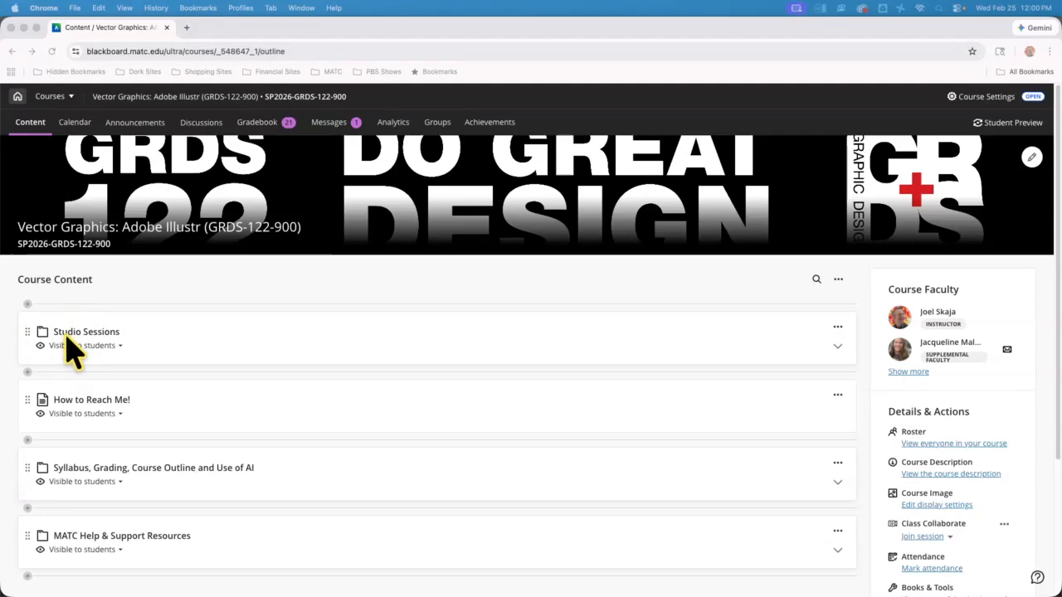
Step: Start the student preview of the course and expand the Session 11 folder under Studio Sessions
click(1013, 124)
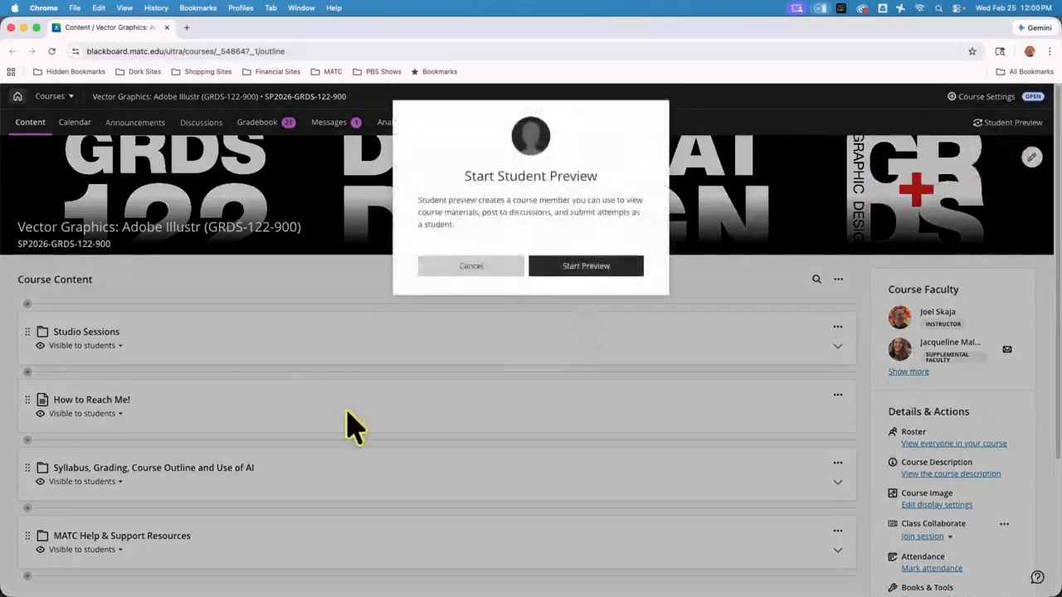
click(590, 267)
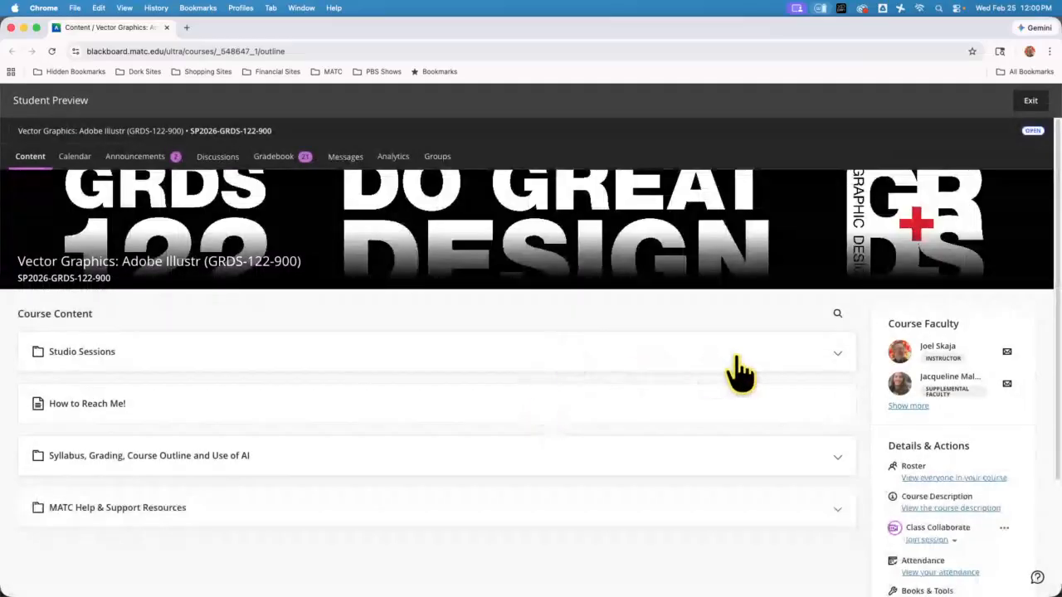
click(666, 350)
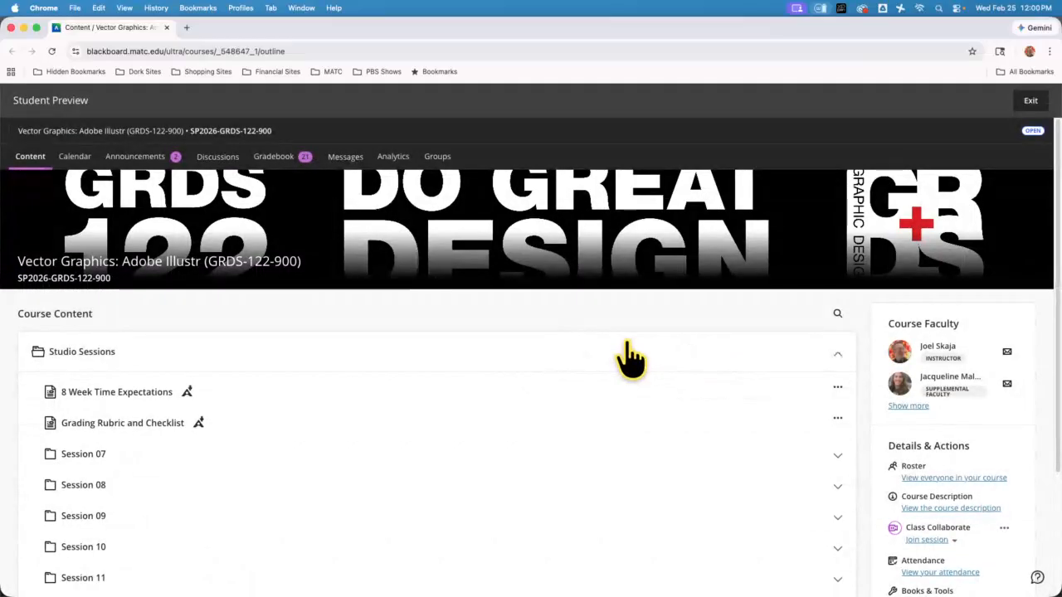
scroll(630, 360, down, 4)
click(142, 415)
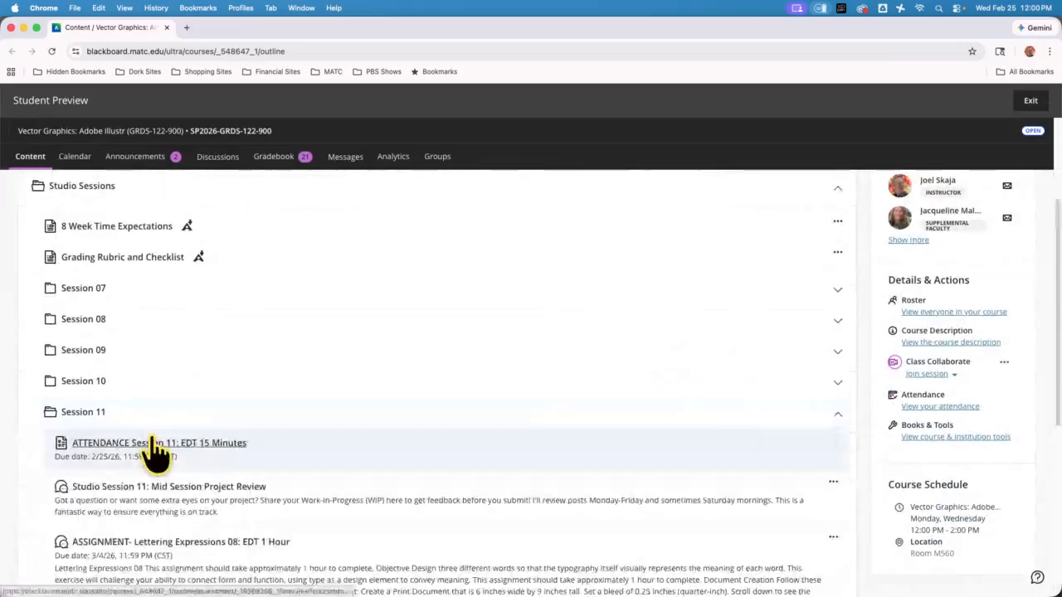
Step: Open the Session 11 attendance test, start attempt 1 and continue past the welcome page to Question 1
scroll(266, 380, down, 5)
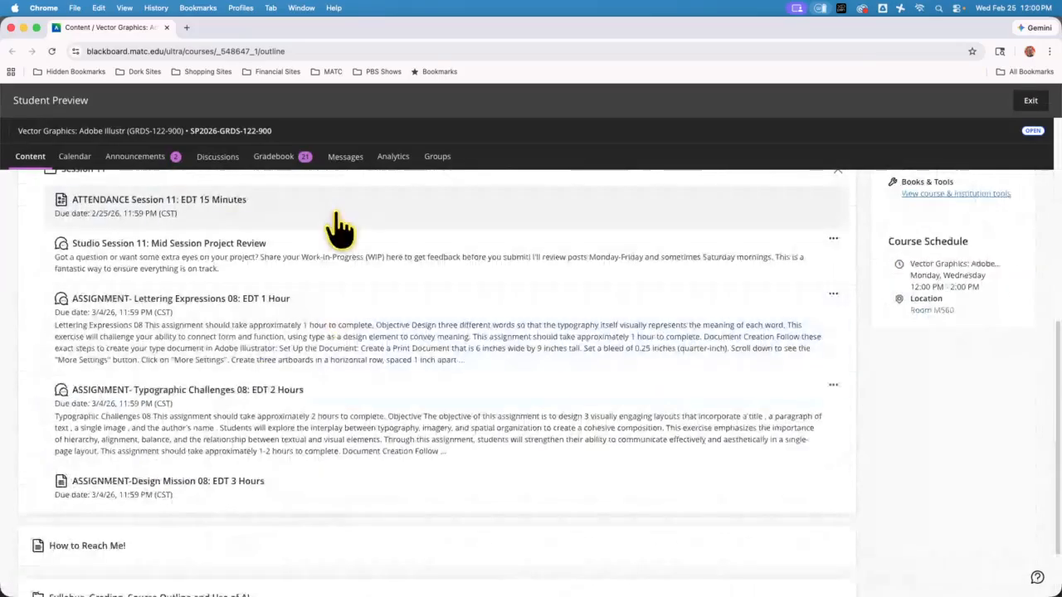
scroll(327, 249, up, 2)
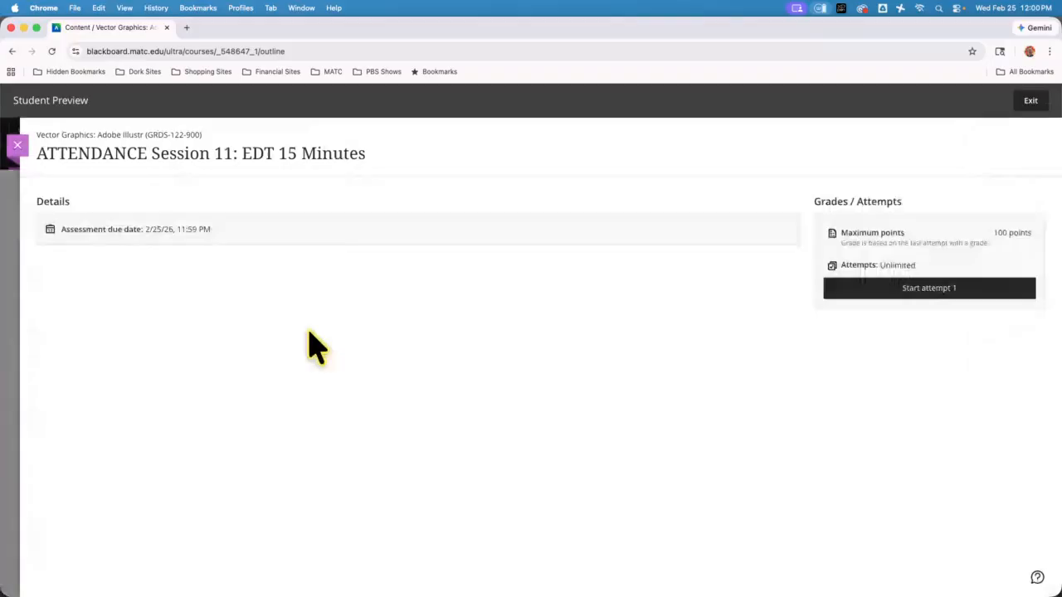
click(879, 290)
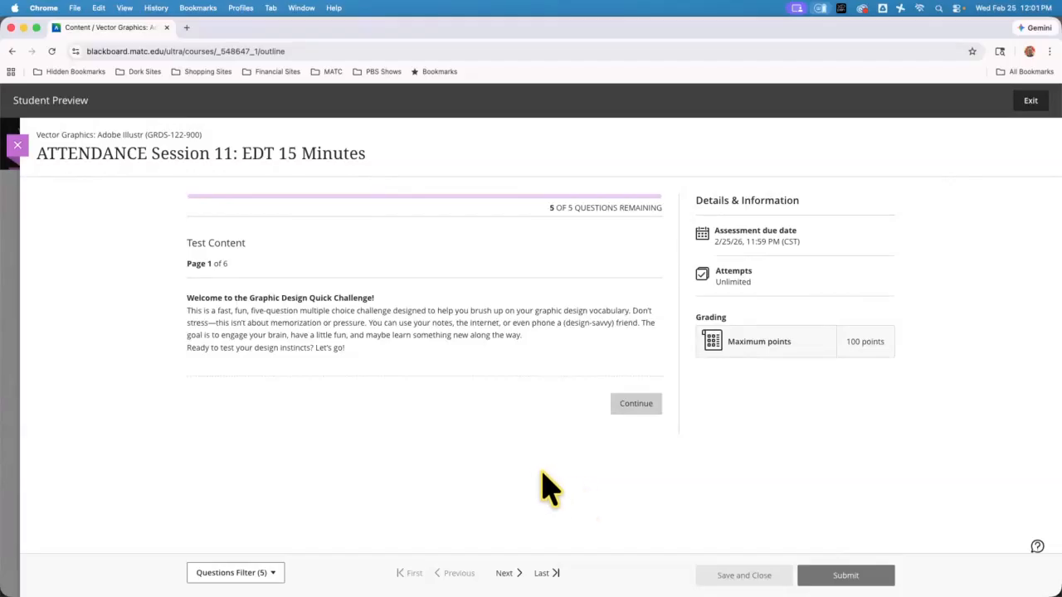
click(632, 405)
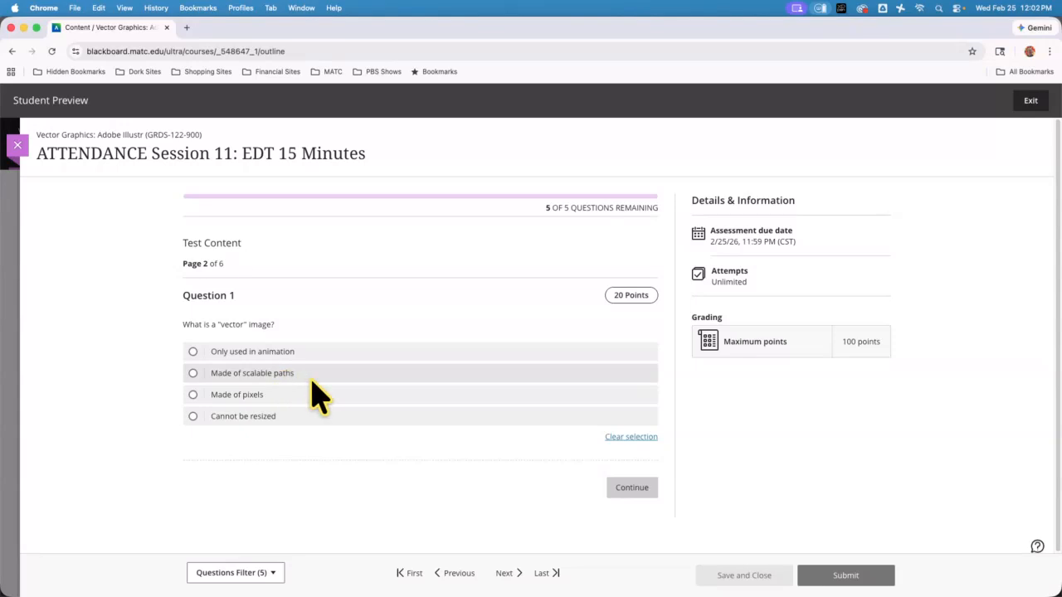
Step: Close the attendance test and open the Lettering Expressions 08 assignment to read its Document Creation instructions
click(17, 146)
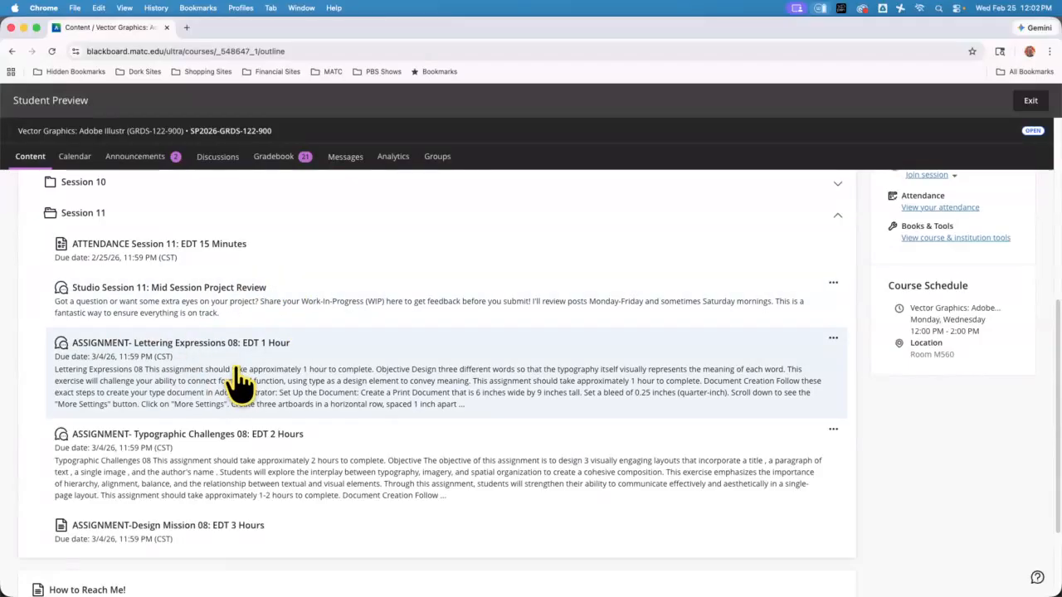
click(236, 380)
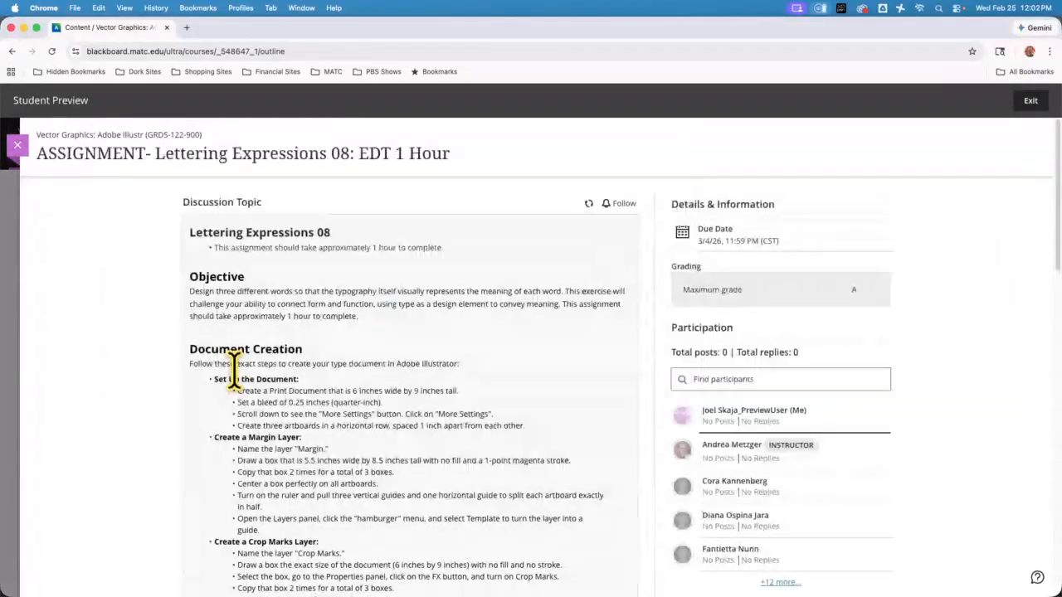
scroll(235, 369, down, 1)
scroll(235, 369, down, 2)
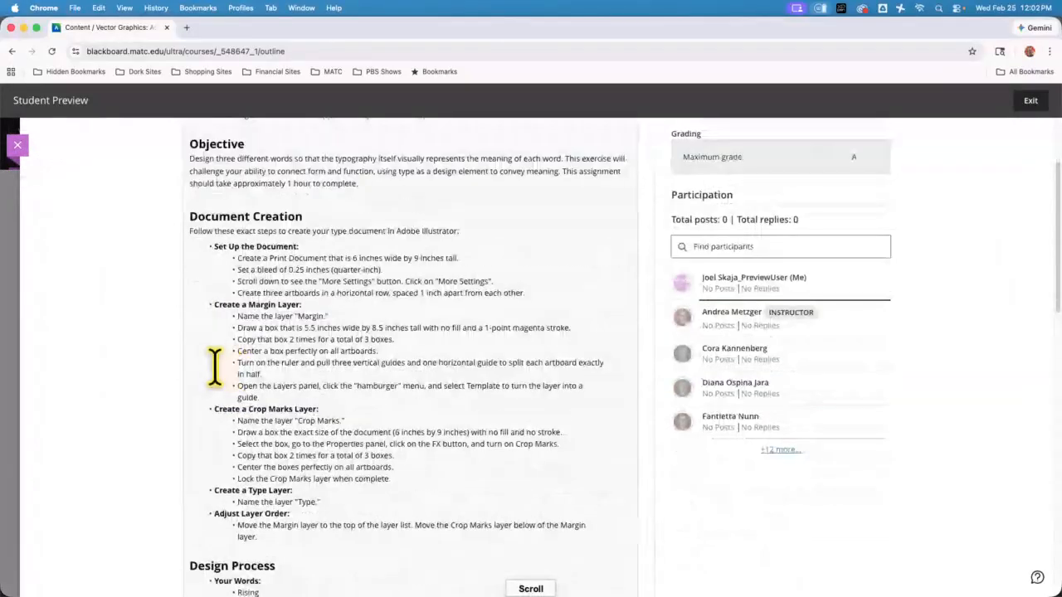
Step: Switch to Illustrator and begin a new document 6 in wide by 9 in tall
click(23, 28)
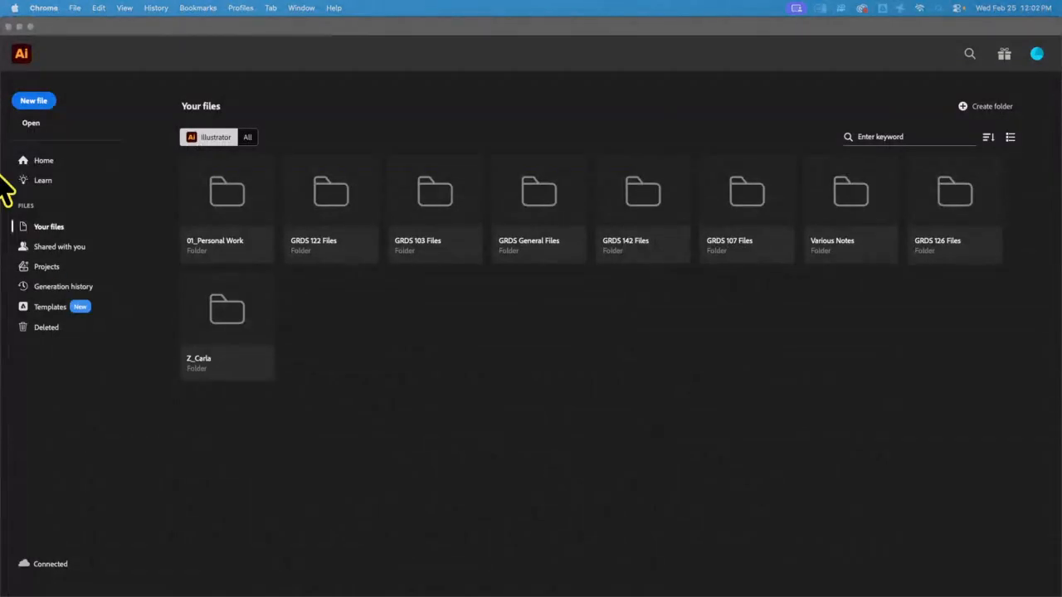
click(35, 118)
click(38, 105)
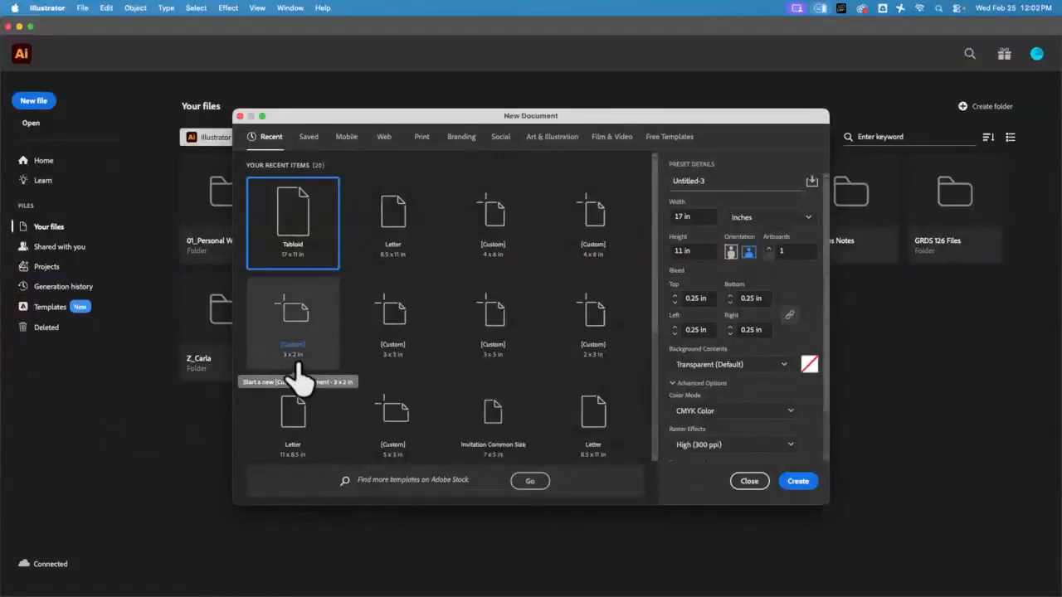
click(701, 214)
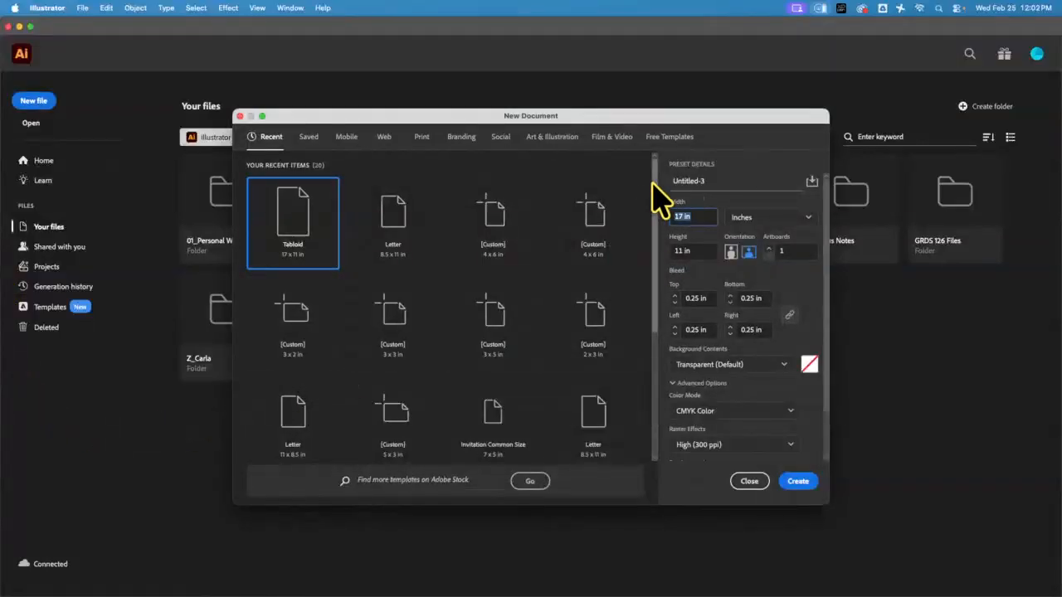
text(6)
key(Tab)
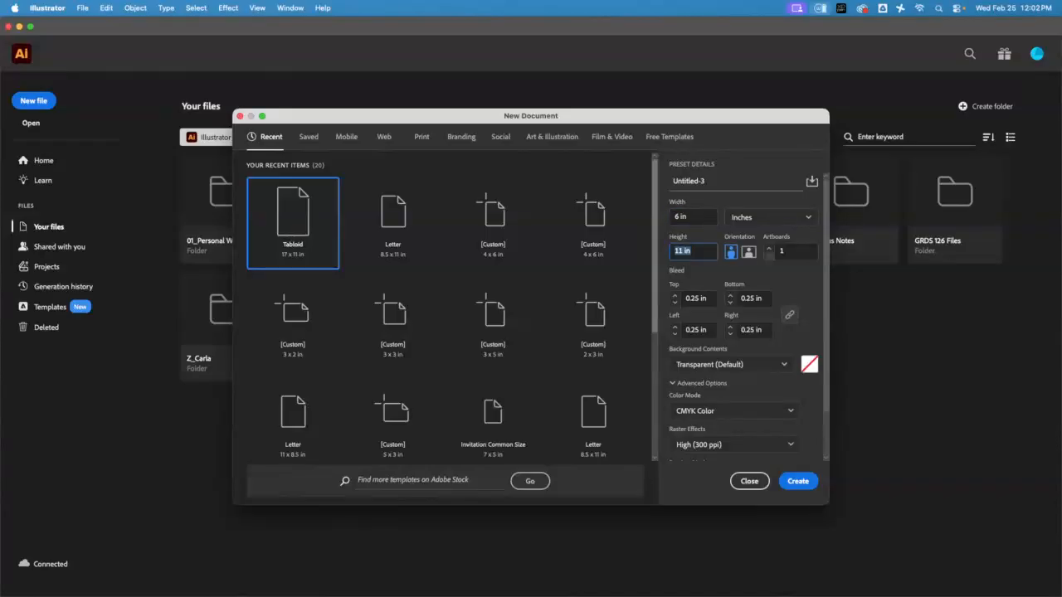
key(Tab)
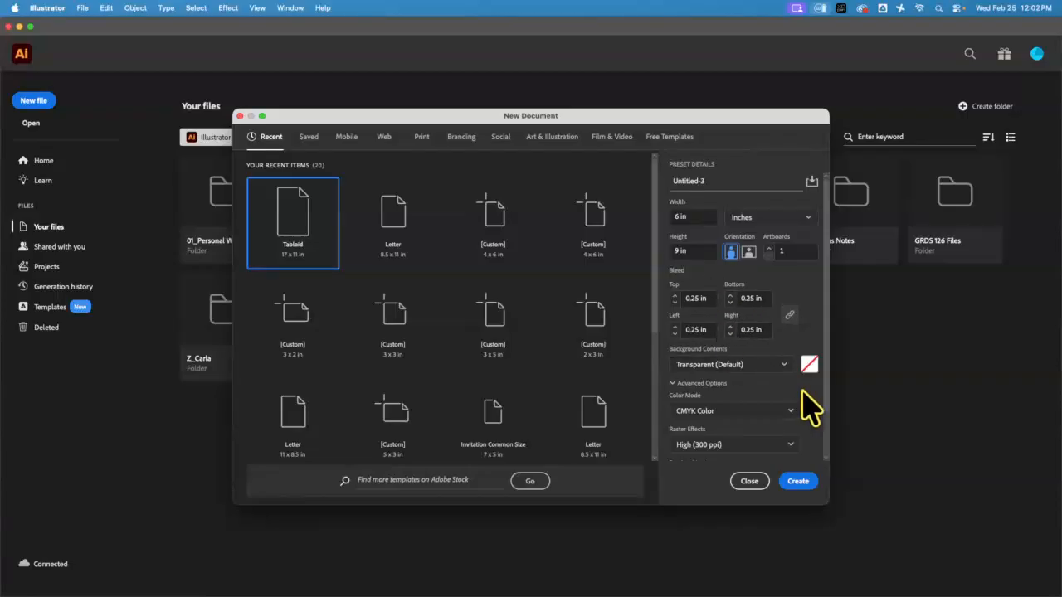
Step: In the additional document settings, specify three artboards arranged in a horizontal row and create the document
scroll(826, 351, down, 2)
scroll(826, 351, down, 2)
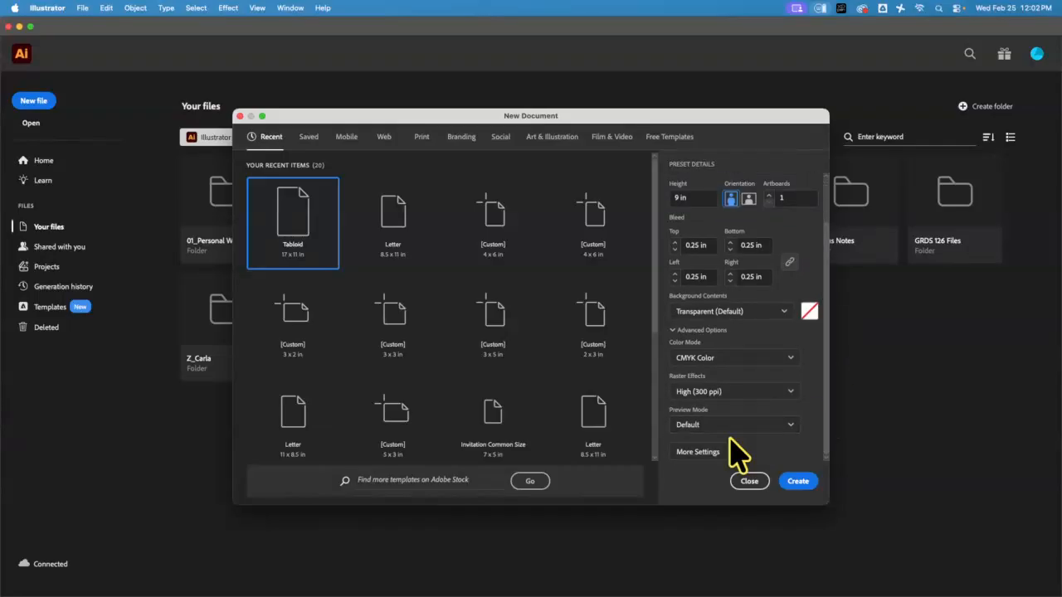
click(706, 452)
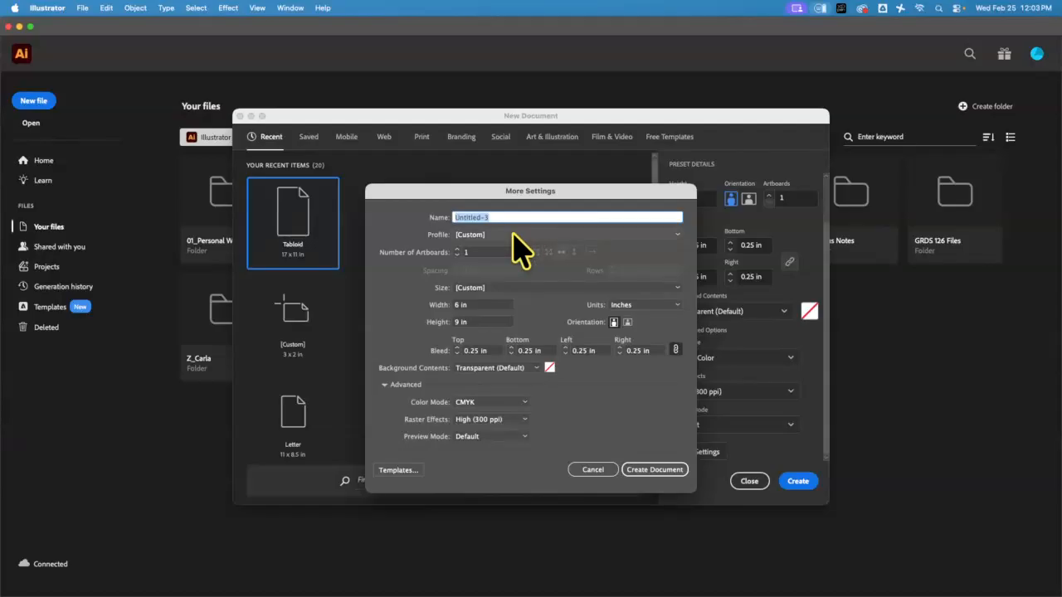
click(456, 250)
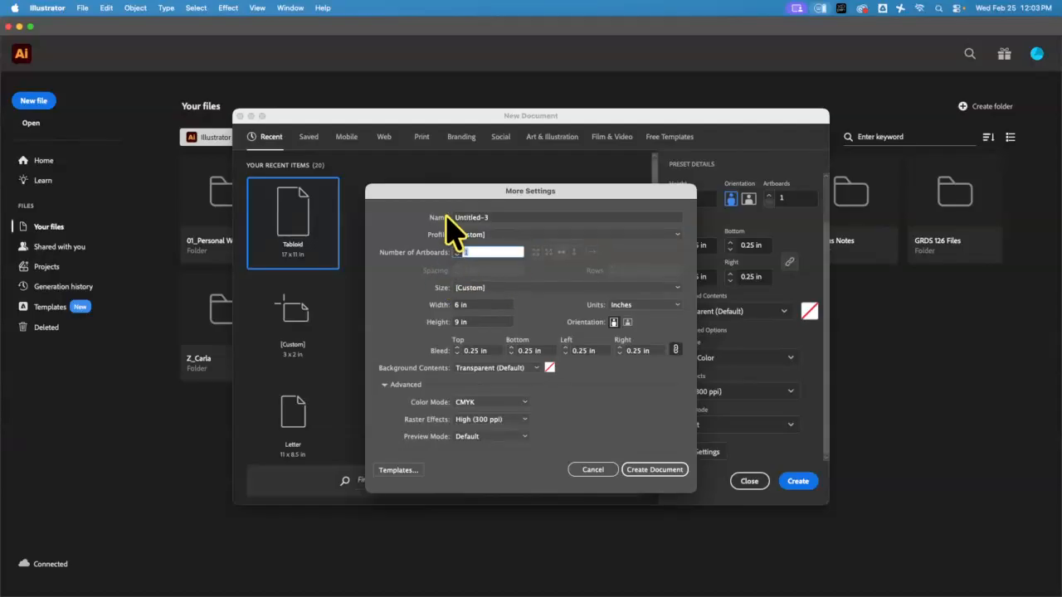
text(3)
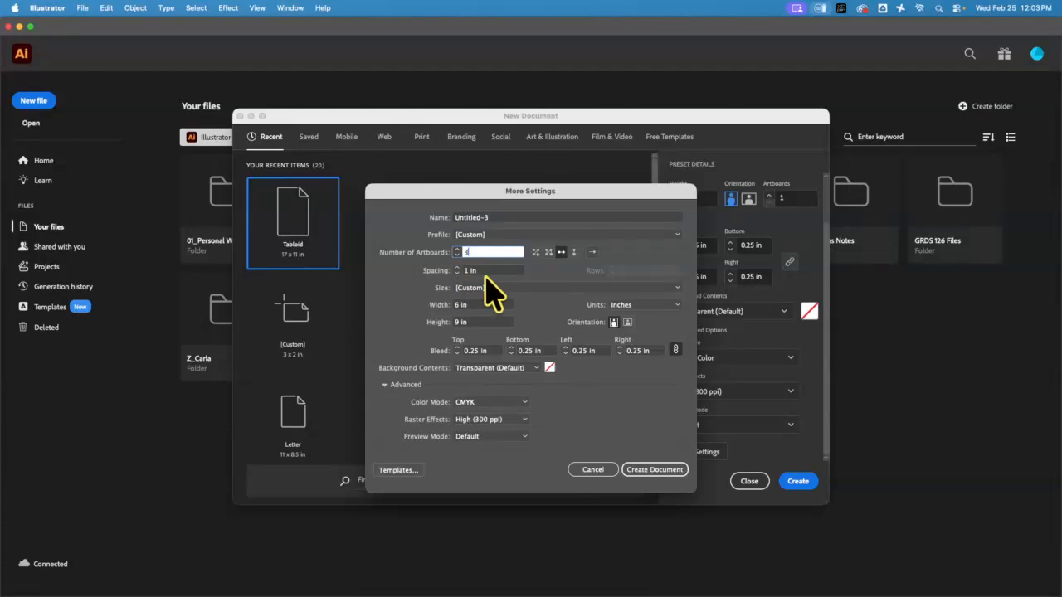
click(562, 253)
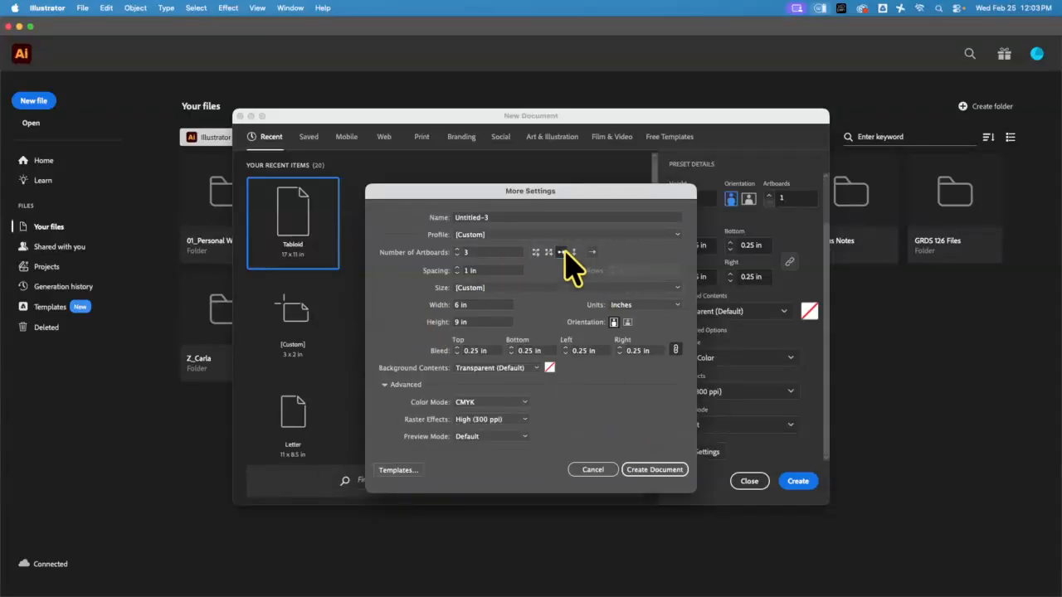
click(660, 470)
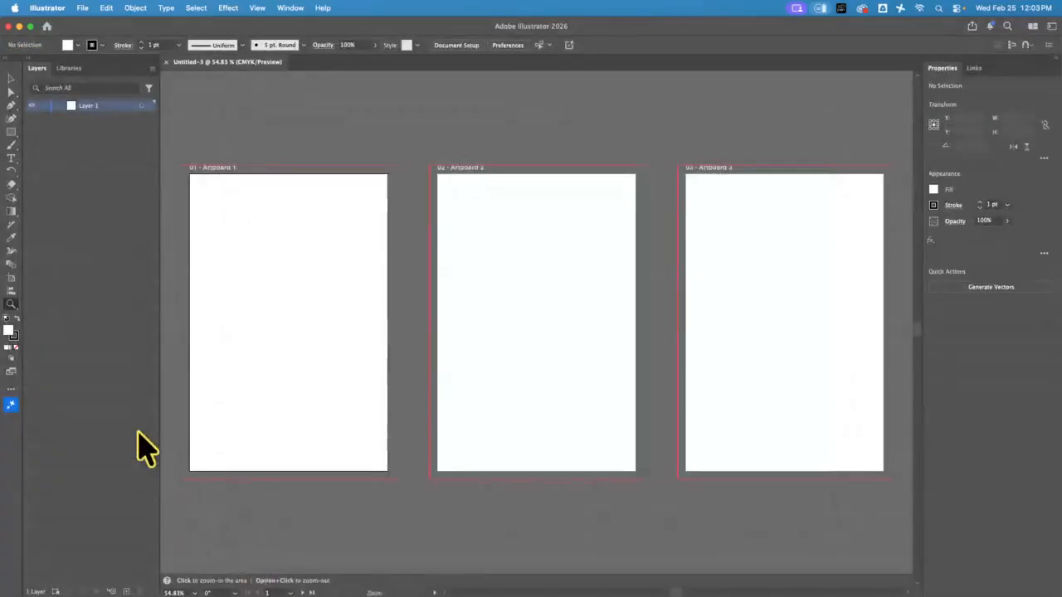
Step: Rename Layer 1 as Margin
double_click(86, 105)
text(Mo)
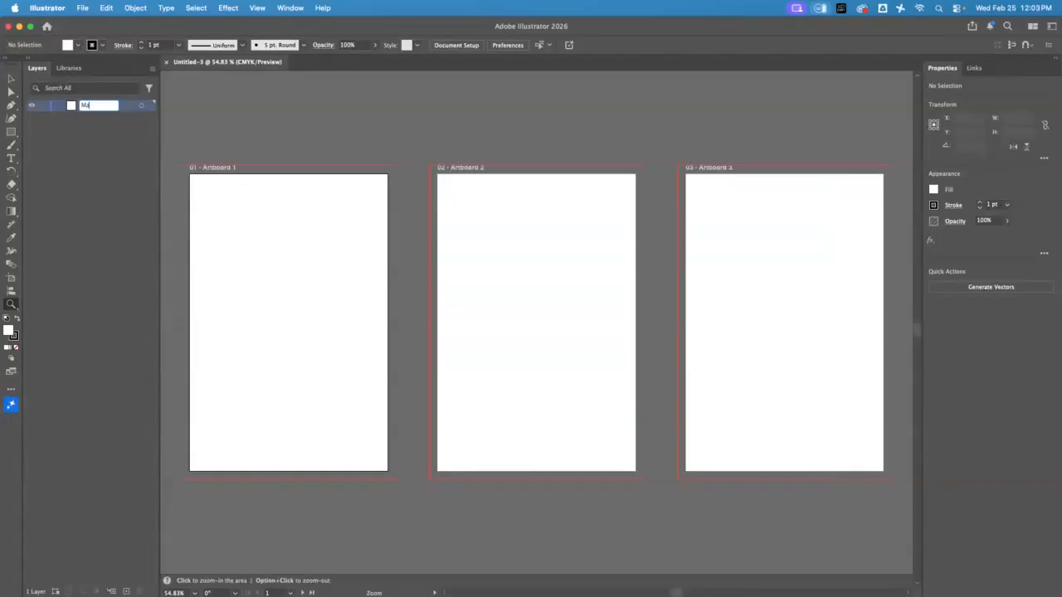
key(Return)
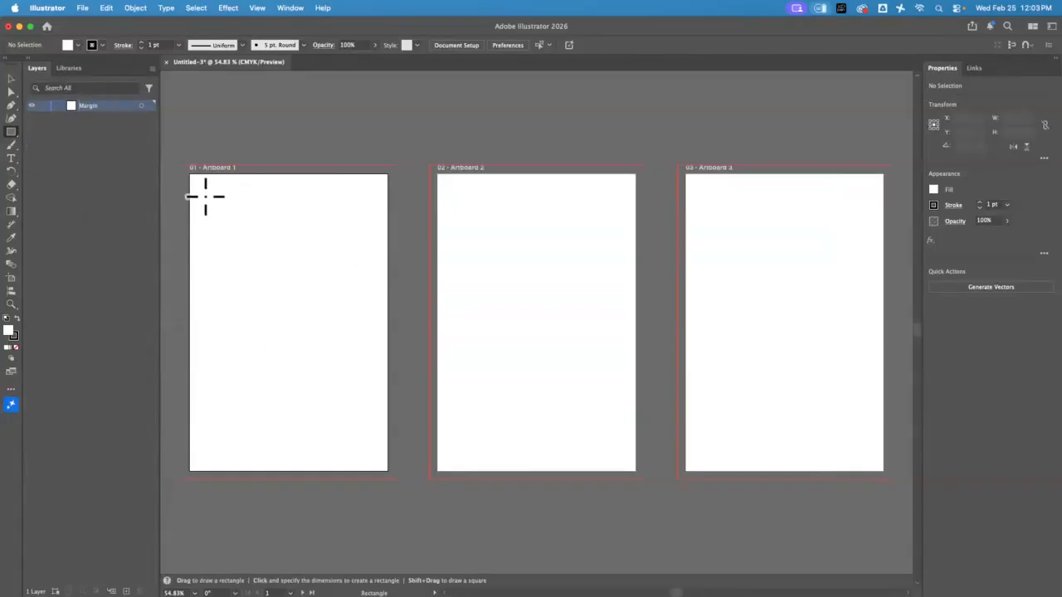
Step: Draw a rectangle on Artboard 1 and set its size to 5.5 in wide by 8.5 in high
drag(201, 185, 374, 458)
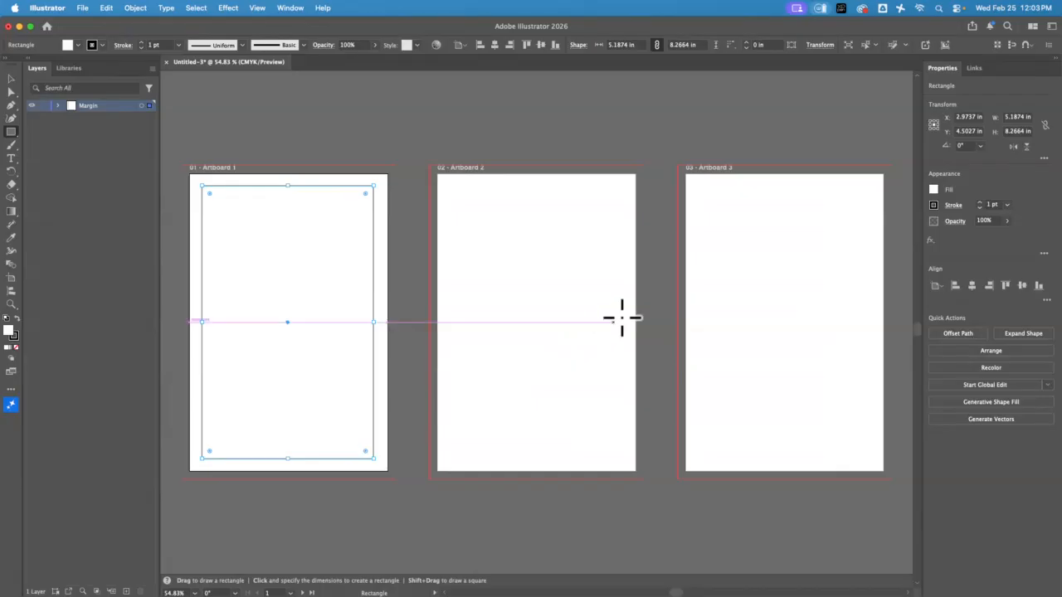
click(1018, 117)
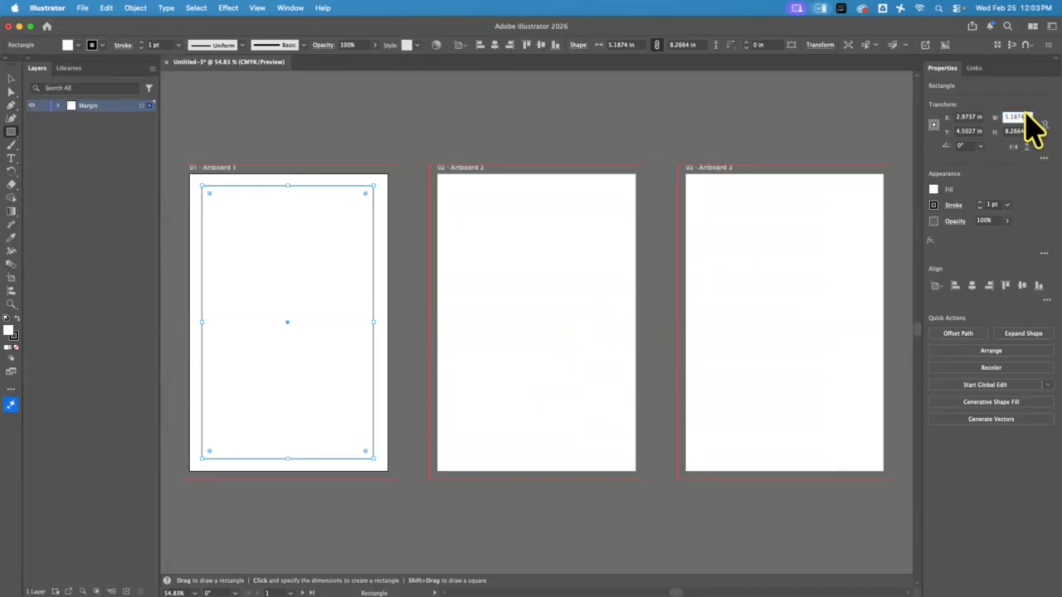
double_click(1021, 120)
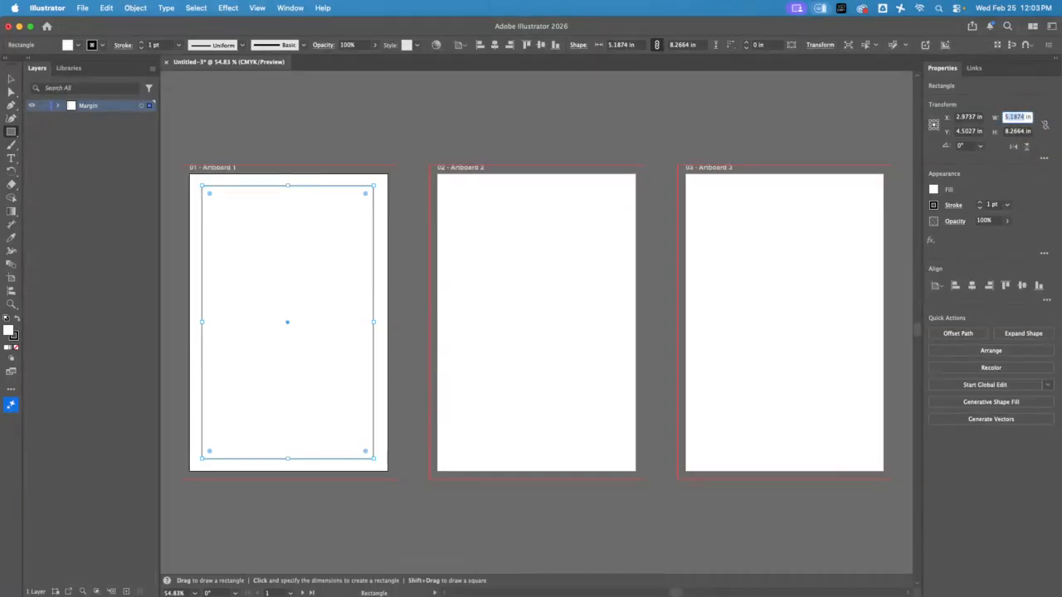
text(5.5)
key(Tab)
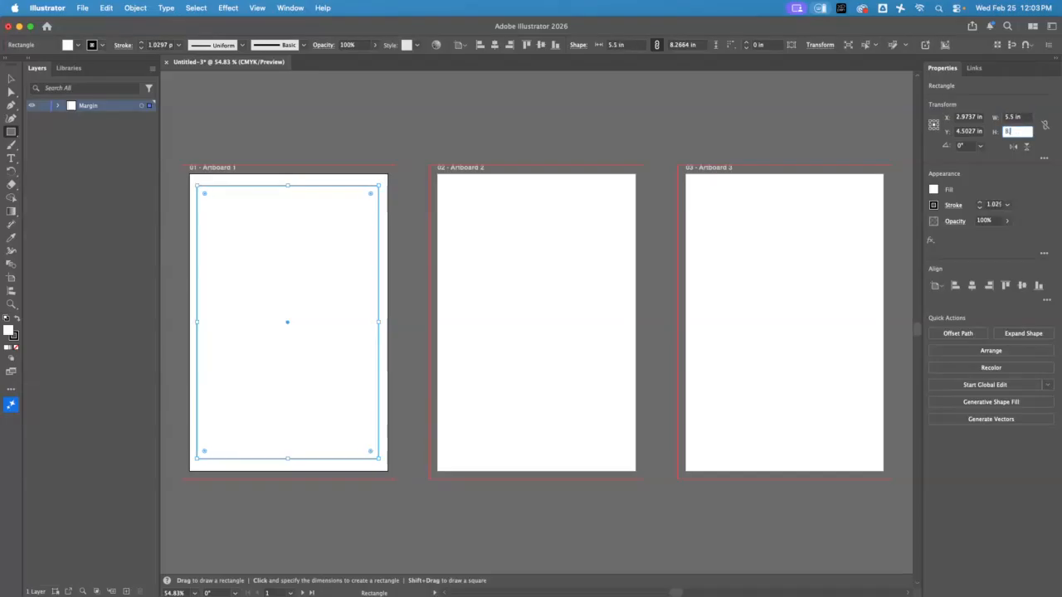
text(8.5)
key(Return)
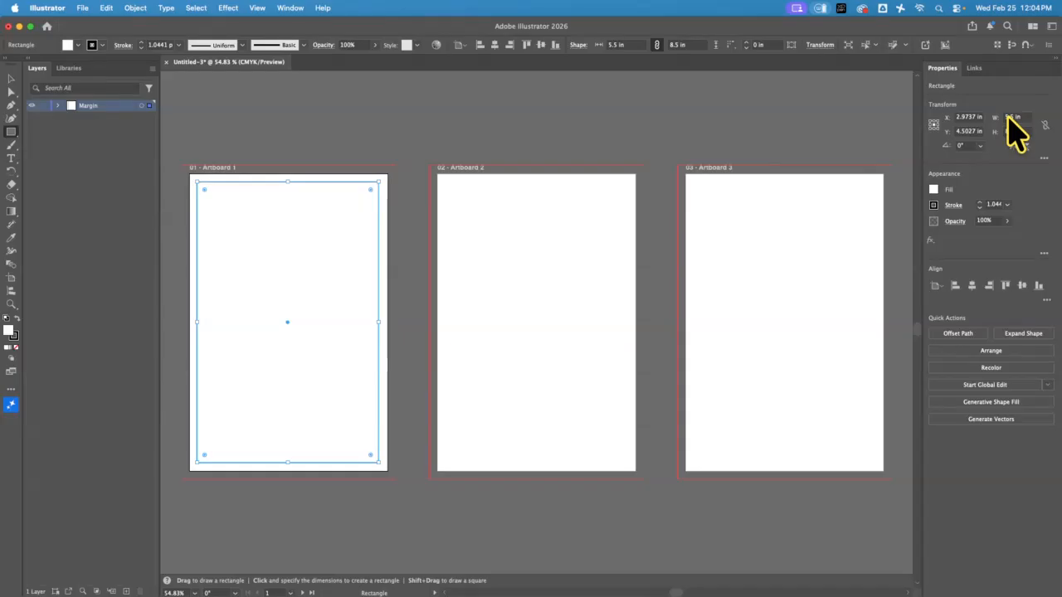
click(672, 332)
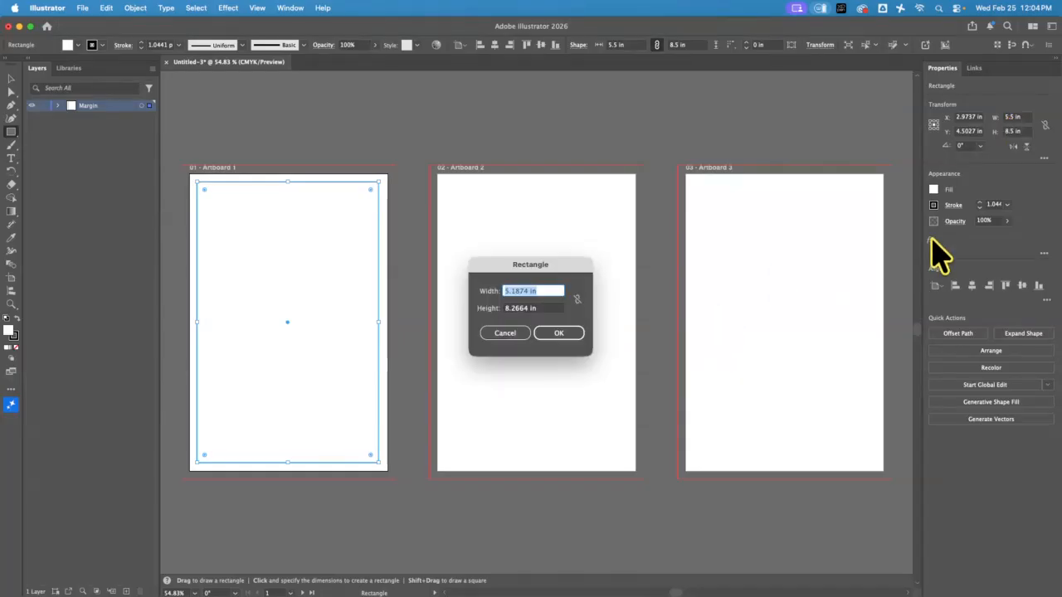
click(515, 333)
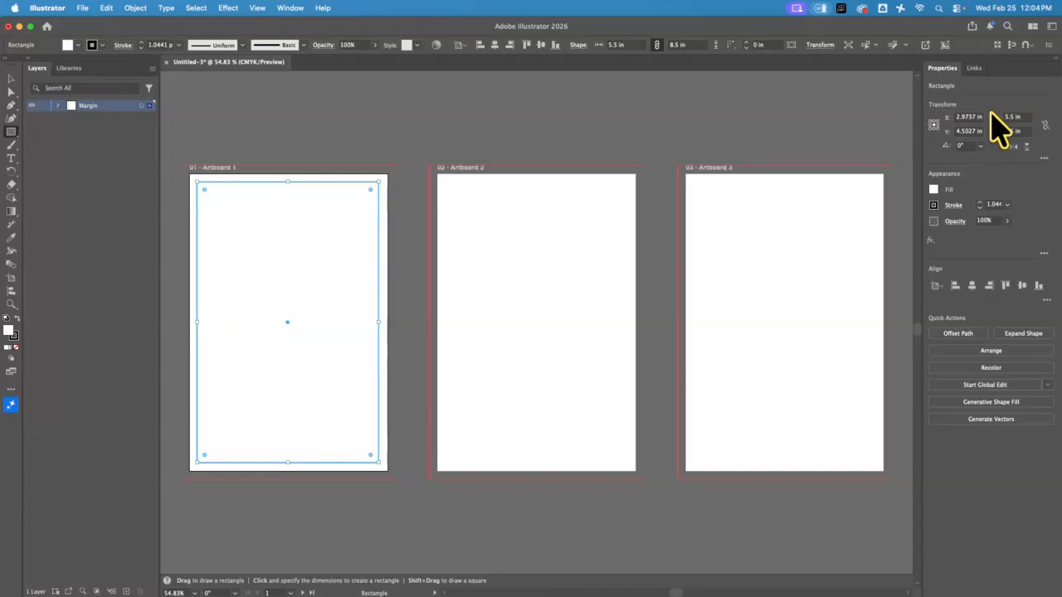
Step: Give the margin rectangle no fill and a 1 pt magenta stroke
click(933, 189)
click(814, 267)
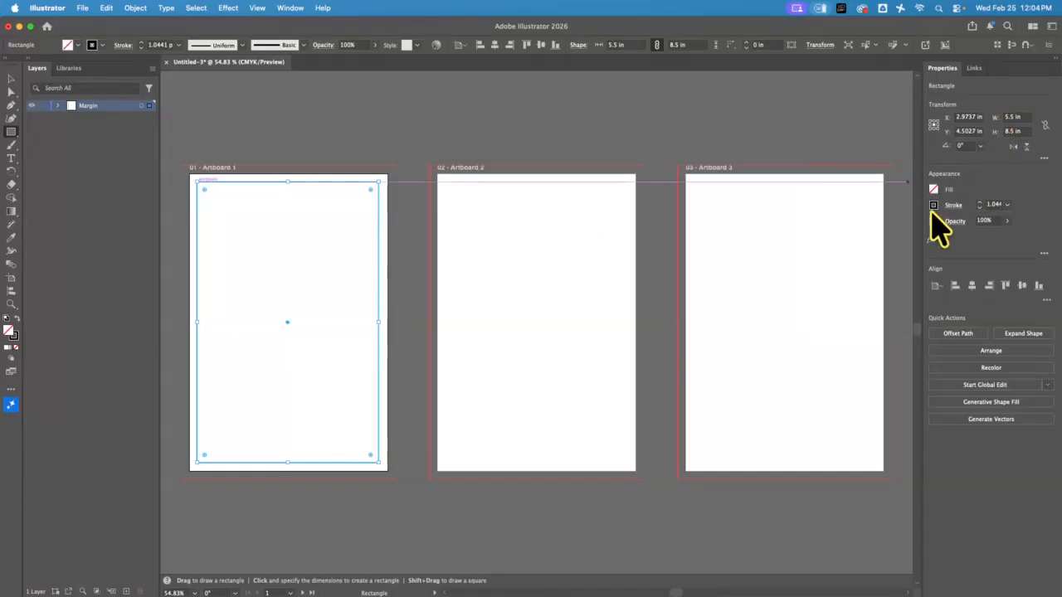
click(934, 206)
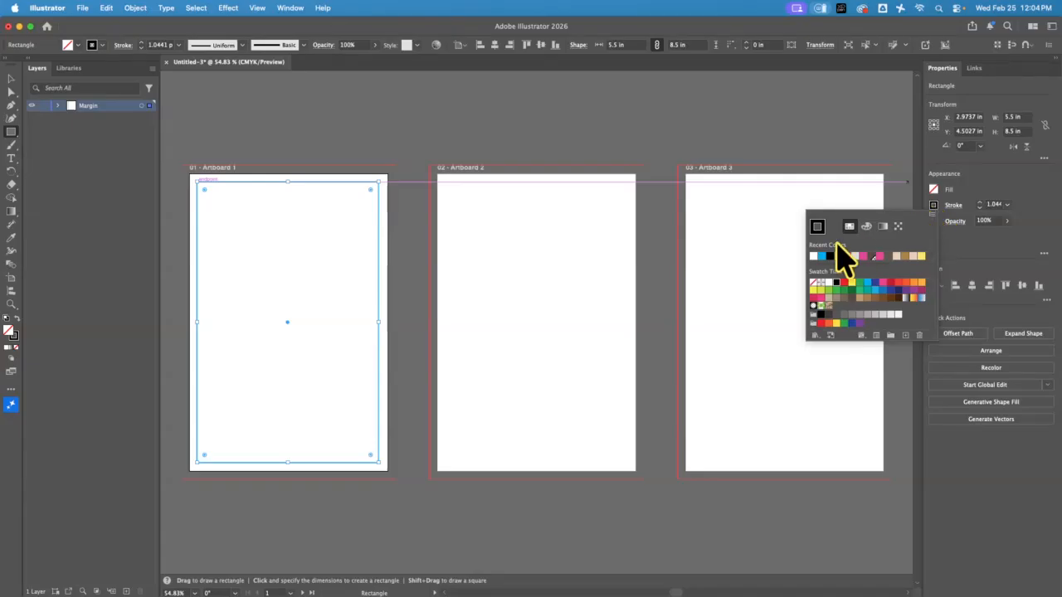
click(884, 283)
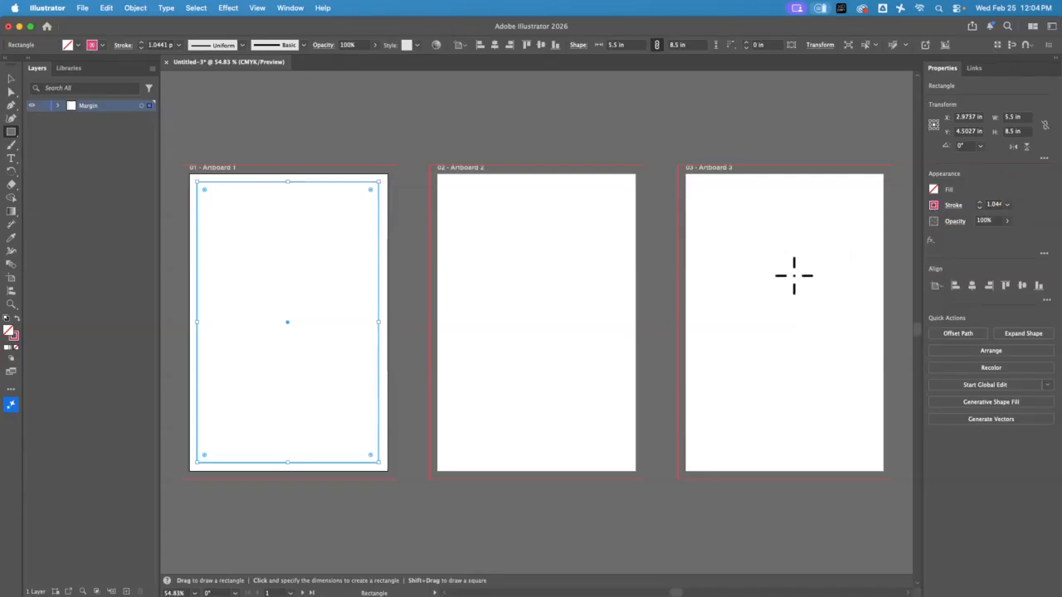
click(979, 207)
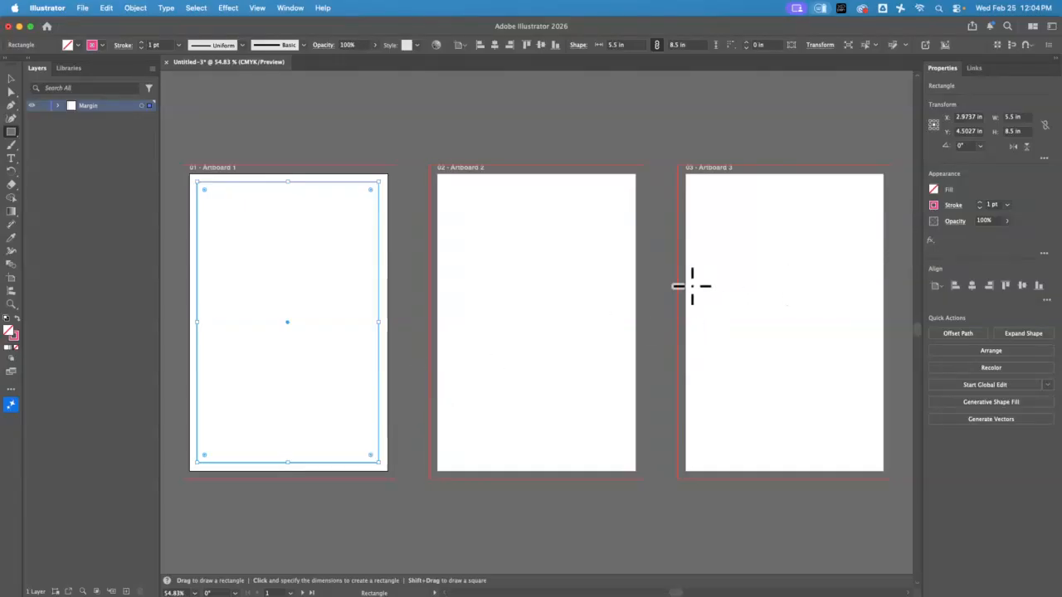
Step: Center the margin rectangle horizontally and vertically on Artboard 1
click(11, 78)
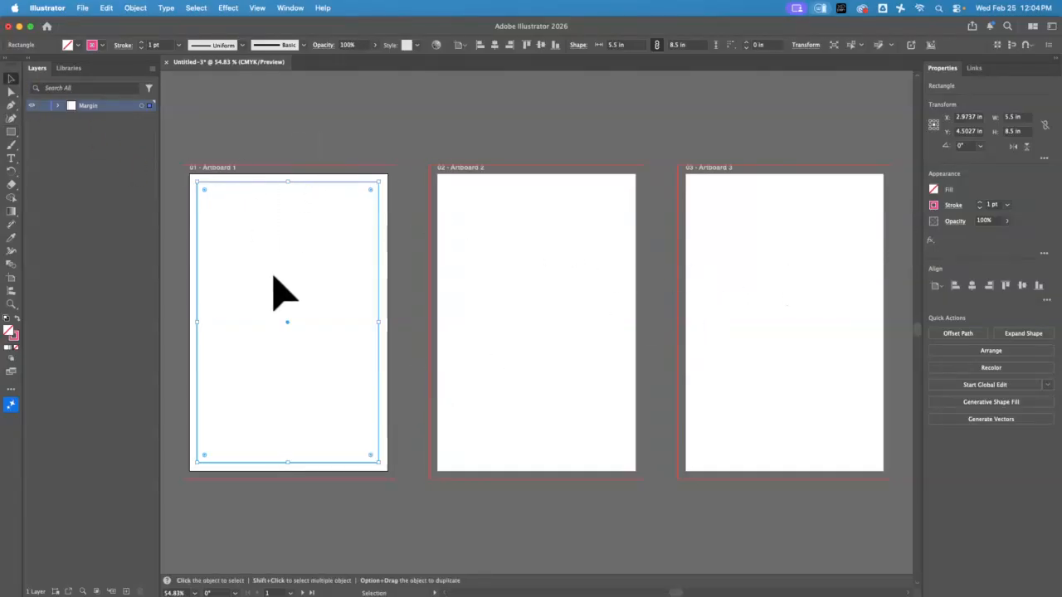
click(971, 286)
click(1022, 287)
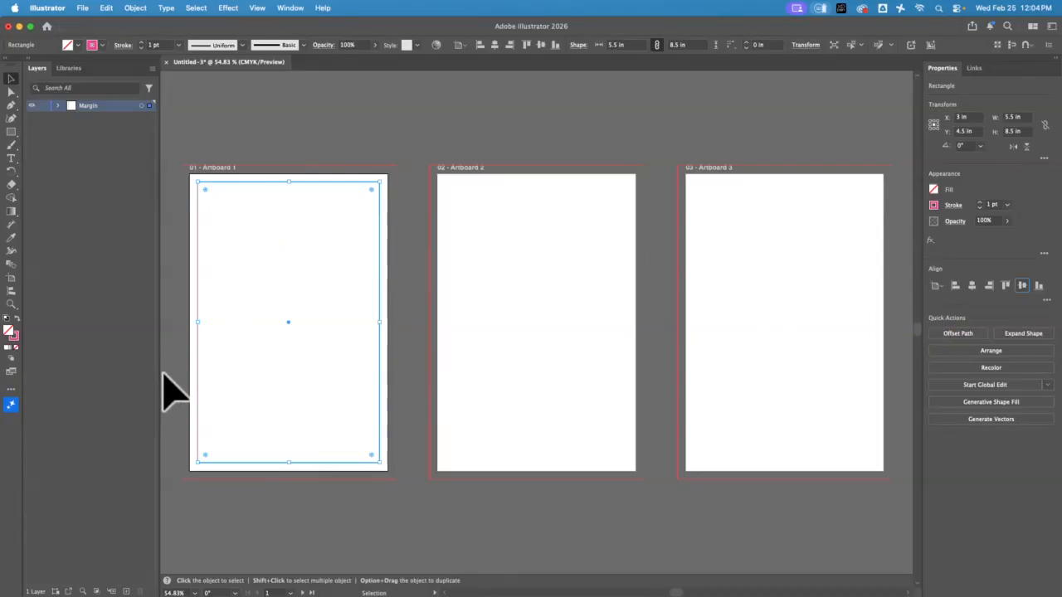
Step: Copy the margin rectangle, paste it on all artboards, and clear the selection
key(super+c)
click(108, 10)
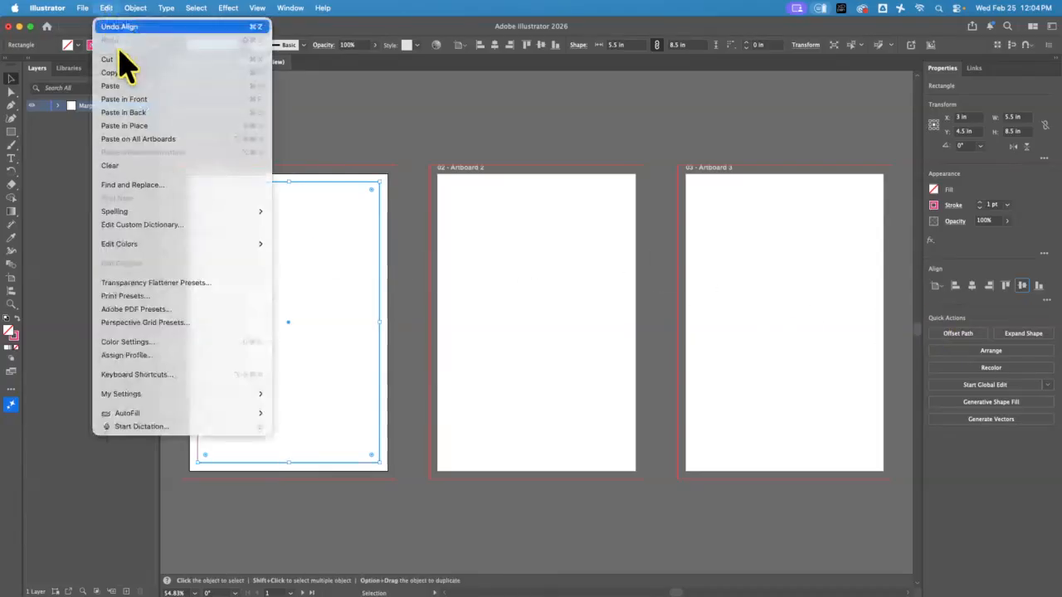
click(170, 138)
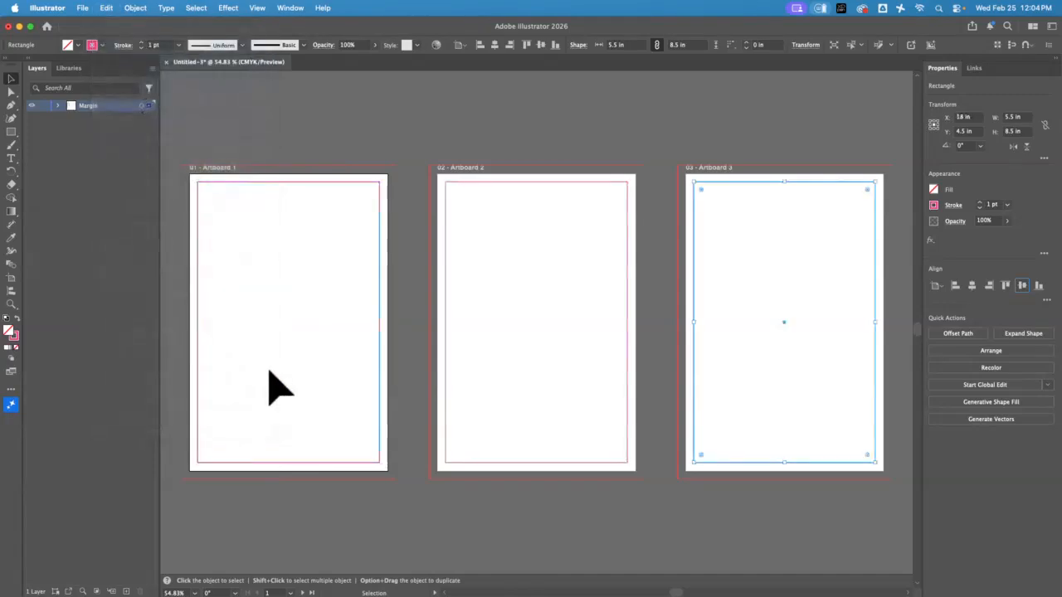
click(356, 138)
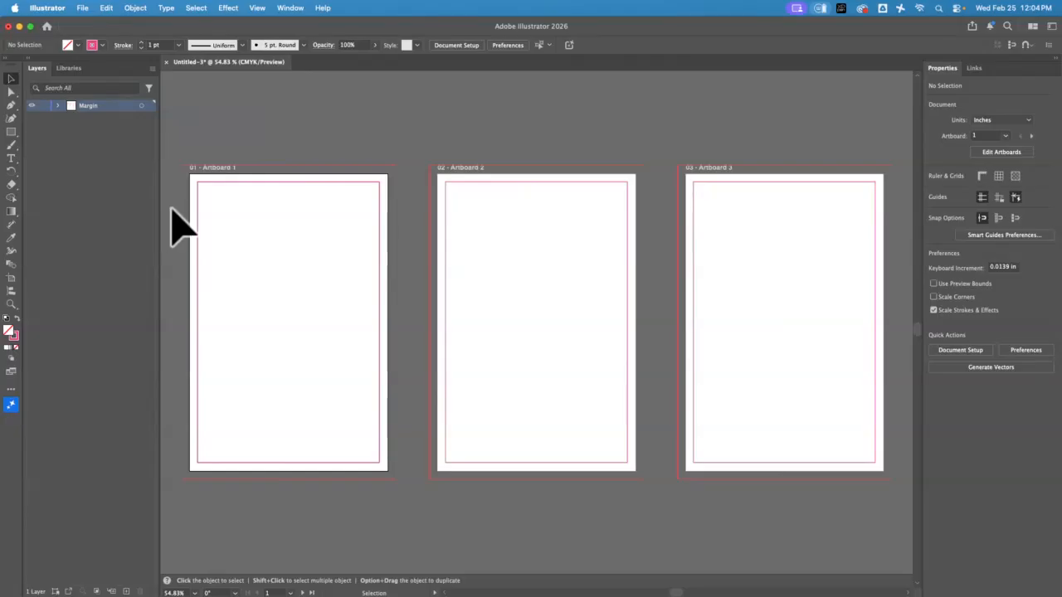
Step: Show the rulers and place vertical guides through the center of each artboard plus a horizontal guide through their shared vertical center
key(super+r)
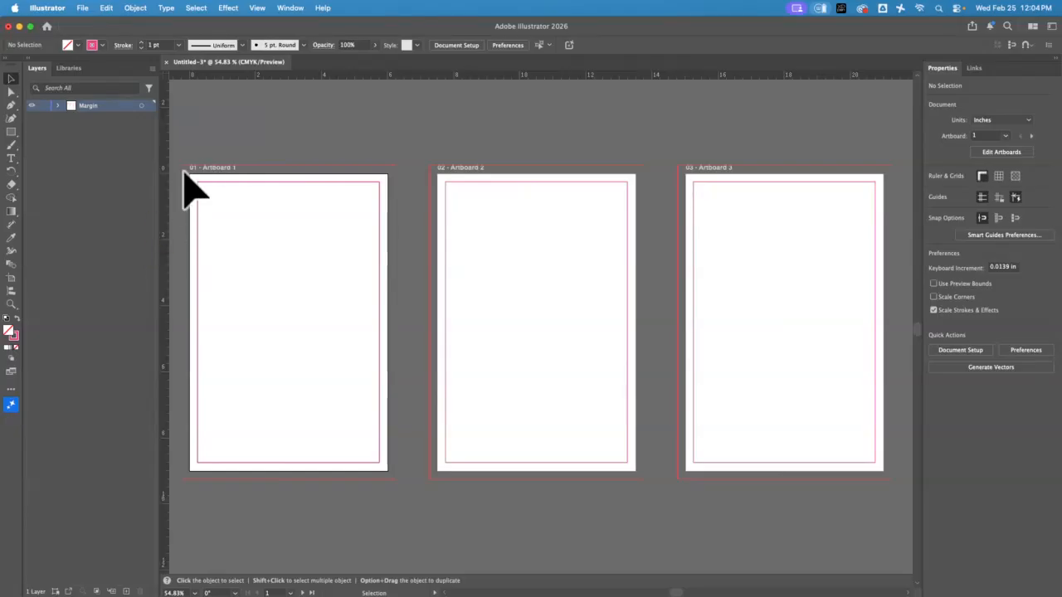
drag(228, 140, 270, 239)
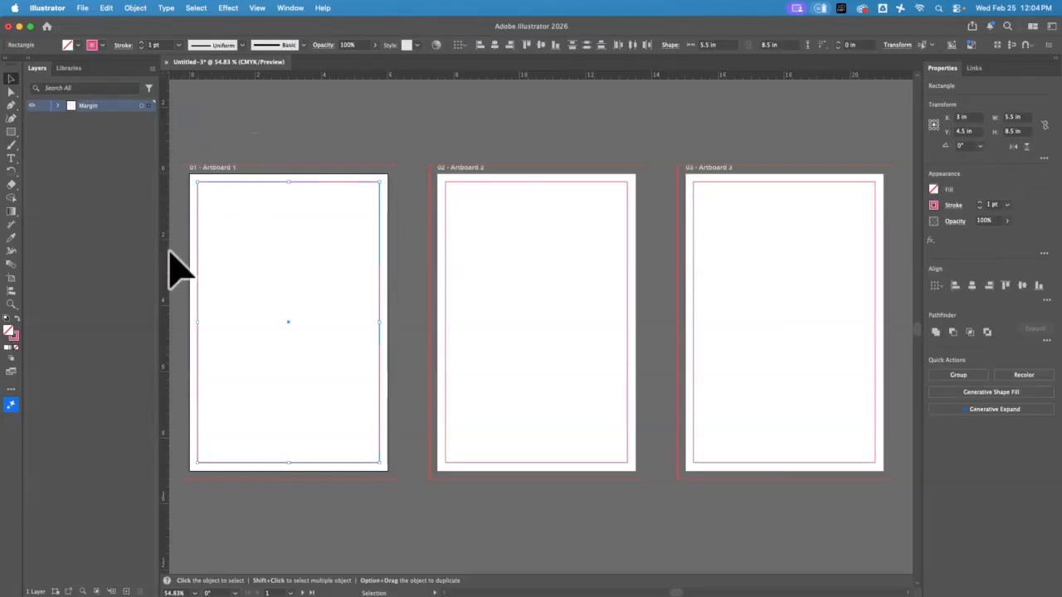
drag(174, 259, 286, 256)
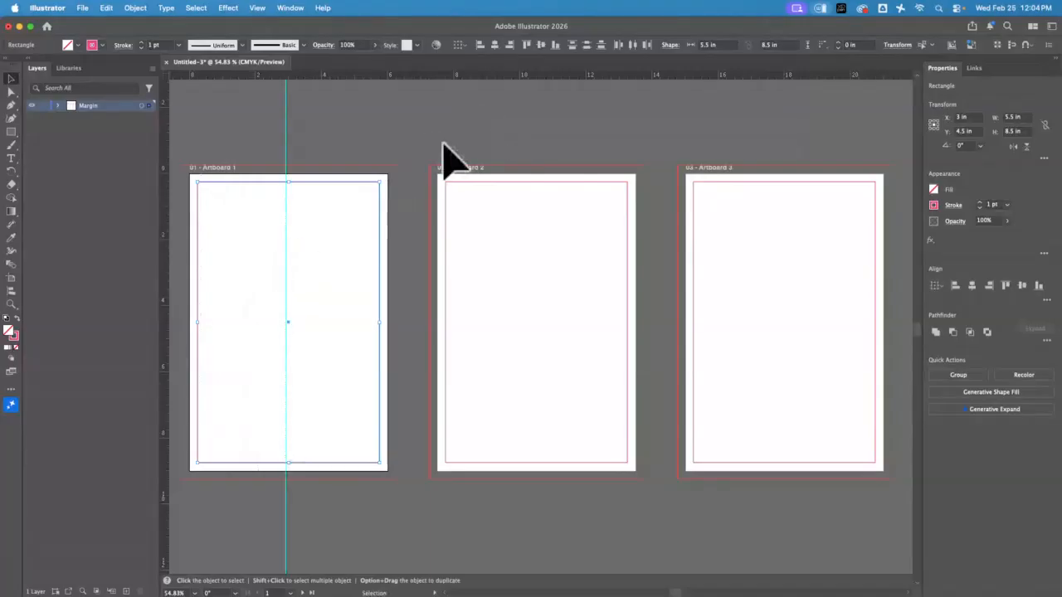
key(super+z)
drag(318, 123, 759, 269)
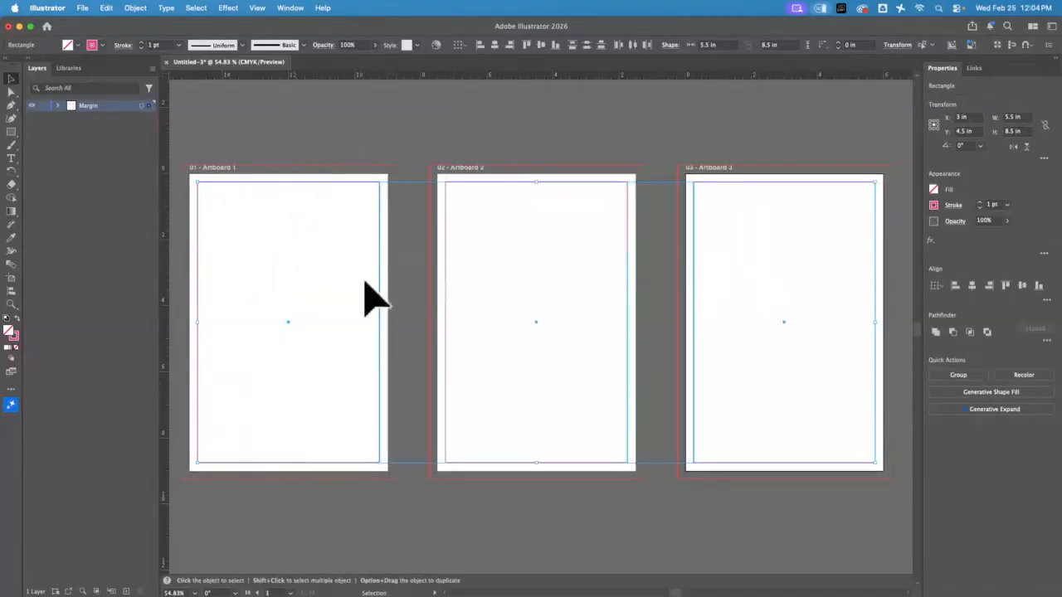
drag(167, 277, 289, 342)
drag(165, 323, 537, 357)
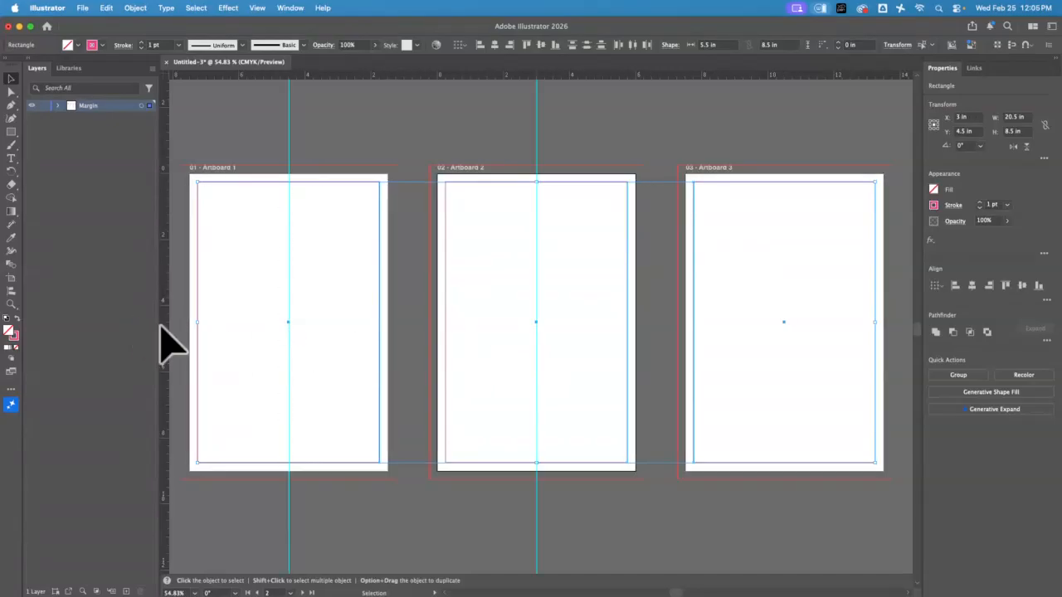
drag(218, 331, 818, 322)
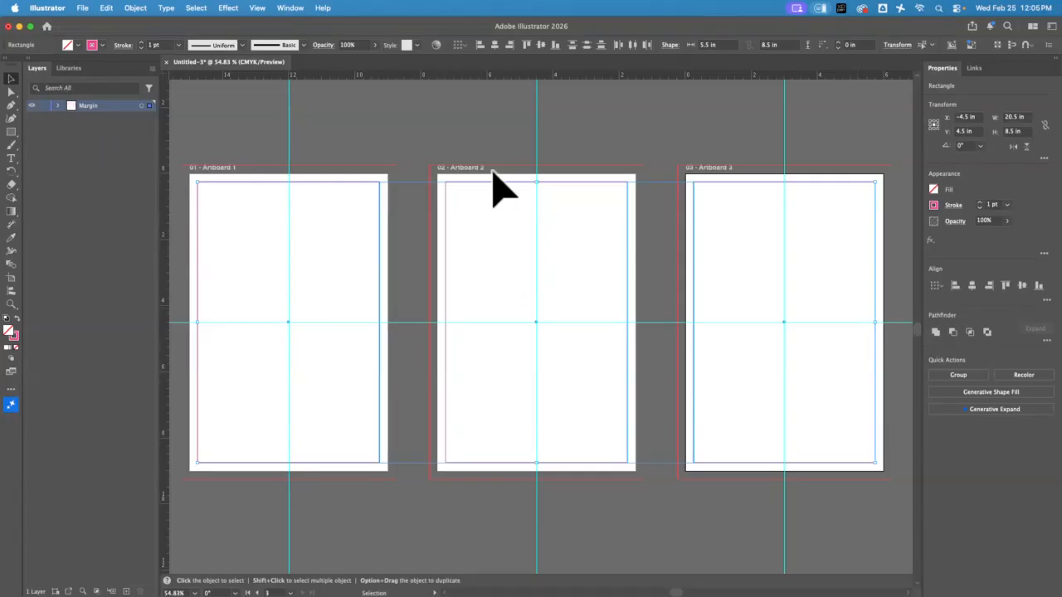
Step: Convert the Margin layer to a template layer
click(329, 131)
key(super+a)
click(152, 69)
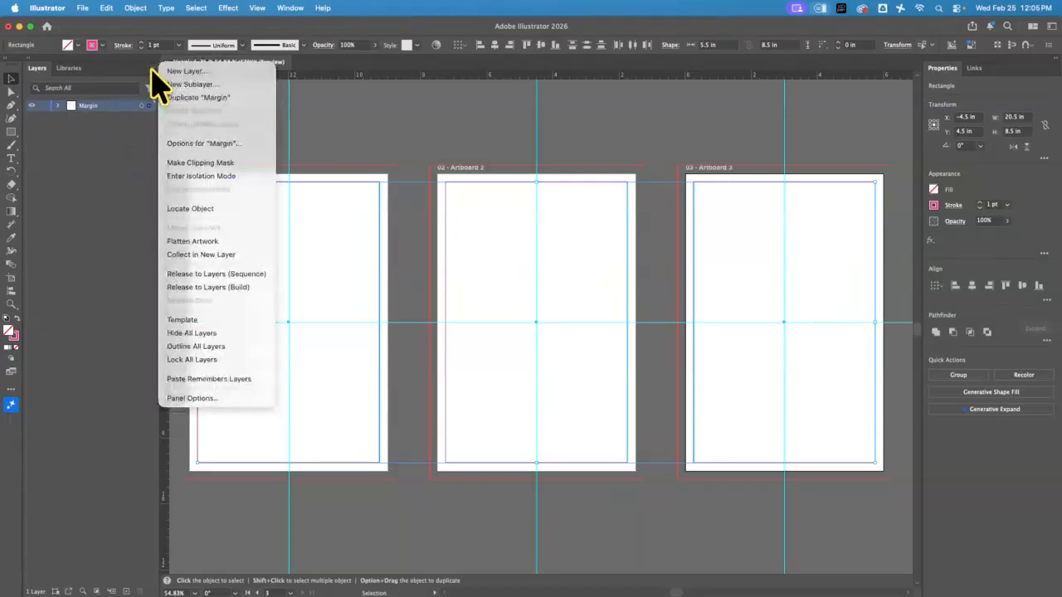
click(201, 319)
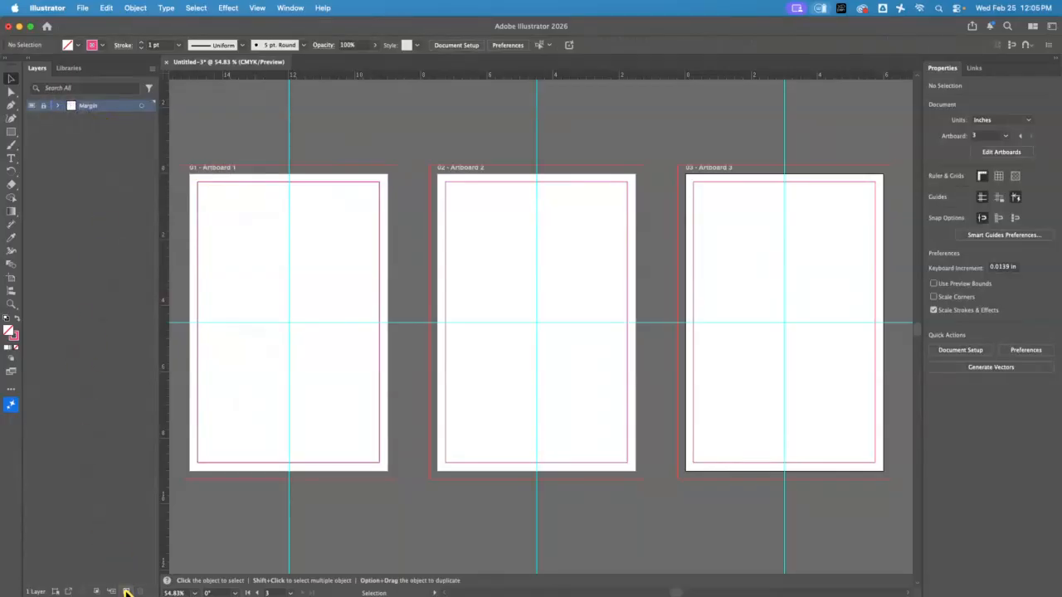
Step: Create a new layer above Margin and name it Crop Marks
click(126, 592)
double_click(88, 107)
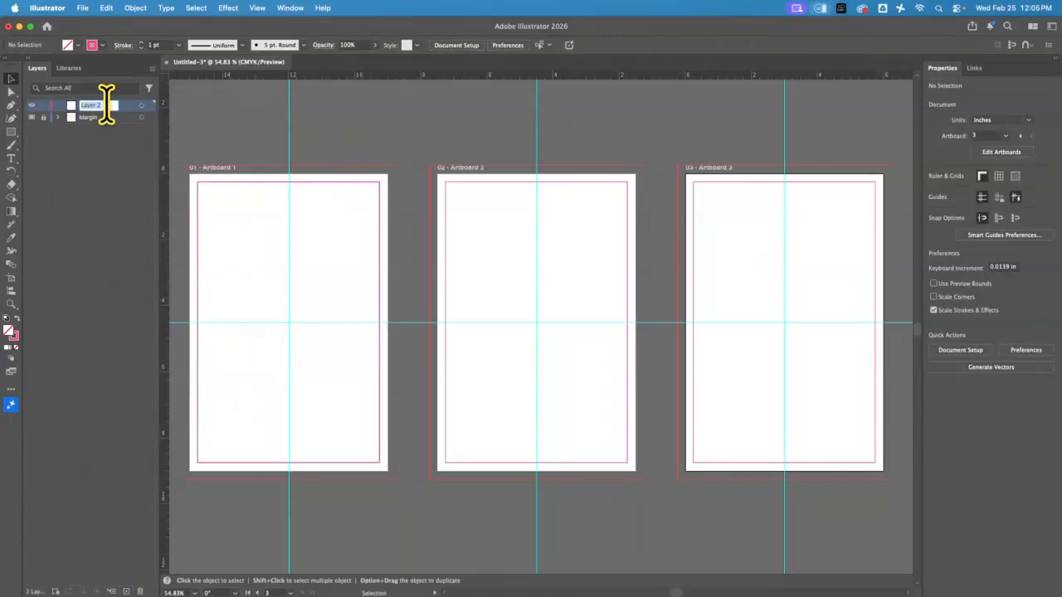
text(Crop Marks)
key(Return)
Step: Draw a 6 x 9 in rectangle on the Crop Marks layer that exactly covers Artboard 1
click(11, 132)
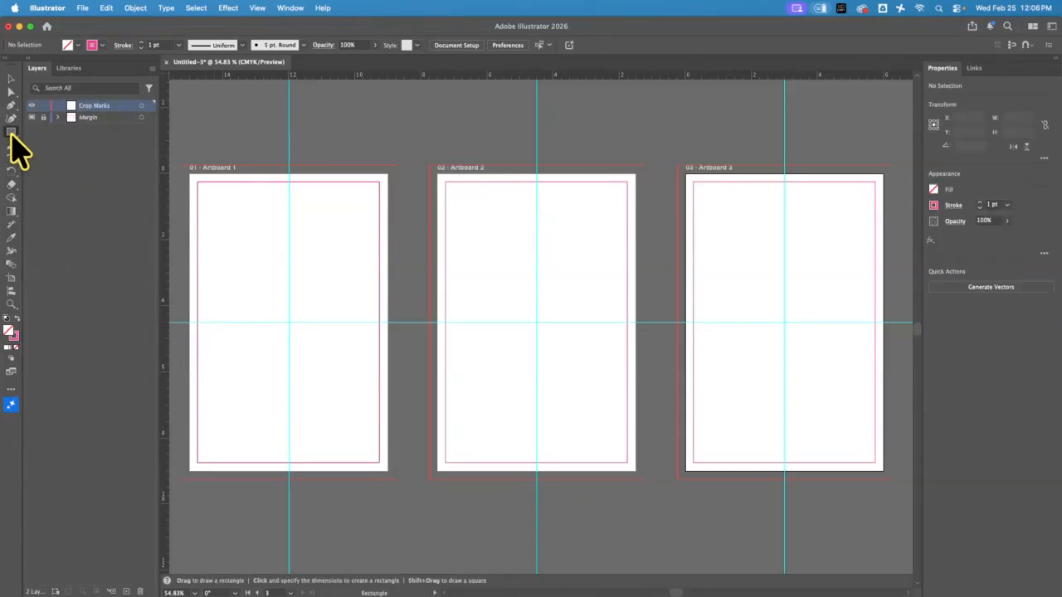
click(188, 177)
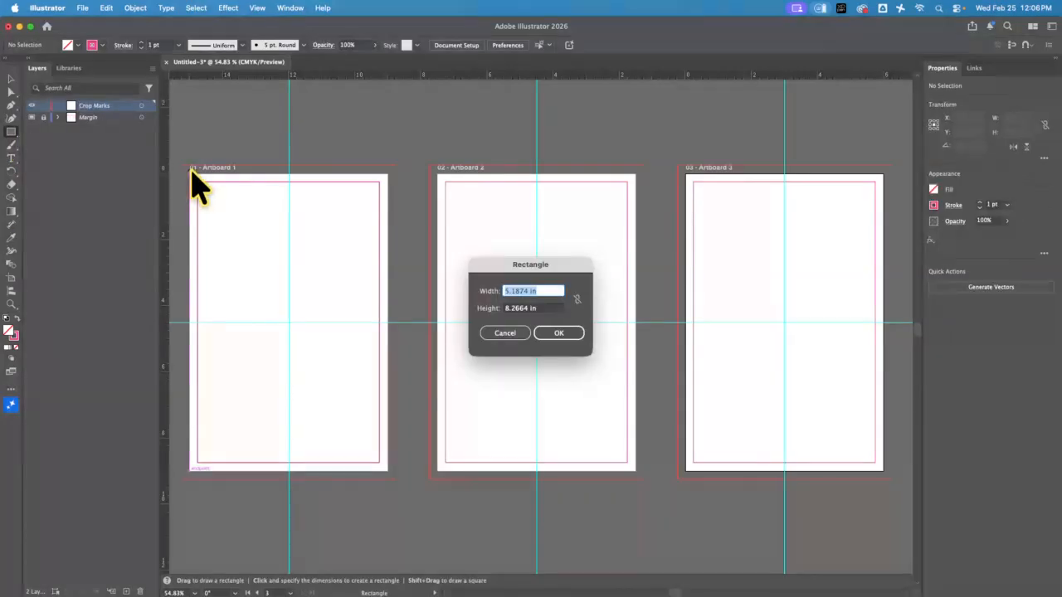
click(507, 332)
drag(190, 169, 388, 471)
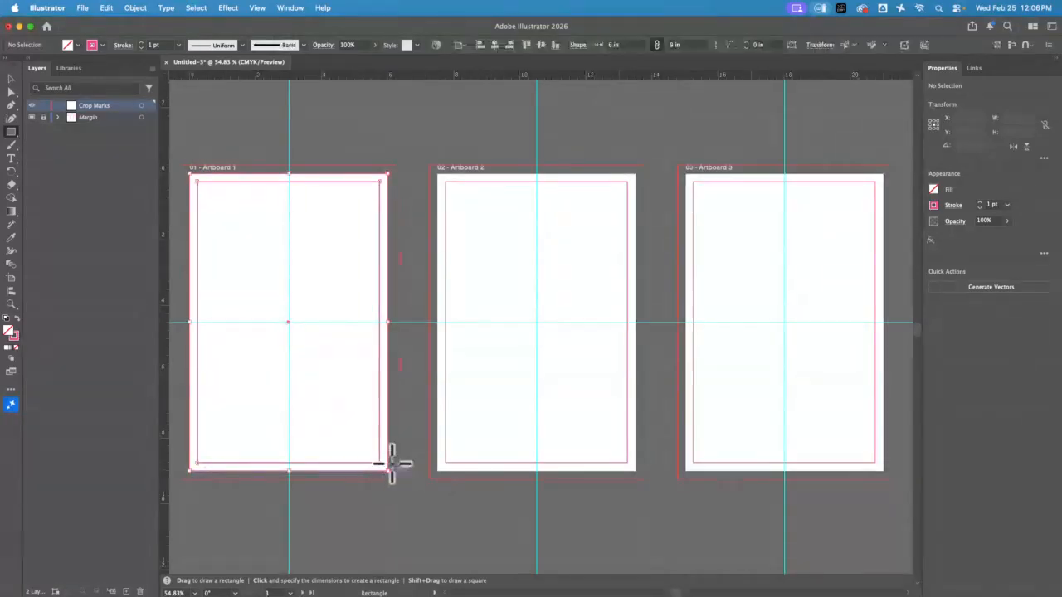
Step: Remove the 6 x 9 in rectangle's stroke and apply the Crop Marks effect to it
click(935, 206)
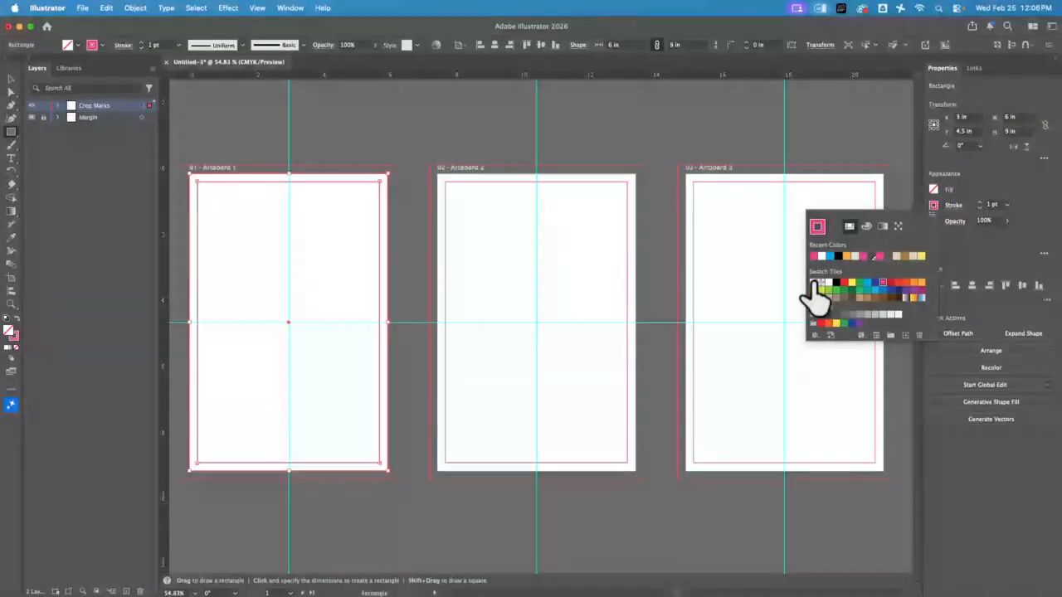
click(814, 283)
click(930, 239)
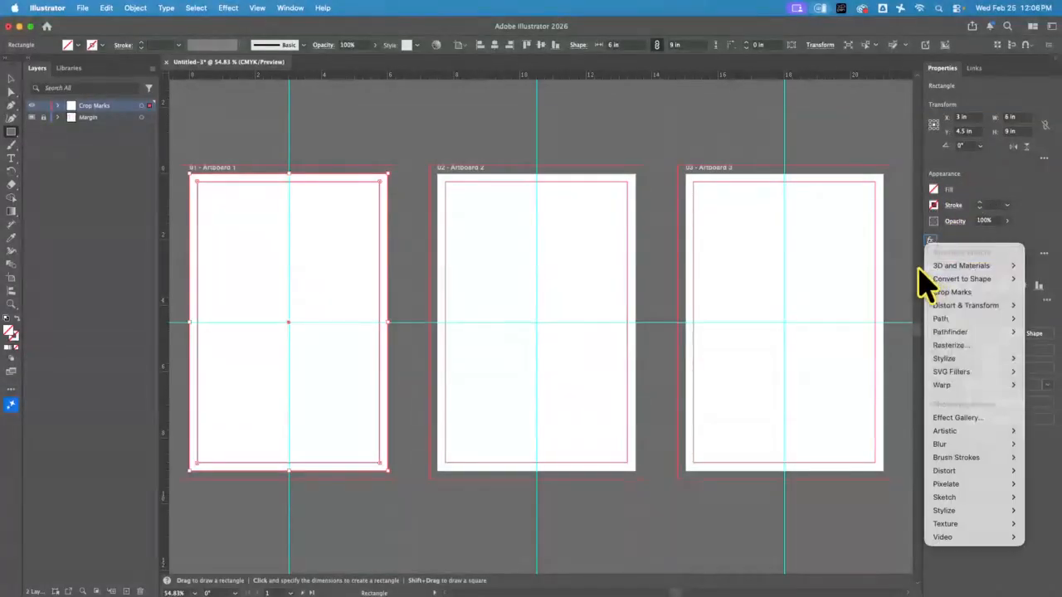
click(959, 295)
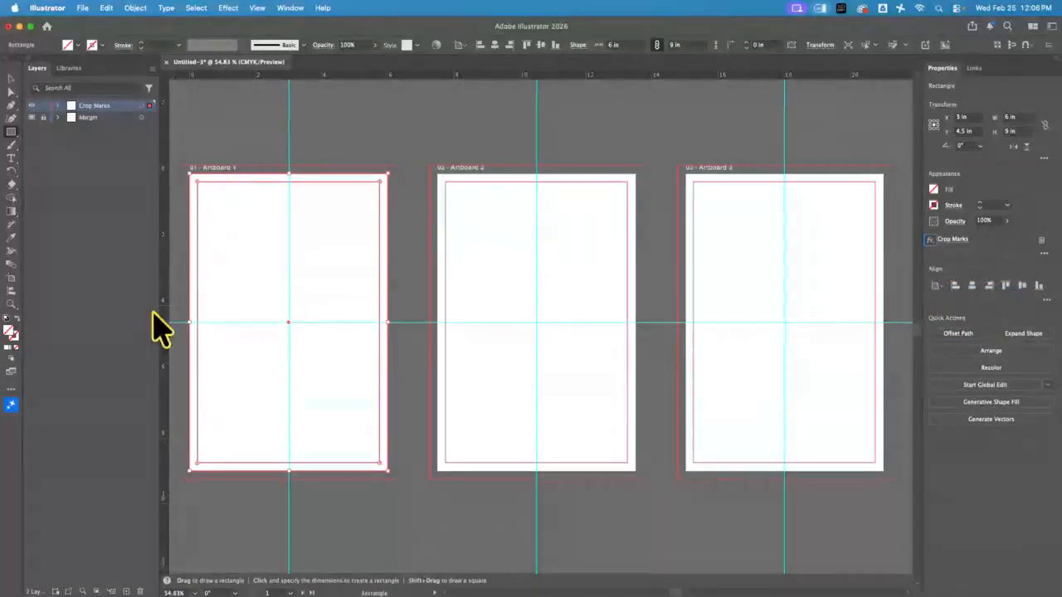
Step: Copy the crop-mark rectangle to all artboards, clear the selection, and lock the Crop Marks layer
key(super+c)
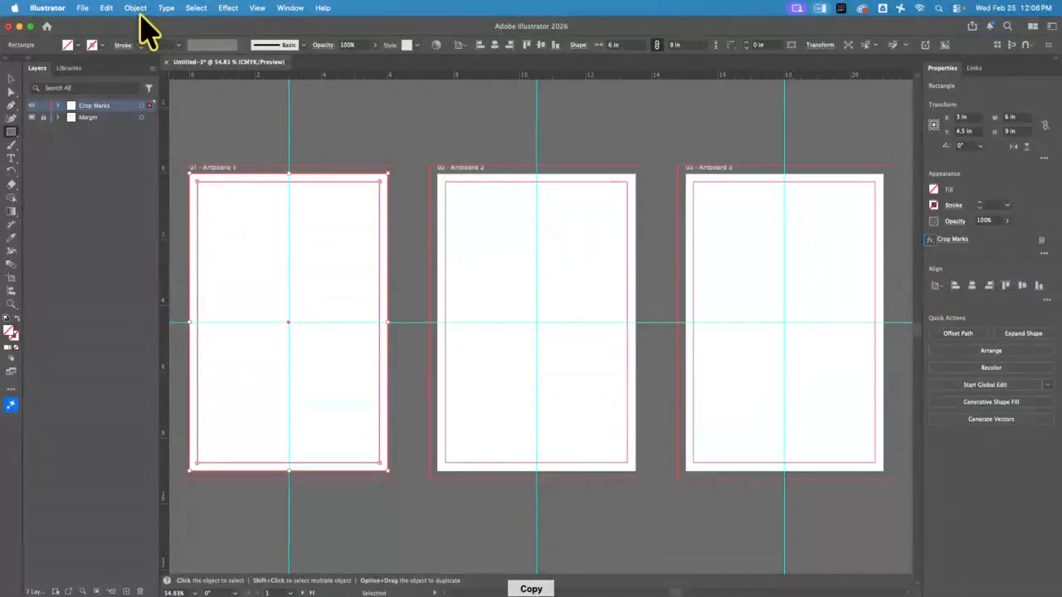
click(106, 9)
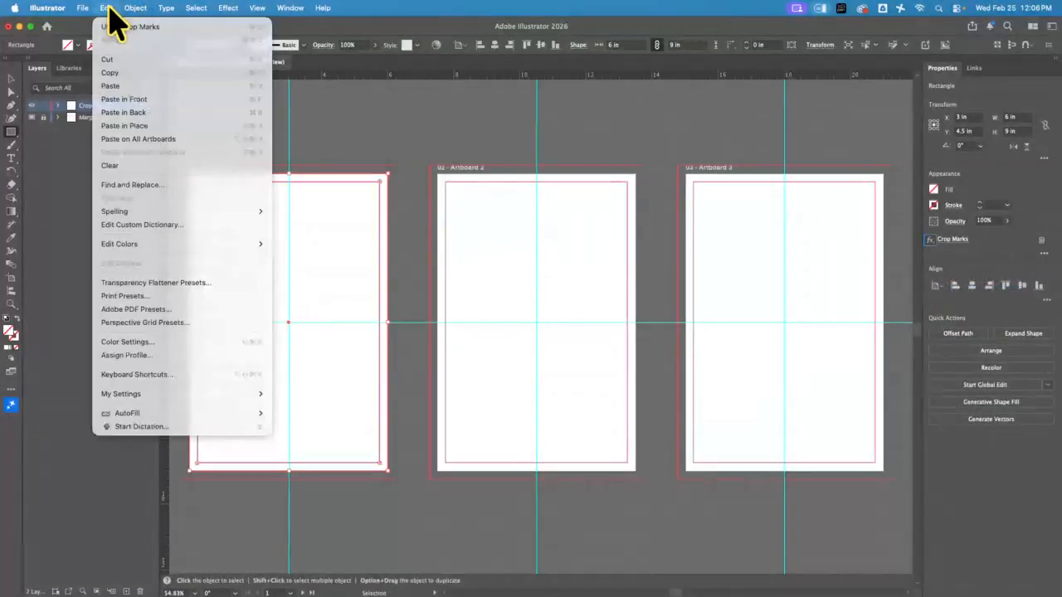
click(166, 139)
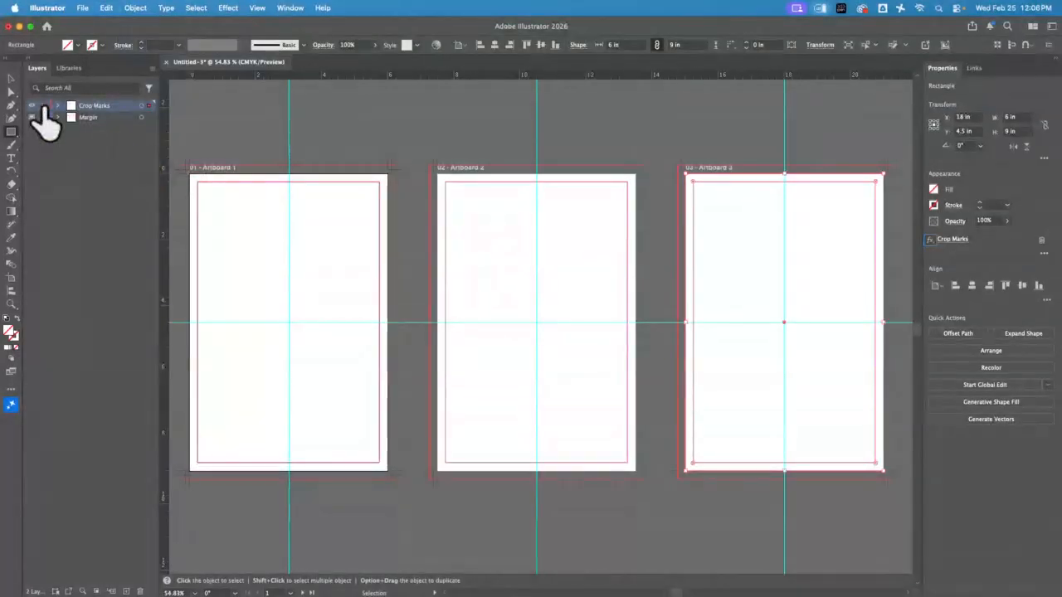
key(super+shift+a)
Step: Add a new layer, place it below the Margin layer, and name it Type
click(126, 592)
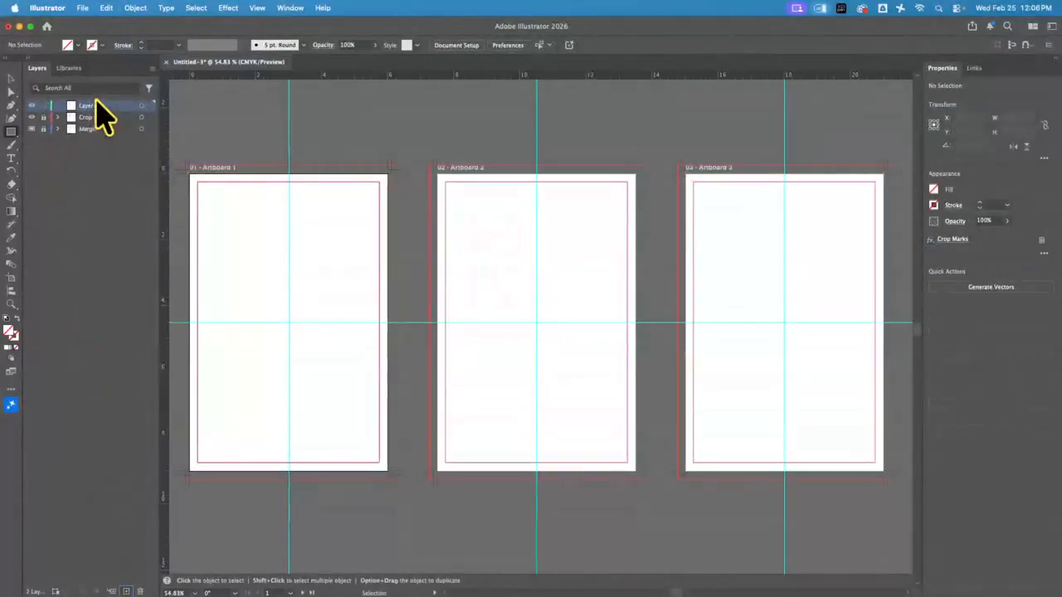
drag(99, 113, 93, 135)
double_click(108, 128)
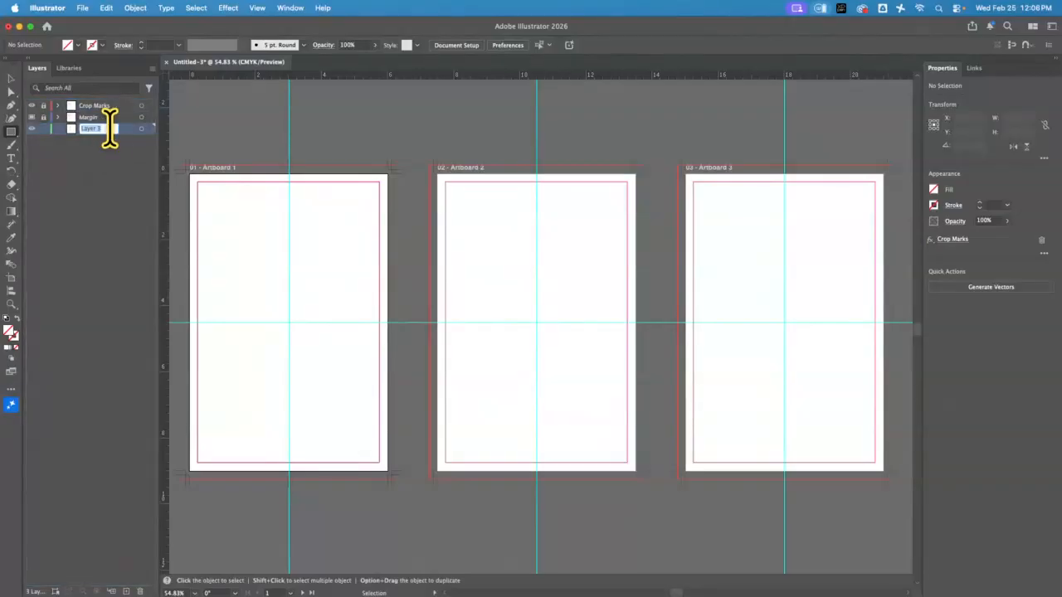
text(Type)
key(Return)
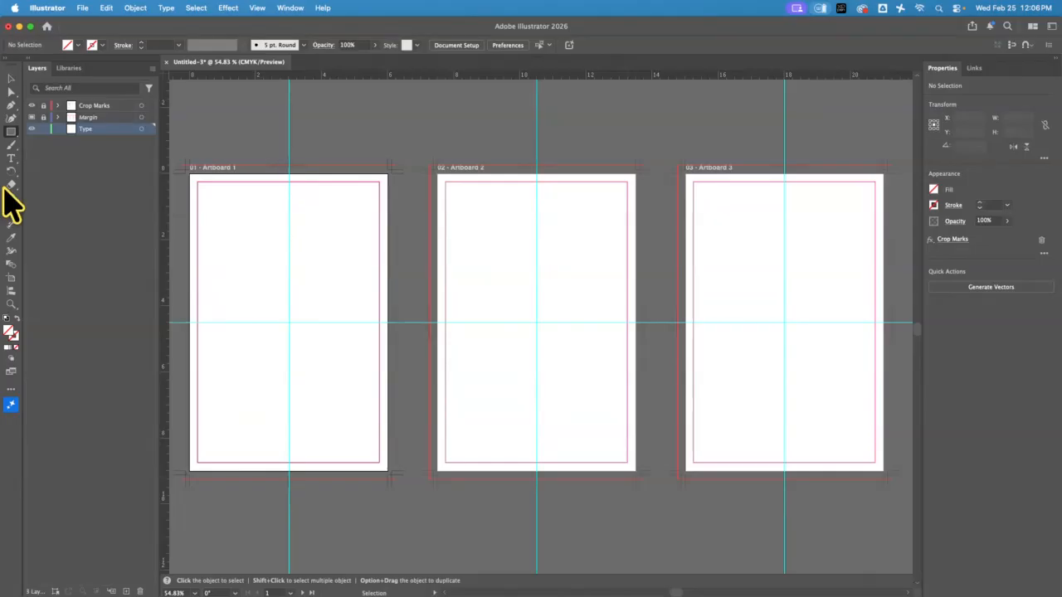
Step: Add point text reading RISING inside the left margin of Artboard 1's upper half
click(11, 158)
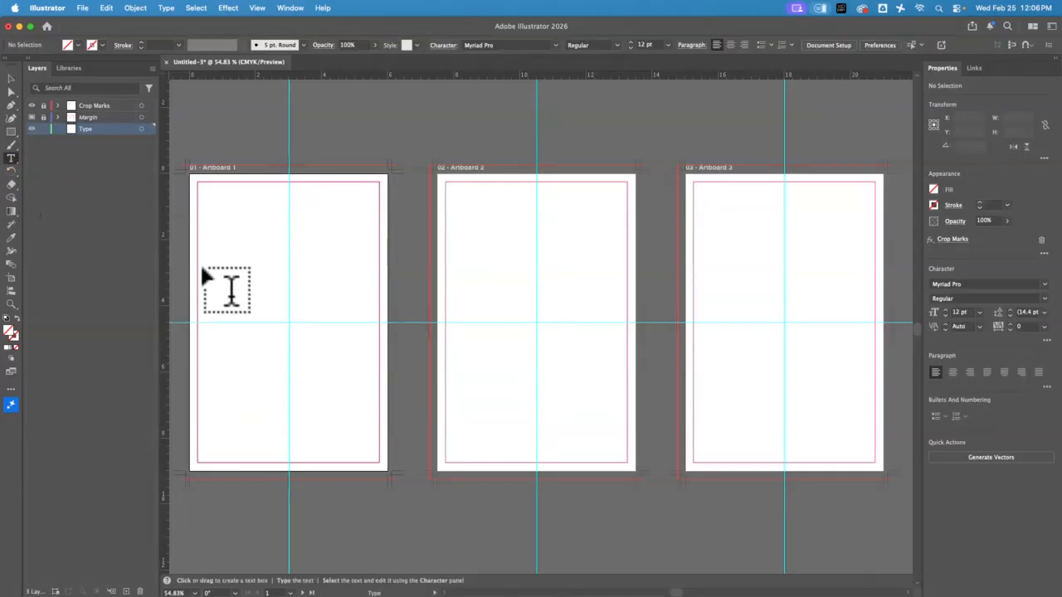
click(207, 266)
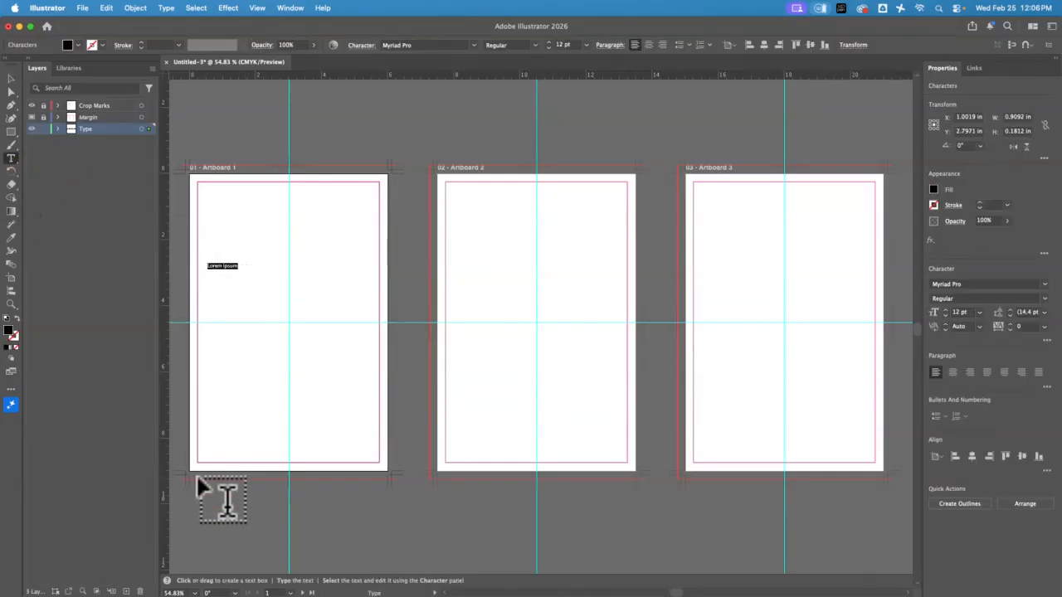
key(Escape)
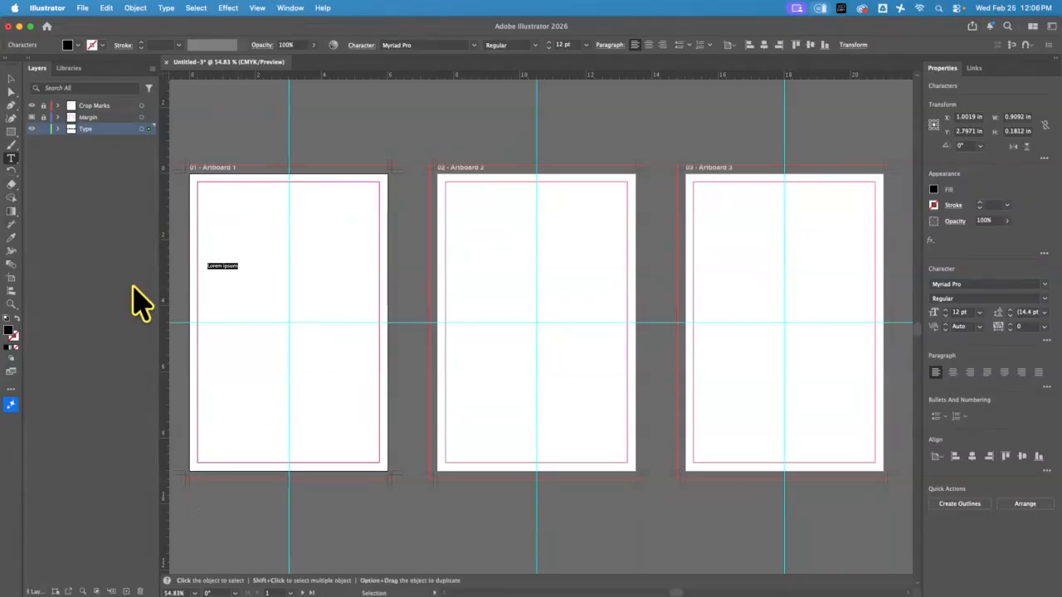
text(RISING)
Step: Scale the RISING text proportionally to about 119 pt, roughly 4.65 in wide
click(11, 79)
drag(229, 274, 228, 272)
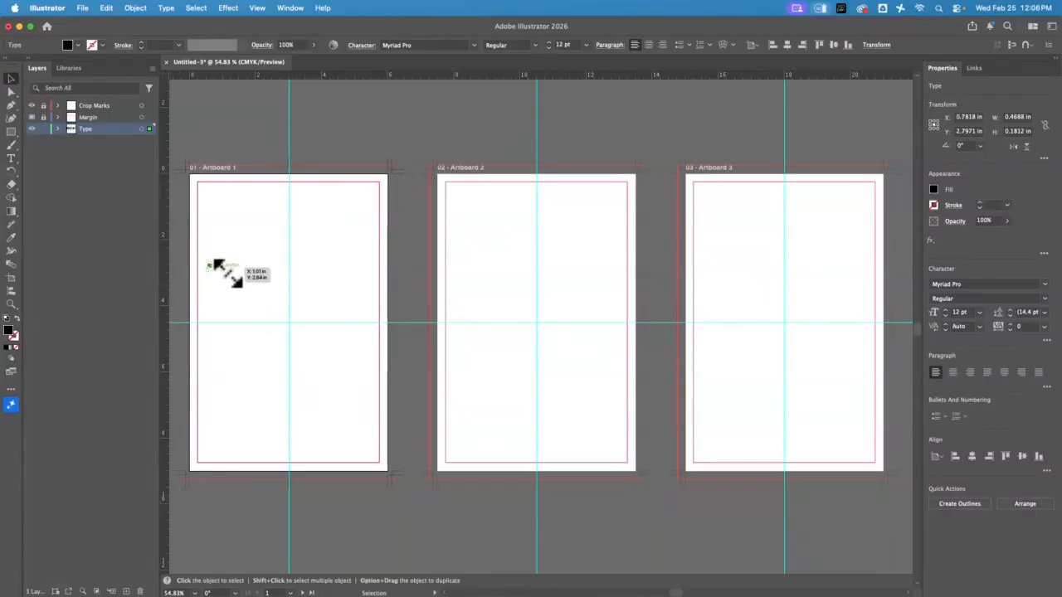
drag(315, 336, 361, 380)
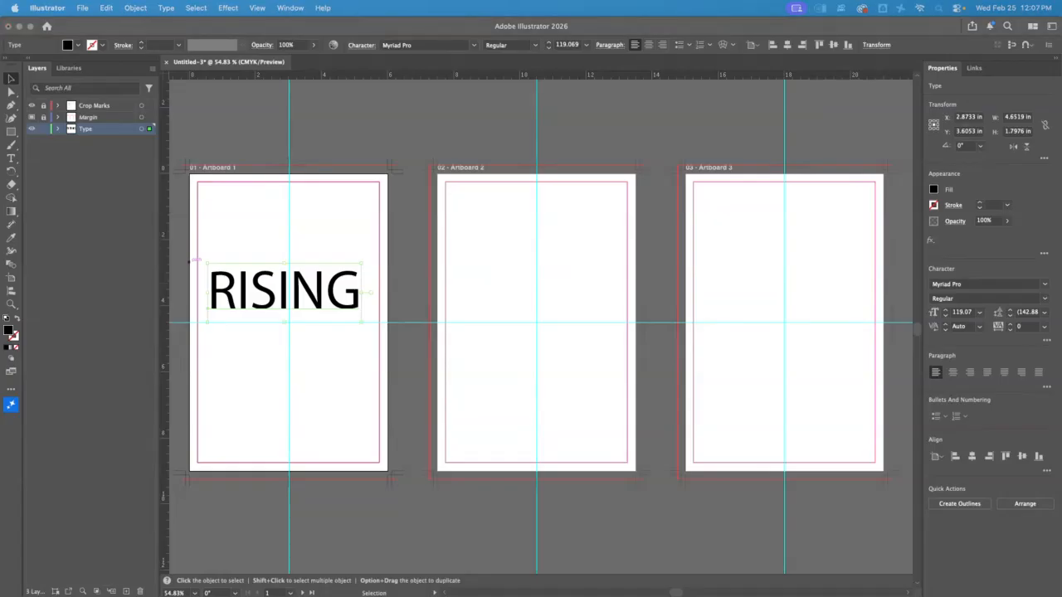
Step: Change the RISING text's font to Centrifuge Bold and move the word up to align near Artboard 1's left margin
click(428, 45)
text(ce)
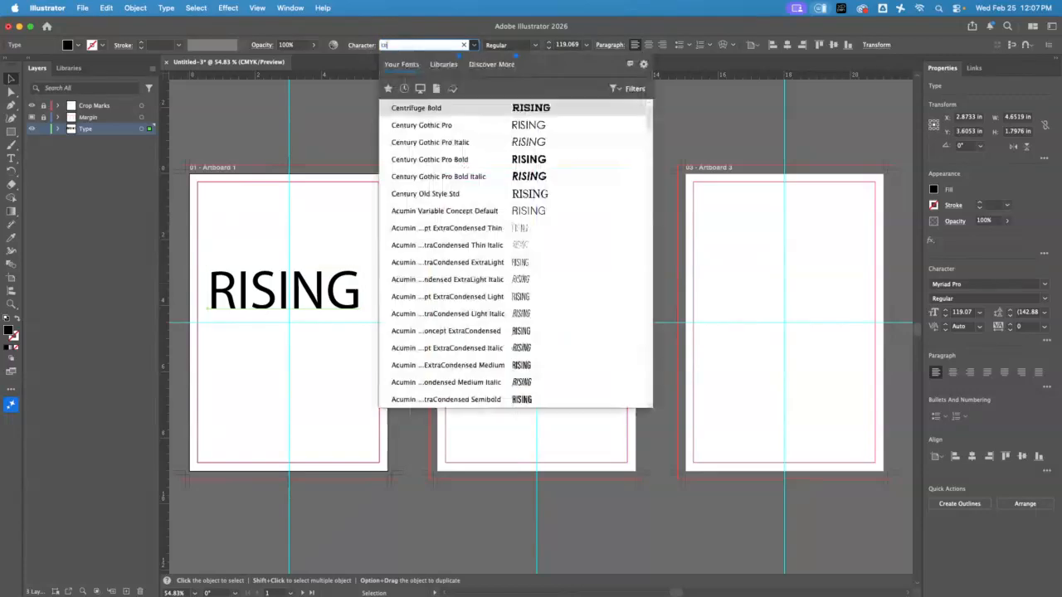
text(n)
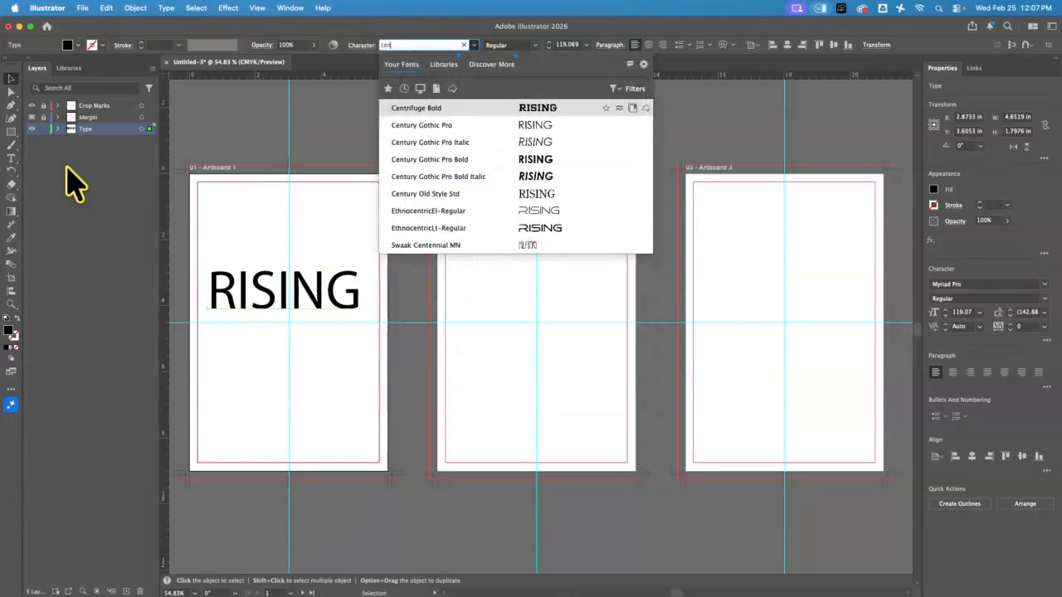
click(441, 108)
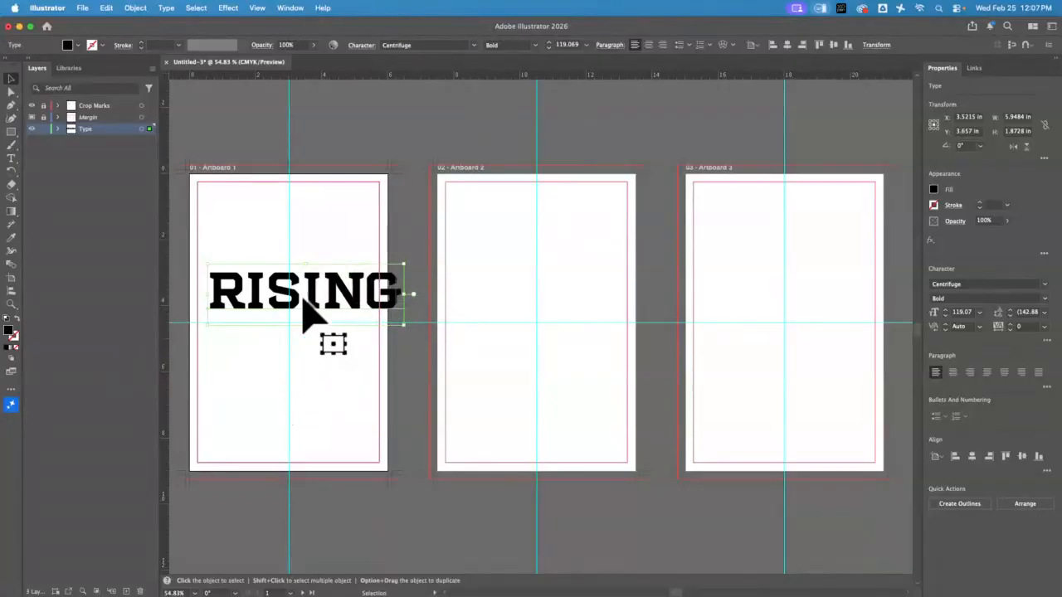
drag(333, 301, 326, 271)
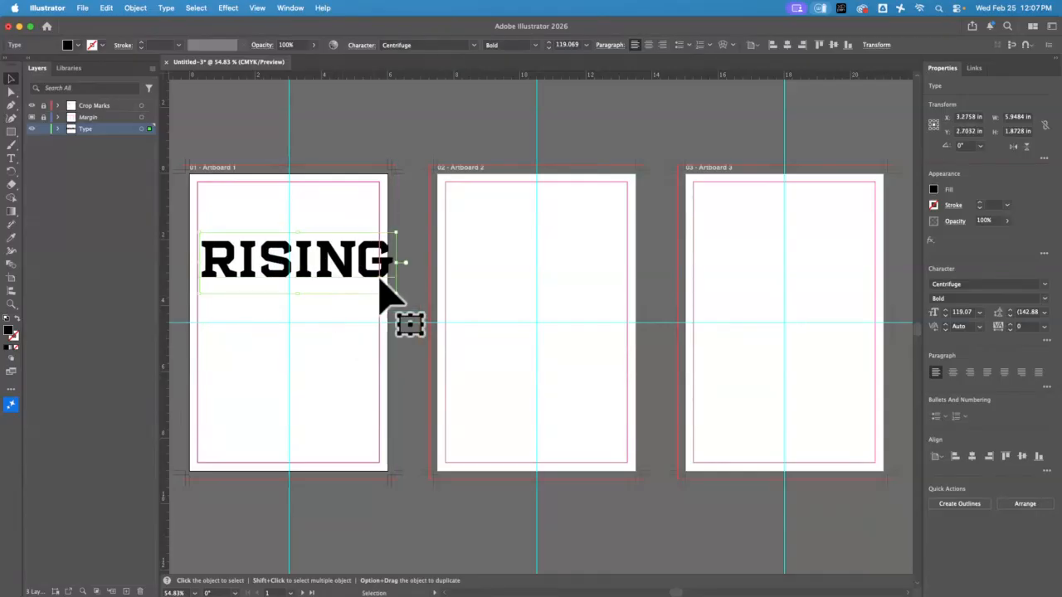
Step: Convert the RISING text to outlines and ungroup it into separate letters
click(168, 9)
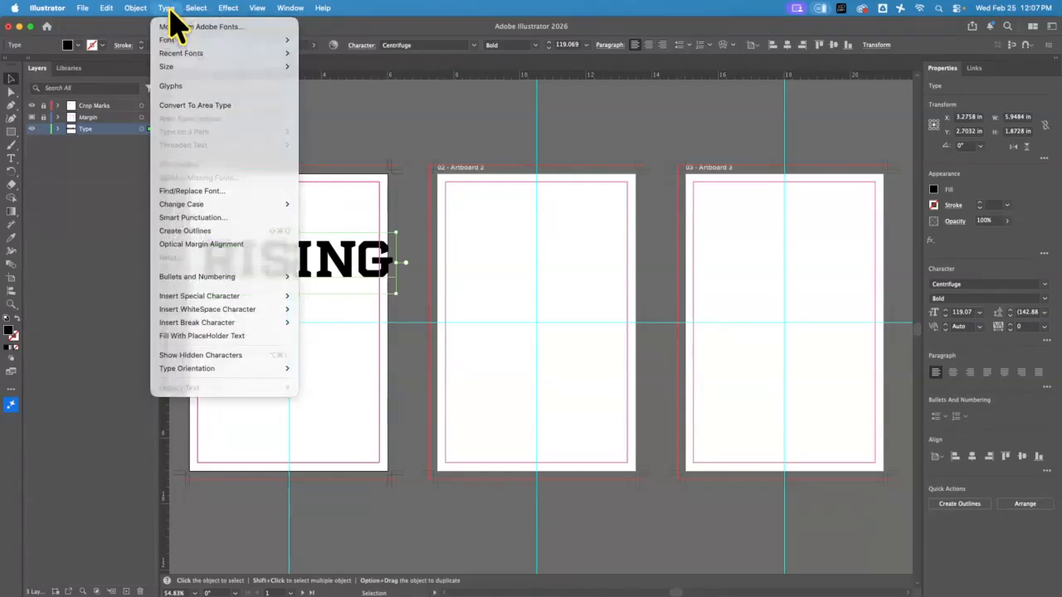
click(249, 232)
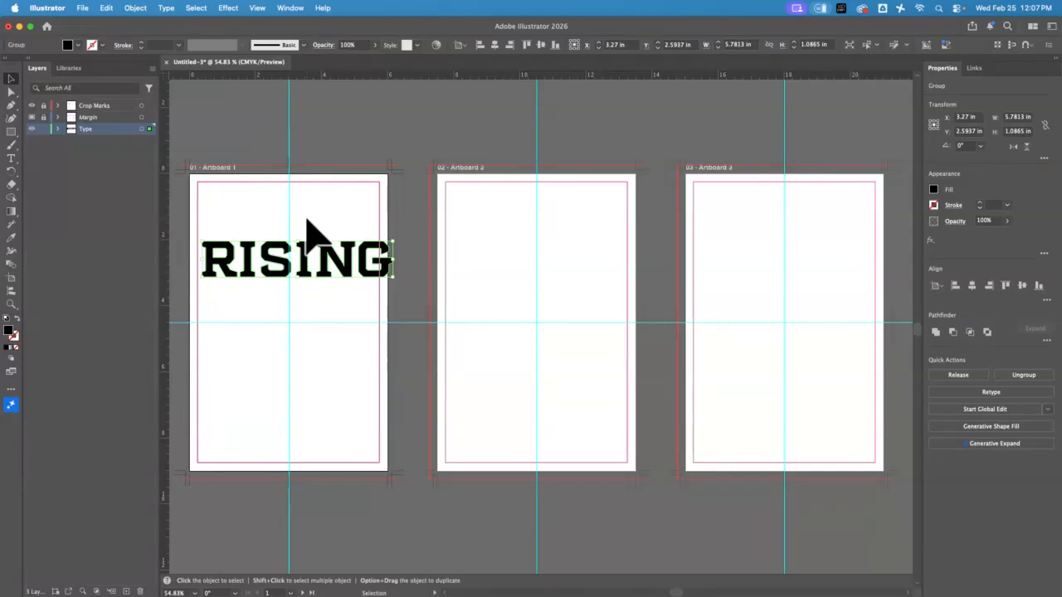
click(136, 8)
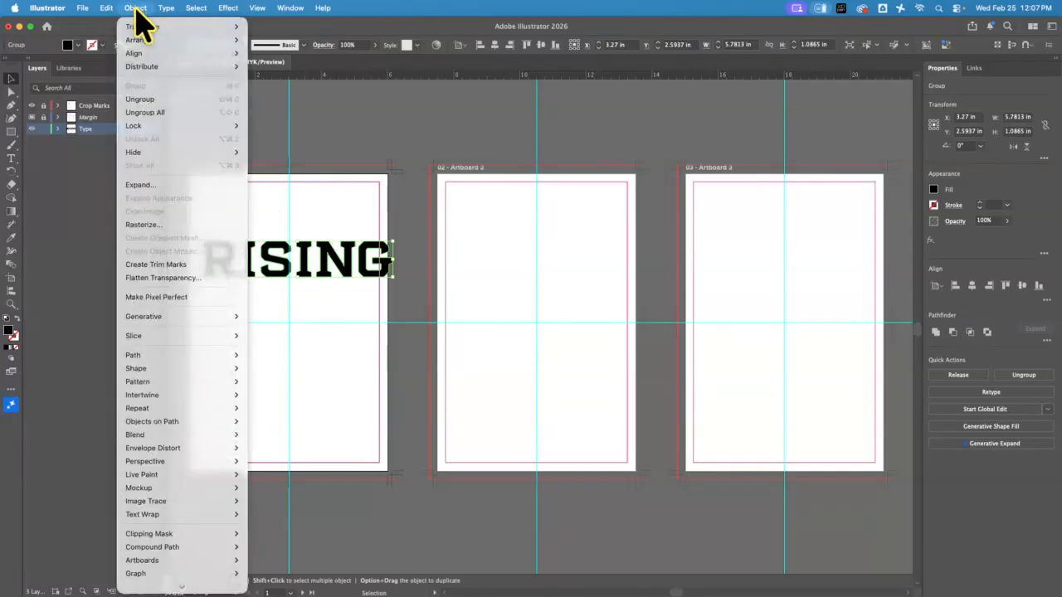
click(150, 112)
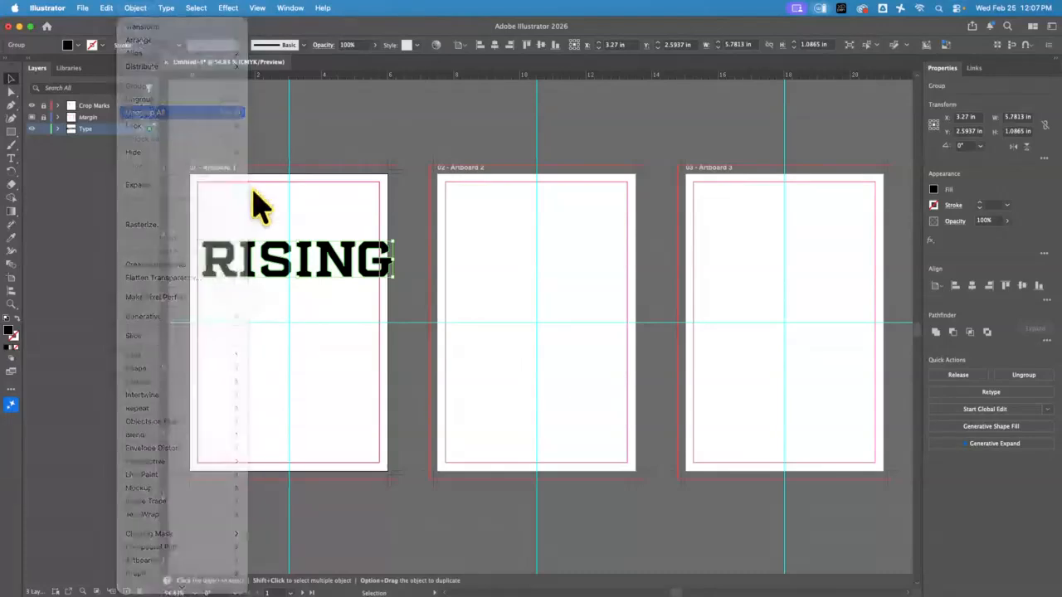
Step: Move the RISING letters down to the left margin near Artboard 1's centre and scale them proportionally to 5.5 in wide, spanning both margins
drag(462, 216, 230, 327)
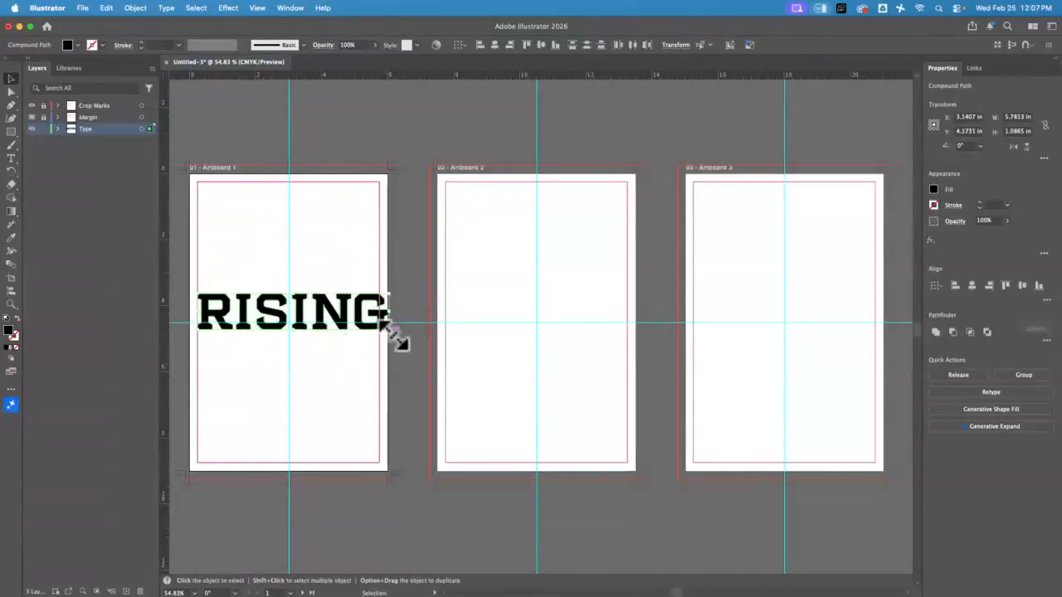
drag(395, 335, 383, 348)
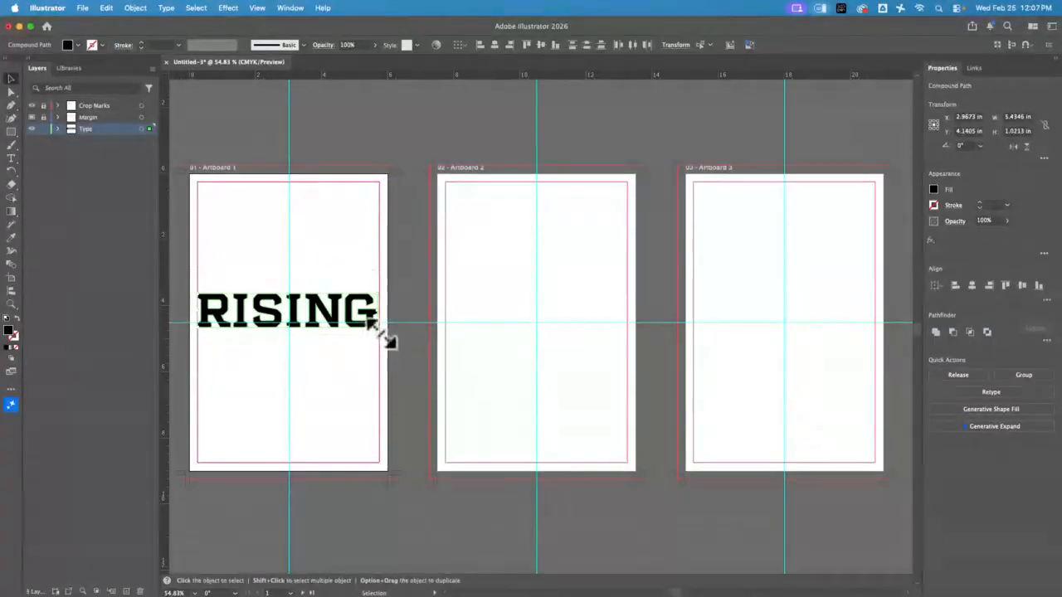
drag(386, 339, 390, 340)
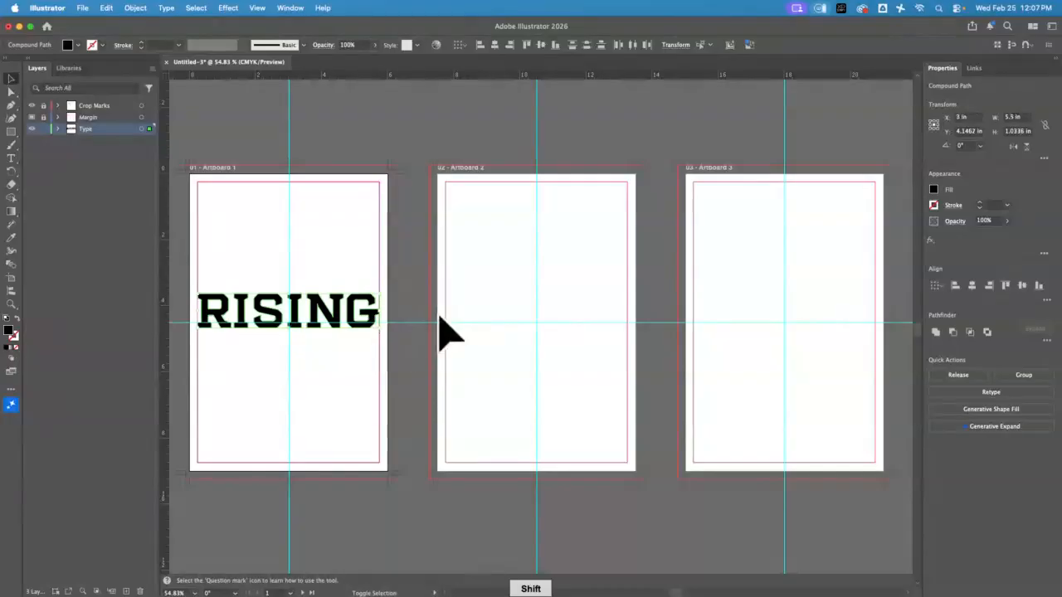
click(440, 348)
Step: Add an anchor point at the midpoint of the top edge of the first I in RISING
click(11, 304)
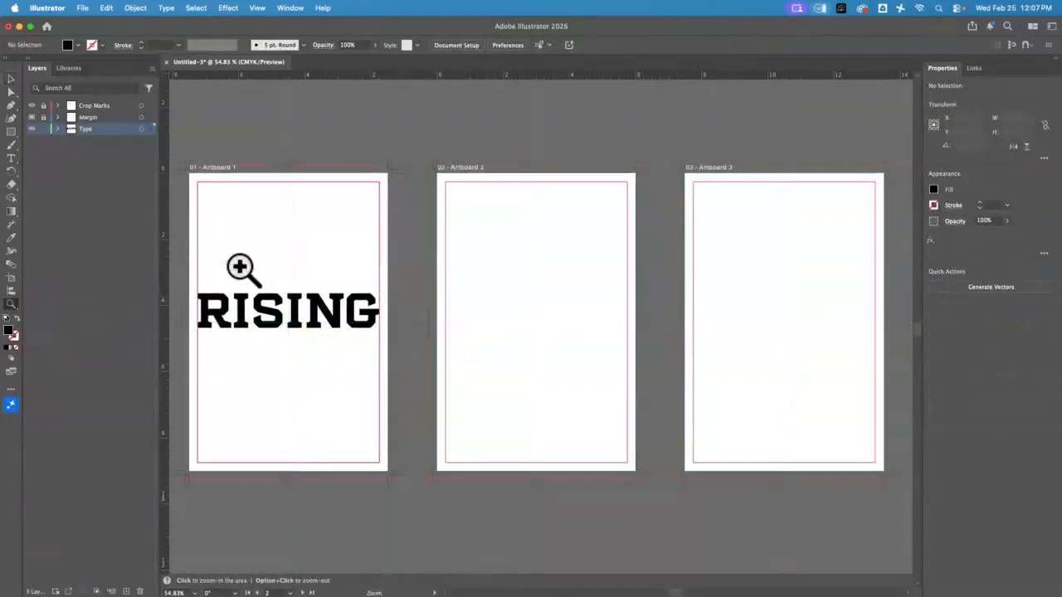
drag(237, 268, 314, 320)
key(space)
drag(324, 282, 370, 241)
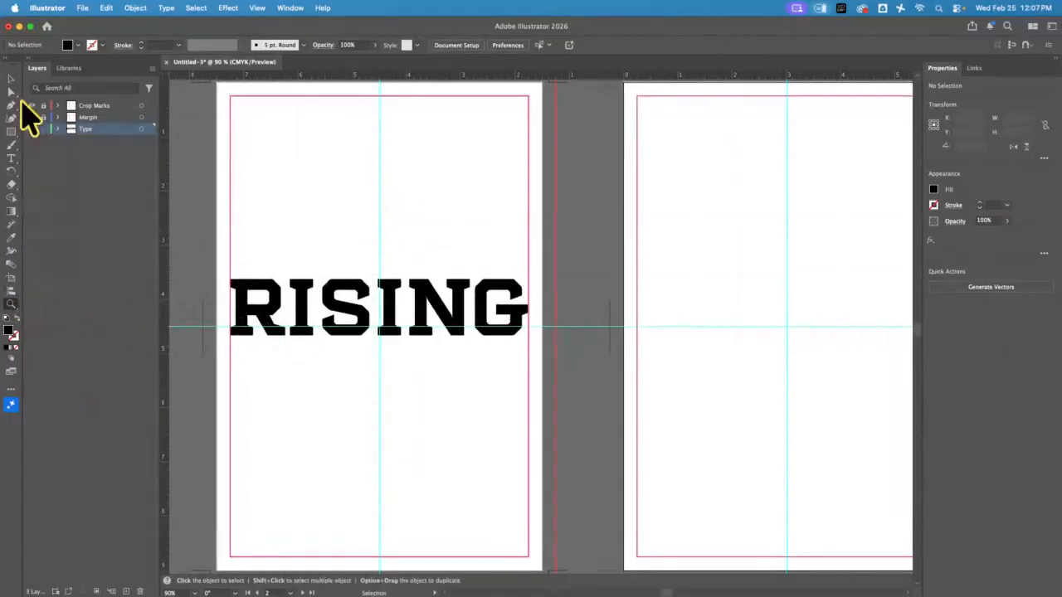
click(11, 79)
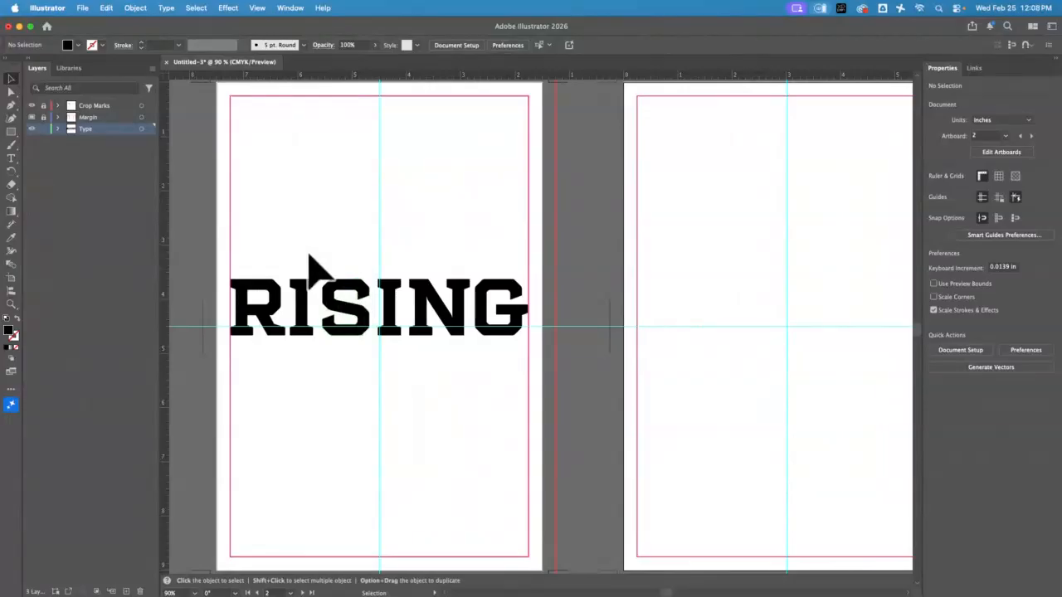
click(297, 326)
click(12, 304)
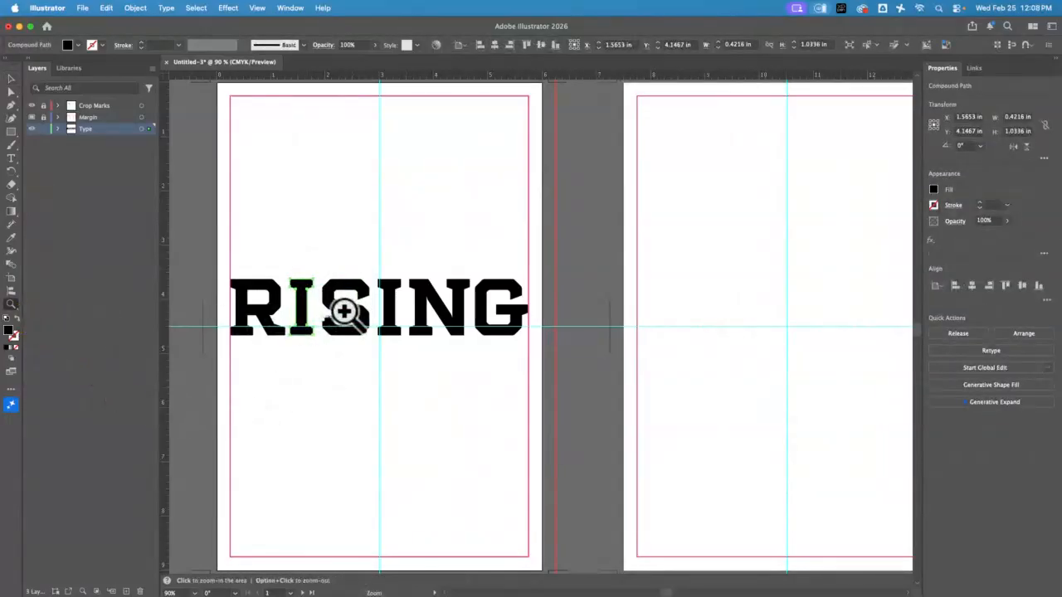
drag(291, 275, 457, 438)
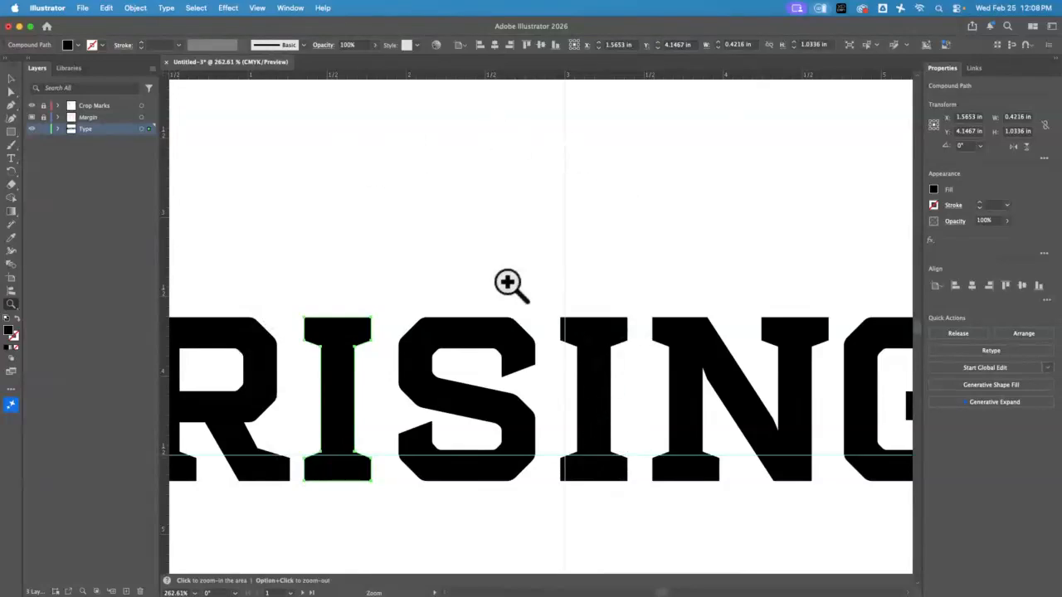
click(11, 78)
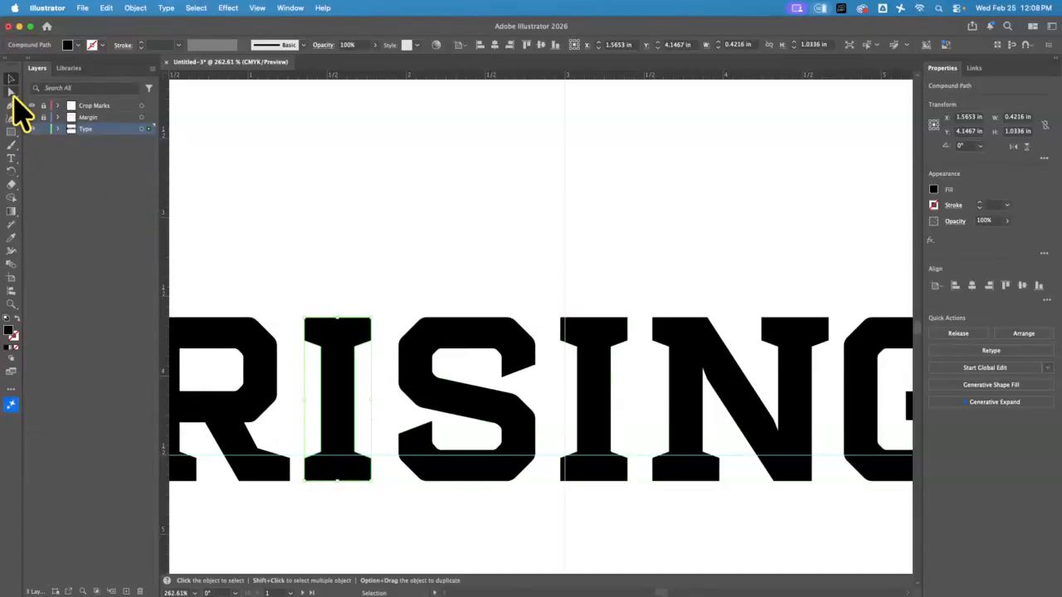
click(336, 258)
click(353, 342)
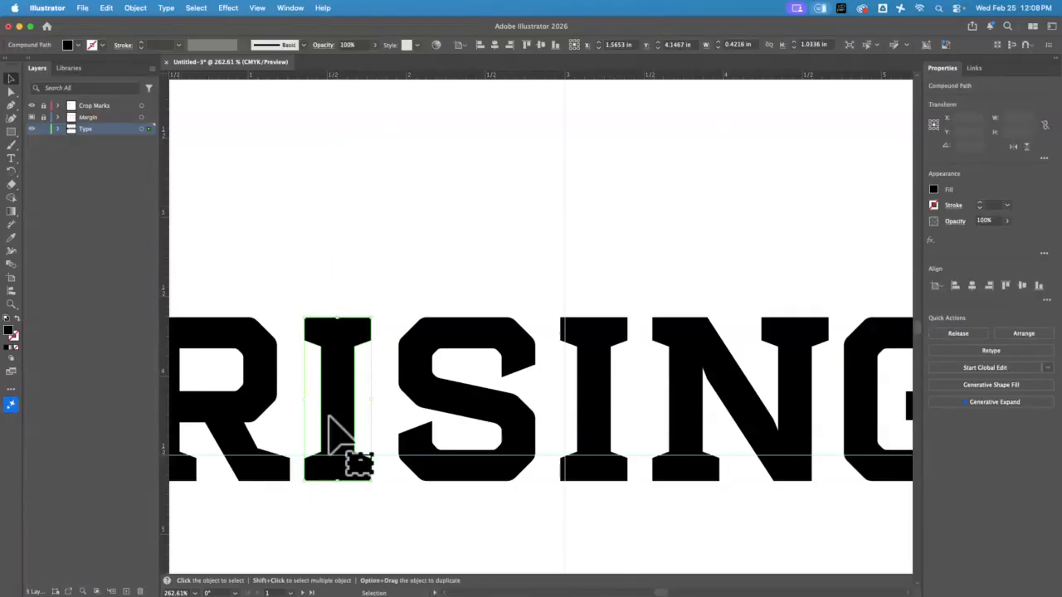
click(11, 303)
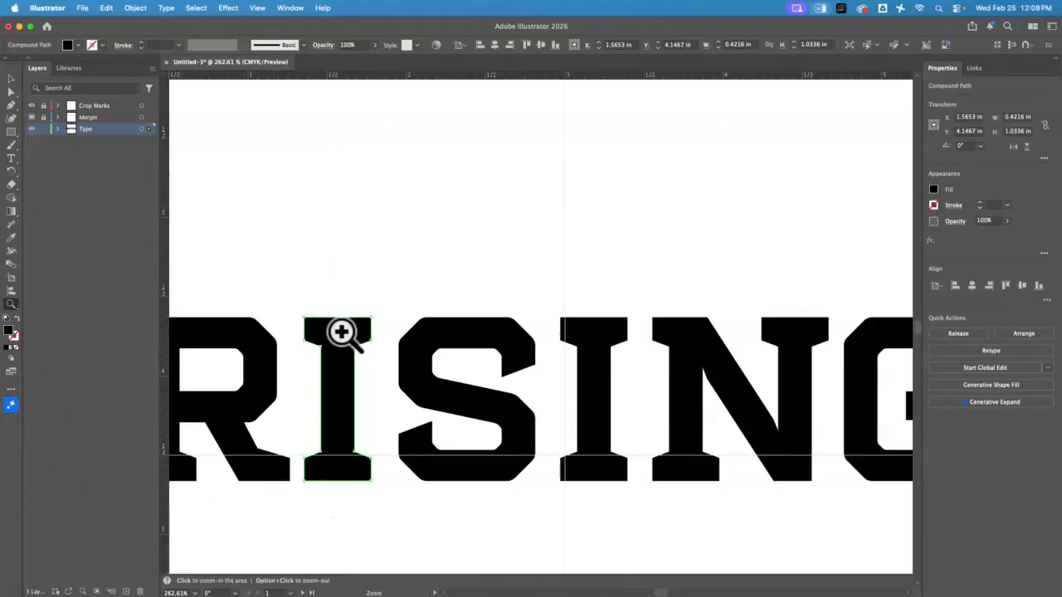
click(343, 335)
drag(390, 340, 472, 407)
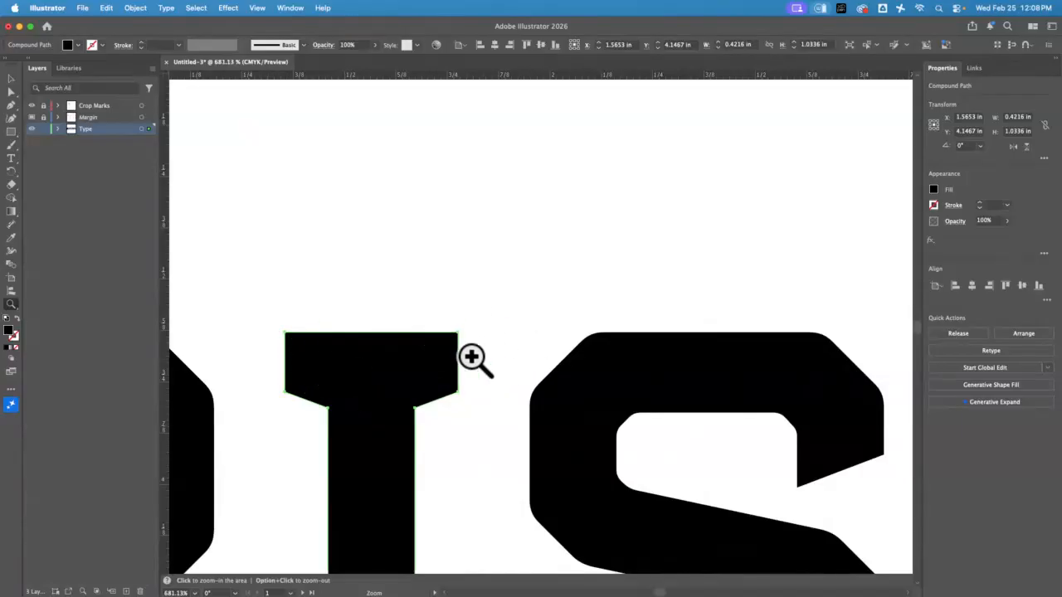
key(v)
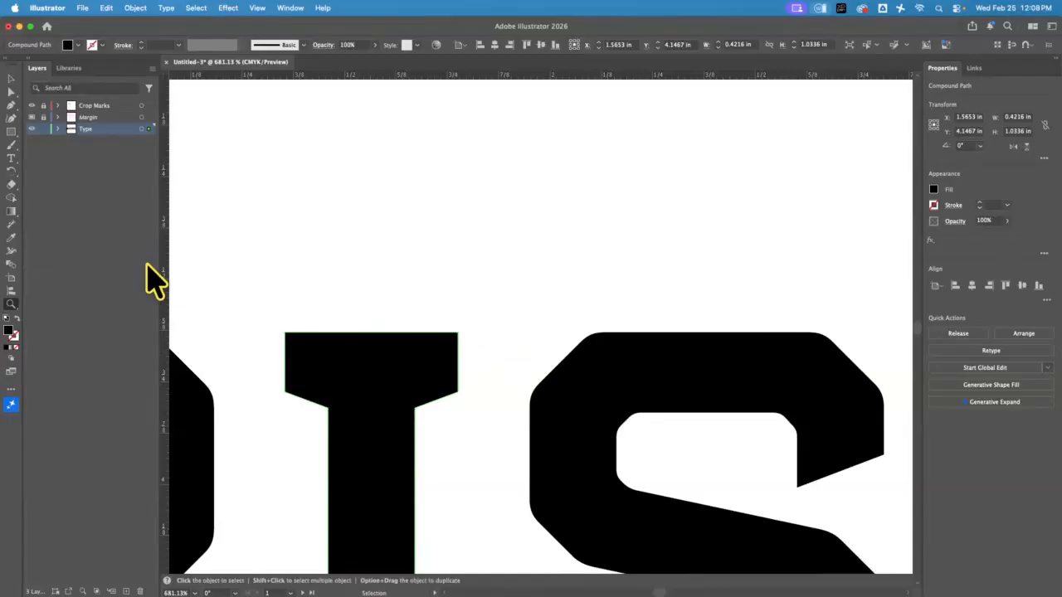
click(11, 106)
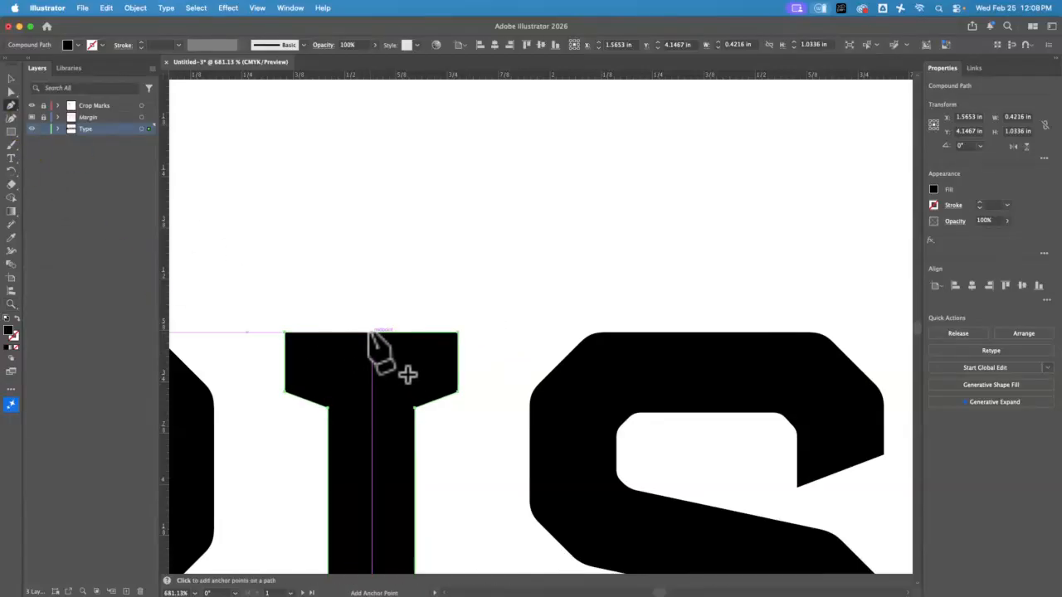
click(371, 331)
Step: Pull the first I's top-middle anchor point straight up into an arrow tip, making the letter about 1.42 in tall
click(10, 91)
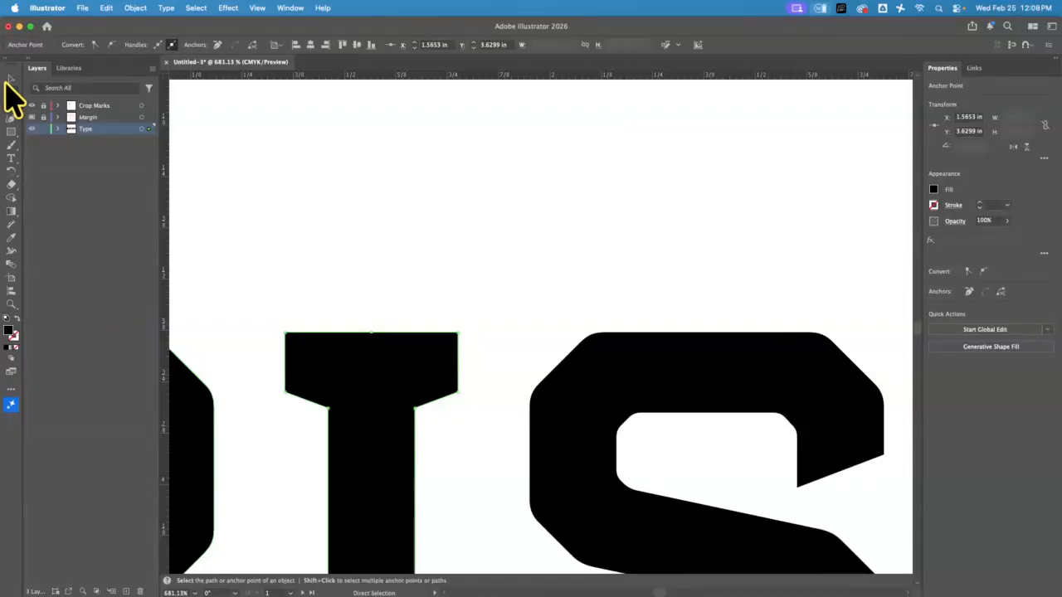
click(404, 274)
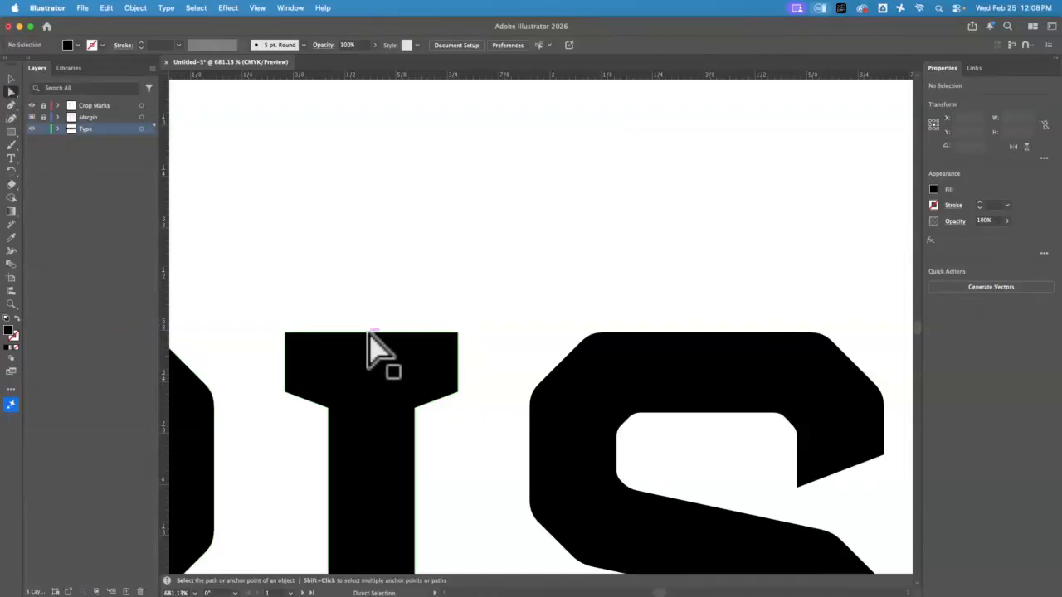
click(370, 334)
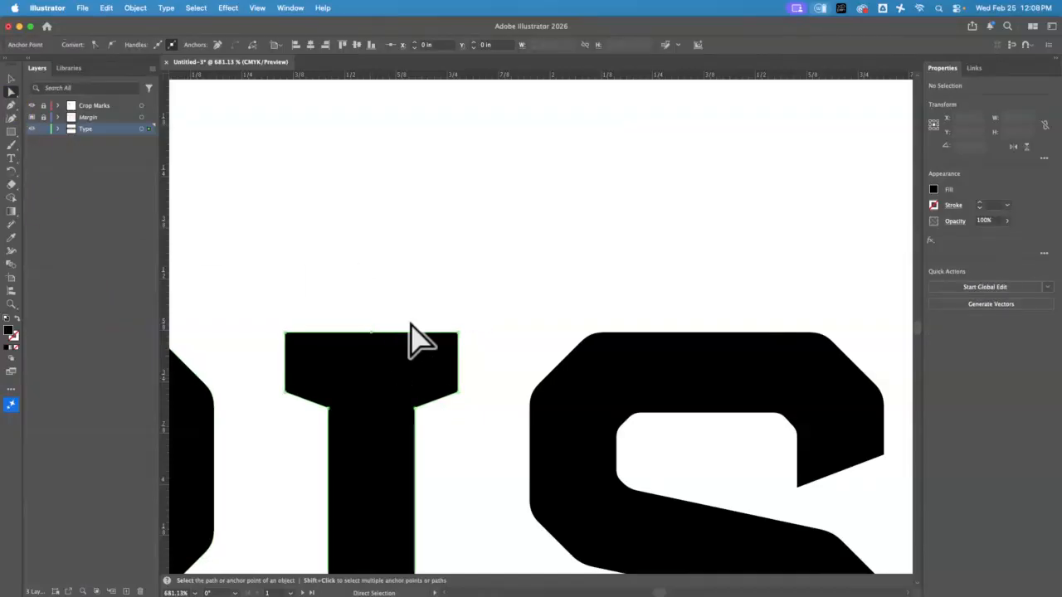
click(371, 334)
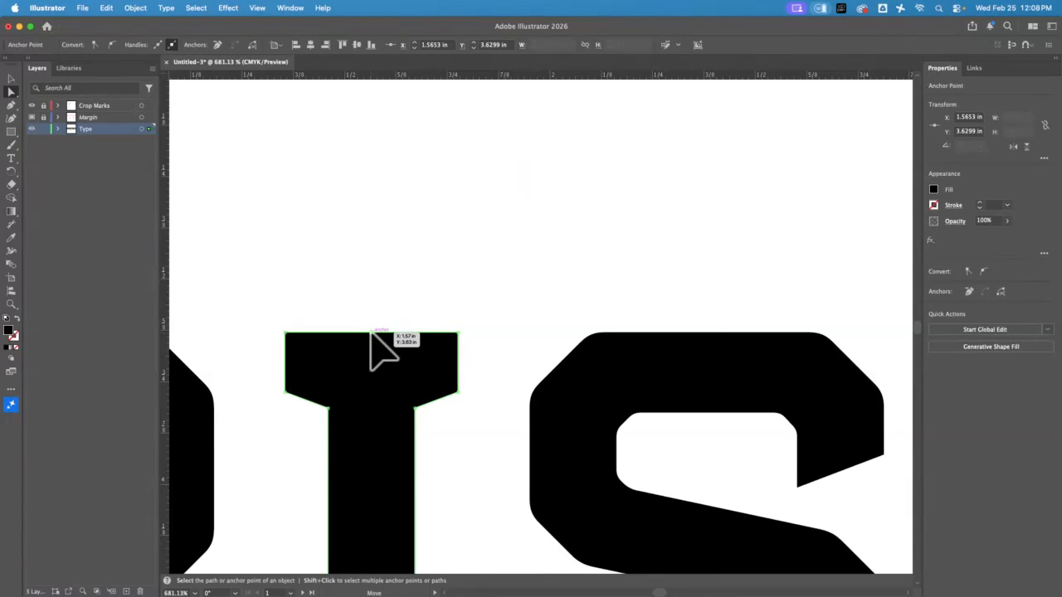
drag(372, 333, 390, 174)
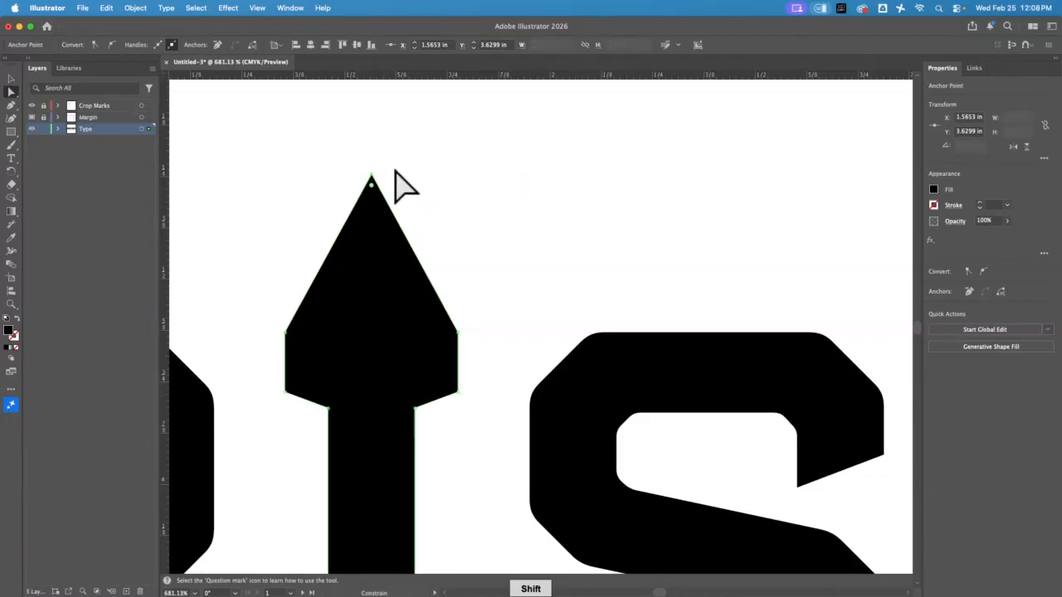
click(487, 174)
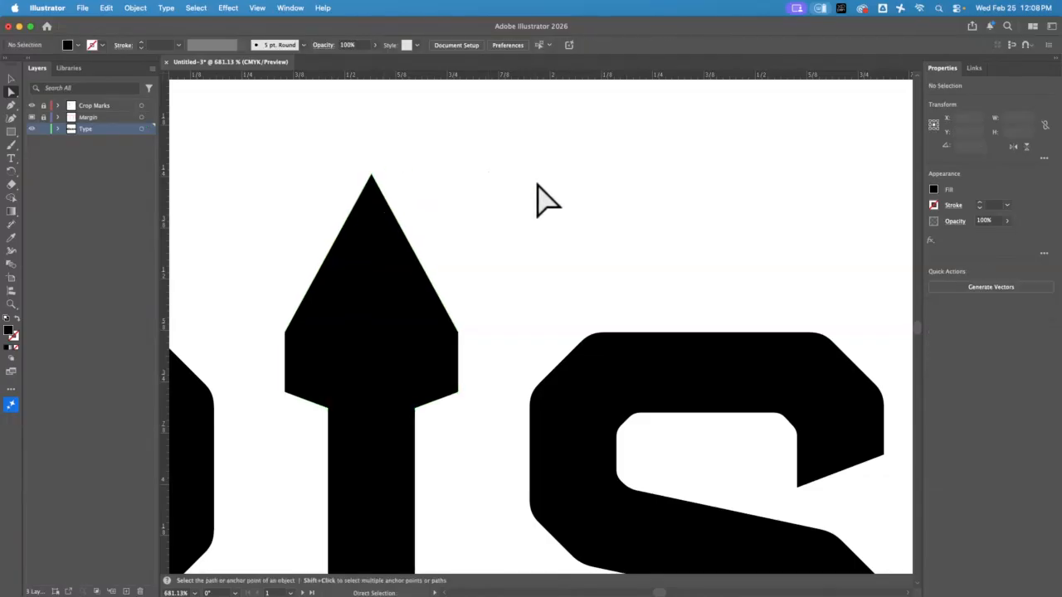
key(v)
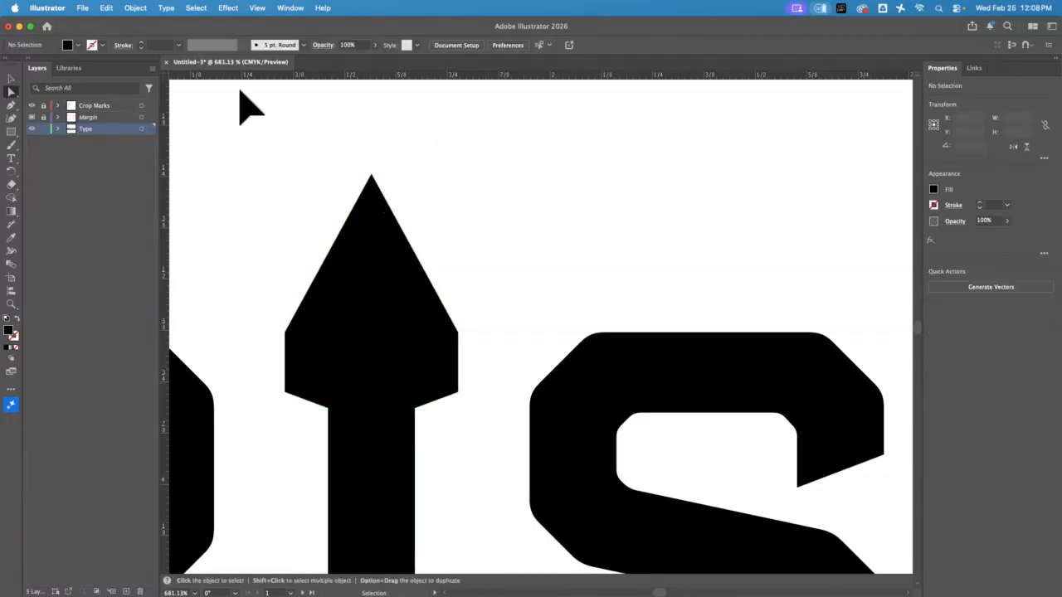
Step: Select all anchor points of the first I's arrowhead and move them straight up until the letter is about 2.87 in tall
key(super+0)
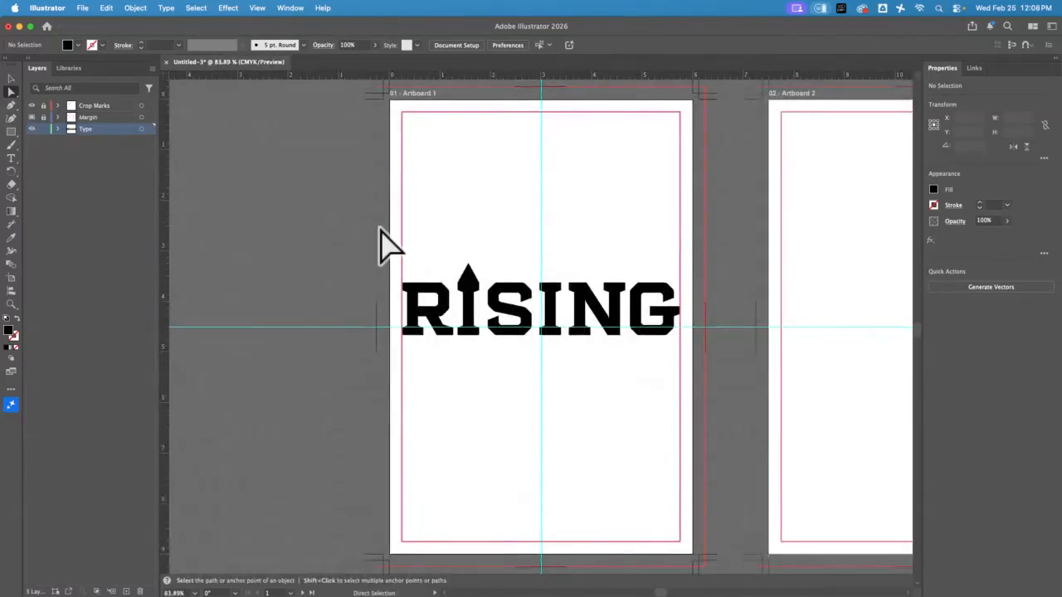
click(11, 303)
click(447, 251)
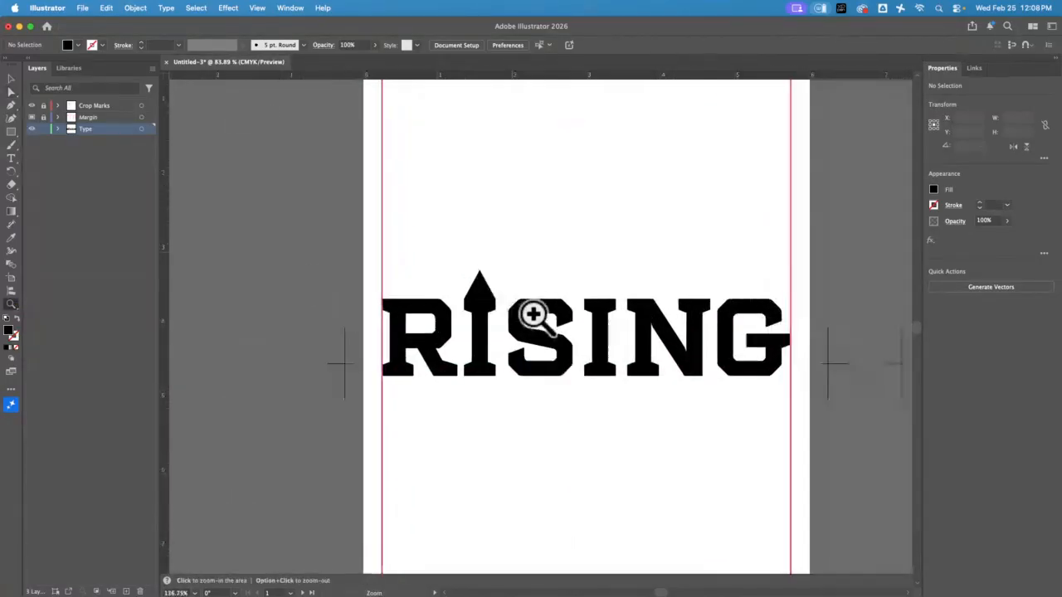
click(11, 91)
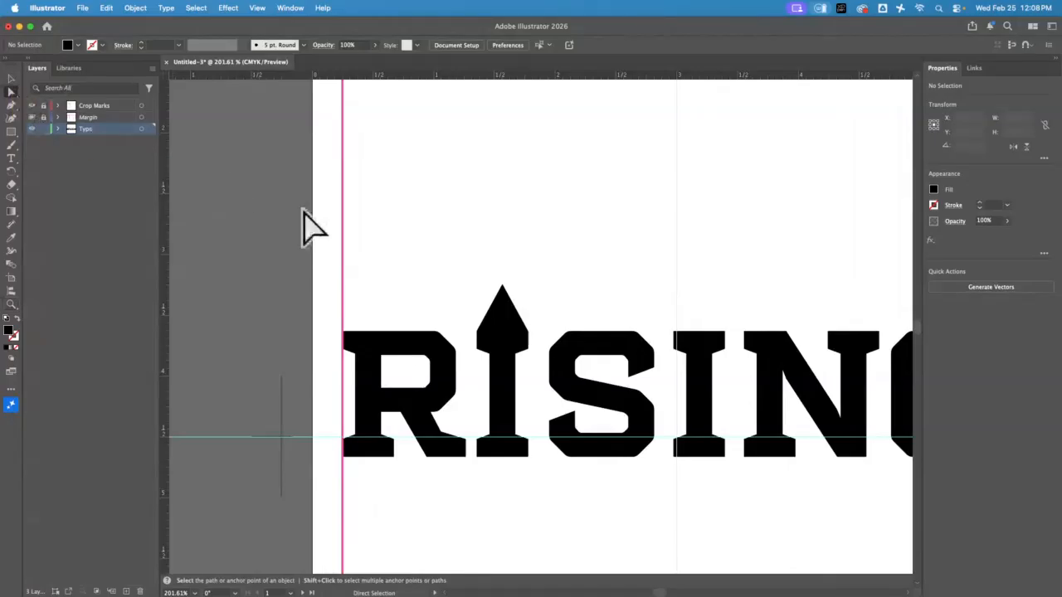
drag(473, 282, 490, 314)
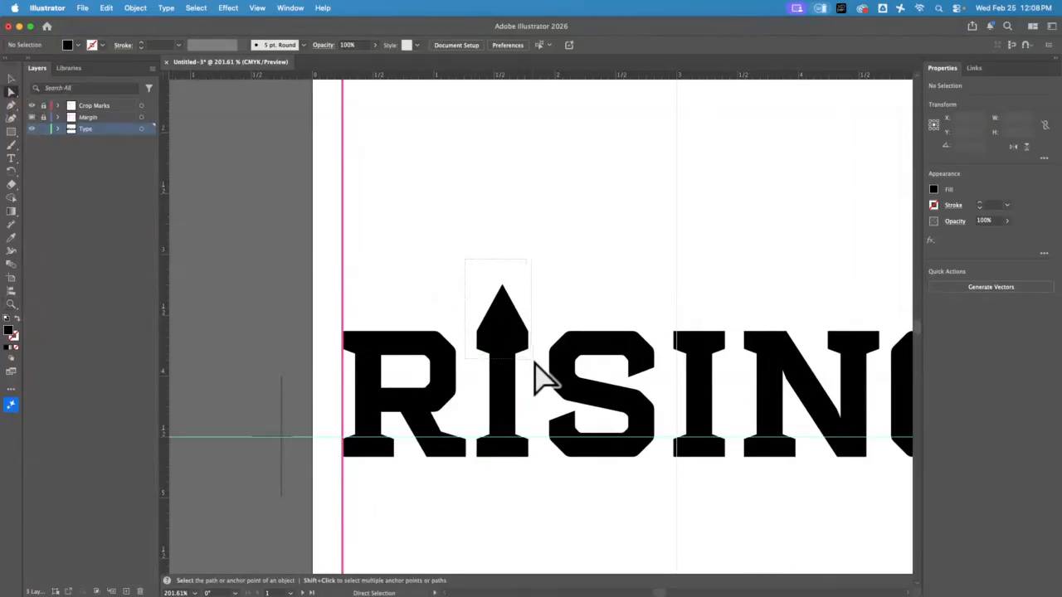
drag(535, 365, 525, 368)
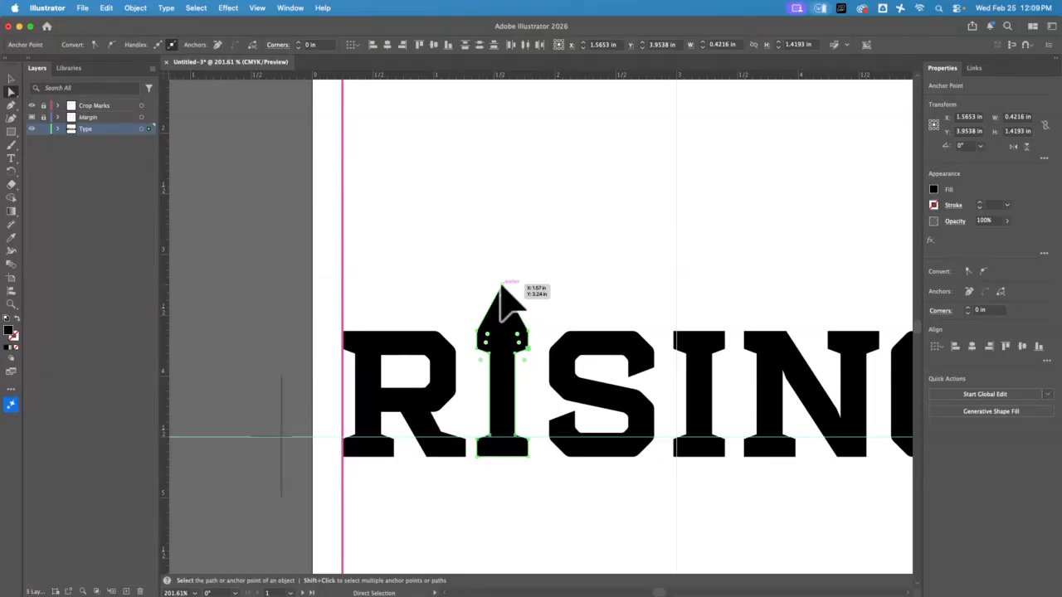
drag(500, 285, 516, 110)
click(11, 78)
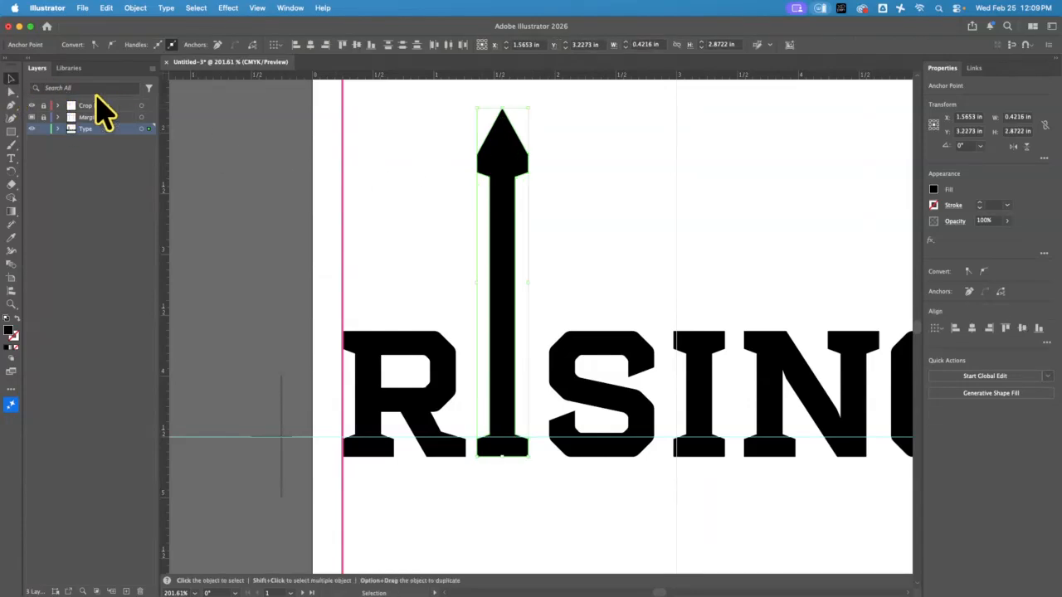
click(662, 269)
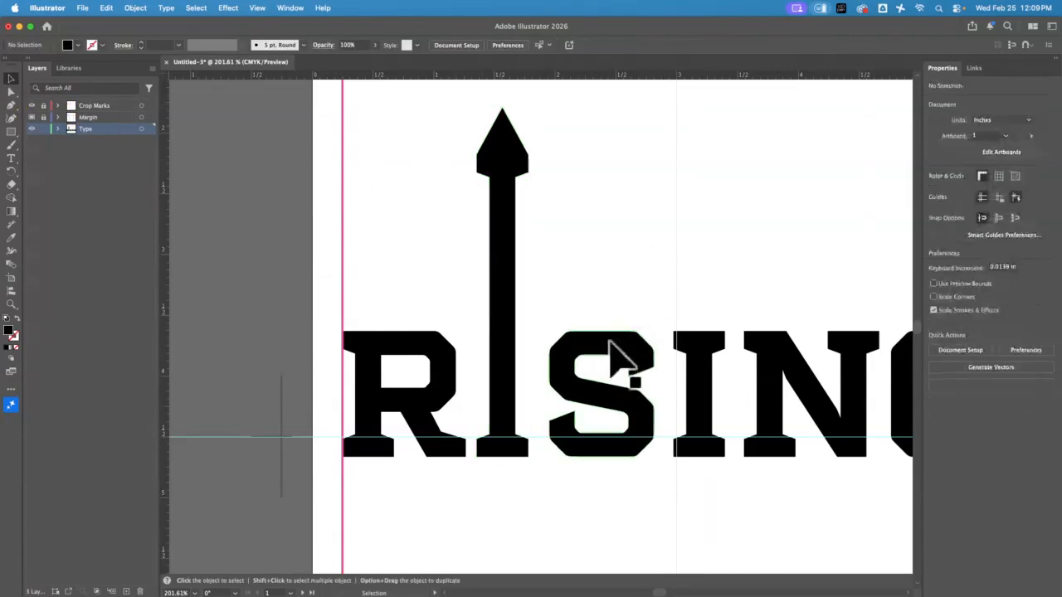
Step: Delete the second I of RISING and put a copy of the tall arrow-shaped I in the gap between S and N
key(super+0)
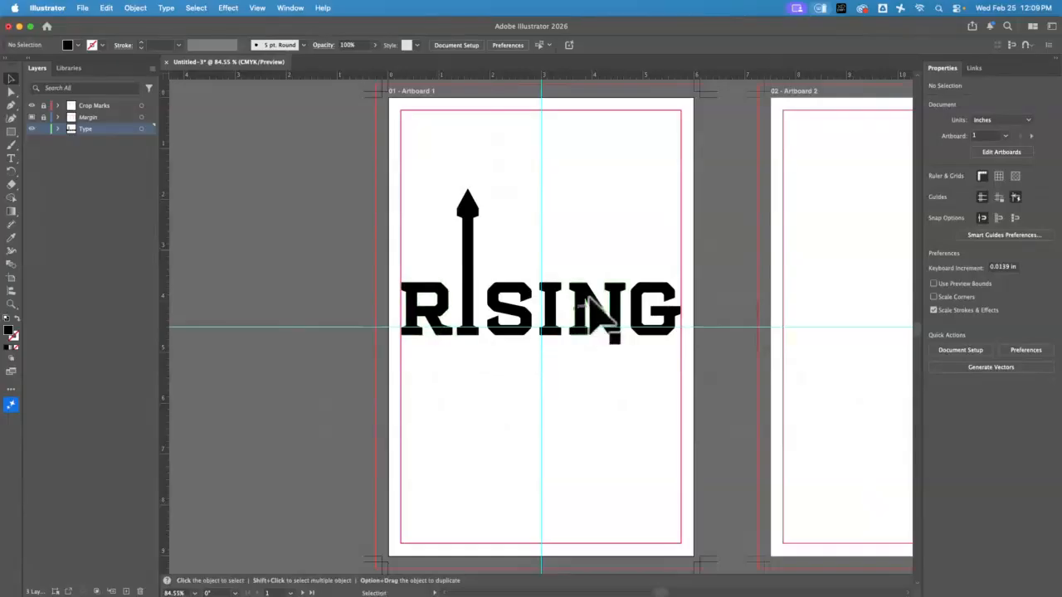
click(562, 314)
key(Delete)
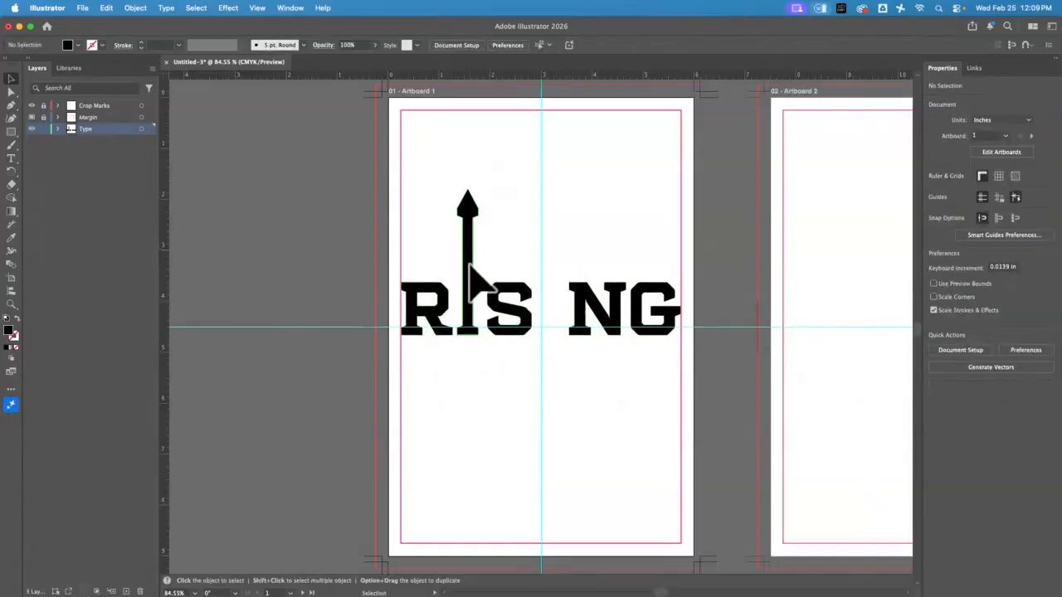
drag(469, 266, 552, 266)
click(596, 239)
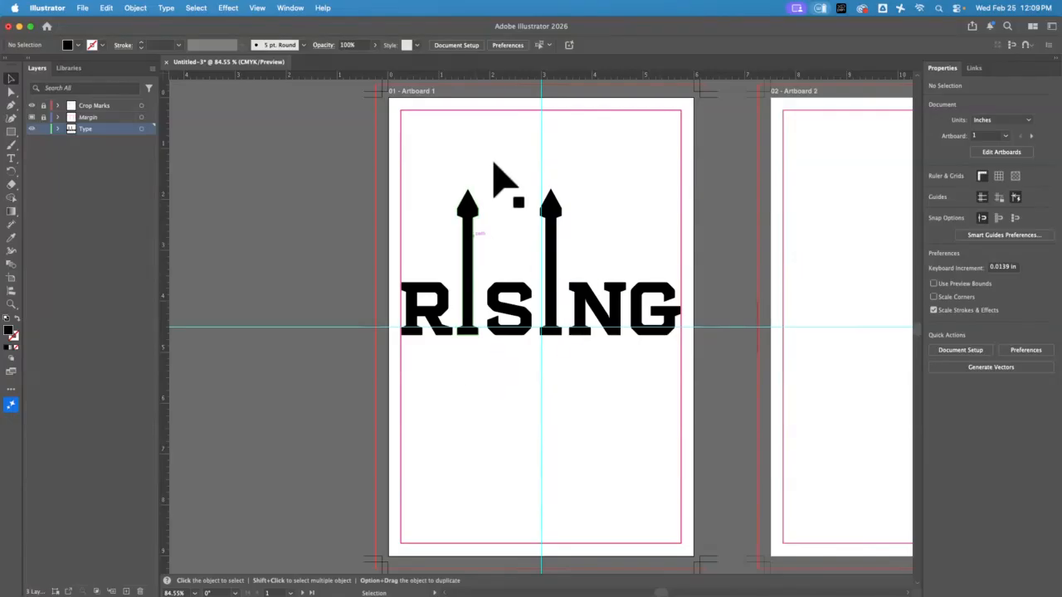
Step: Move the two shoulder anchor points of the first I's arrowhead straight down, close to the head's lower corners, to lengthen its sloped sides
click(11, 305)
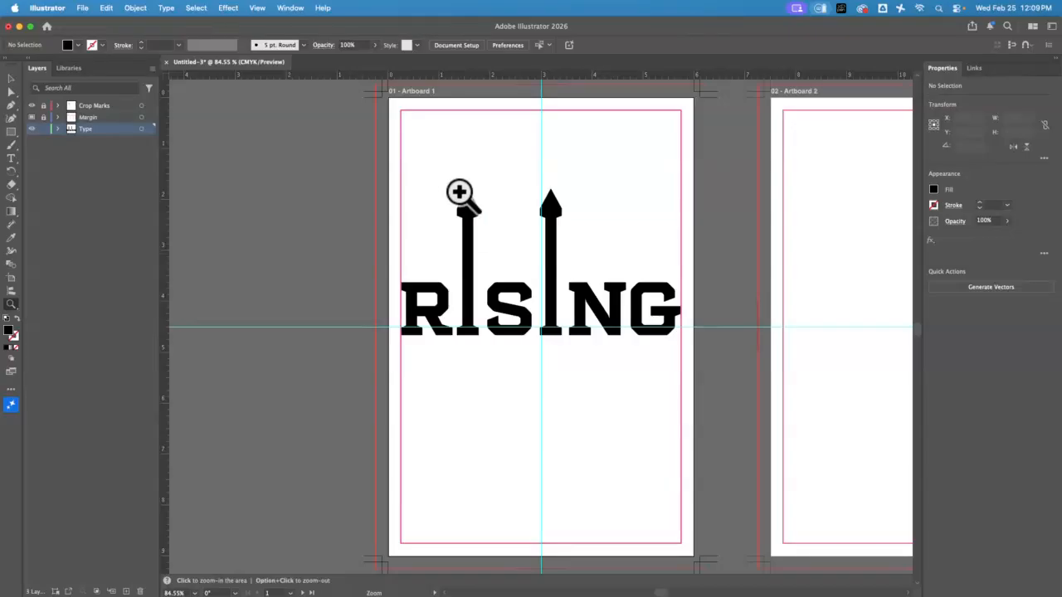
drag(458, 187, 585, 384)
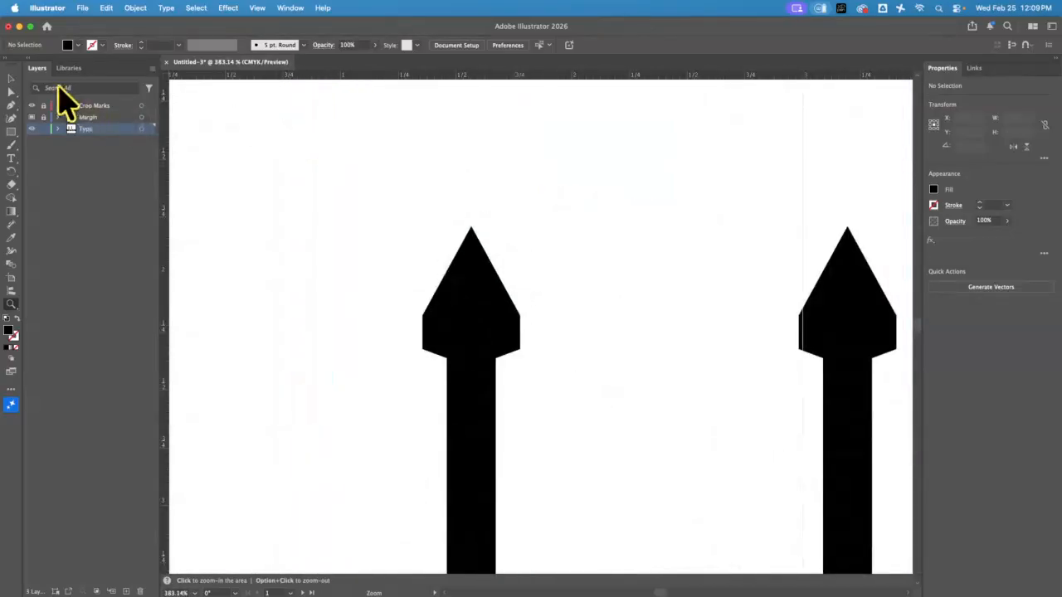
click(11, 91)
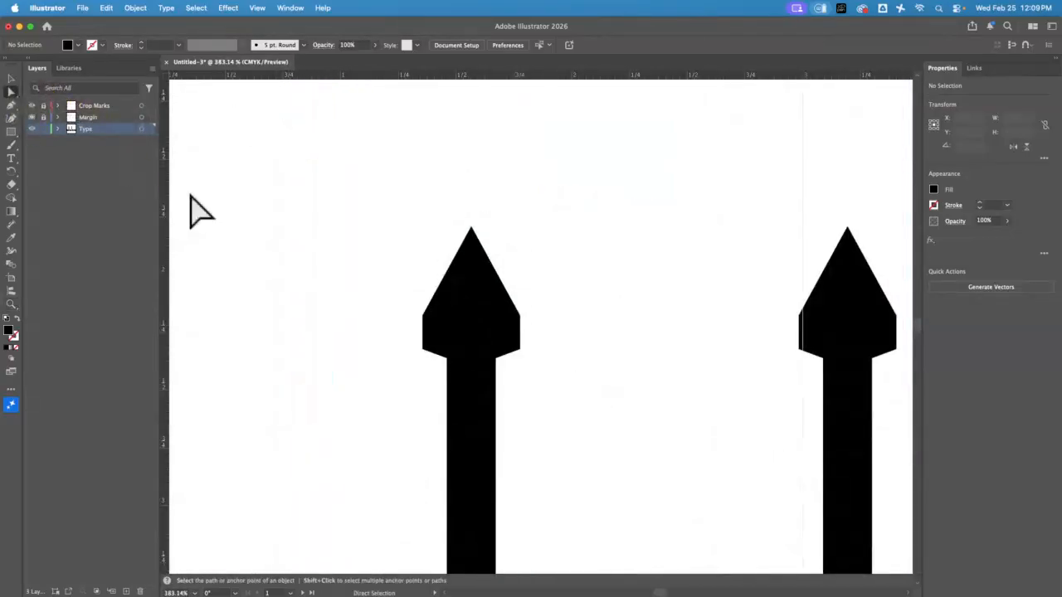
click(527, 325)
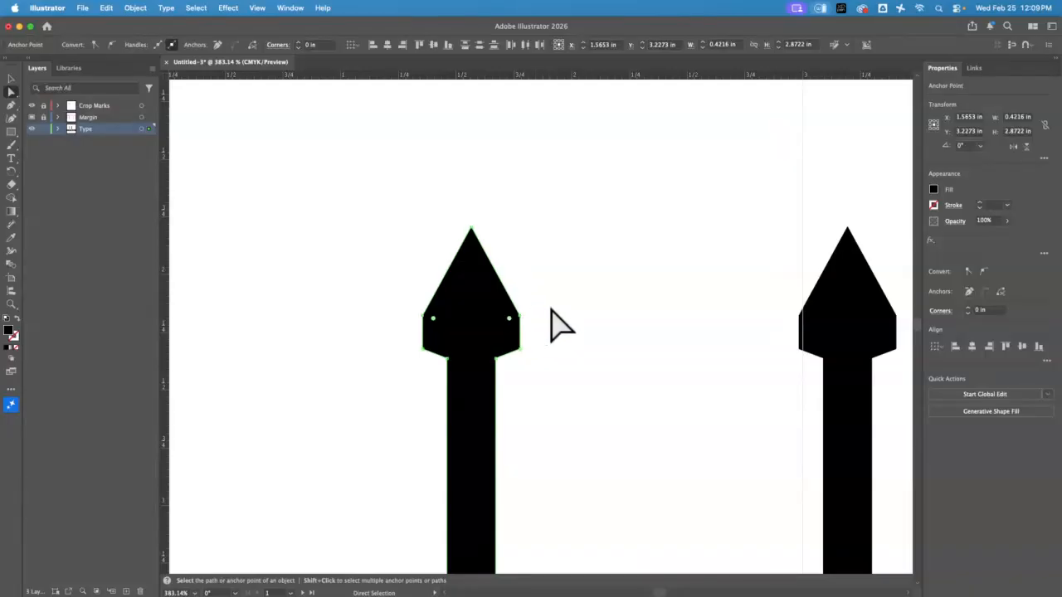
click(541, 314)
drag(509, 315, 430, 343)
click(607, 289)
key(v)
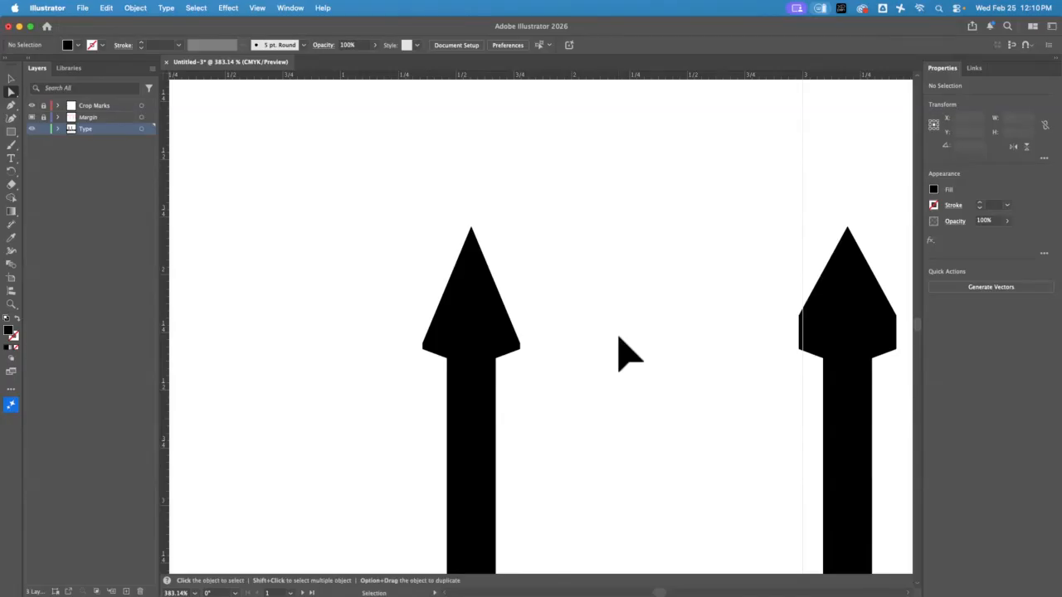
Step: Delete the old tall I between S and N and put a copy of the reshaped first I in its place
key(super+0)
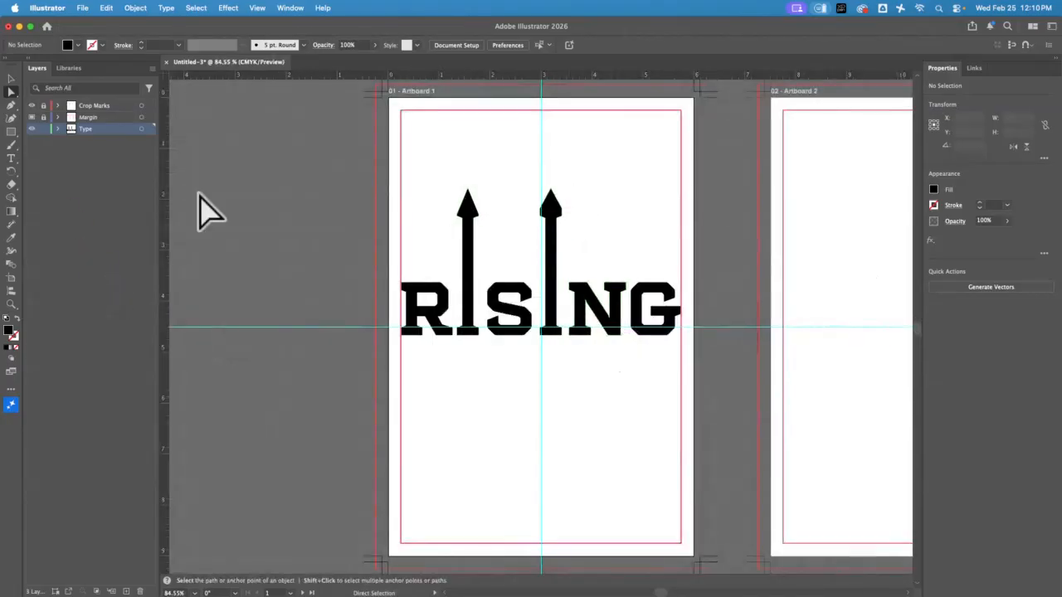
click(19, 86)
click(11, 78)
click(543, 211)
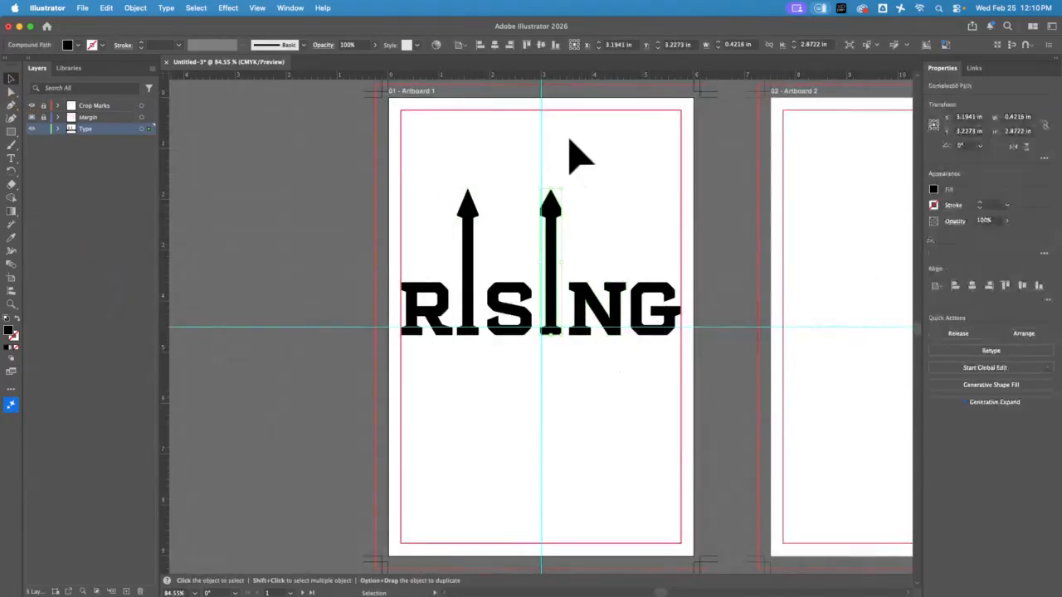
key(Delete)
drag(486, 268, 549, 268)
click(598, 258)
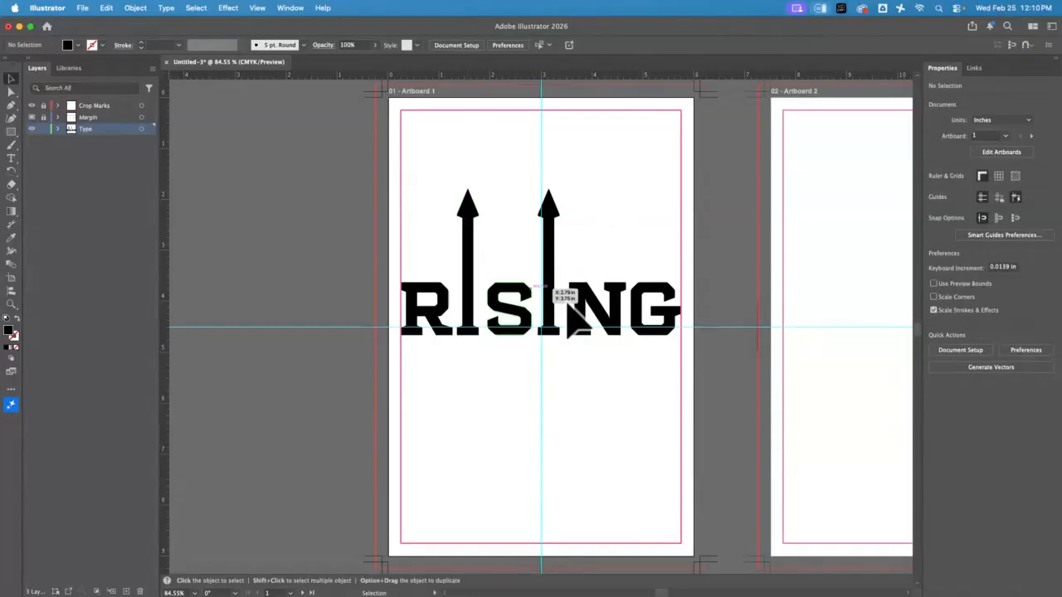
Step: Try moving the R, S, N and G letters down relative to the two tall I's, and undo the move
click(645, 285)
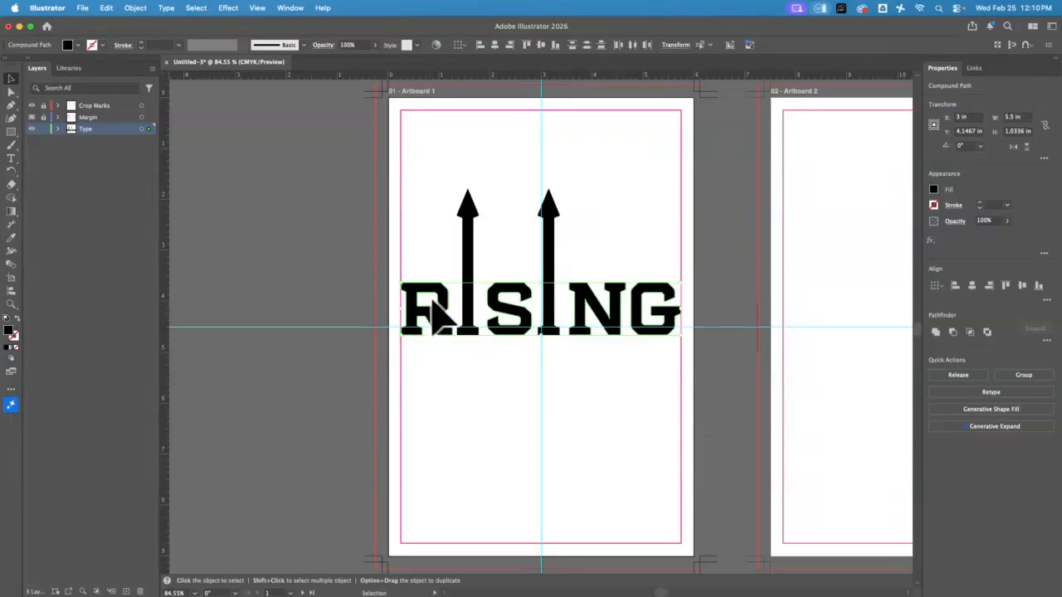
drag(439, 310, 438, 331)
click(663, 235)
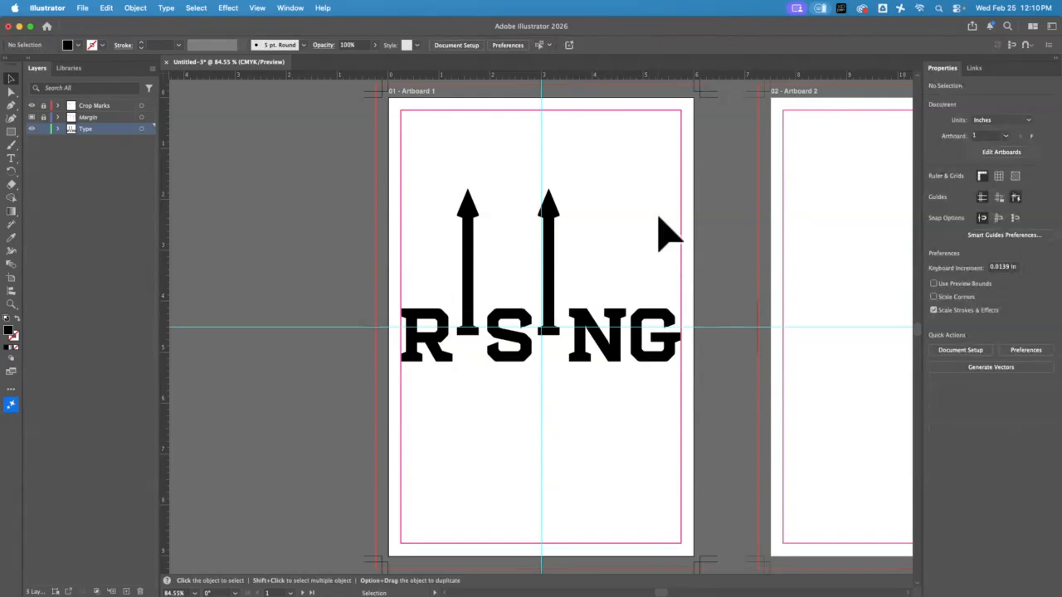
key(super+z)
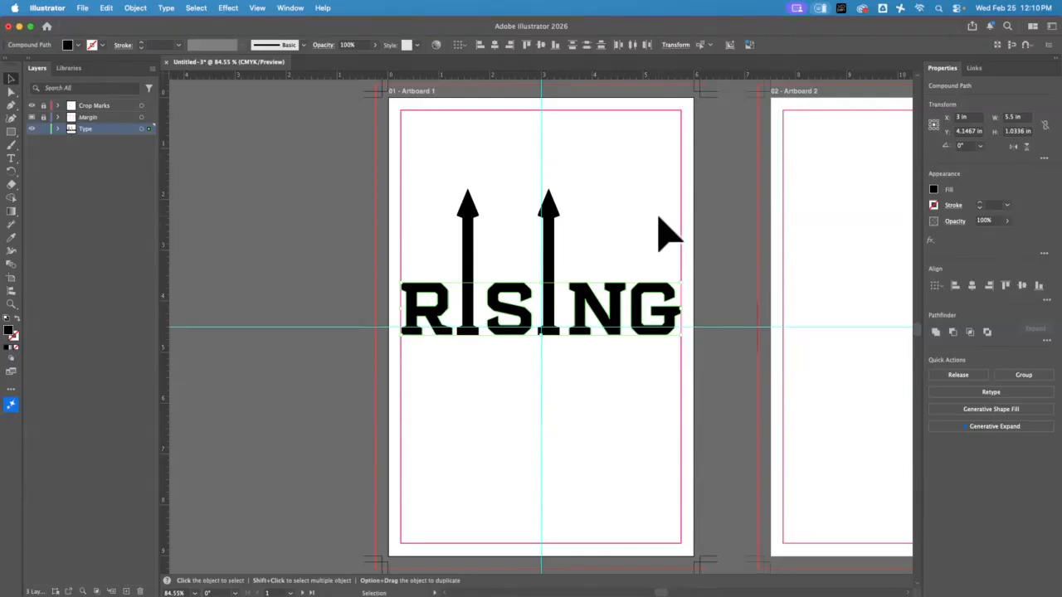
click(399, 241)
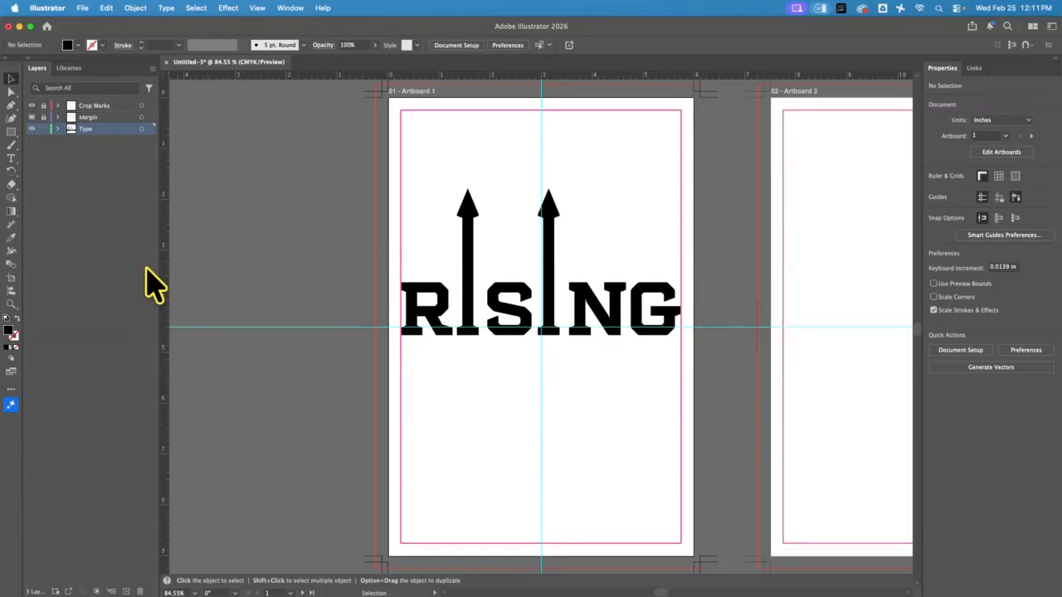
Step: Lock the Type layer and close the RISING document without saving it
click(43, 129)
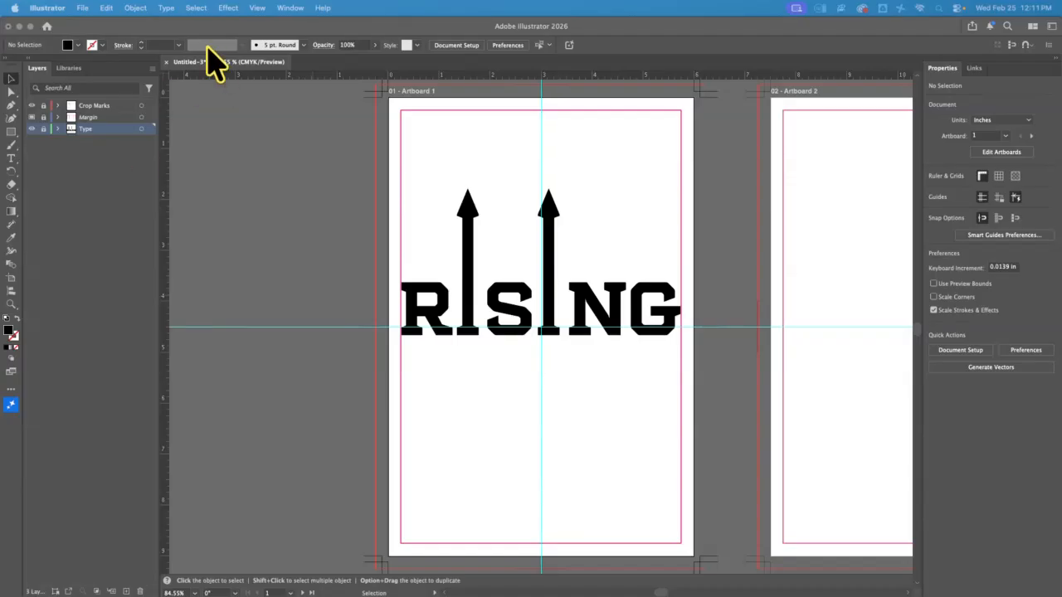
click(167, 64)
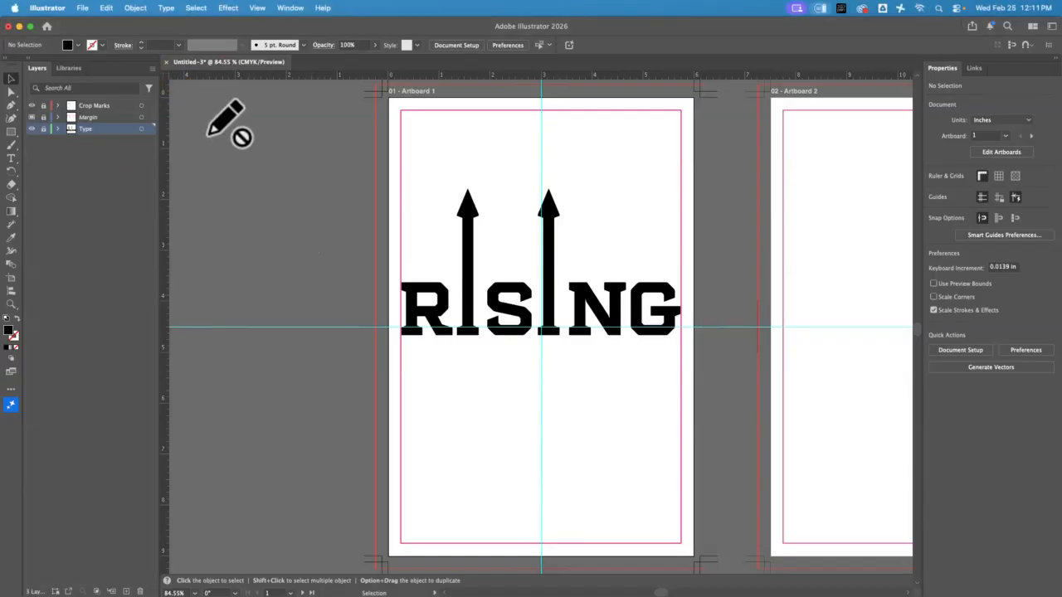
click(166, 63)
click(537, 336)
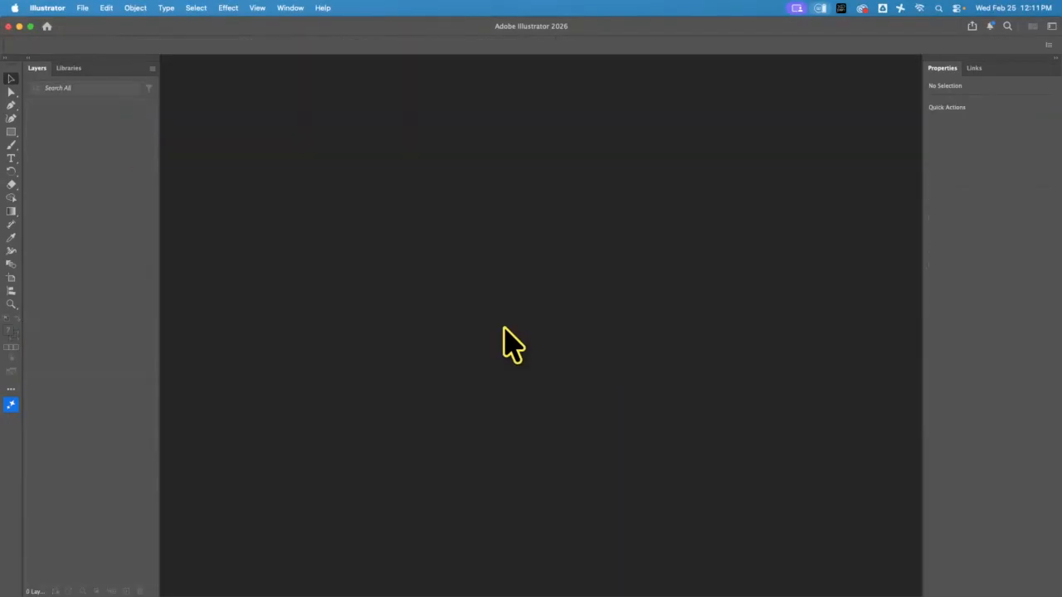
Step: Create a new 6 × 4 in landscape document with three artboards, 0.25 in bleed and CMYK color mode
click(37, 102)
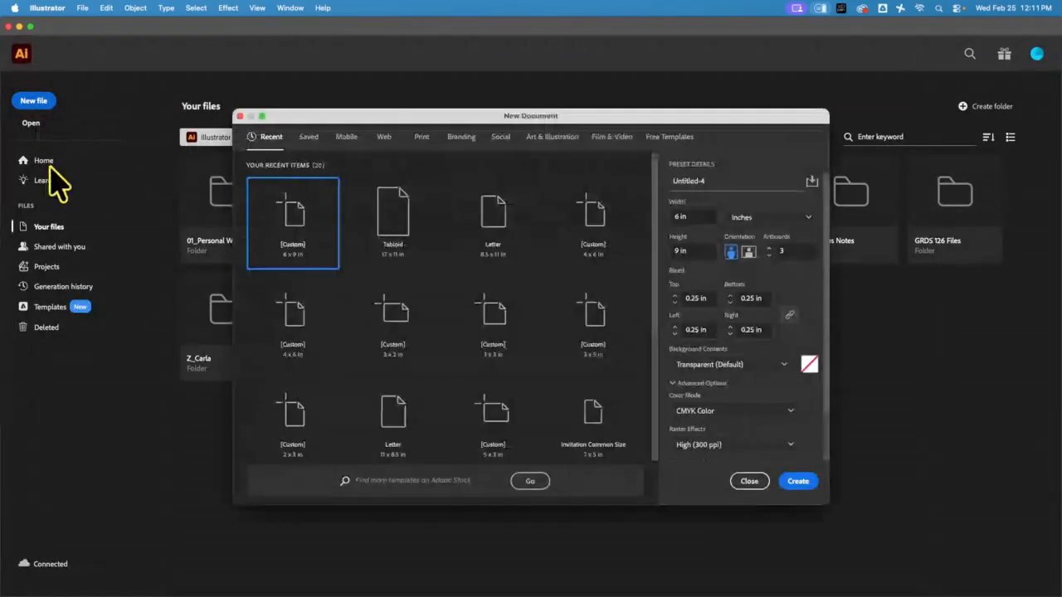
click(679, 249)
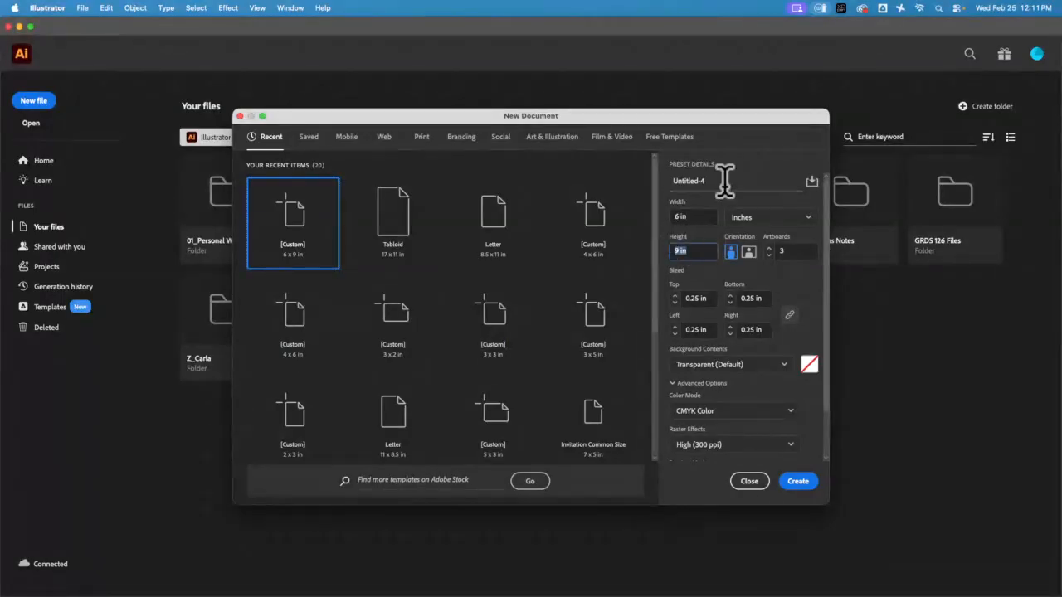
text(4)
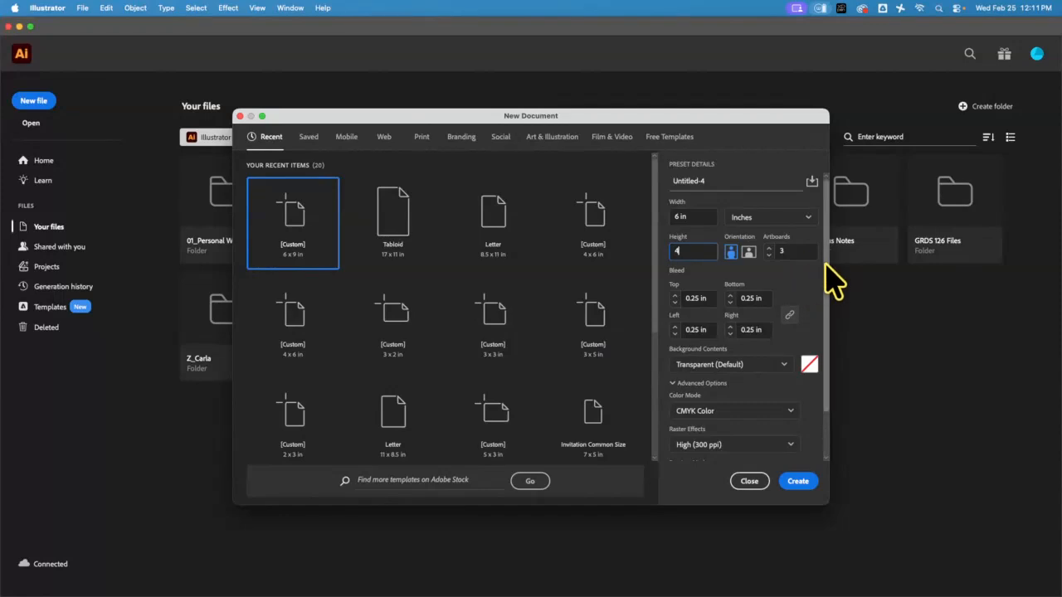
scroll(821, 283, down, 2)
scroll(829, 302, down, 2)
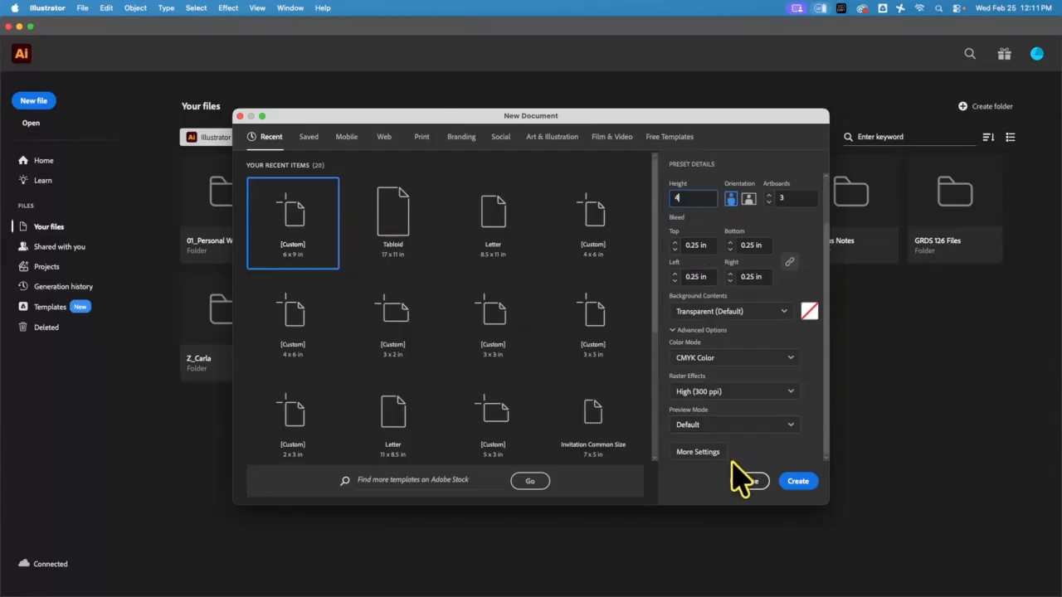
click(697, 453)
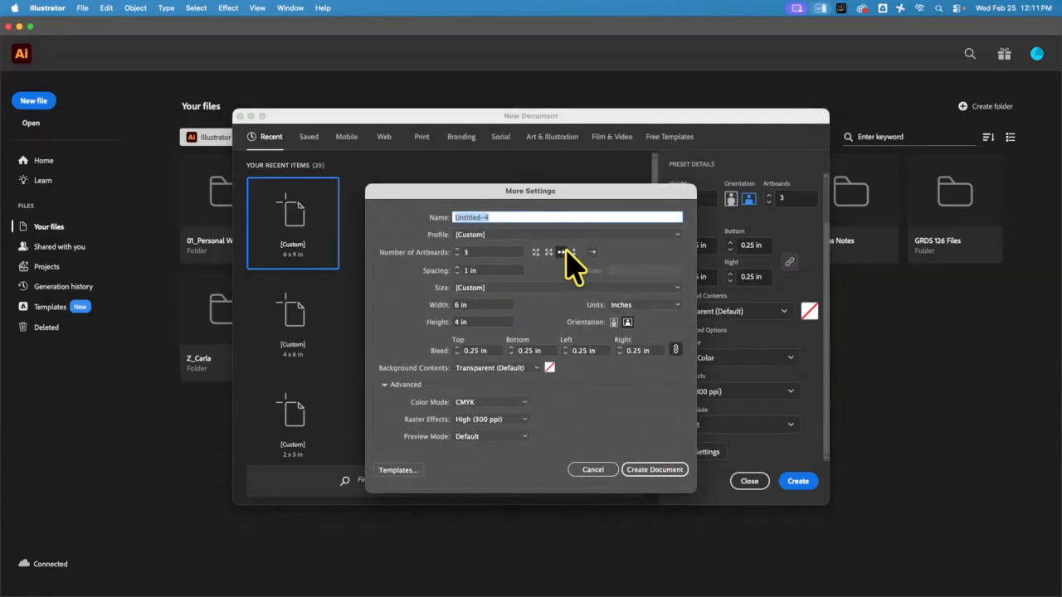
click(655, 470)
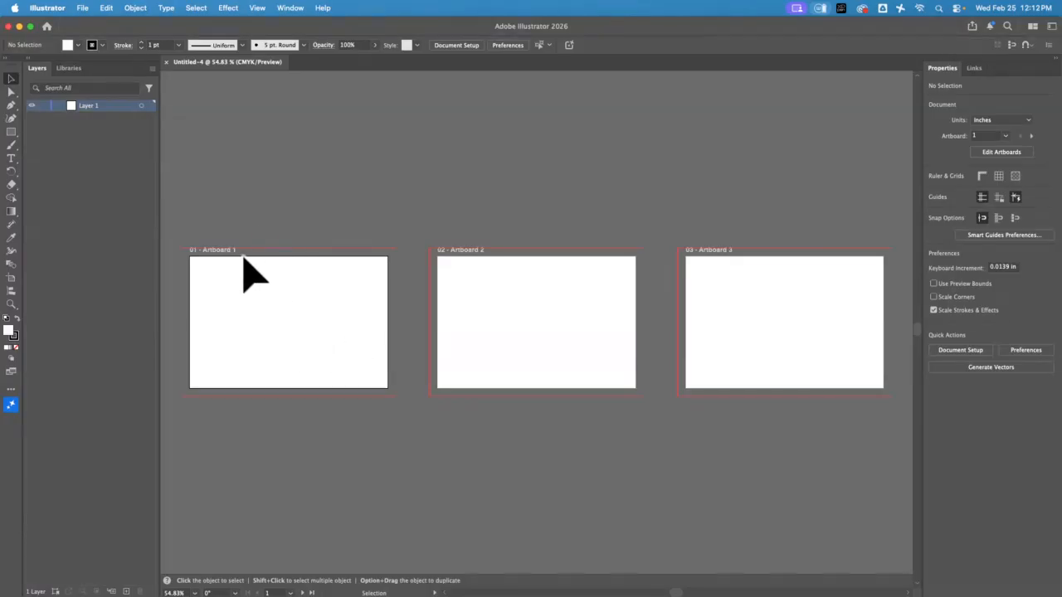
Step: Rename Layer 1 as Margin
double_click(87, 105)
text(Margin)
key(Return)
Step: Draw a rectangle inside Artboard 1 and set its size to 5.5 in wide by 3.5 in high
click(11, 132)
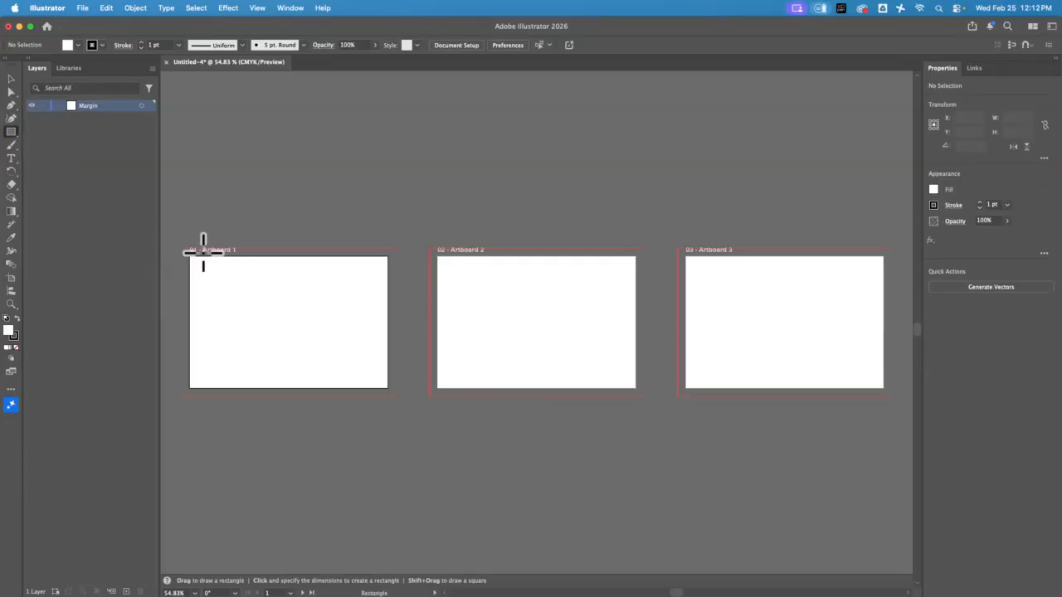
drag(198, 264, 379, 383)
click(10, 79)
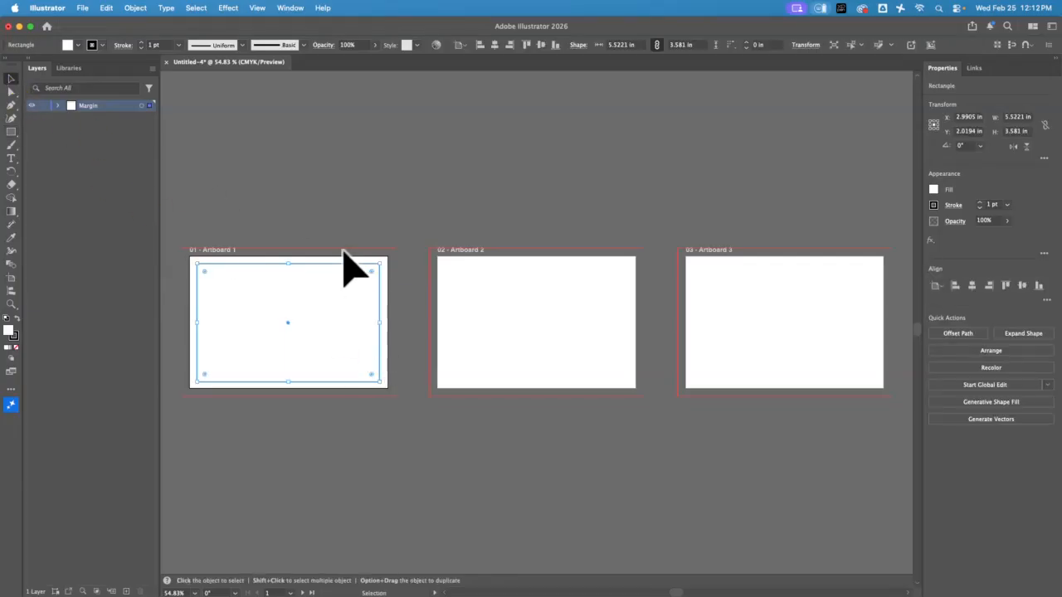
click(1017, 117)
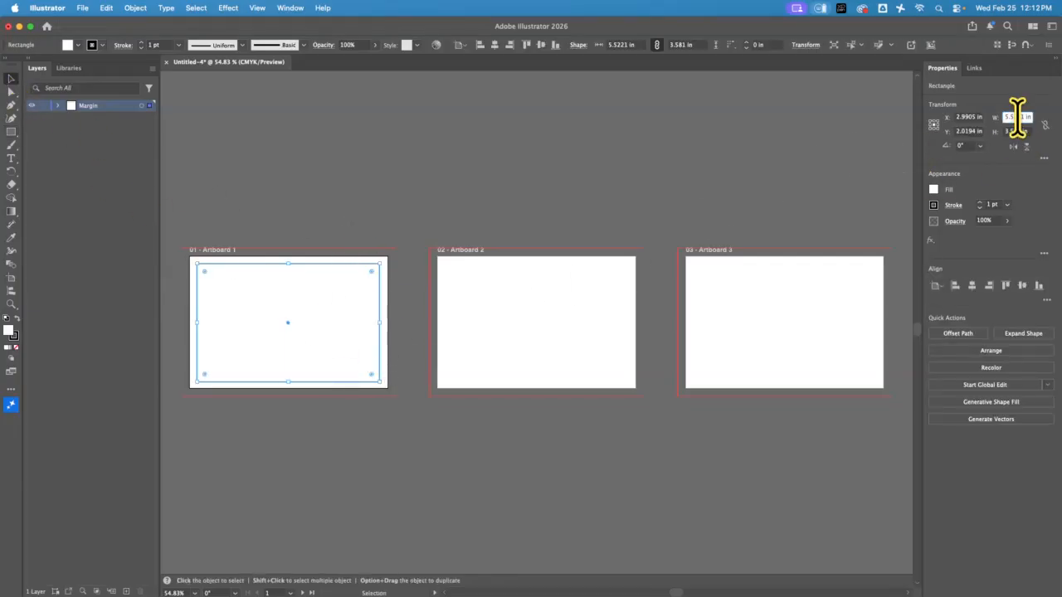
drag(1026, 118, 992, 116)
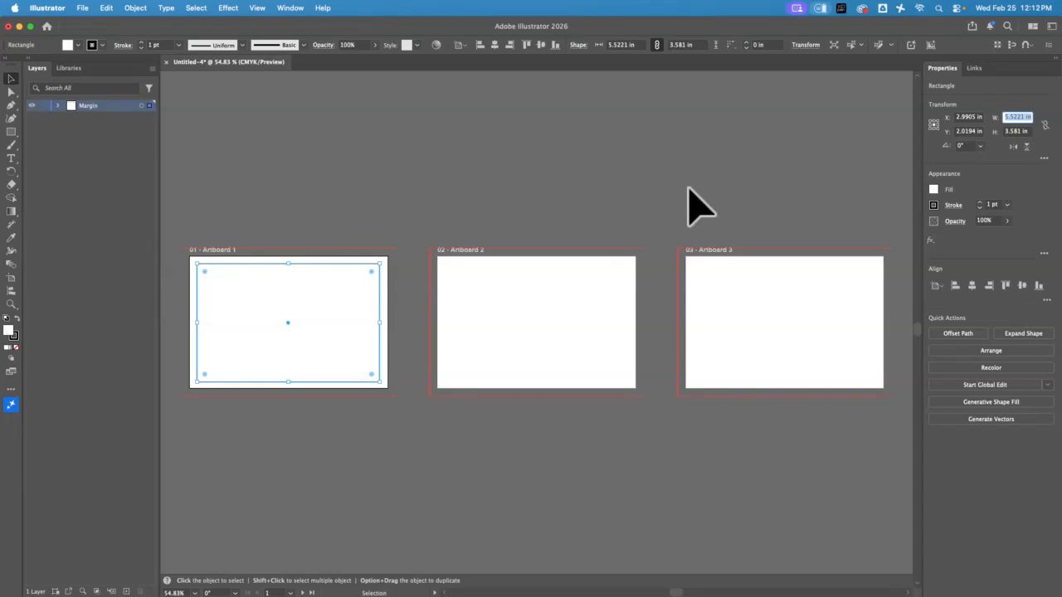
text(5.5)
key(Tab)
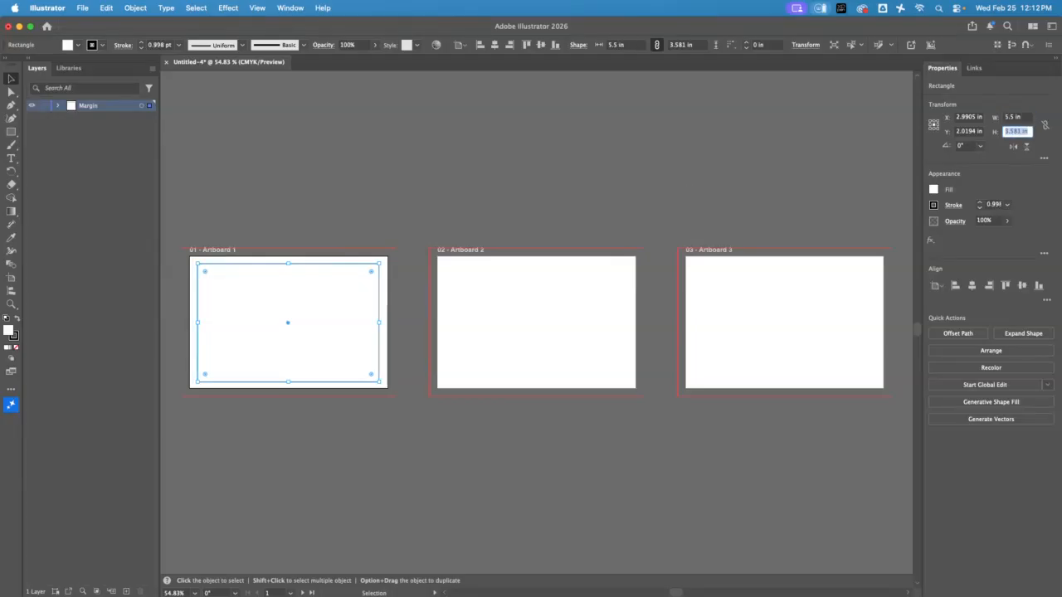
text(3.5)
key(Return)
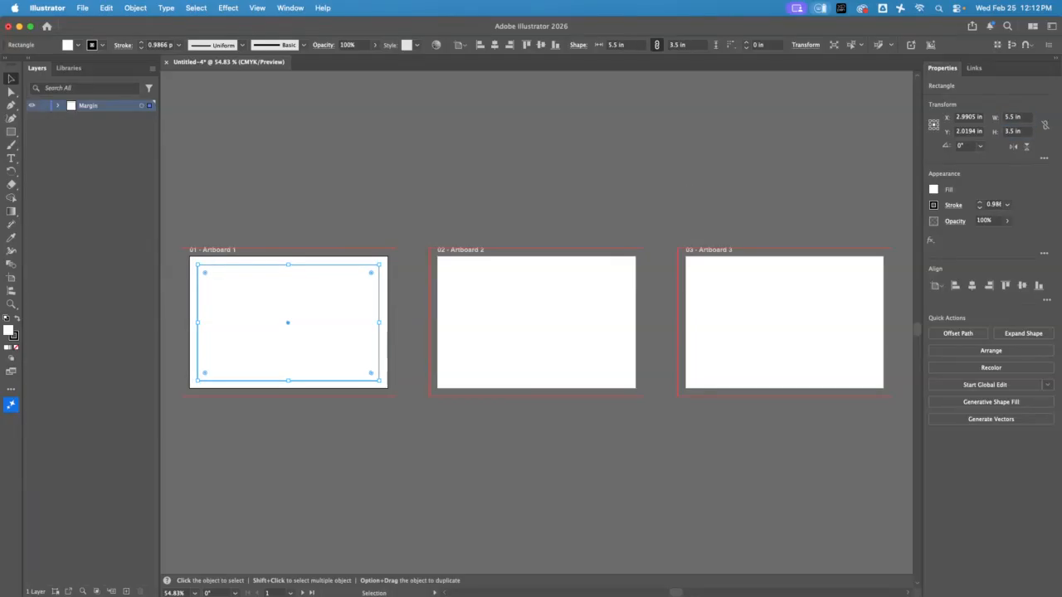
Step: Give the margin rectangle no fill and a pink 1 pt stroke
click(935, 188)
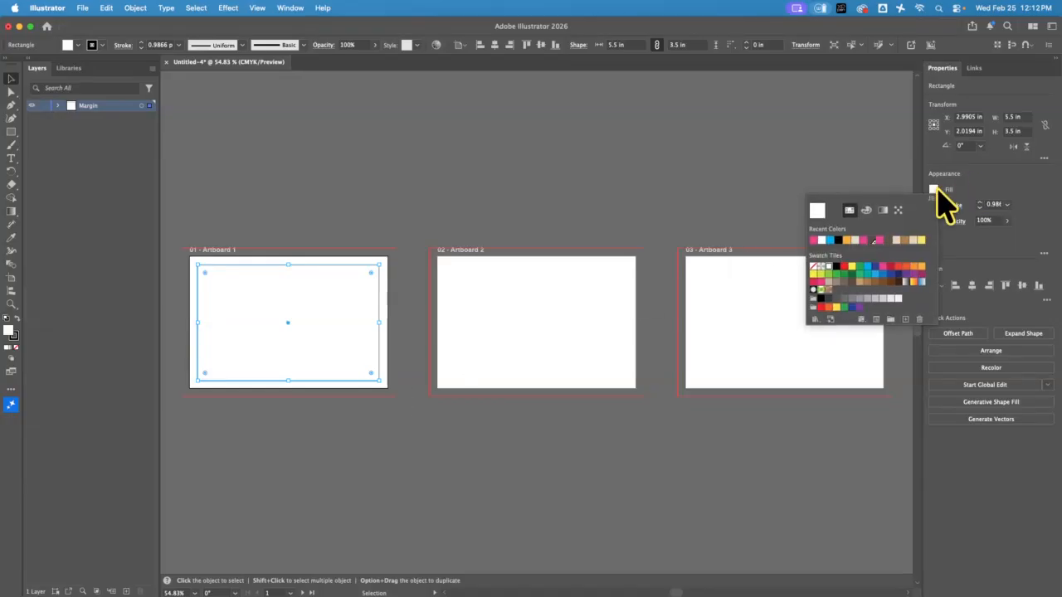
click(810, 266)
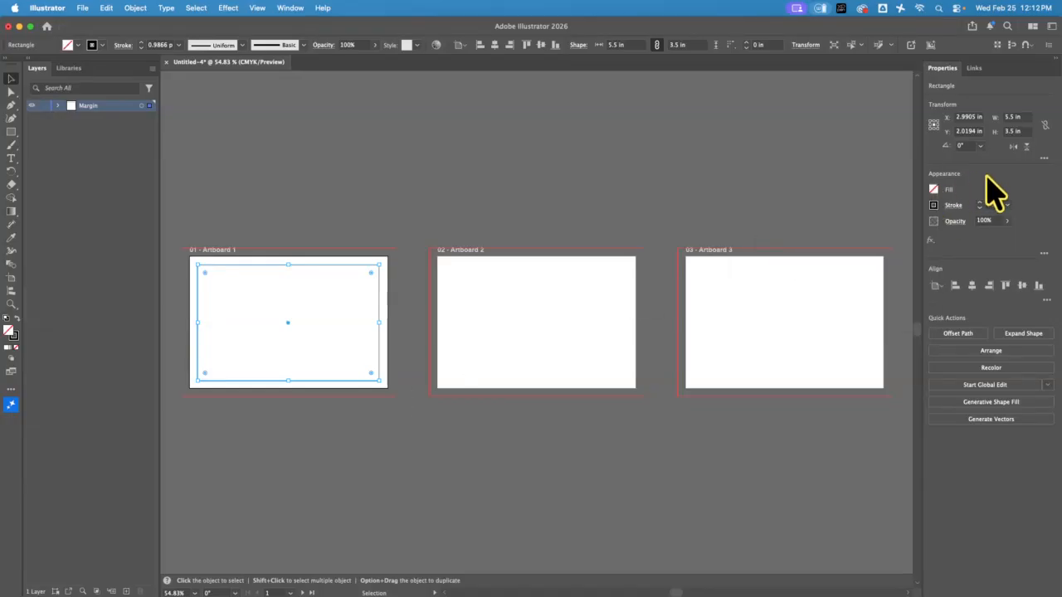
click(934, 205)
click(882, 282)
click(988, 264)
Step: Center the margin rectangle horizontally and vertically on Artboard 1, and paste a copy of it on all artboards
click(972, 286)
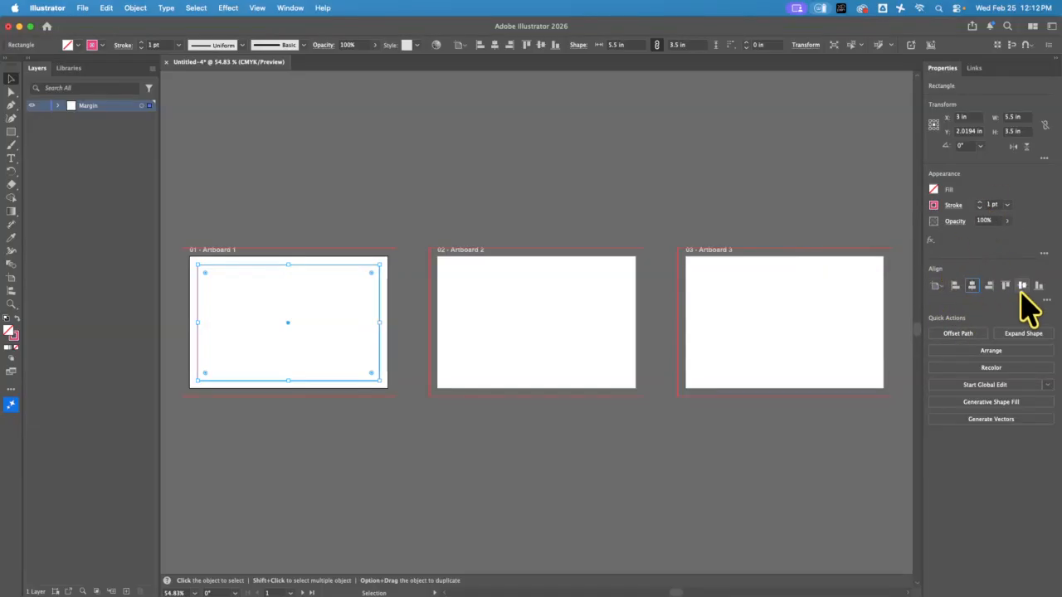
click(1022, 285)
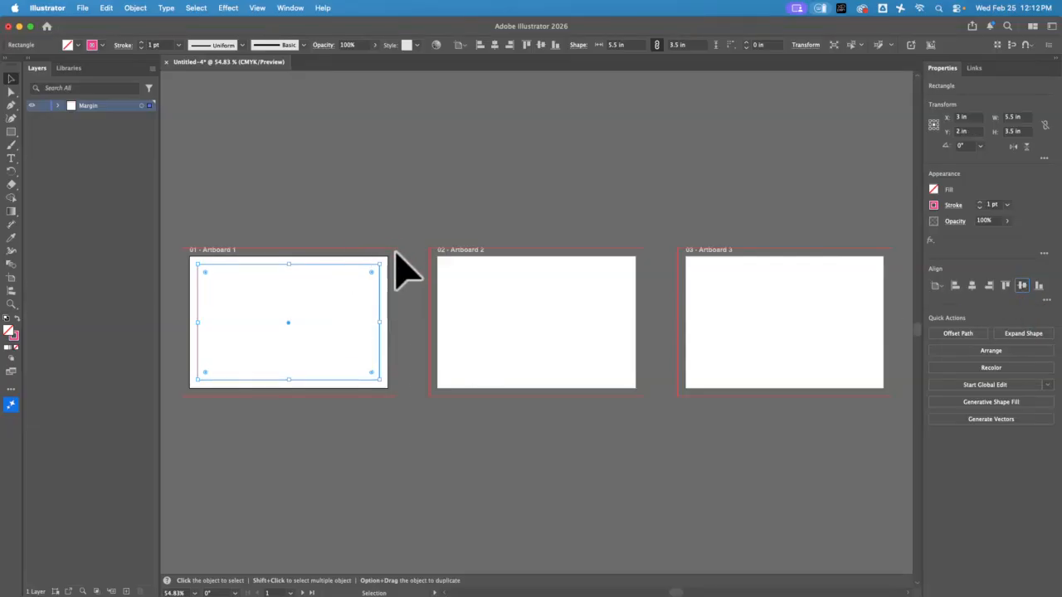
key(super+c)
click(131, 10)
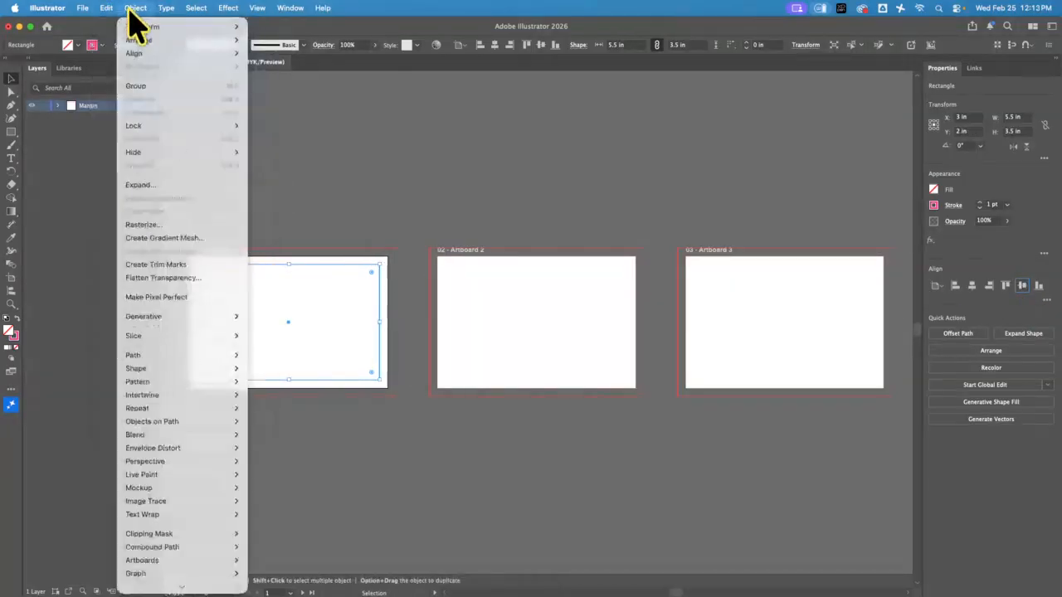
mouse_move(106, 10)
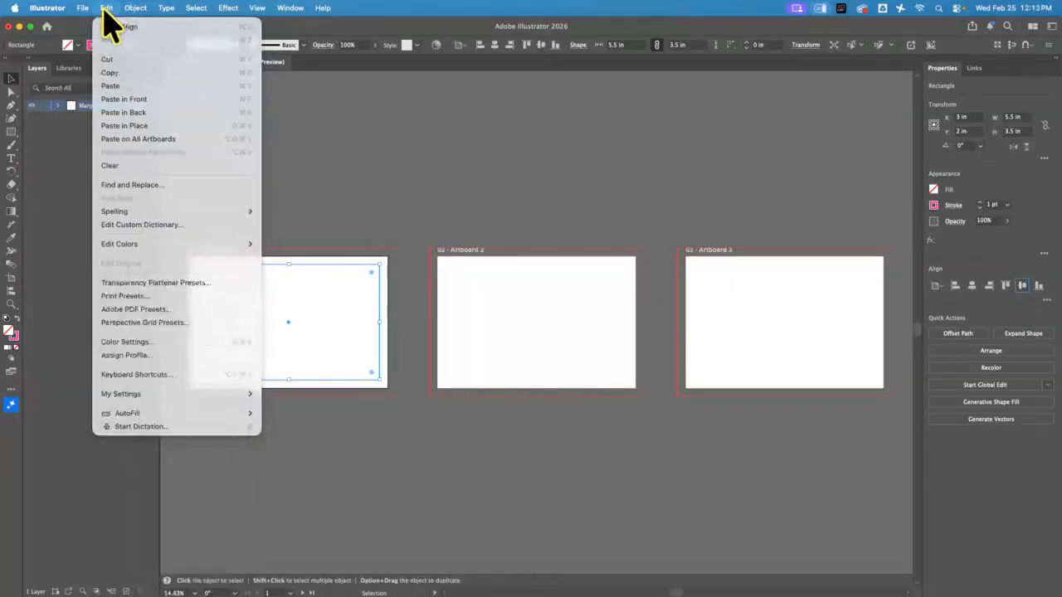
click(133, 140)
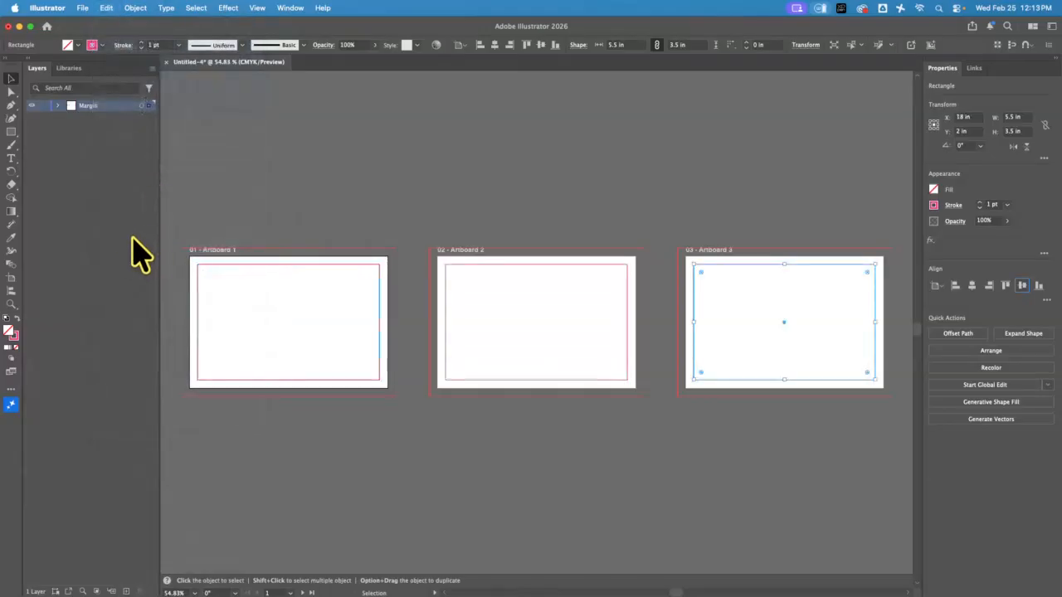
Step: Show the rulers and place vertical guides through each artboard's center plus one horizontal guide through the middle of all three
key(super+r)
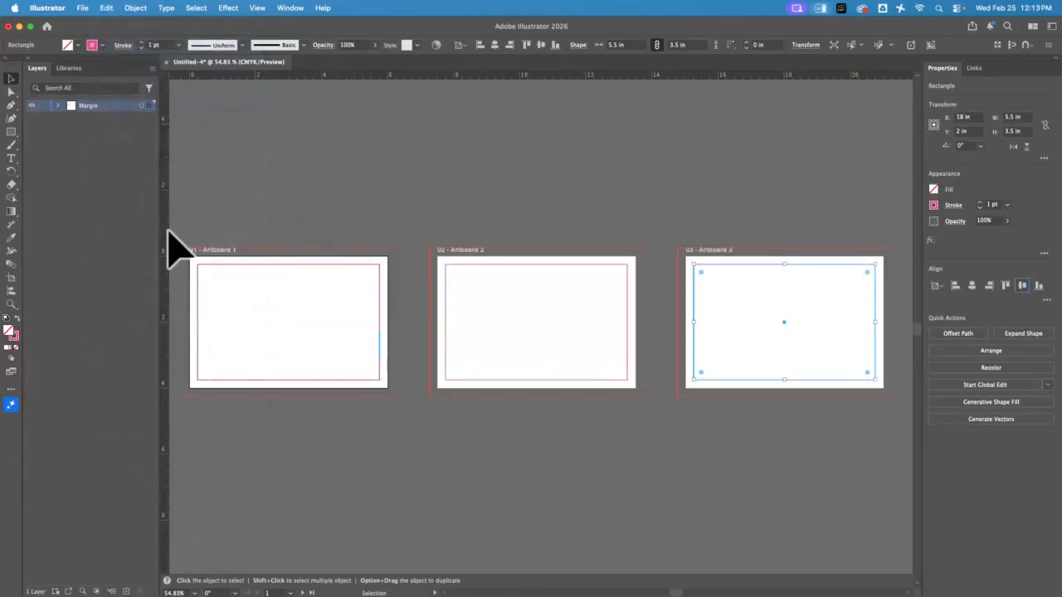
key(super+a)
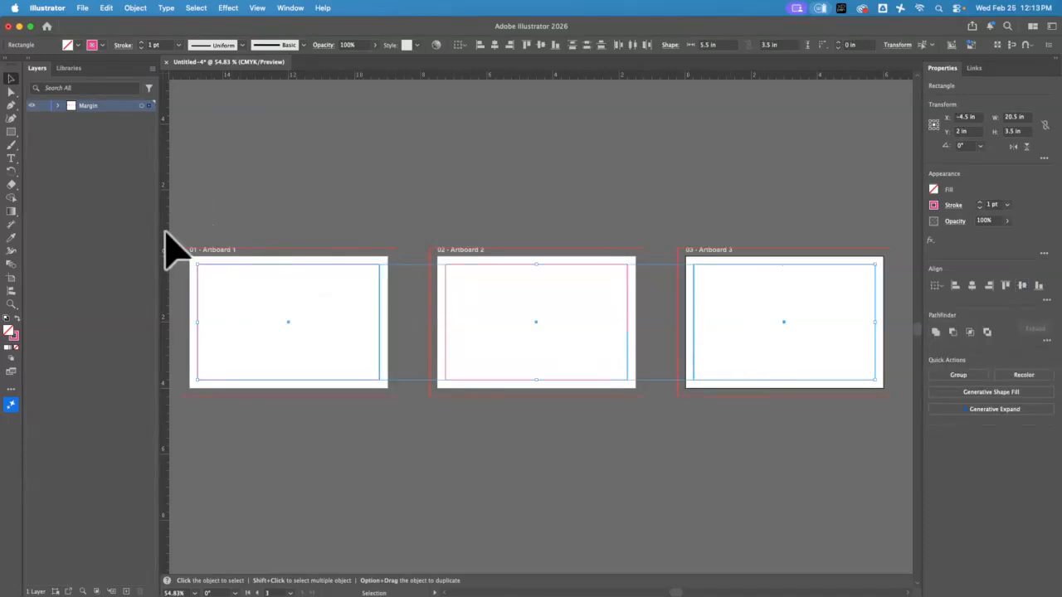
drag(164, 231, 288, 199)
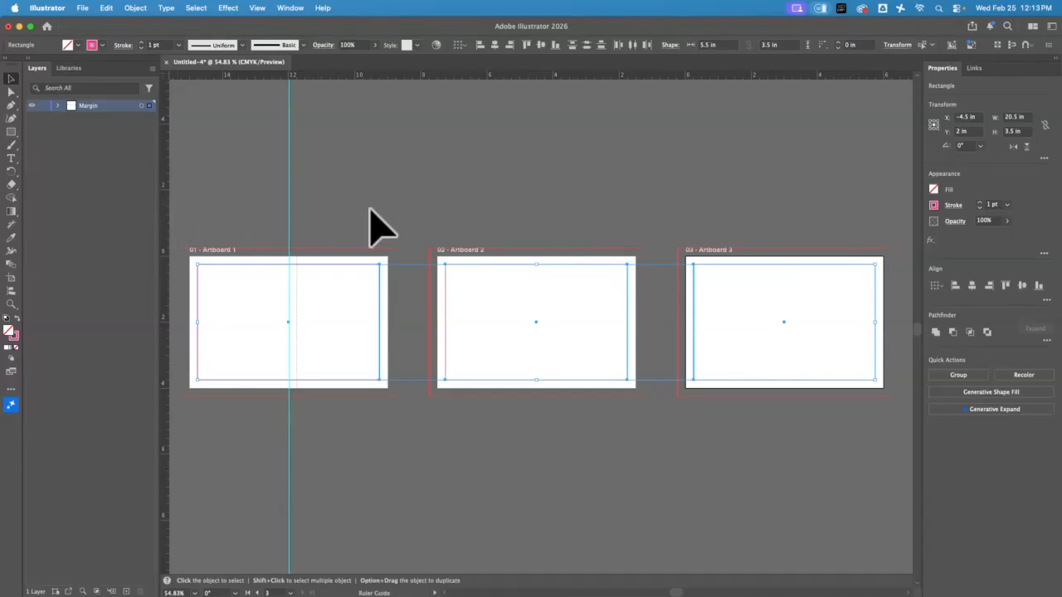
drag(370, 209, 536, 214)
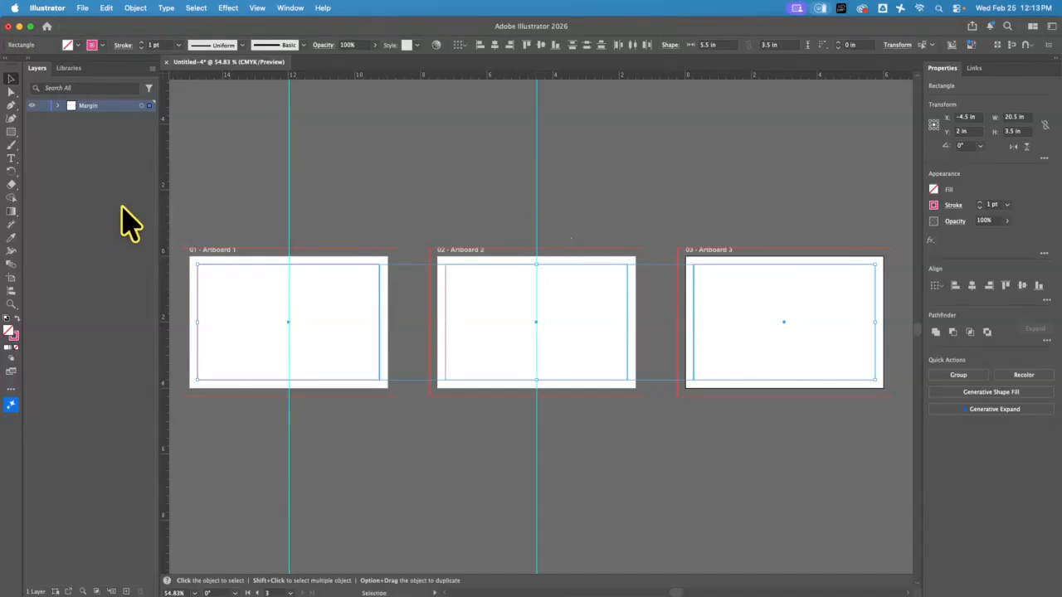
drag(162, 209, 781, 222)
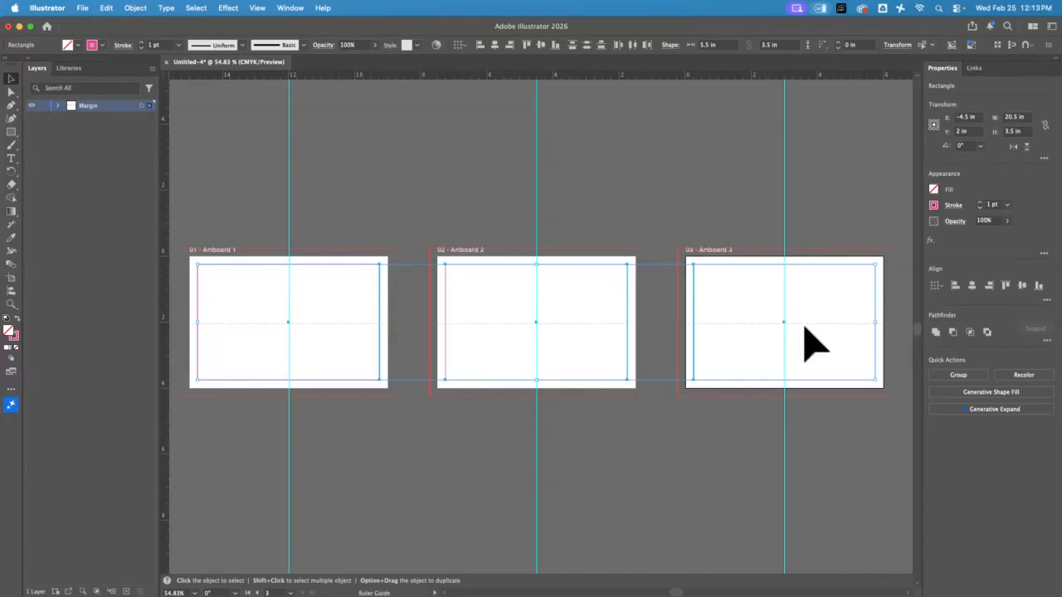
drag(804, 326, 809, 322)
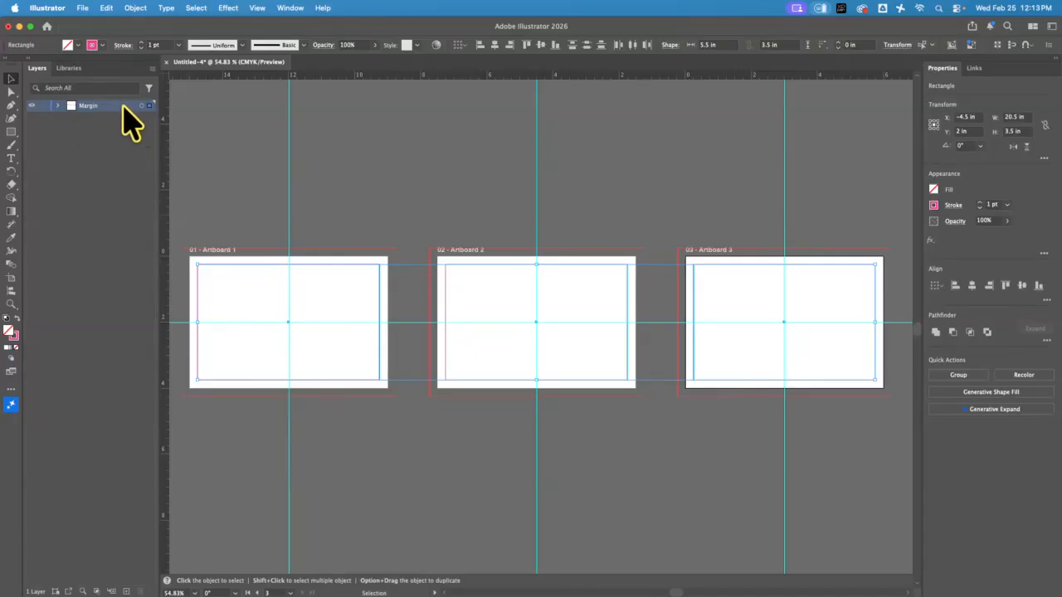
Step: Make the Margin layer a template layer and add a new layer above it named Crop Marks
click(153, 68)
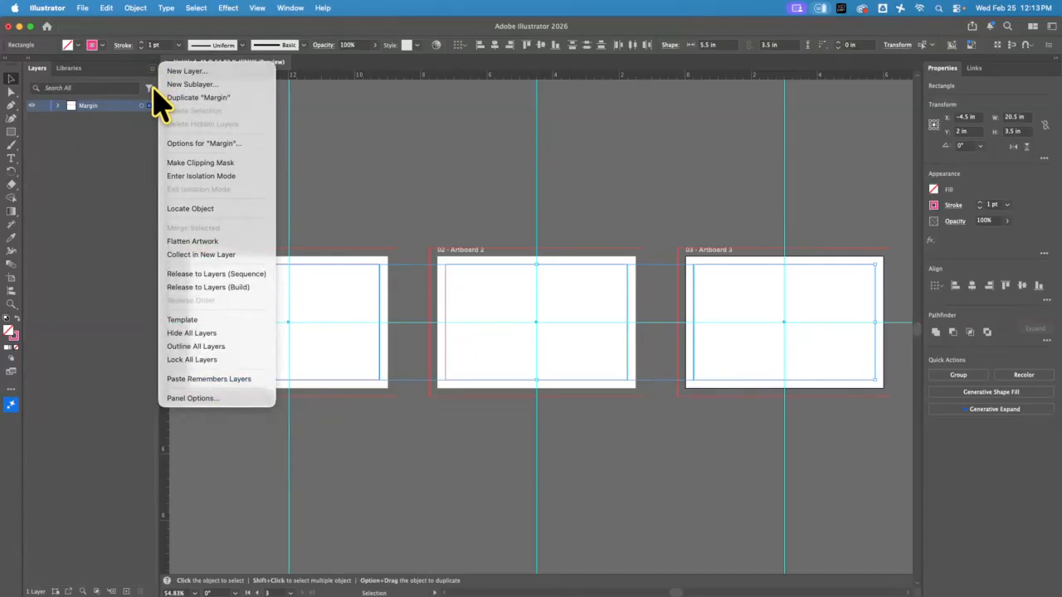
click(190, 321)
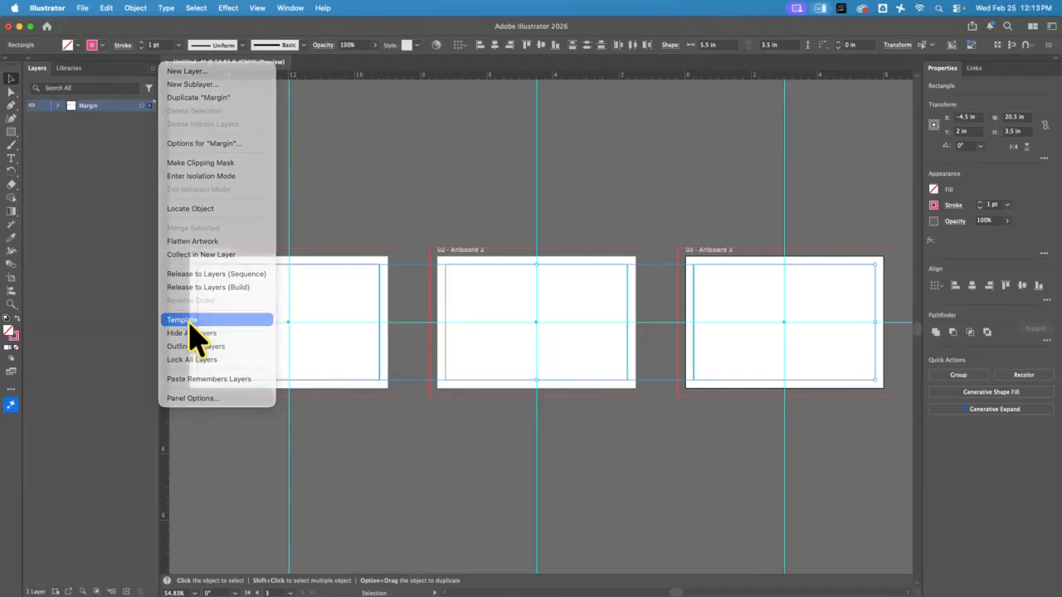
click(126, 591)
double_click(86, 106)
text(Crop Marks)
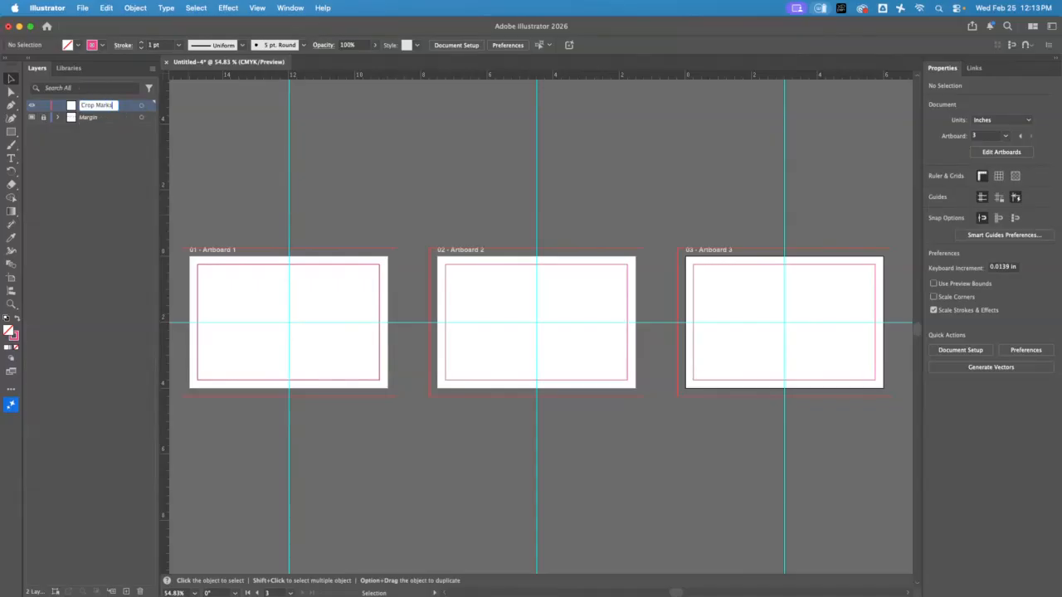
key(Return)
Step: Draw a 6 × 4 in rectangle covering Artboard 1 exactly and remove its stroke
click(11, 132)
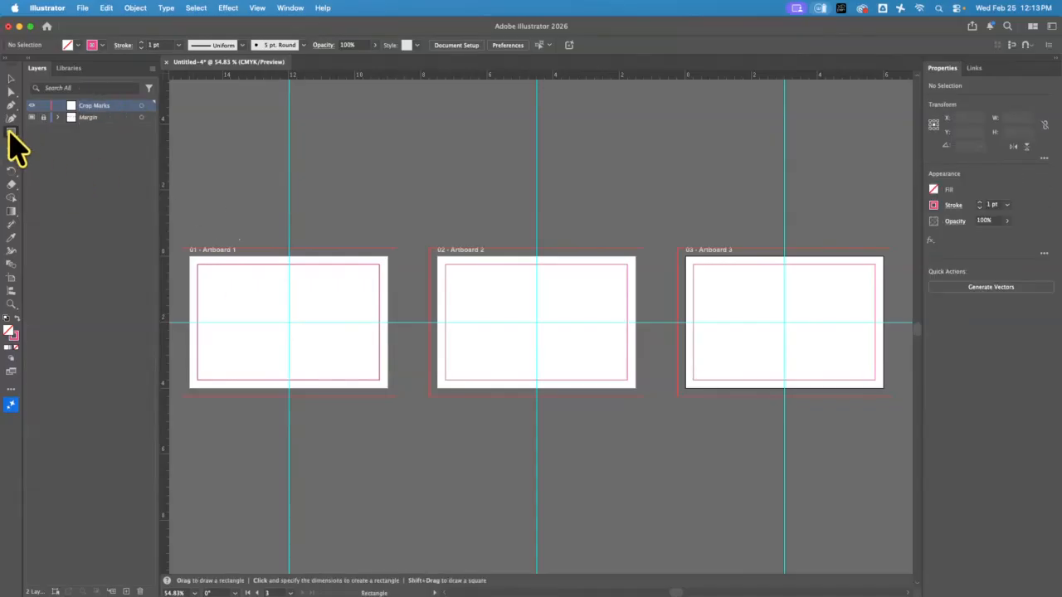
drag(190, 257, 387, 388)
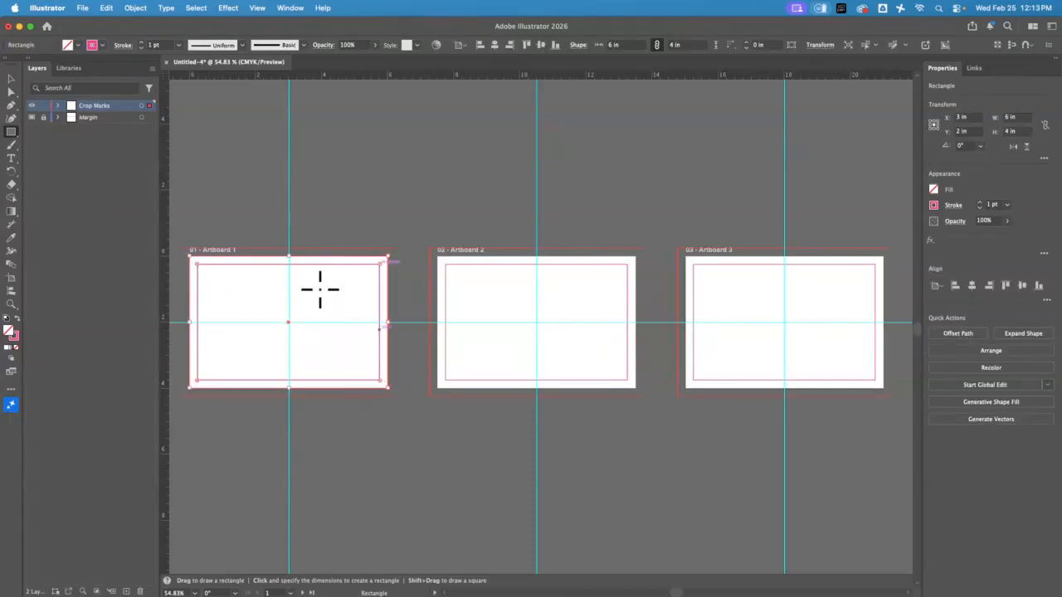
click(11, 78)
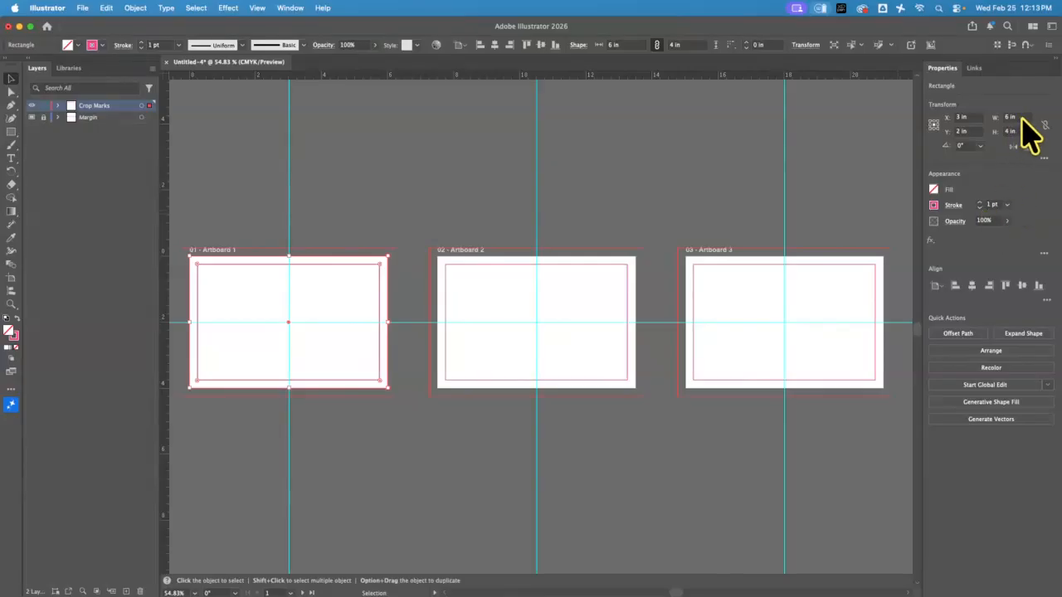
click(935, 205)
click(814, 283)
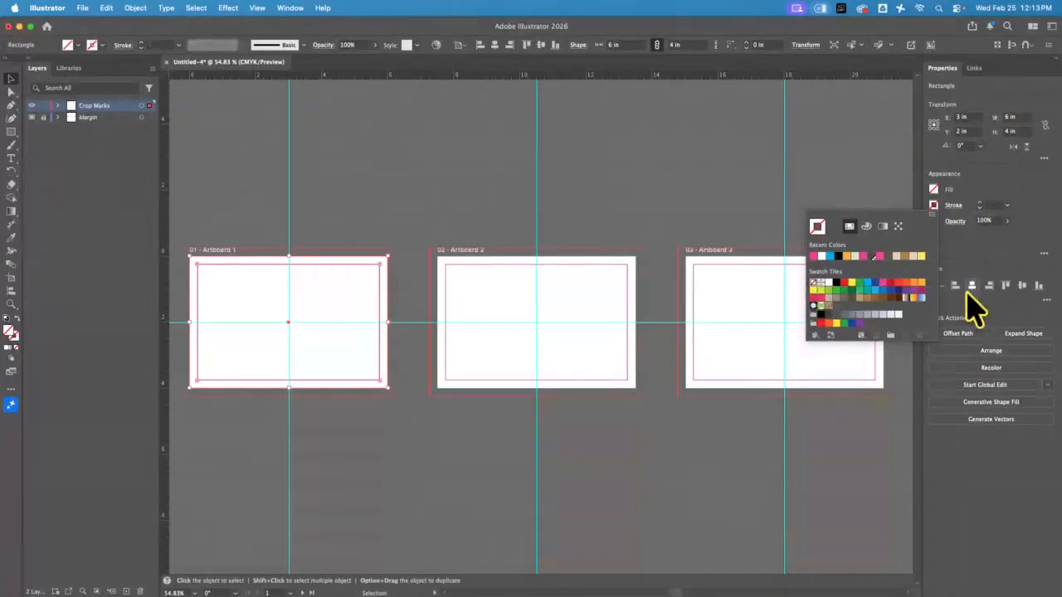
Step: Center the 6 × 4 in rectangle horizontally and vertically on Artboard 1 and apply the Crop Marks effect to it
click(973, 288)
click(1024, 287)
click(973, 287)
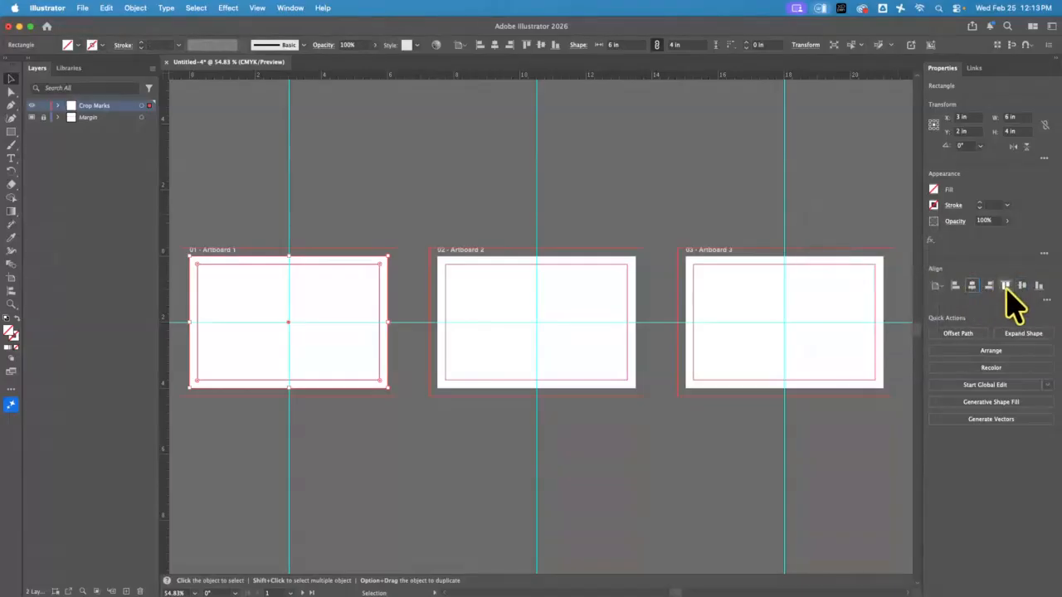
click(1020, 287)
click(972, 288)
click(1020, 288)
click(930, 241)
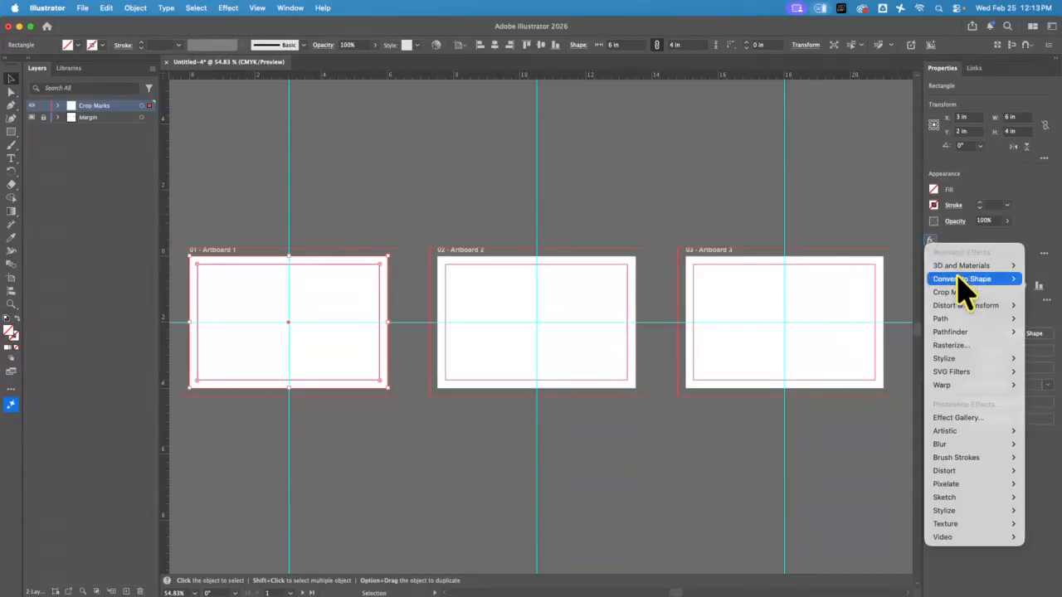
click(966, 292)
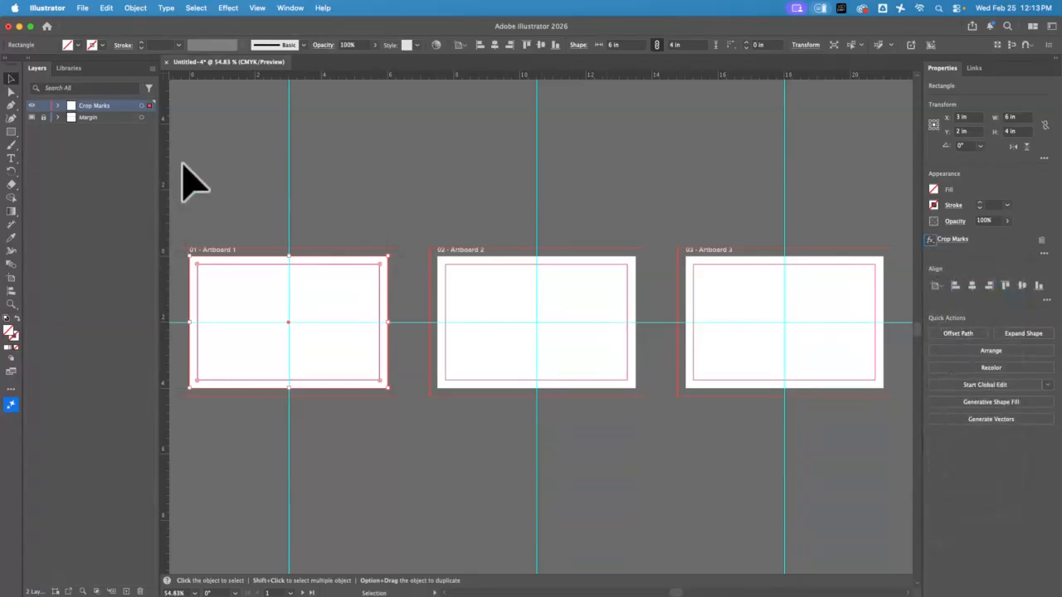
Step: Copy the crop-mark rectangle, paste it on all artboards, and lock the Crop Marks layer
key(super+c)
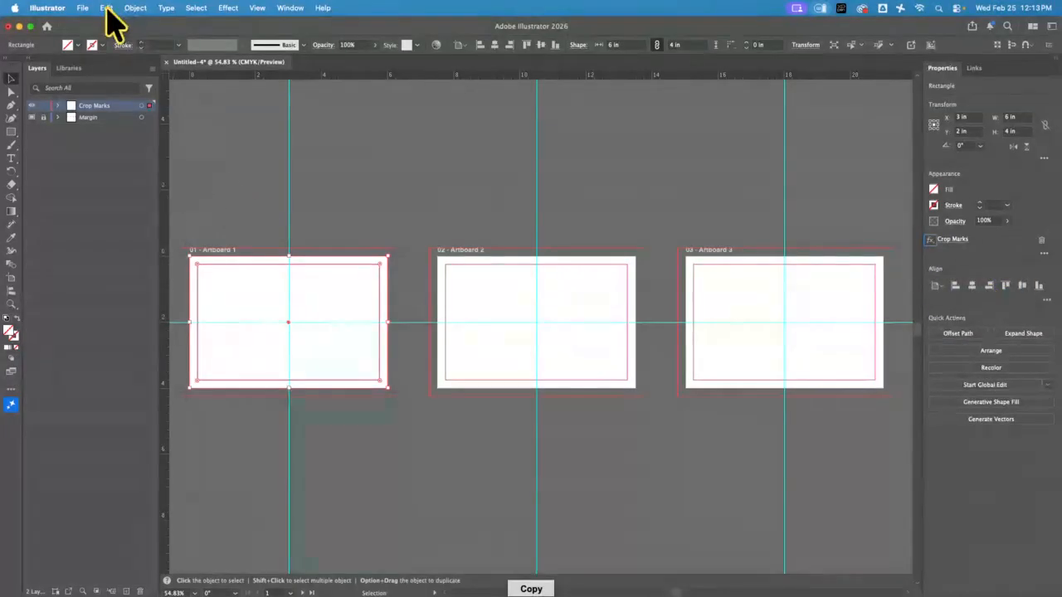
click(106, 8)
click(126, 142)
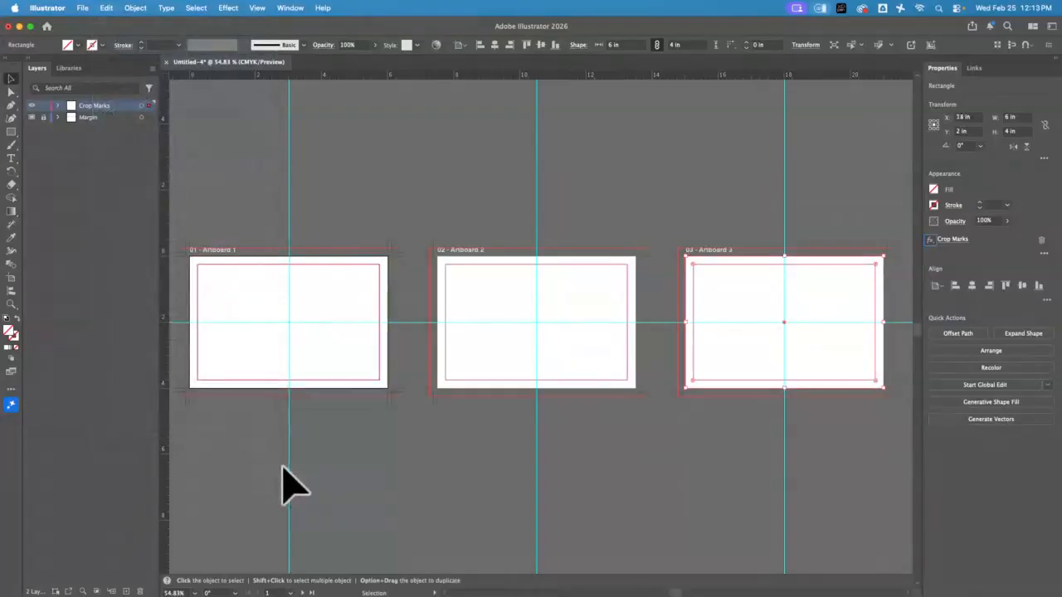
click(43, 105)
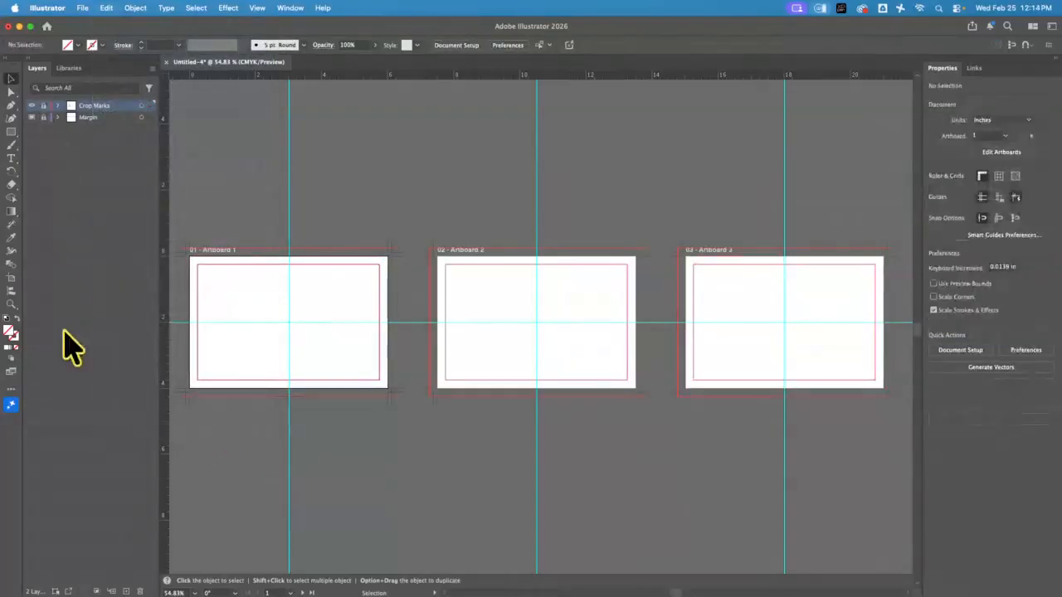
Step: Add a new layer, move it below Margin, and name it Title Author
click(126, 591)
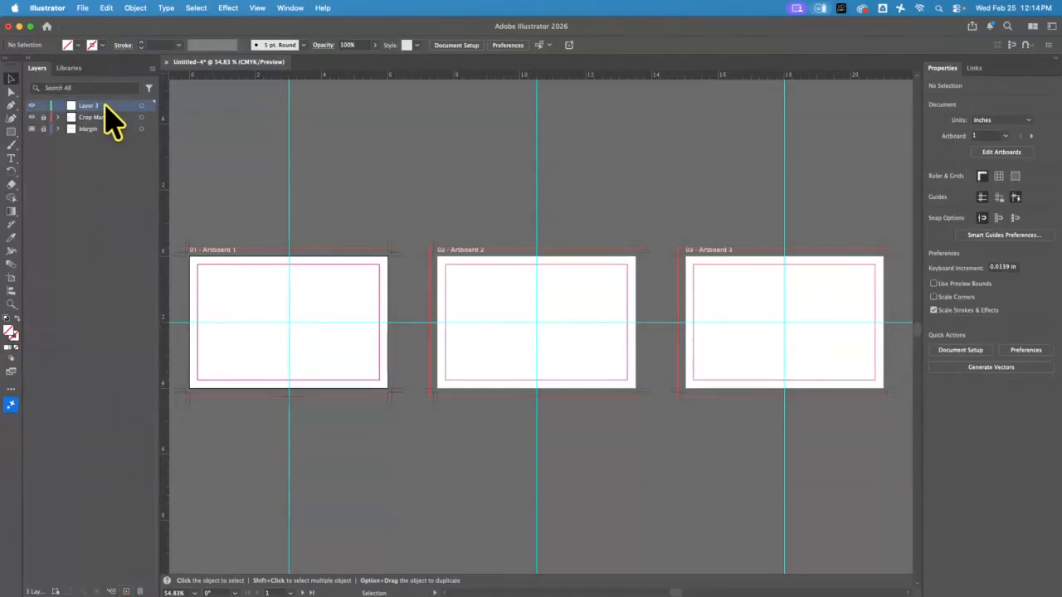
drag(104, 106, 91, 134)
double_click(90, 128)
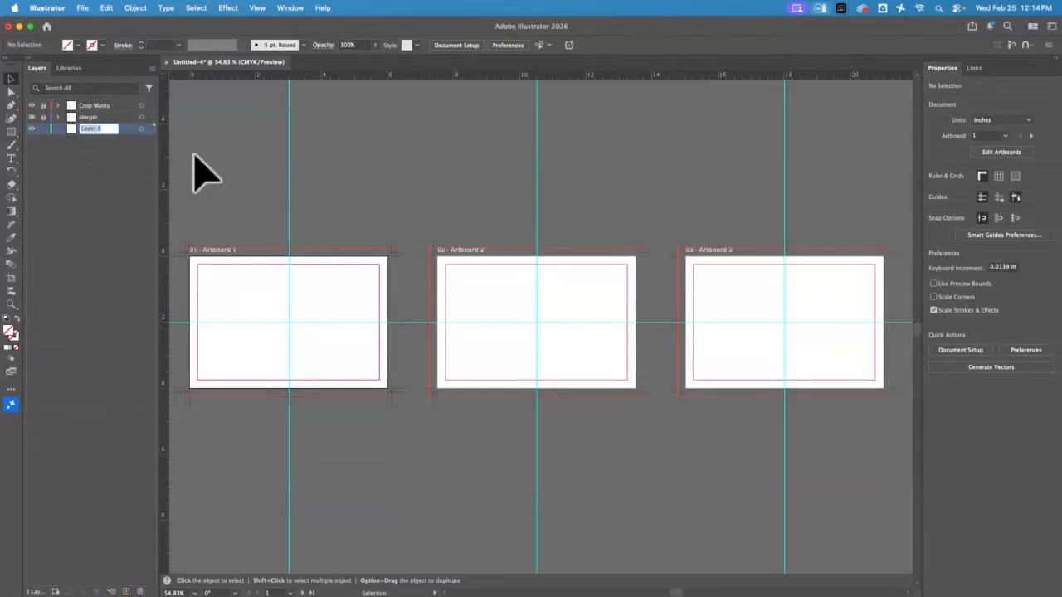
text(Title Author)
key(Return)
Step: Add a layer named Body Copy directly above Title Author
click(126, 591)
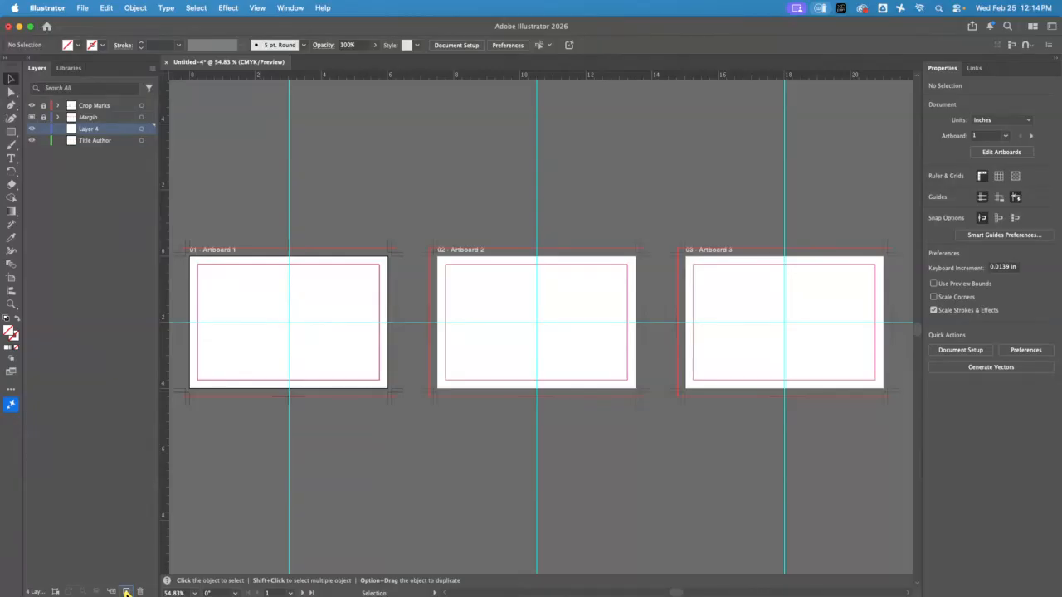
double_click(88, 129)
text(I)
text(ody Cop)
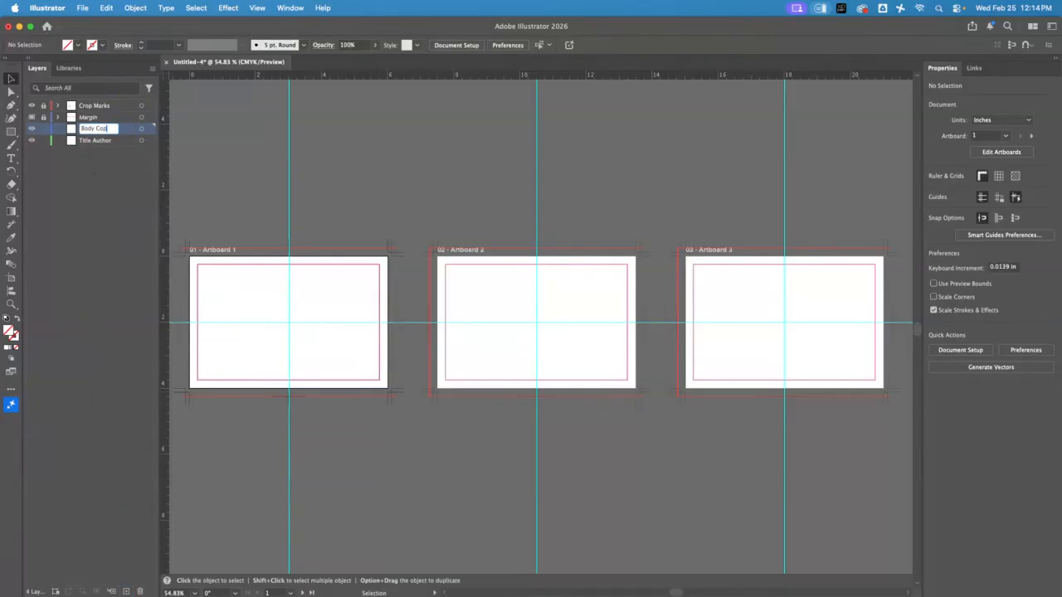
text(y)
key(Return)
Step: Add a layer named Image directly above Body Copy
click(126, 591)
double_click(90, 130)
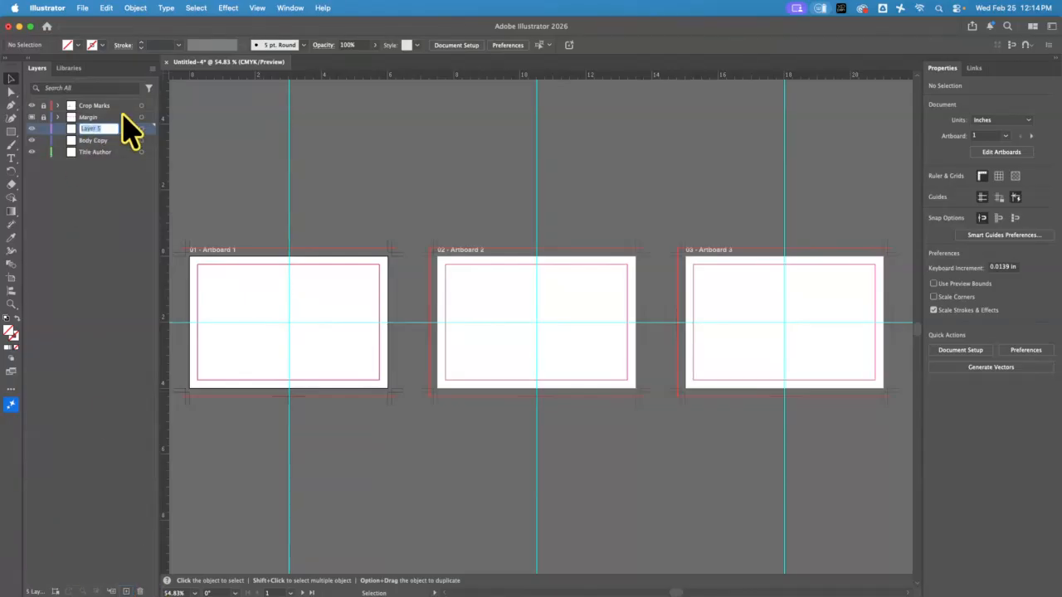
text(Image)
key(Return)
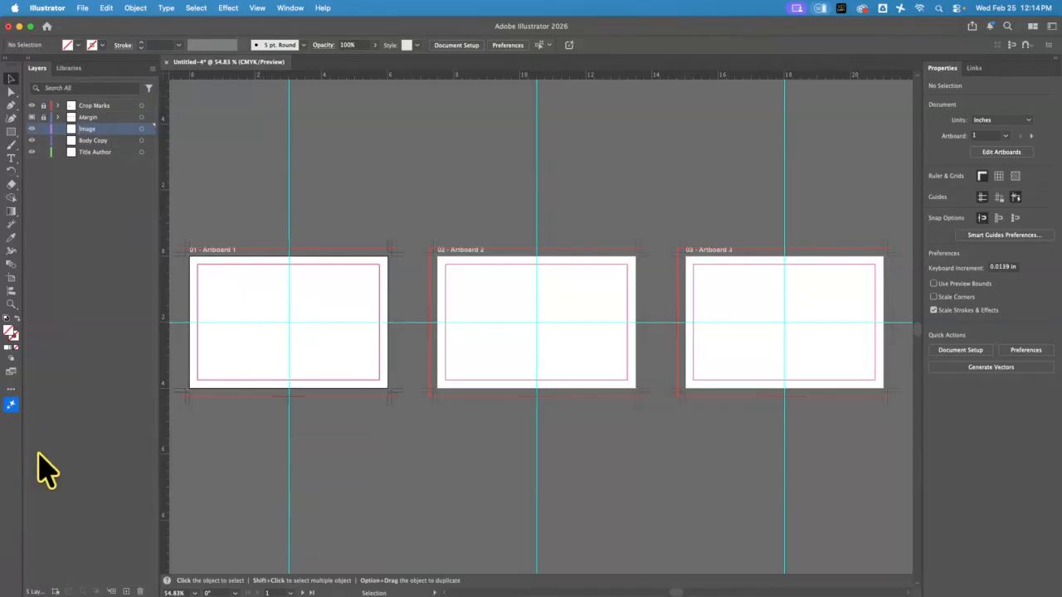
Step: Add another layer, move it to the bottom of the layer stack, and name it Background
click(126, 591)
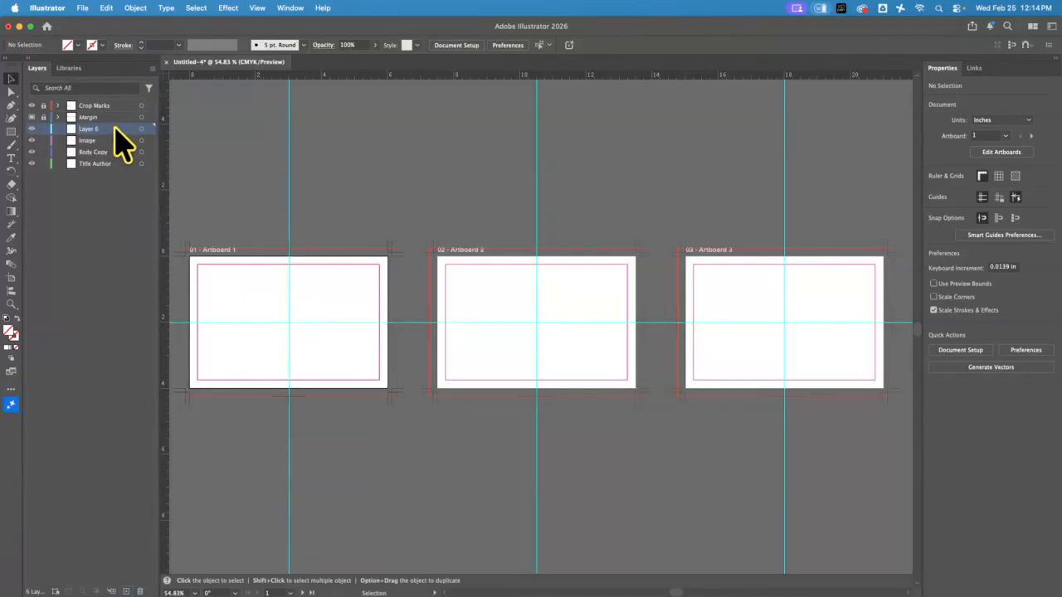
drag(114, 128, 104, 167)
double_click(91, 162)
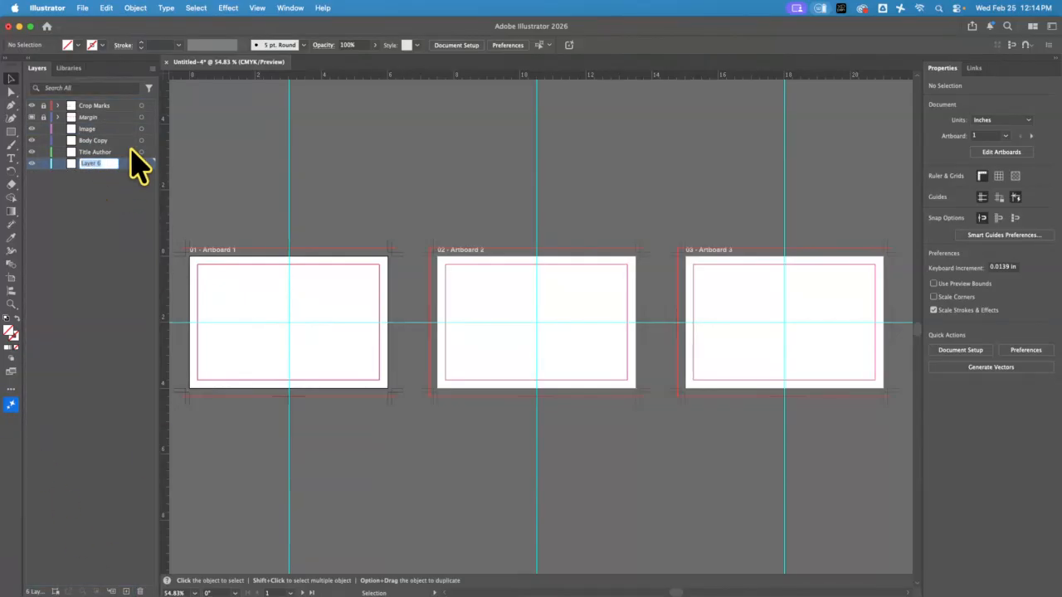
text(Background)
key(Return)
Step: Switch to Chrome and show only large image results for the "flowers for algernon book covers" search
key(super+Tab)
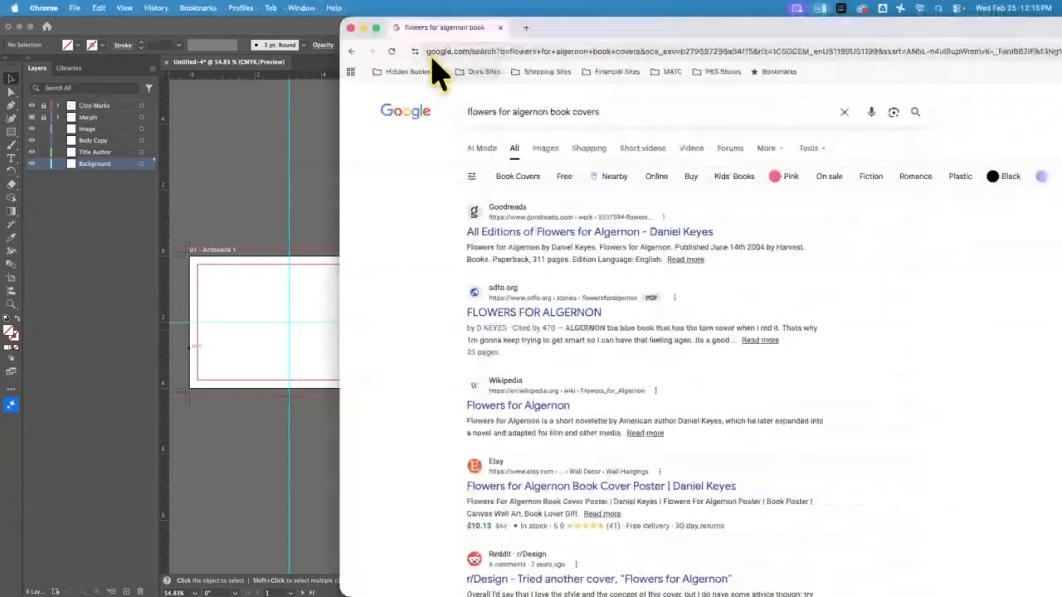
double_click(482, 24)
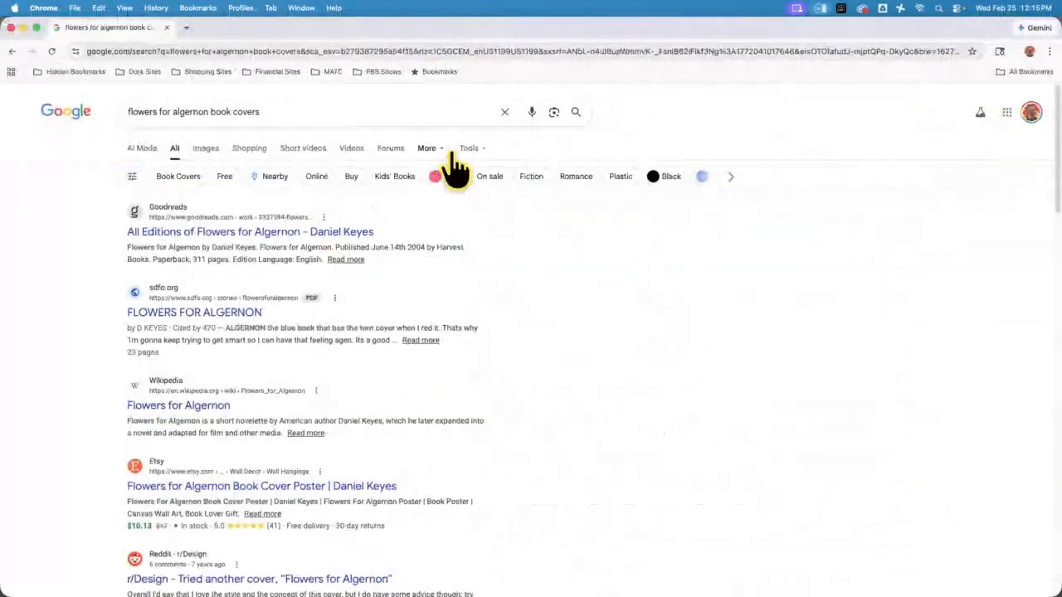
click(207, 158)
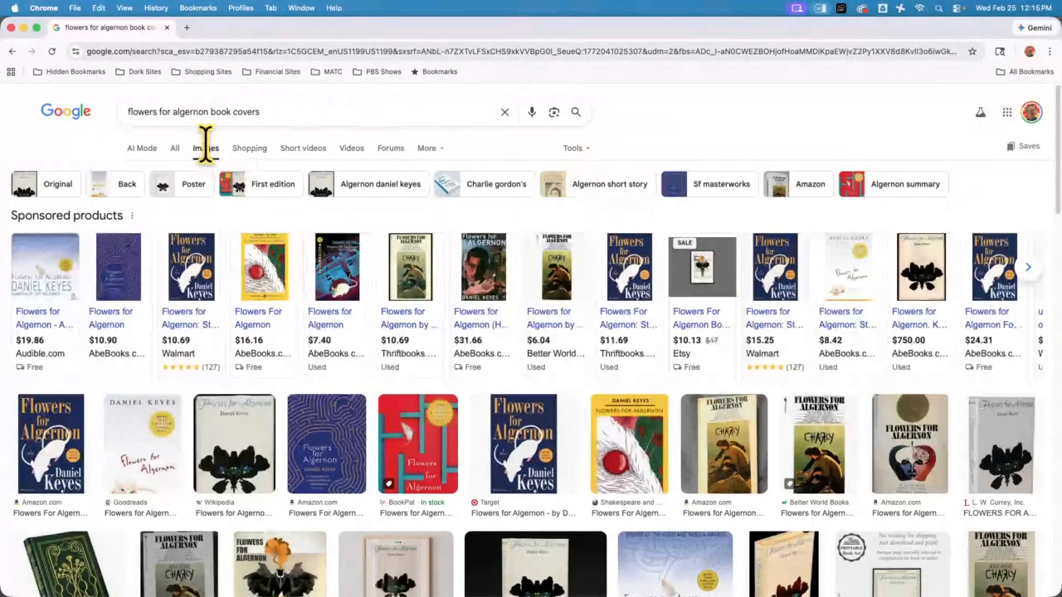
click(573, 148)
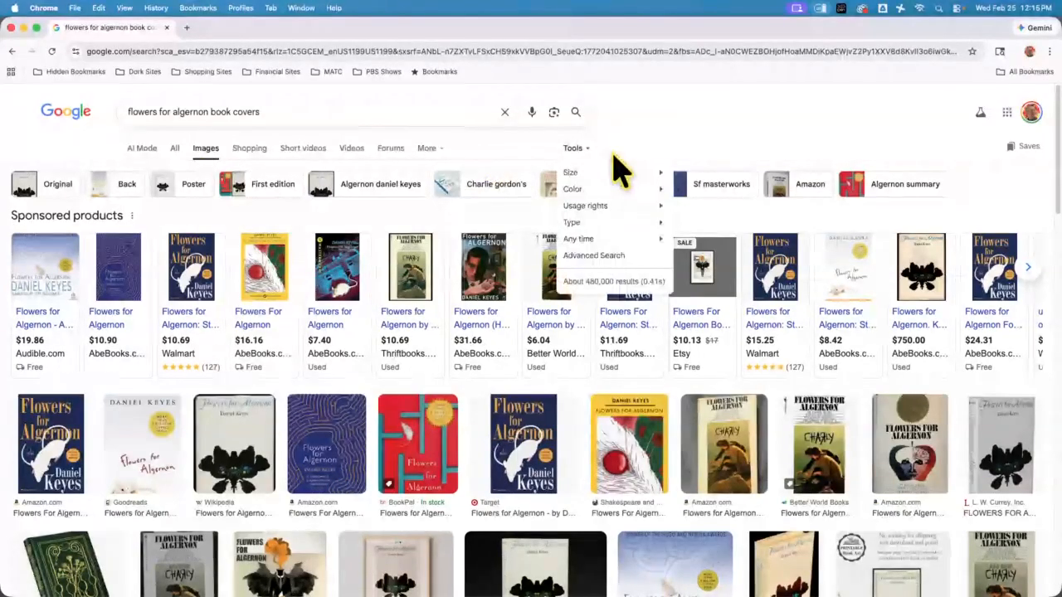
mouse_move(616, 172)
click(691, 189)
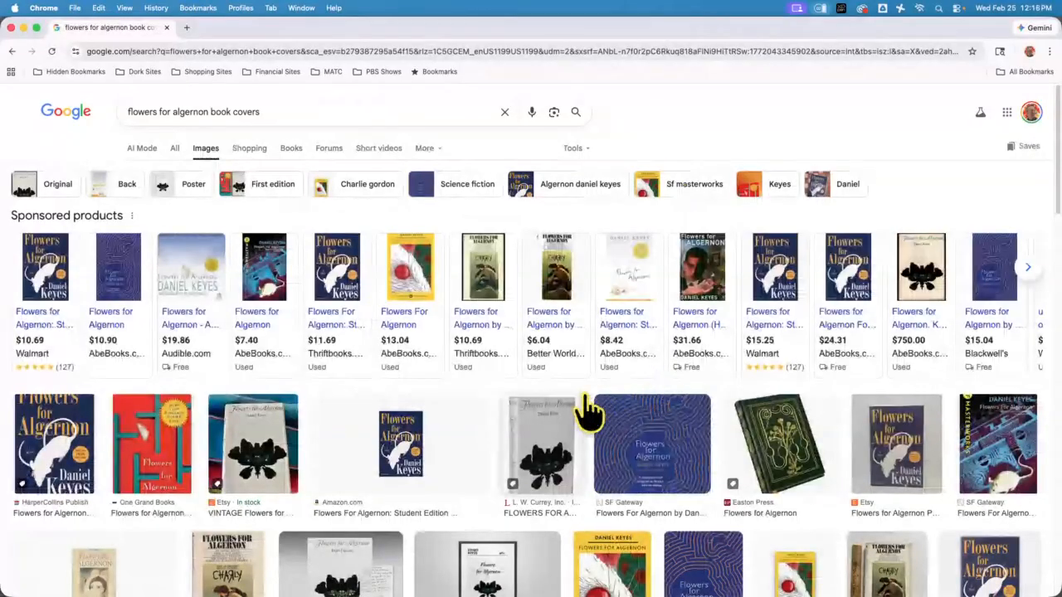
Step: Preview the yellow Masterworks cover with the large red eye from the image results
scroll(588, 408, down, 1)
scroll(588, 409, down, 4)
click(611, 368)
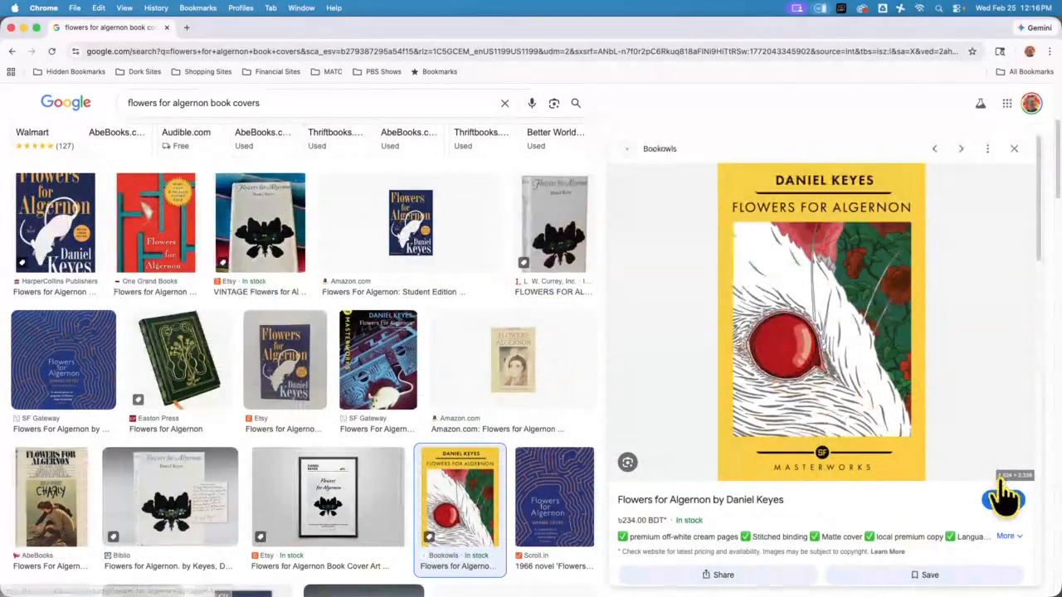
click(1022, 492)
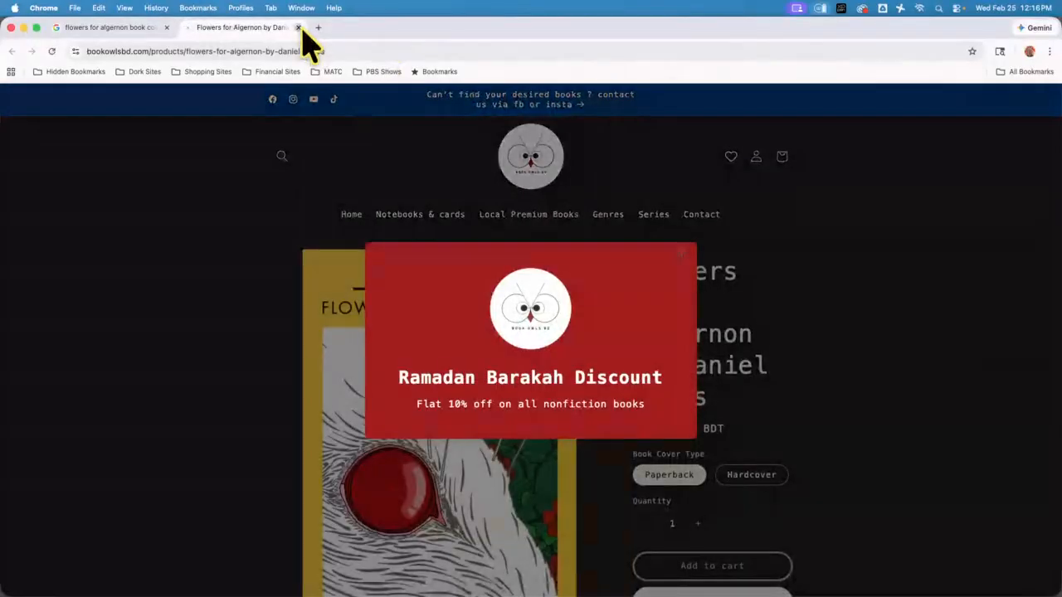
click(299, 27)
Step: Save the previewed cover image to the Desktop as Flowers
right_click(803, 325)
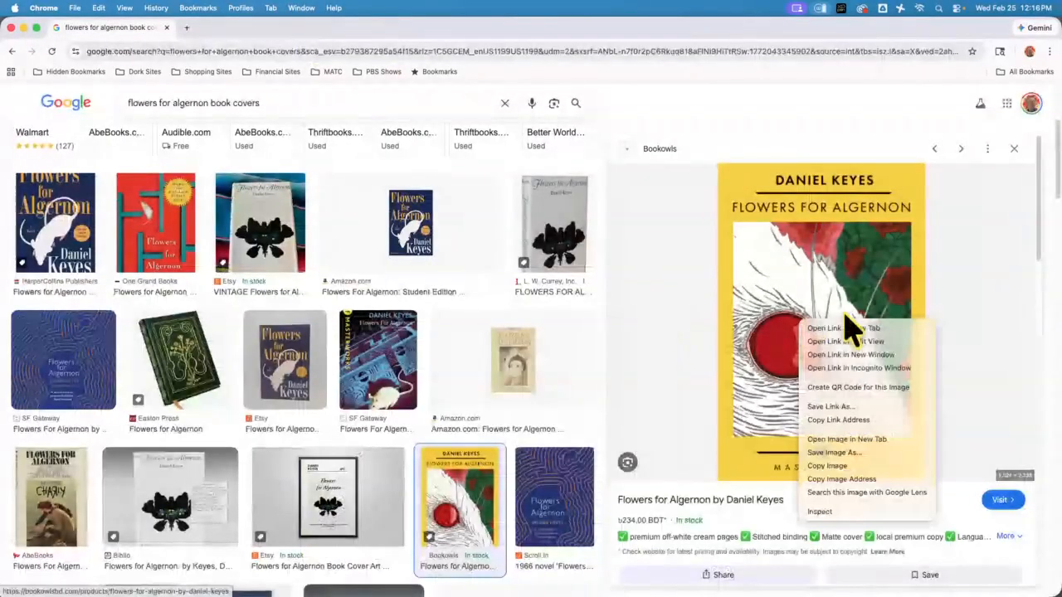
click(855, 456)
click(328, 255)
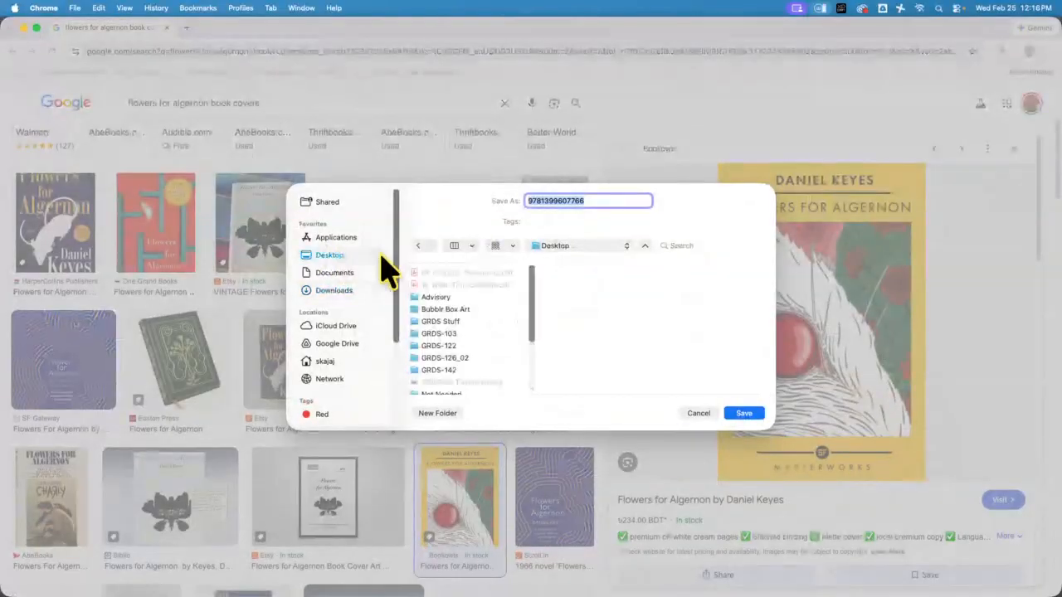
text(Flowers)
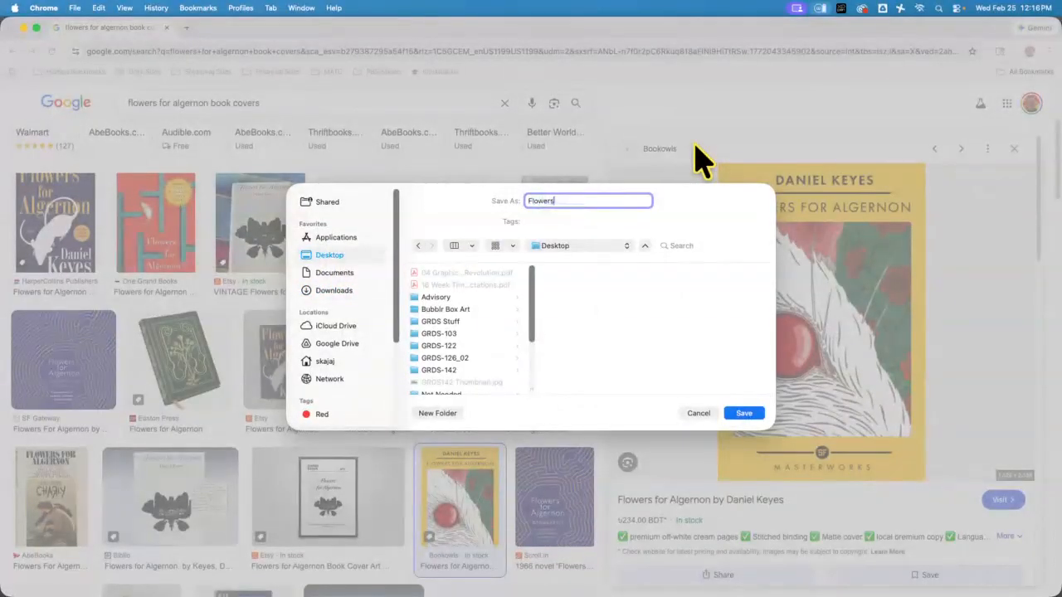
key(Return)
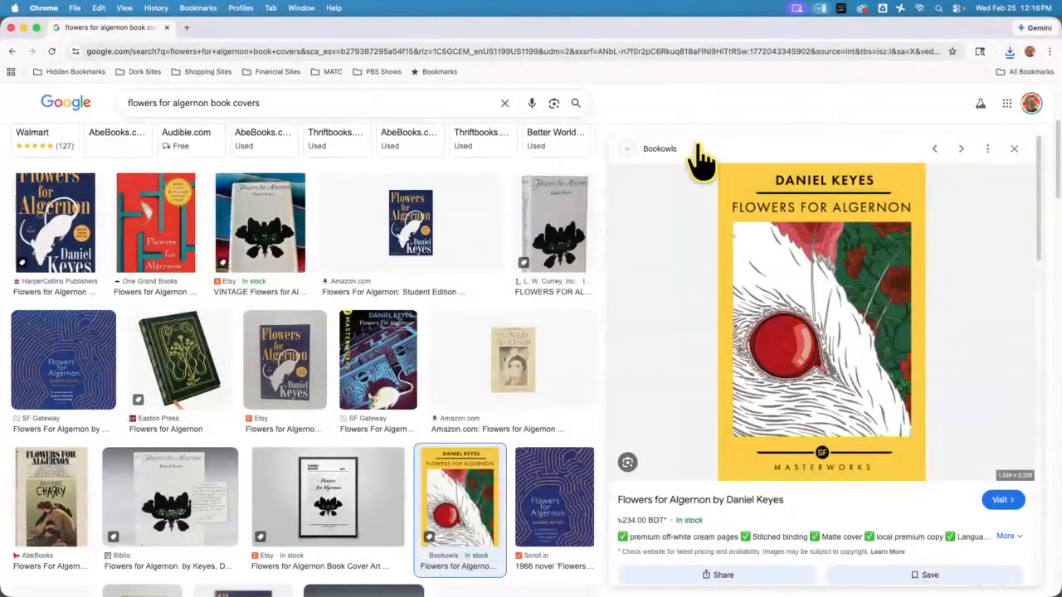
Step: Switch to Illustrator and place the saved Flowers.webp image from the desktop onto the Image layer
click(23, 28)
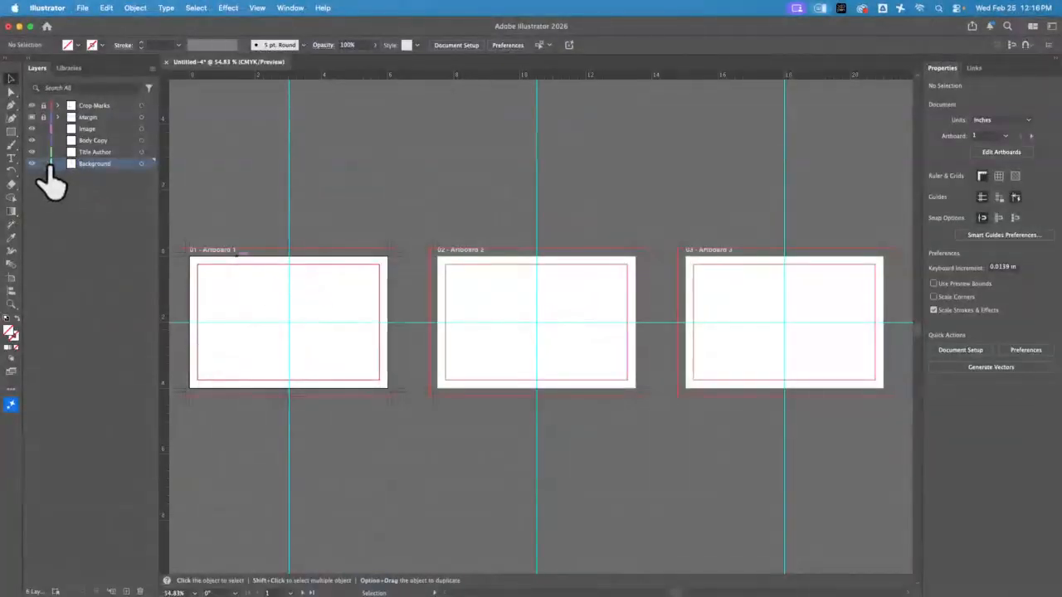
click(111, 129)
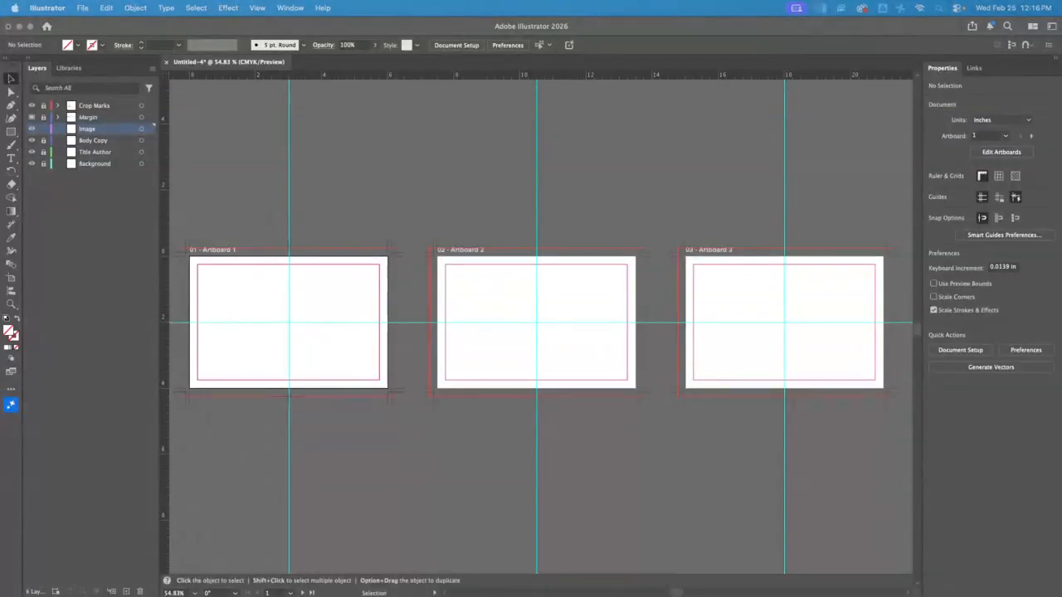
drag(4, 514, 284, 308)
click(285, 318)
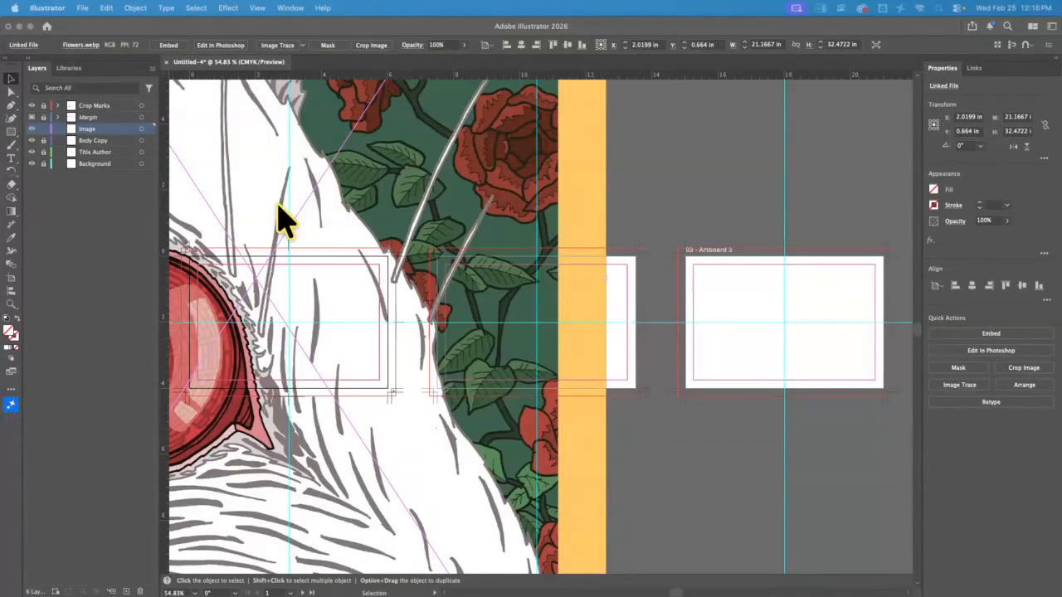
Step: Scale the placed cover image down to about 1.97 × 3.03 in over Artboard 1
key(a)
key(super+minus)
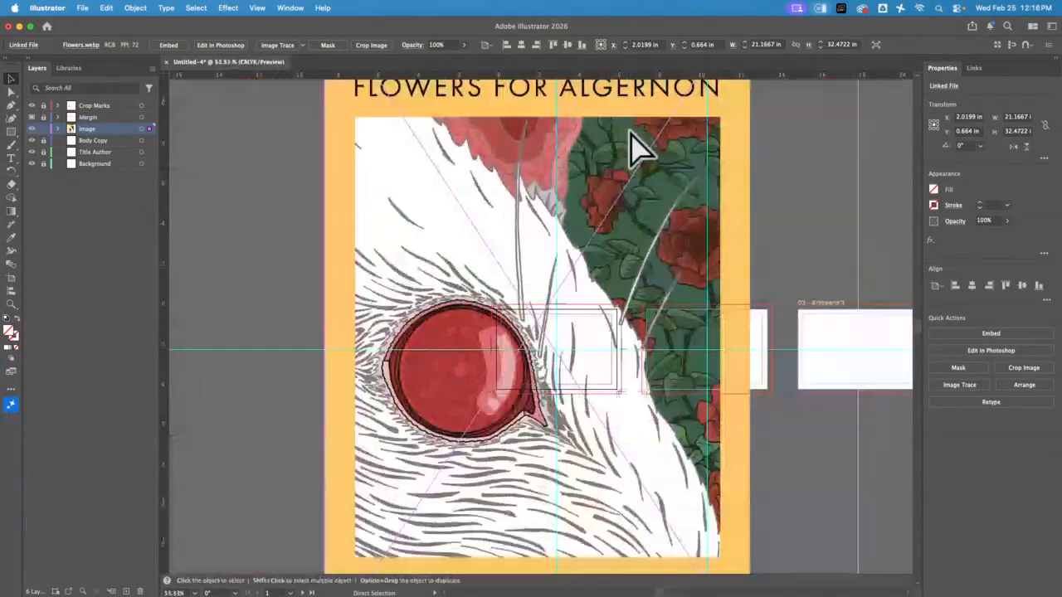
key(v)
key(super+minus)
drag(454, 140, 447, 190)
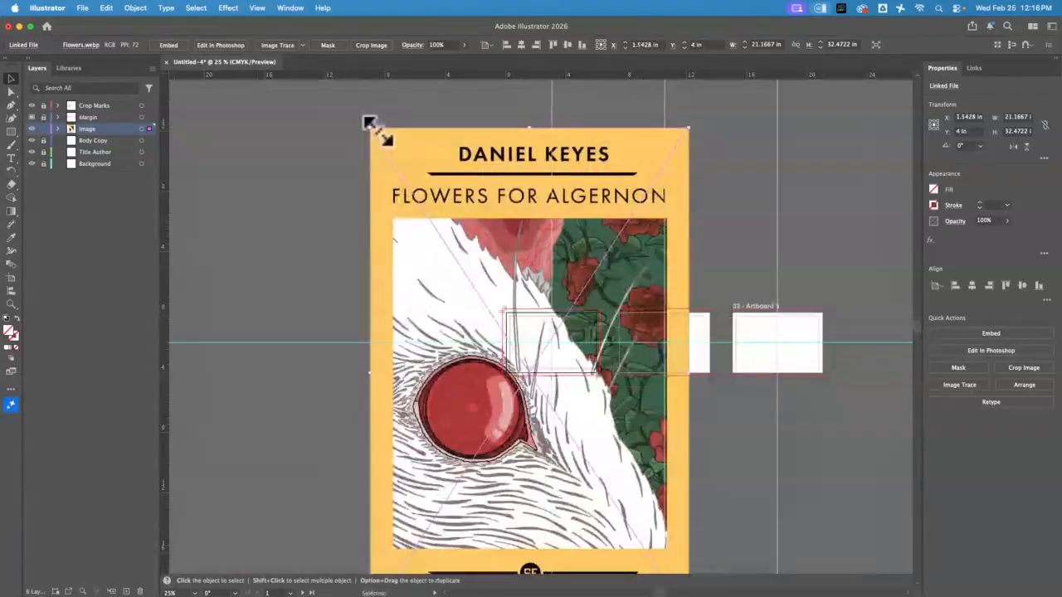
drag(371, 126, 557, 277)
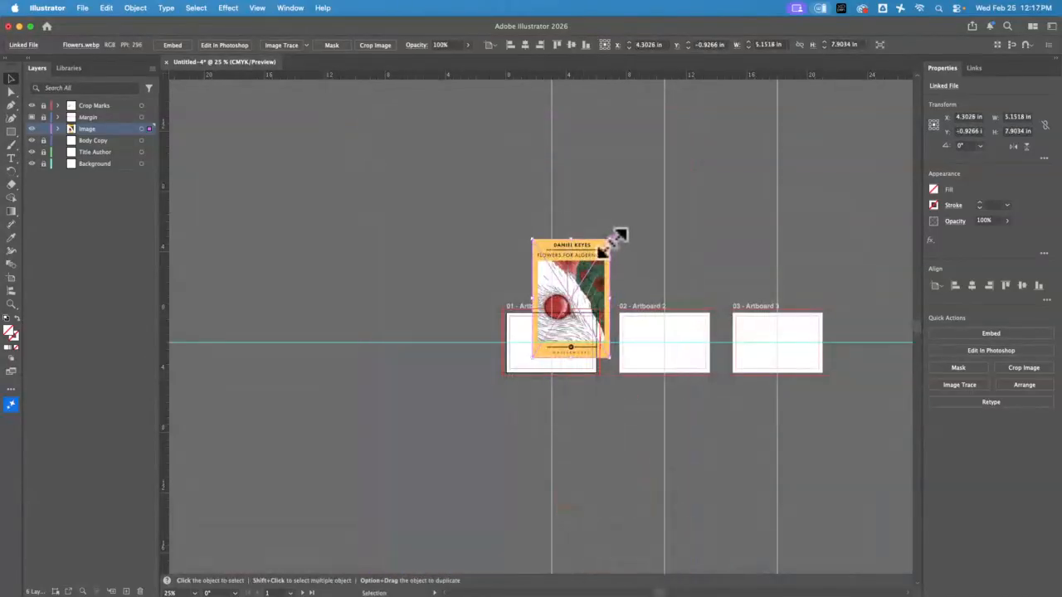
drag(614, 242, 656, 413)
Step: Fit the cover image against Artboard 1's left margin, enlarging it proportionally to the full 3.5 in margin height
click(11, 303)
drag(650, 414, 507, 347)
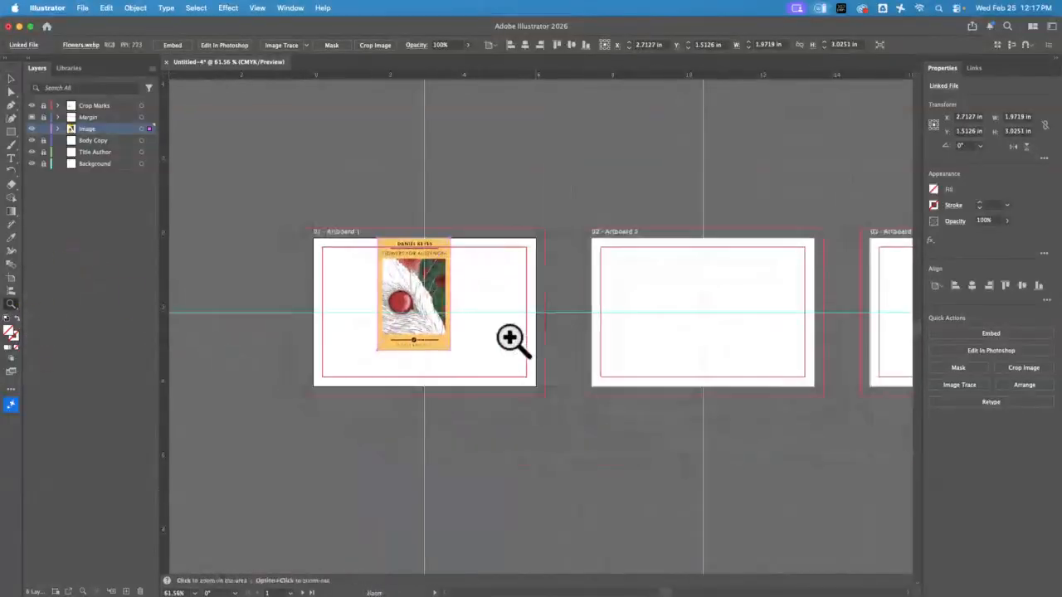
drag(422, 304, 531, 398)
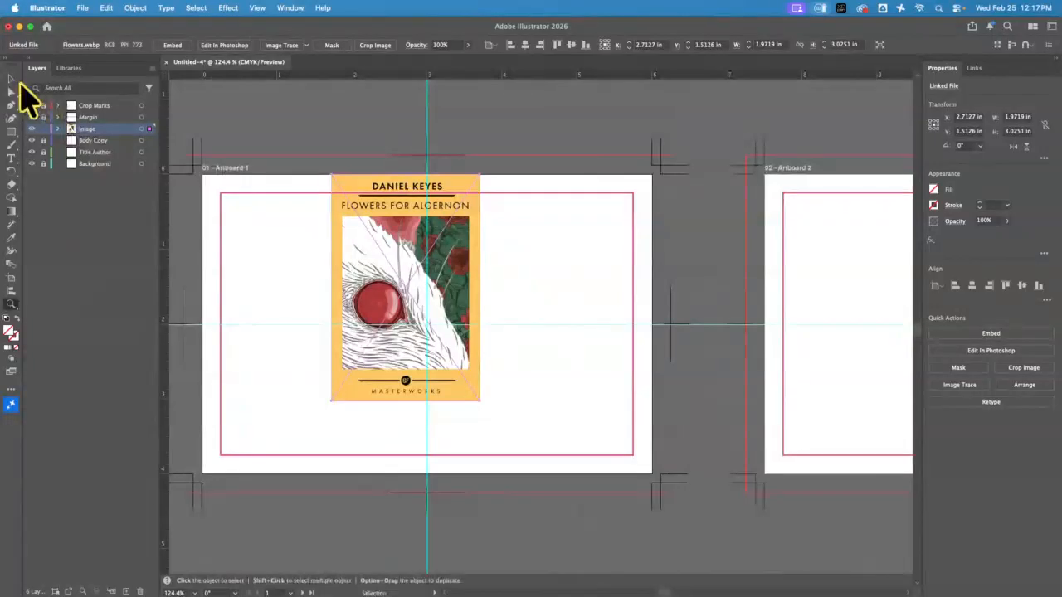
click(13, 79)
drag(396, 318, 284, 374)
drag(369, 229, 418, 197)
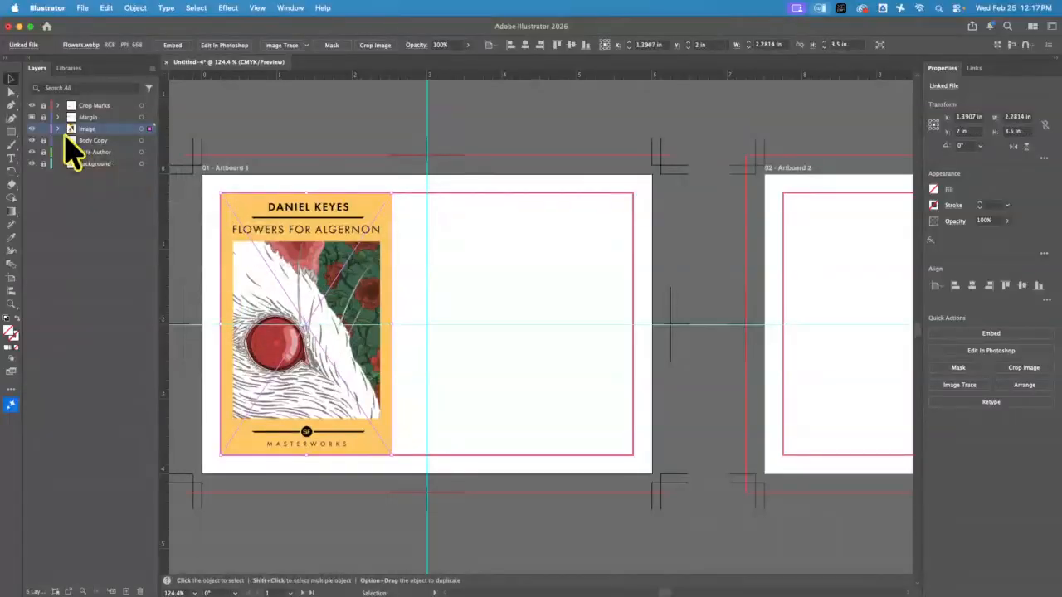
Step: Draw a 6.5 × 4.5 in rectangle on the Background layer covering Artboard 1 out to its bleed edges
click(117, 164)
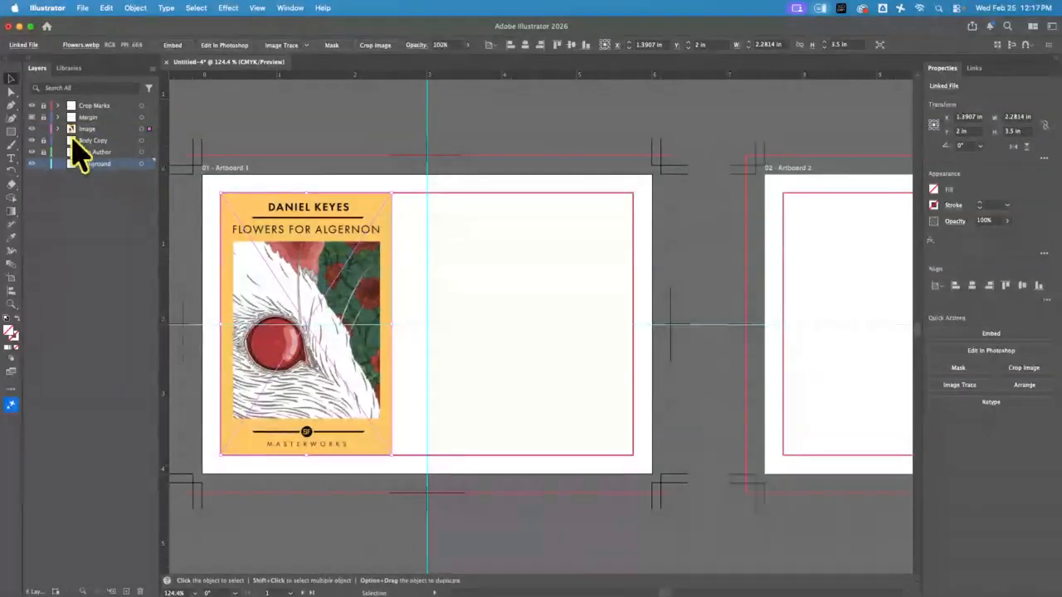
click(11, 131)
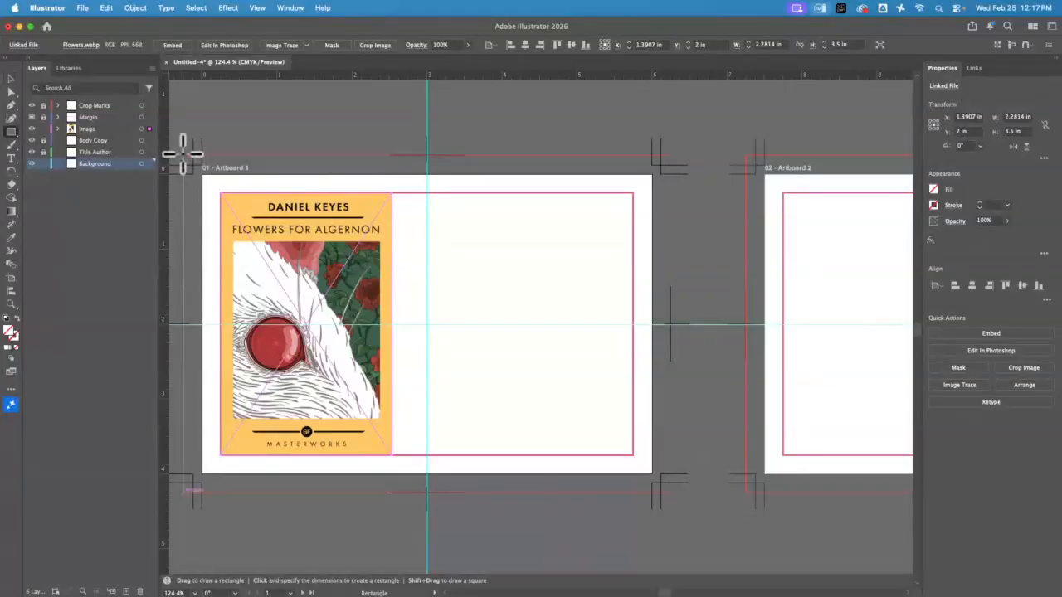
drag(183, 156, 671, 492)
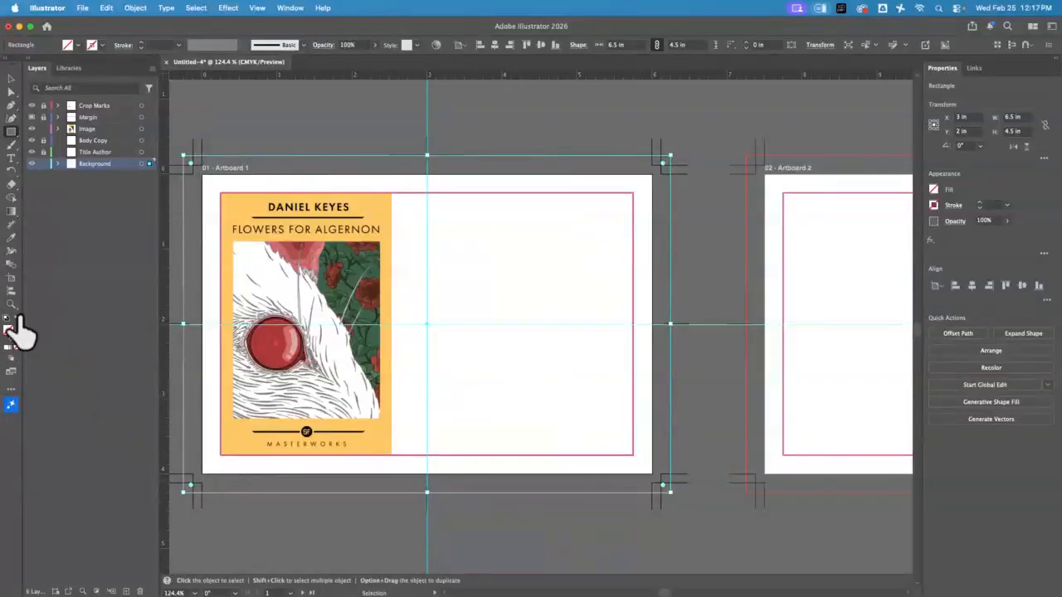
Step: Fill the background rectangle with the dark red sampled from the maze lines inside the cover's red eye
click(10, 236)
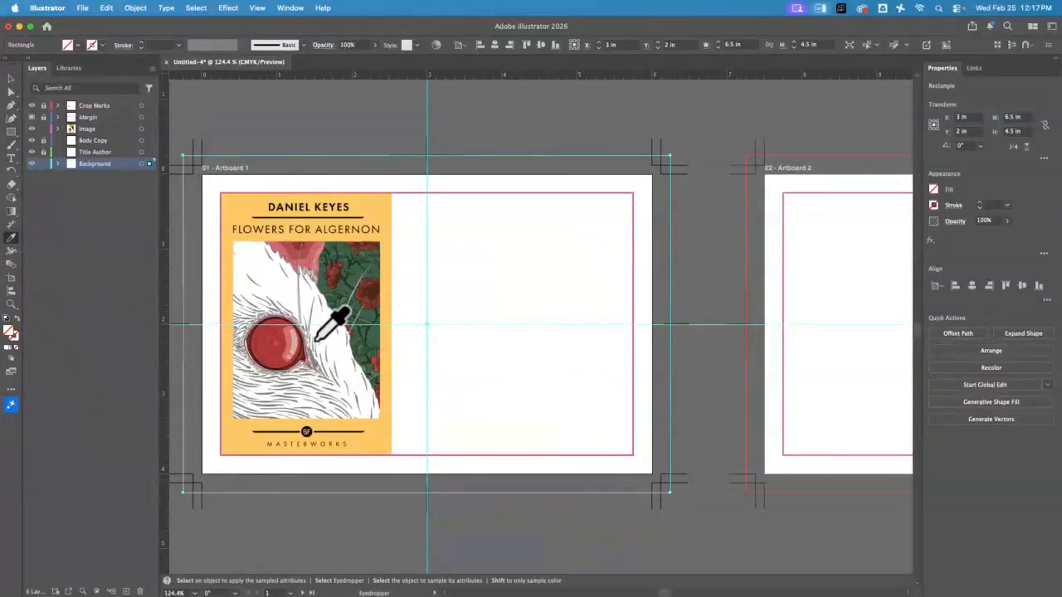
click(11, 304)
drag(274, 325, 626, 528)
key(space)
drag(325, 393, 513, 204)
drag(447, 294, 562, 410)
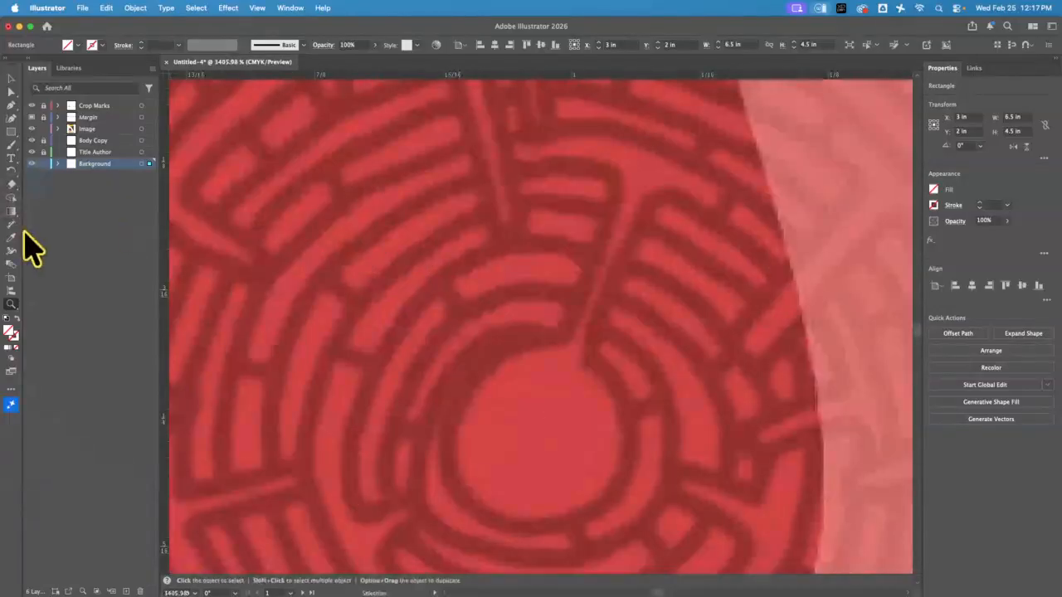
click(11, 238)
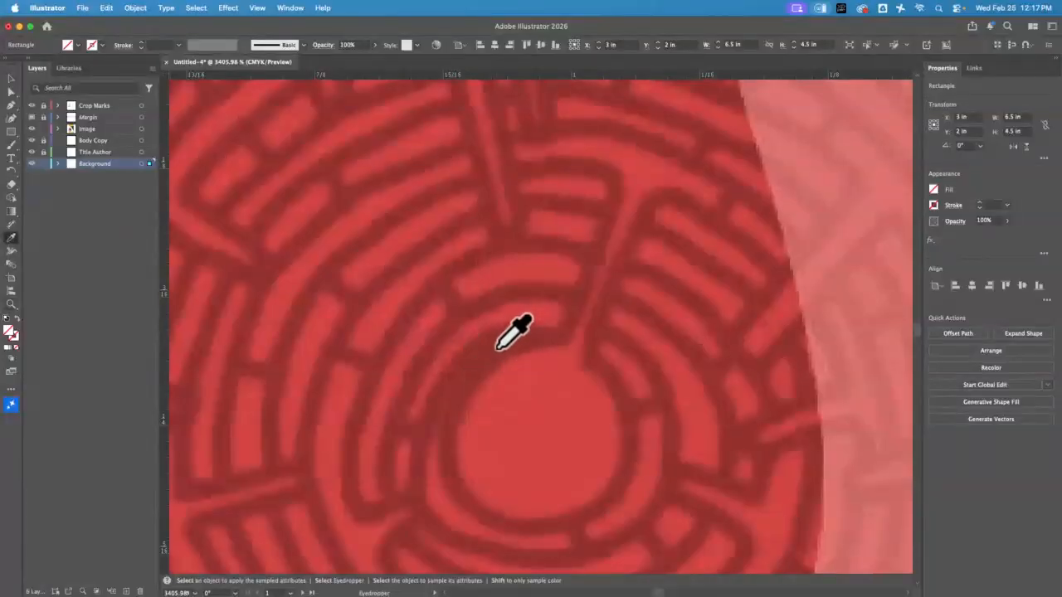
click(496, 350)
key(super+0)
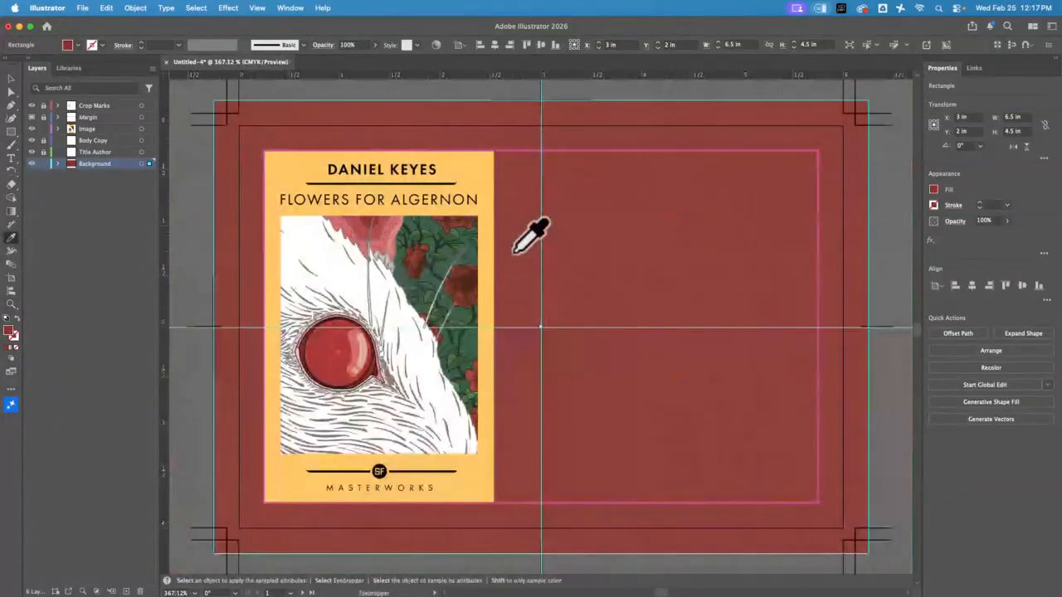
Step: Deselect the background rectangle and lock the Background layer
key(v)
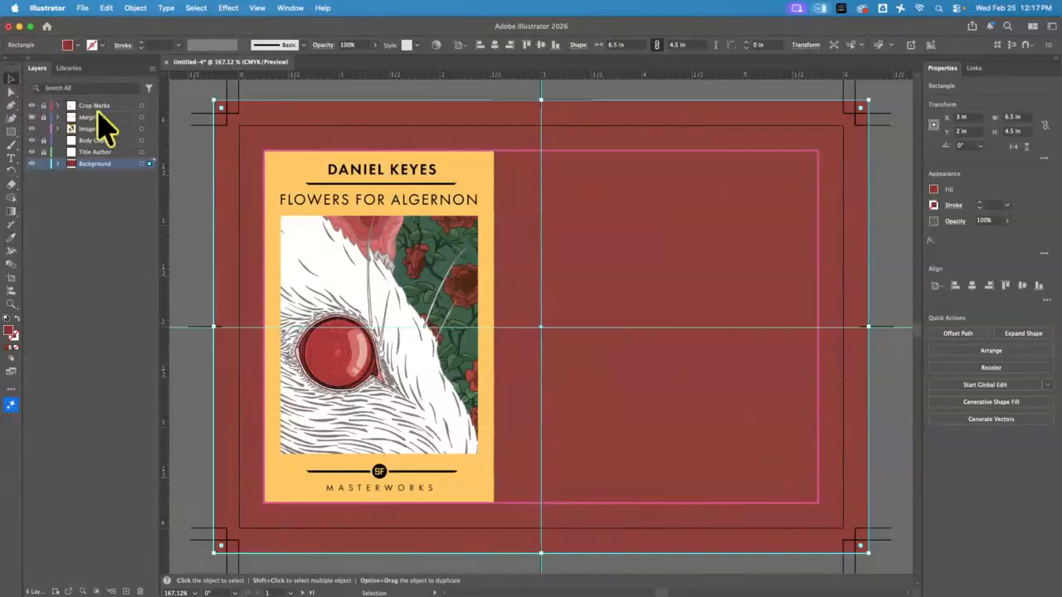
click(187, 188)
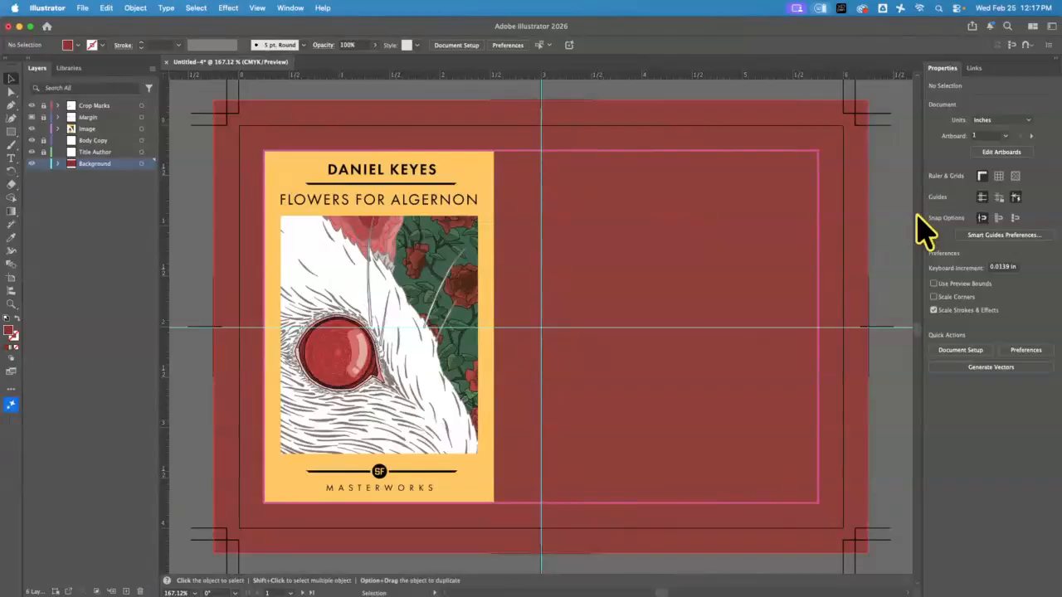
click(44, 163)
Step: Add the text "Flowers for Algernon" on the Title Author layer, beside the top of the cover image
click(95, 152)
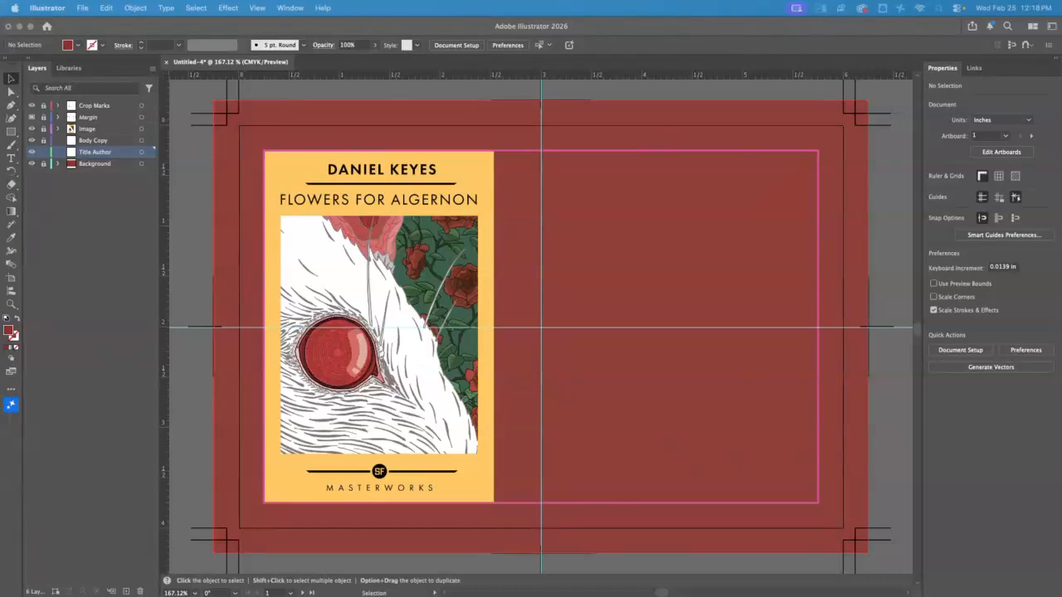
click(598, 216)
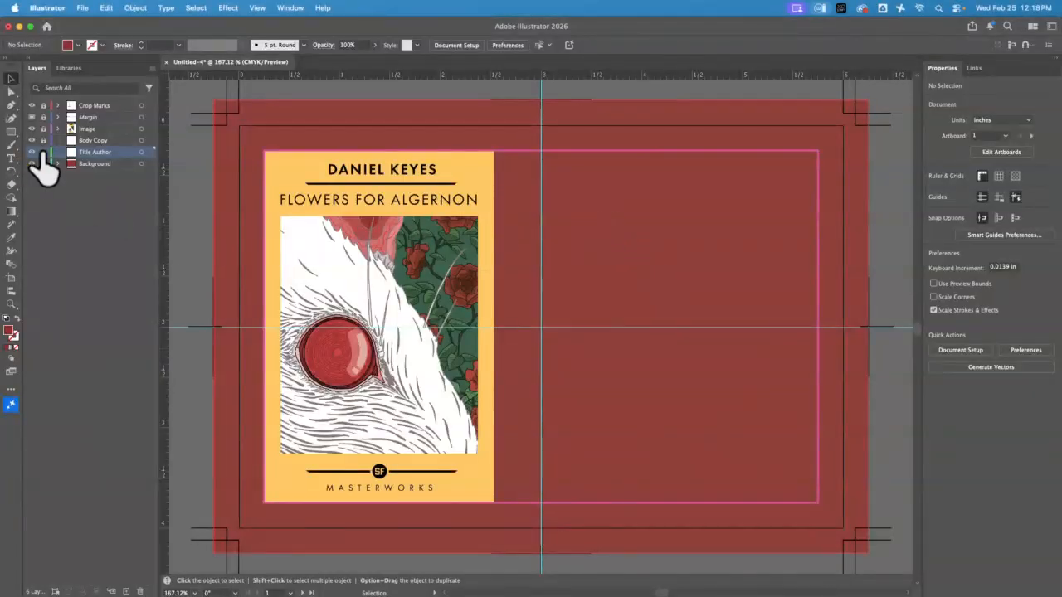
click(11, 158)
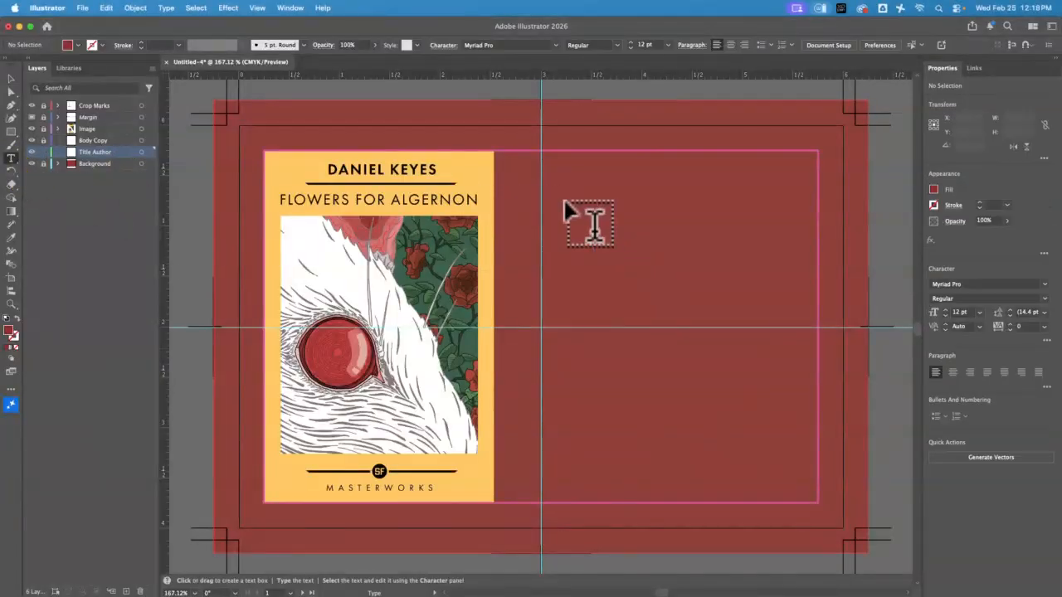
click(566, 180)
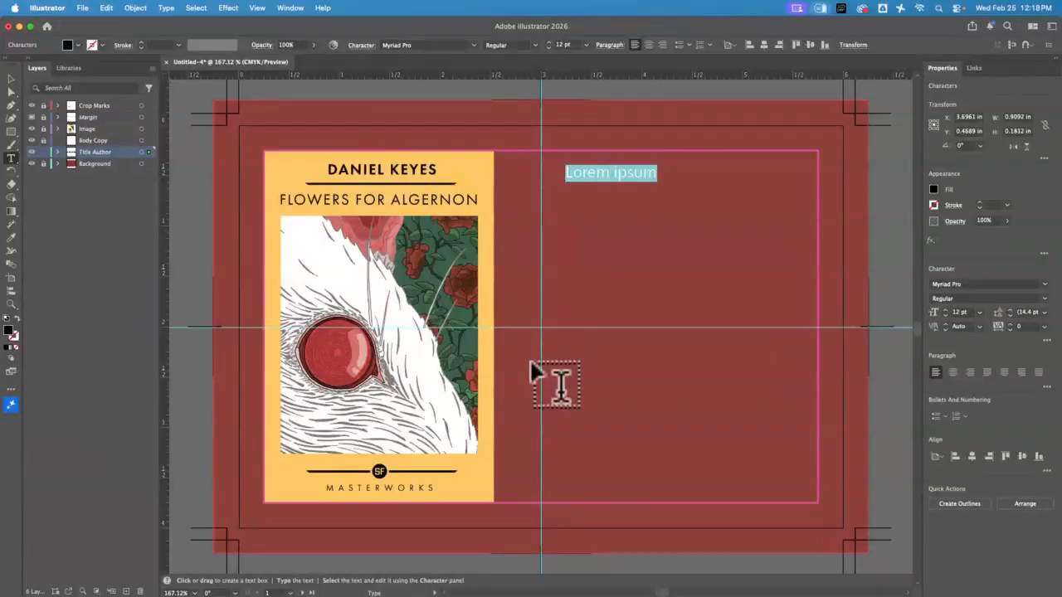
text(Flowers for Algernon)
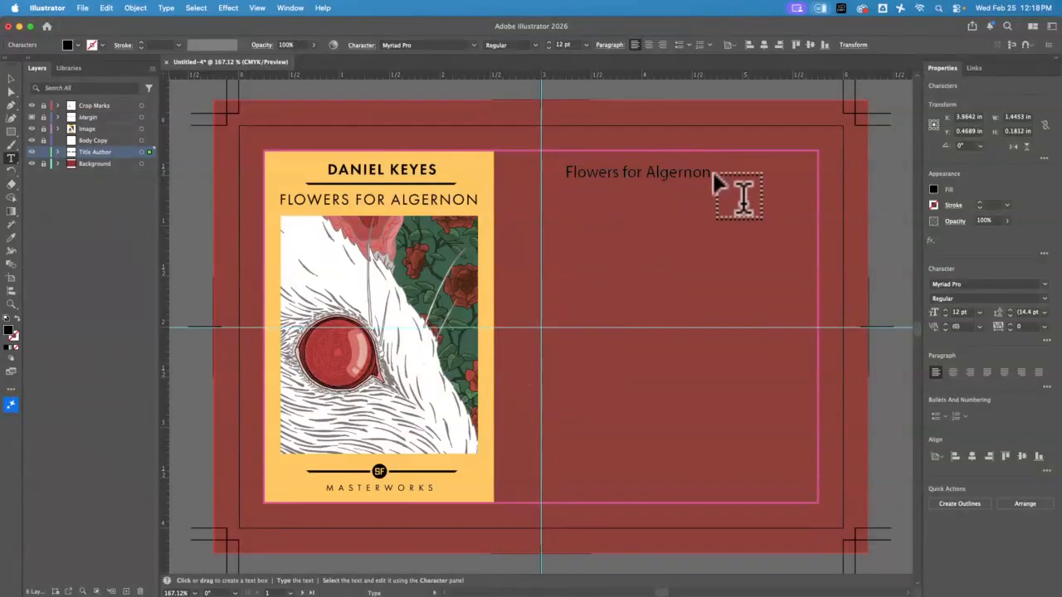
Step: Set the title text's font to Centrifuge Bold and move the title slightly closer to the cover image
drag(710, 170, 569, 168)
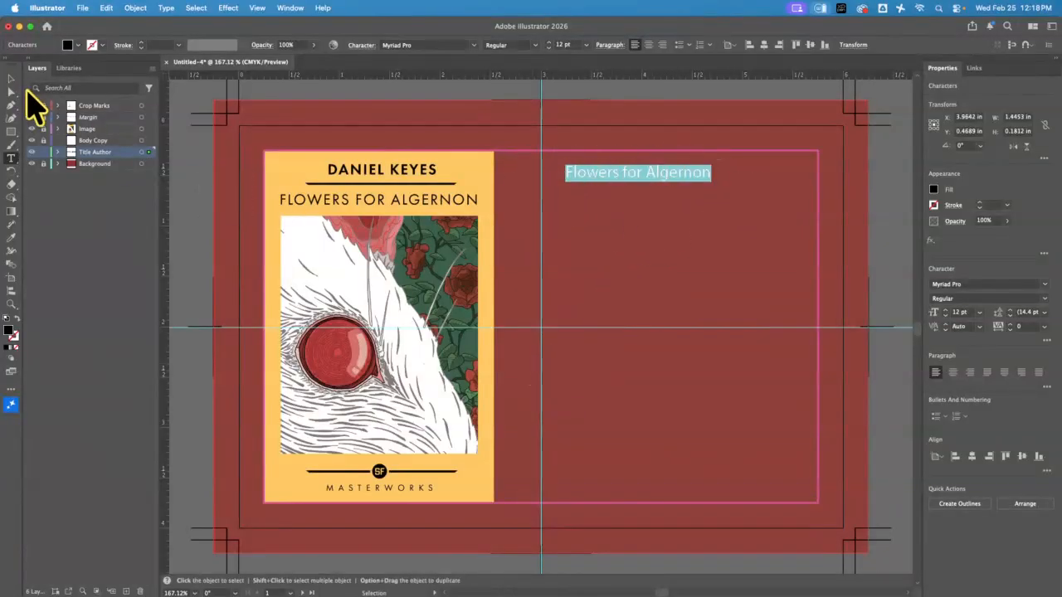
click(11, 79)
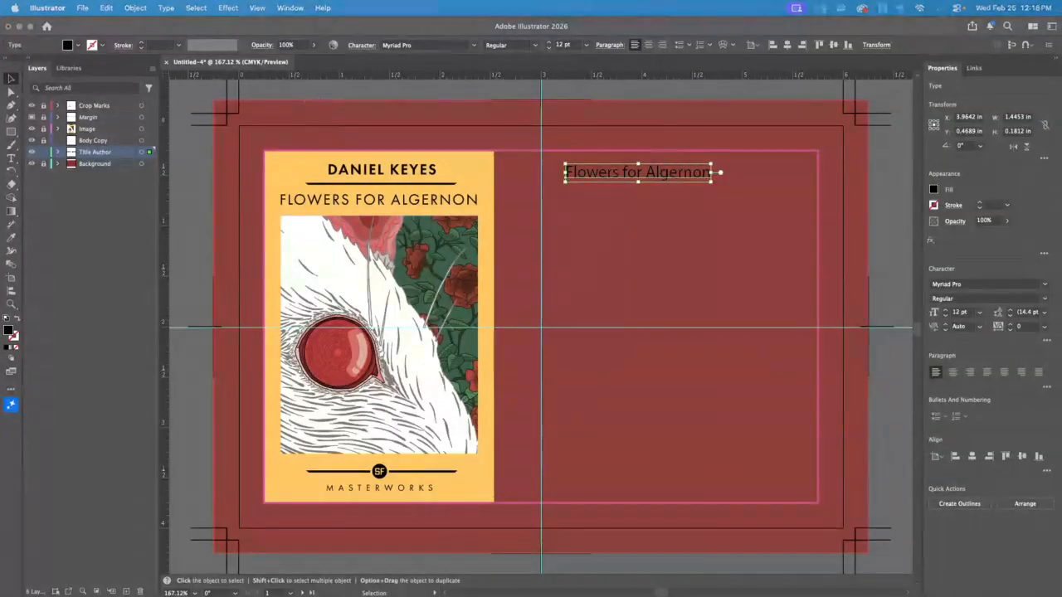
click(439, 46)
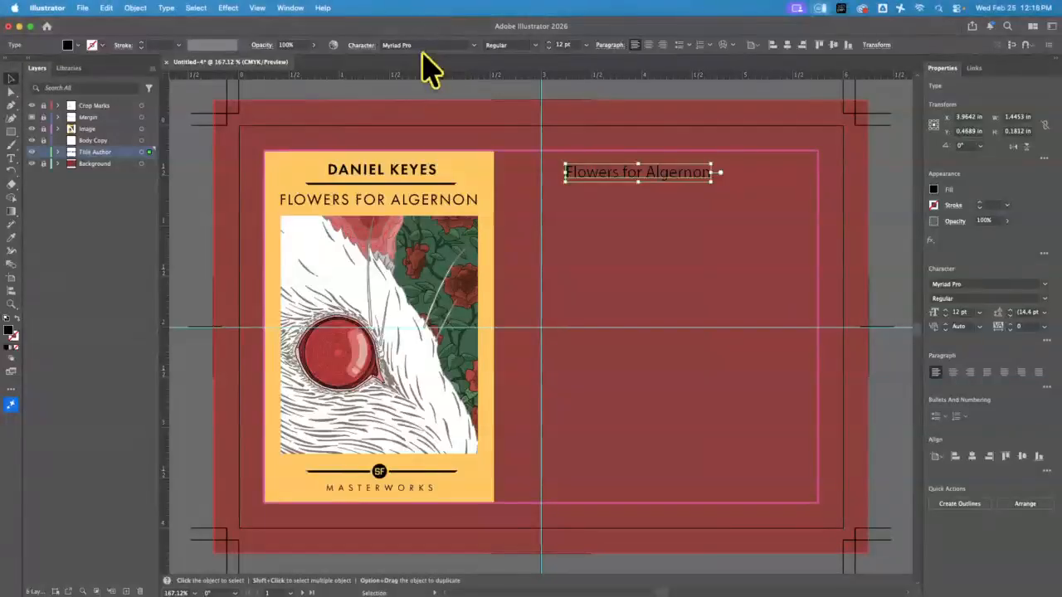
text(ce)
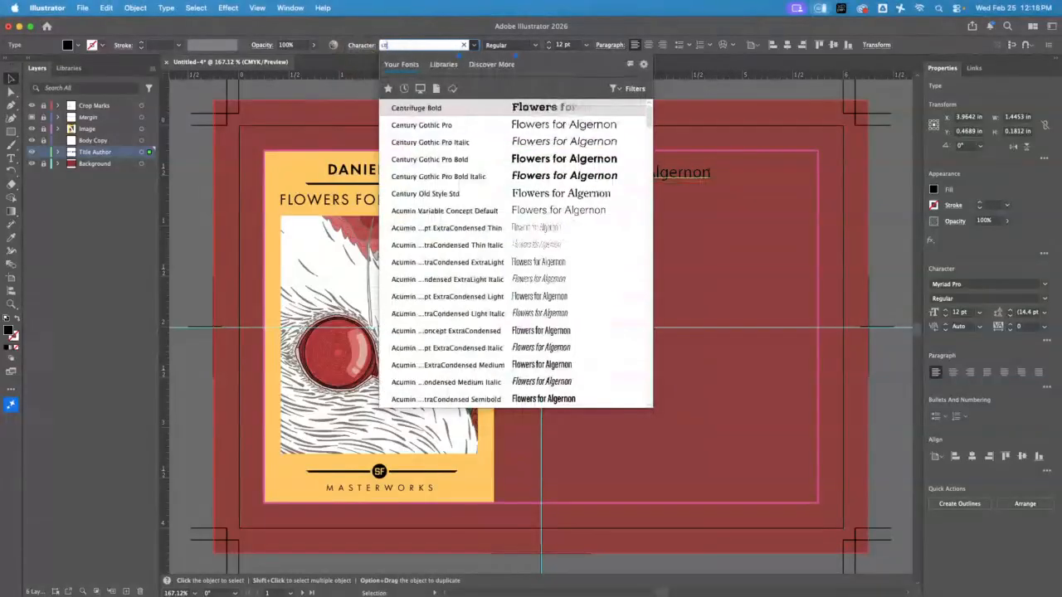
text(nt)
click(523, 108)
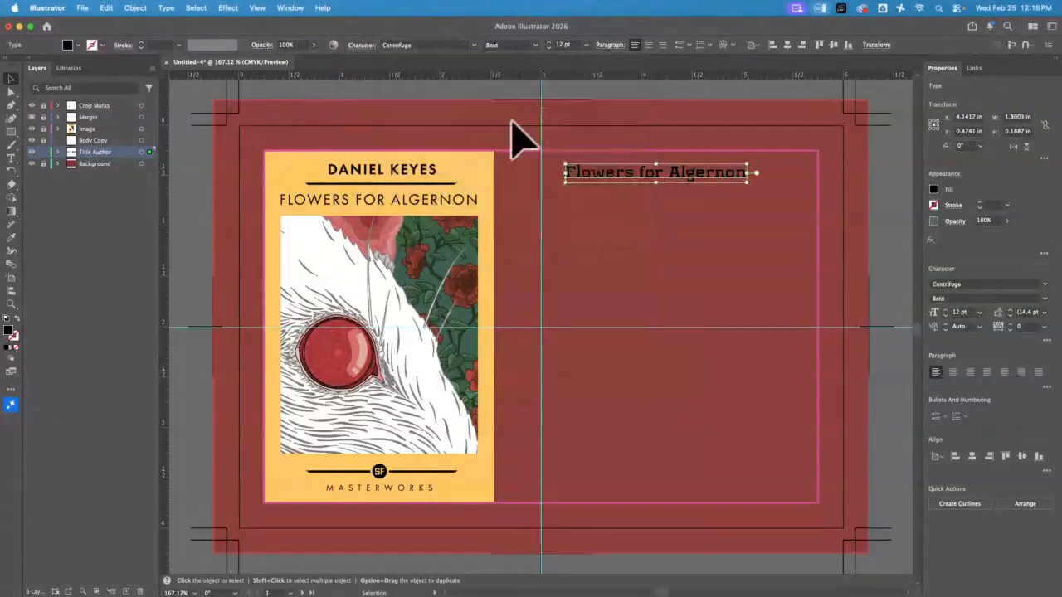
drag(618, 176, 586, 176)
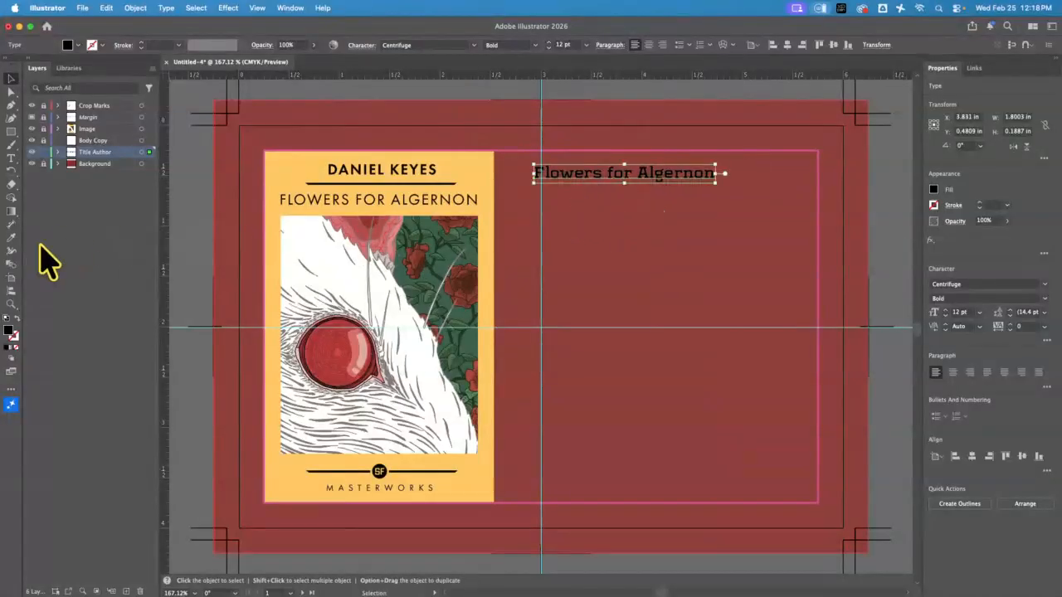
Step: Fill the title text with the yellow sampled from the cover image's border
click(12, 238)
click(300, 163)
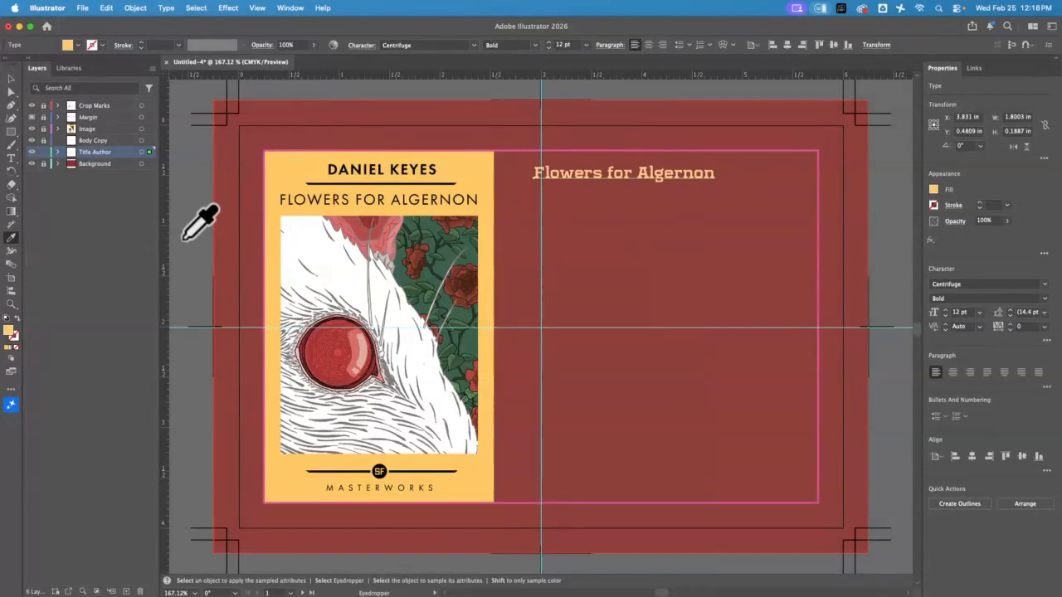
click(12, 79)
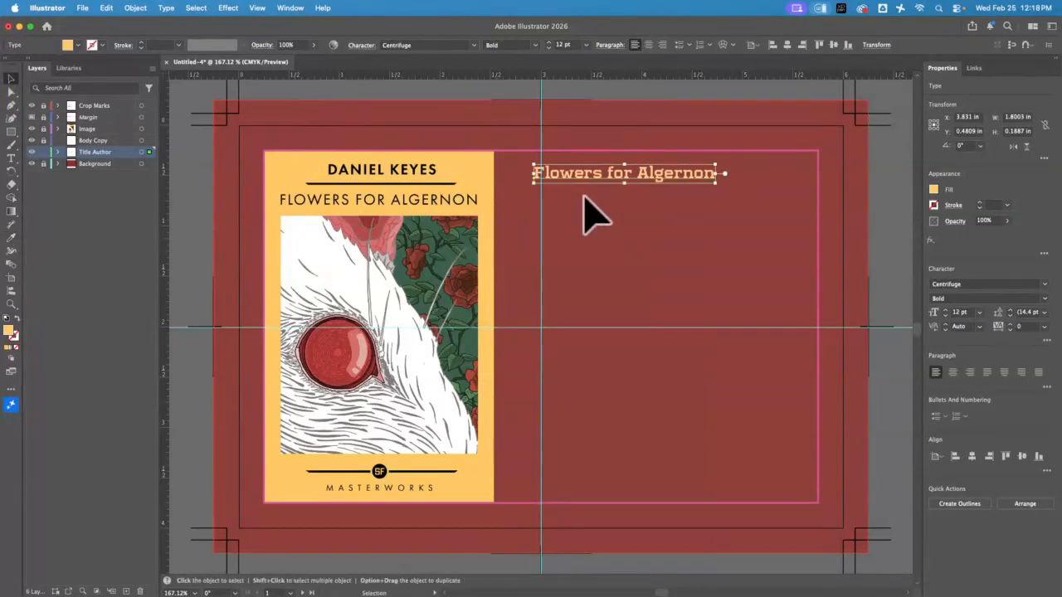
Step: Snap the title to the vertical guide and upper margin, then scale it to about 2.73 in wide, reaching the far margin
drag(593, 176, 602, 160)
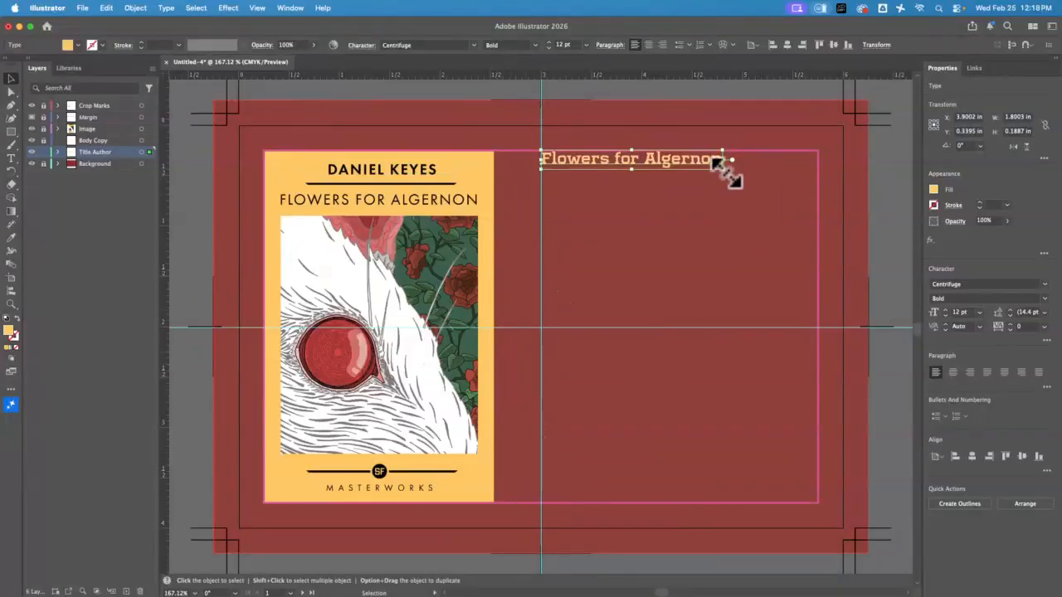
drag(713, 159, 809, 238)
click(693, 268)
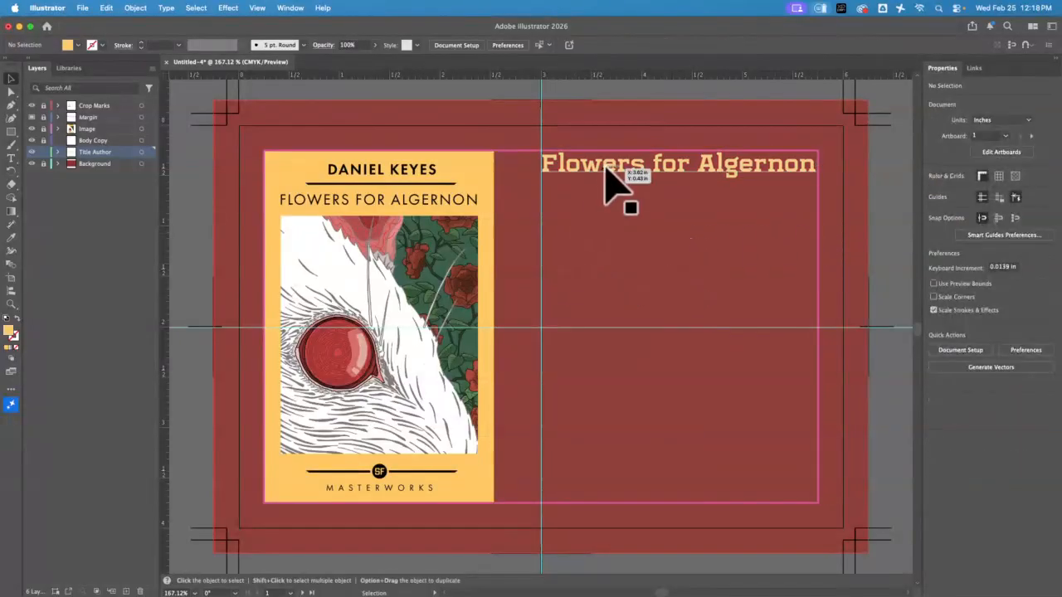
Step: Duplicate the title straight down to the lower margin and replace the copy's text with the author's name
drag(606, 168, 616, 492)
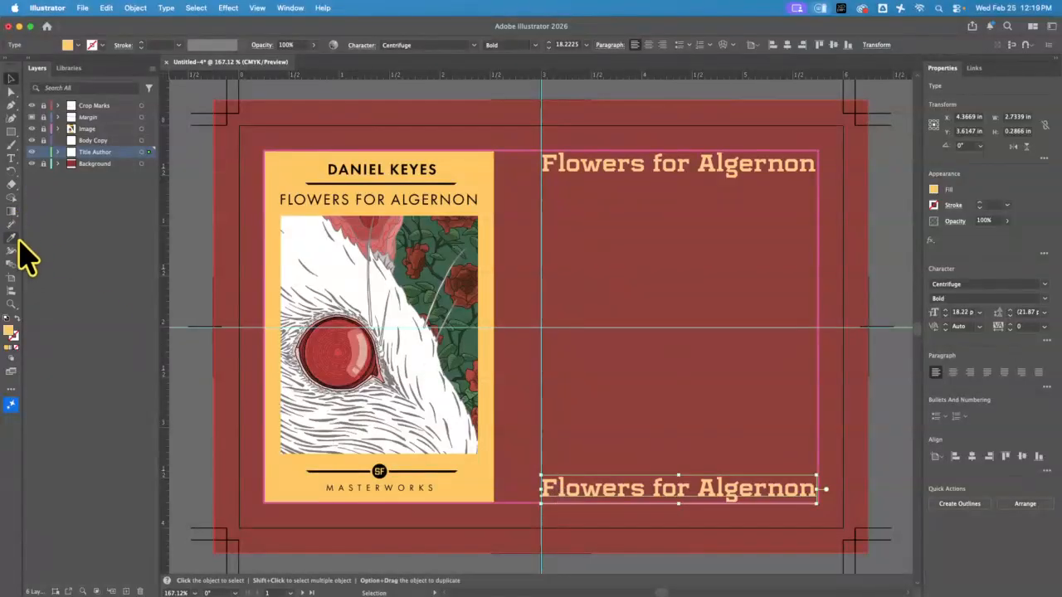
click(11, 159)
double_click(567, 486)
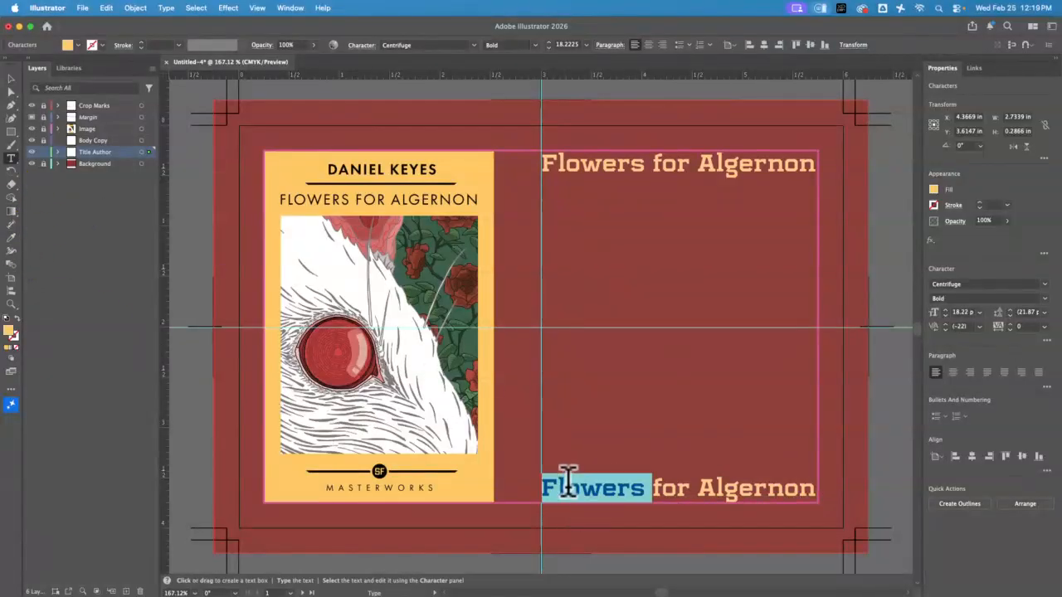
triple_click(567, 486)
key(super+v)
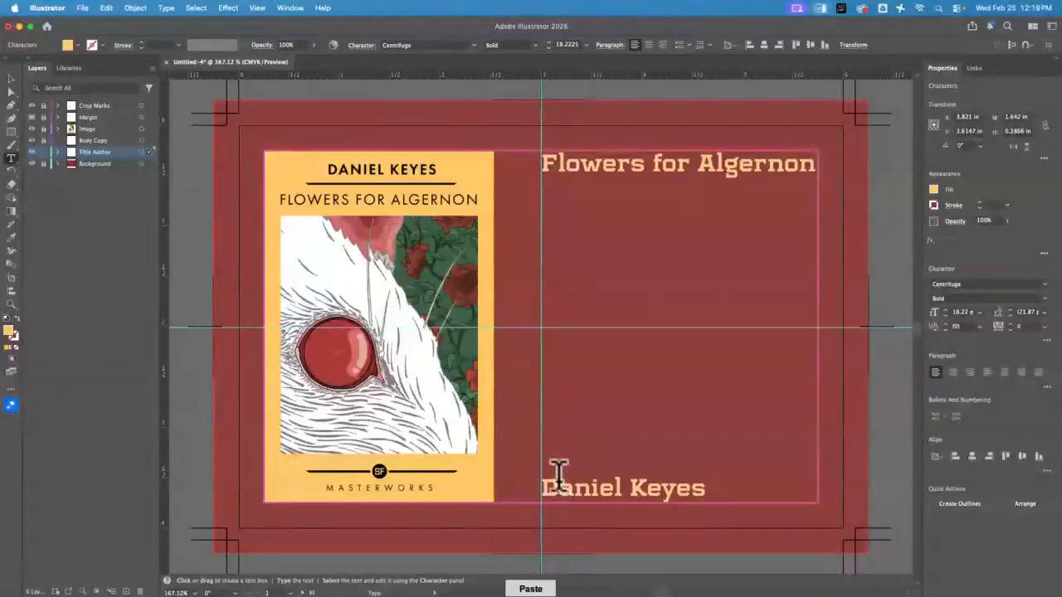
click(12, 79)
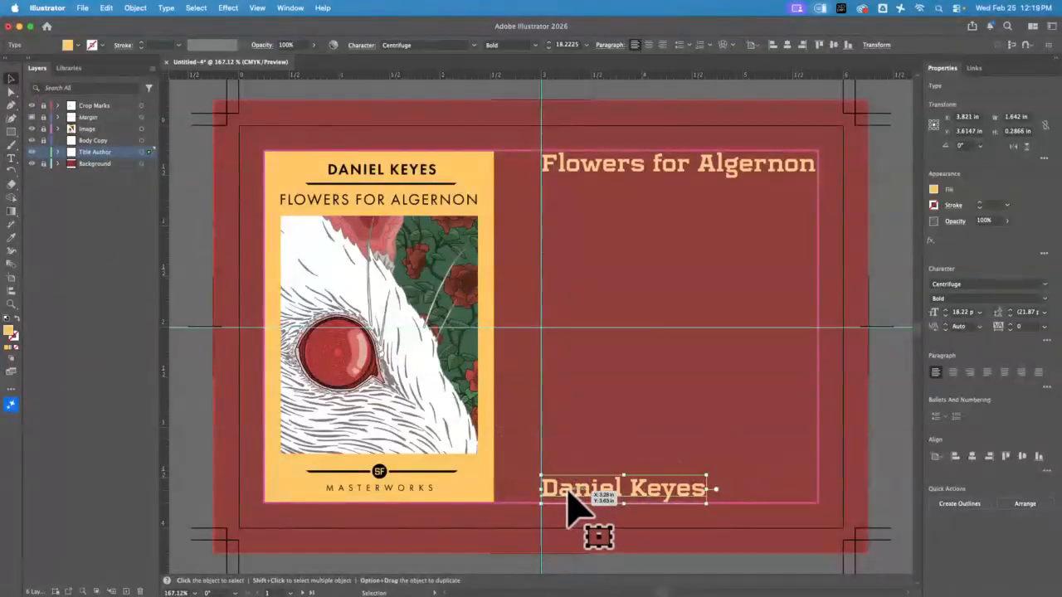
Step: Right-align the author text and move it into the lower-right corner of the margin
click(970, 372)
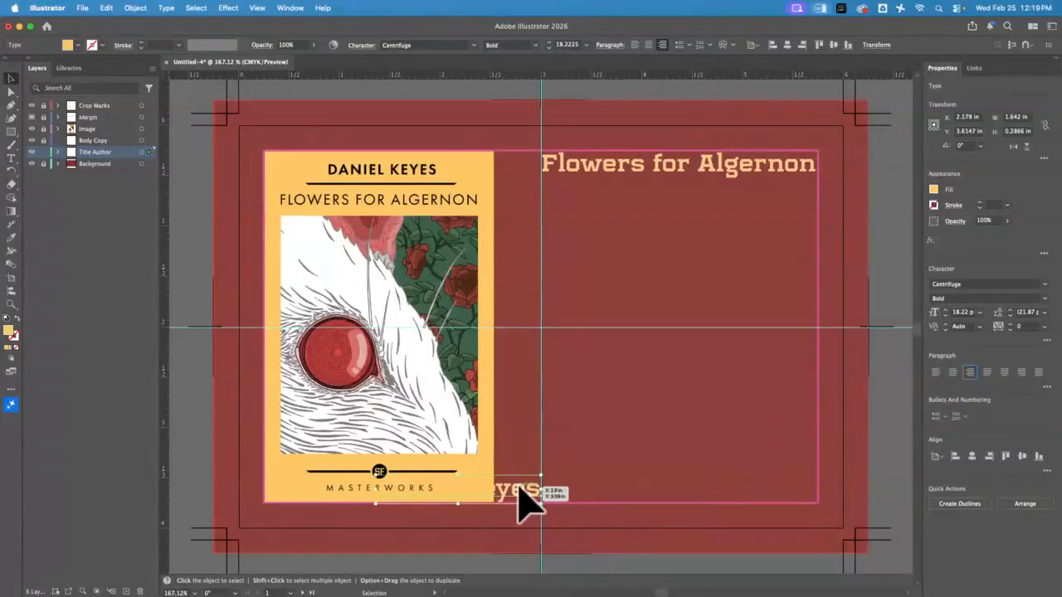
drag(519, 490, 788, 500)
click(754, 455)
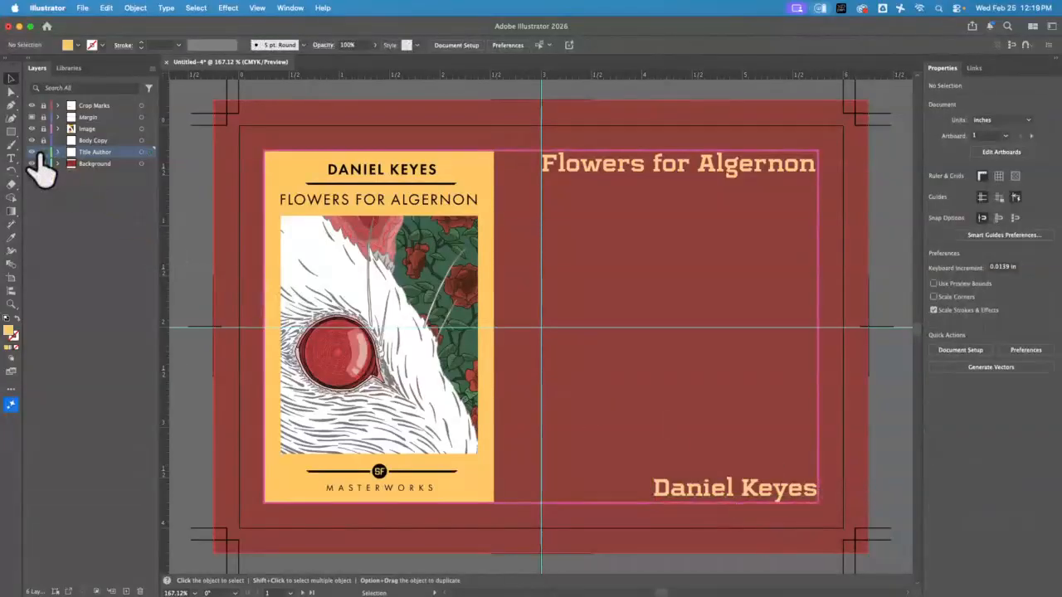
Step: Lock Title Author and, on the Body Copy layer, paste the "progris riport 1 martch 3" excerpt into a text box about 2.73 × 2.76 in below the title
click(83, 141)
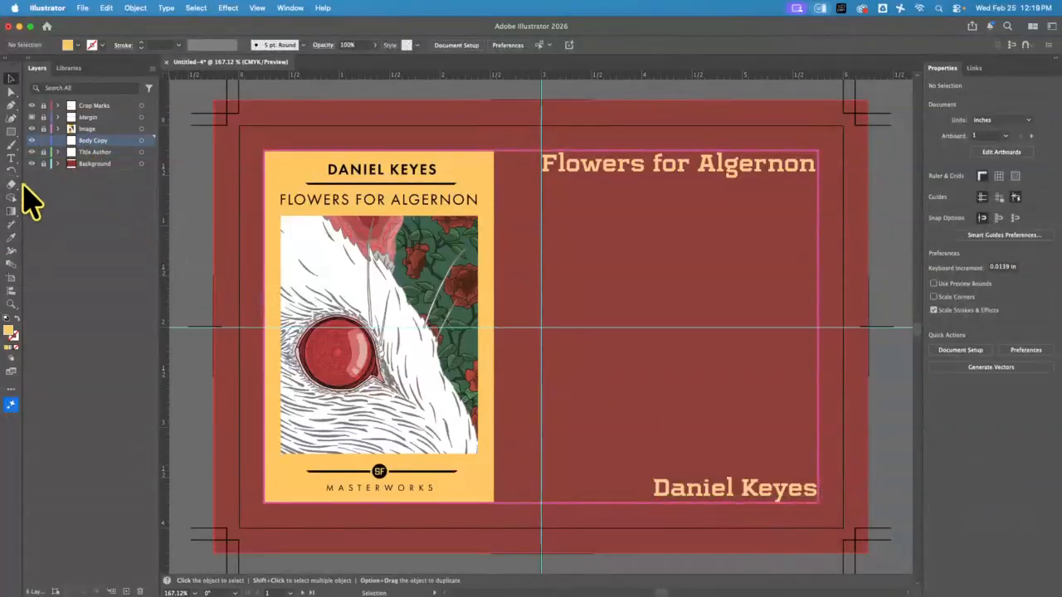
click(10, 159)
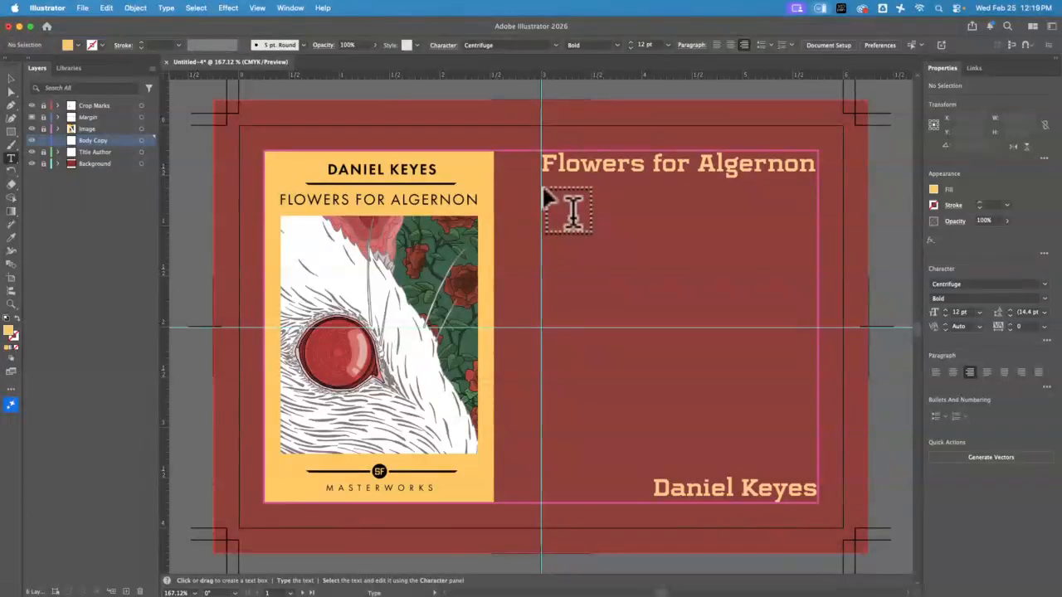
drag(541, 186, 818, 469)
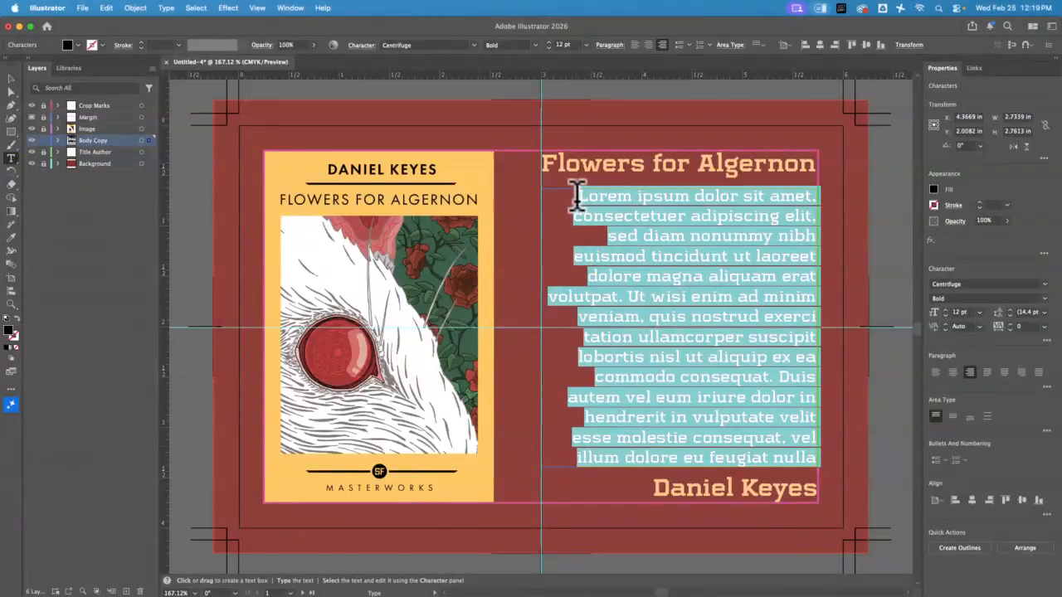
key(super+v)
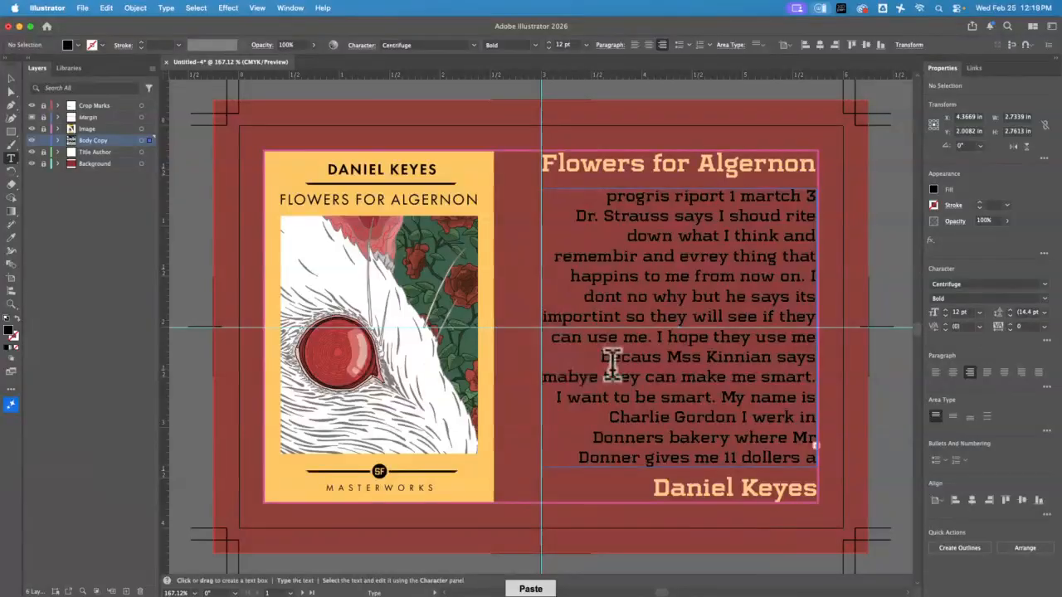
Step: Set the body text's font to Helvetica Neue LT Std 67 Medium Condensed
click(11, 79)
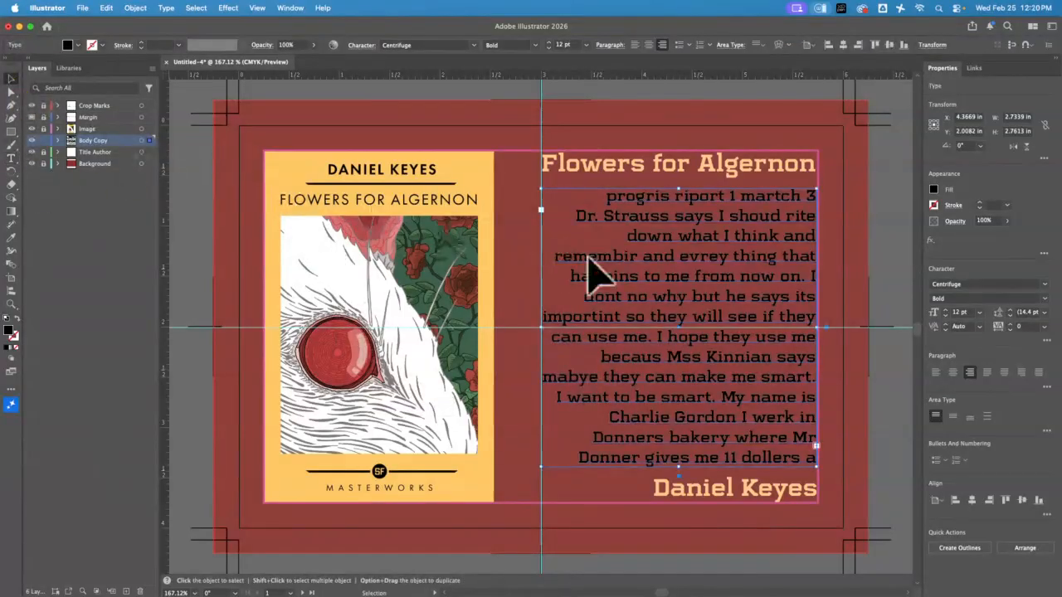
click(475, 46)
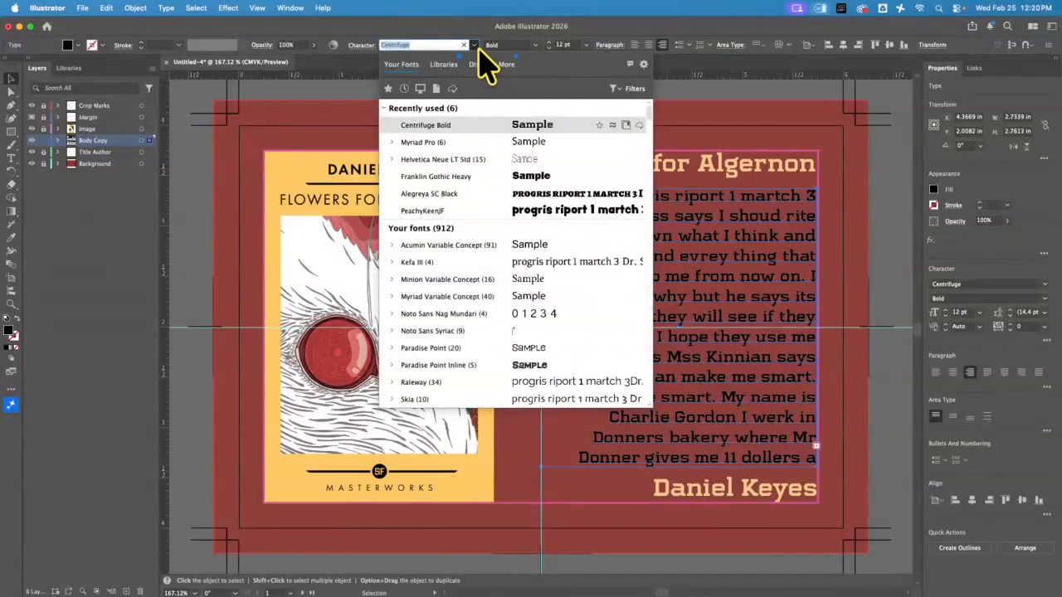
click(393, 160)
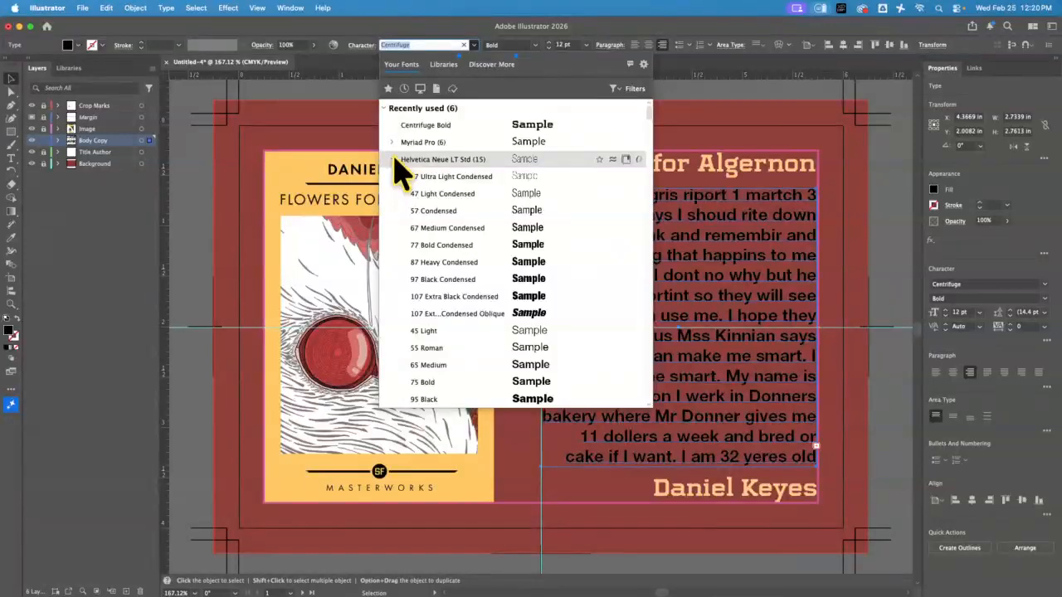
click(440, 228)
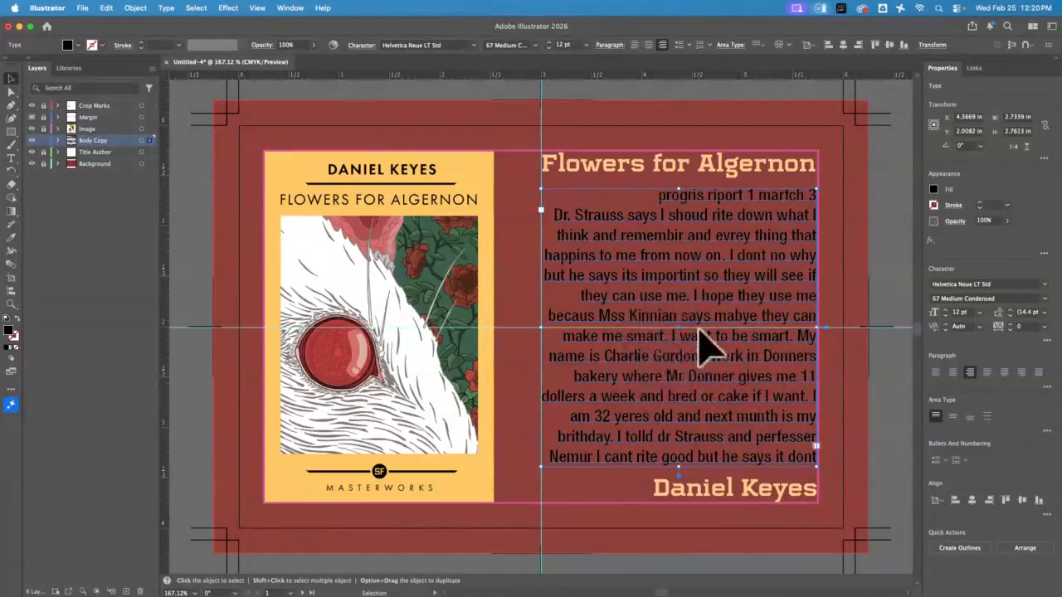
Step: Fill the body text with the white sampled from the animal's fur on the cover
click(11, 238)
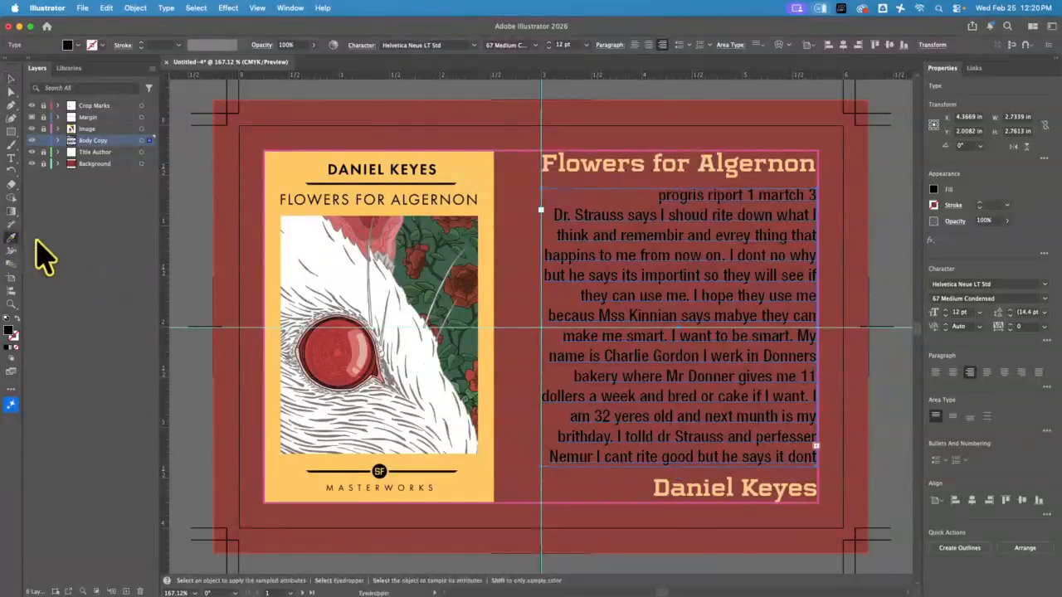
click(334, 249)
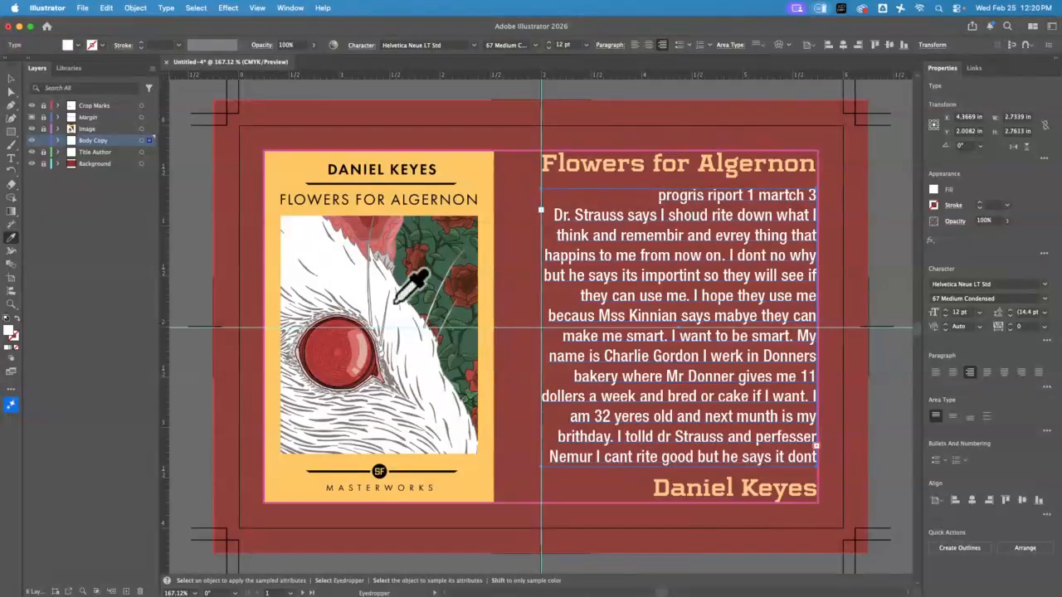
key(v)
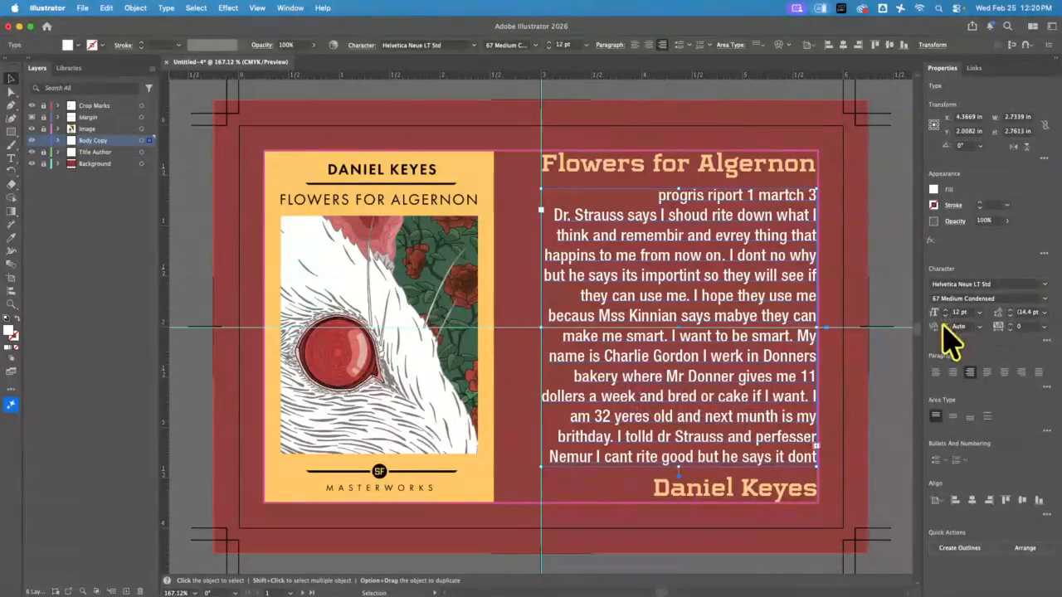
Step: Left-align the body text and set its font size to 9 pt
click(936, 373)
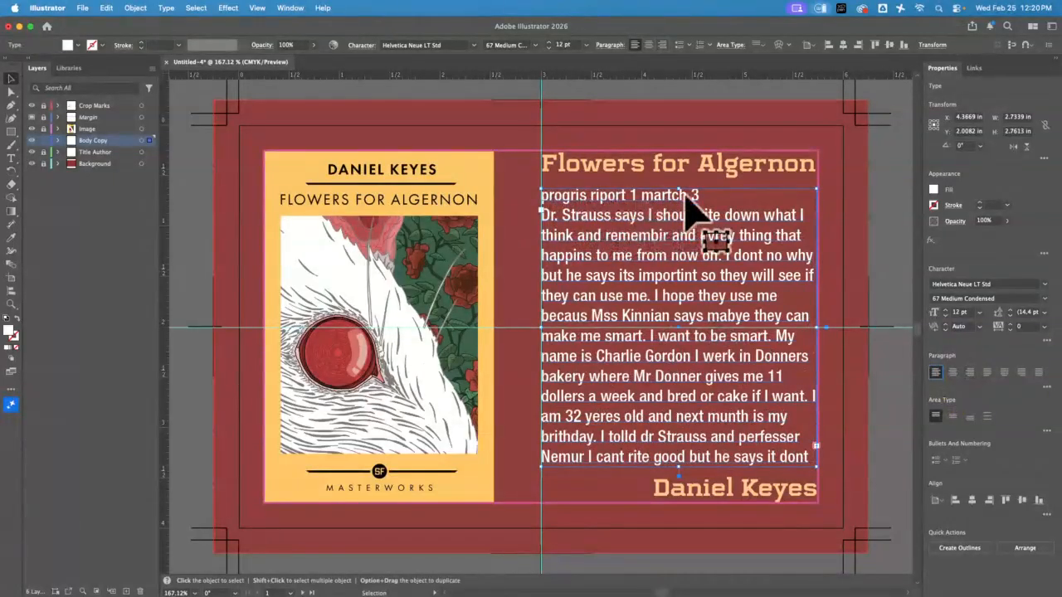
click(946, 316)
click(946, 316)
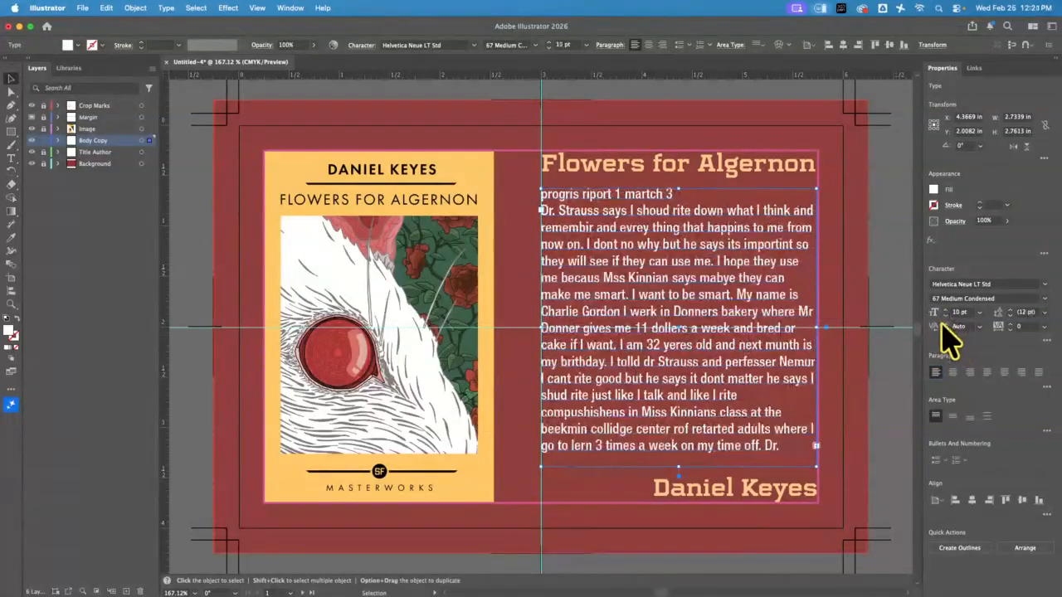
click(945, 316)
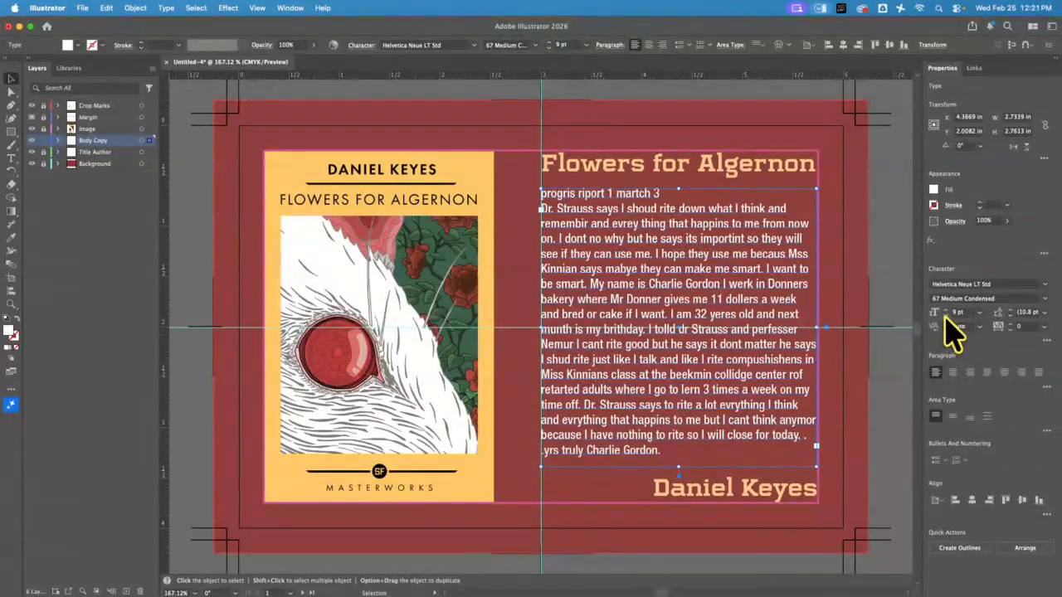
click(871, 315)
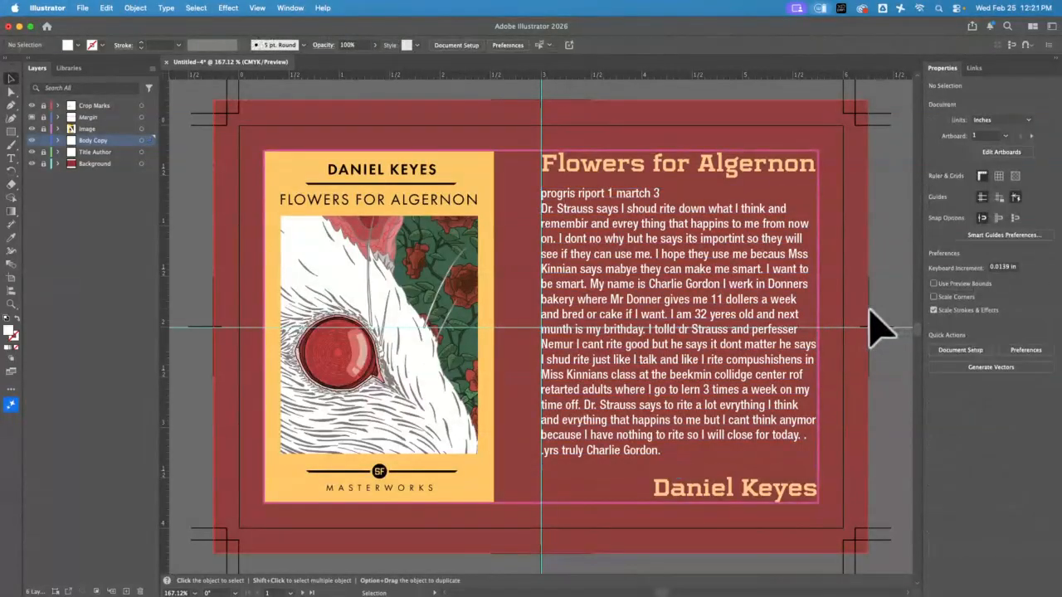
Step: Set the body text's first line, "progris riport 1 martch 3", to 77 Bold Condensed and add a blank line below it
click(662, 348)
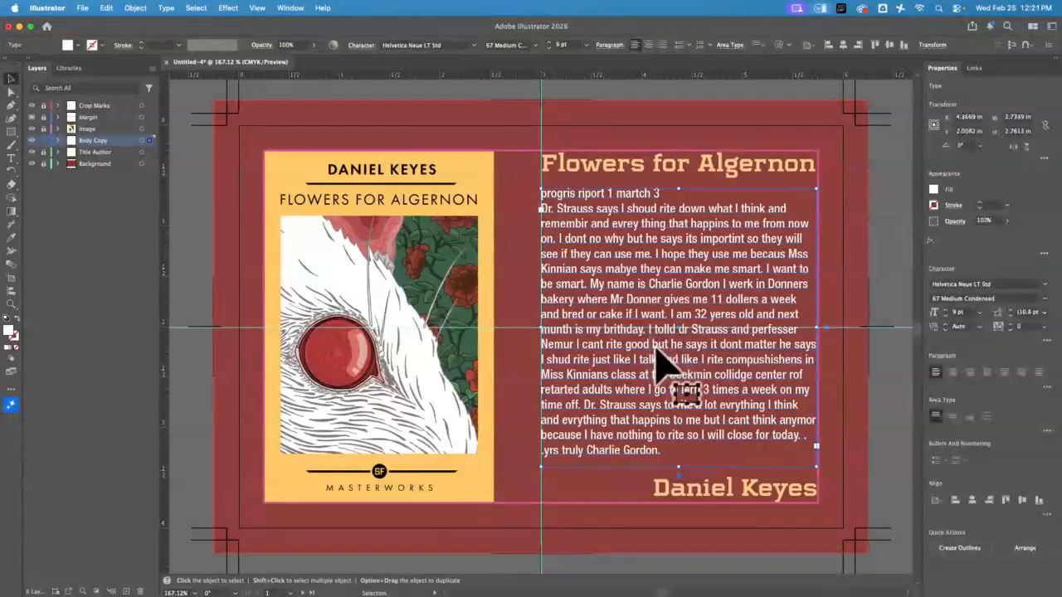
click(11, 158)
triple_click(552, 193)
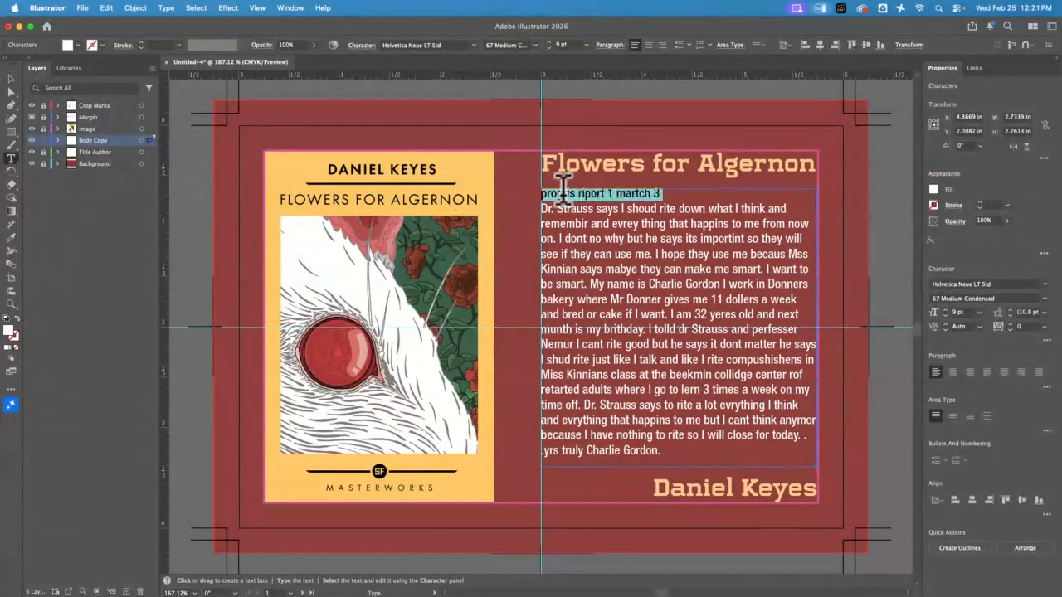
click(535, 45)
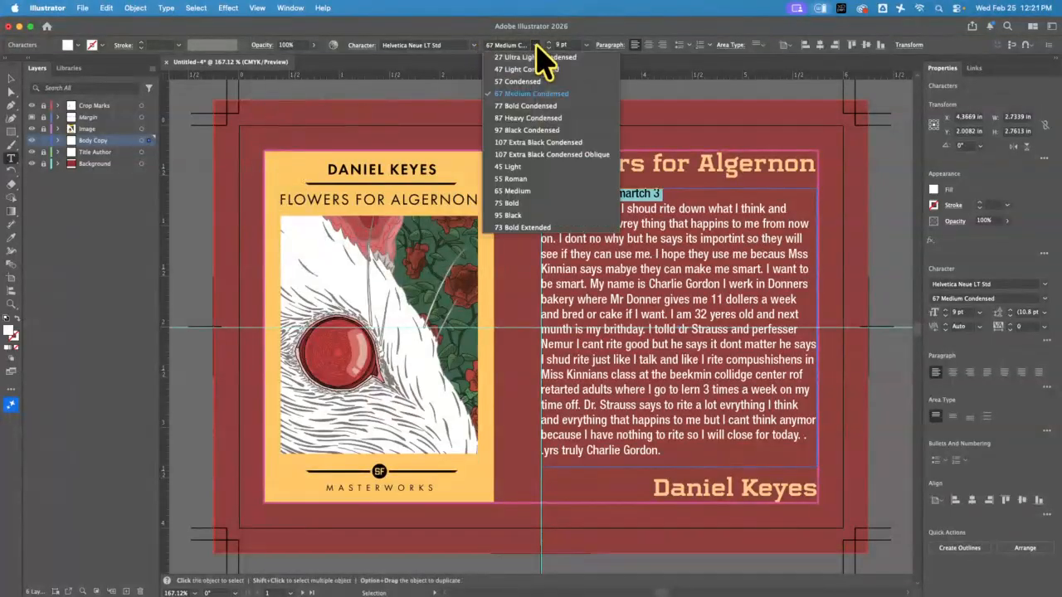
click(541, 108)
click(590, 283)
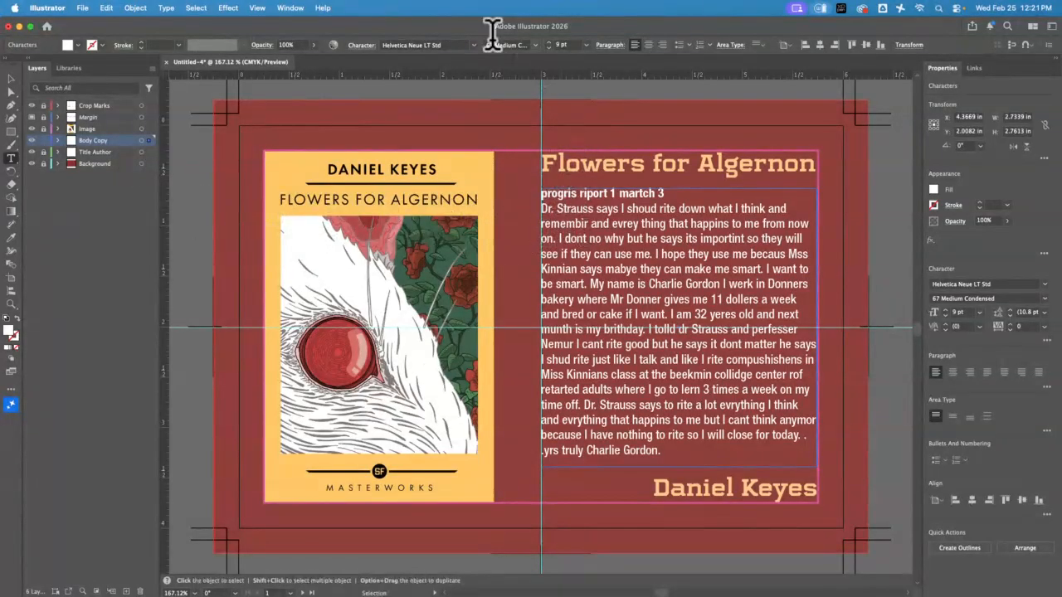
key(Return)
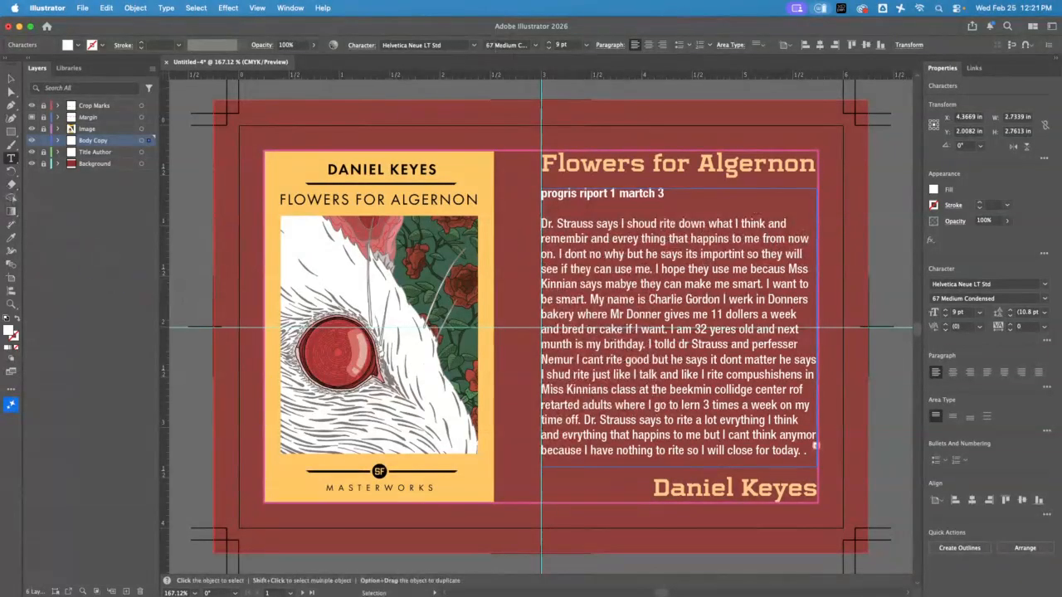
Step: Set the font size of the whole body text block to 8.5 pt
click(11, 77)
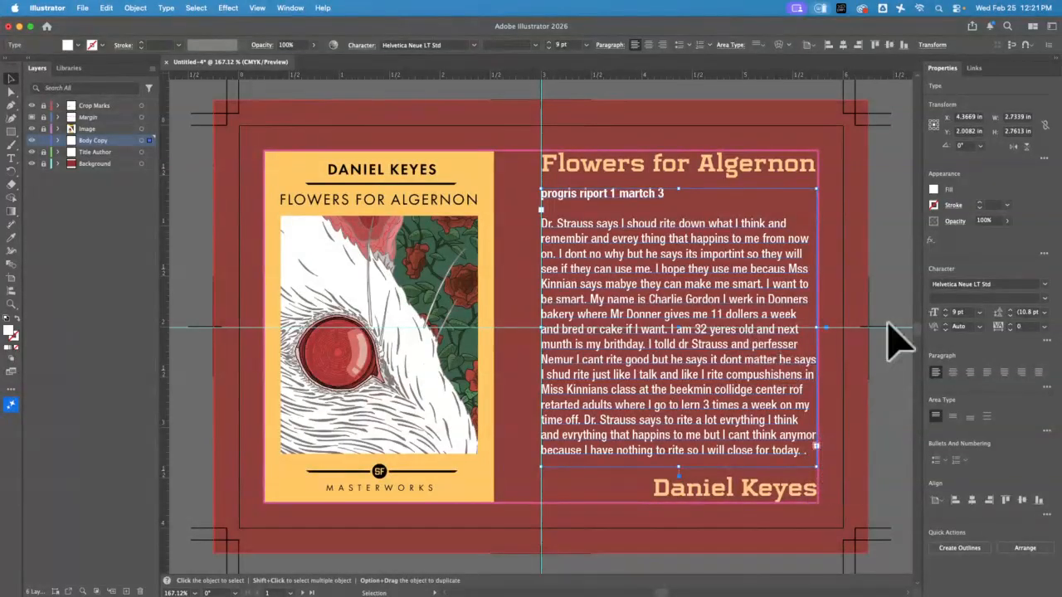
click(945, 316)
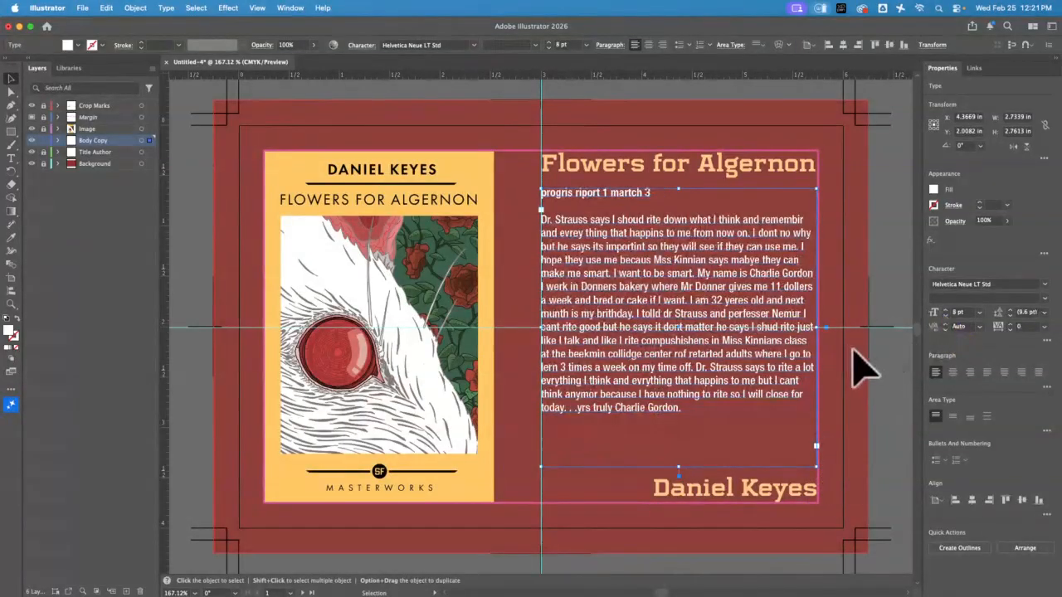
click(967, 313)
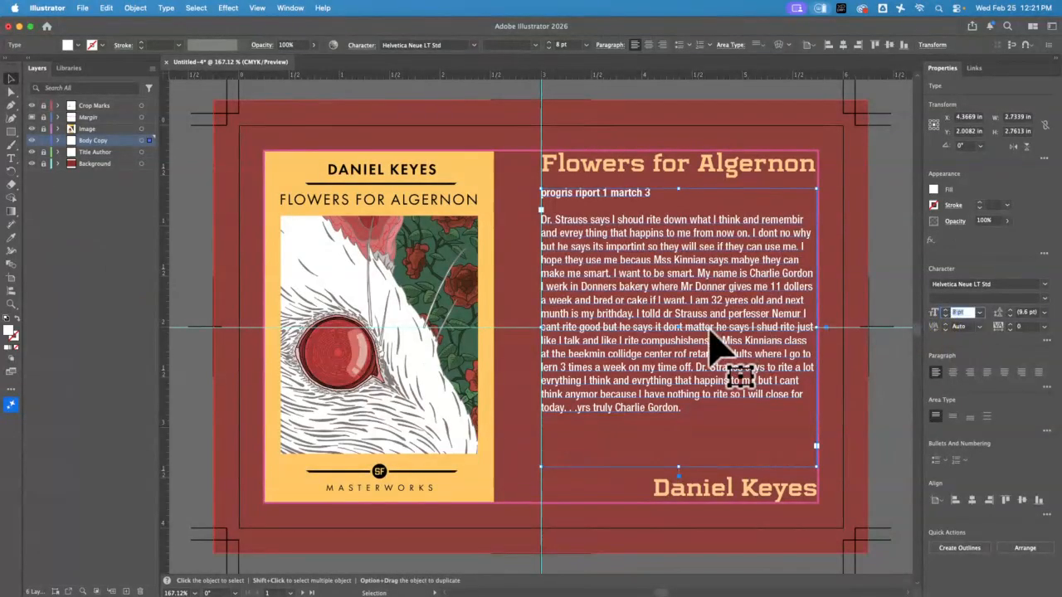
text(8.5)
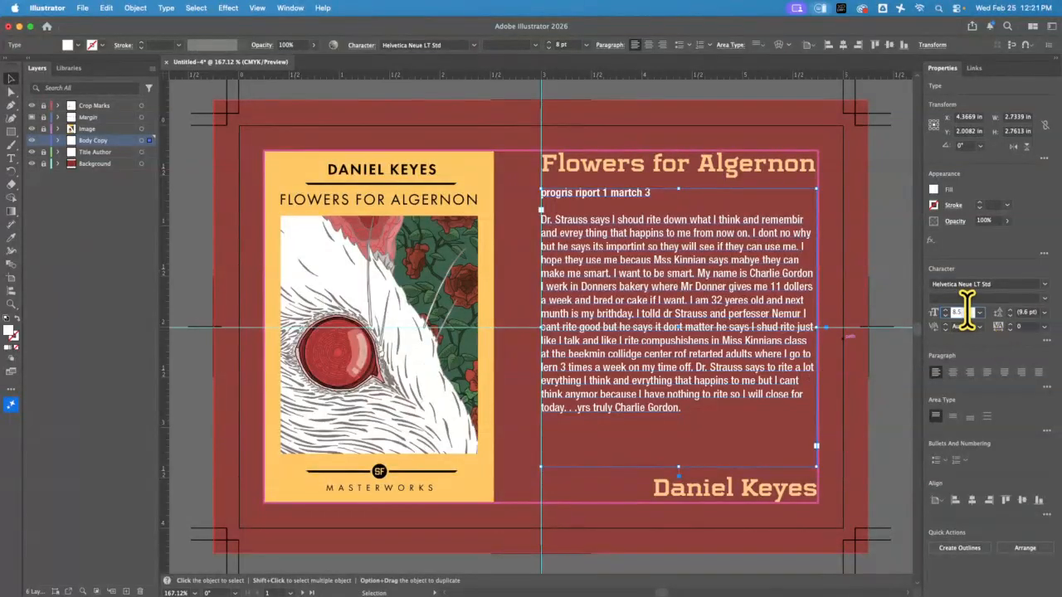
key(Return)
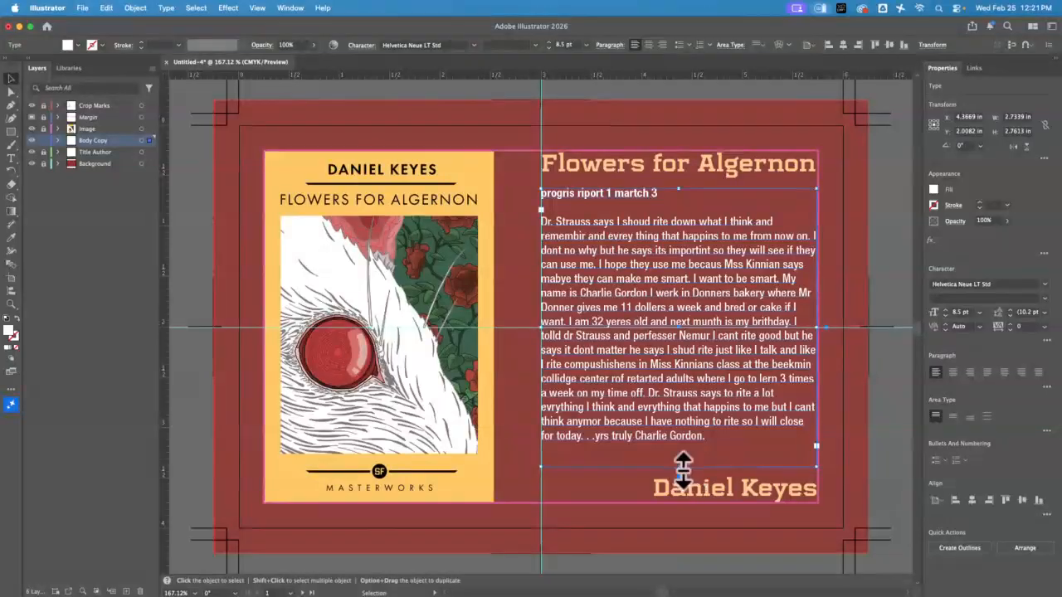
Step: Shorten the body text frame to about 2.55 in high and centre it vertically between the title and the author name
drag(683, 466, 683, 446)
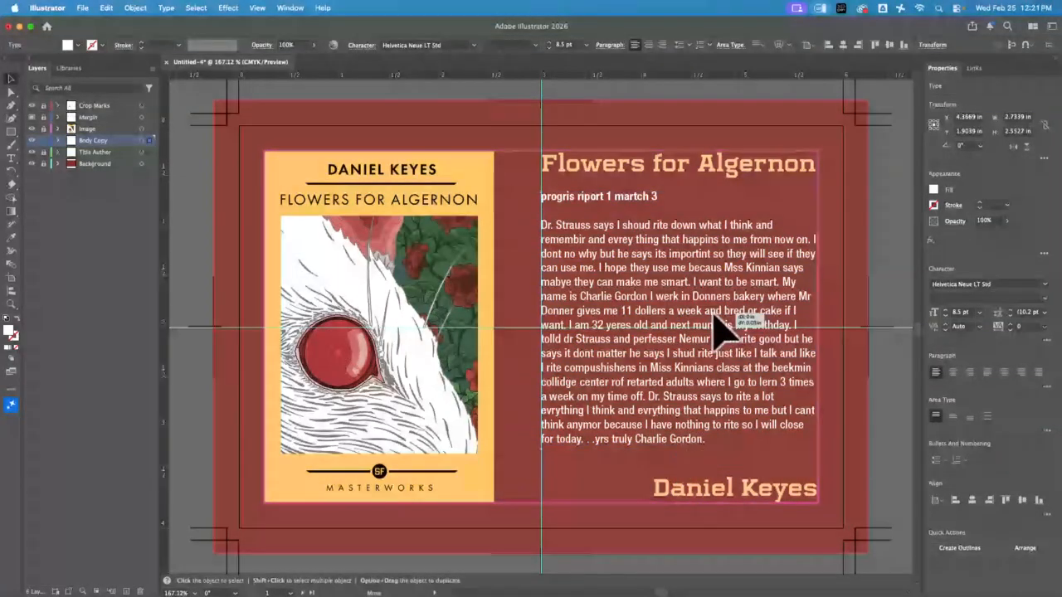
click(896, 287)
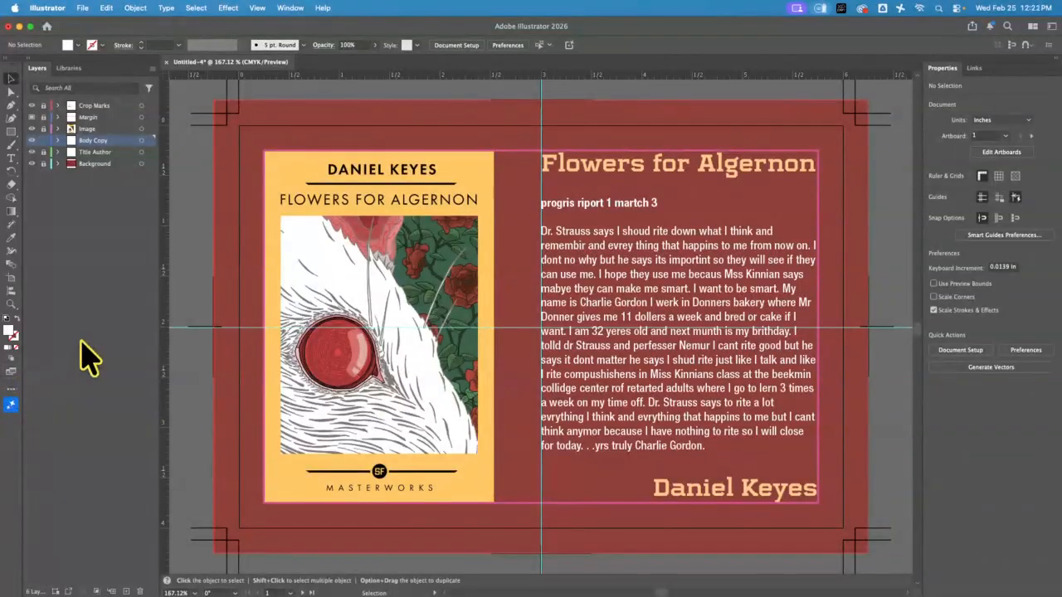
Step: Preview the finished first artboard with the guides hidden, and show the guides again
key(super+apostrophe)
key(super+apostrophe)
key(super+semicolon)
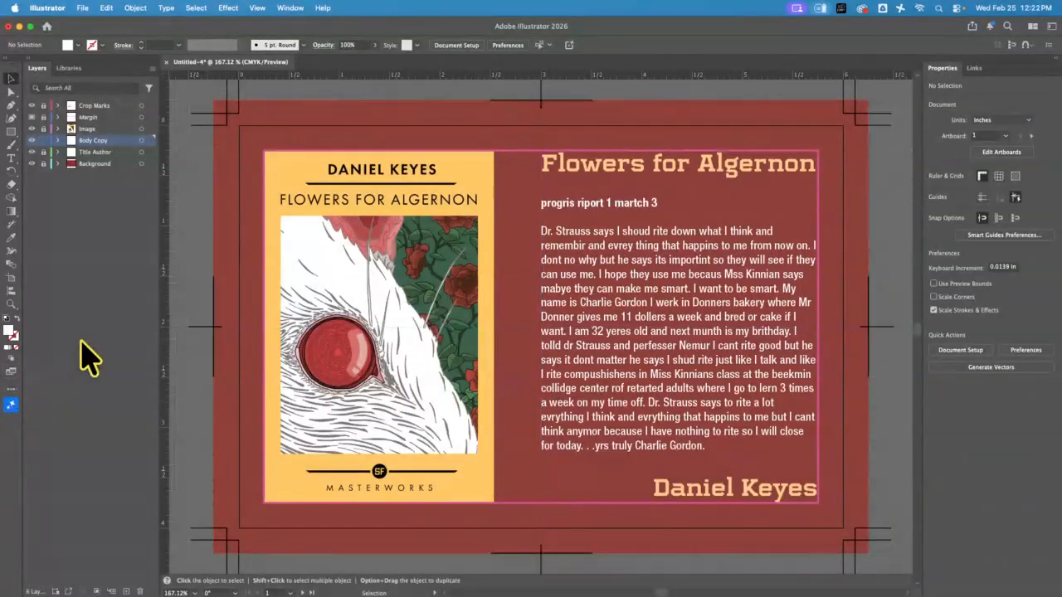
key(super+semicolon)
key(super+semicolon)
key(super+semicolon)
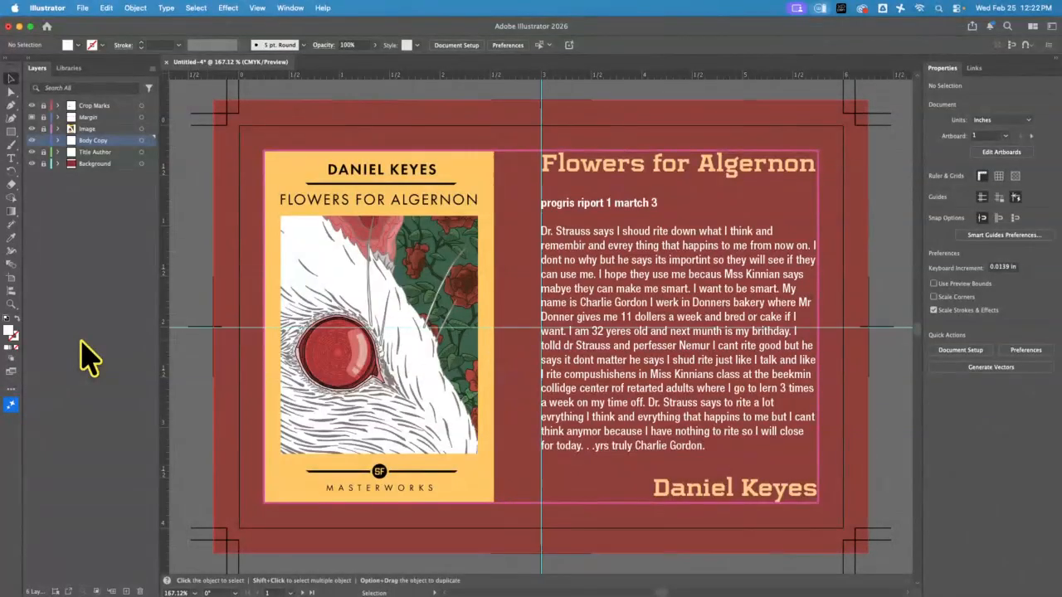
Step: Unlock the Image, Title Author and Background layers and duplicate the whole first layout onto Artboard 2
key(super+minus)
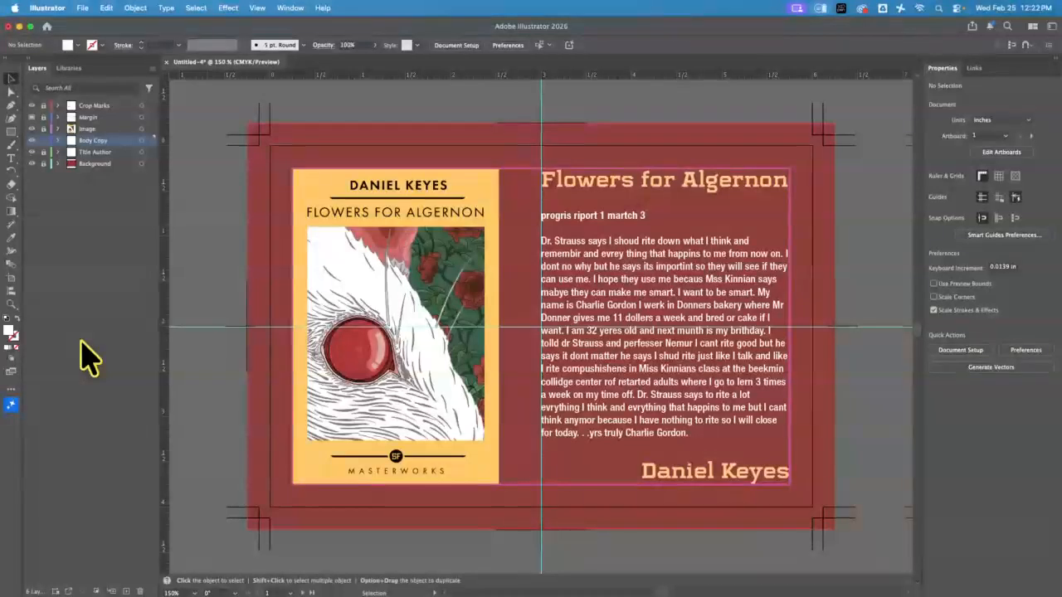
key(super+minus)
key(super+minus)
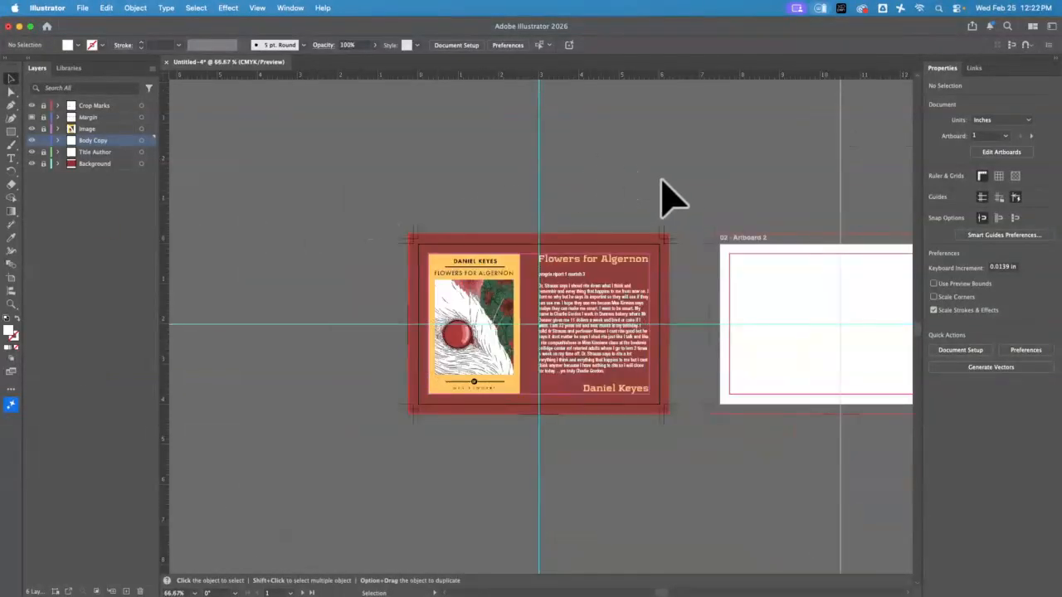
drag(671, 180, 479, 147)
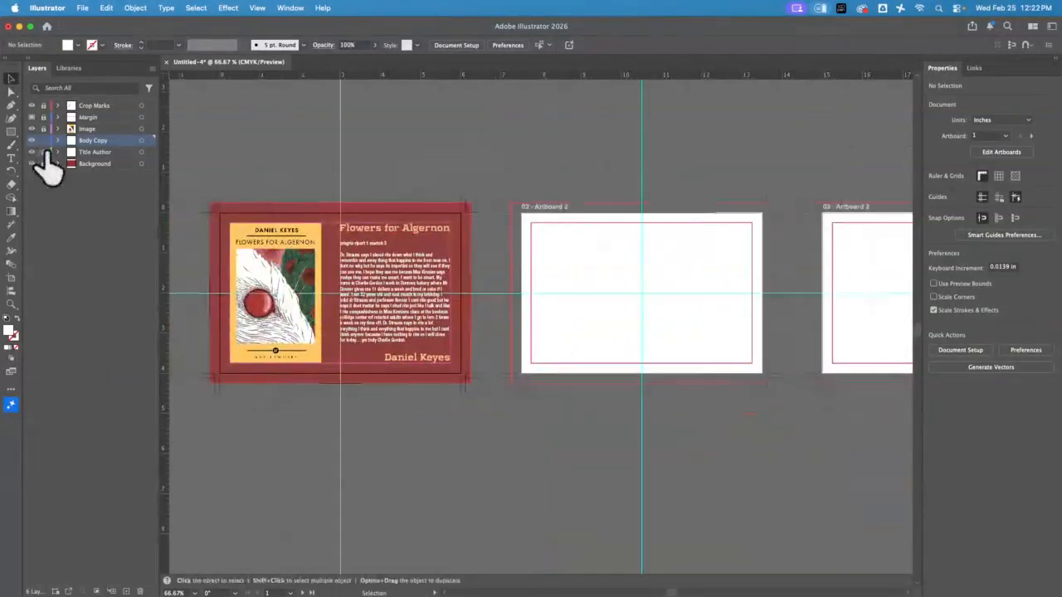
drag(44, 164, 44, 129)
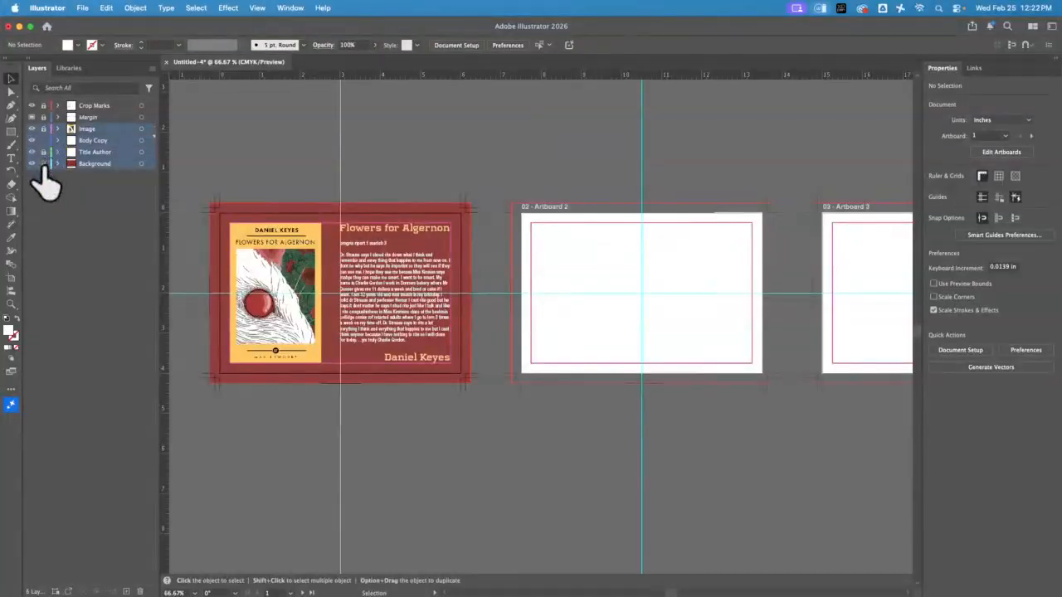
drag(42, 166, 44, 131)
key(super+a)
drag(394, 336, 697, 358)
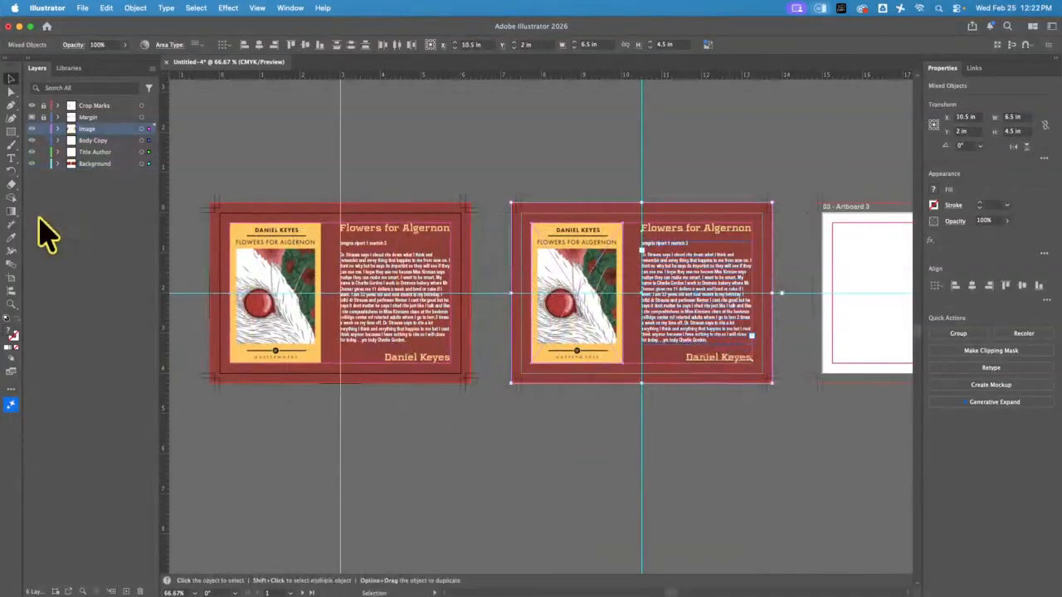
Step: Fill the background rectangle on Artboard 2 with the yellow sampled from the book cover's border
click(44, 164)
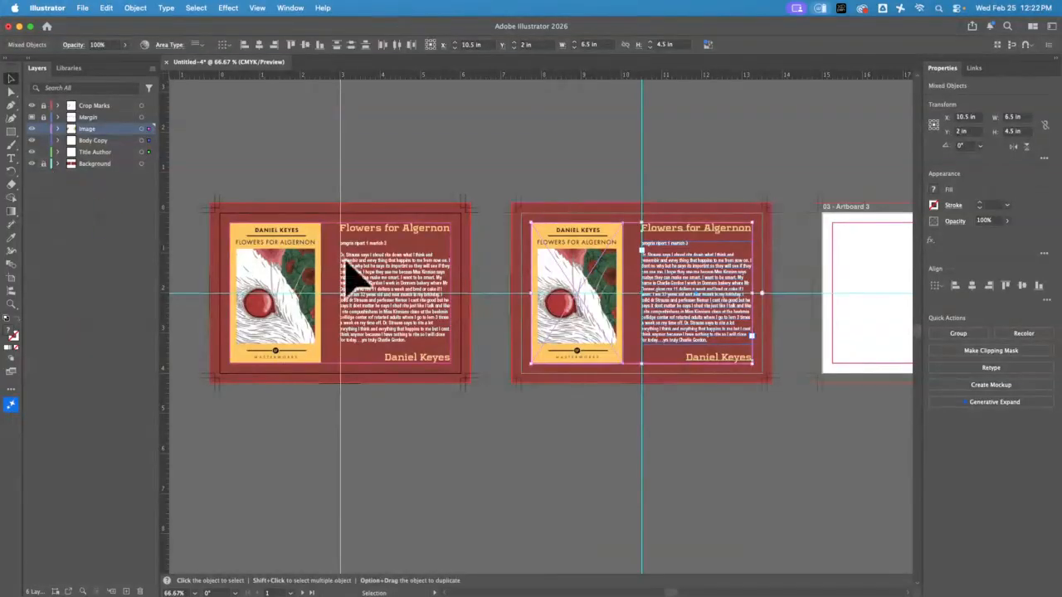
click(631, 220)
click(11, 304)
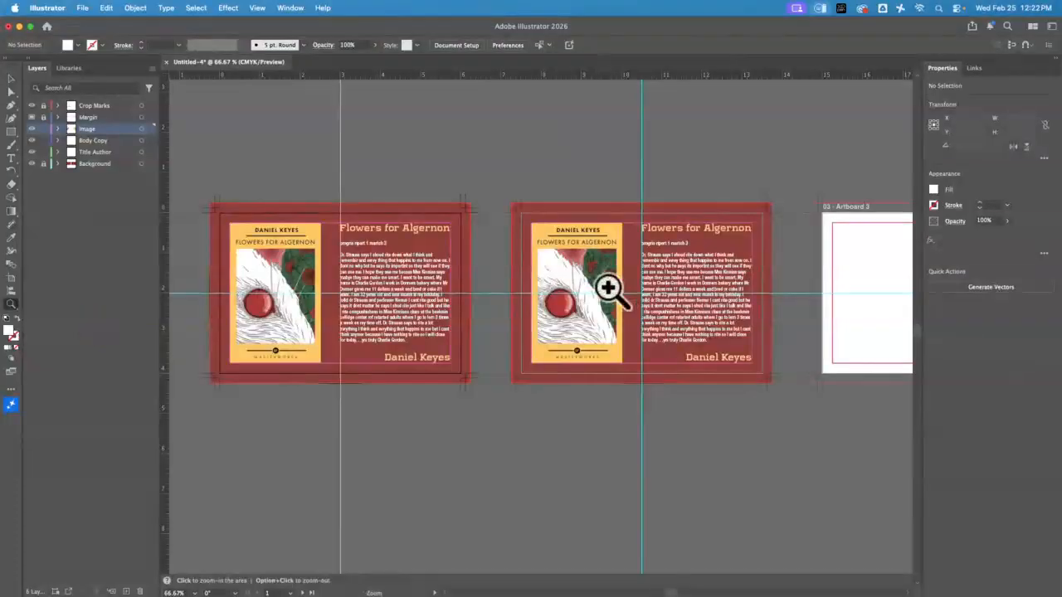
drag(608, 288, 566, 334)
key(space)
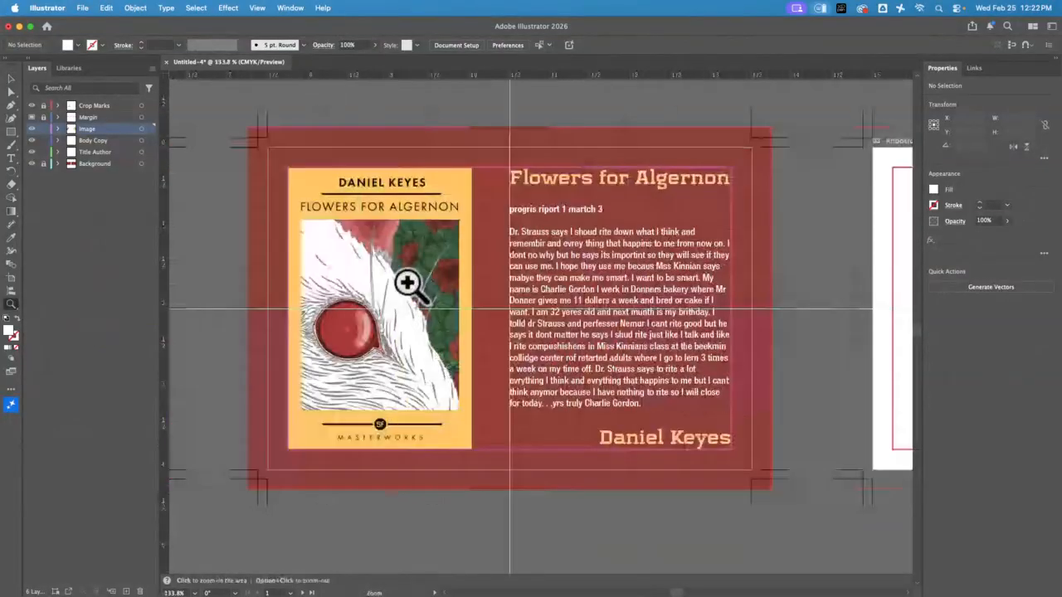
click(11, 79)
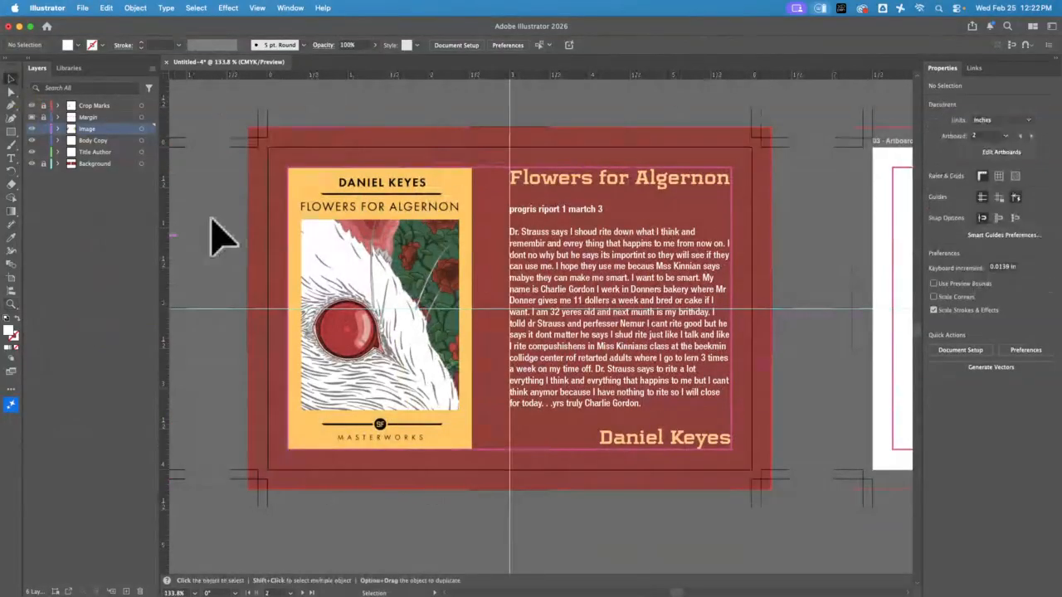
click(44, 164)
click(257, 176)
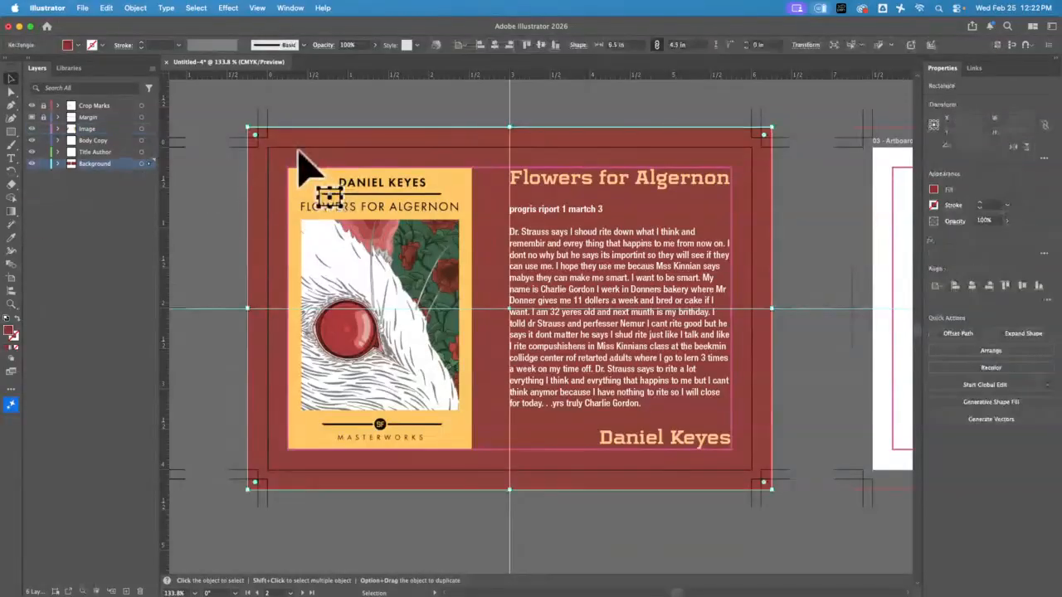
click(10, 236)
click(306, 187)
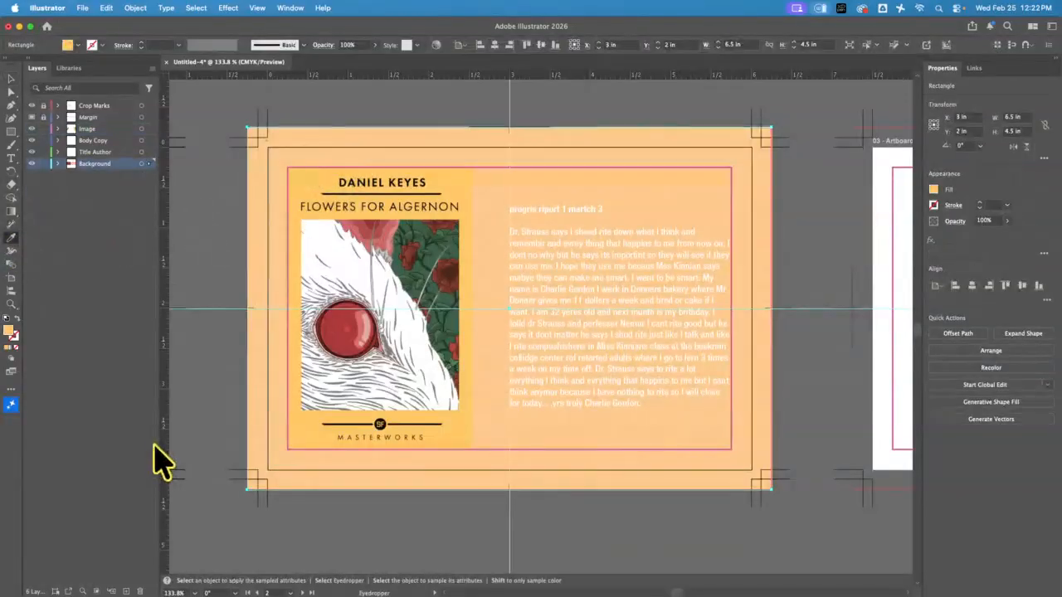
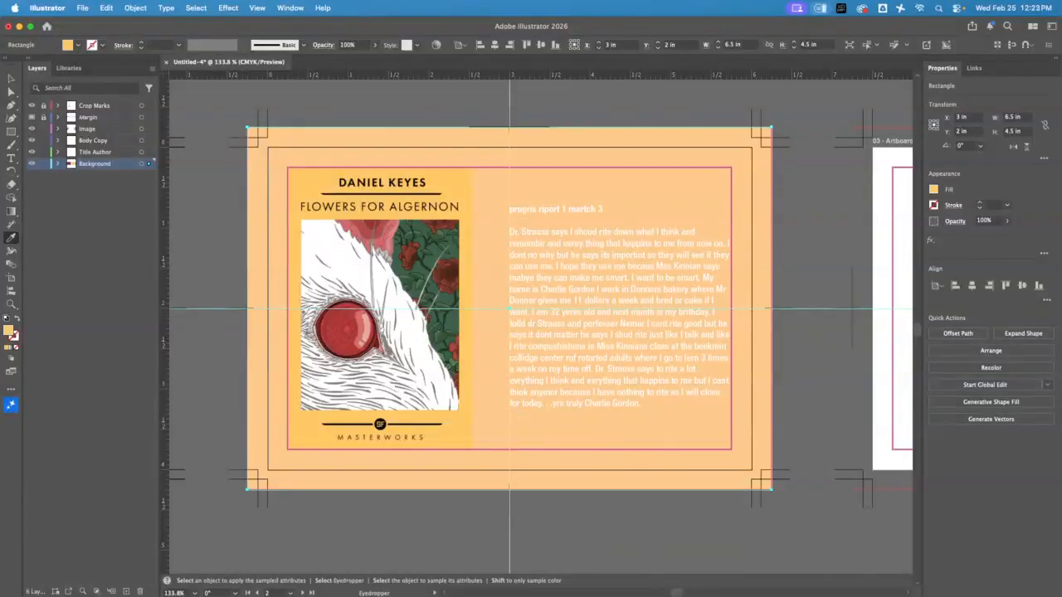
Step: Compare the sampled background color with the cover's yellow up close and change the document color mode to RGB Color
click(11, 304)
drag(467, 221, 663, 358)
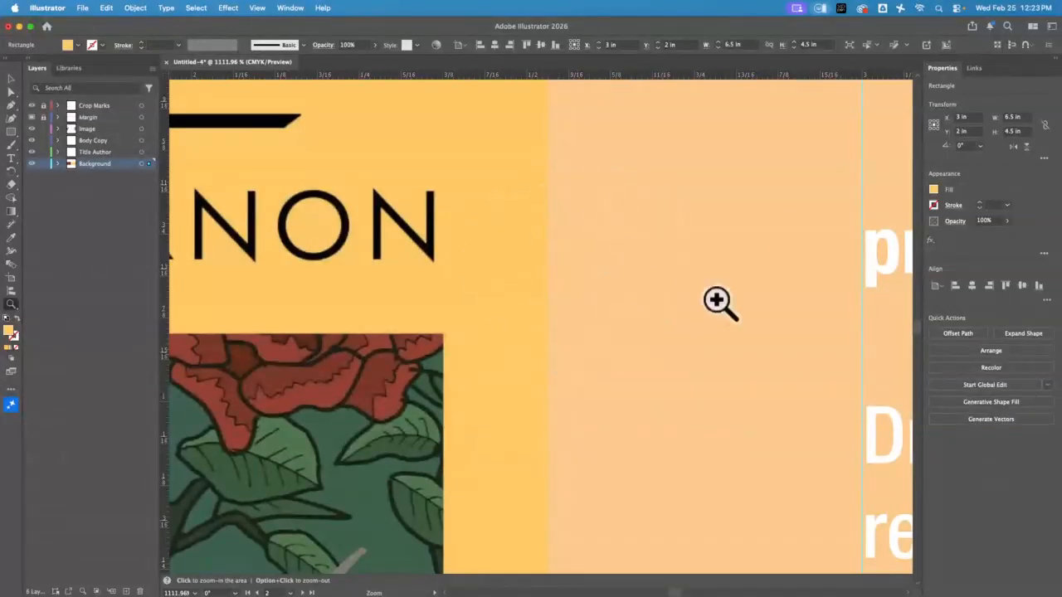
key(super+0)
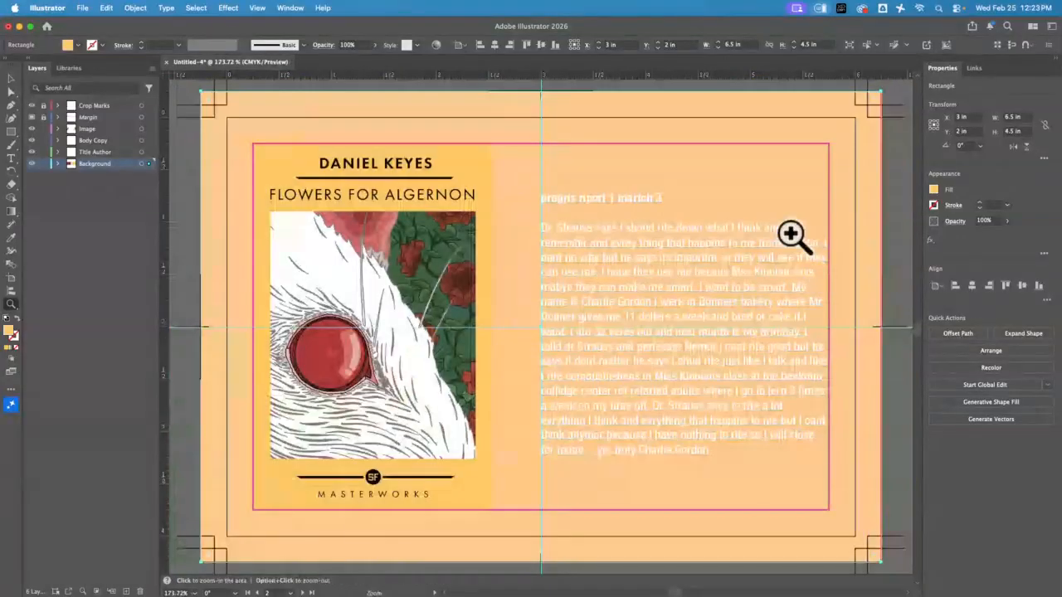
click(82, 7)
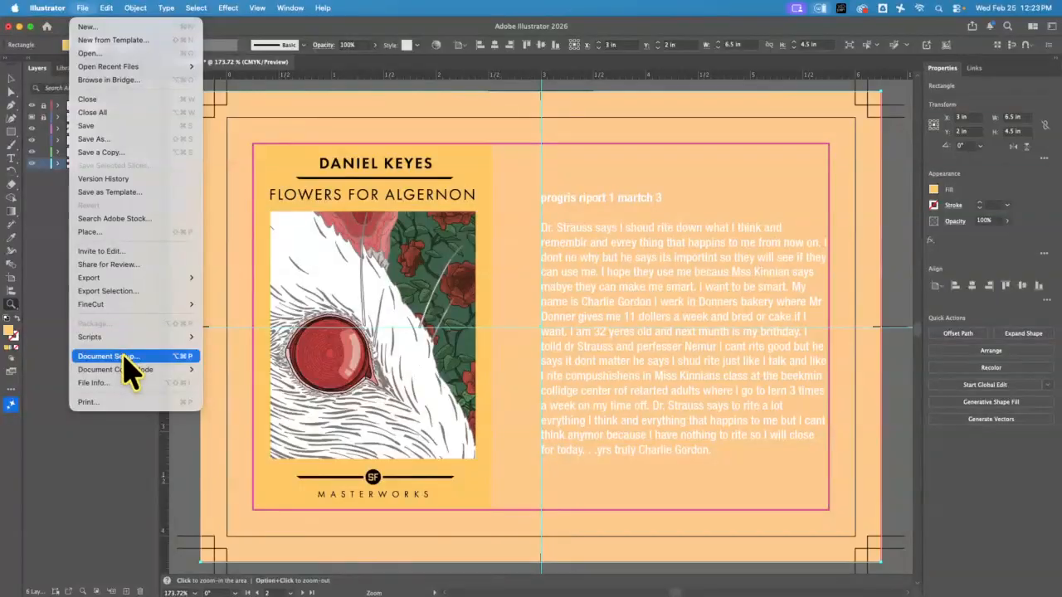
mouse_move(152, 371)
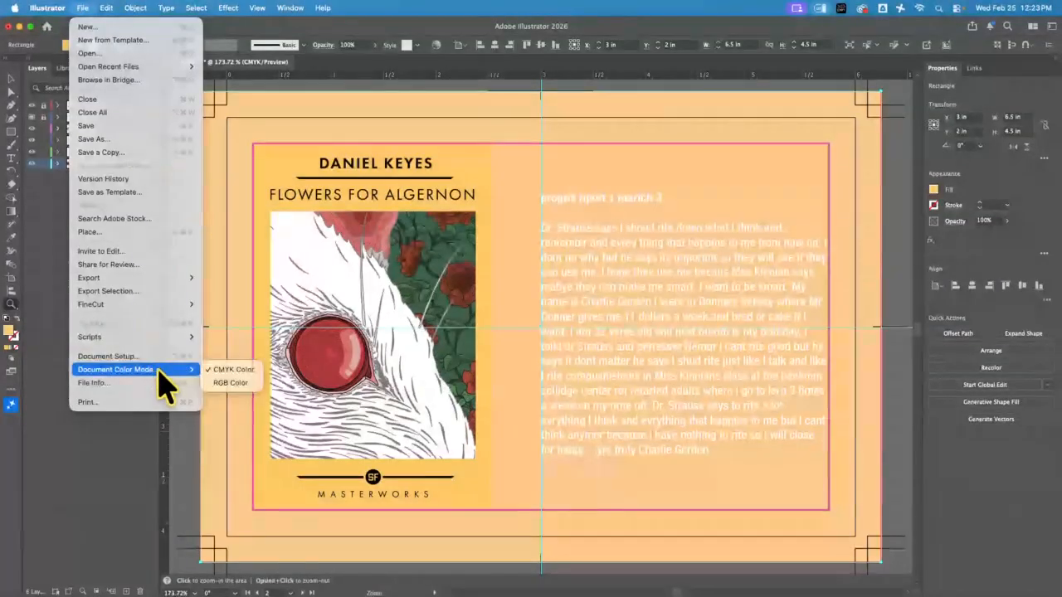
click(237, 386)
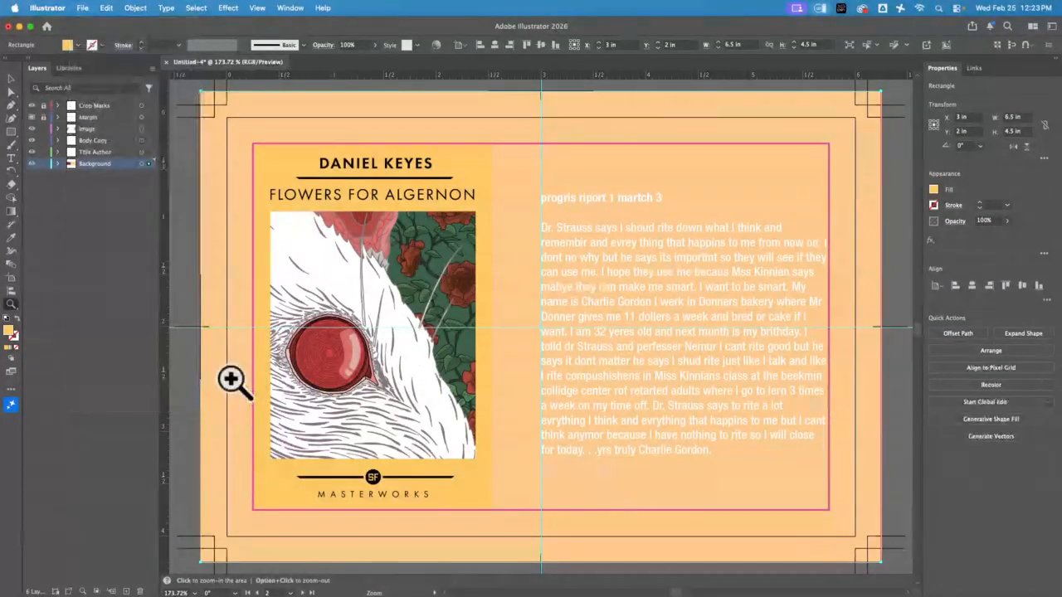
Step: Fill the background rectangle on Artboard 2 with the dark green sampled from the cover's foliage, and deselect it
click(13, 78)
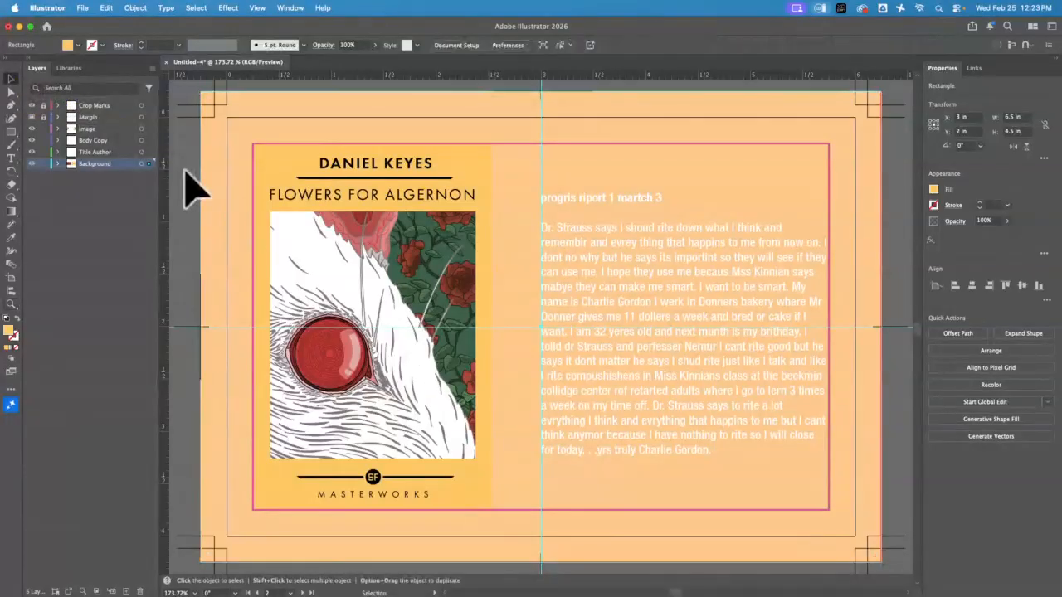
click(11, 237)
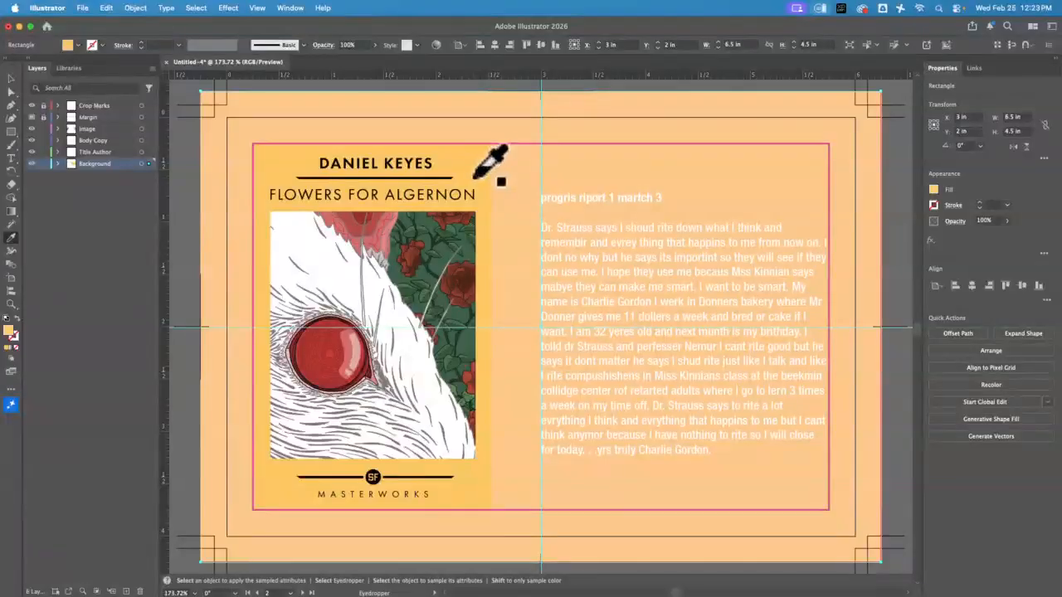
click(934, 191)
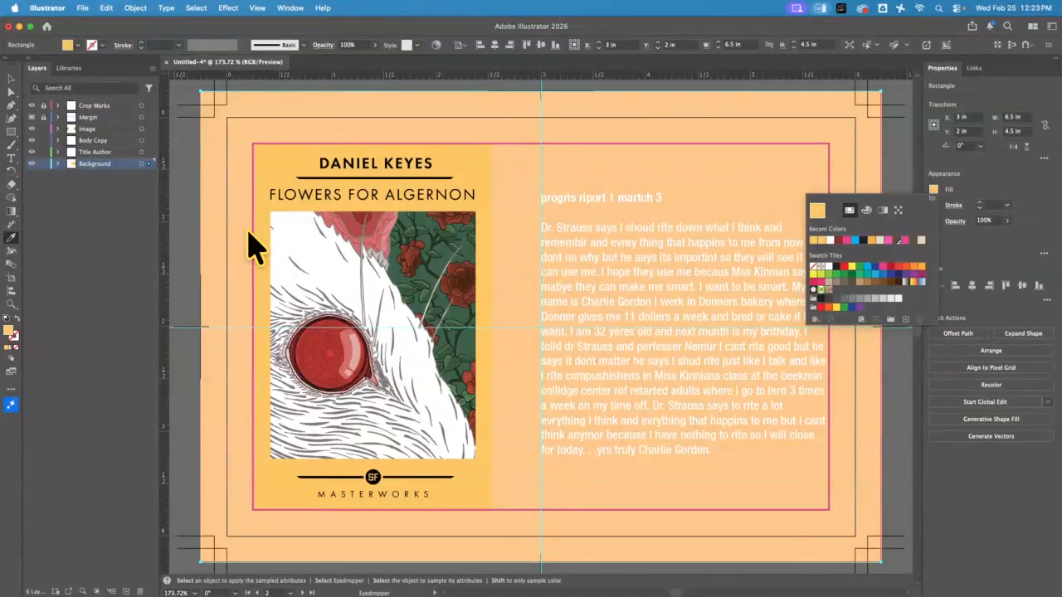
click(184, 179)
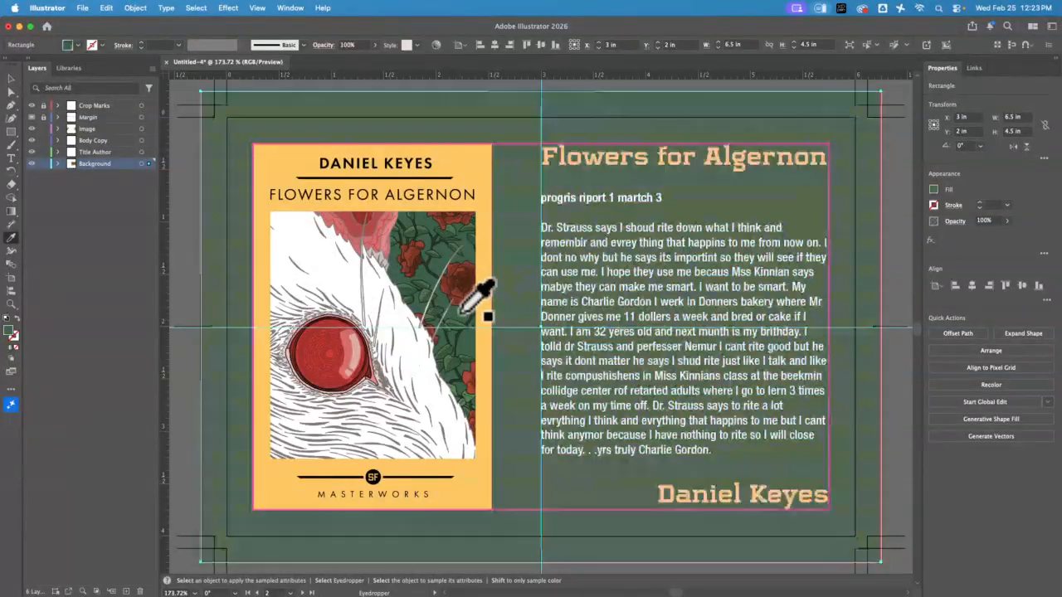
click(466, 313)
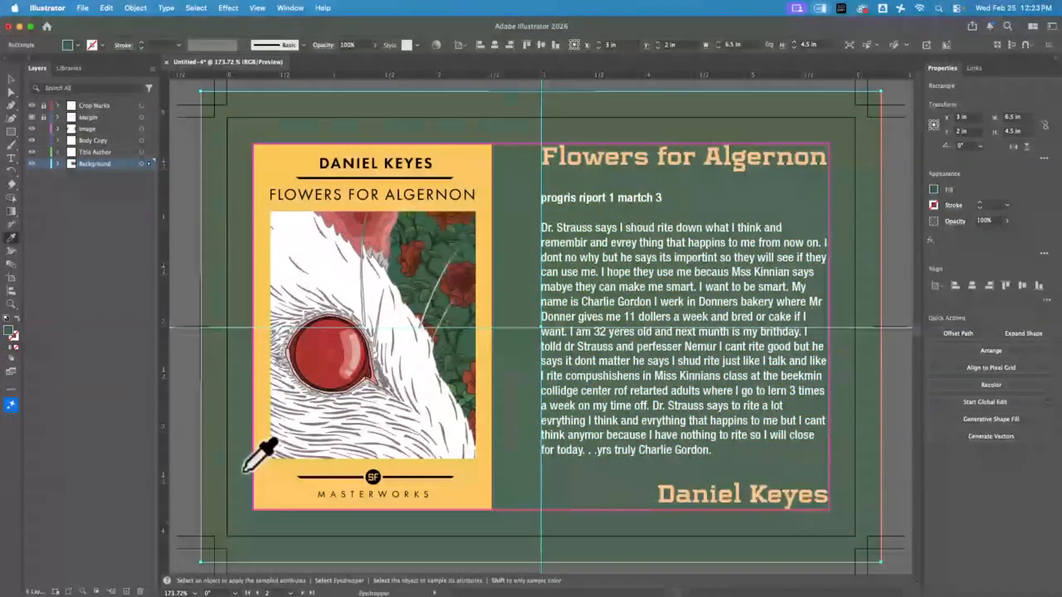
key(v)
click(13, 80)
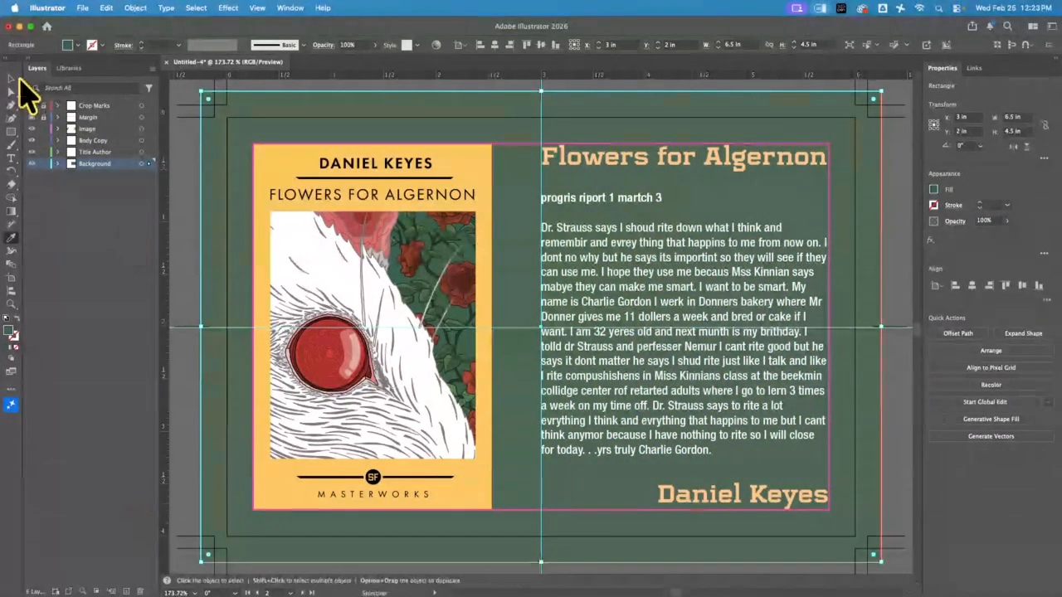
click(180, 227)
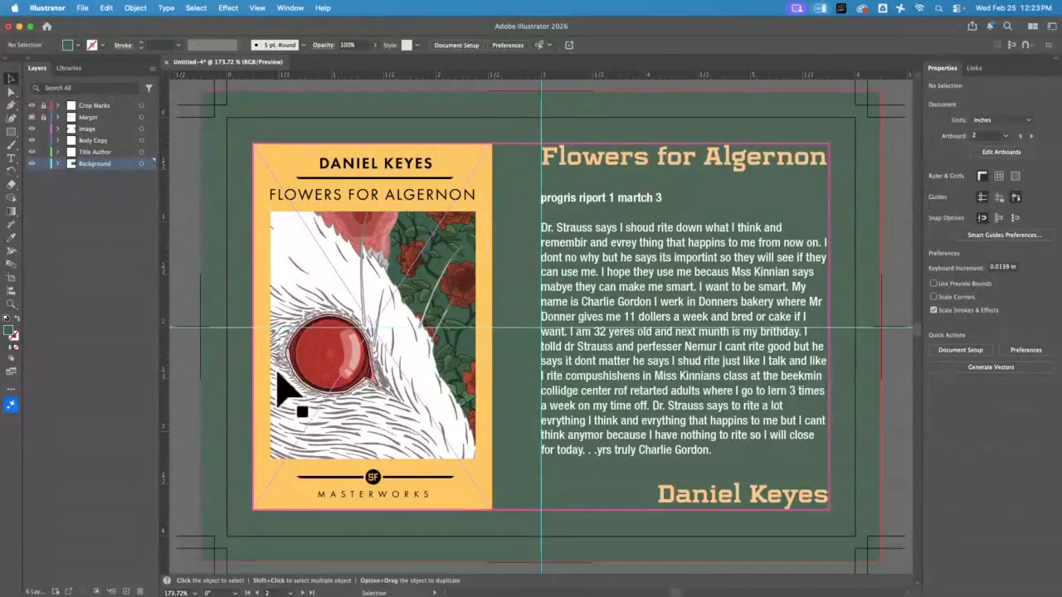
Step: Scale the cover image on Artboard 2 to about 1.14 × 1.75 in and place it in the margin's top-left corner
click(434, 299)
drag(490, 146, 373, 329)
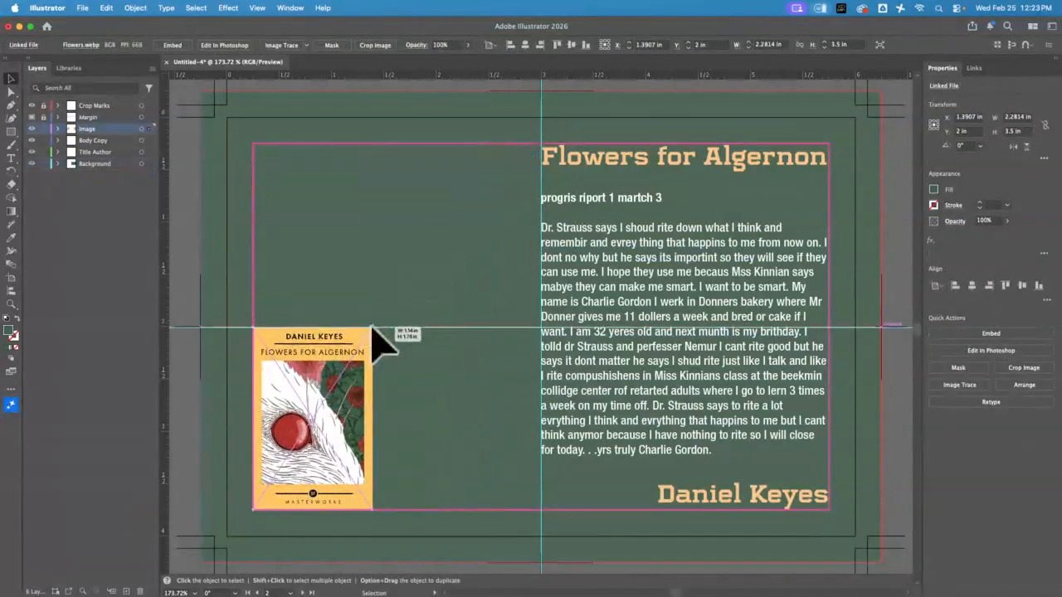
drag(317, 429, 317, 244)
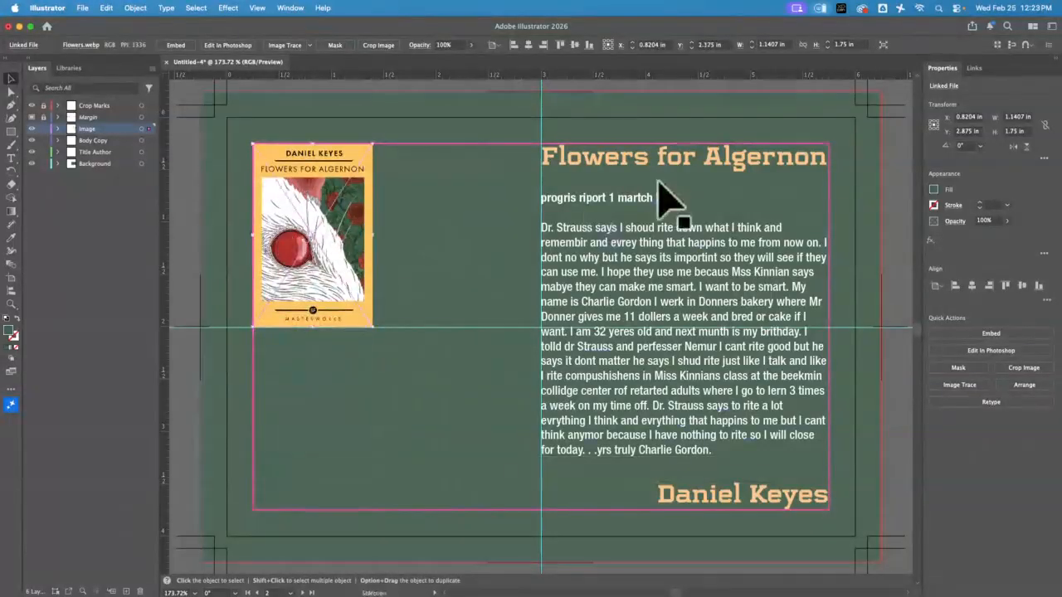
Step: Move the title beside the cover's top edge and place the author name directly beneath it, left edges aligned
drag(653, 163, 502, 162)
drag(709, 496, 448, 192)
Step: Widen the body text frame to span both side margins, shorten it to about 1.42 in and place it along the bottom margin
drag(617, 325, 614, 359)
drag(543, 386, 253, 365)
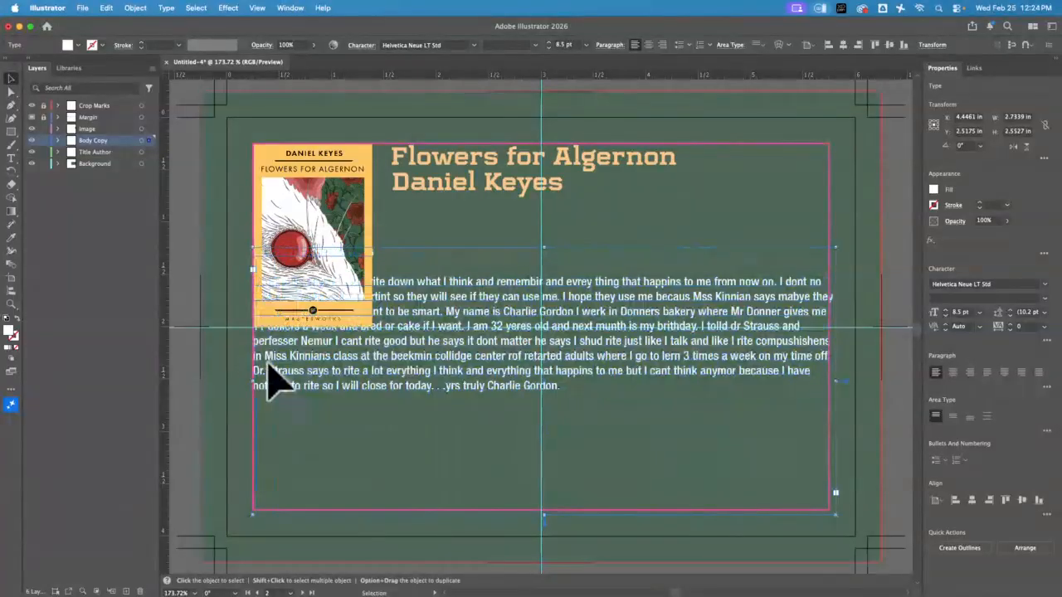
drag(549, 519, 571, 401)
drag(588, 352, 591, 481)
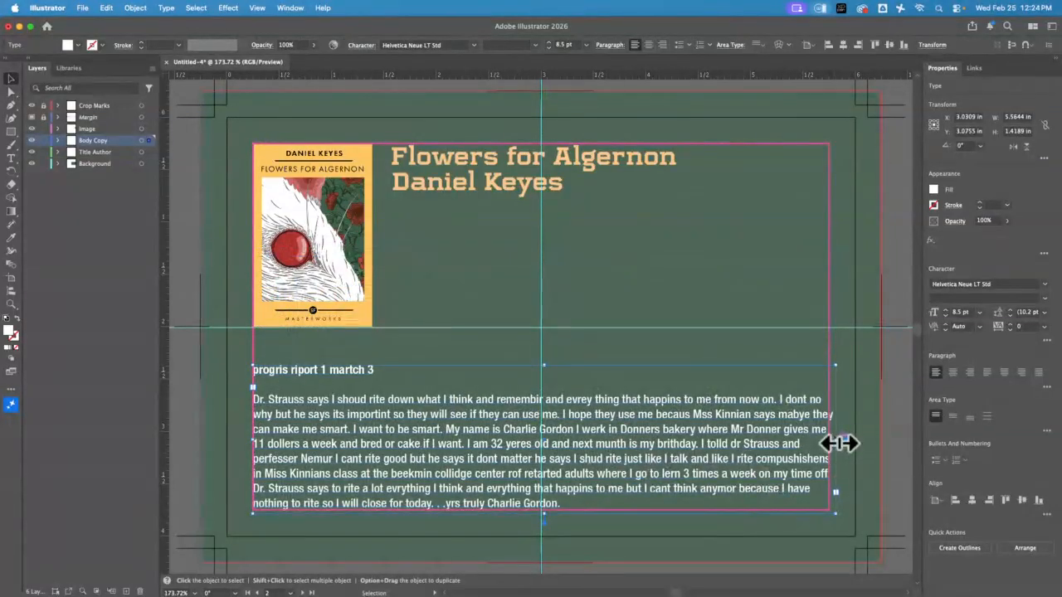
drag(836, 442, 829, 442)
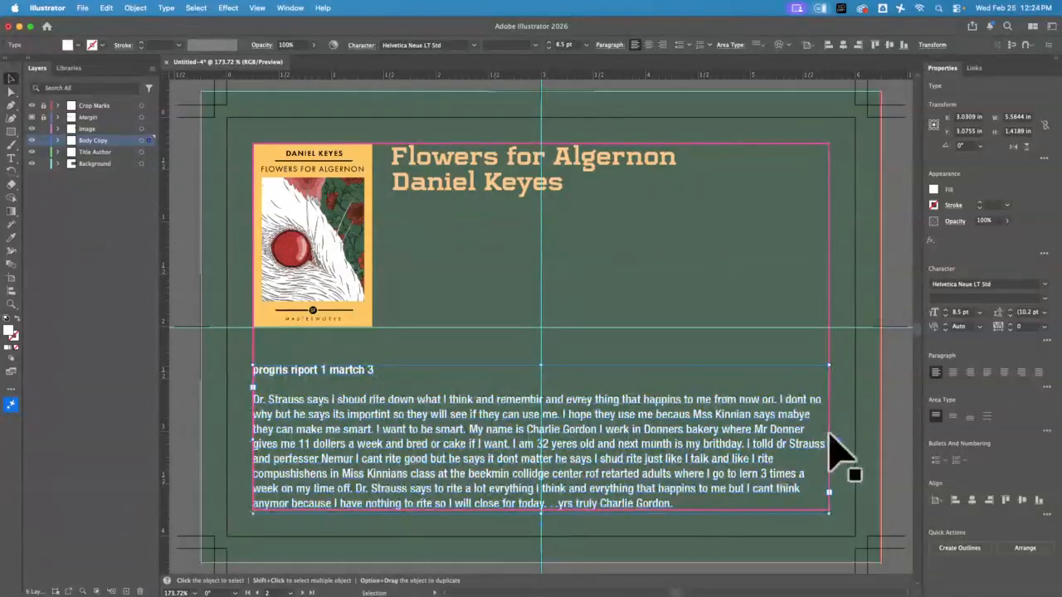
Step: Undo the accidental move of the green background rectangle and lock the Background layer
click(464, 256)
drag(599, 221, 518, 154)
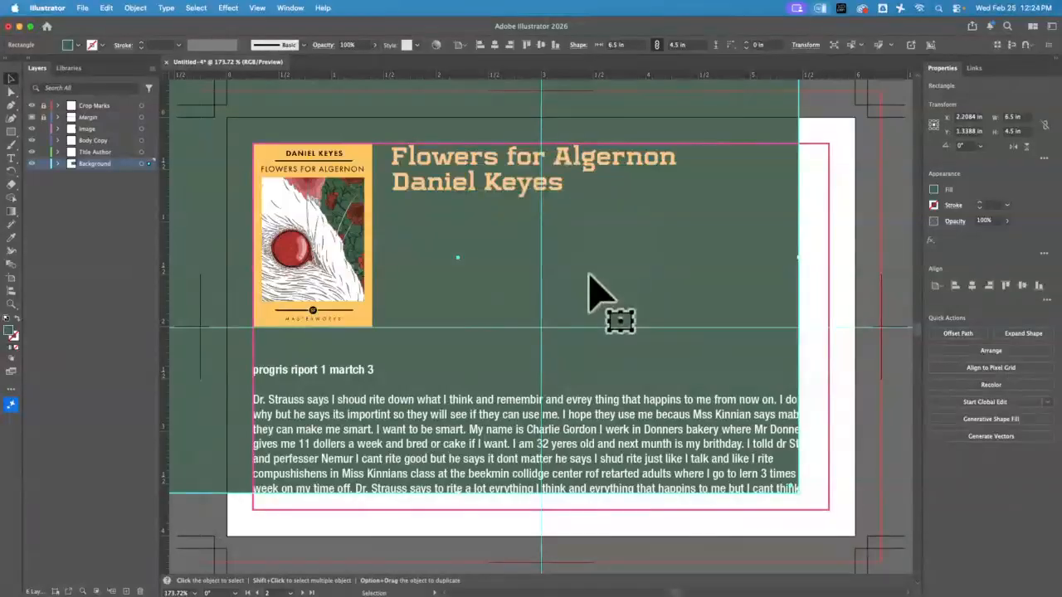
key(super+z)
click(43, 163)
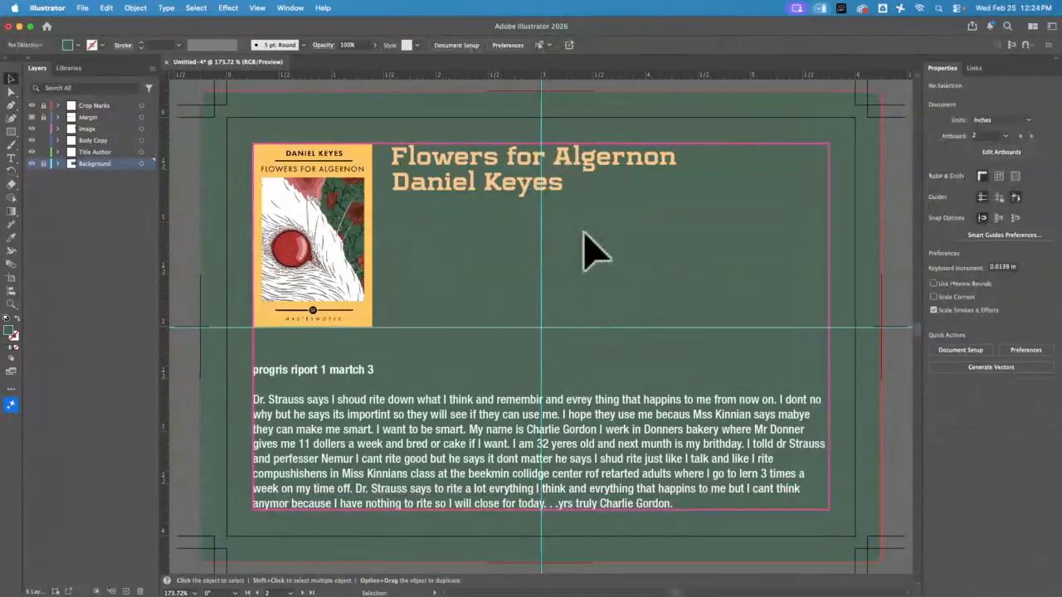
Step: Enlarge the title and author text to about 27.8 pt so it reaches the right margin, and lower it beside the book cover
click(531, 184)
drag(670, 197, 830, 304)
click(698, 315)
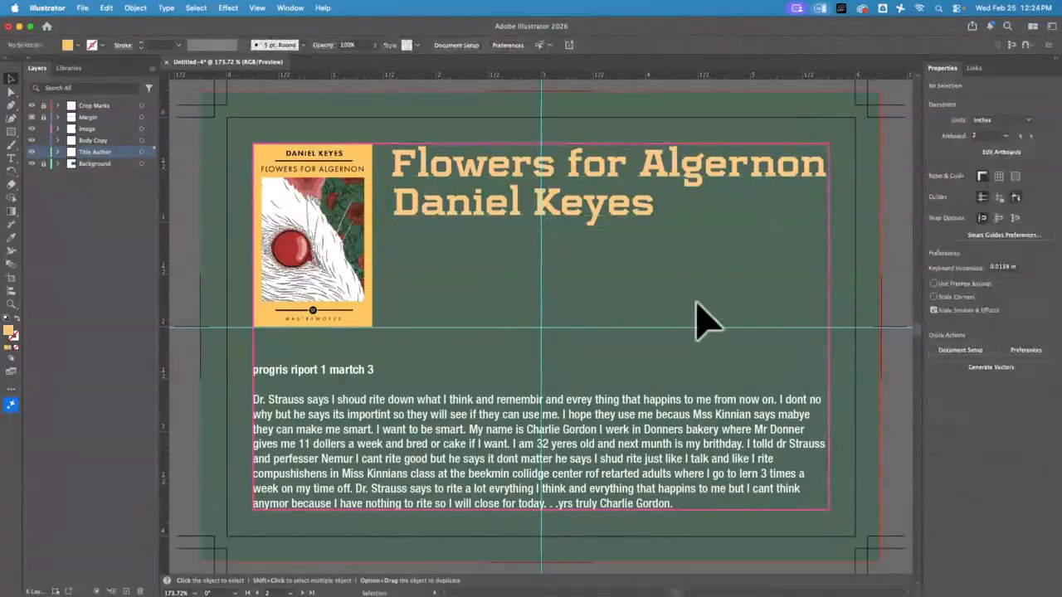
drag(622, 205, 620, 264)
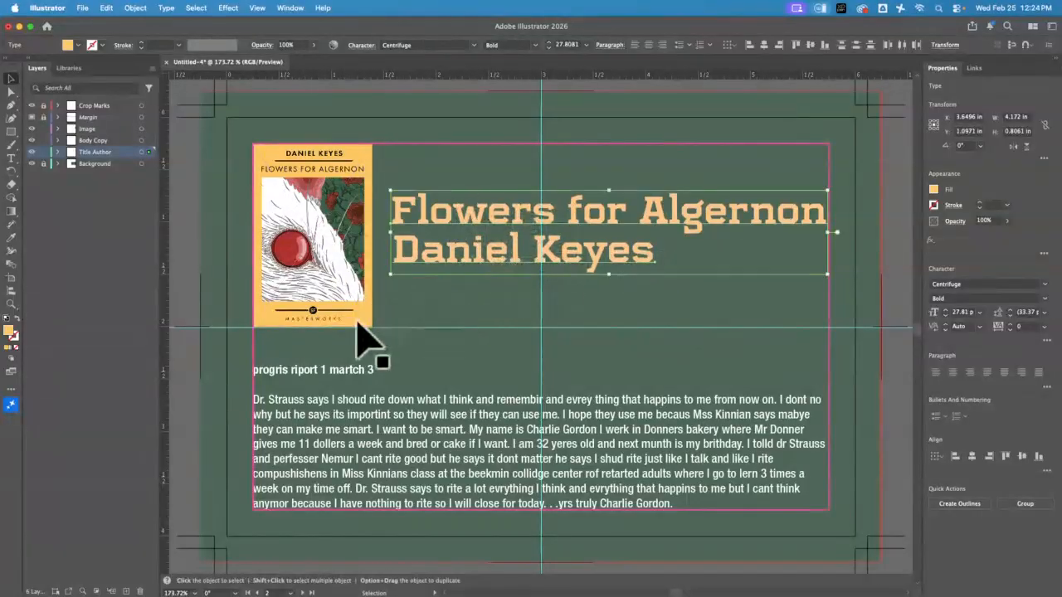
Step: Place a horizontal guide at the book cover's vertical centre and nudge the title and author text down to centre on it
click(341, 246)
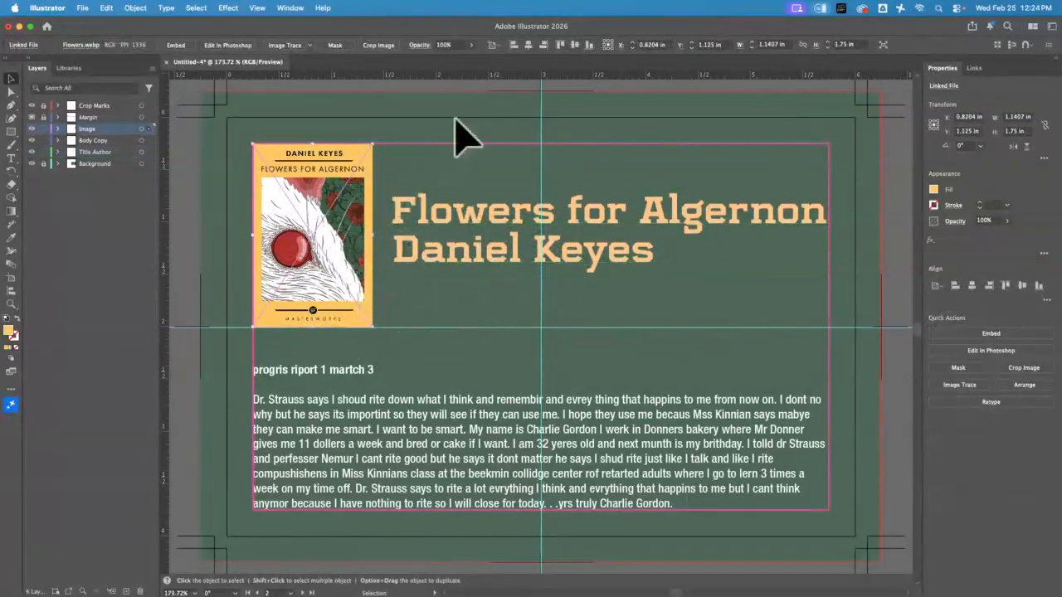
drag(484, 73, 461, 235)
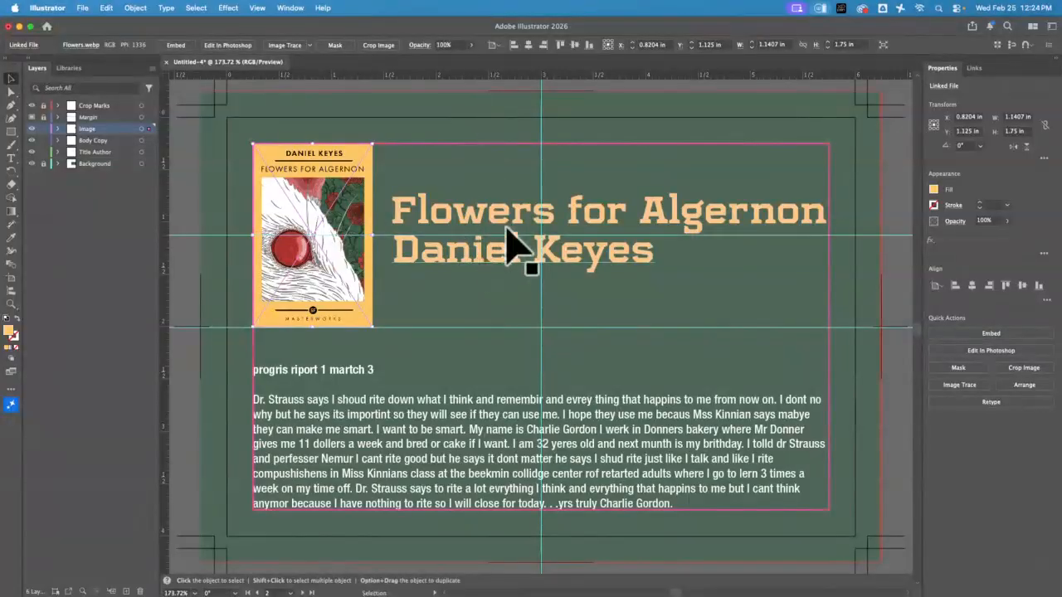
click(638, 246)
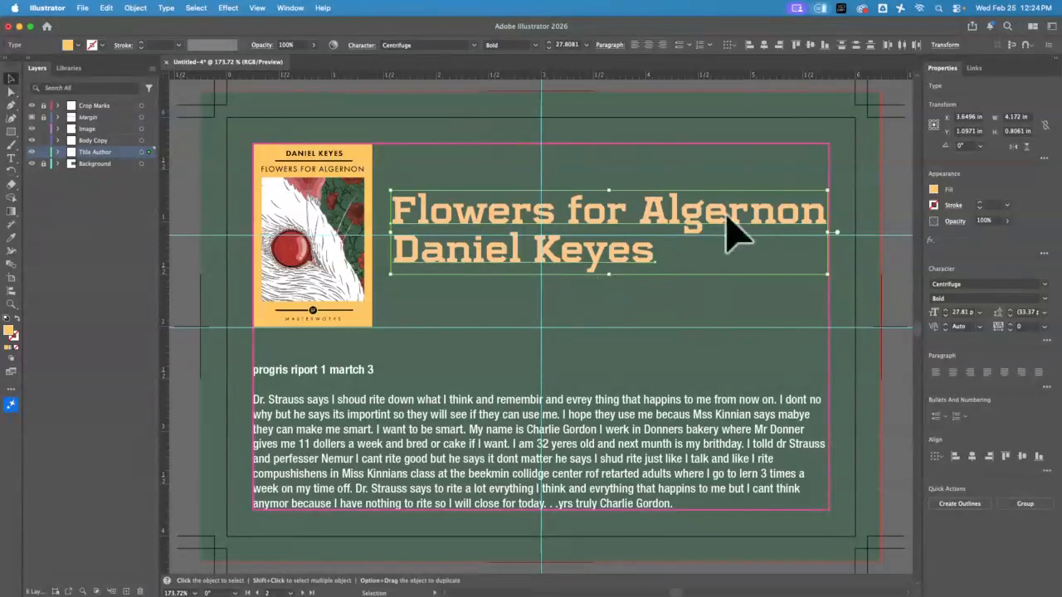
key(Down)
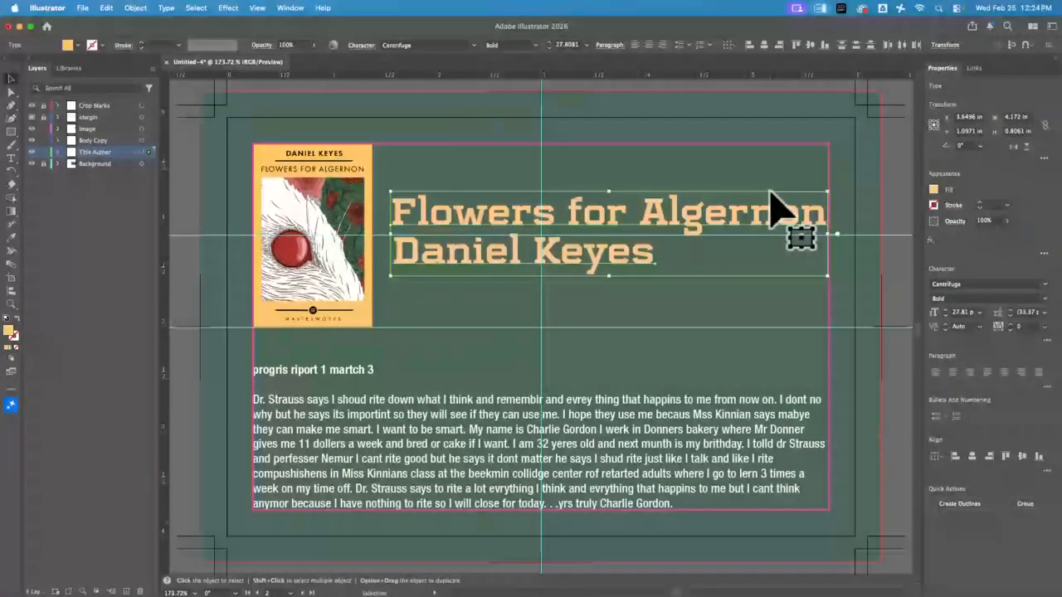
click(575, 349)
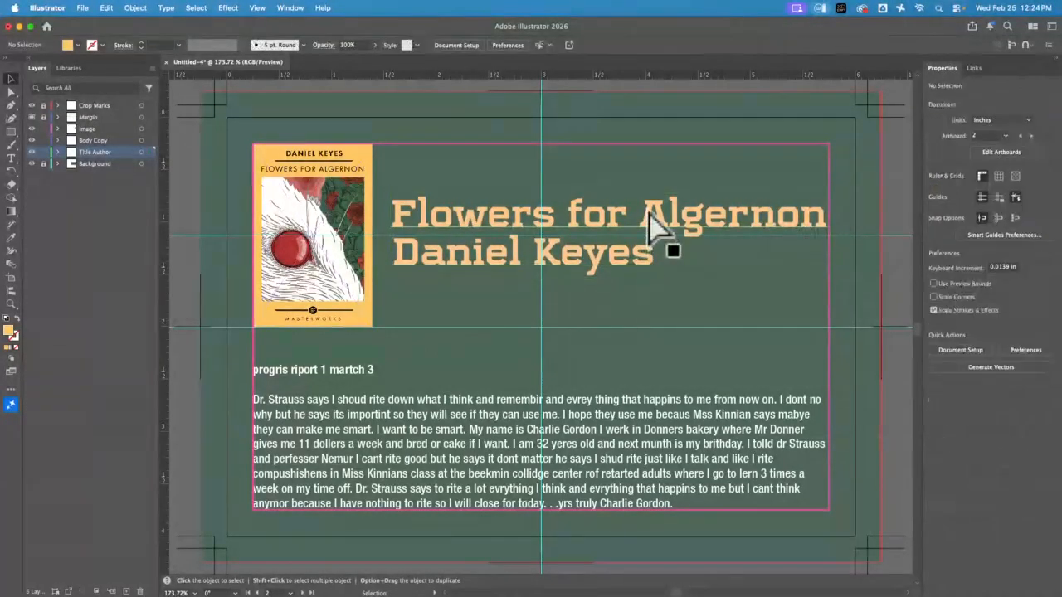
Step: Review the finished red and green Flowers for Algernon layouts across their artboards
key(super+minus)
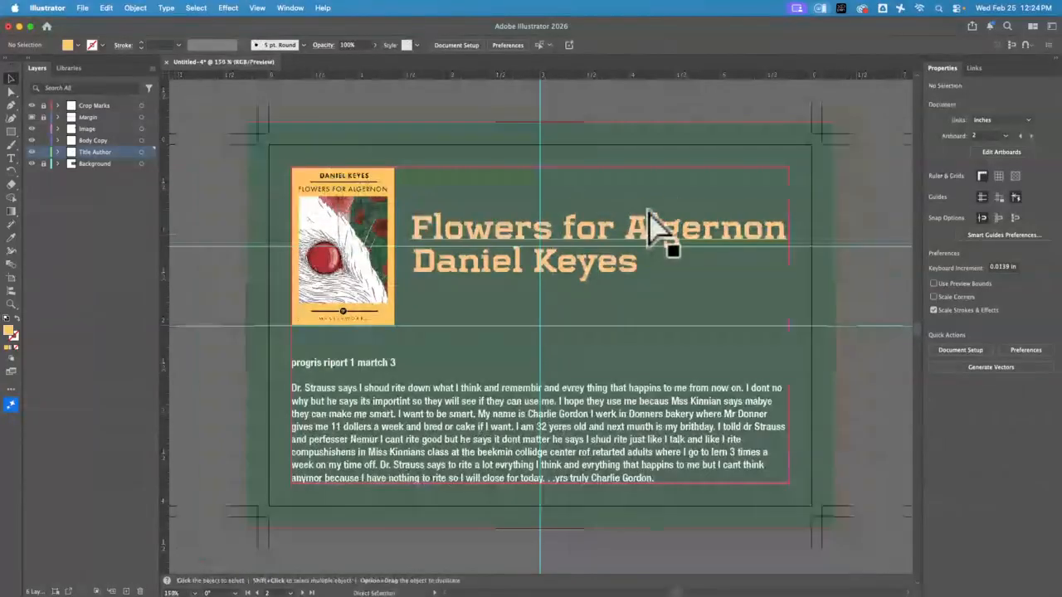
key(super+minus)
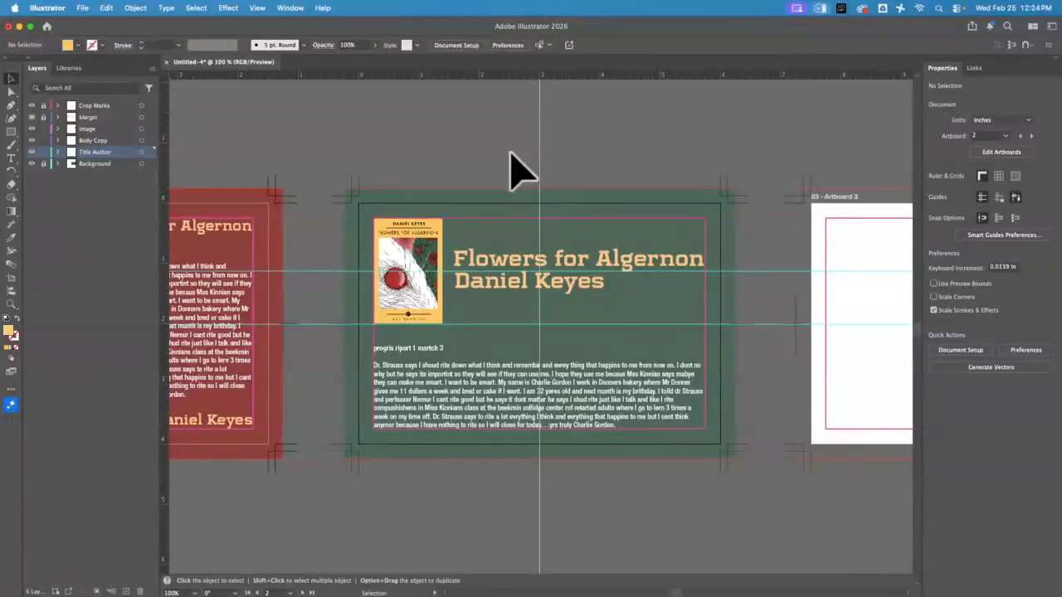
key(space)
drag(352, 129, 375, 129)
drag(623, 261, 750, 243)
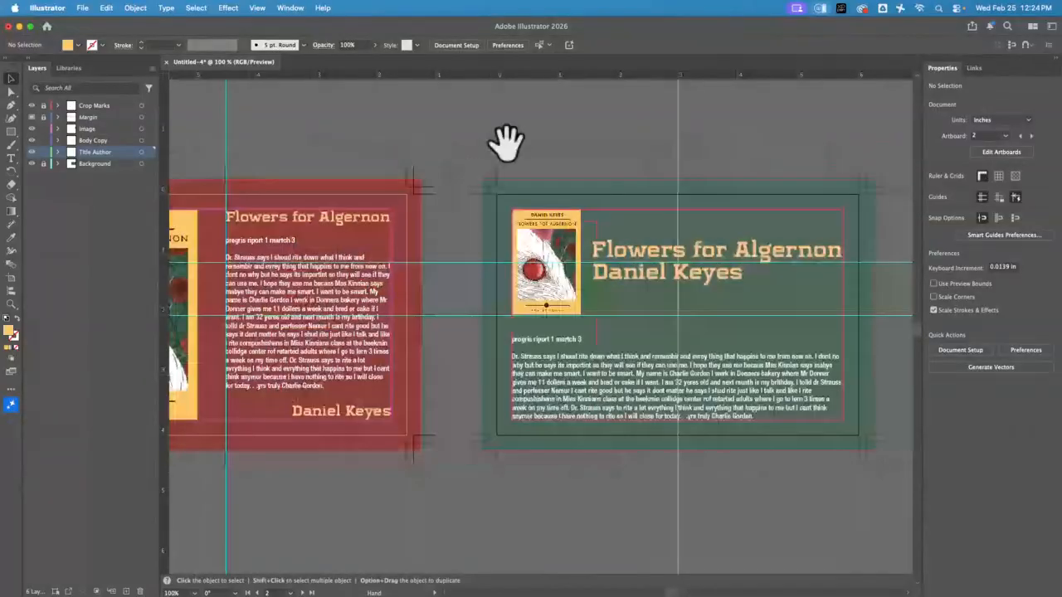
drag(735, 192, 482, 160)
drag(355, 342, 819, 388)
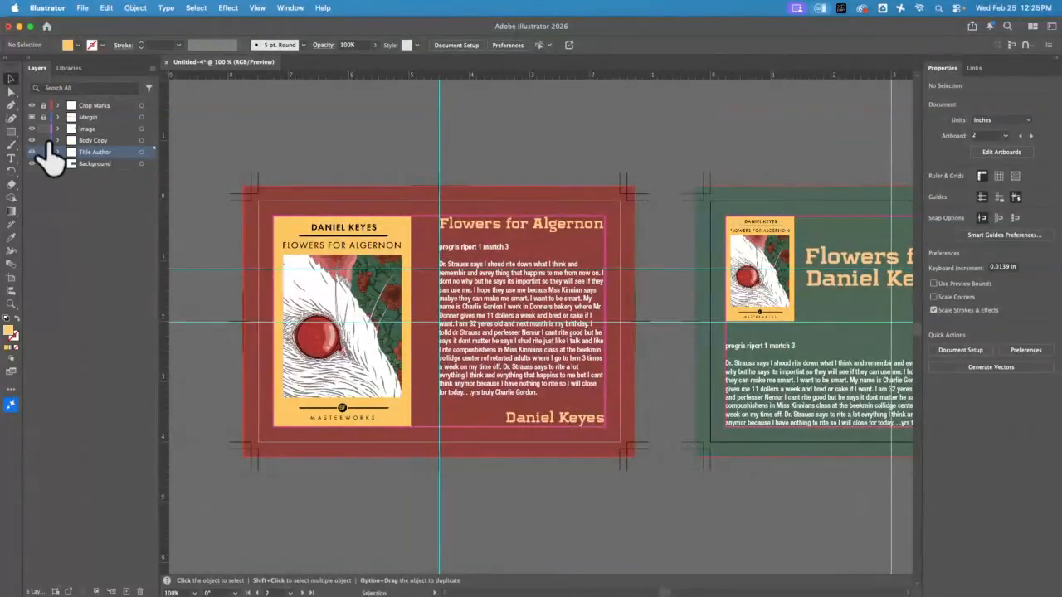
Step: Switch to the Design Mission 08 assignment page in Chrome and open its starter file link
click(20, 26)
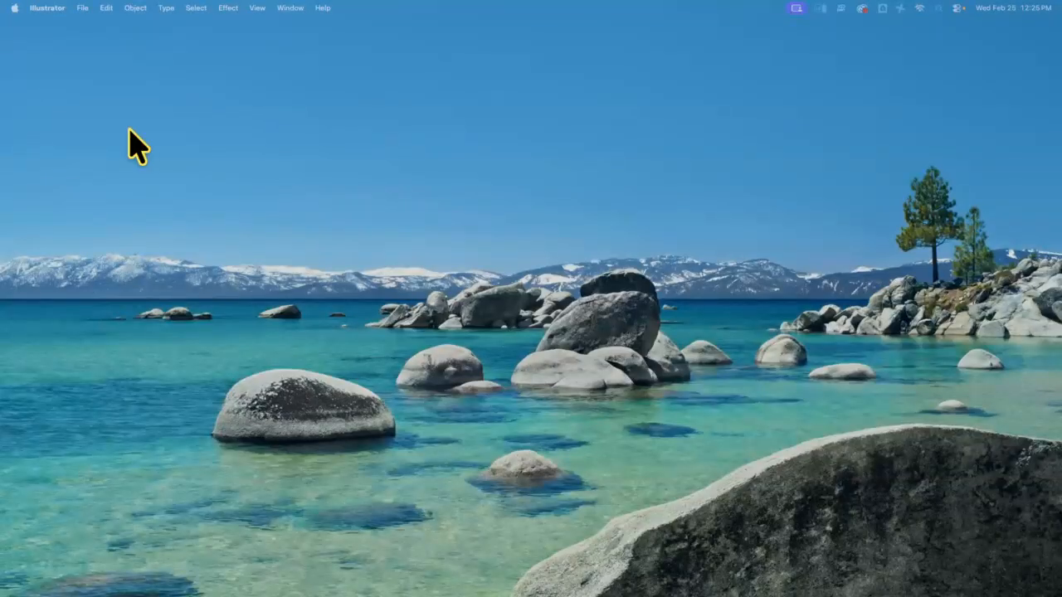
drag(130, 127, 506, 25)
double_click(591, 33)
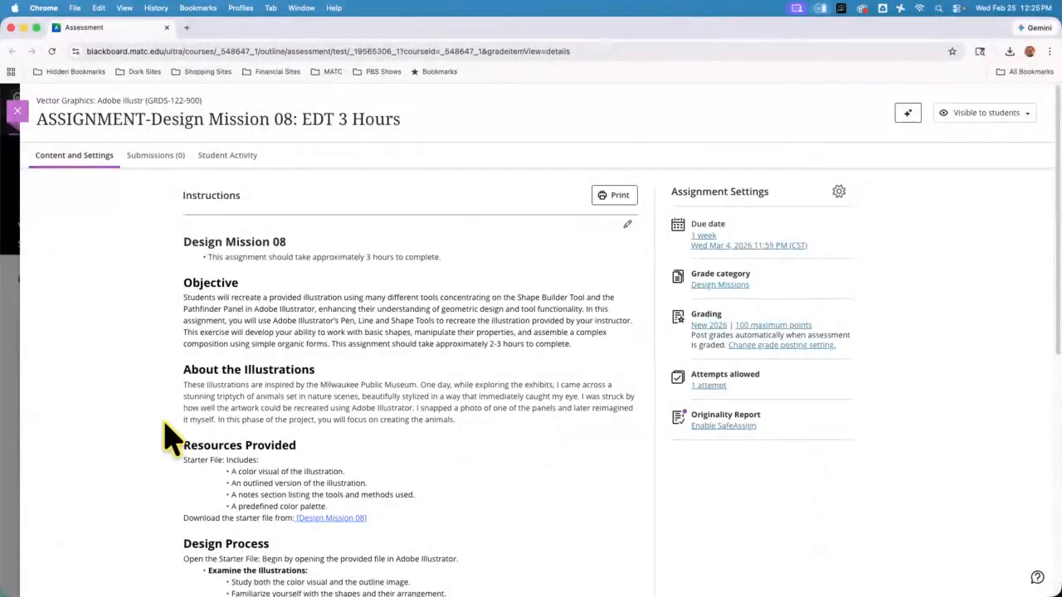
click(332, 518)
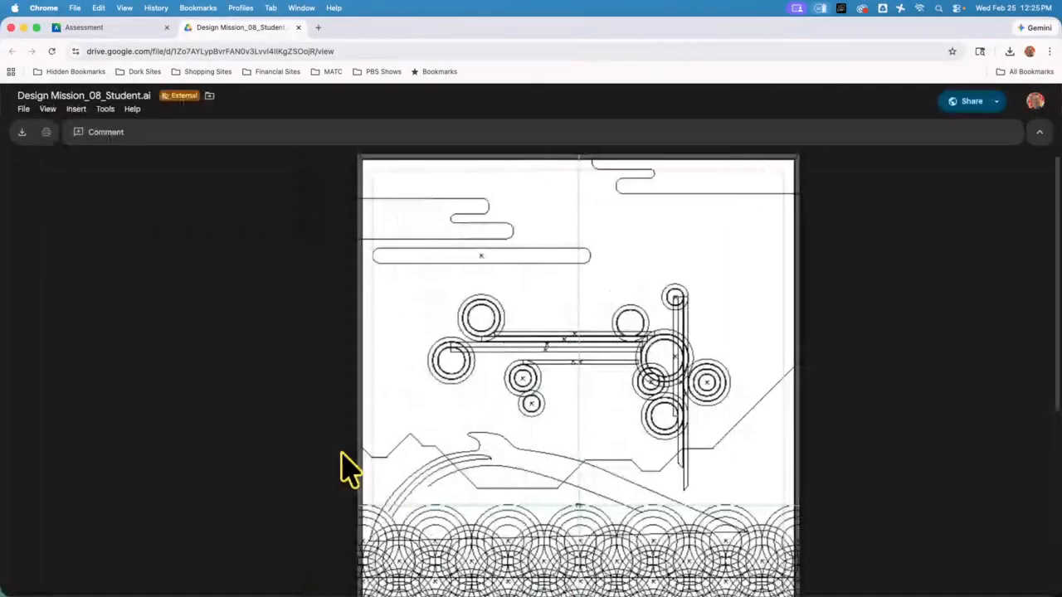
Step: Look over the outlined illustration, download Design Mission_08_Student.ai, and return to the assignment page
scroll(349, 468, down, 5)
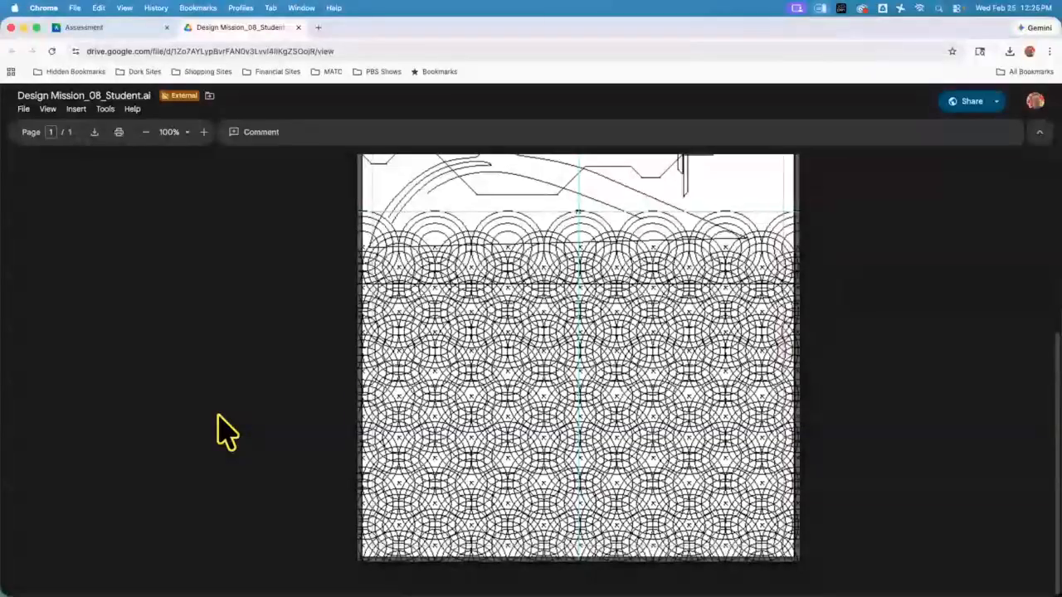
scroll(503, 380, up, 3)
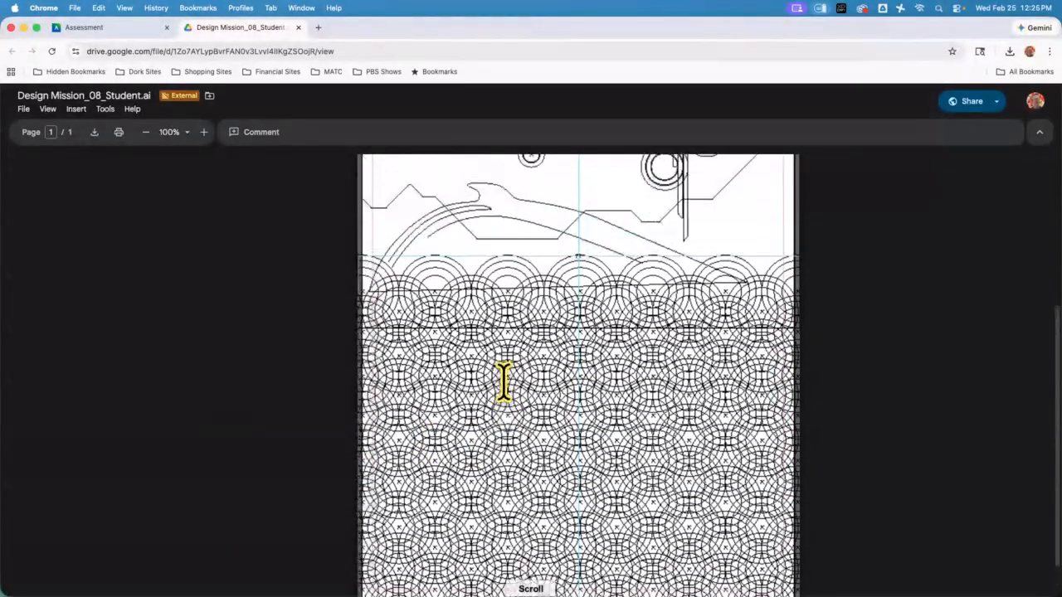
scroll(504, 380, up, 10)
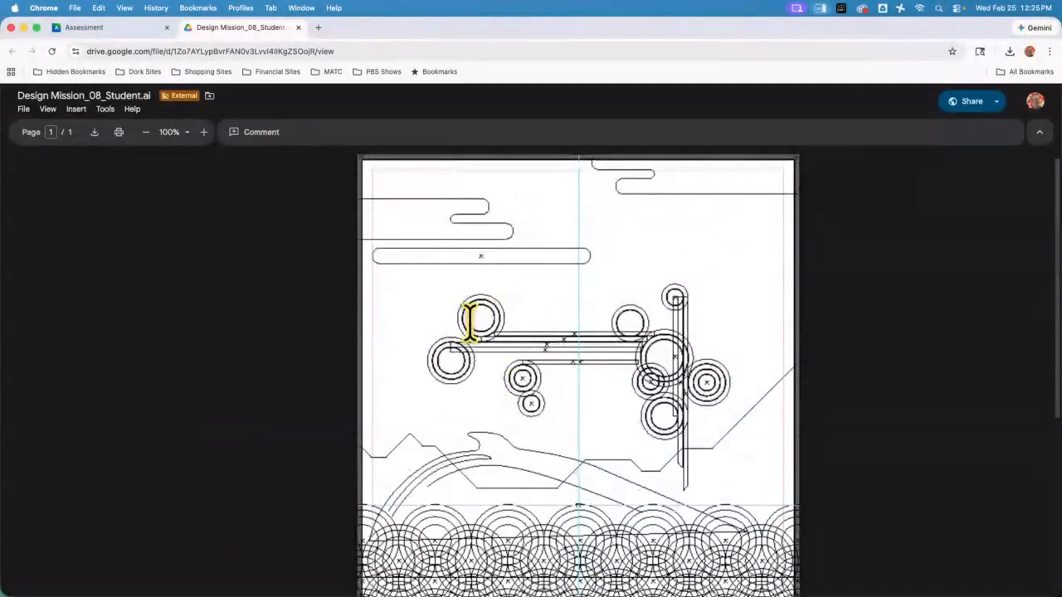
scroll(487, 423, down, 1)
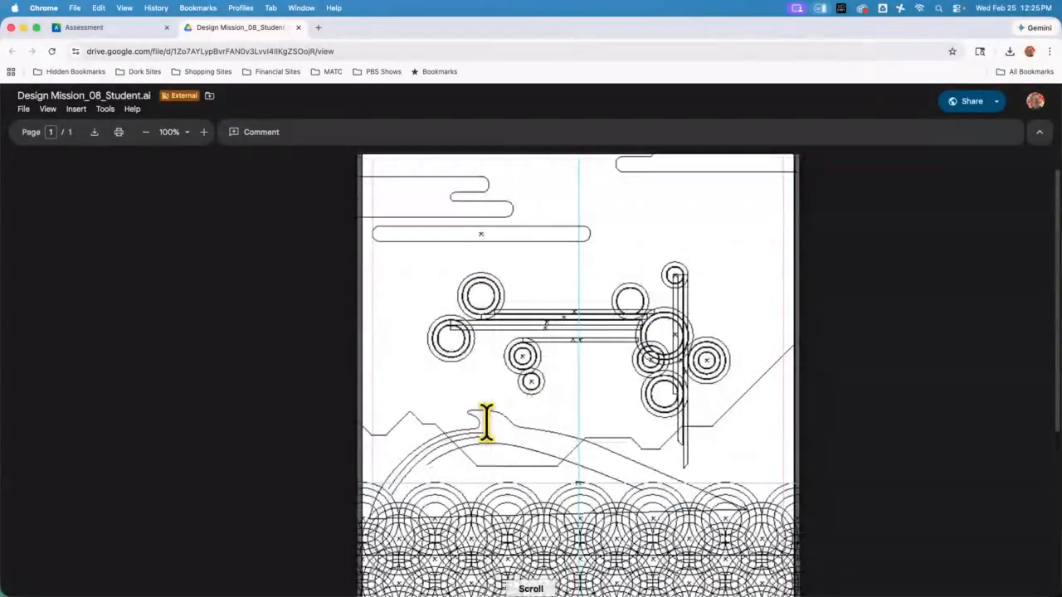
scroll(487, 423, down, 10)
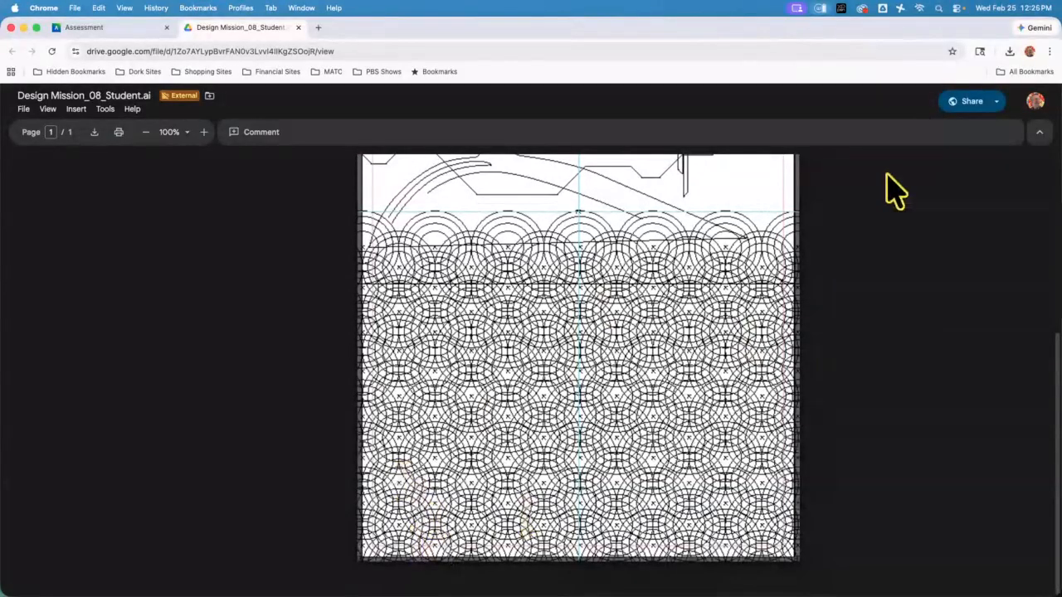
click(94, 132)
click(133, 33)
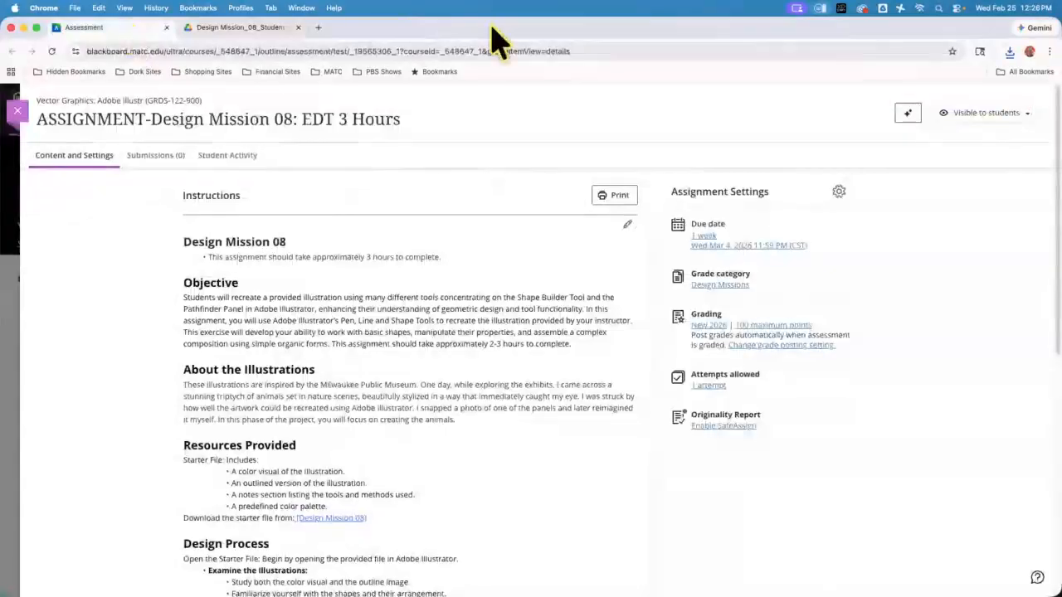
Step: Switch back to Illustrator and open Design Mission_08_Student.ai from the Downloads folder
drag(491, 28, 323, 80)
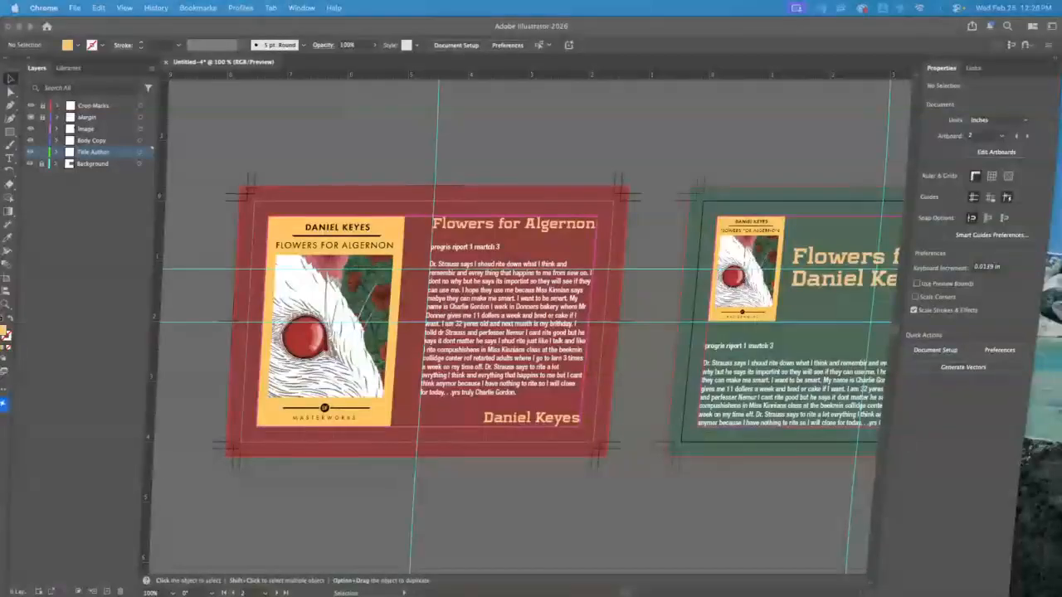
click(83, 8)
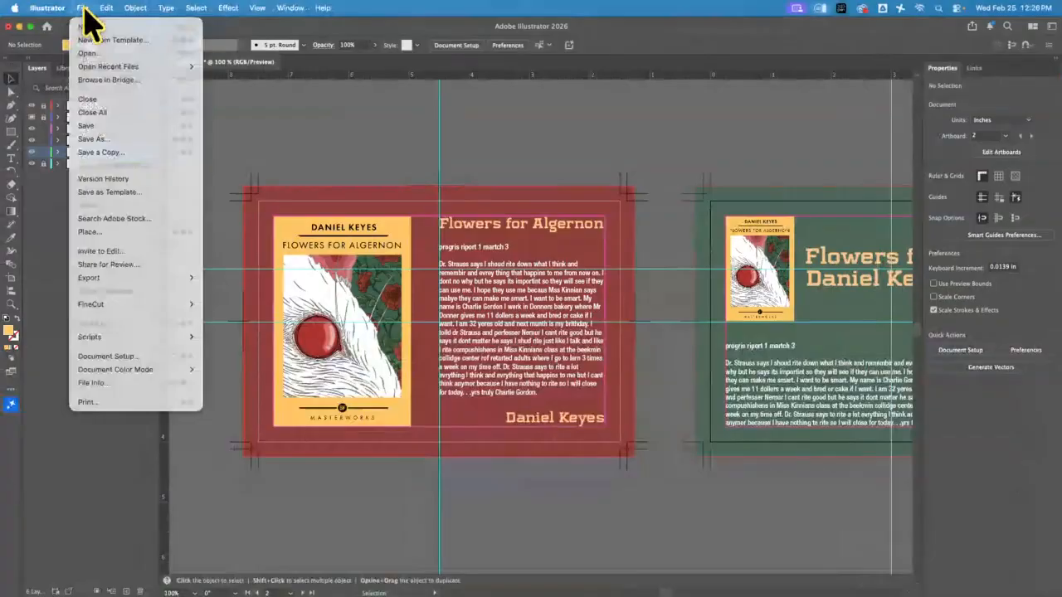
click(86, 53)
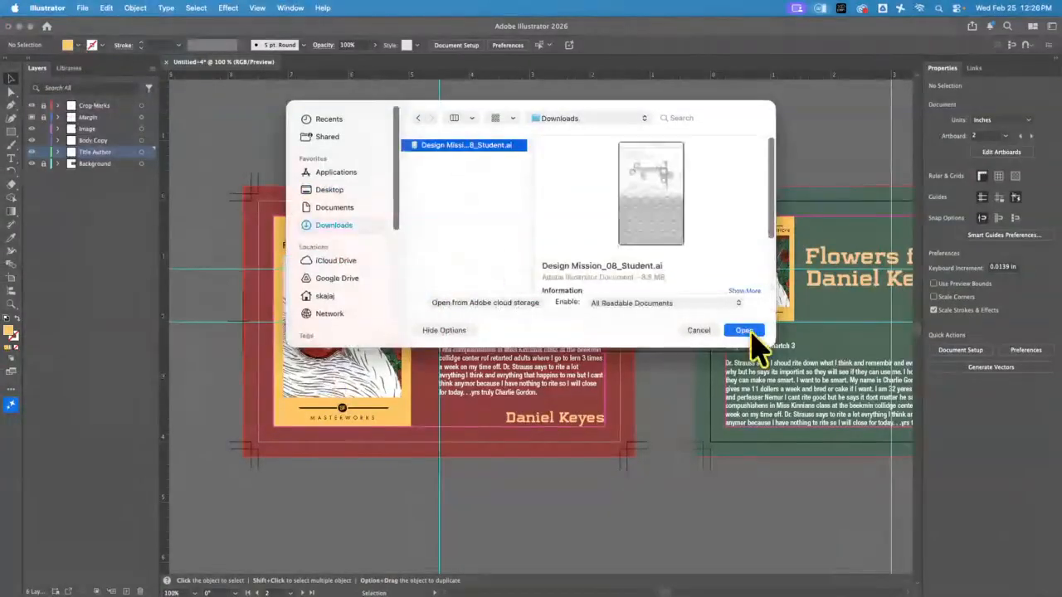
click(745, 330)
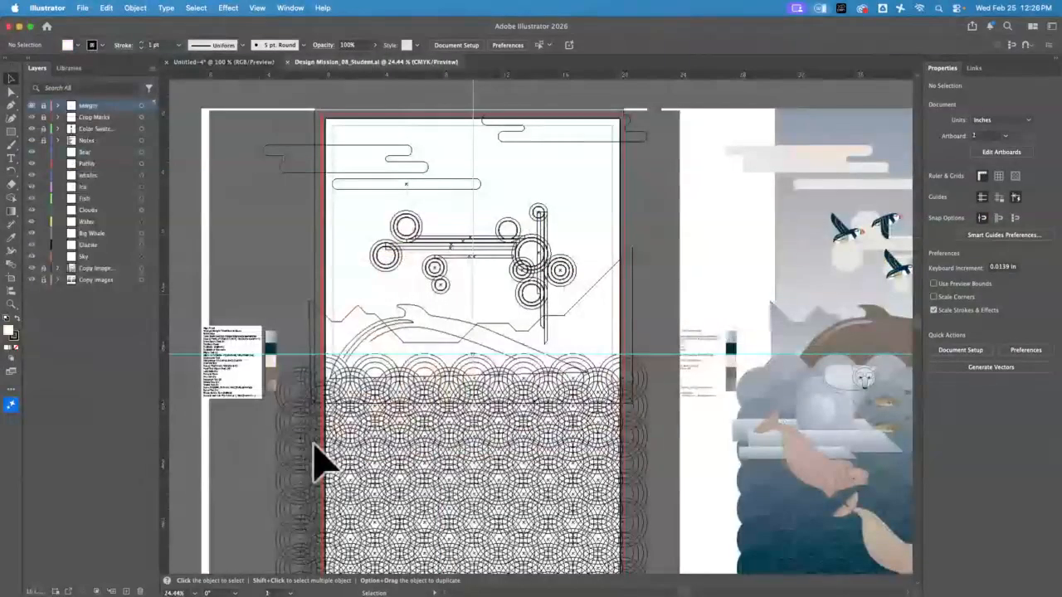
Step: Move the full-colour reference image clear of the outlined artwork, to about X 39.2 in, and lock the Copy Images layer
scroll(581, 431, down, 3)
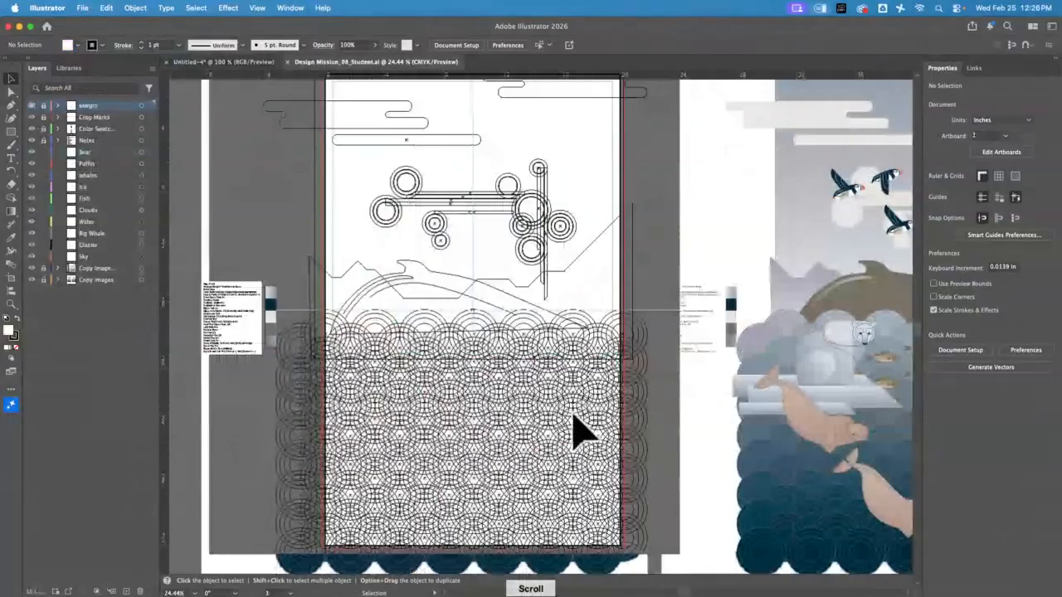
scroll(581, 431, down, 3)
scroll(776, 470, up, 1)
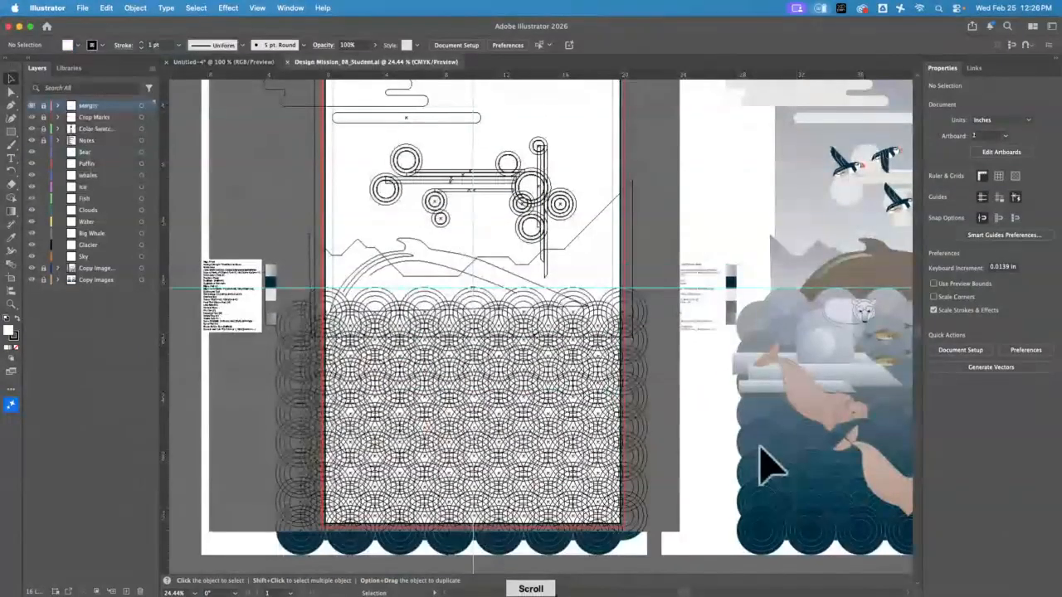
scroll(772, 469, down, 2)
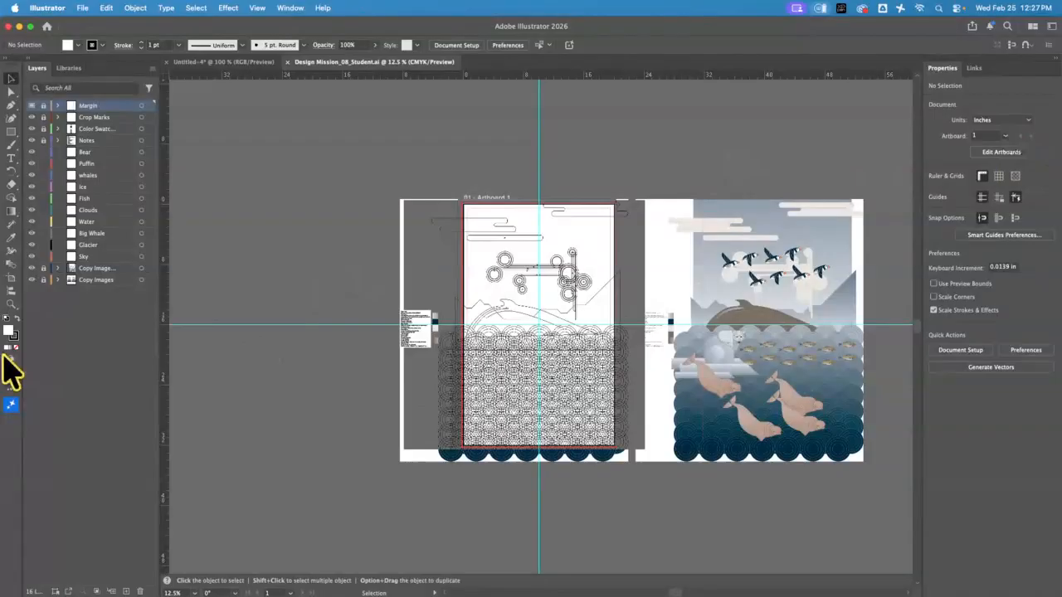
click(12, 303)
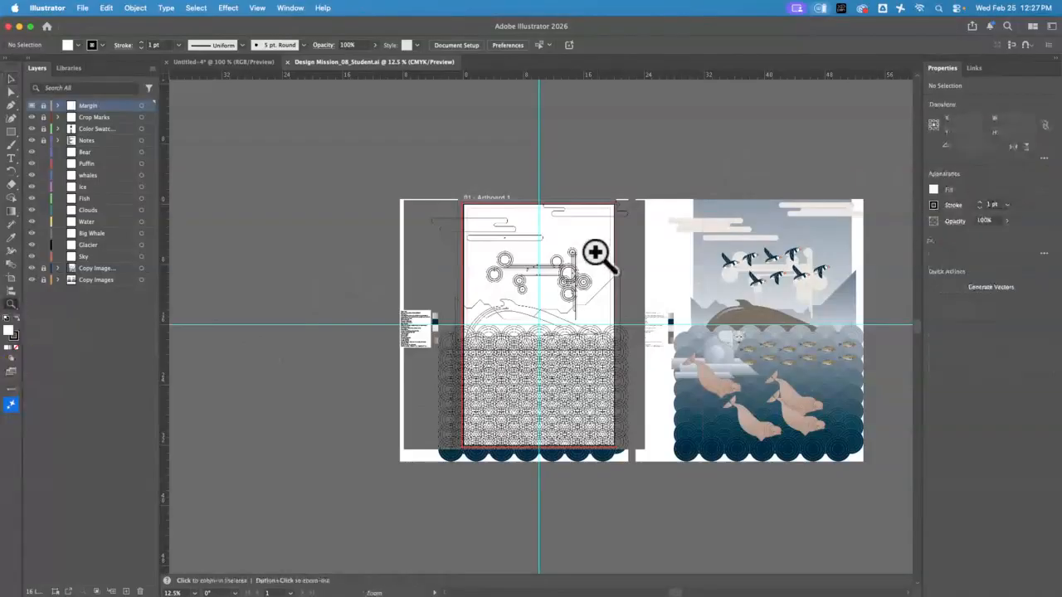
drag(596, 254, 644, 287)
click(12, 78)
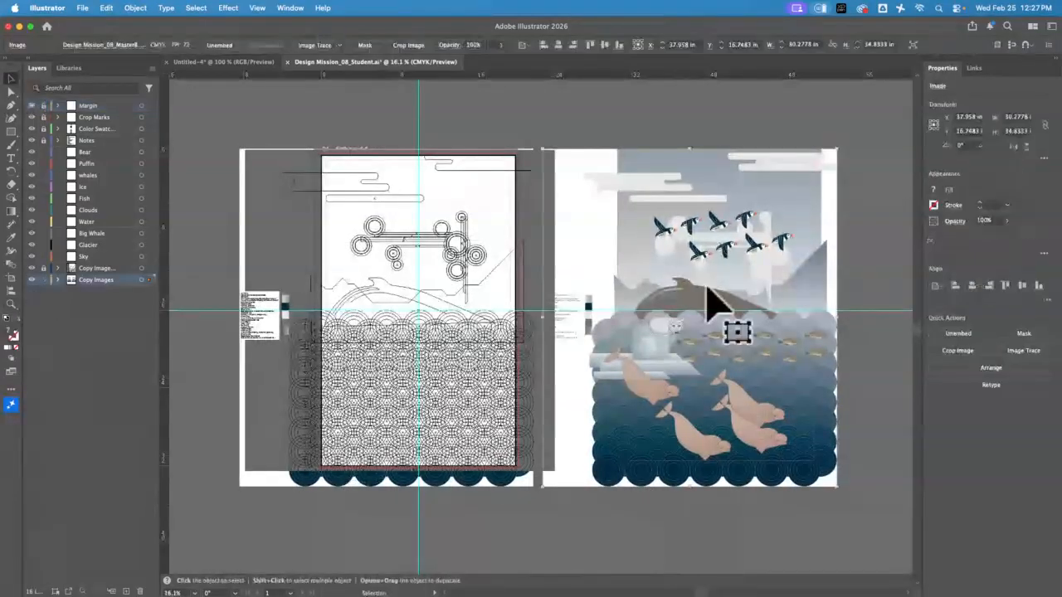
mouse_move(739, 325)
mouse_down()
mouse_move(716, 238)
mouse_move(709, 289)
mouse_move(741, 271)
mouse_move(750, 332)
mouse_up()
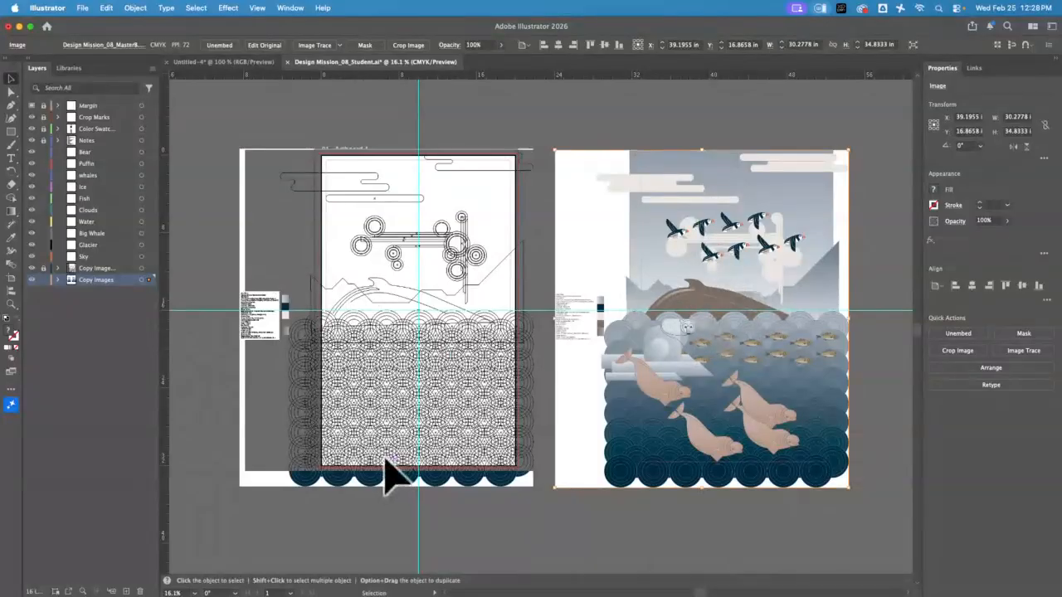
click(44, 280)
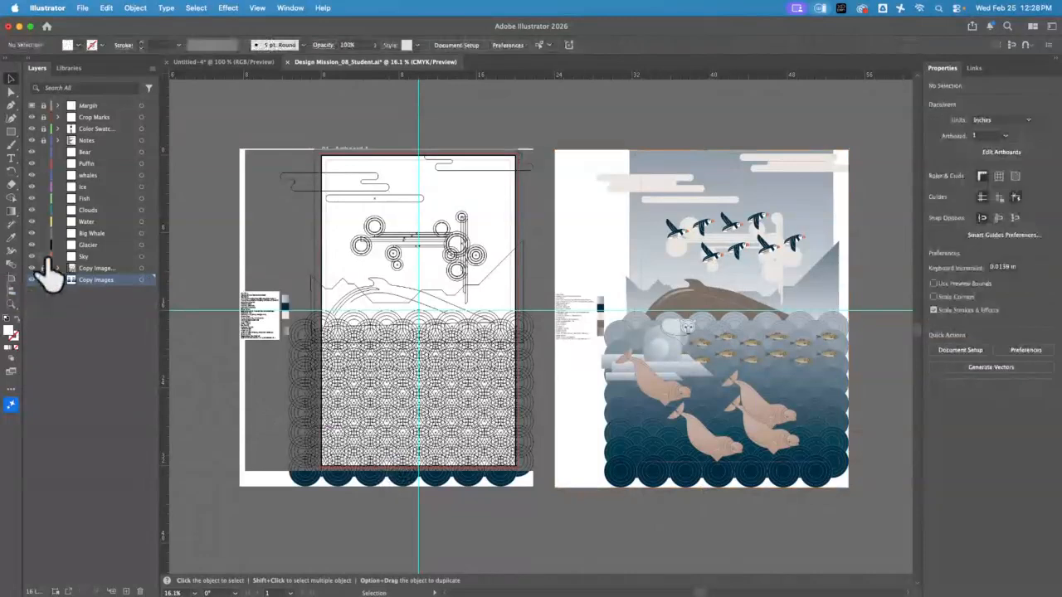
Step: Draw a rectangle about 21 in wide by 24.7 in high on the Sky layer, covering the upper part of the artboard
click(96, 258)
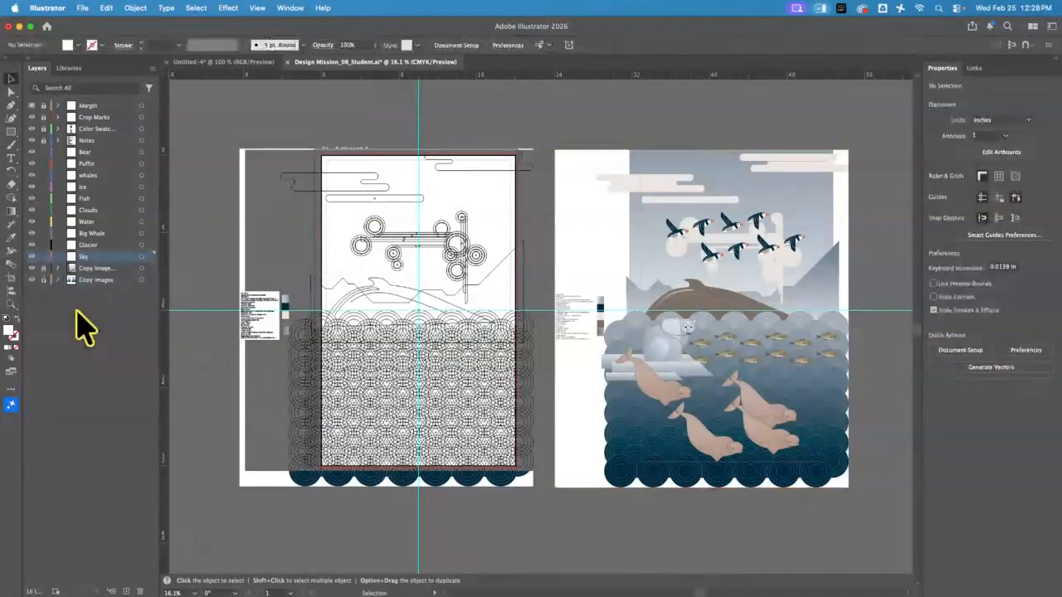
key(z)
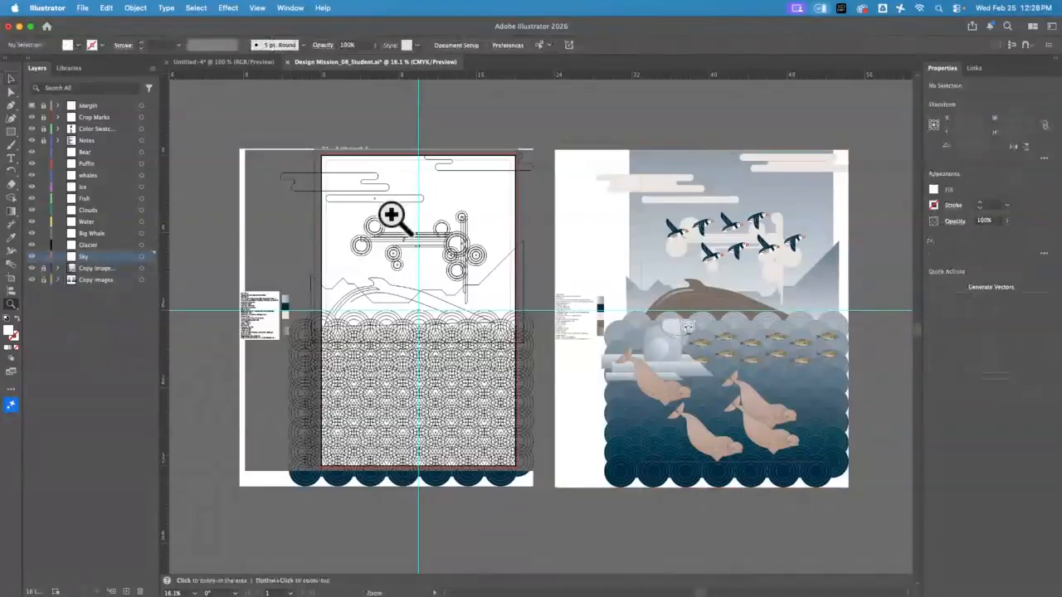
click(391, 215)
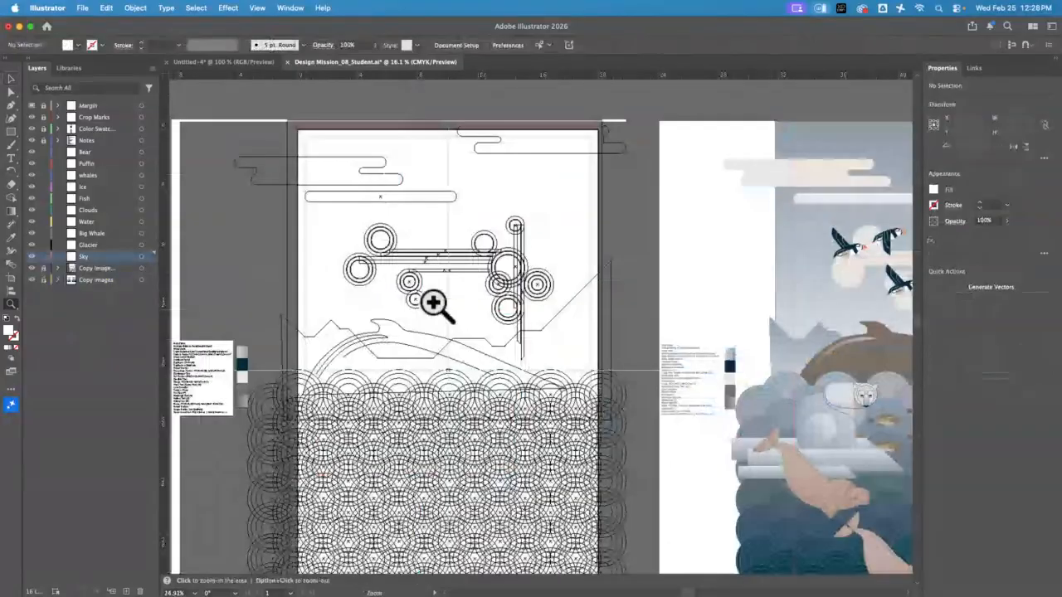
drag(433, 303, 399, 271)
key(m)
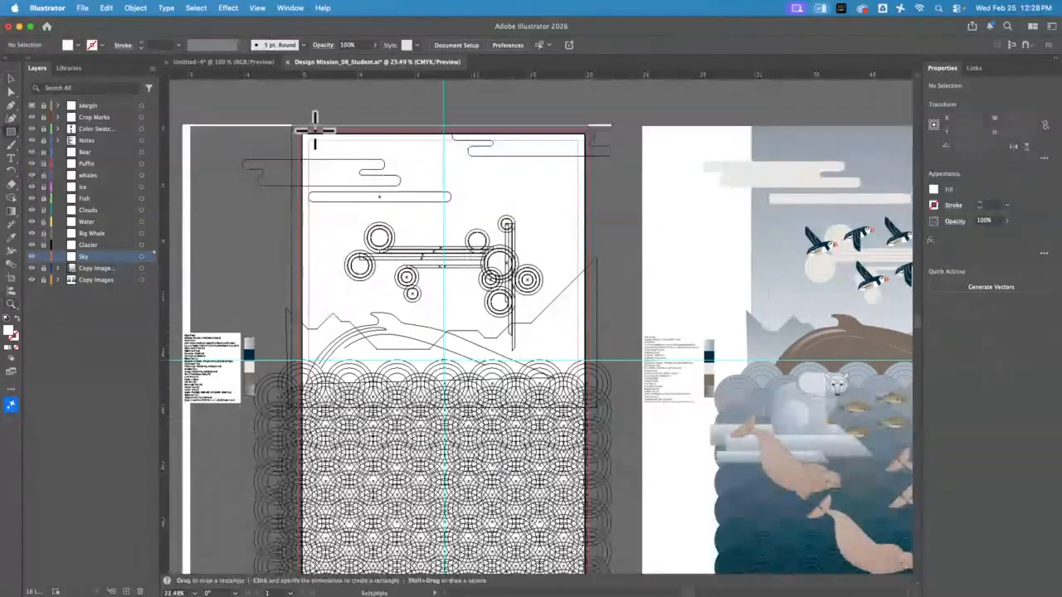
drag(294, 126, 594, 477)
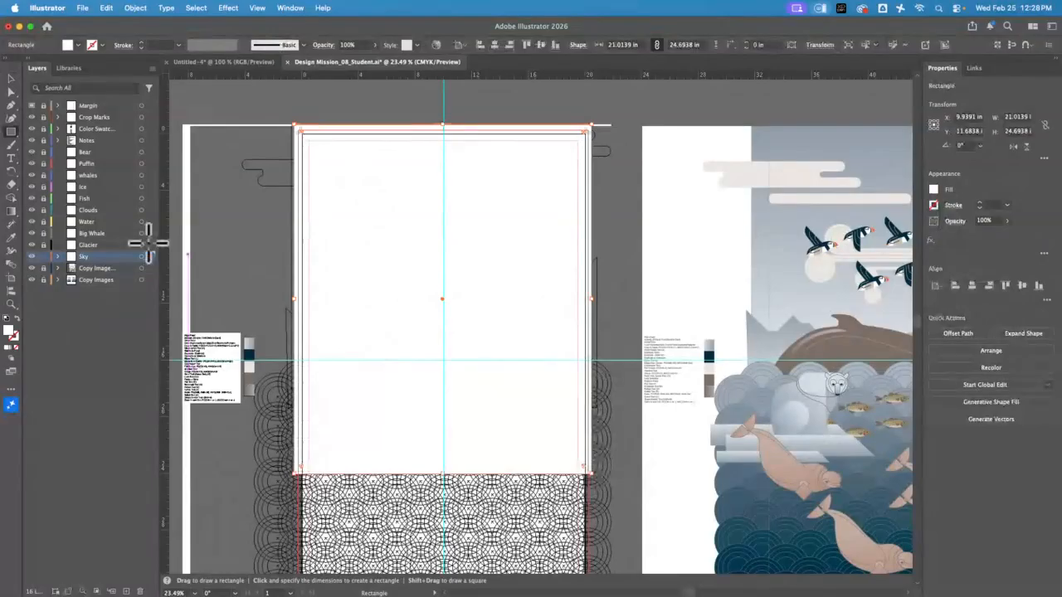
Step: Fill the sky rectangle with the grey-blue gradient sampled from the colour swatches and turn the gradient vertical, darker at the top
click(12, 236)
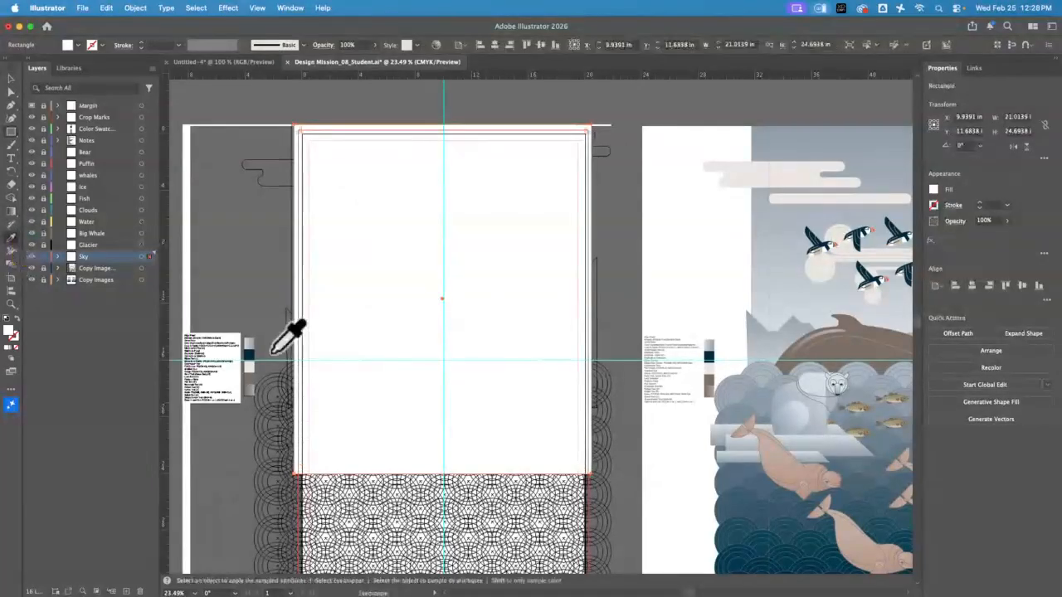
click(252, 342)
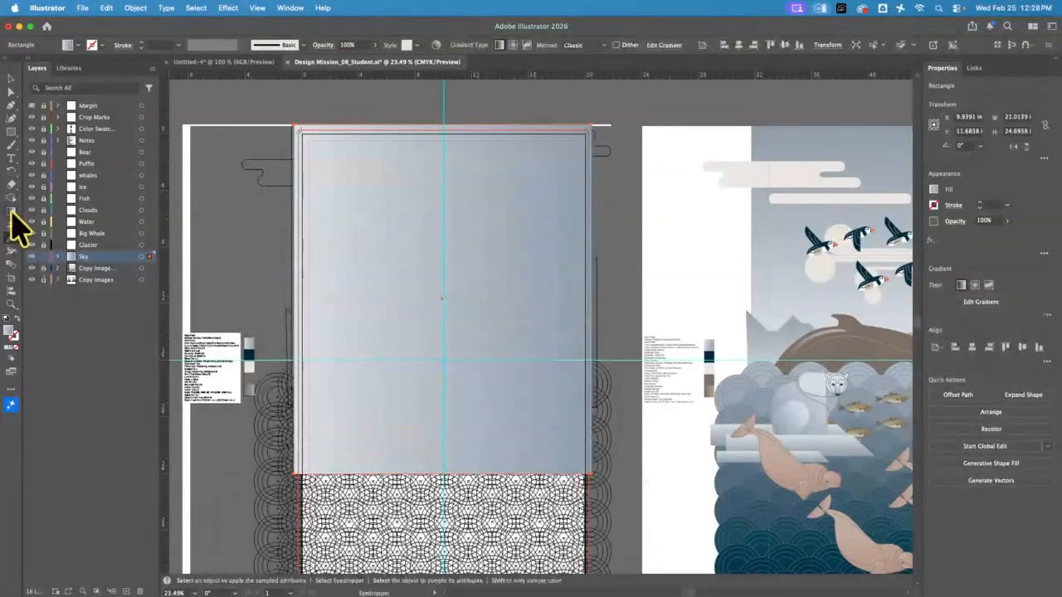
click(12, 212)
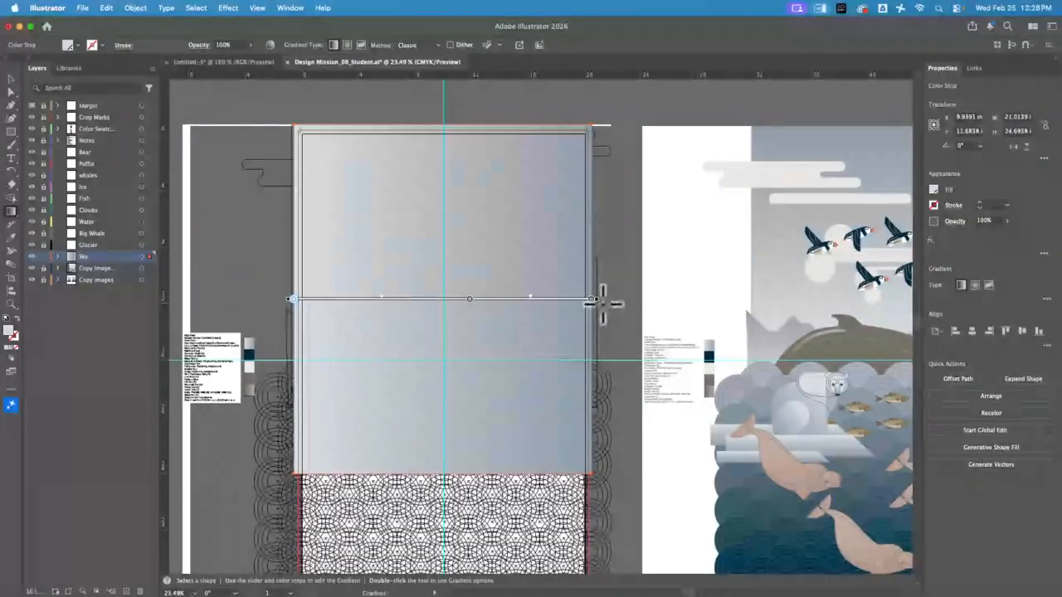
mouse_move(603, 304)
mouse_down()
mouse_move(598, 279)
mouse_move(439, 171)
mouse_move(323, 153)
mouse_up()
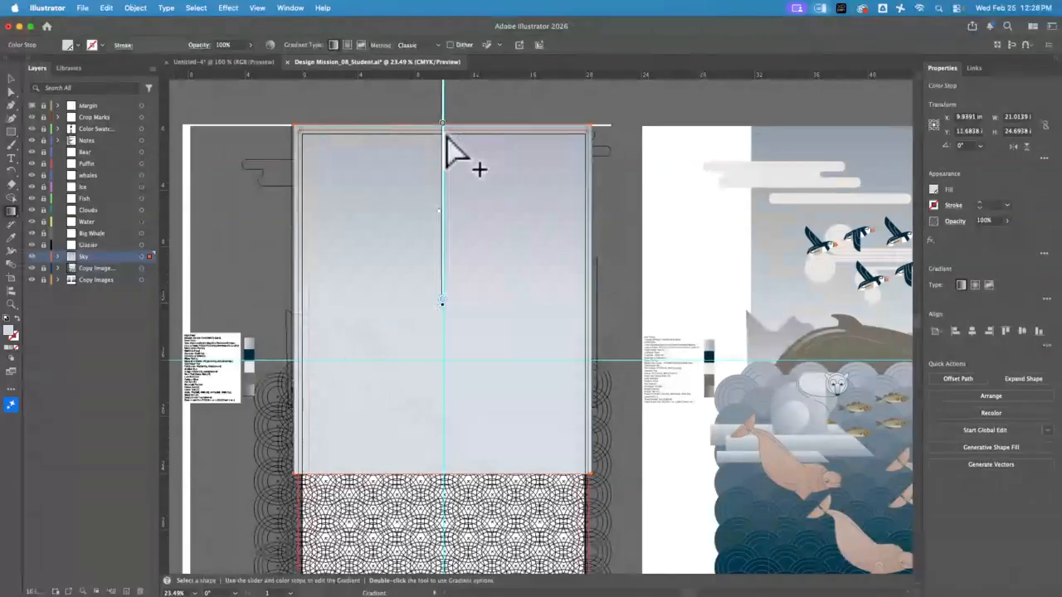
drag(442, 302, 442, 259)
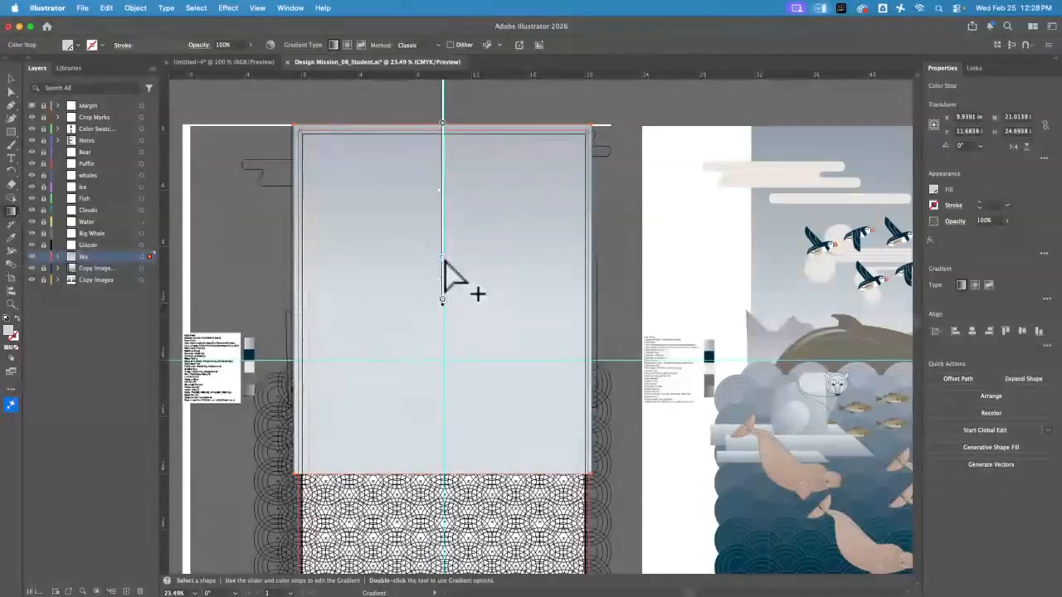
key(super+z)
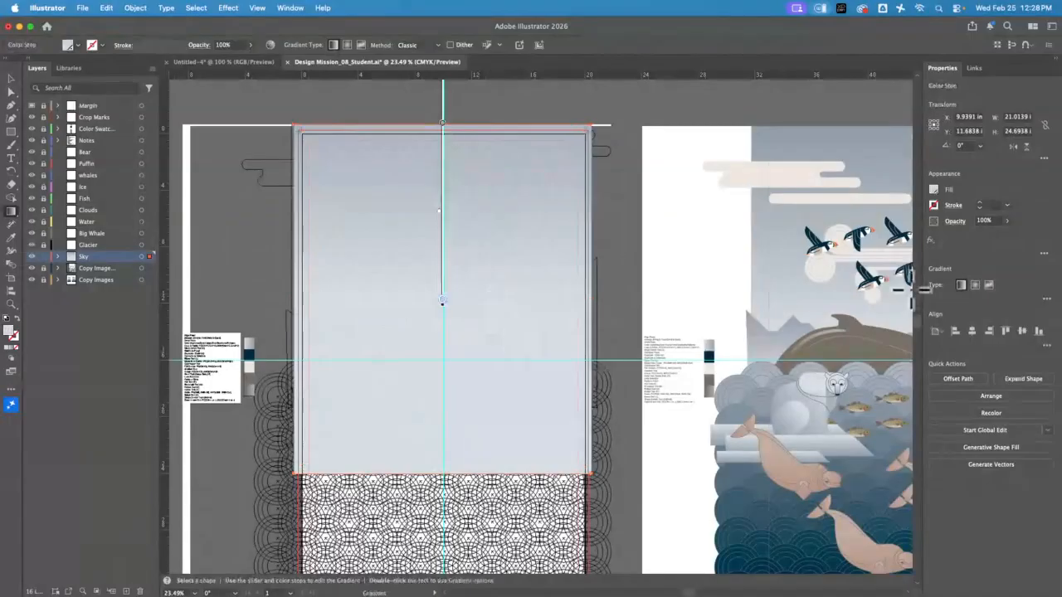
Step: Stretch the sky gradient so it runs from the rectangle's top edge to its bottom edge
scroll(916, 302, up, 1)
scroll(912, 311, up, 4)
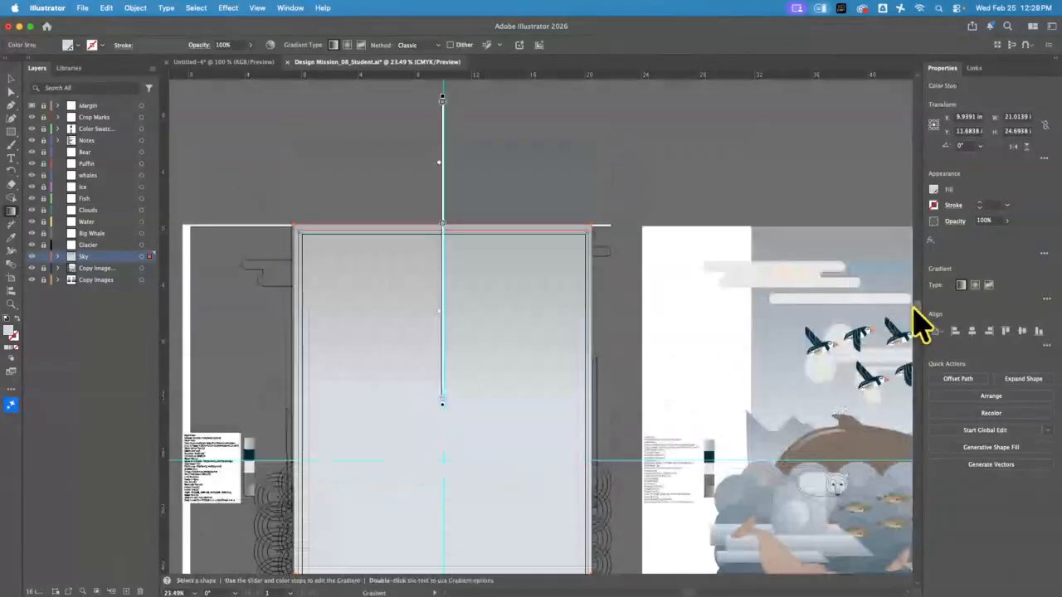
drag(442, 99, 443, 227)
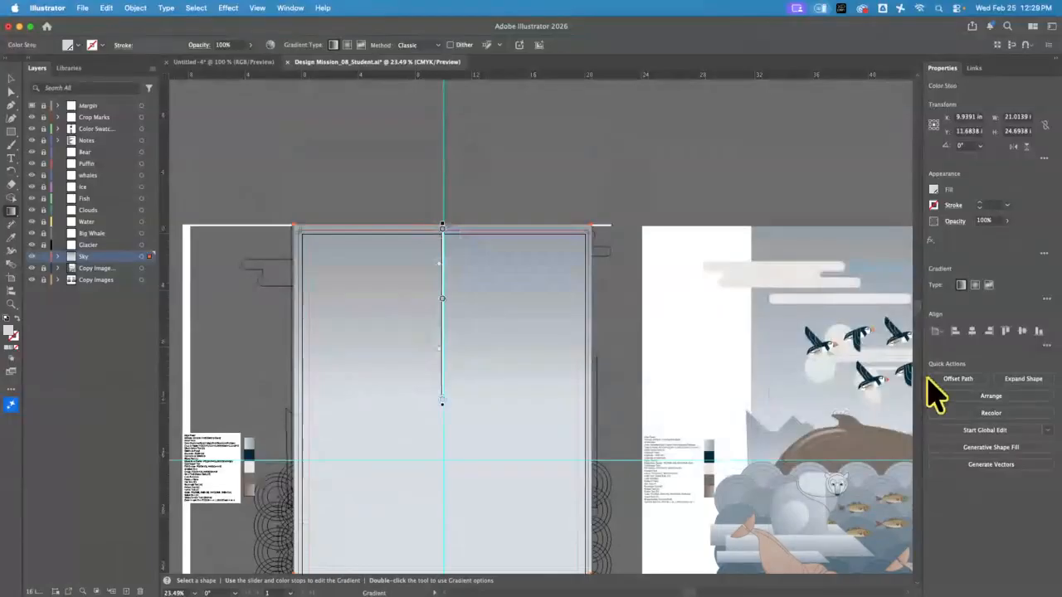
scroll(924, 335, down, 3)
drag(916, 321, 916, 327)
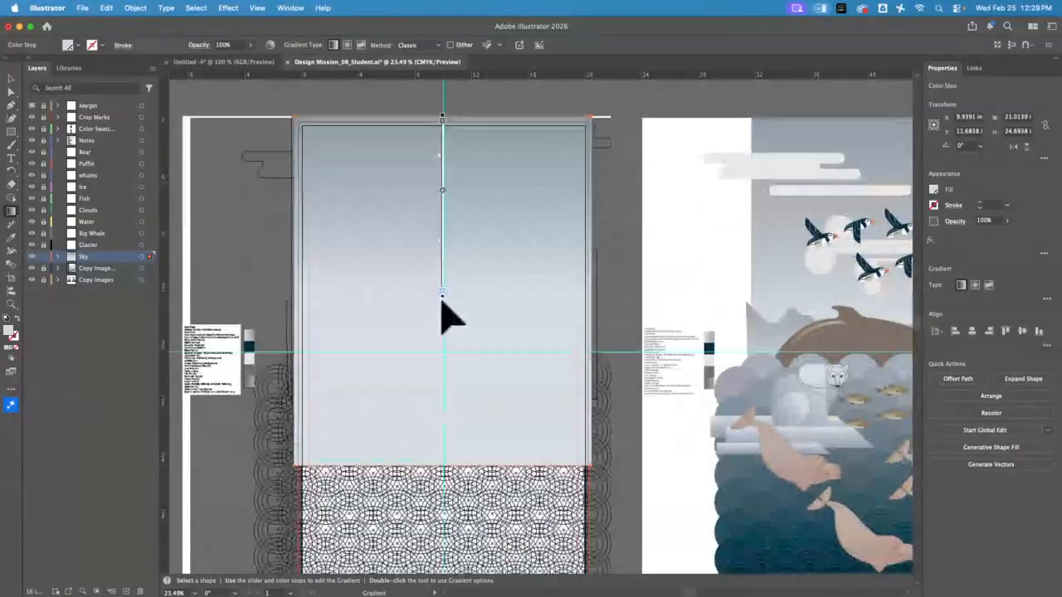
drag(443, 297, 444, 468)
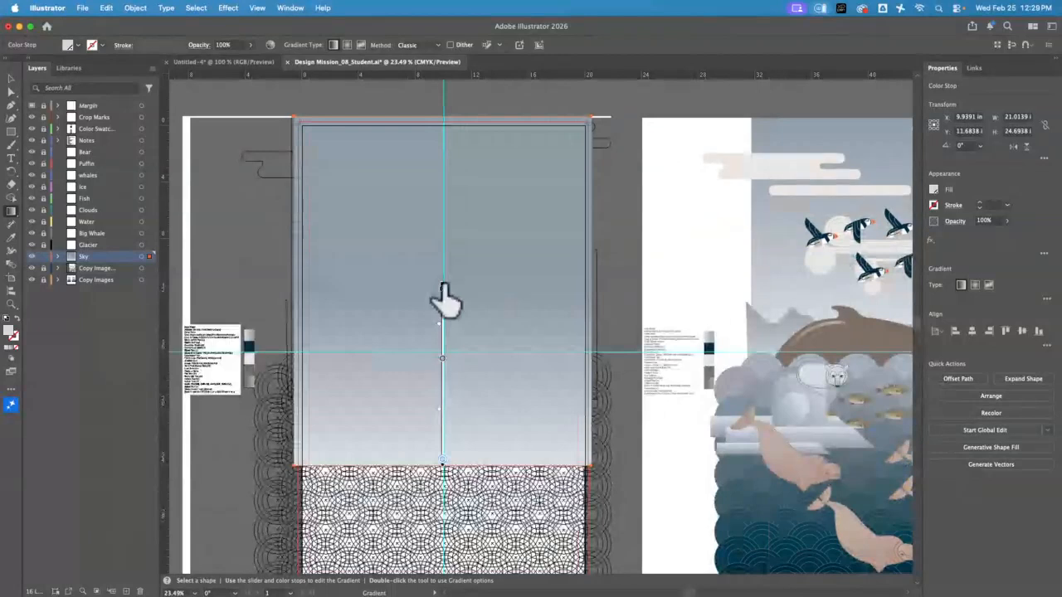
drag(443, 286, 454, 208)
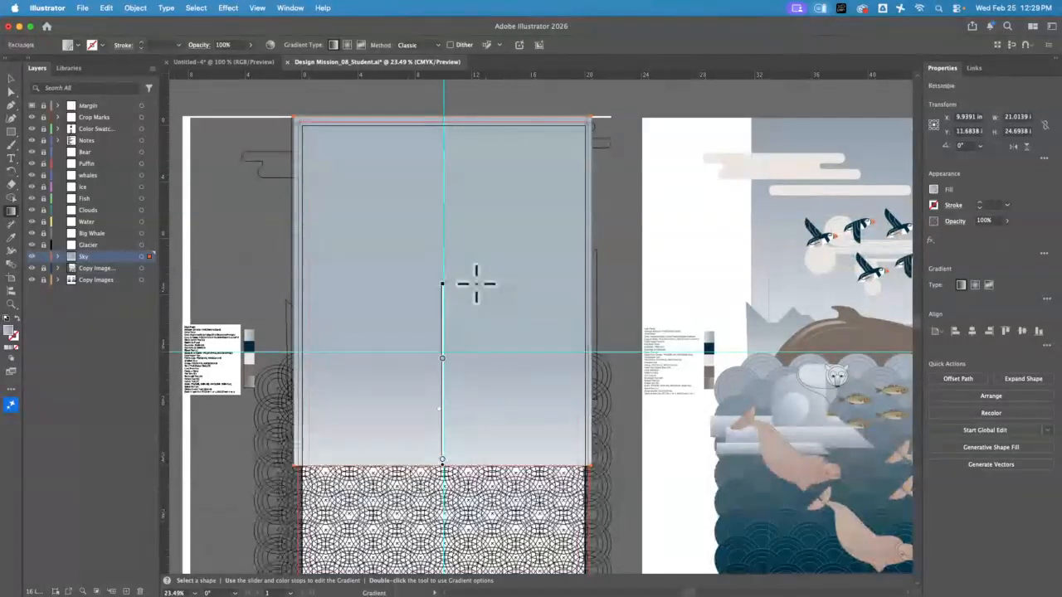
key(v)
key(g)
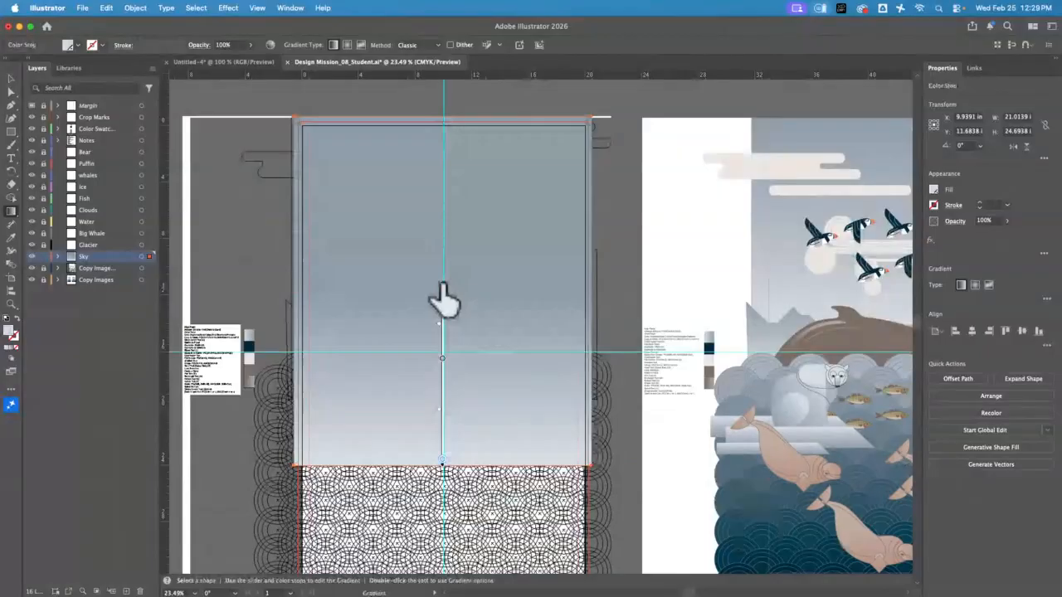
drag(467, 159, 482, 120)
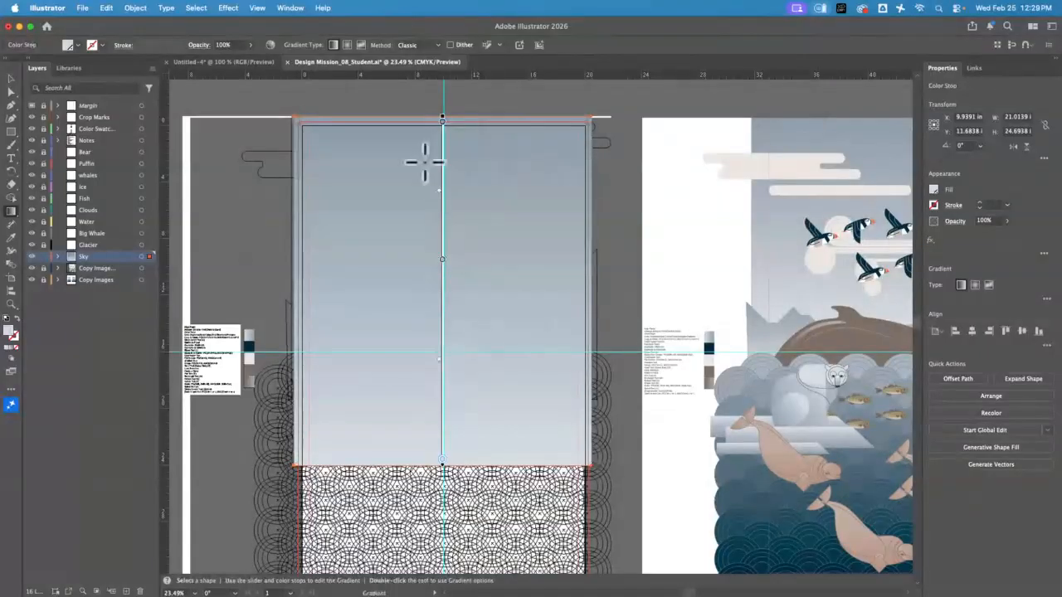
Step: Centre the sky rectangle on the vertical guide at about X 10 in, and lock and hide the Sky layer
click(10, 78)
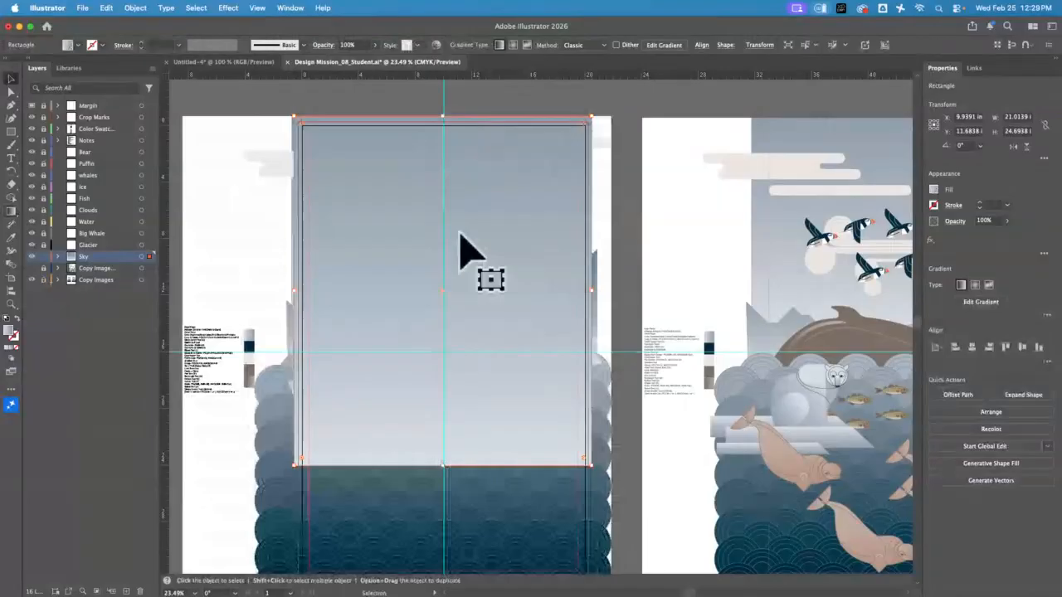
drag(460, 234, 376, 240)
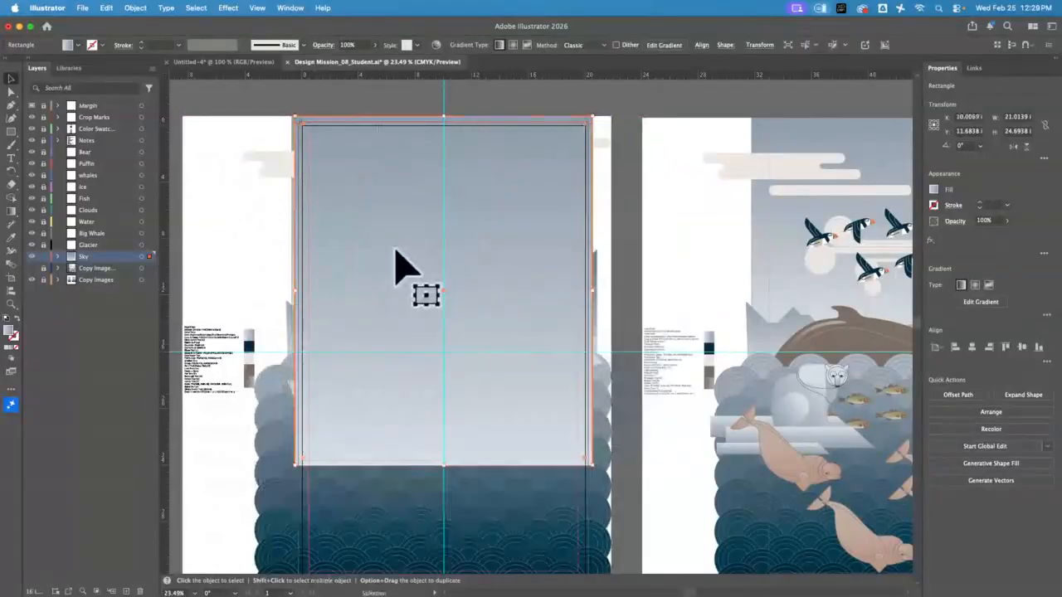
click(32, 256)
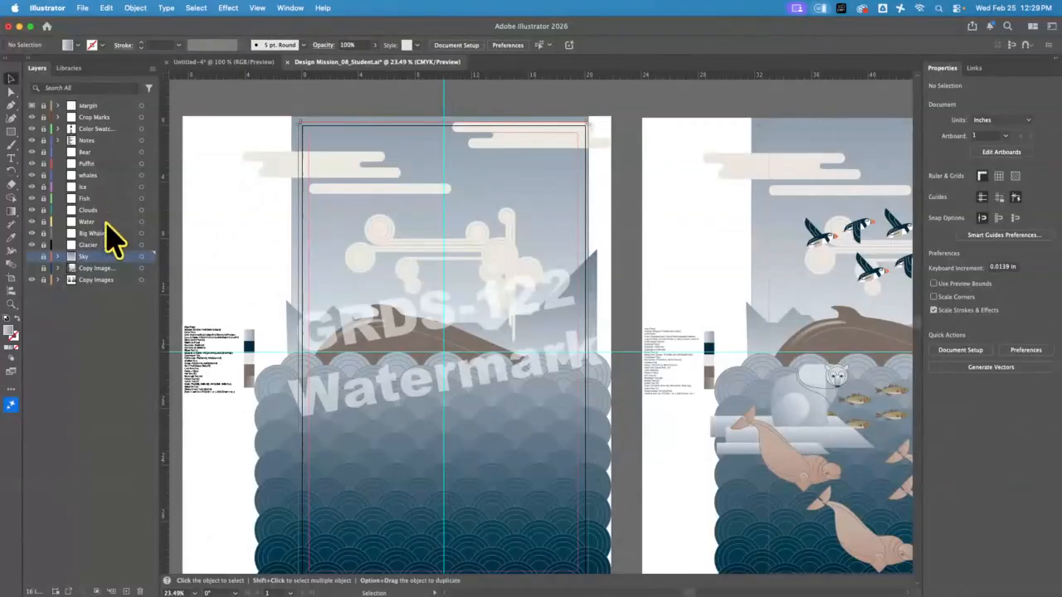
Step: Make the unlocked Glacier layer active, hide the full-colour Copy Images layer and show the outlined reference layer
click(109, 246)
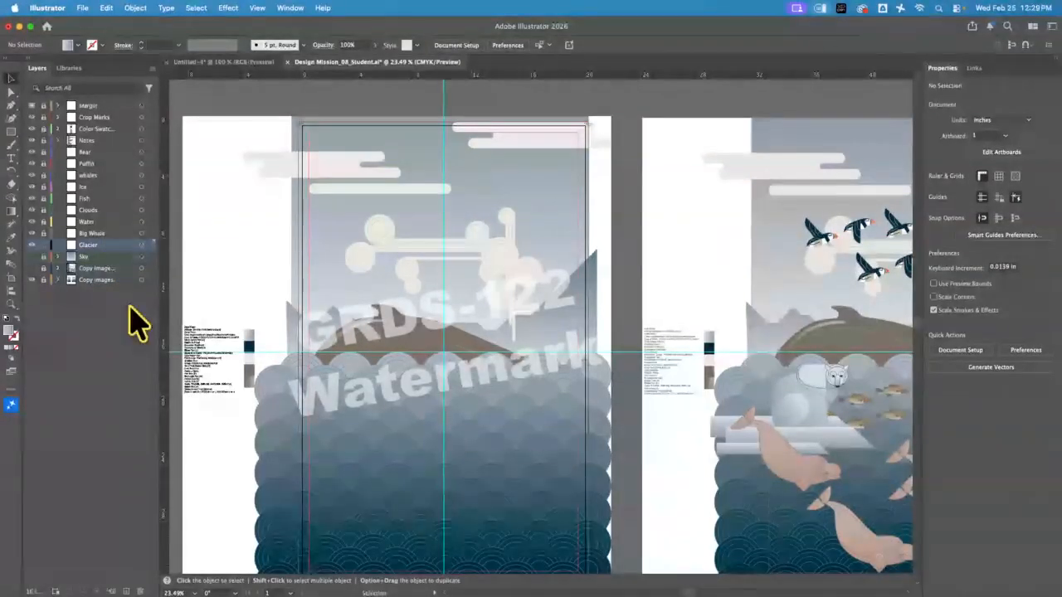
click(11, 305)
drag(318, 323, 441, 305)
click(31, 269)
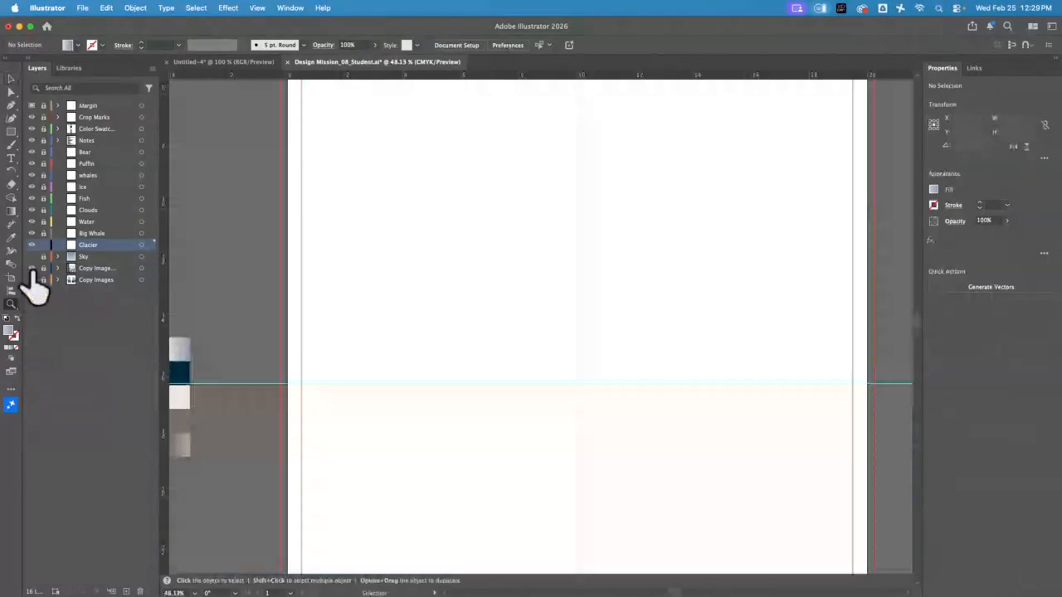
super+click(31, 268)
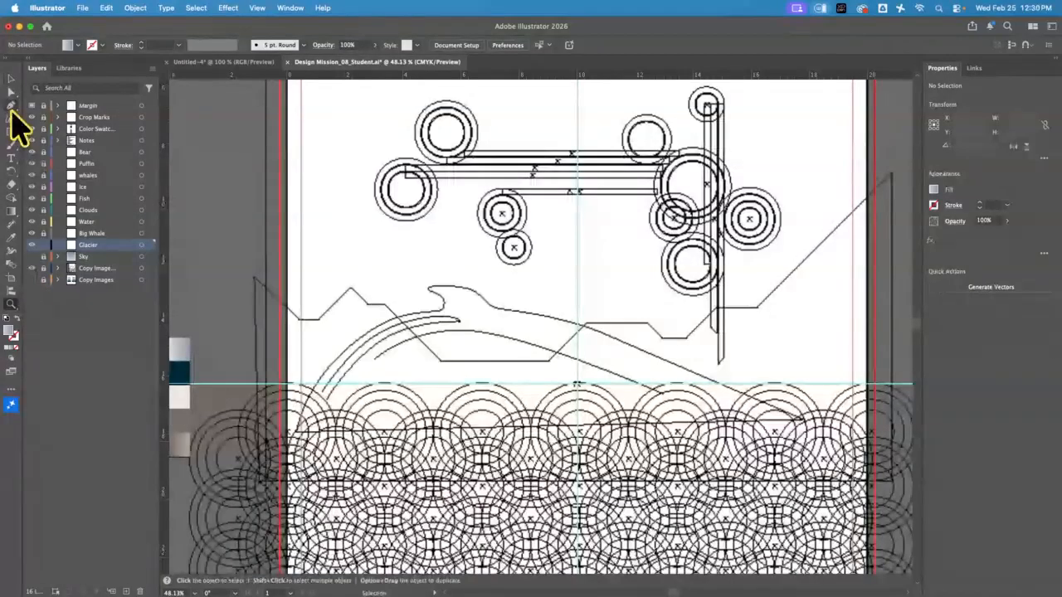
Step: Start tracing the glacier with the Pen tool from its lower-left corner, over the left peaks and down to the valley behind the whale
click(12, 107)
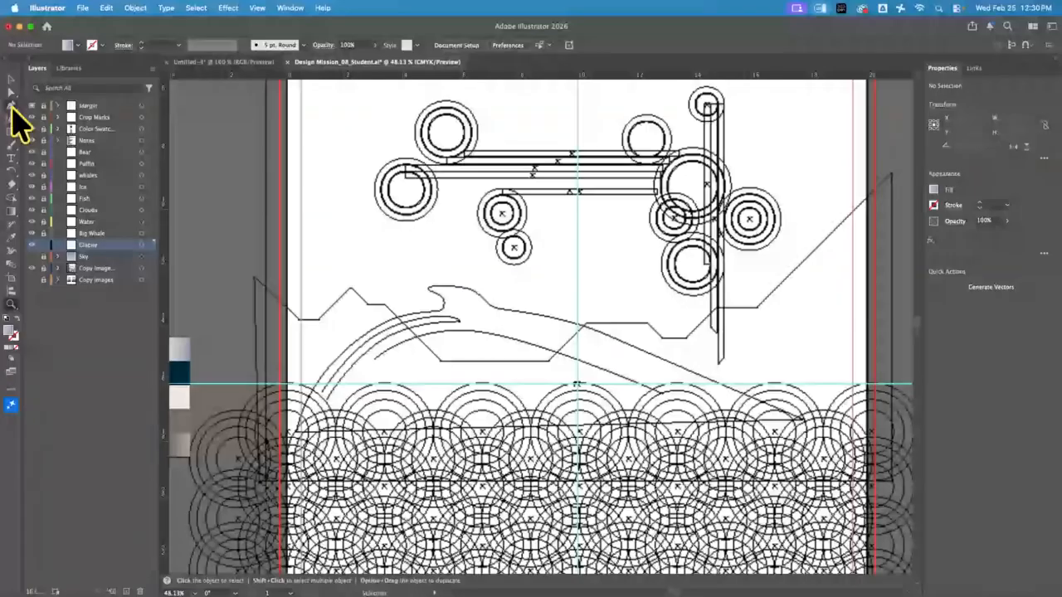
click(257, 482)
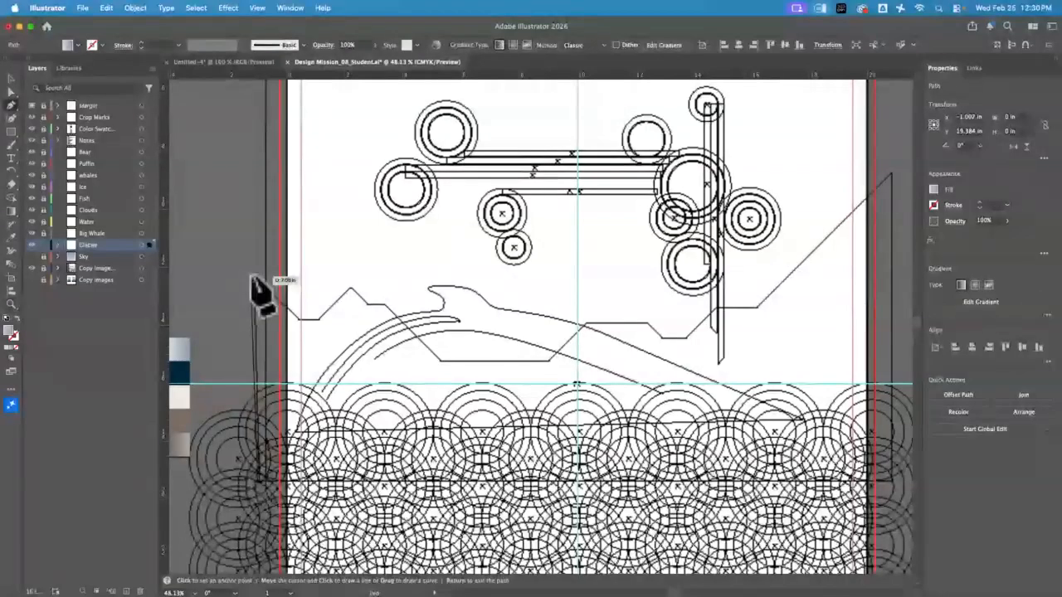
click(253, 276)
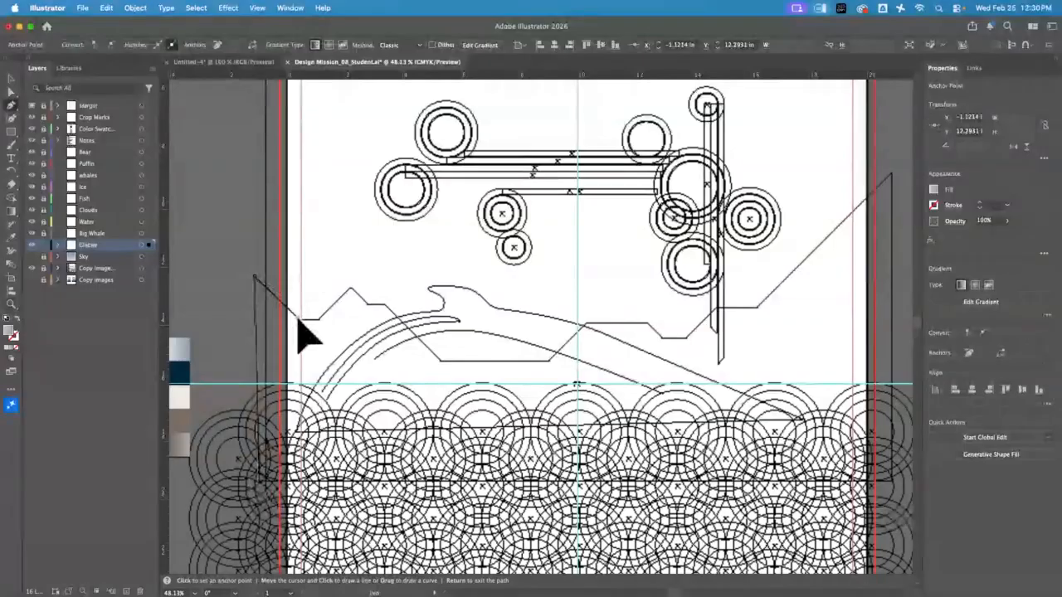
click(296, 317)
click(350, 289)
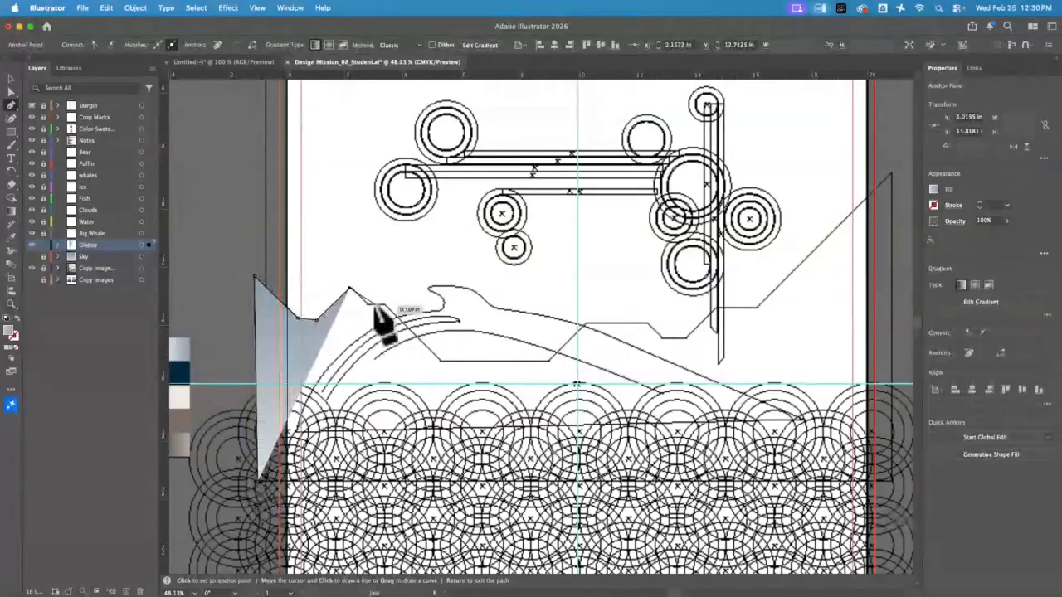
click(365, 304)
click(382, 305)
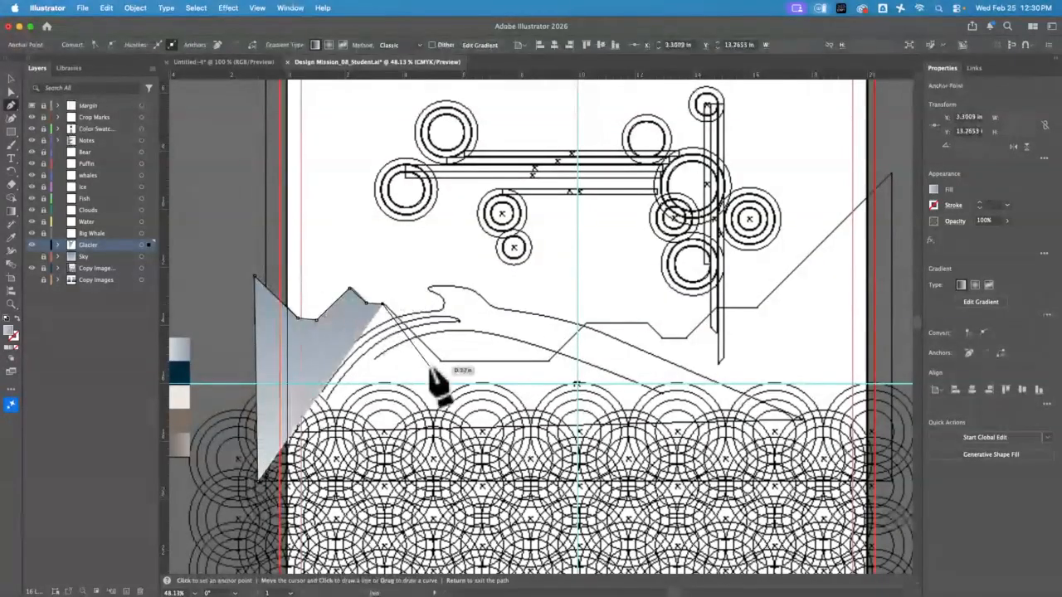
click(441, 363)
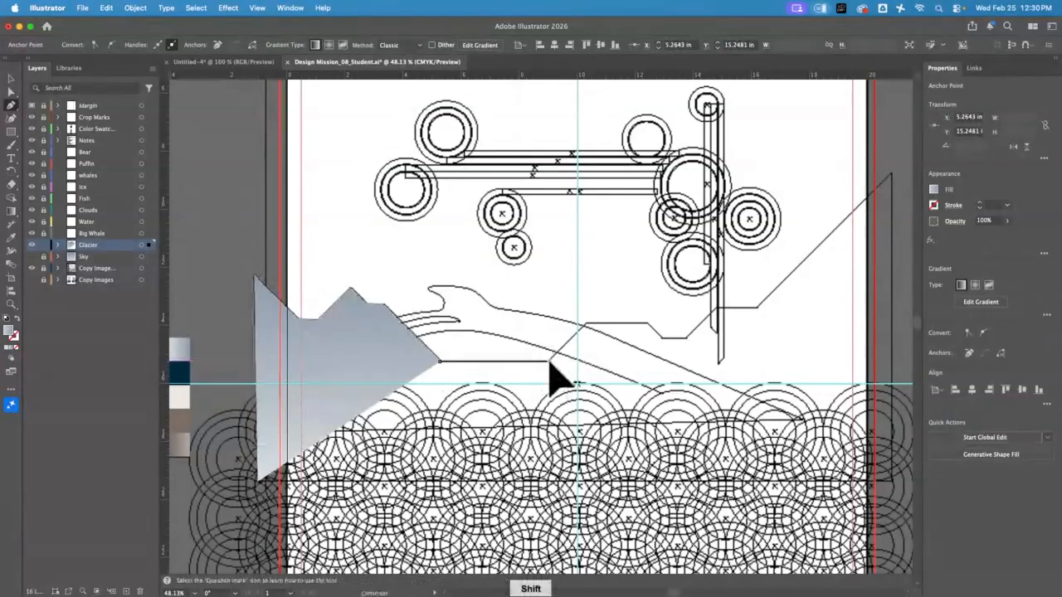
click(548, 361)
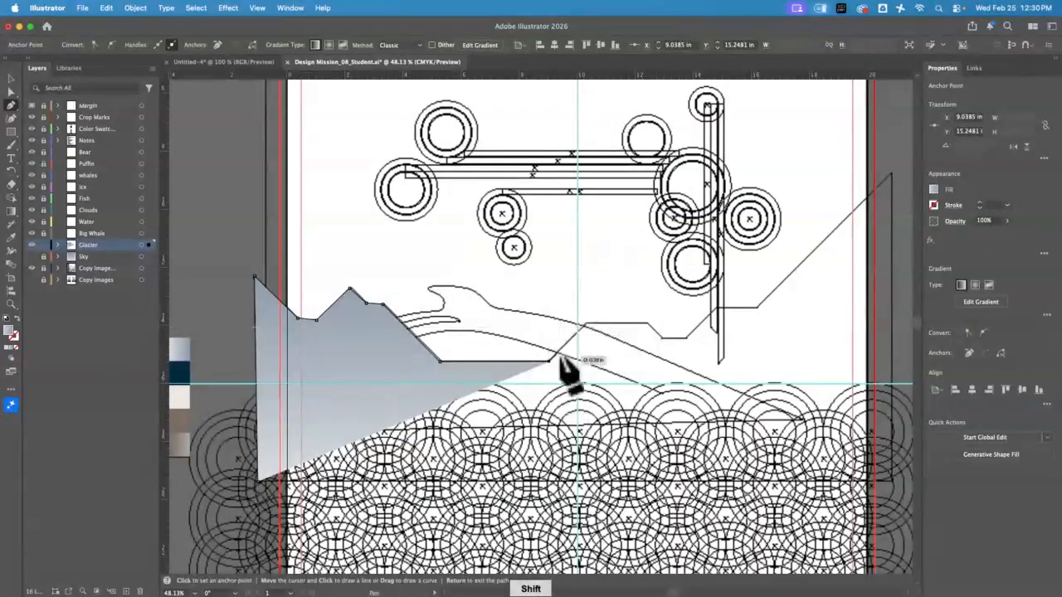
shift+click(581, 326)
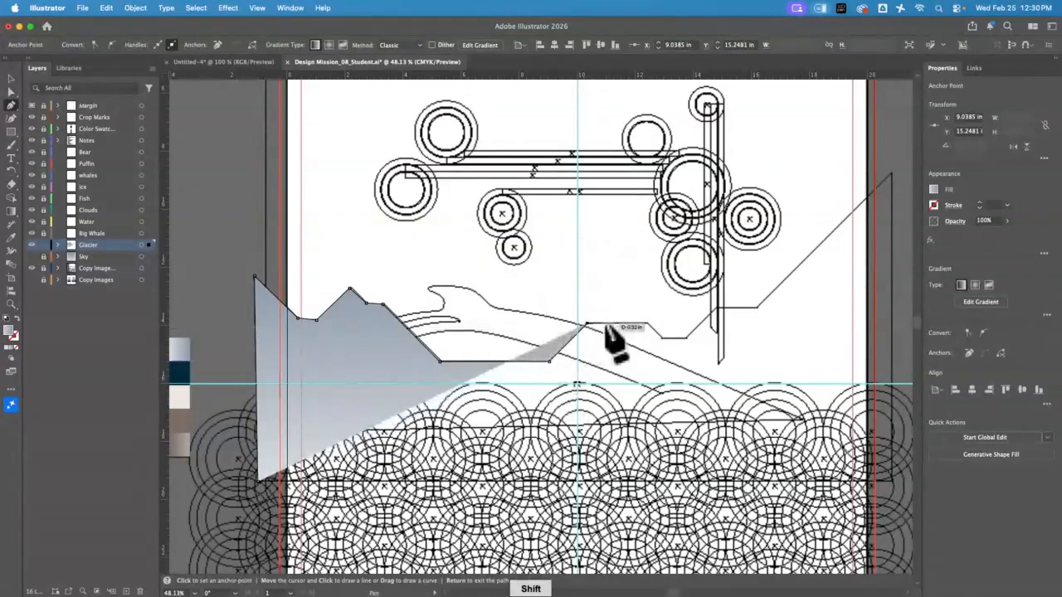
shift+click(646, 325)
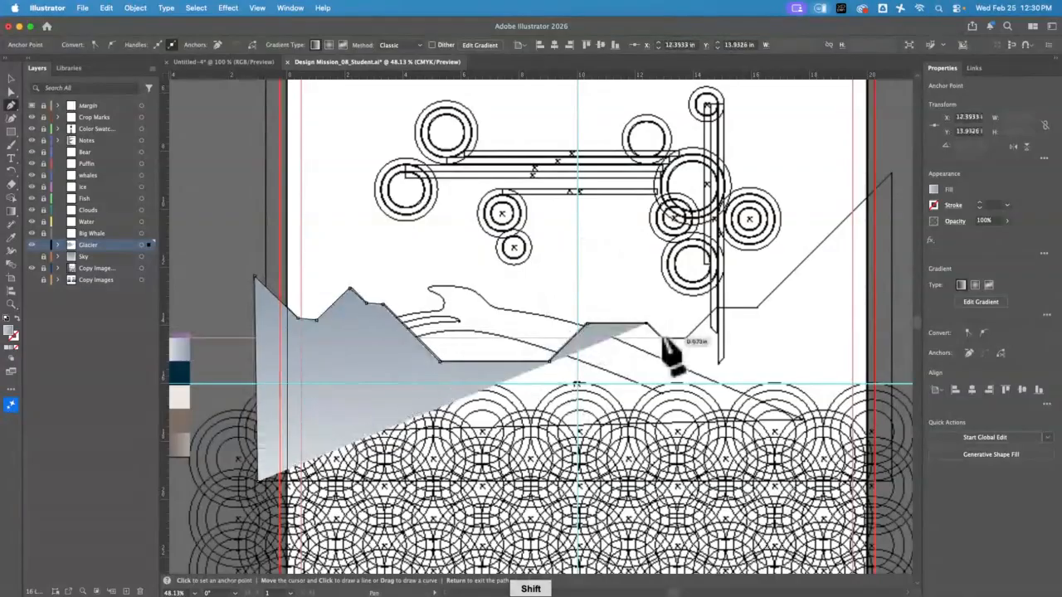
shift+click(661, 336)
shift+click(686, 337)
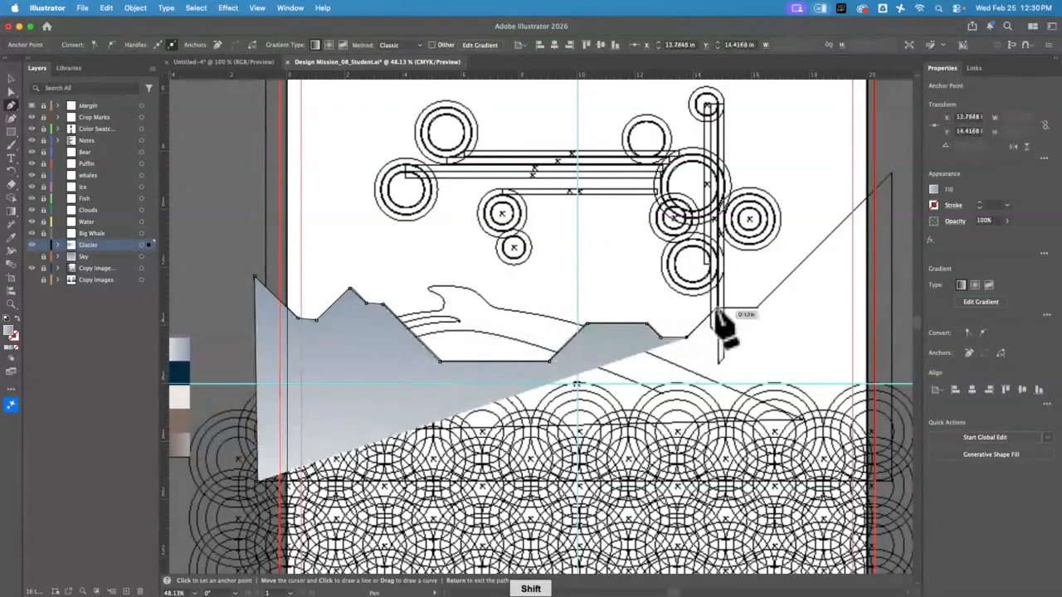
shift+click(716, 308)
shift+click(756, 308)
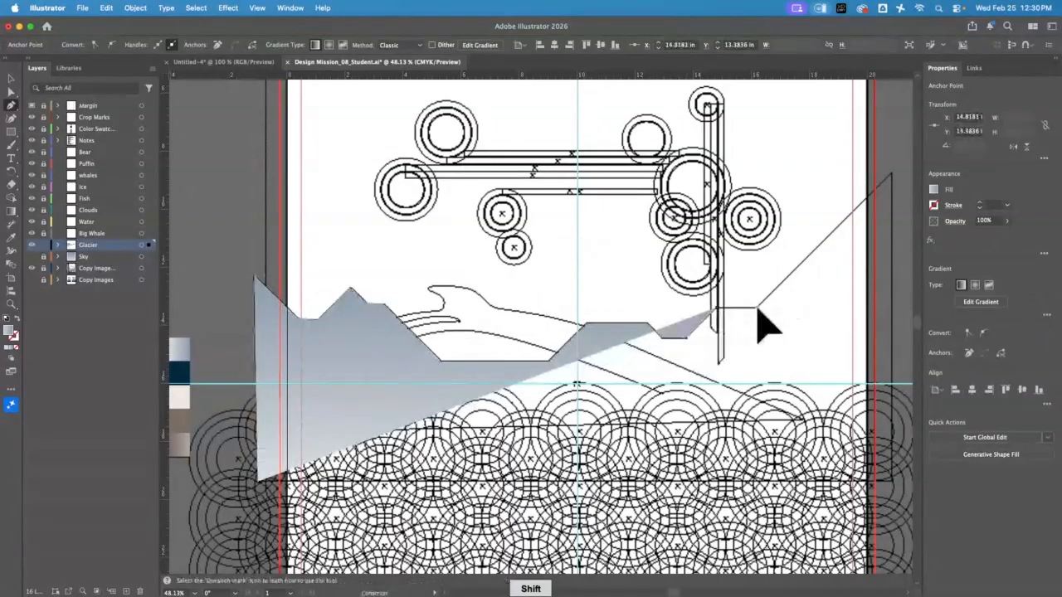
shift+click(888, 176)
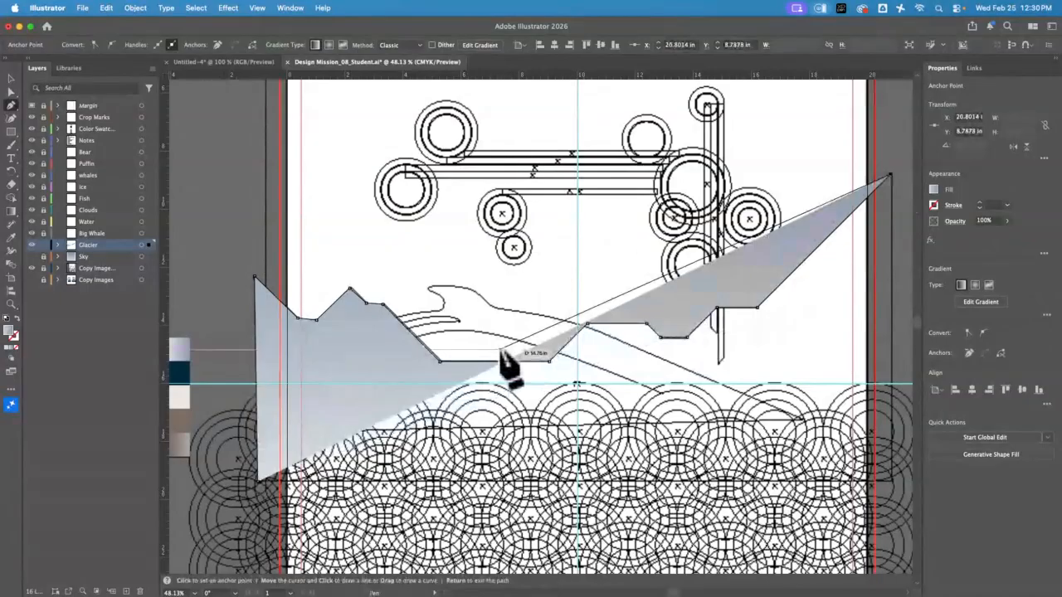
click(10, 79)
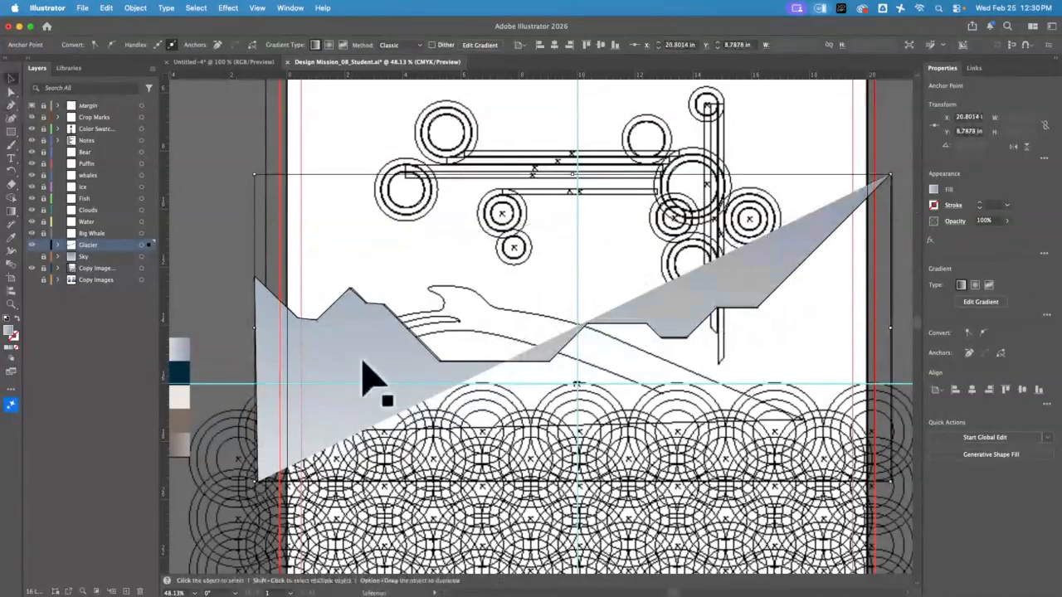
key(Delete)
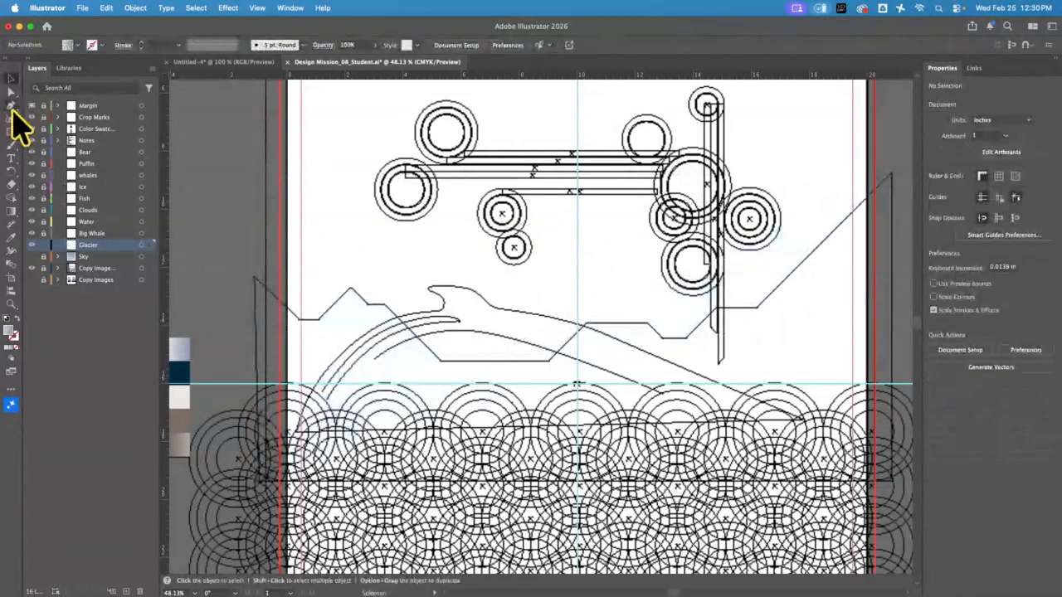
Step: Restart tracing the glacier with the Pen tool from its upper-left peak, over the second peak to the small ledge beside it
click(12, 107)
click(251, 277)
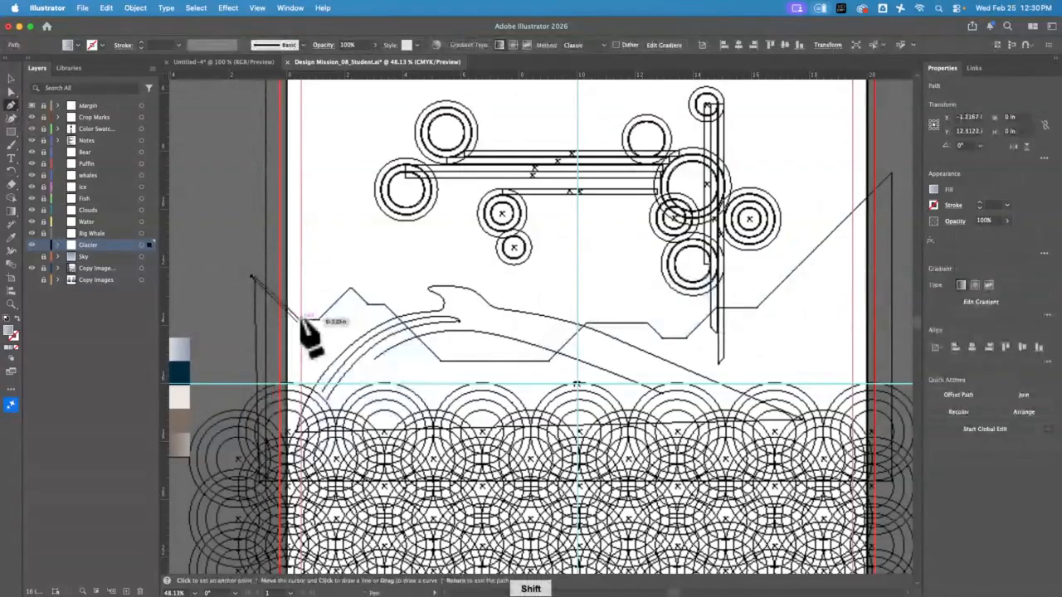
shift+click(297, 319)
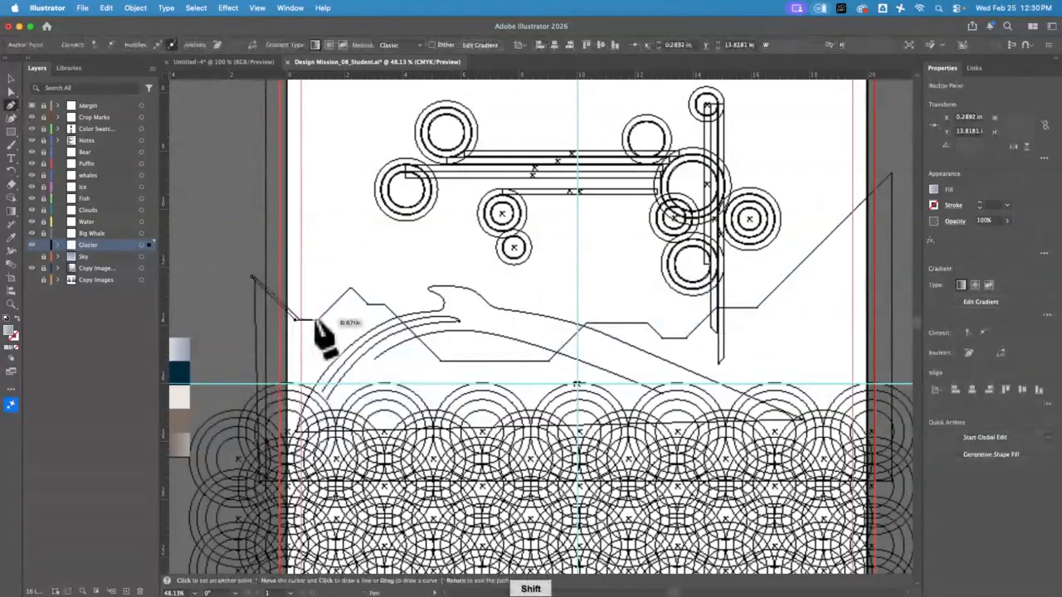
shift+click(316, 320)
shift+click(350, 287)
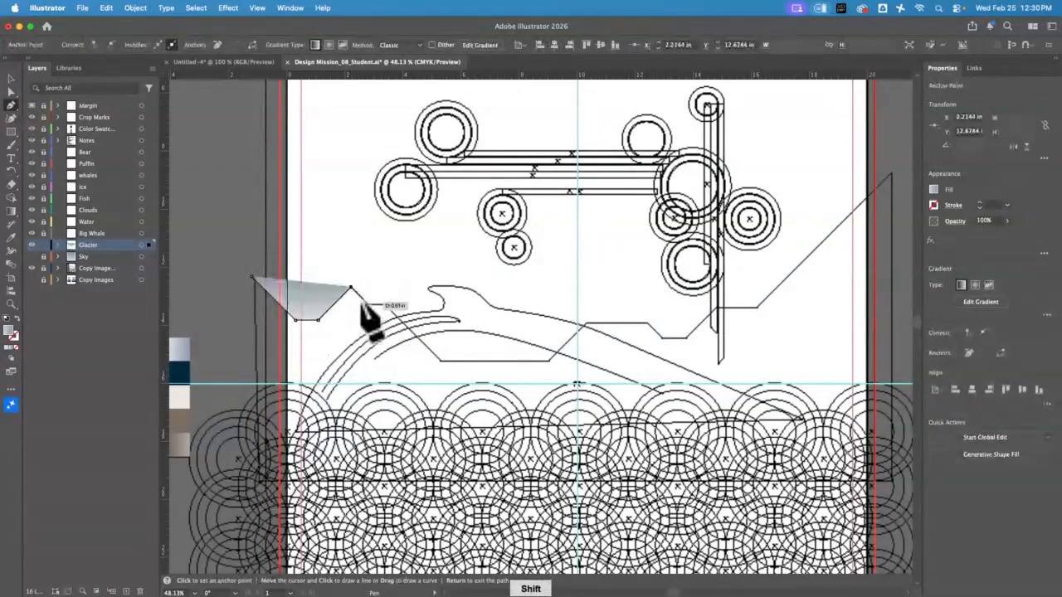
shift+click(366, 301)
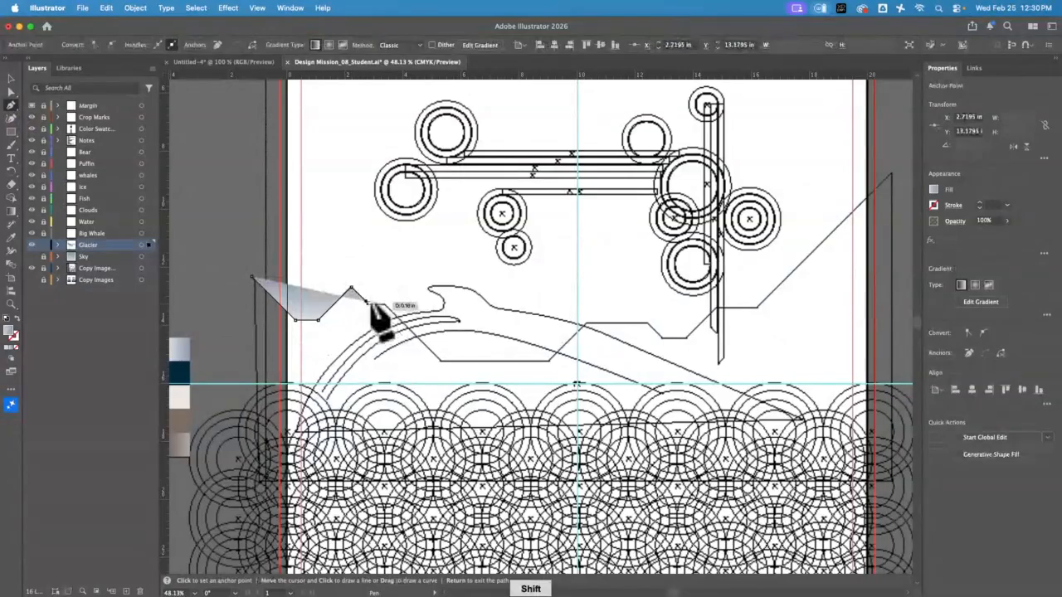
key(super+z)
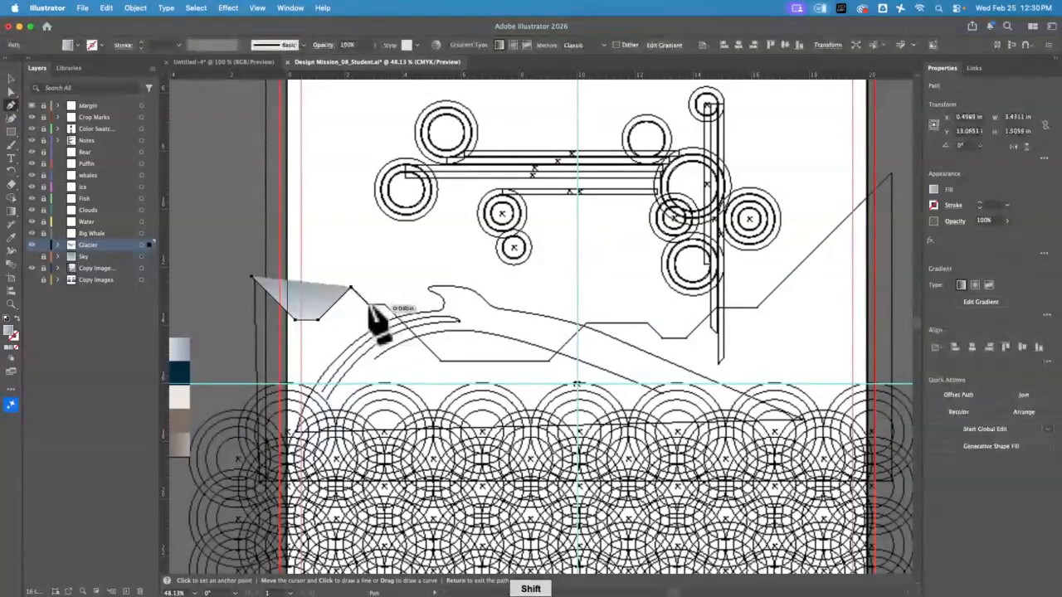
shift+click(366, 301)
shift+click(382, 303)
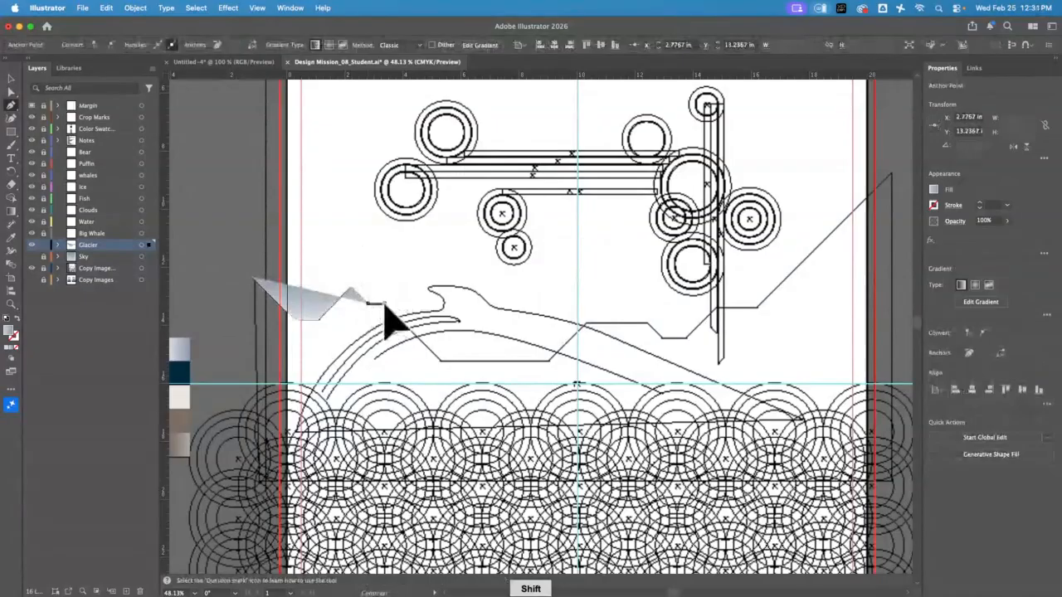
Step: Continue the glacier path down across the flat valley behind the whale and over the middle plateau to the ledge before the tall peak
shift+click(440, 362)
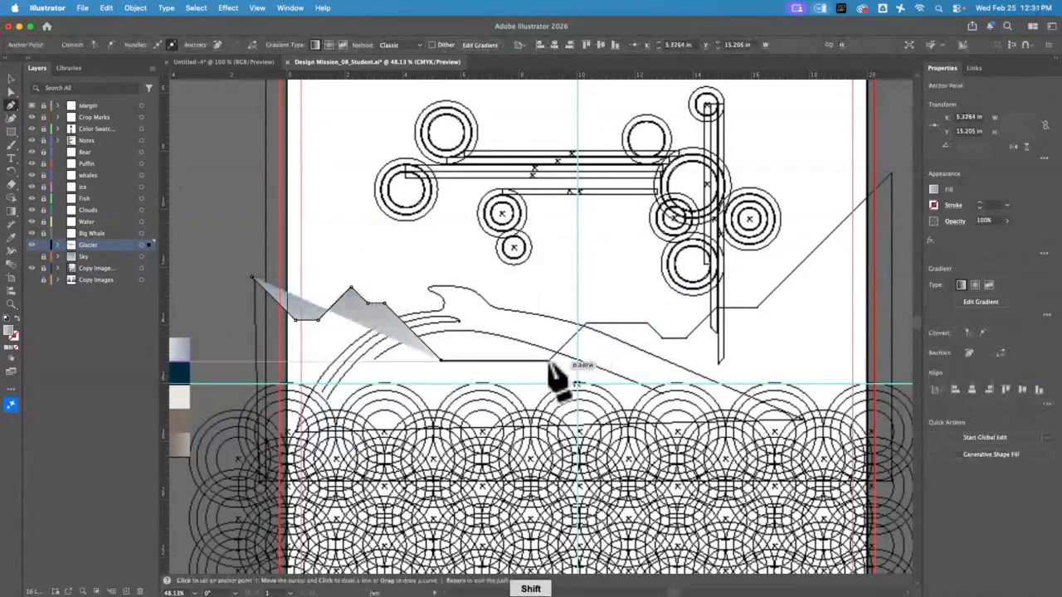
shift+click(548, 361)
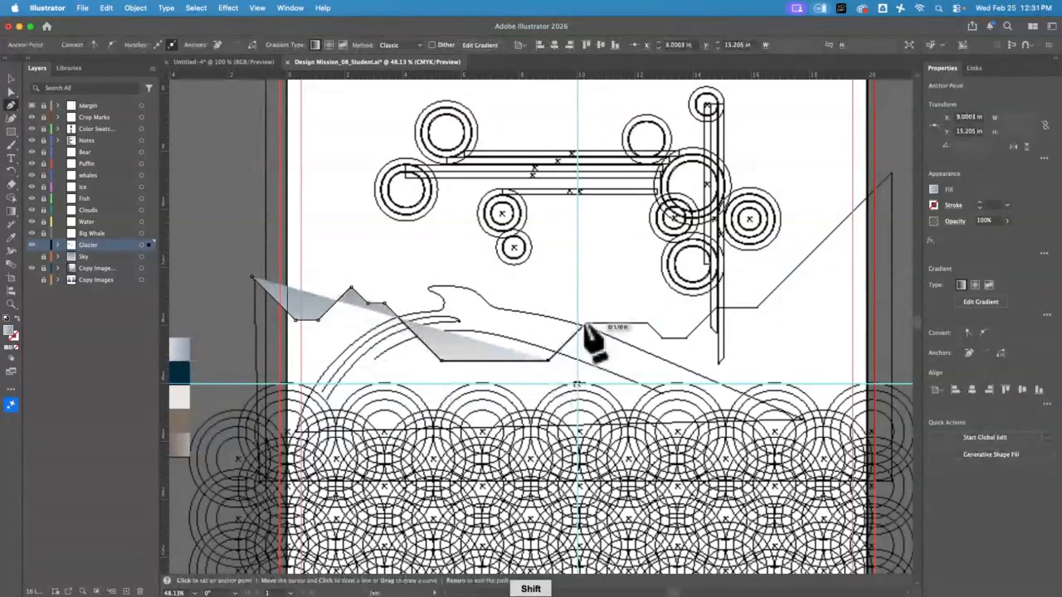
shift+click(583, 326)
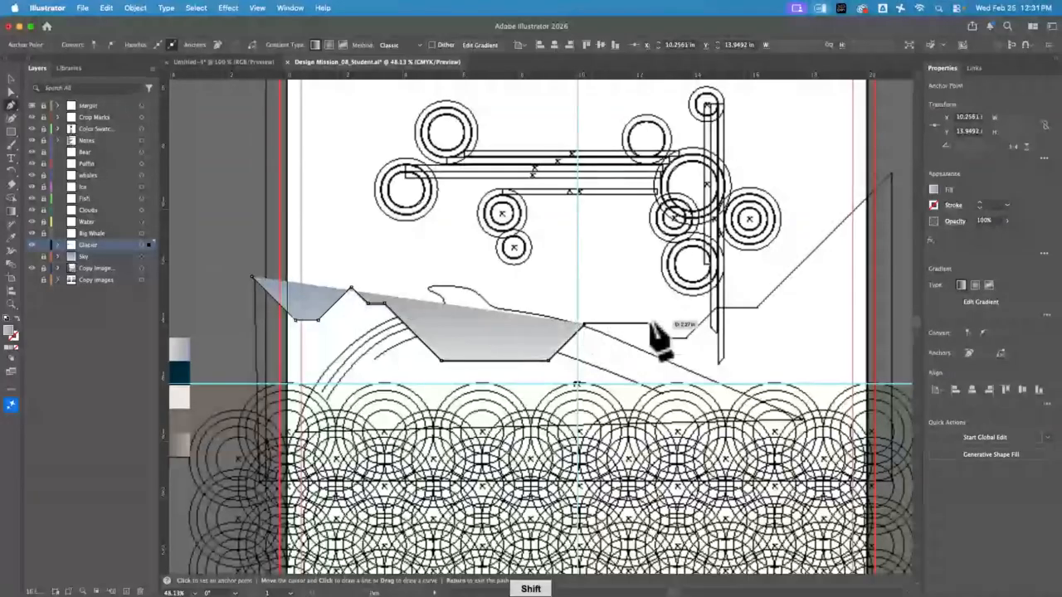
shift+click(687, 339)
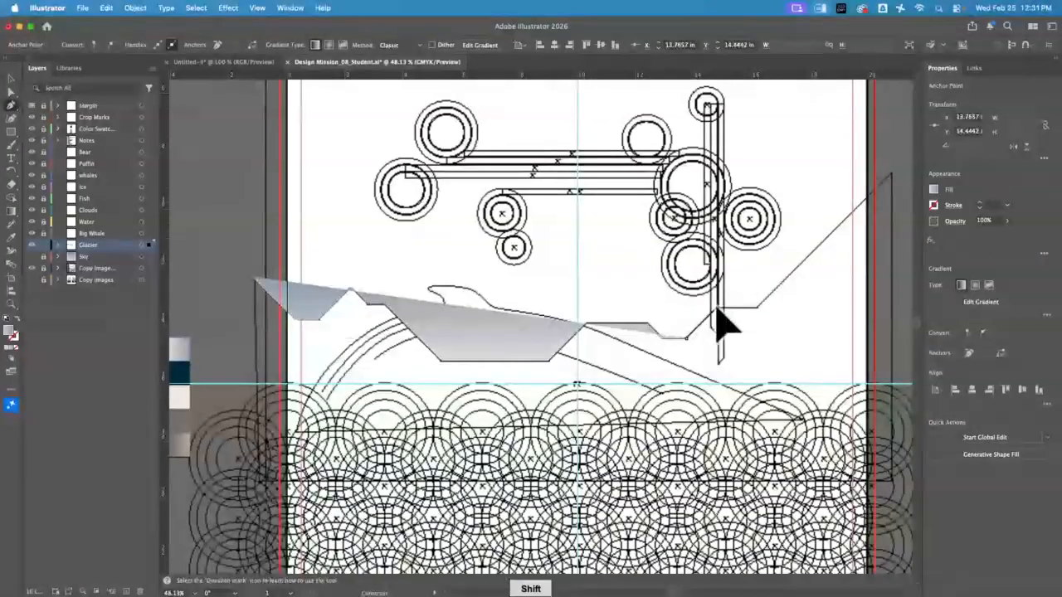
shift+click(713, 307)
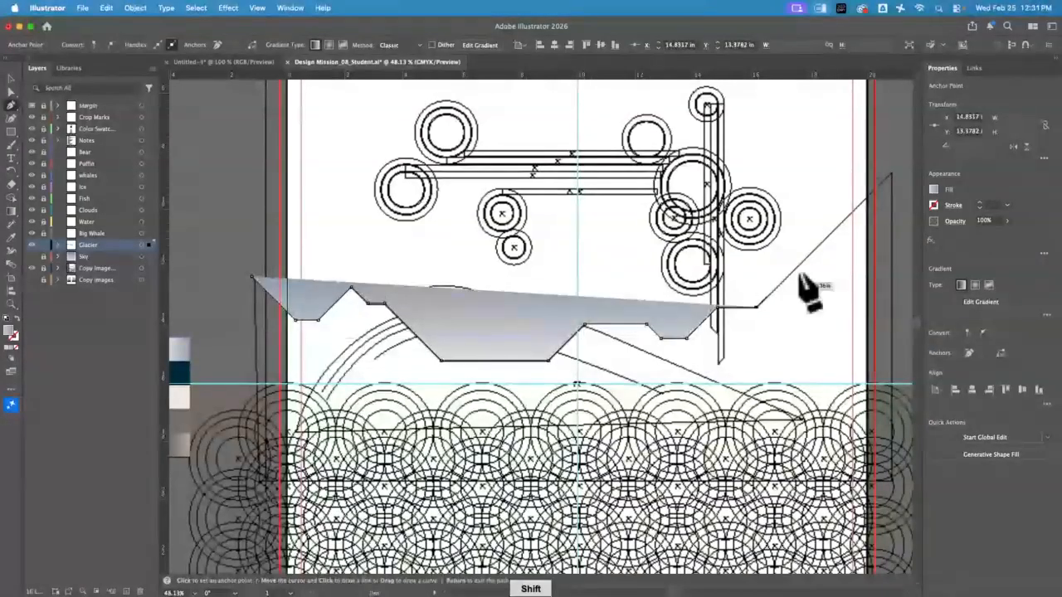
Step: Extend the glacier path up to the tall right peak, down and across the straight base, close it at the starting peak and deselect it
shift+click(891, 174)
shift+click(892, 480)
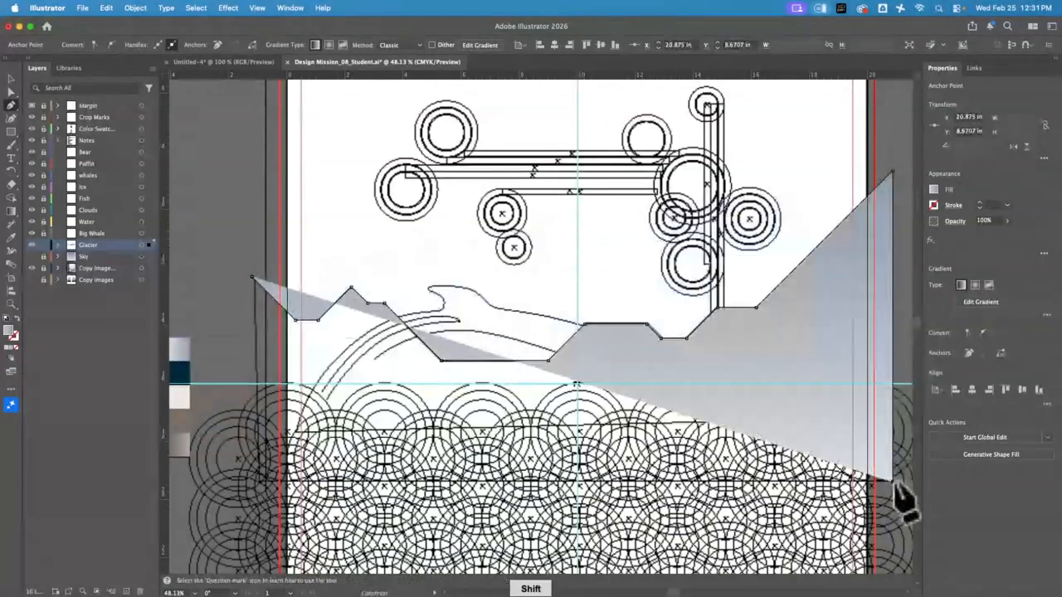
shift+click(257, 480)
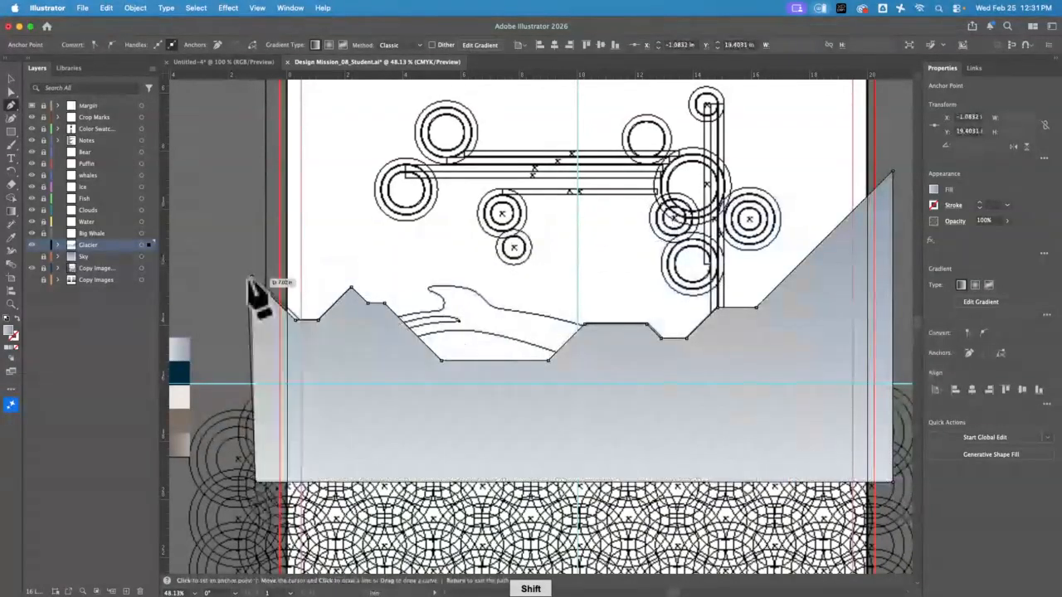
shift+click(251, 278)
click(12, 89)
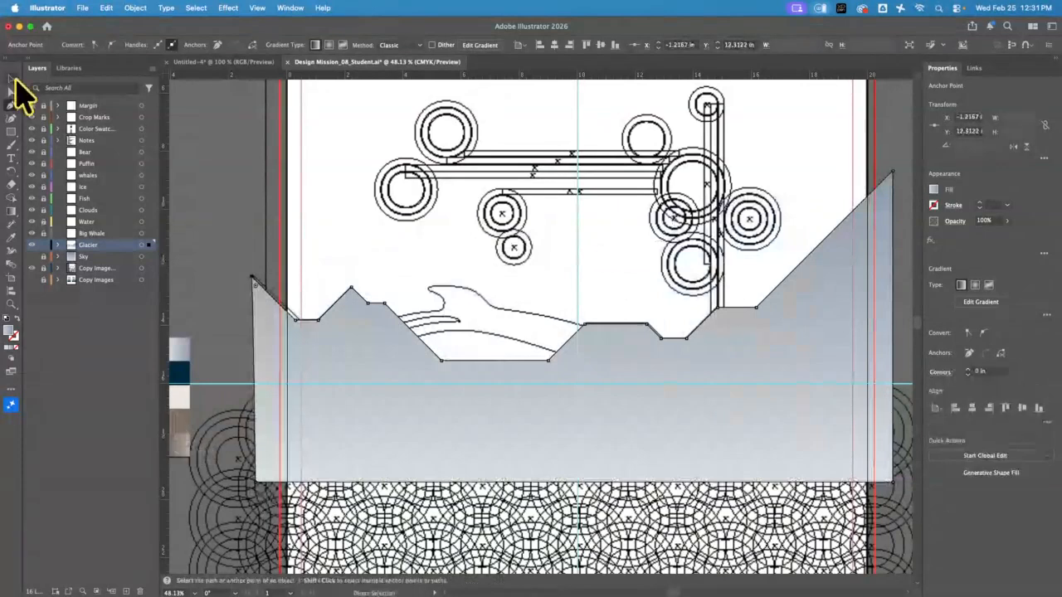
click(12, 79)
click(225, 351)
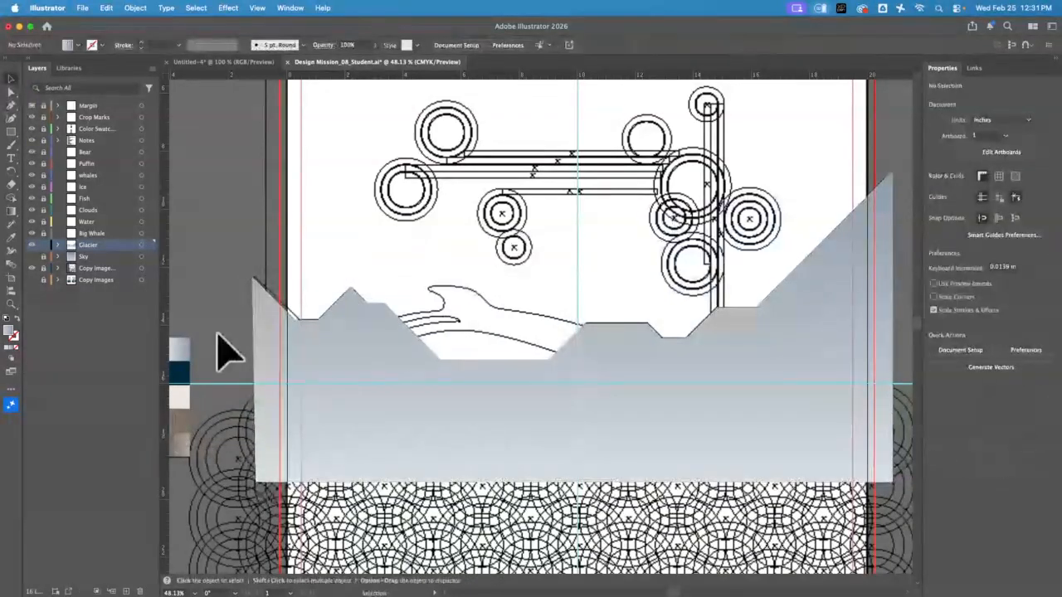
Step: Adjust the glacier's left slope with Direct Selection to match the outlined reference, show the full-colour reference layer and nudge the whole shape into place
click(11, 90)
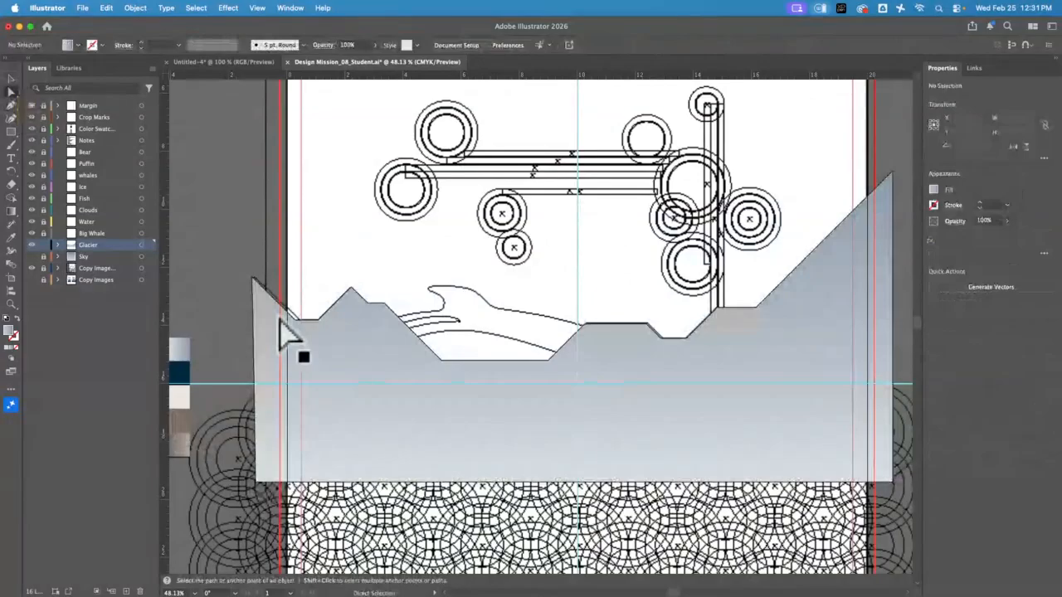
click(289, 330)
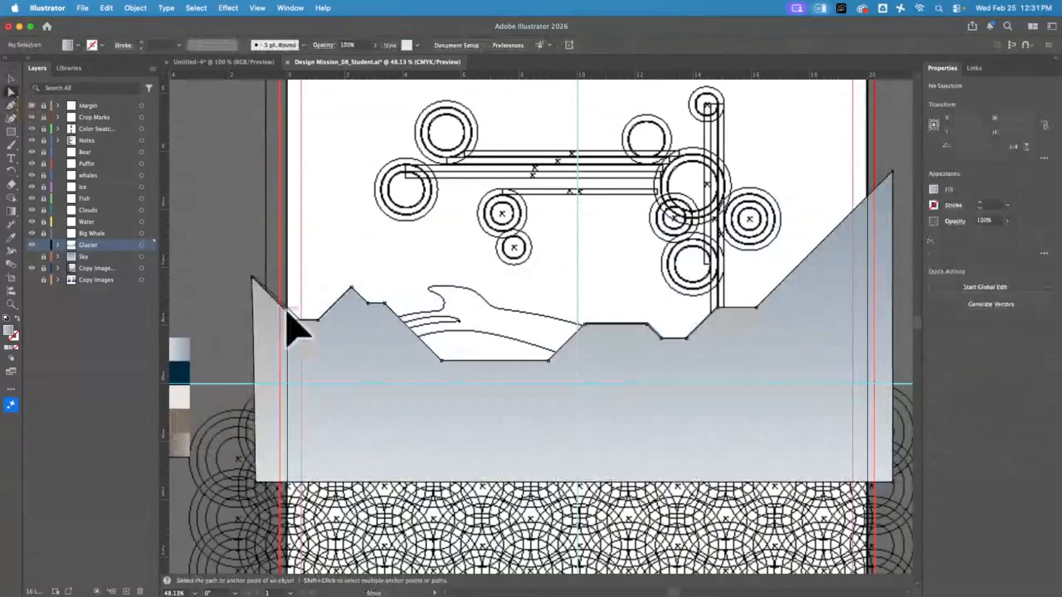
click(290, 330)
drag(284, 308, 297, 315)
click(241, 240)
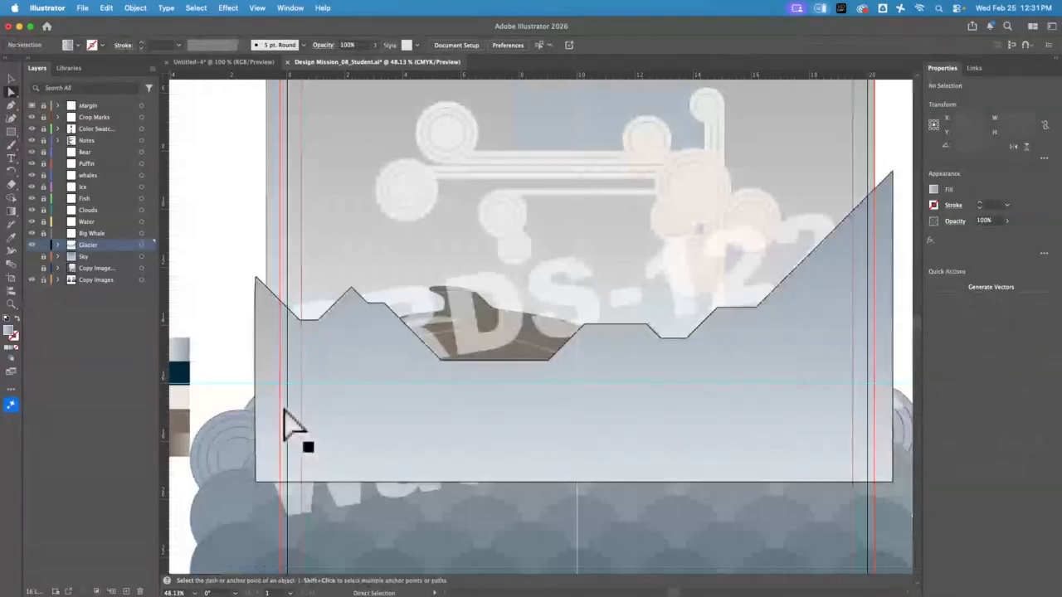
drag(285, 425, 300, 407)
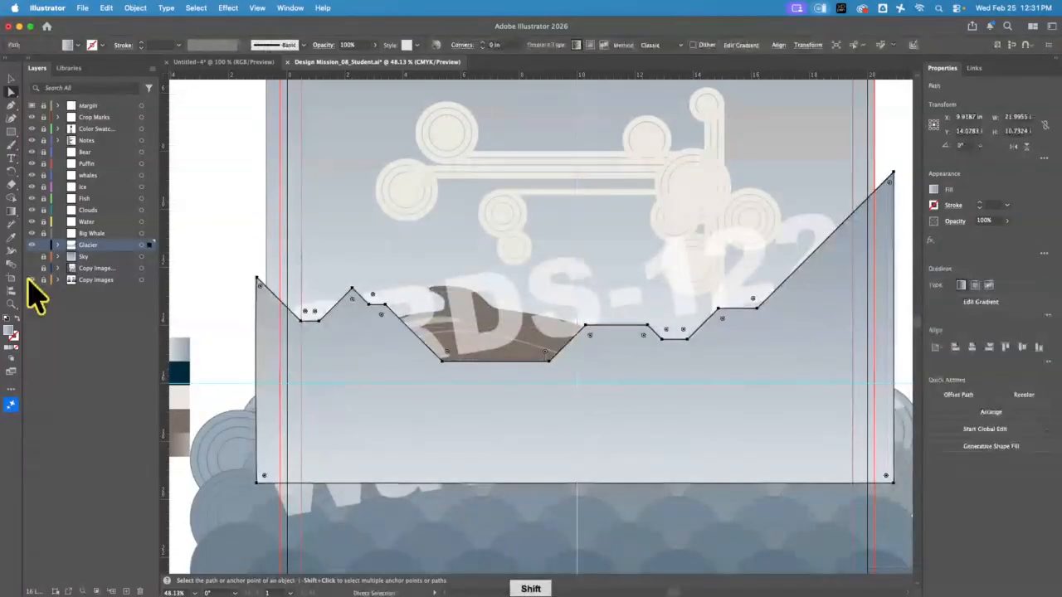
Step: Lock and hide the Glacier layer, make the unlocked Big Whale layer active and show the outlined reference layer
click(43, 245)
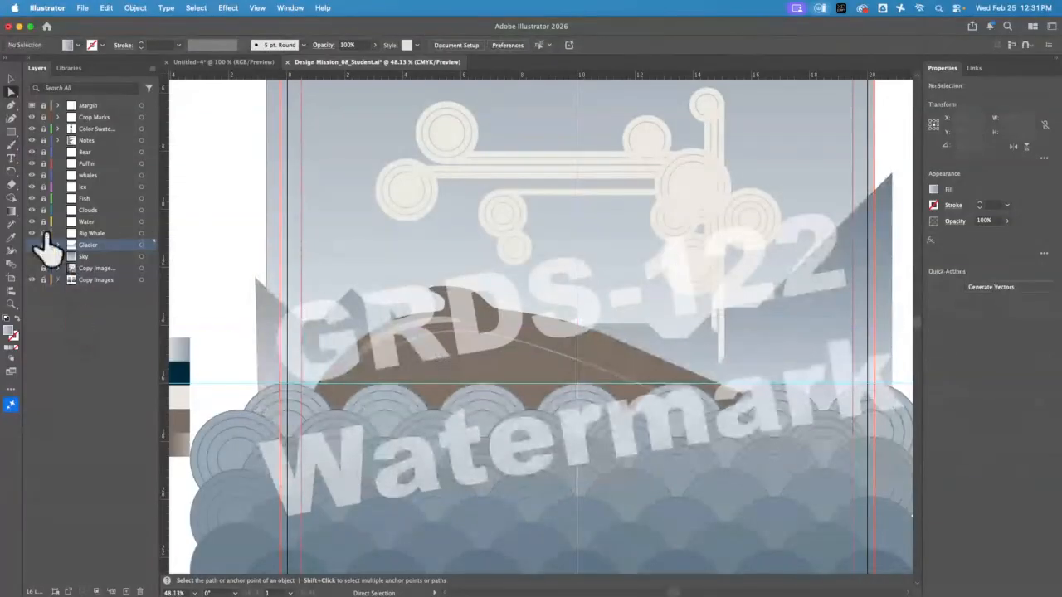
click(92, 234)
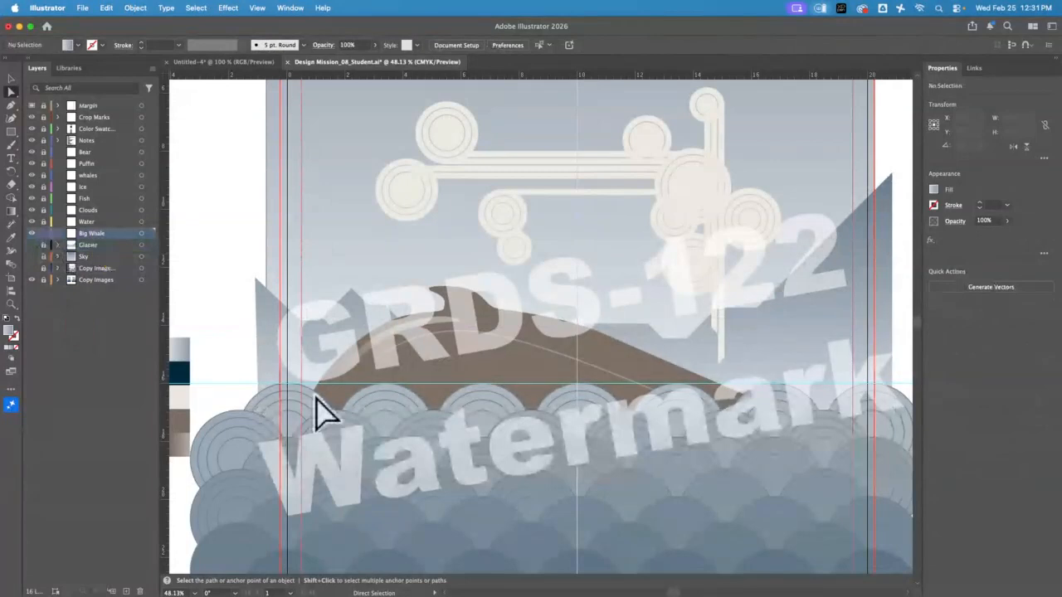
key(z)
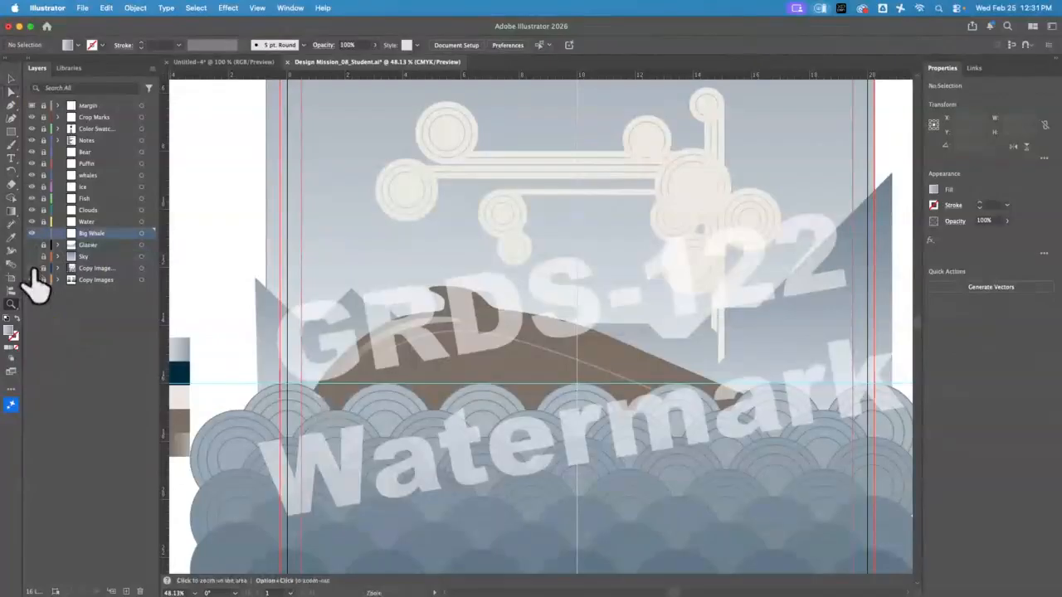
key(super+y)
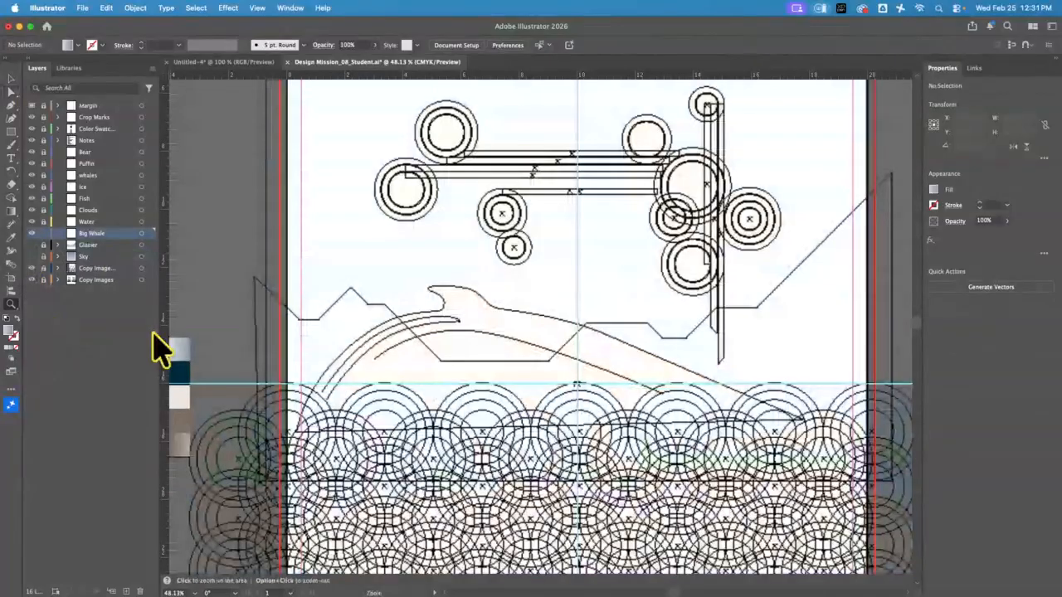
Step: Start the big whale's outline with the Pen tool at its lower-left base and trace the curved back up and over the dorsal fin's tip
scroll(158, 349, down, 3)
scroll(157, 349, right, 3)
key(a)
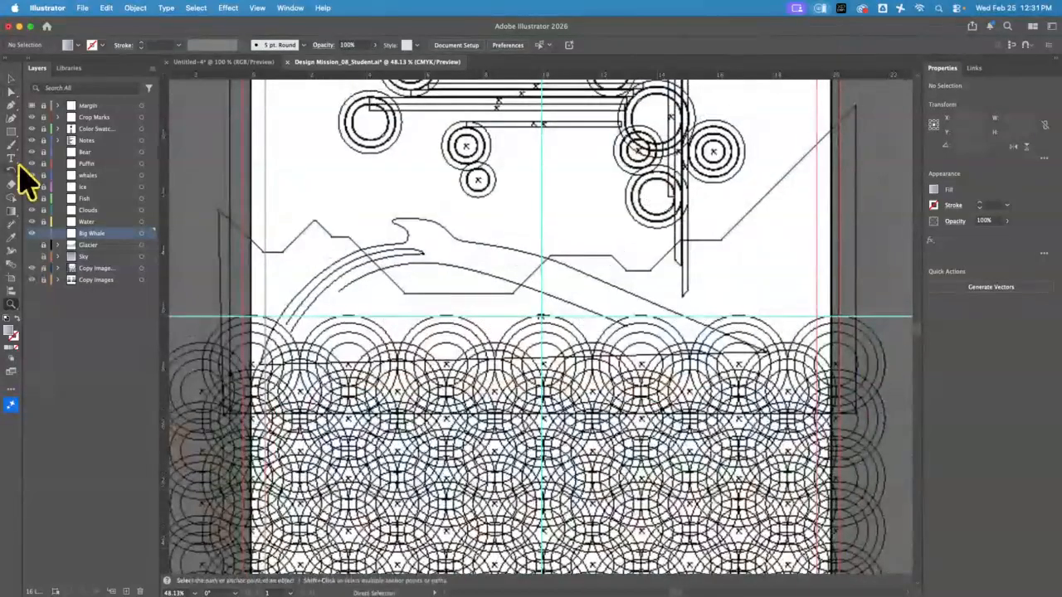
key(p)
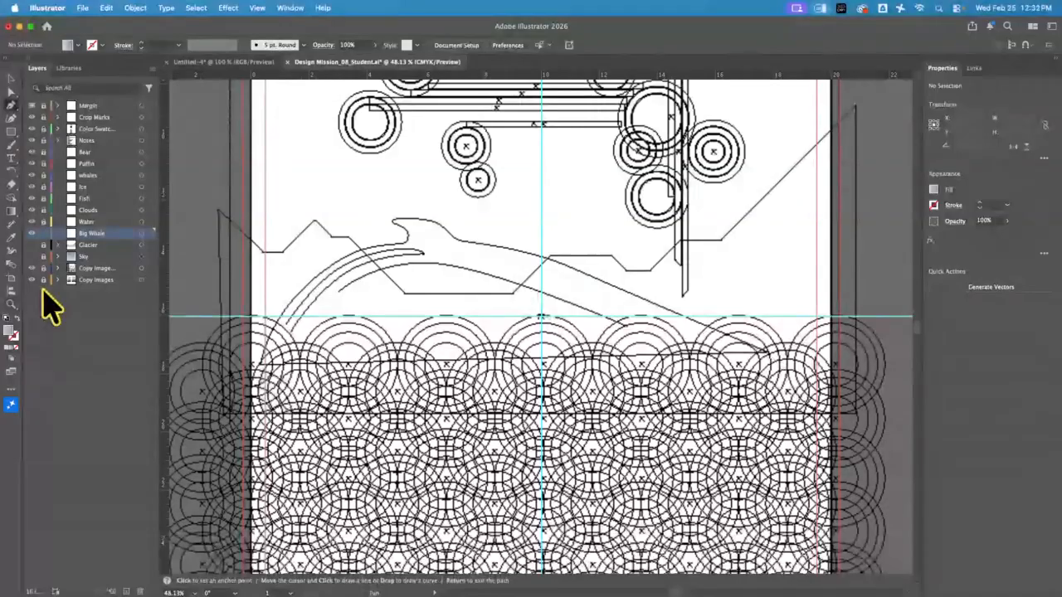
key(z)
click(406, 371)
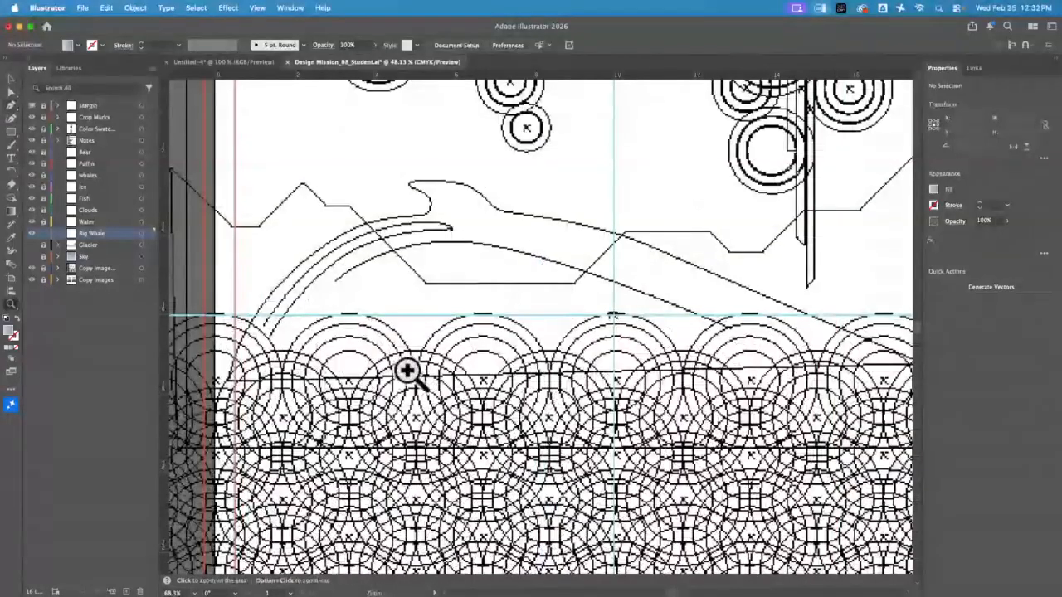
click(332, 436)
key(p)
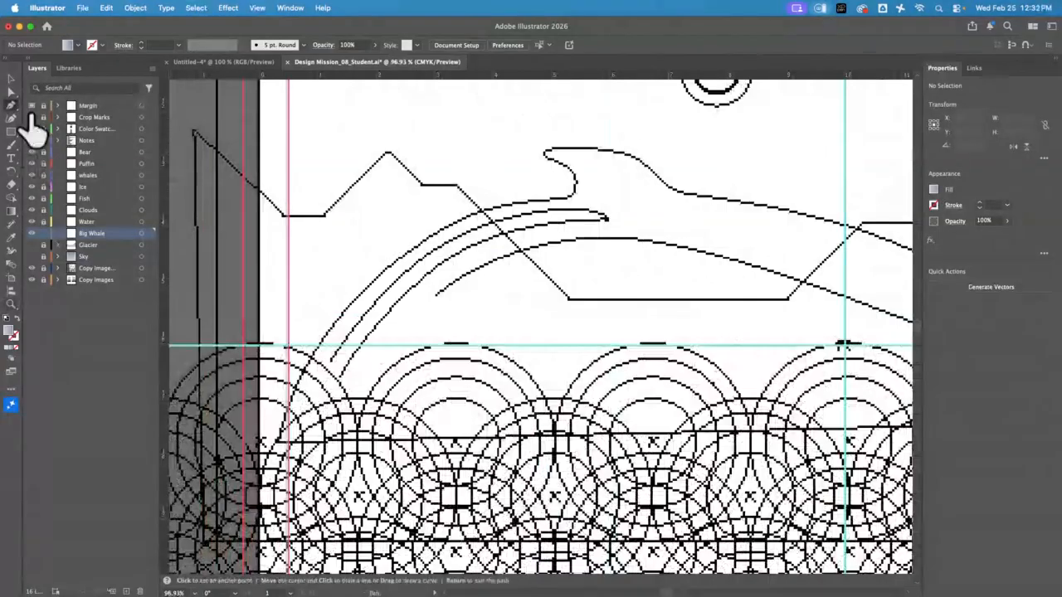
click(270, 440)
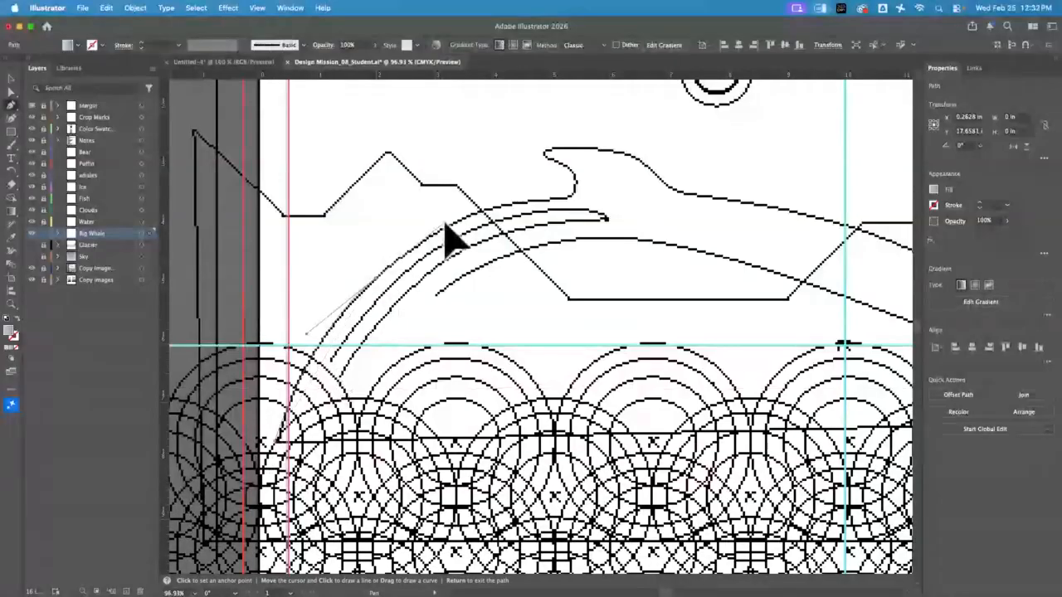
drag(444, 223, 444, 222)
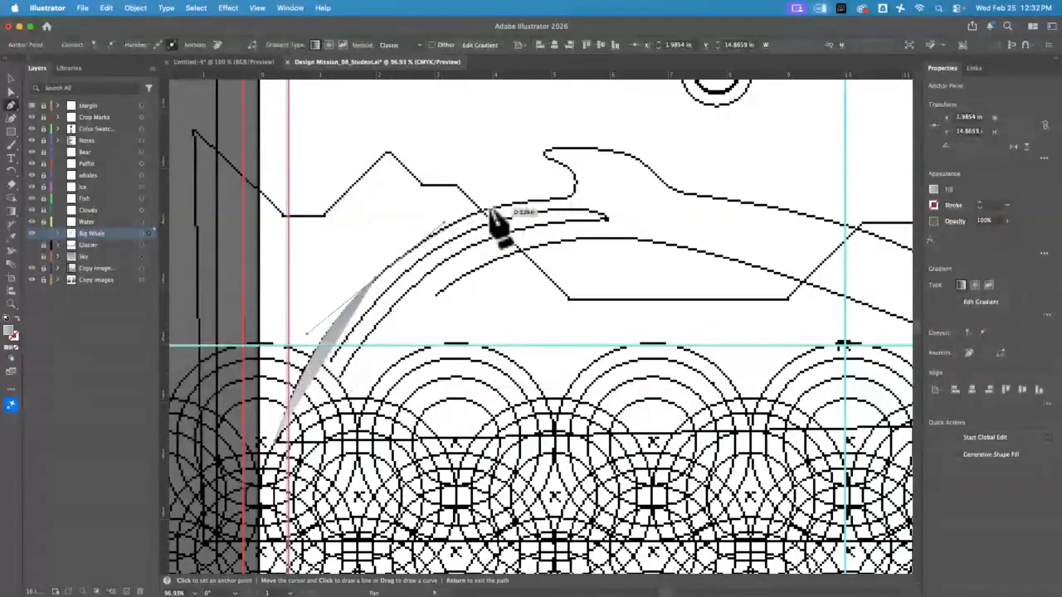
click(505, 208)
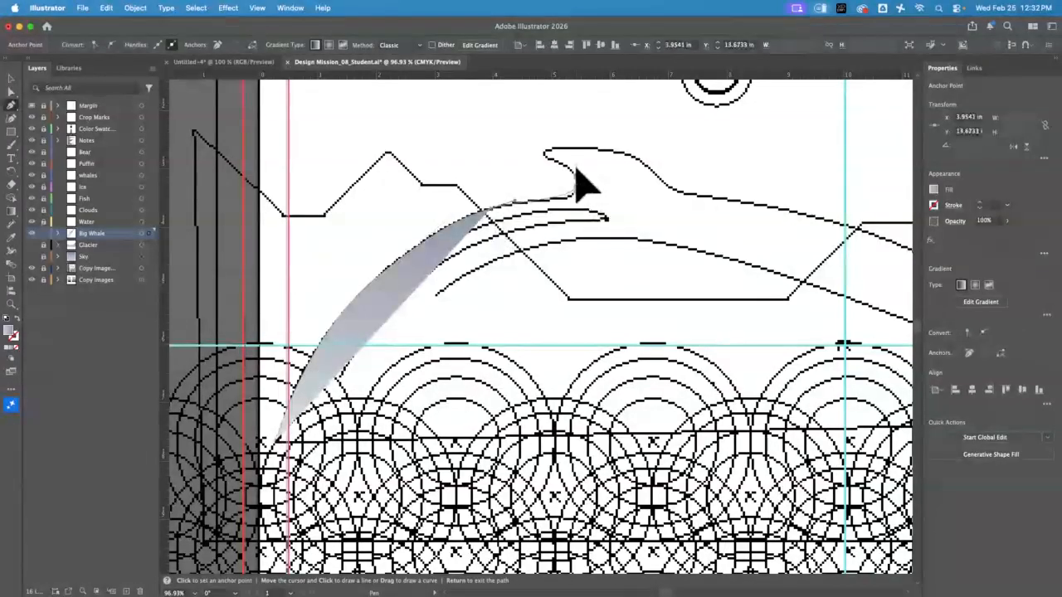
drag(573, 196, 623, 151)
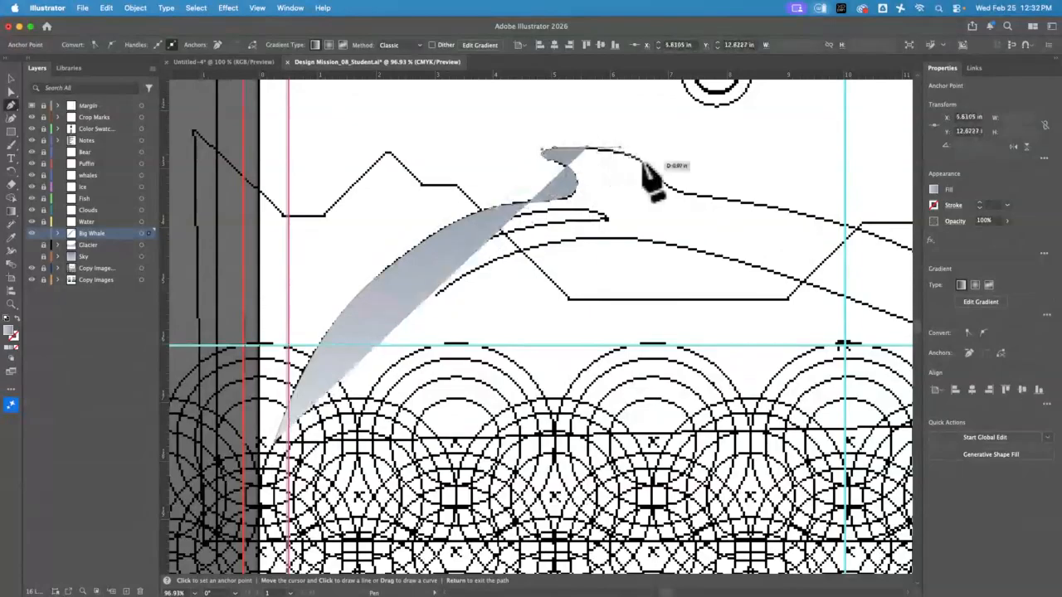
Step: Continue the whale outline down the back of the fin and along the sloping back to the pointed right end
click(649, 171)
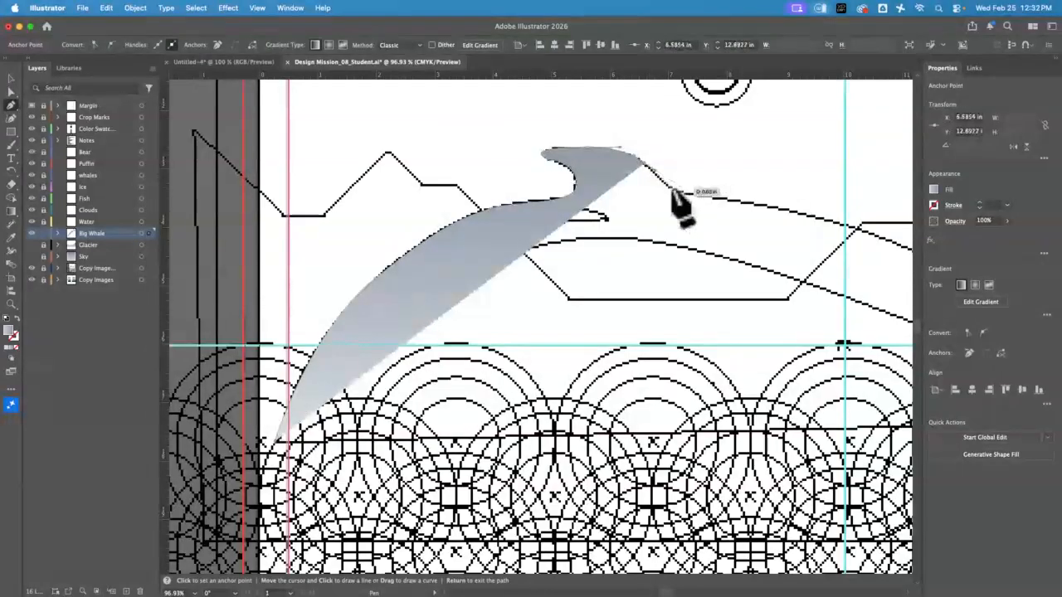
click(672, 190)
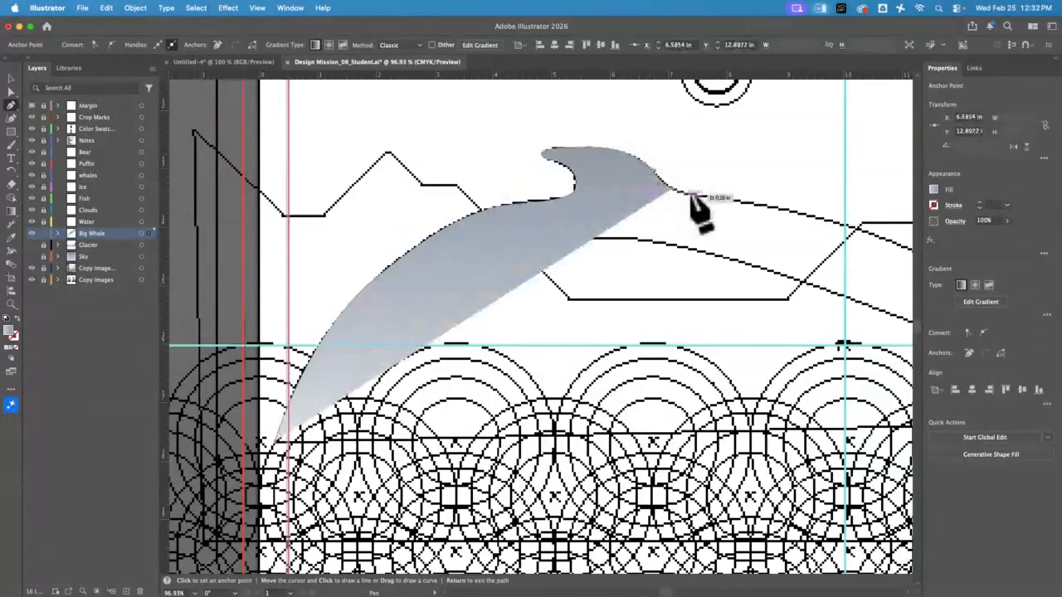
key(space)
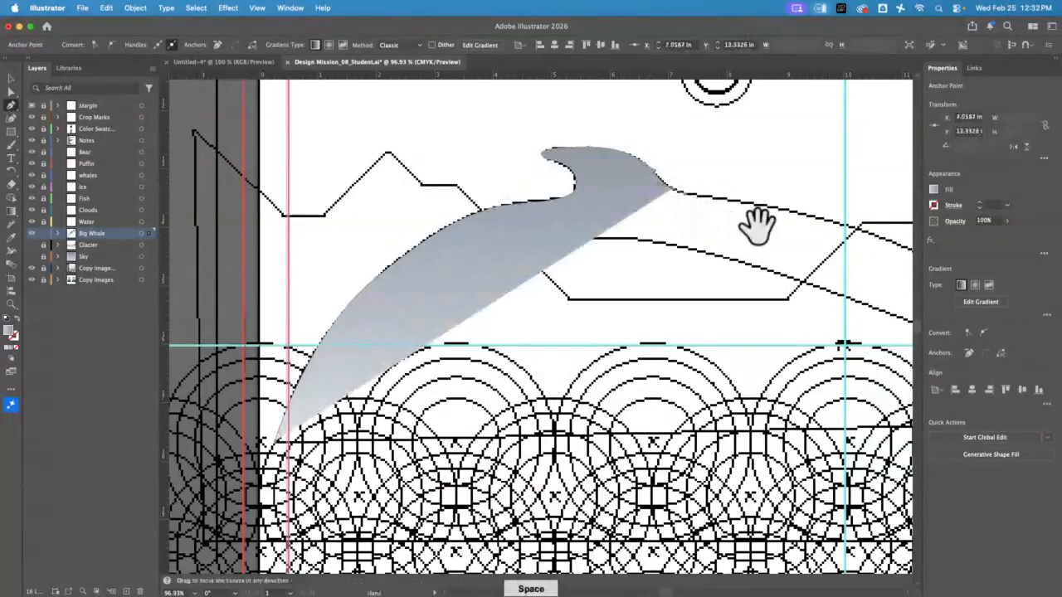
drag(756, 225, 522, 195)
click(671, 200)
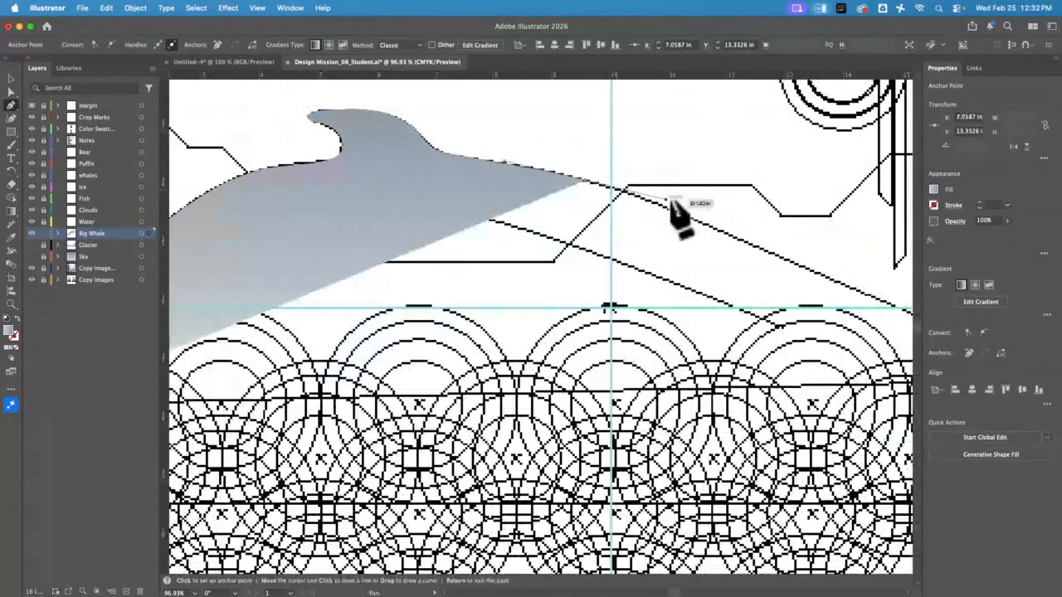
drag(670, 200, 672, 200)
key(space)
drag(793, 246, 711, 232)
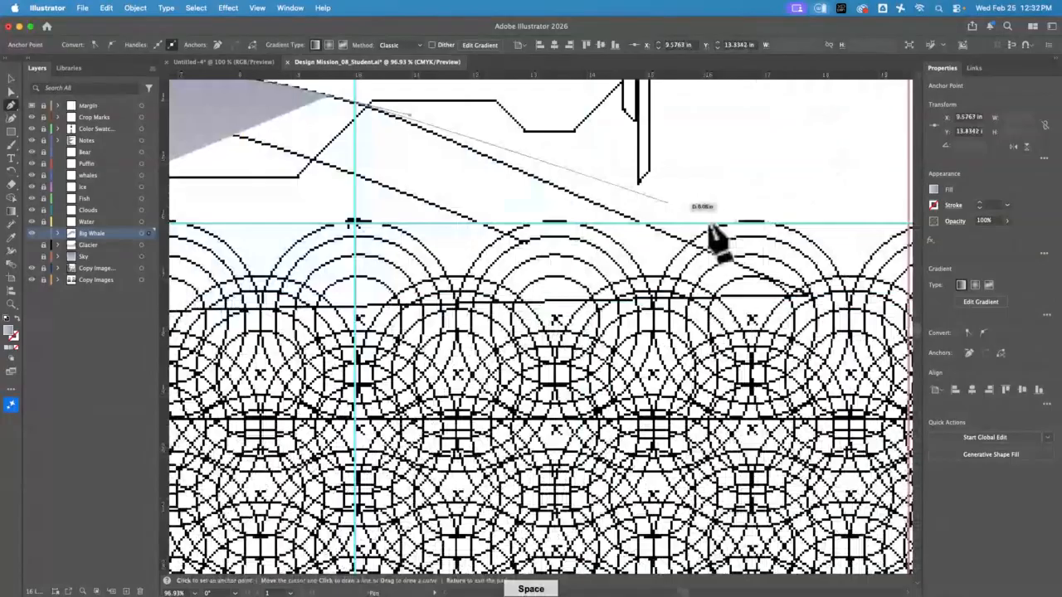
click(820, 300)
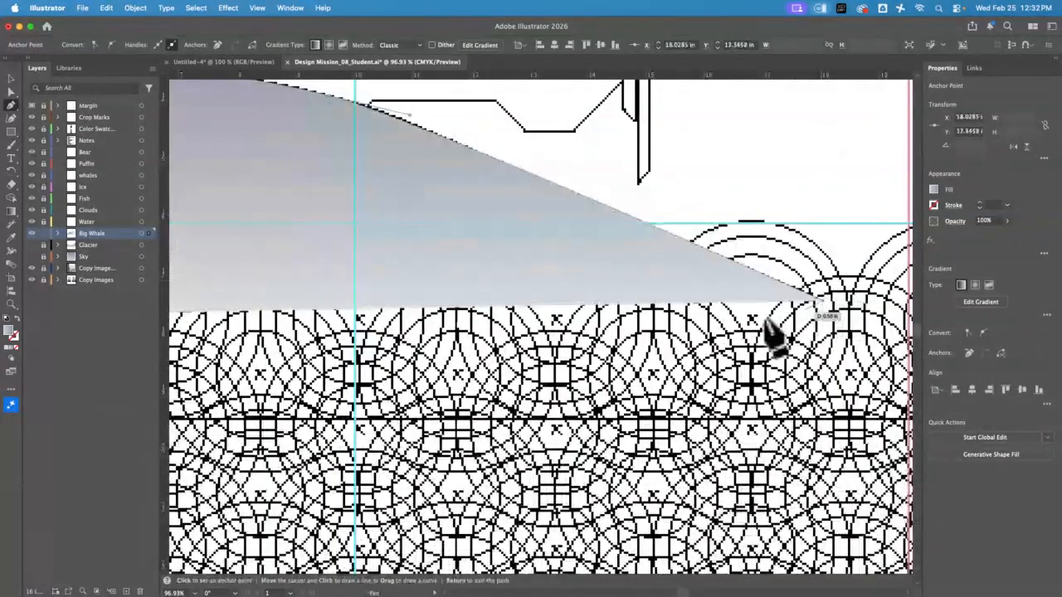
Step: Close the whale outline along its base at the starting point and swap its fill and stroke so the shape has no fill
drag(591, 353, 876, 360)
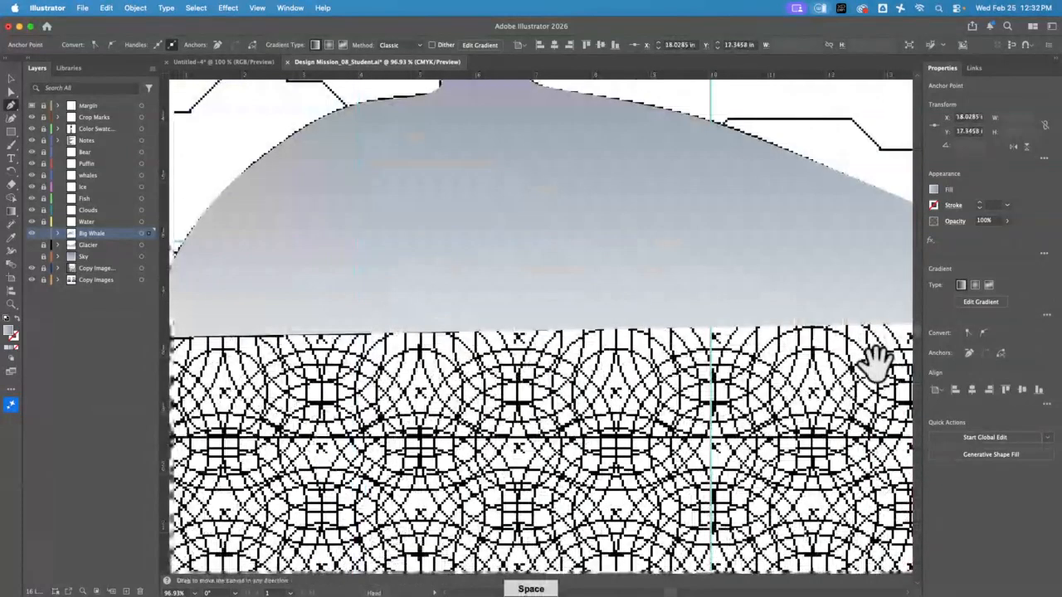
drag(230, 394, 491, 401)
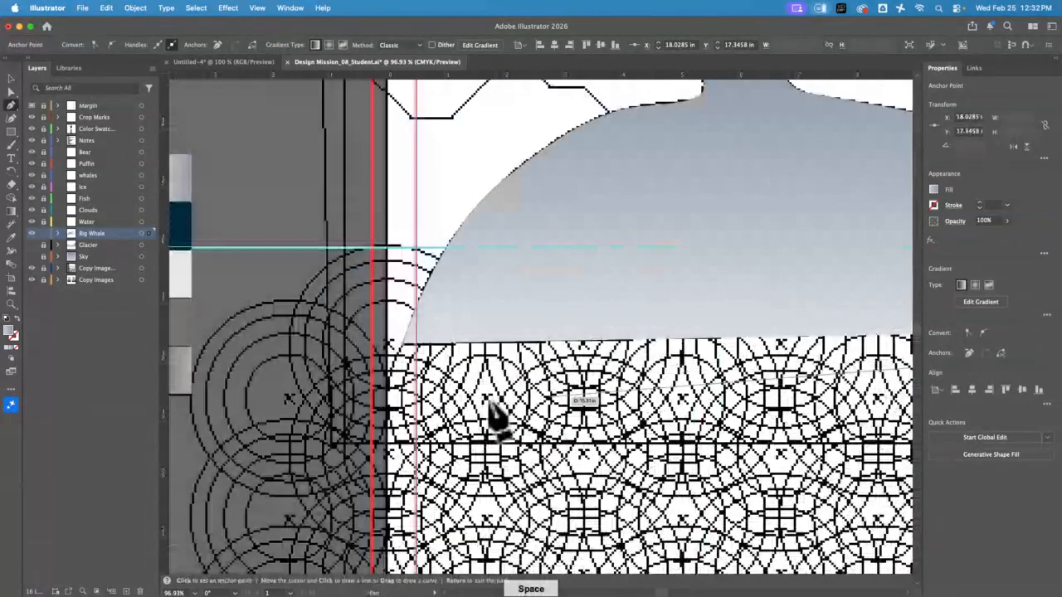
click(404, 342)
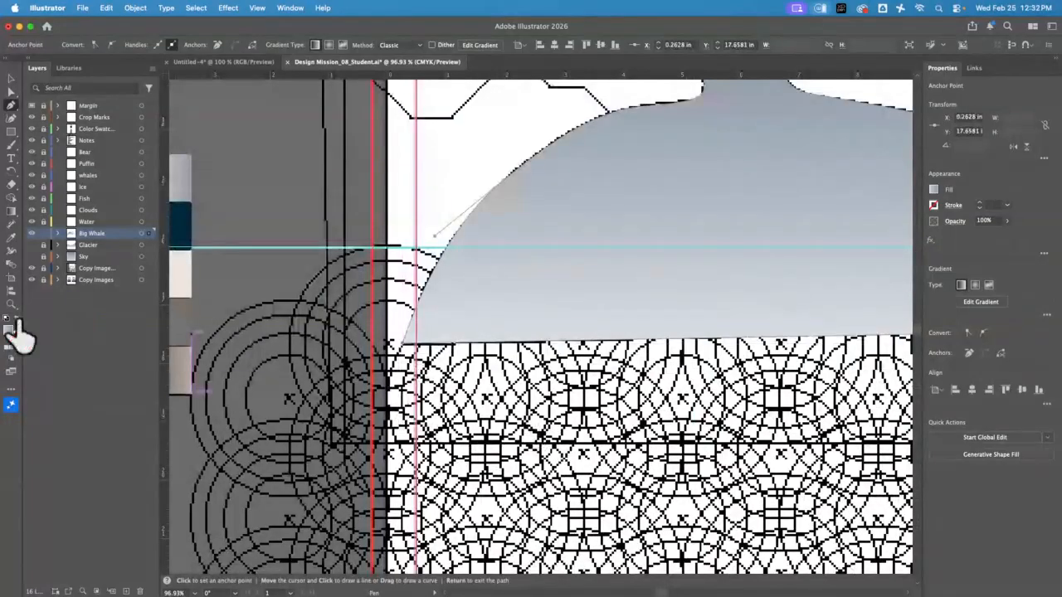
click(16, 346)
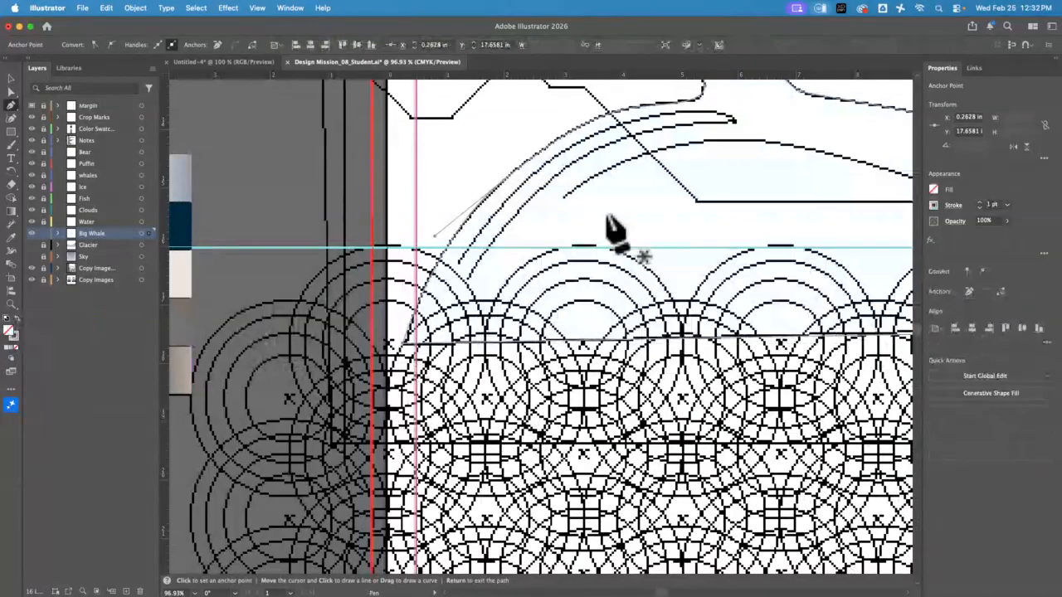
Step: Check the full-colour reference, then trace the curved highlight stripe up to its tip below the fin and back down, ending it as an open path
drag(608, 218, 361, 325)
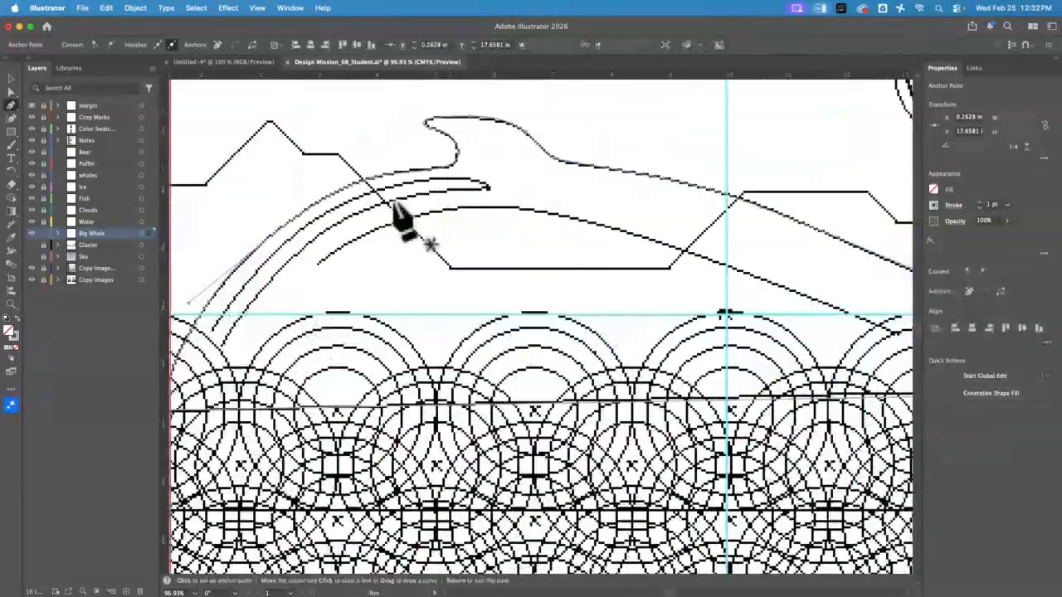
drag(533, 288, 641, 296)
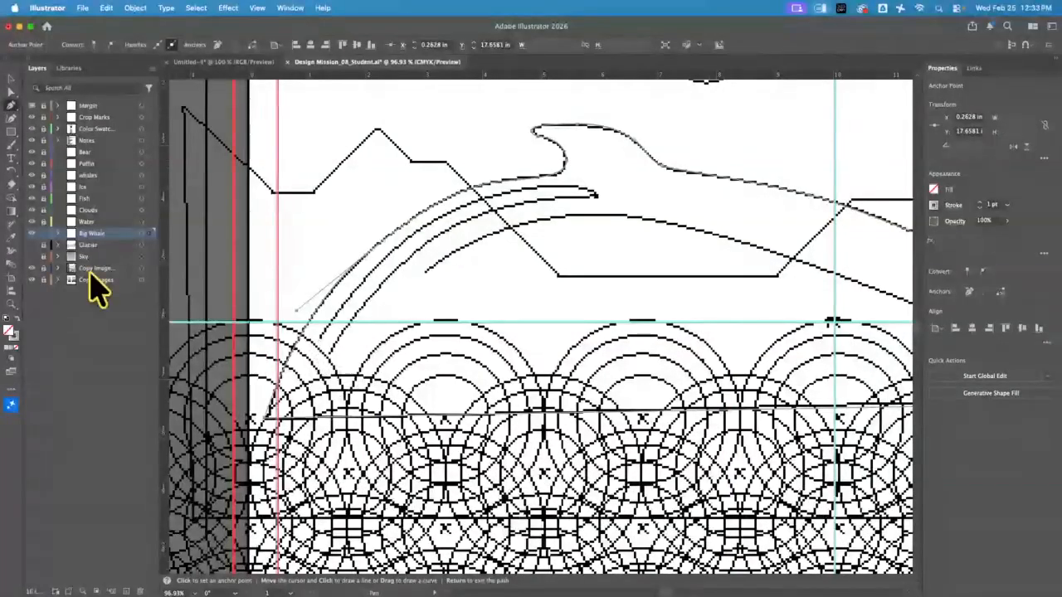
key(super+y)
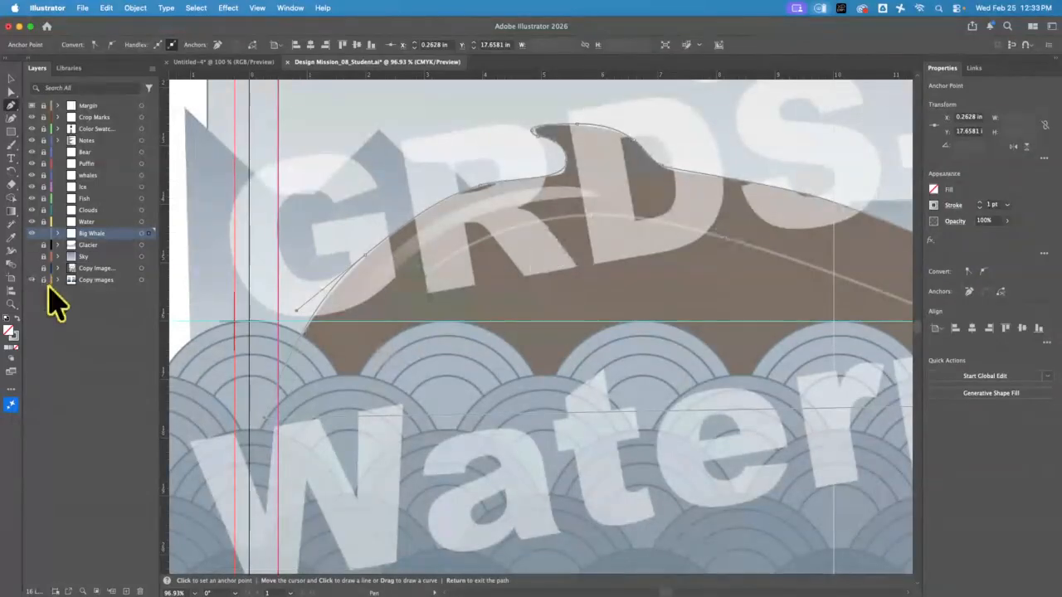
key(super+y)
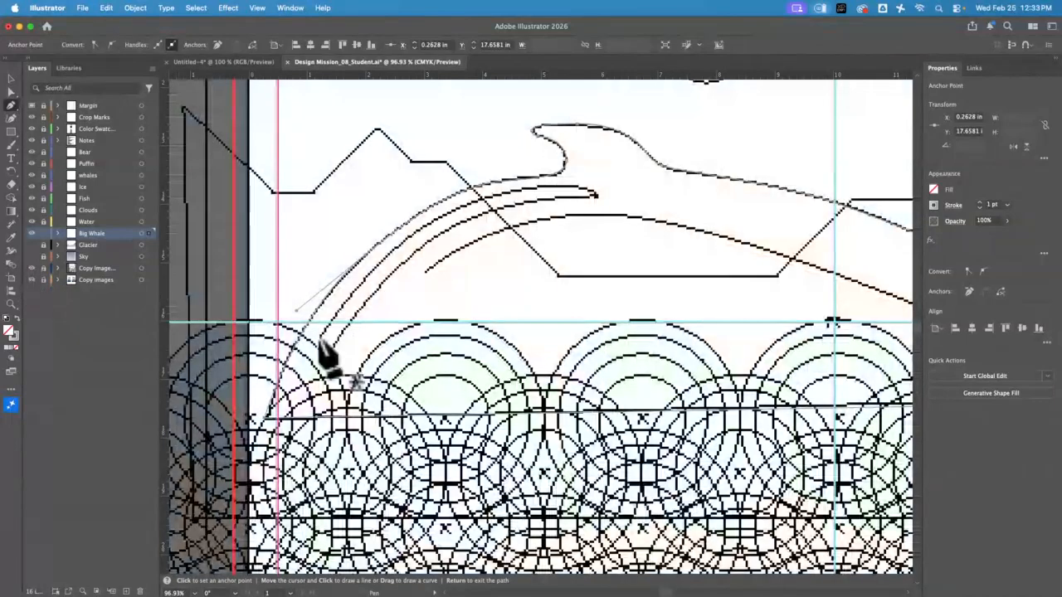
click(321, 342)
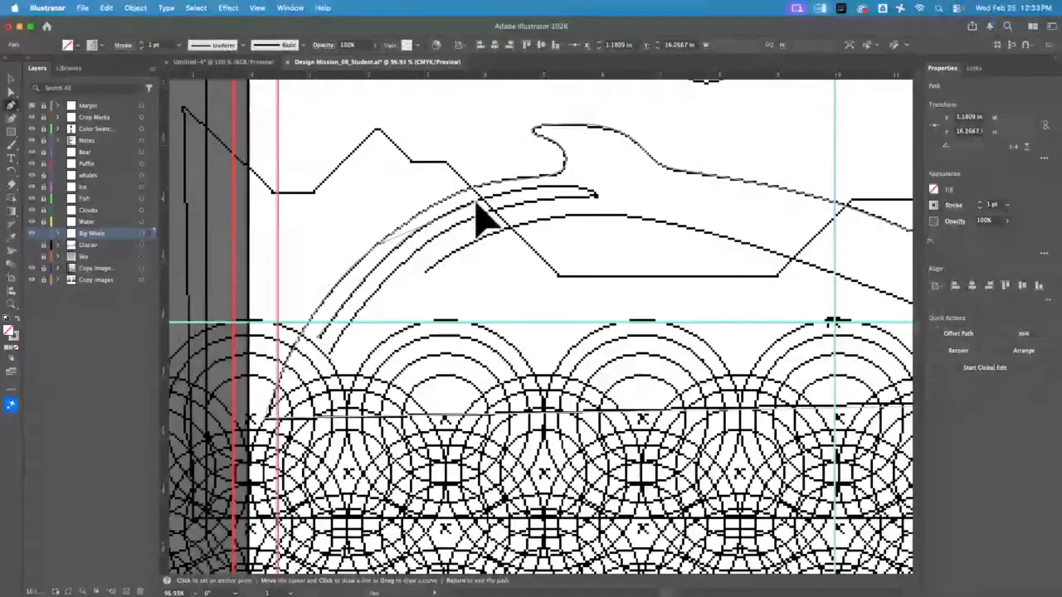
click(555, 193)
drag(555, 189, 596, 190)
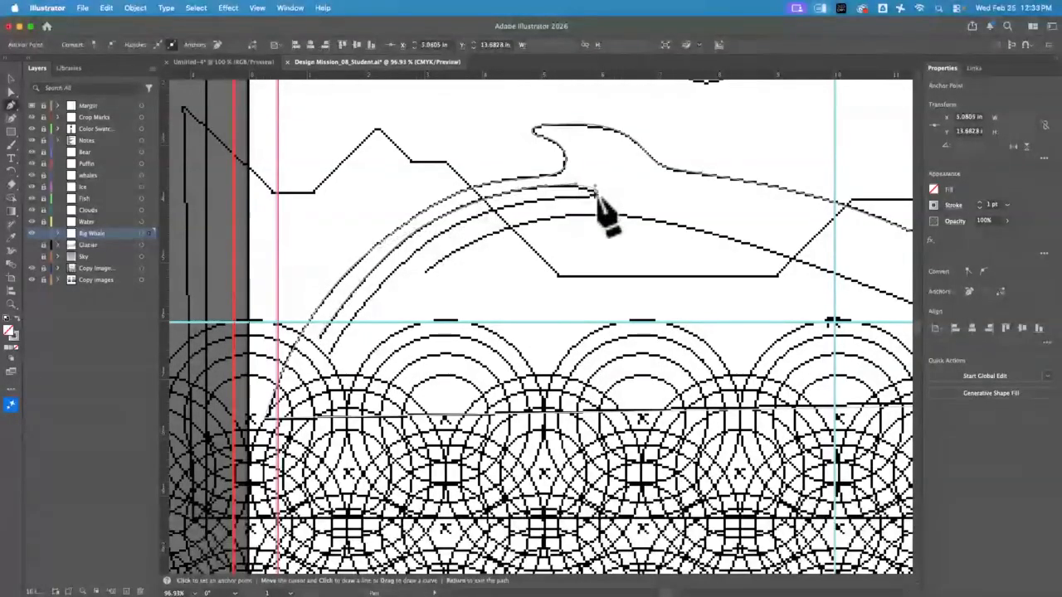
drag(596, 194, 503, 209)
drag(423, 267, 384, 289)
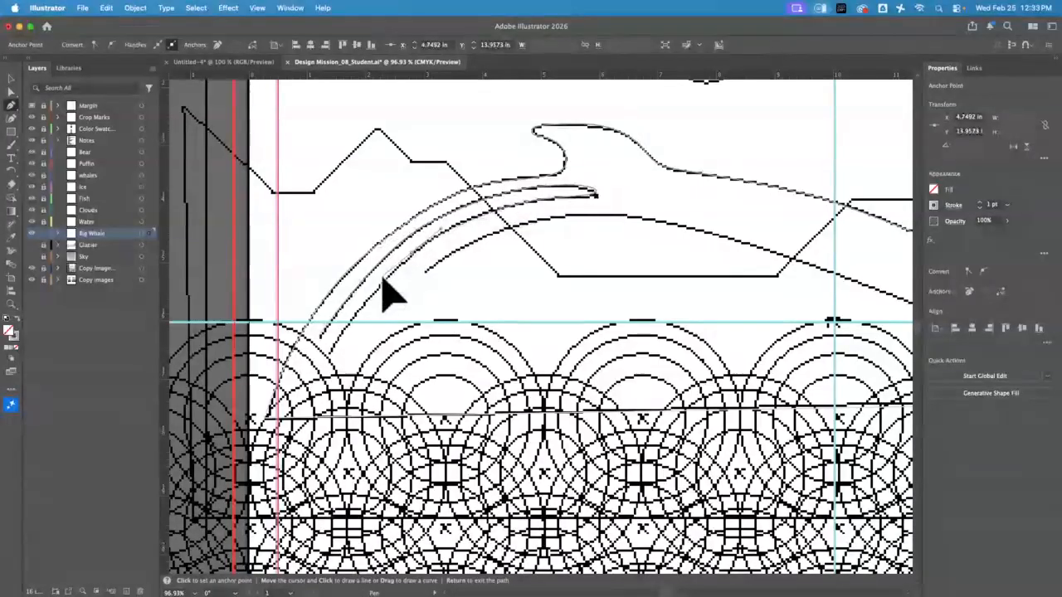
click(330, 354)
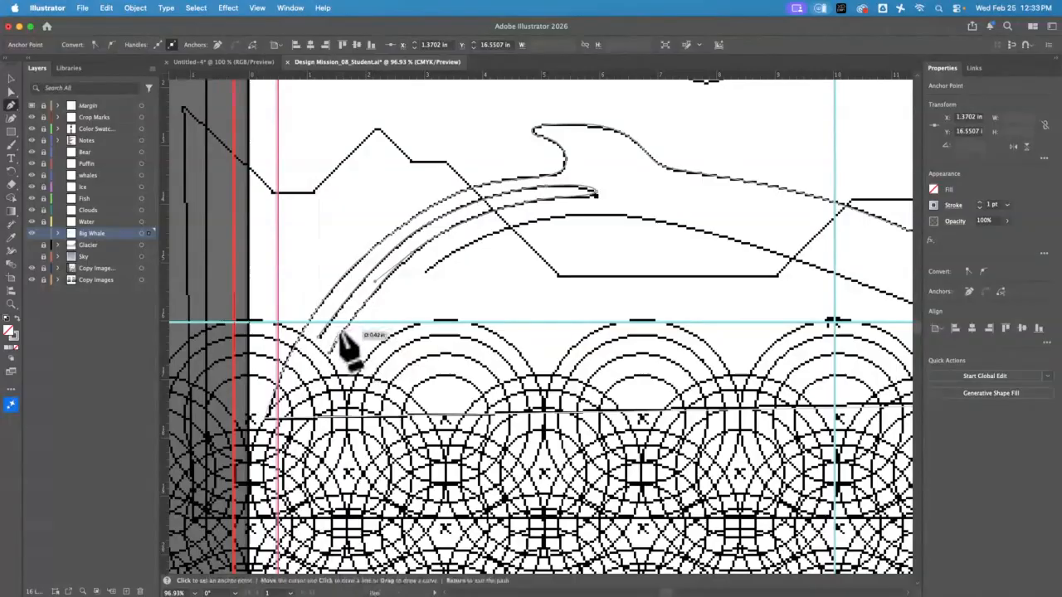
key(Escape)
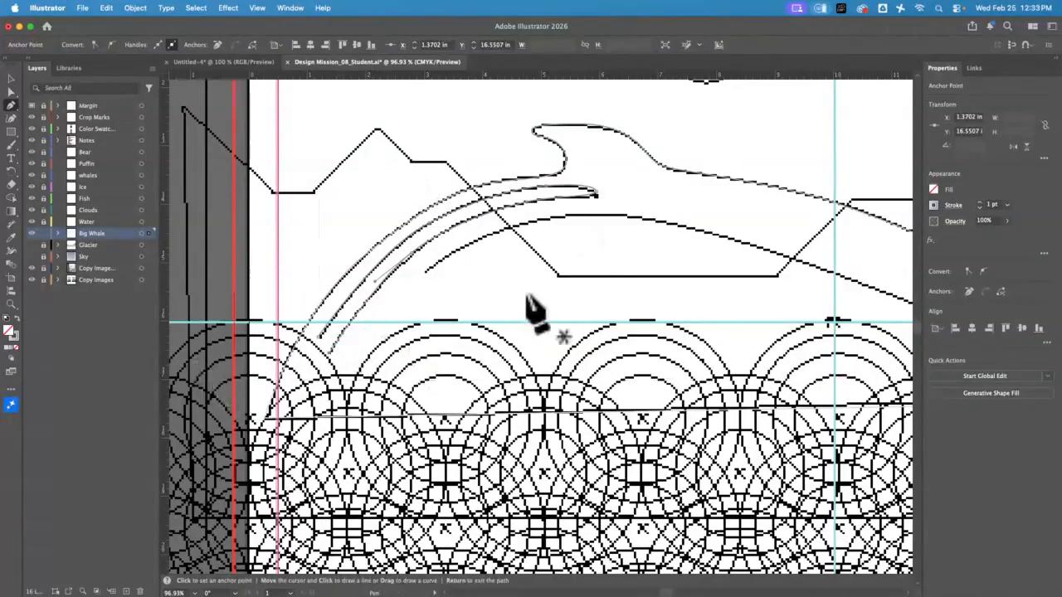
Step: Trace the long lower contour line across the whale's body with the Pen tool and end it as an open path
key(space)
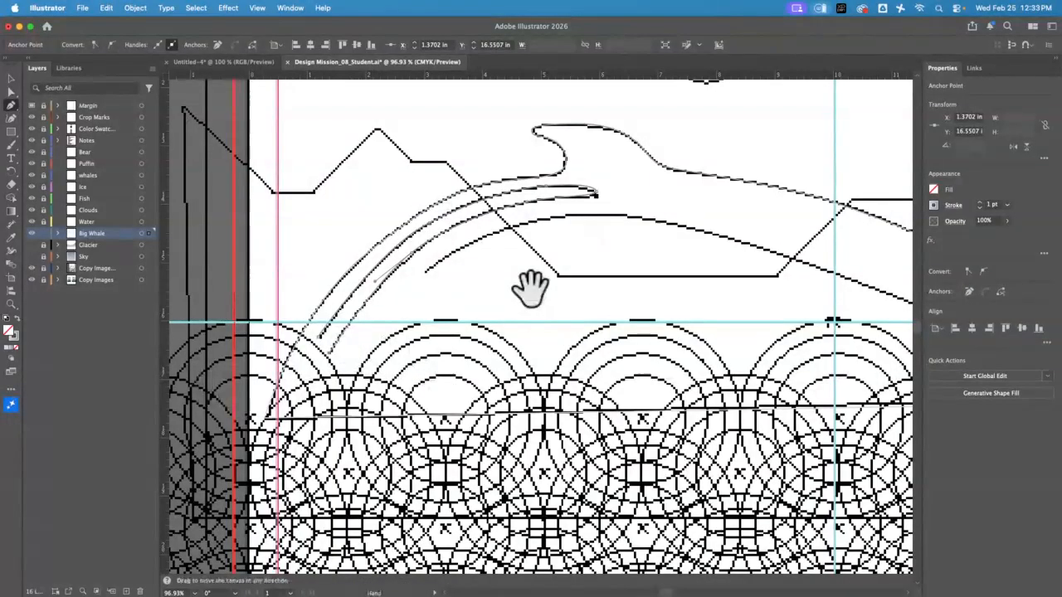
drag(531, 288, 310, 293)
click(211, 264)
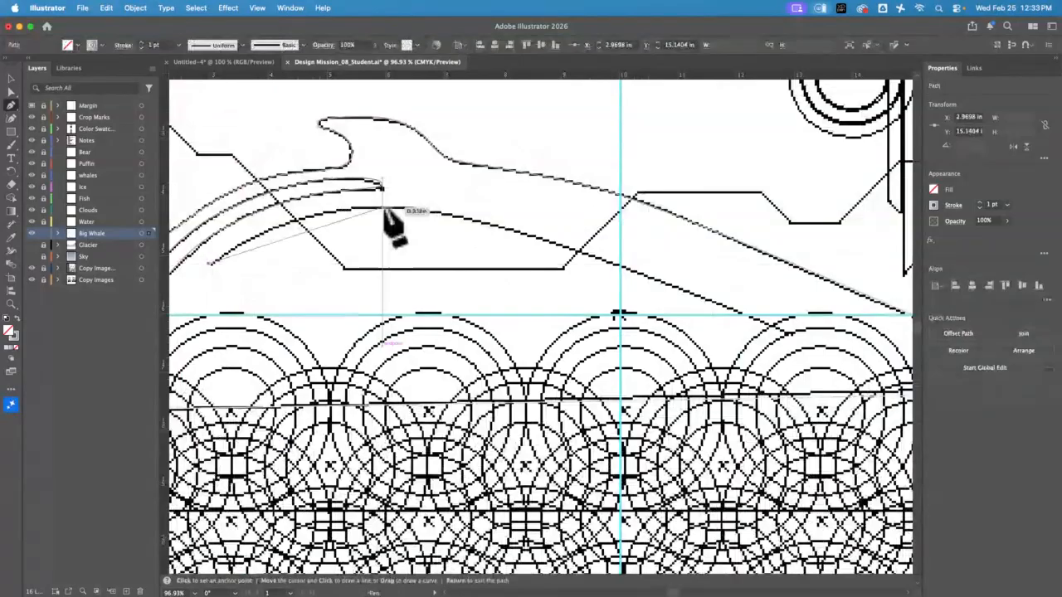
drag(382, 208, 478, 213)
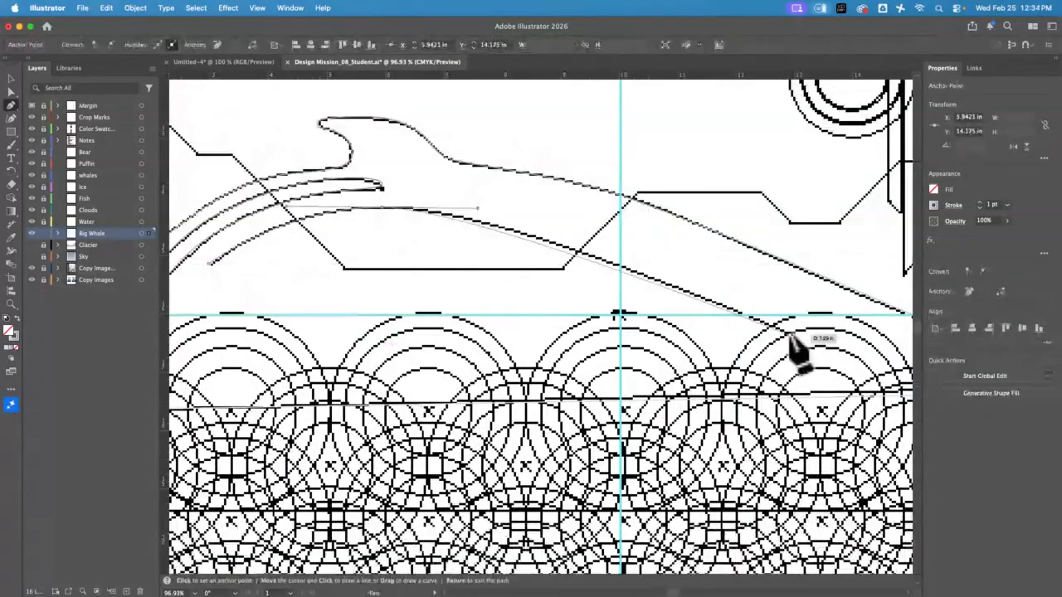
click(790, 334)
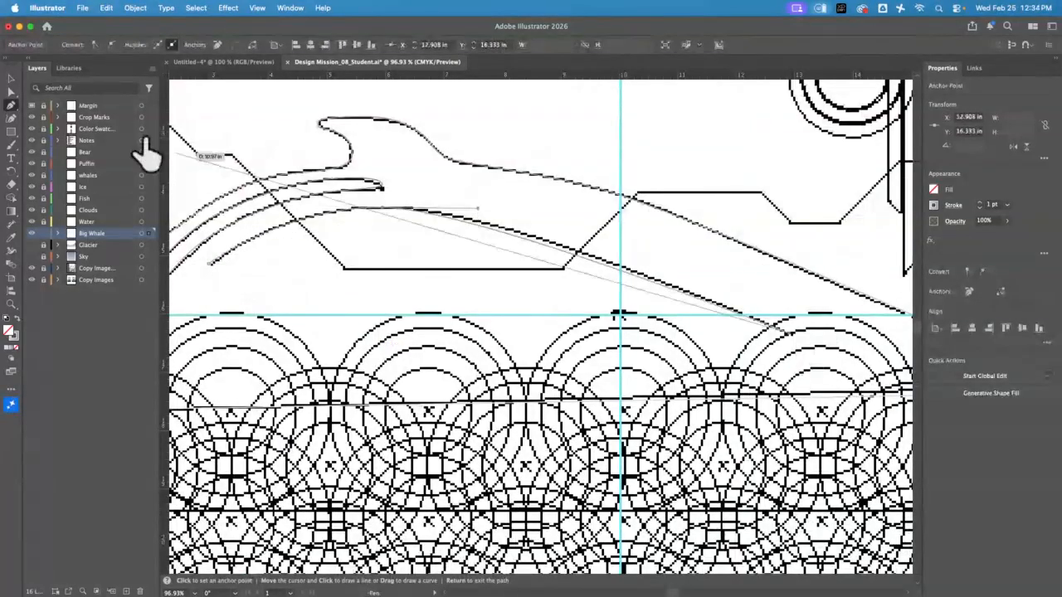
key(Escape)
Step: Switch to the Selection tool and hide the outlined reference layer to show the full-colour reference with its colour swatches
key(v)
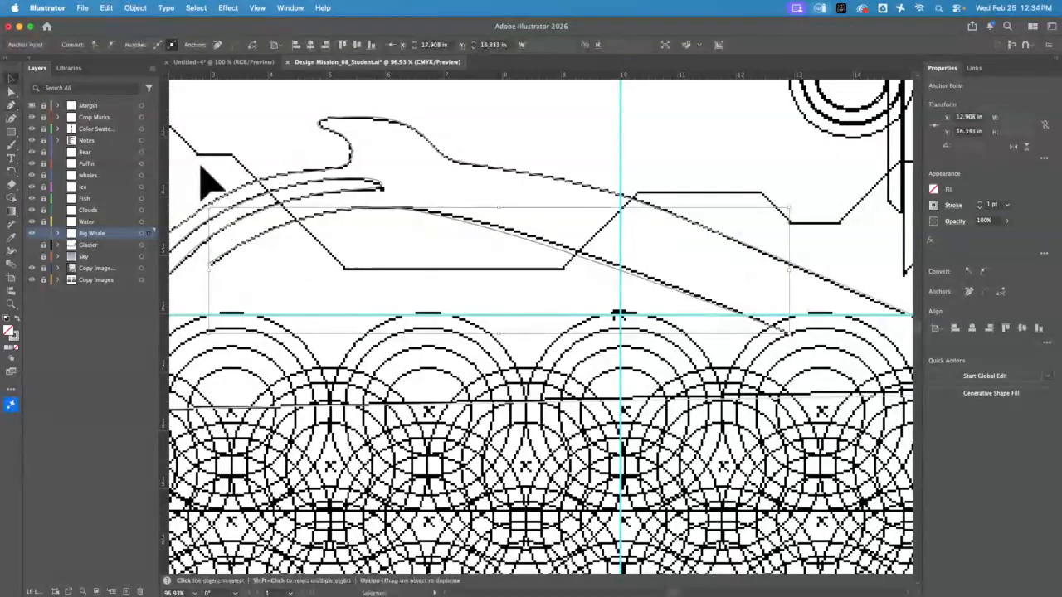
key(super+minus)
key(super+minus)
key(space)
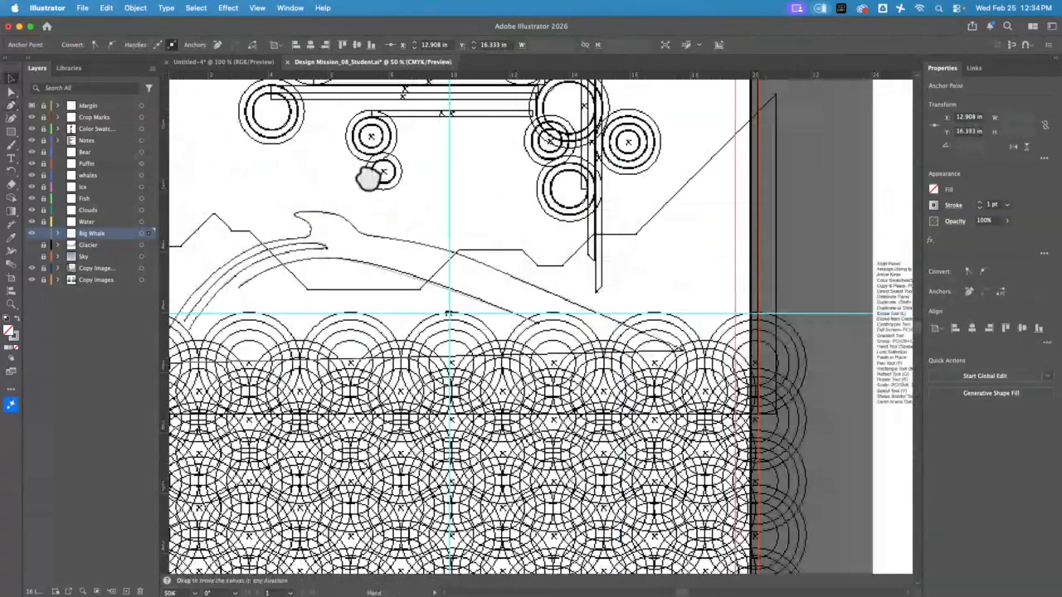
drag(367, 178, 607, 158)
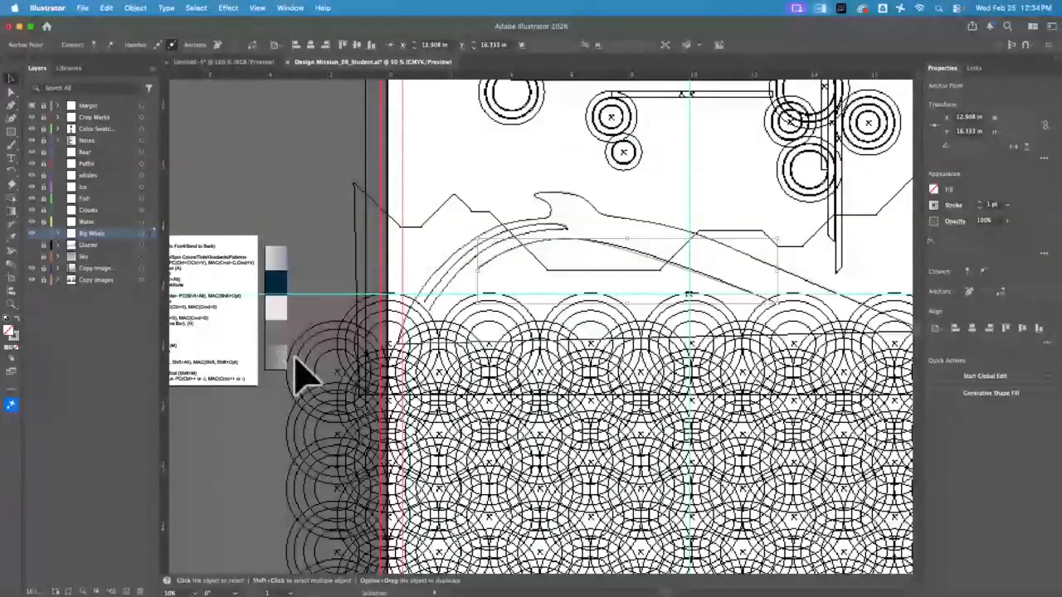
click(32, 270)
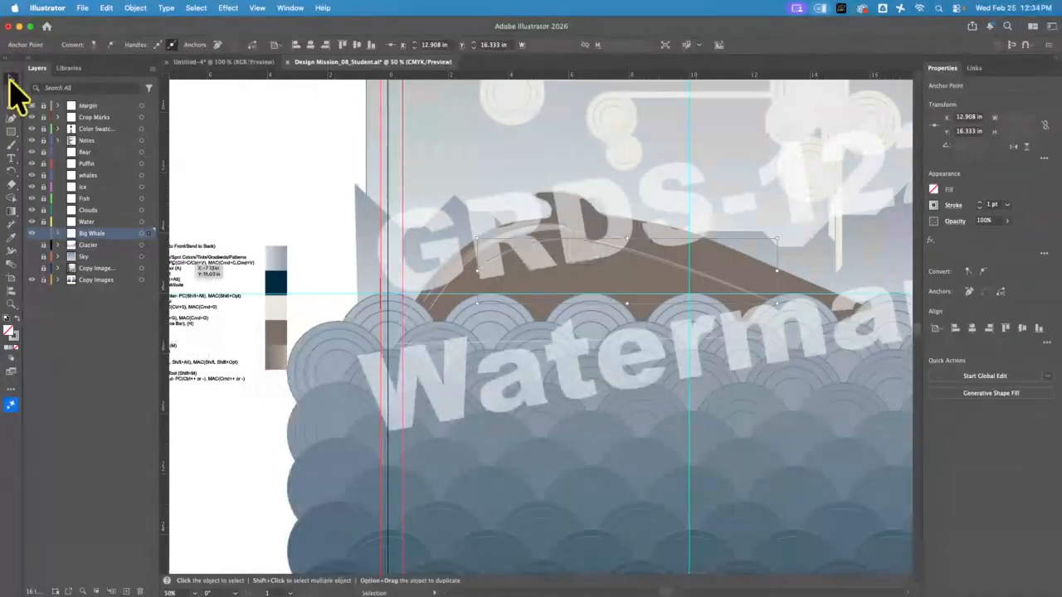
Step: Fill the big whale's body outline with the solid brown reference swatch using the Eyedropper
click(585, 208)
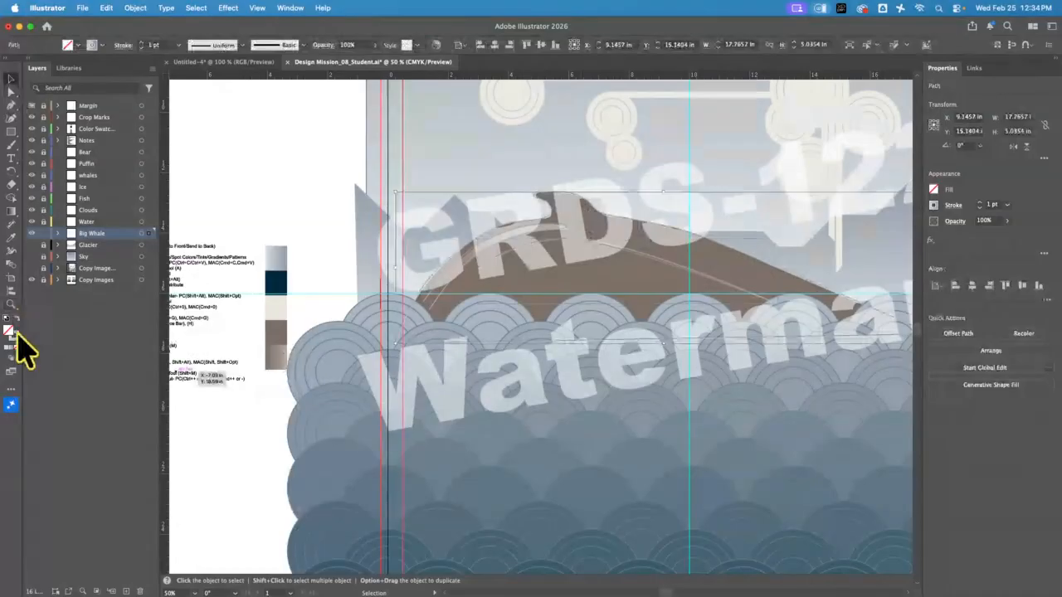
key(i)
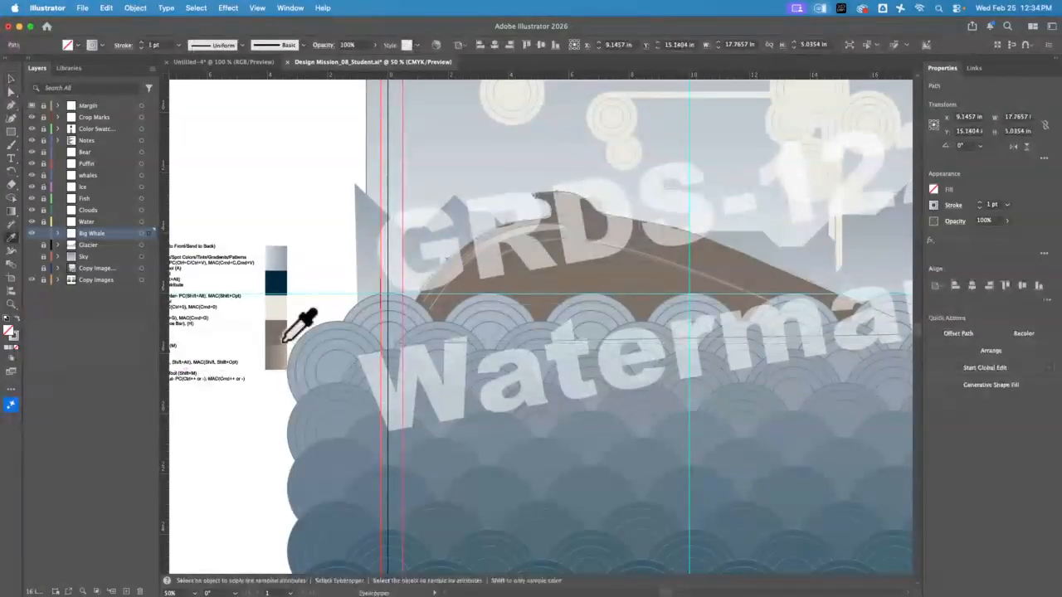
click(282, 338)
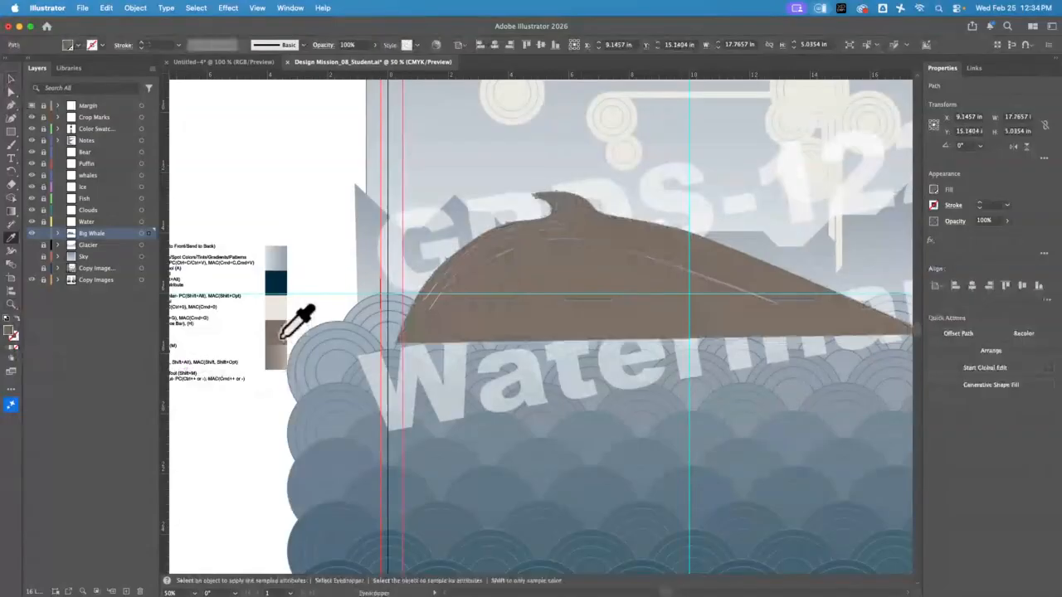
Step: Fill the curved highlight stripe with the lighter brown gradient swatch and compare the whale with the reference by toggling the Big Whale layer's visibility
click(12, 79)
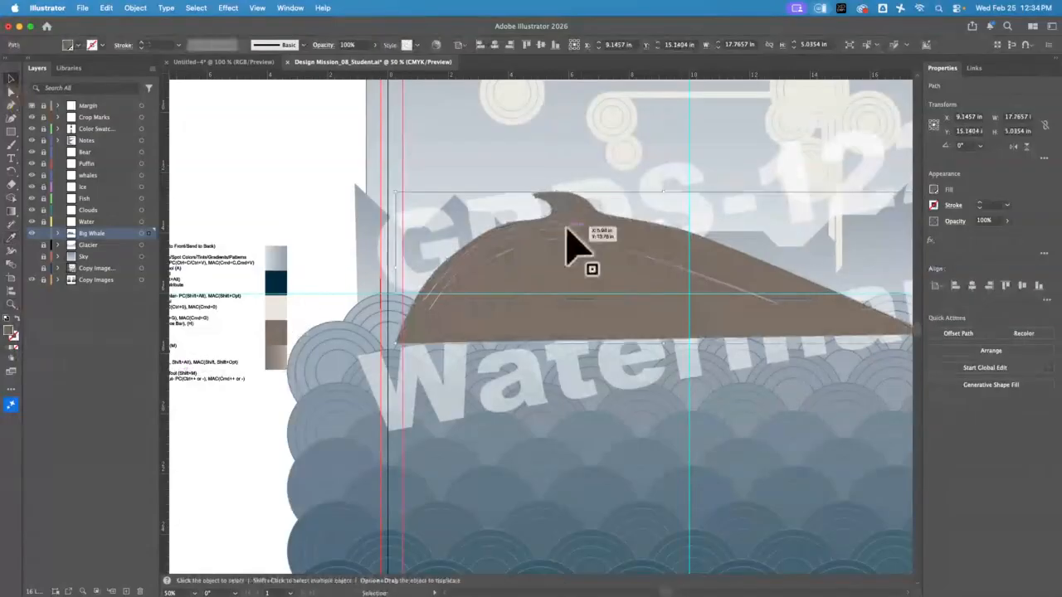
click(569, 246)
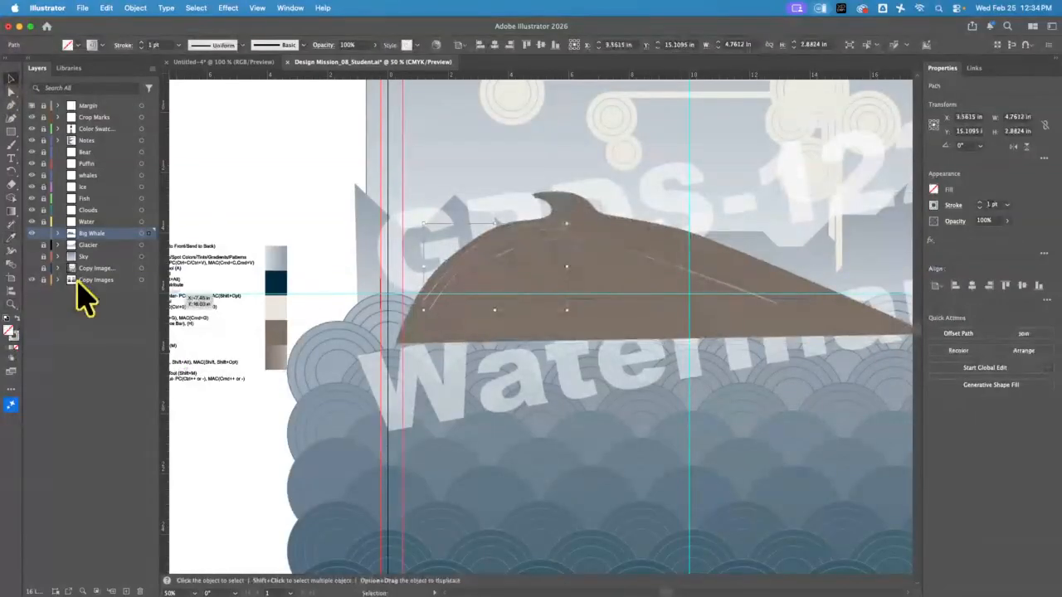
key(i)
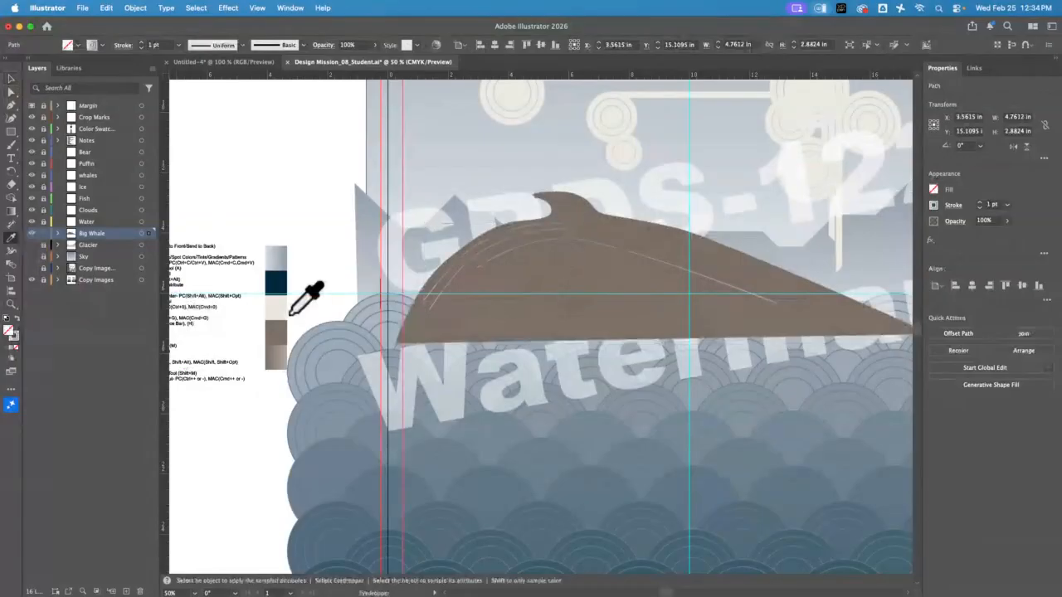
click(285, 328)
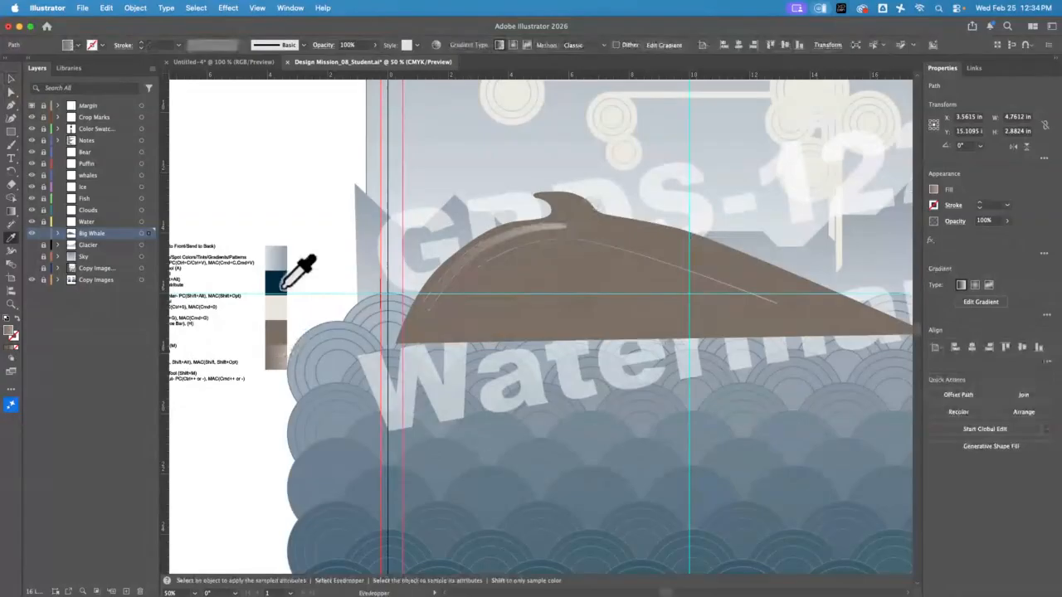
click(44, 233)
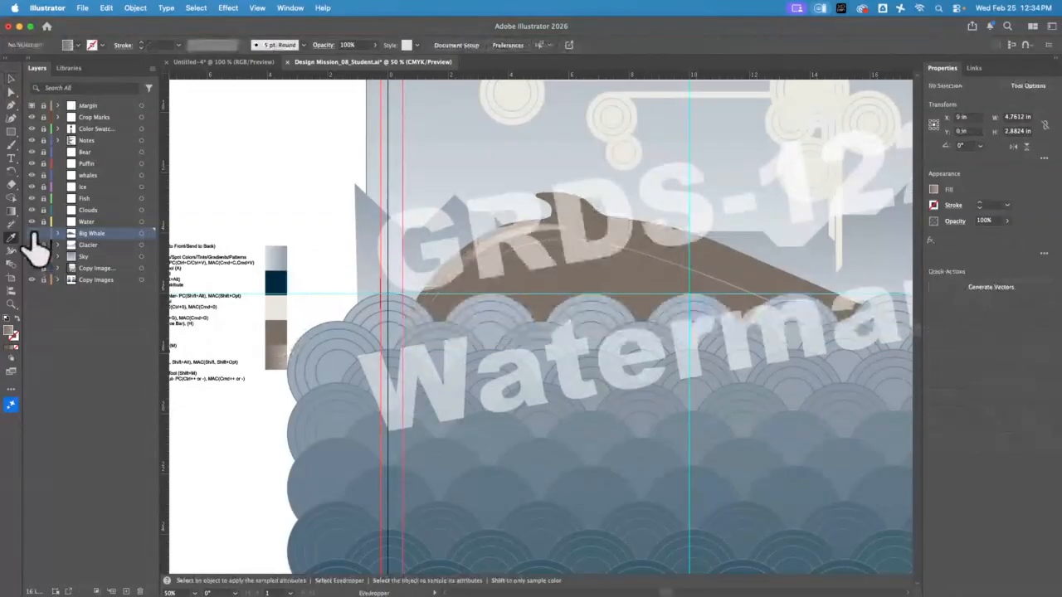
click(35, 234)
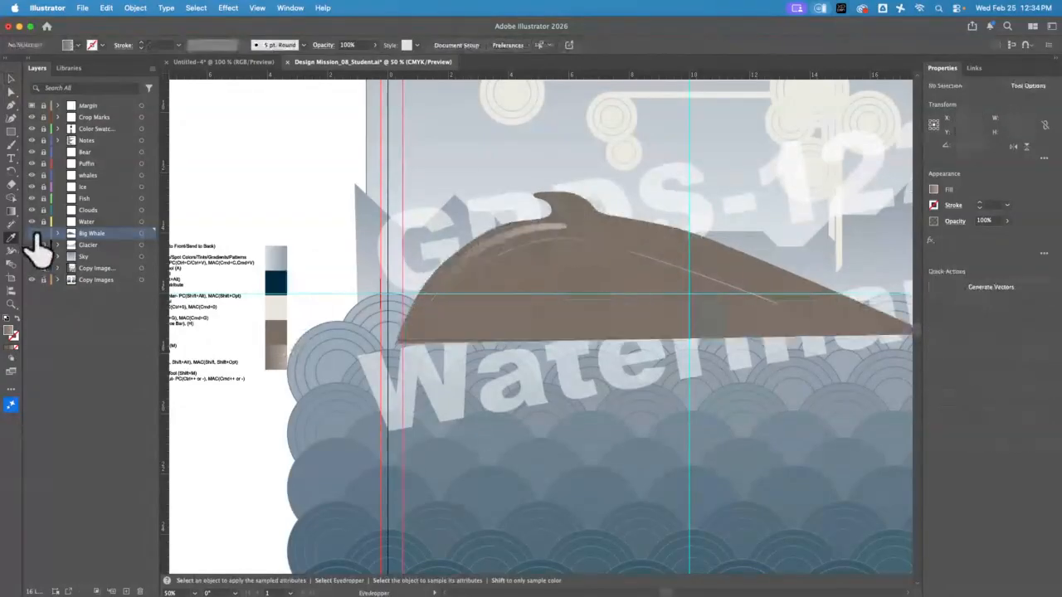
click(35, 235)
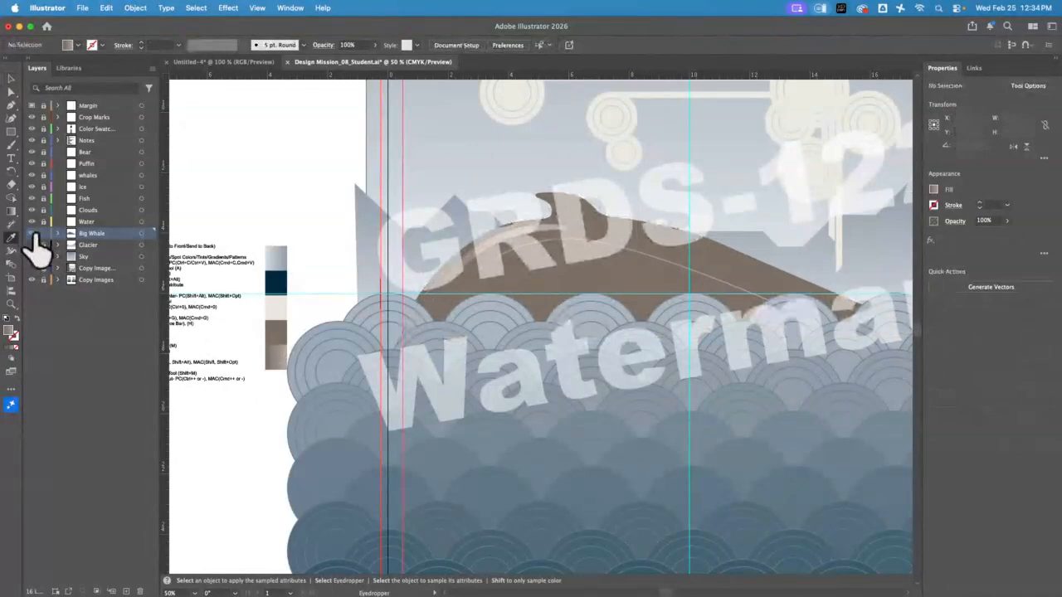
click(34, 234)
Step: Sample the cream swatch for the long contour line and swap fill and stroke so only its stroke is cream
click(15, 79)
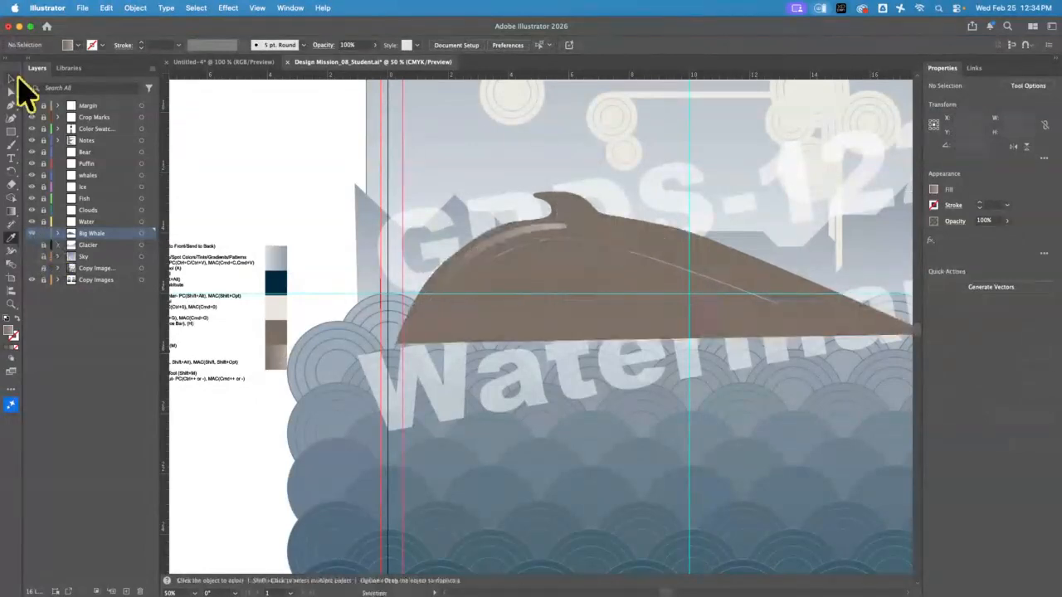
click(608, 246)
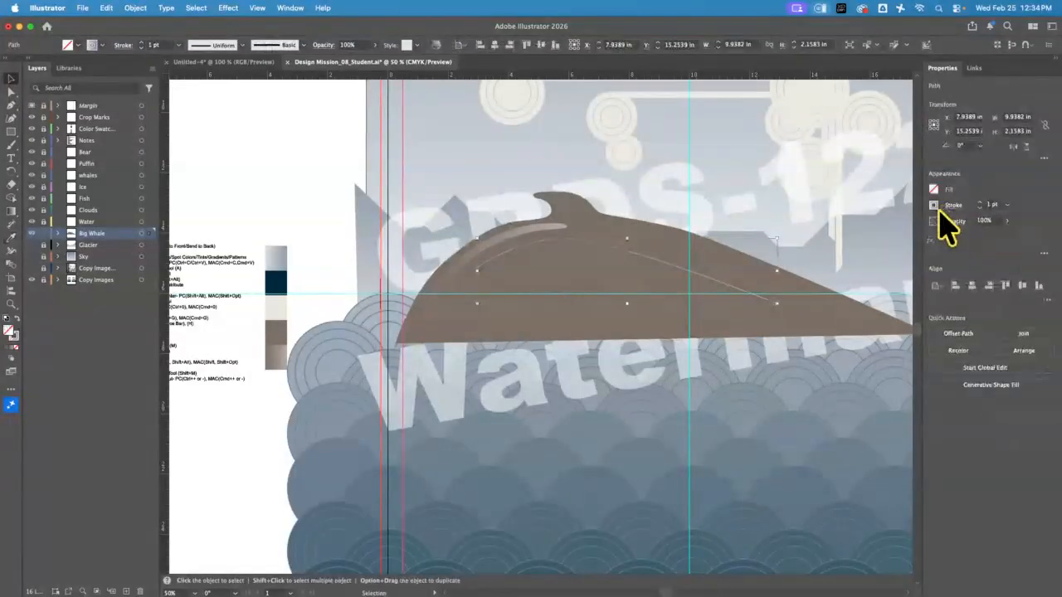
click(12, 237)
click(276, 308)
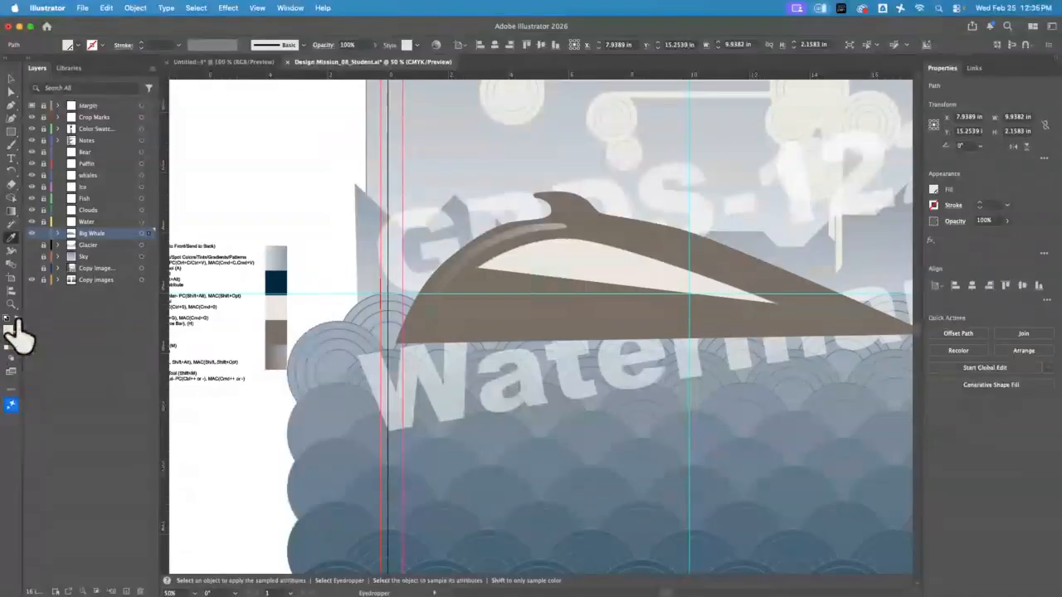
click(17, 321)
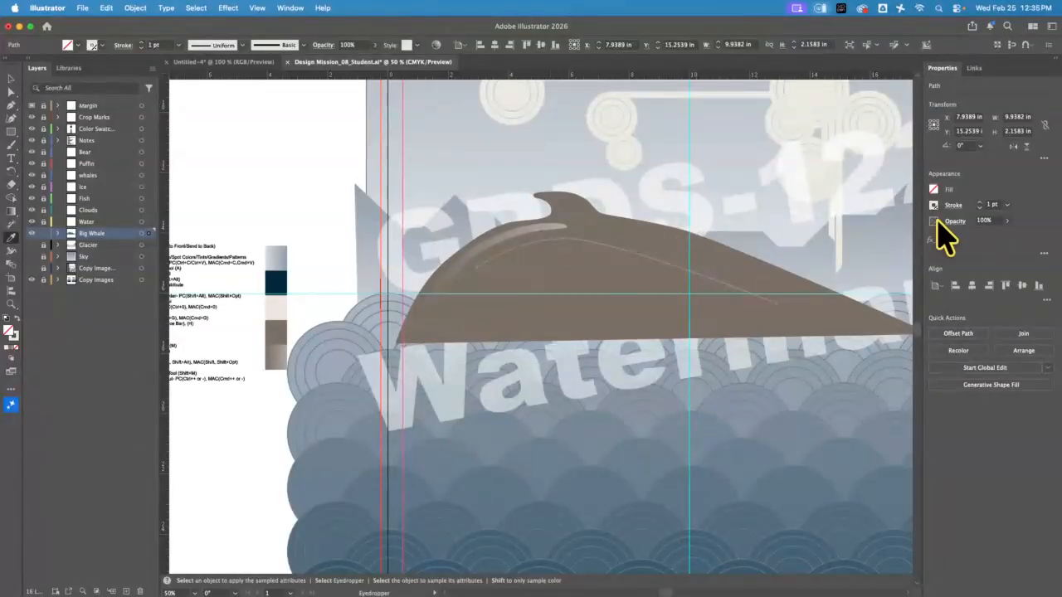
Step: Set the contour line's stroke weight to 4 pt and lock the Big Whale layer
click(980, 203)
click(981, 203)
click(980, 203)
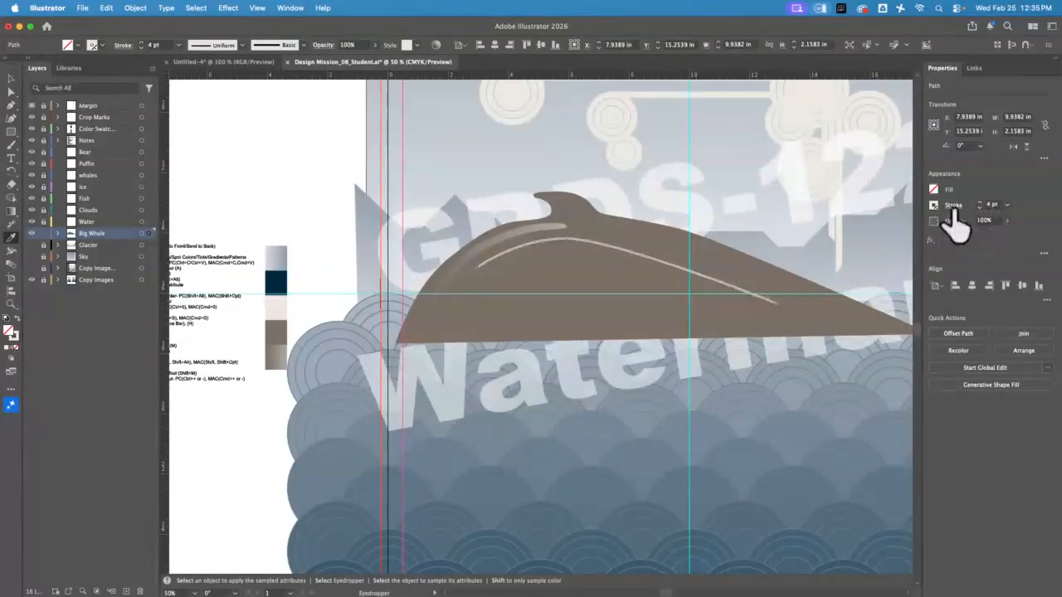
click(953, 207)
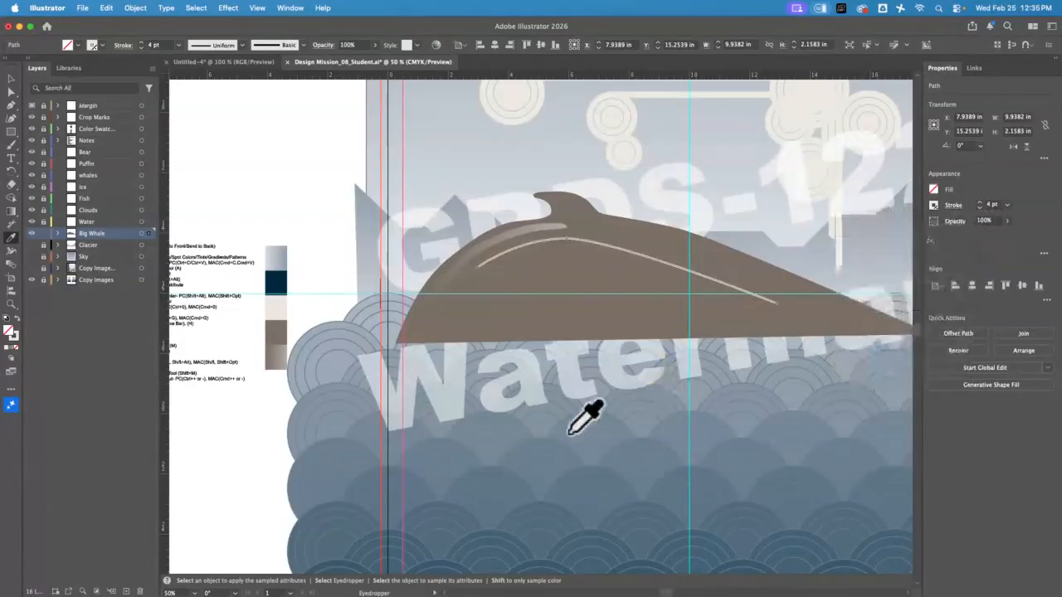
click(12, 79)
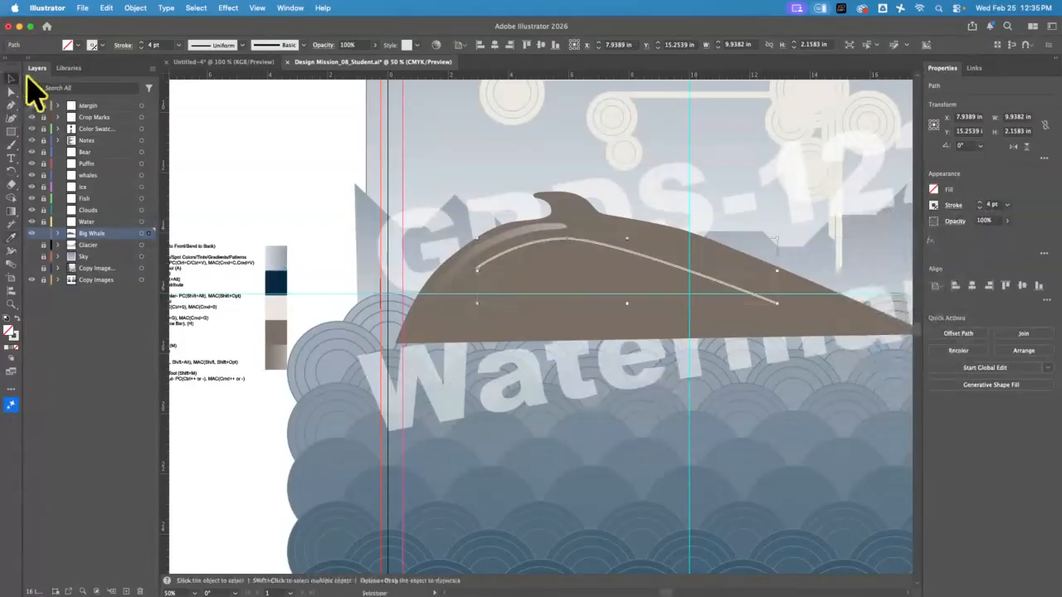
click(43, 234)
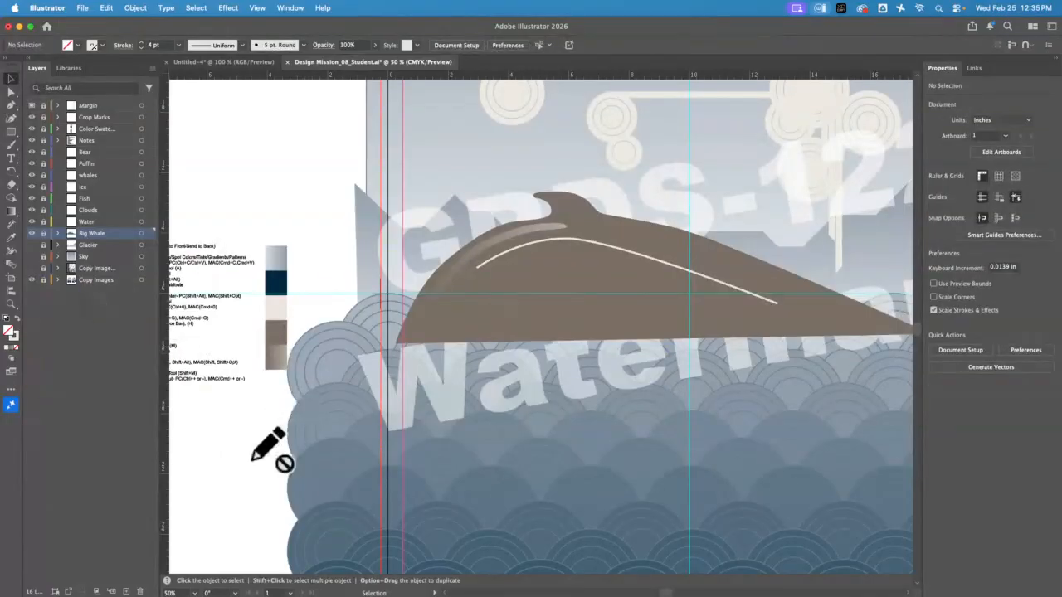
Step: Look over the rows of wave circles in the reference, then unlock the Water layer and make it active
key(space)
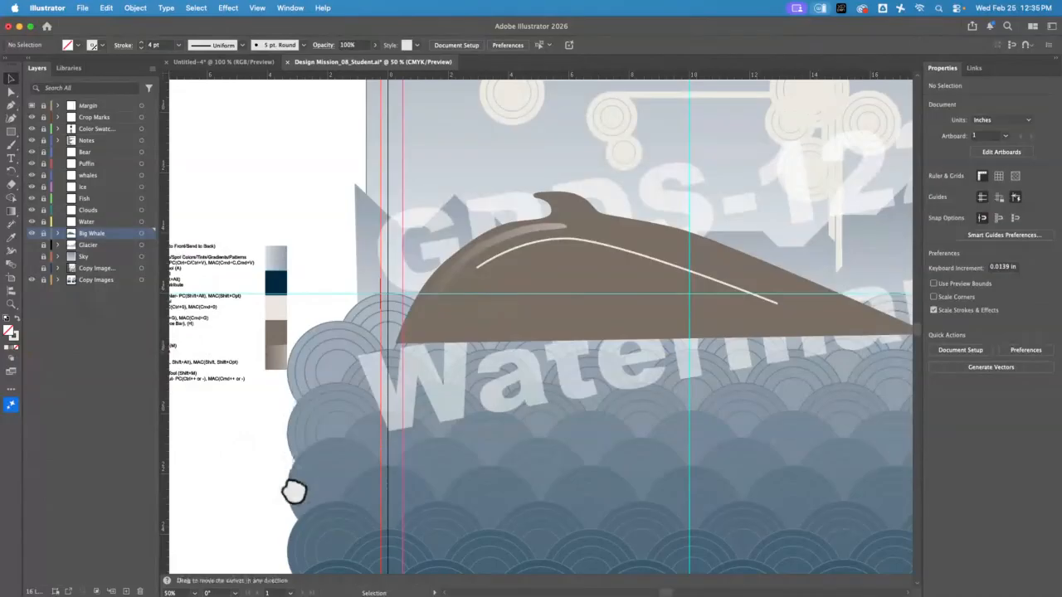
drag(295, 491, 315, 311)
scroll(324, 303, down, 5)
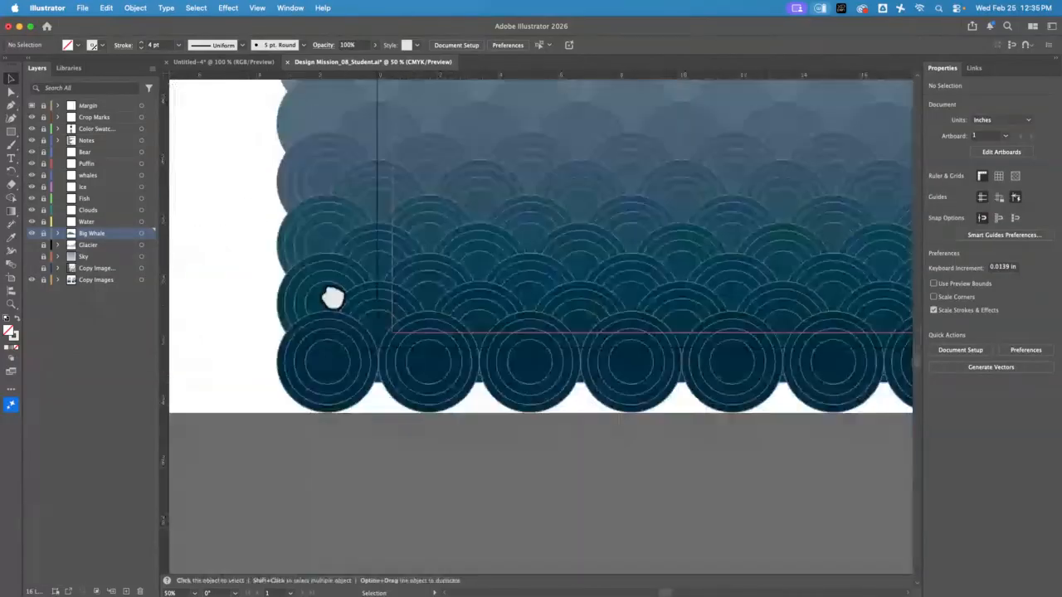
drag(332, 299, 350, 227)
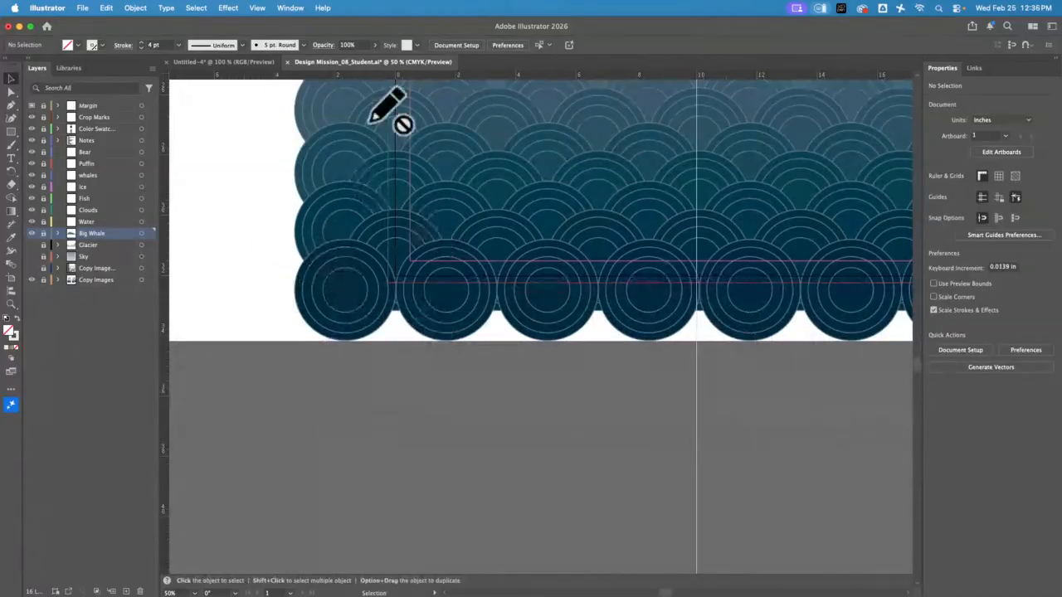
drag(439, 171, 395, 421)
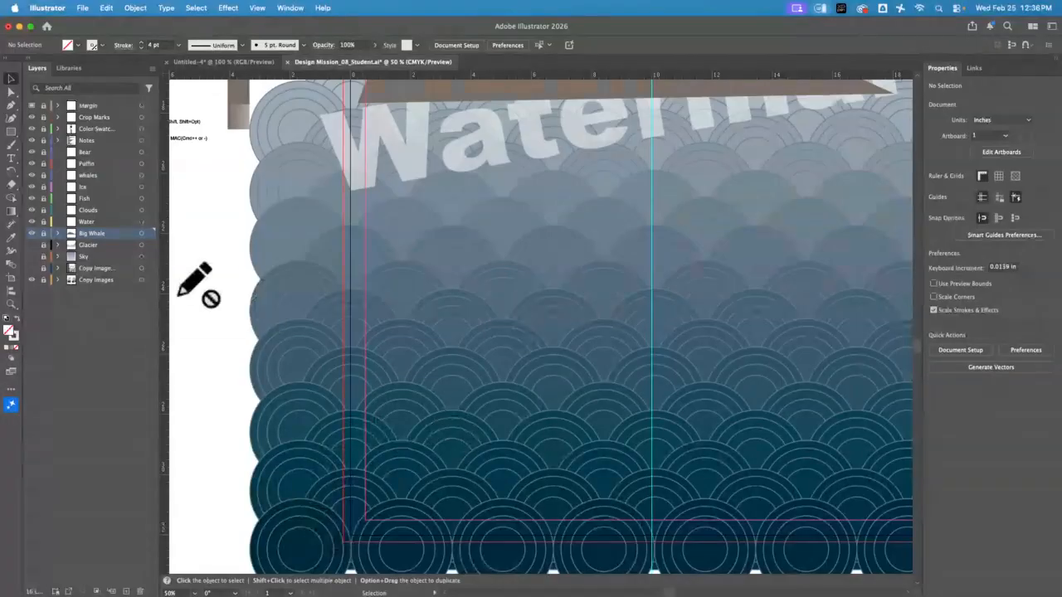
click(87, 222)
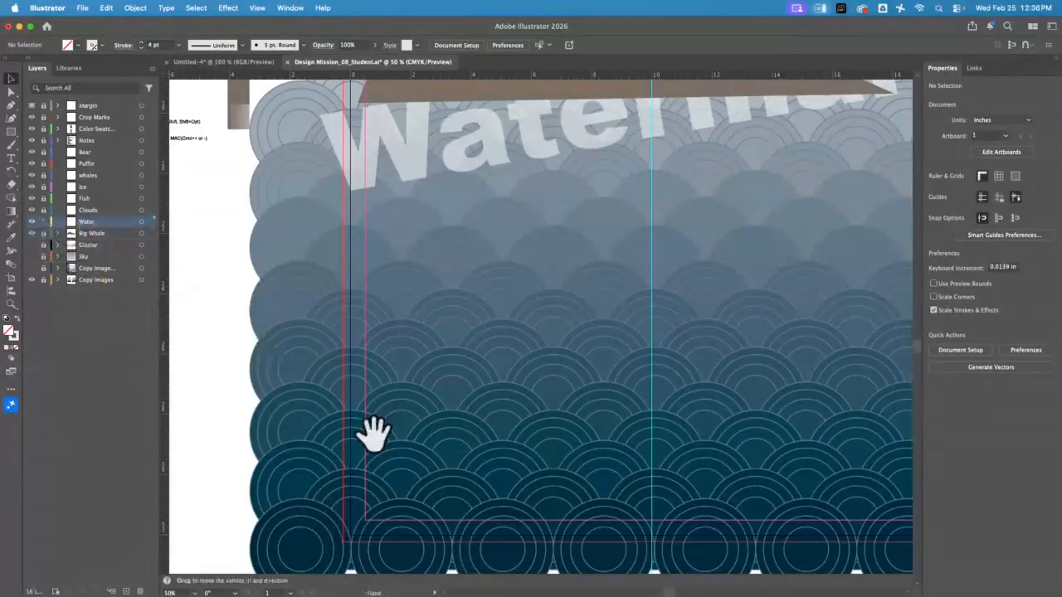
Step: Draw a circle about 3.38 in wide from the centre of the lowest, leftmost wave circle with the Ellipse tool, matching its outer edge
drag(373, 432, 386, 146)
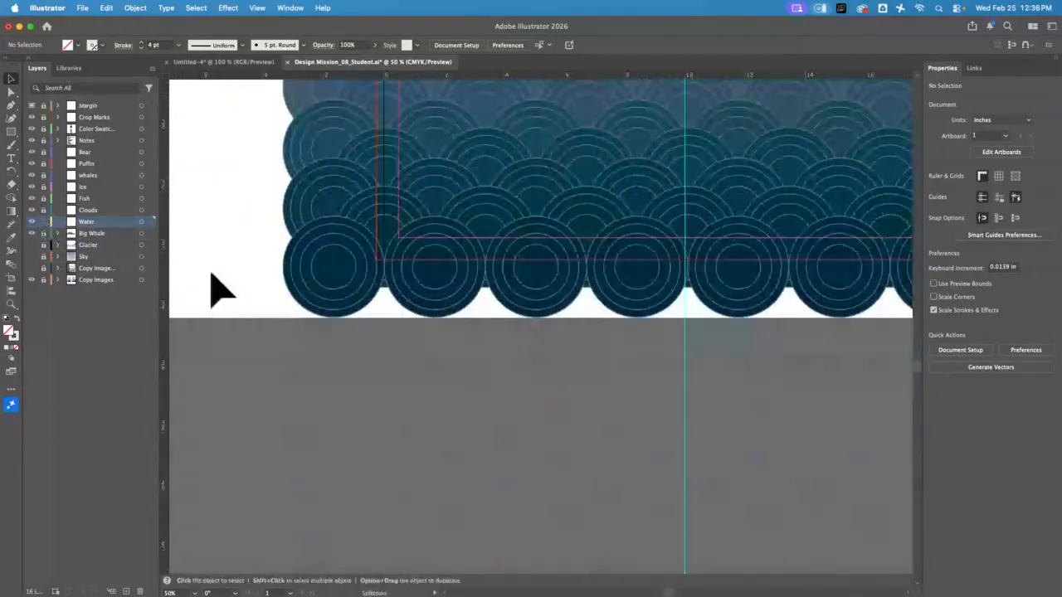
click(11, 304)
click(334, 258)
drag(334, 258, 509, 407)
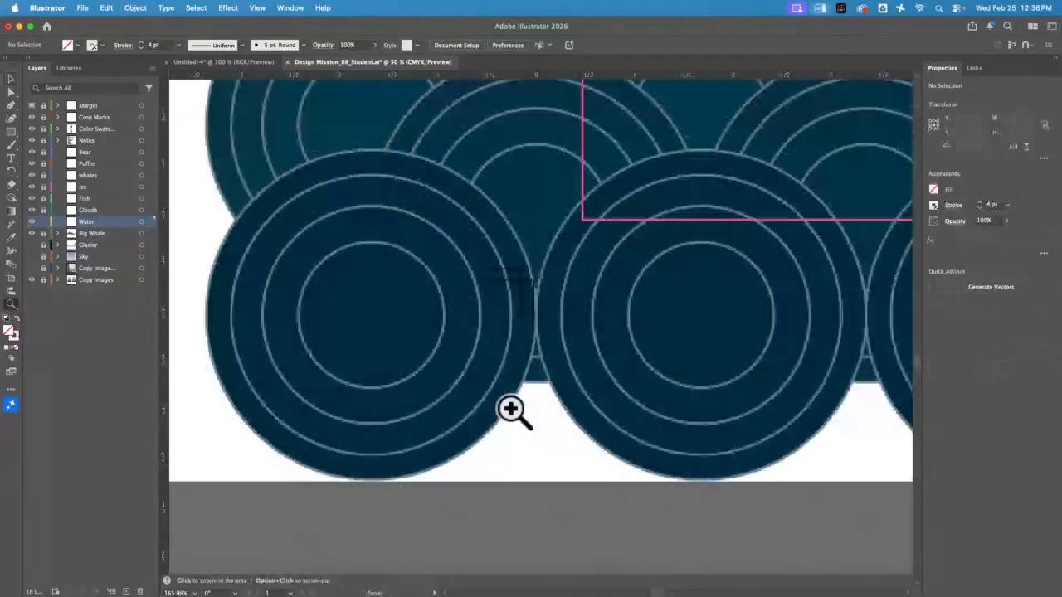
drag(423, 341, 432, 356)
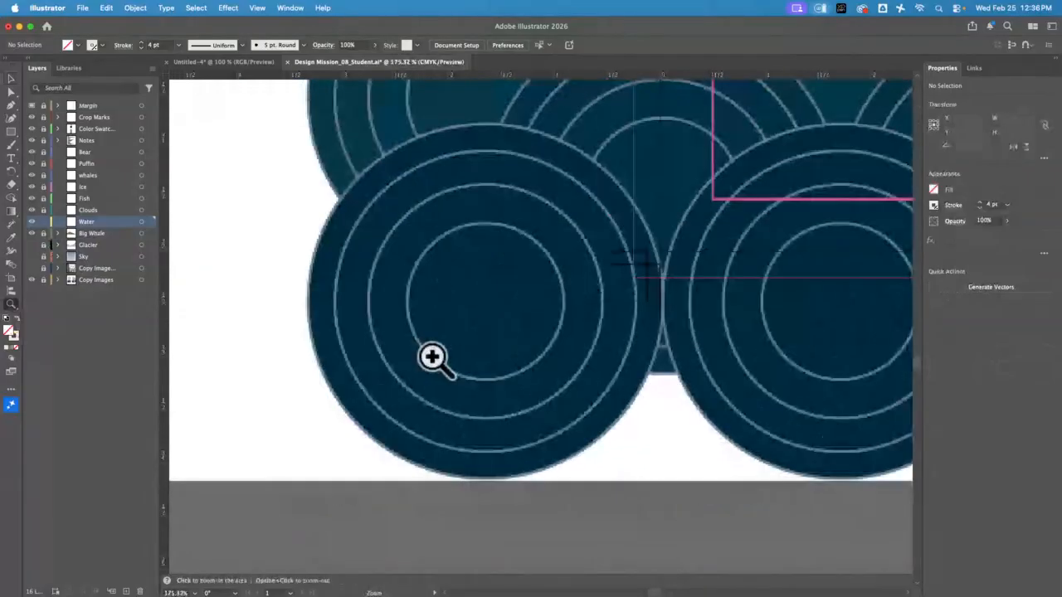
drag(11, 132, 50, 154)
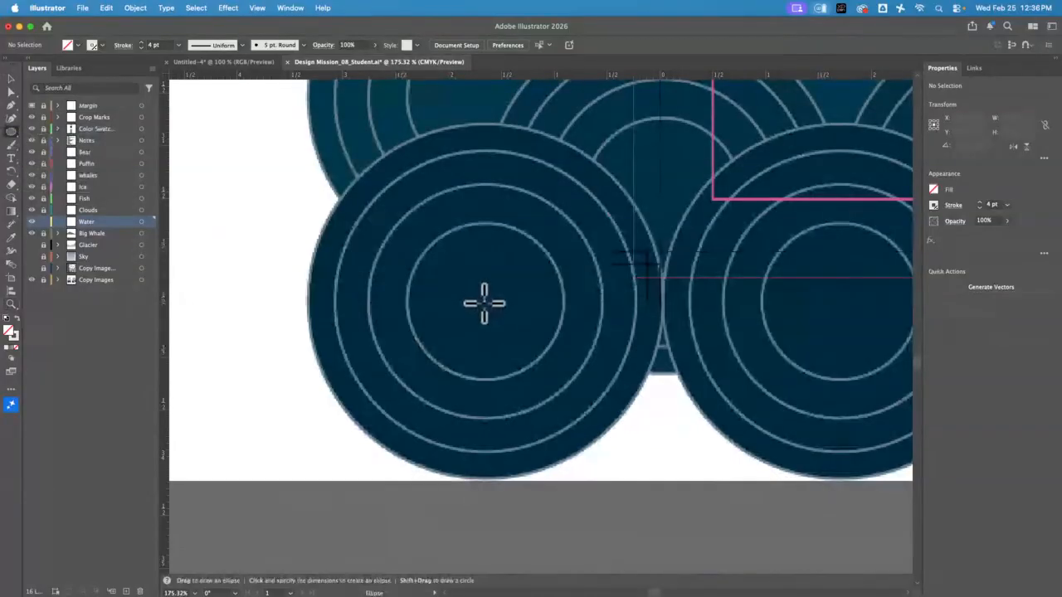
drag(485, 301, 665, 214)
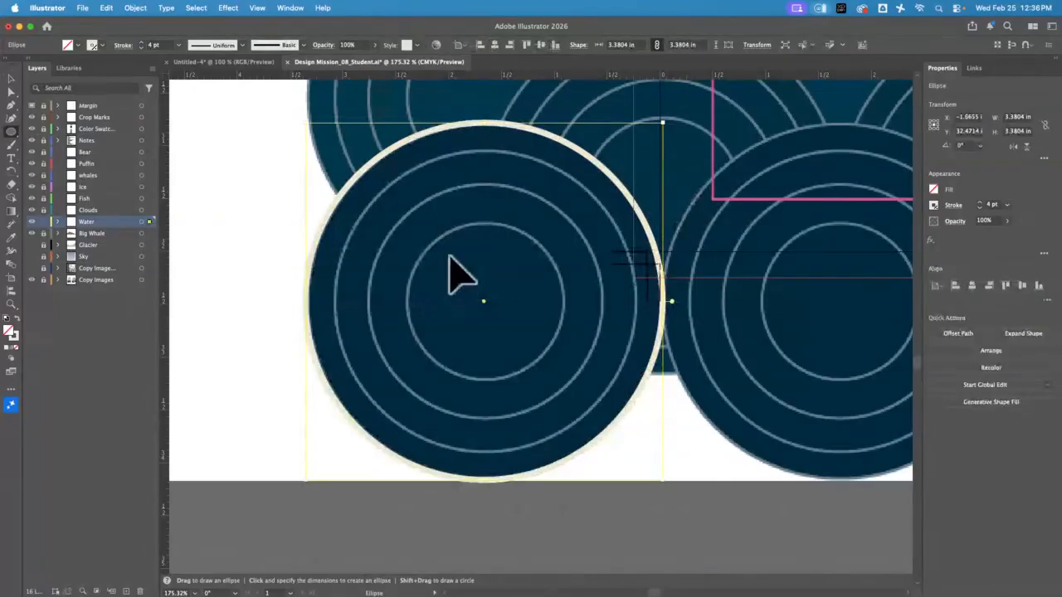
Step: Sample the dark navy swatch for the new wave circle, swap it to the stroke with no fill, and return to a close view of the circle
key(super+0)
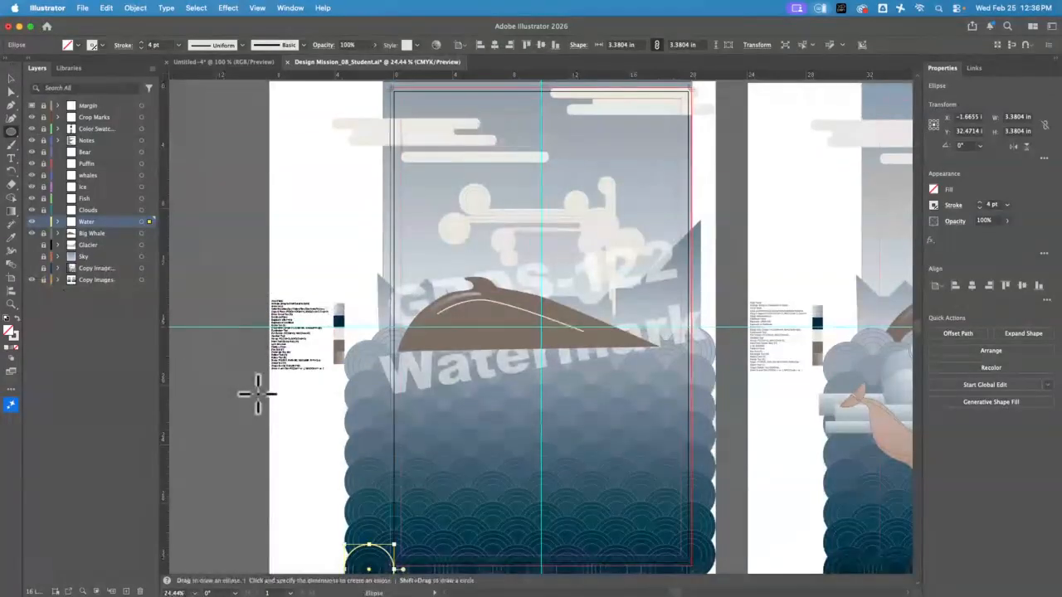
key(i)
click(338, 321)
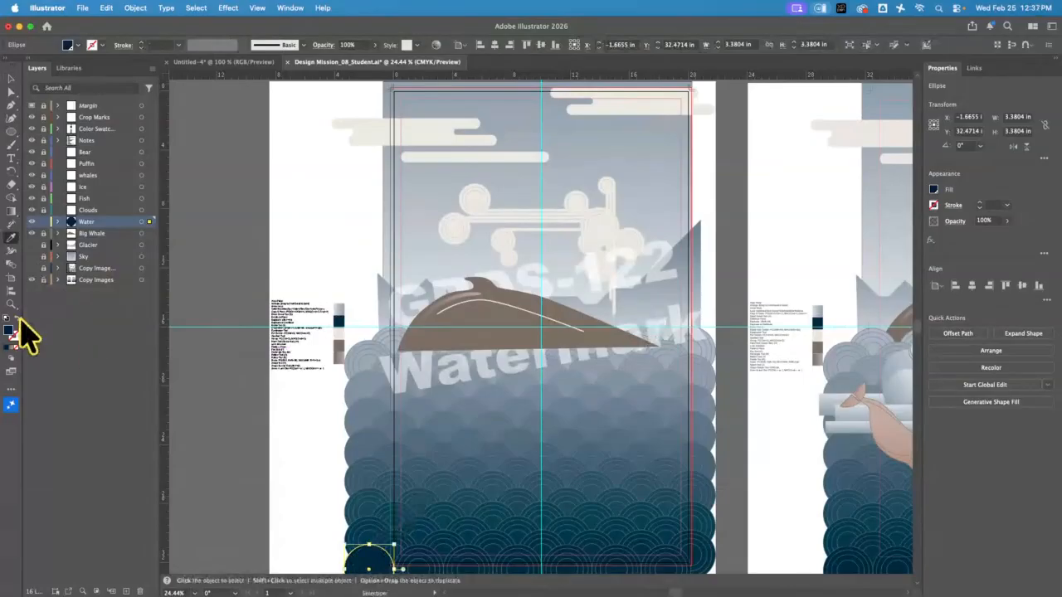
key(v)
click(18, 319)
key(i)
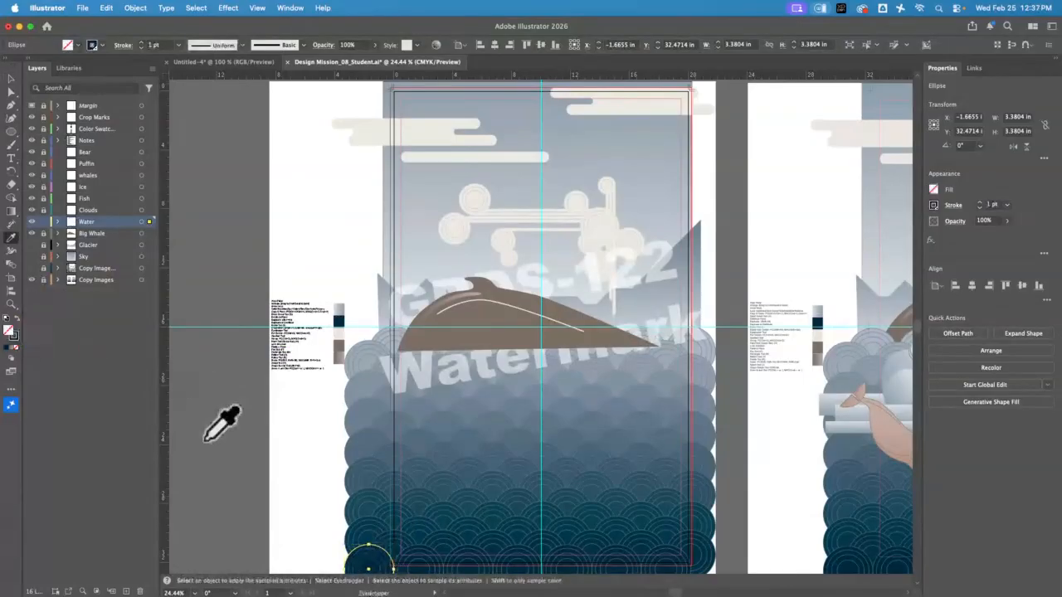
click(11, 304)
key(space)
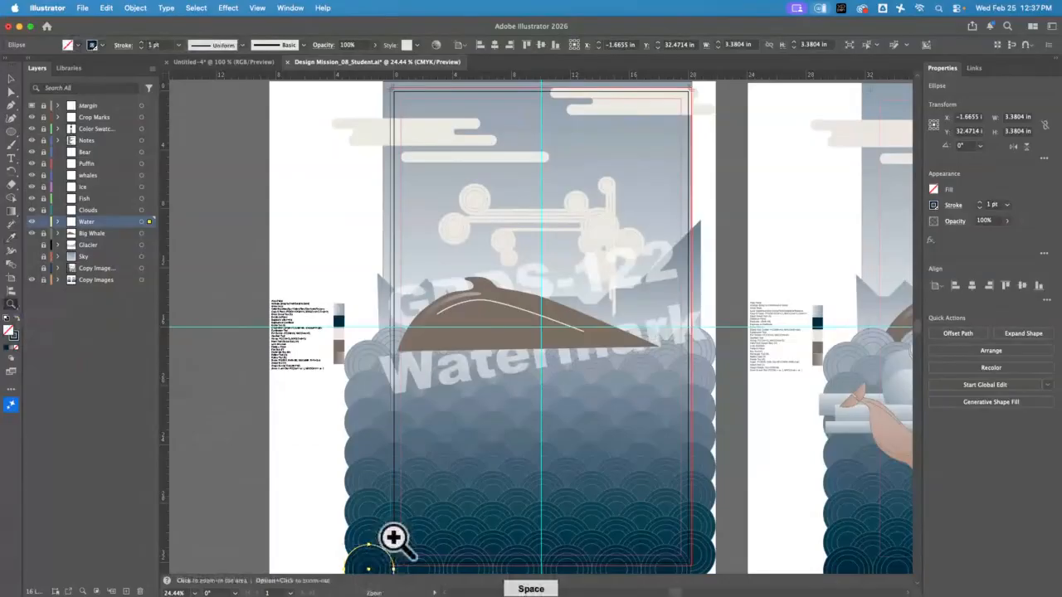
drag(393, 537, 435, 249)
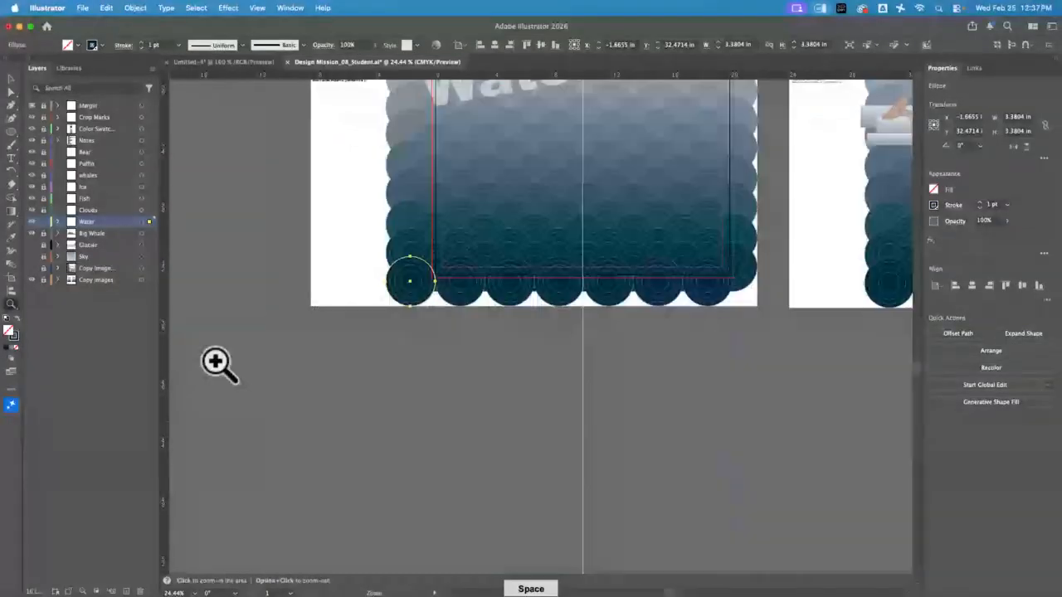
key(v)
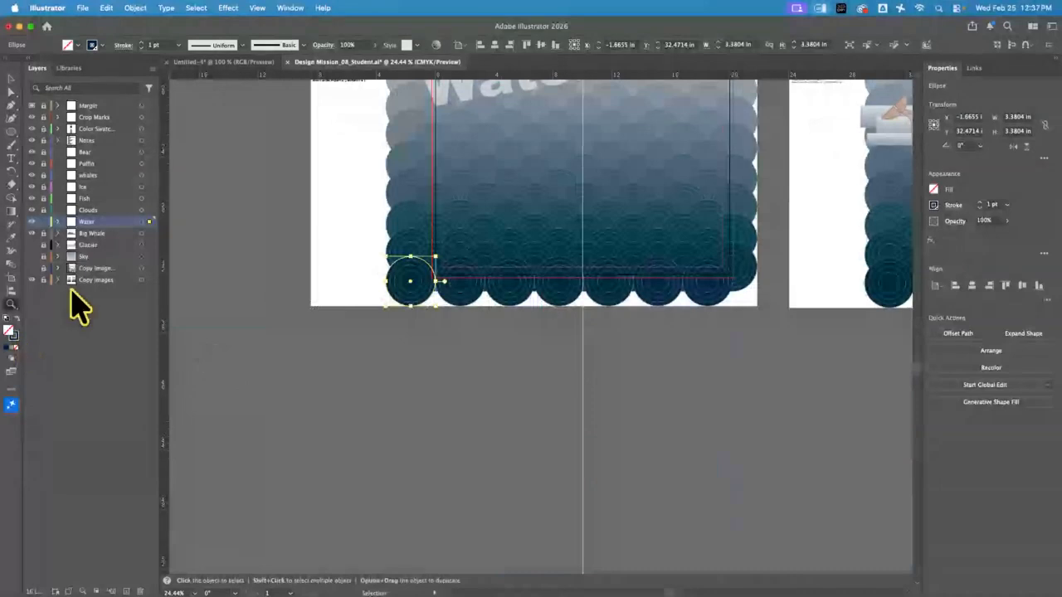
key(z)
drag(410, 269, 676, 498)
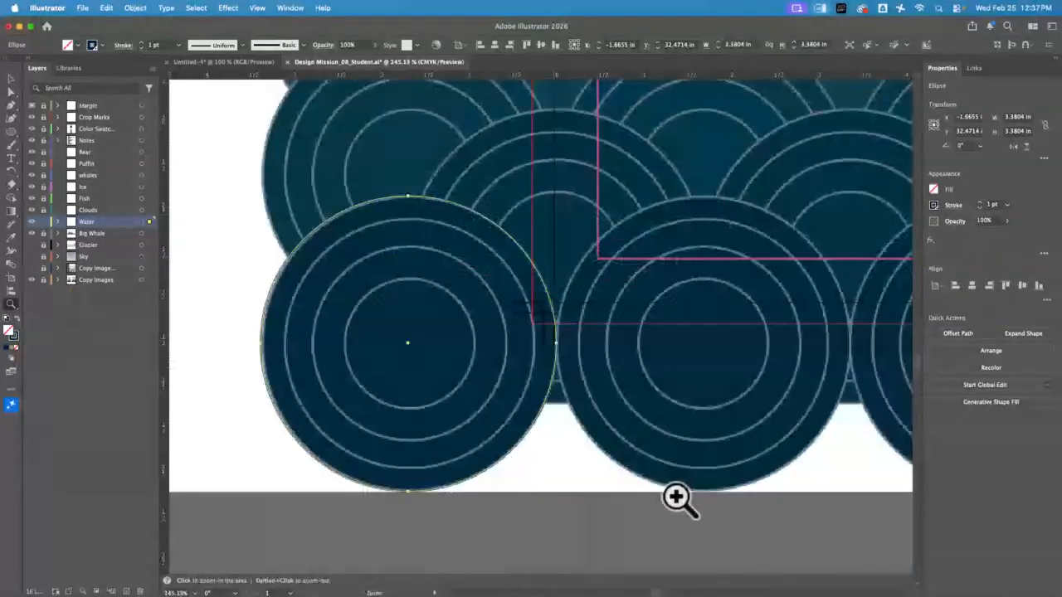
Step: Add a vertical and a horizontal ruler guide crossing at the centre of the new wave circle
click(11, 78)
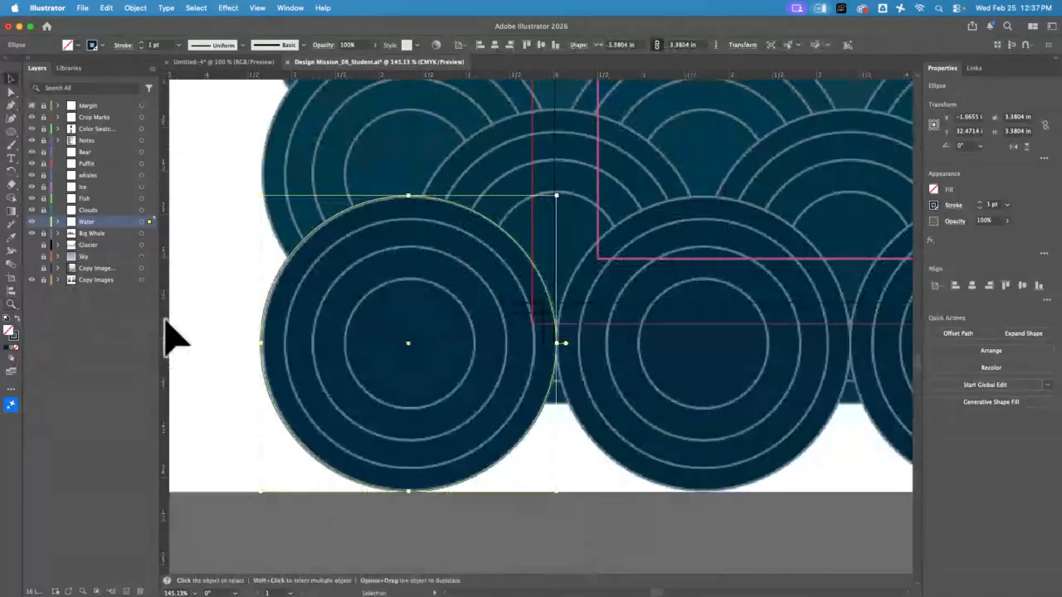
drag(164, 320, 409, 397)
key(a)
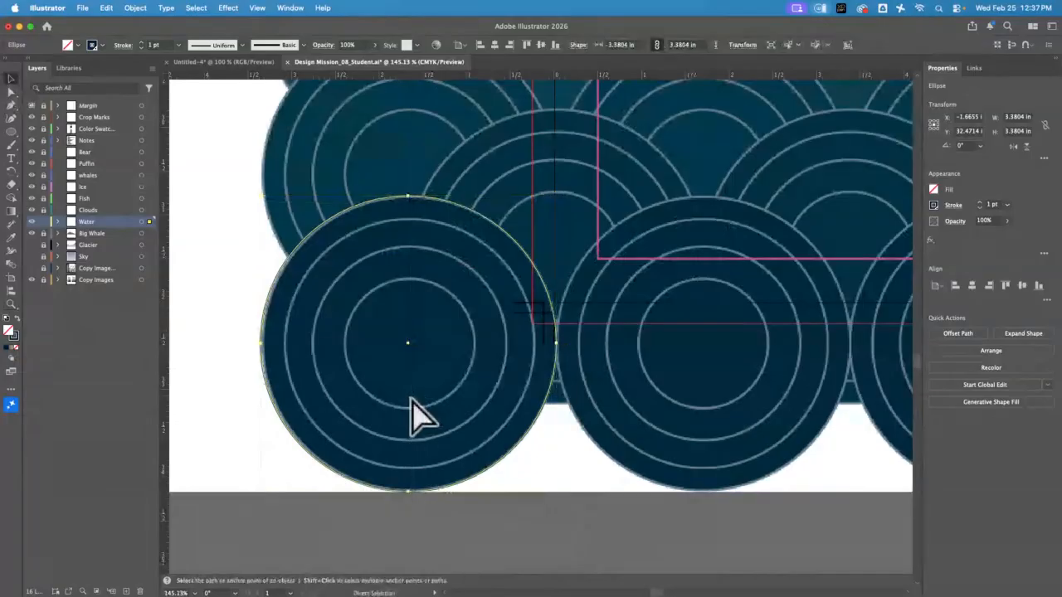
key(v)
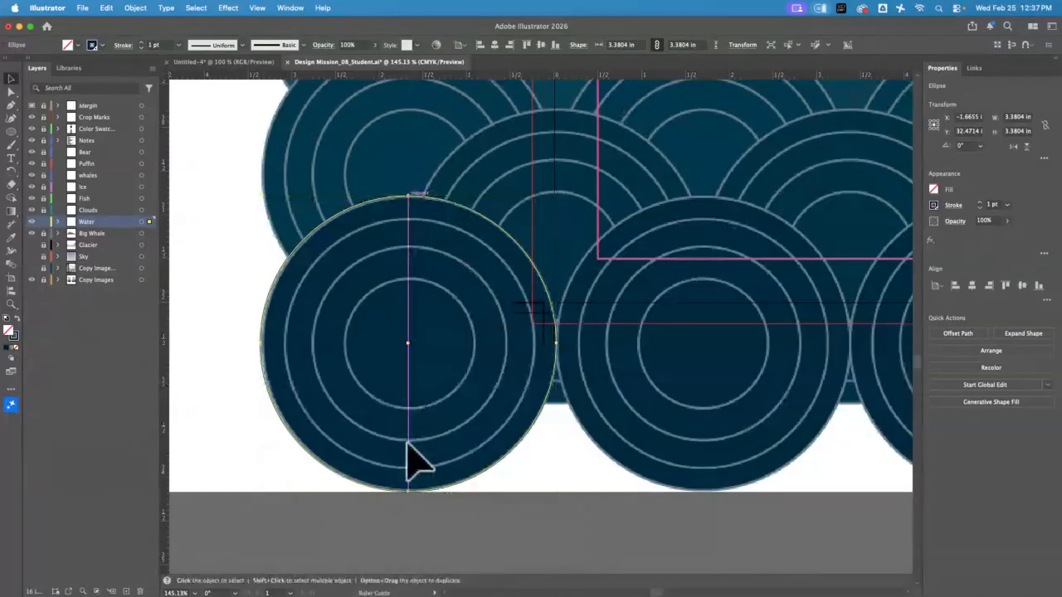
drag(408, 444, 408, 443)
click(282, 288)
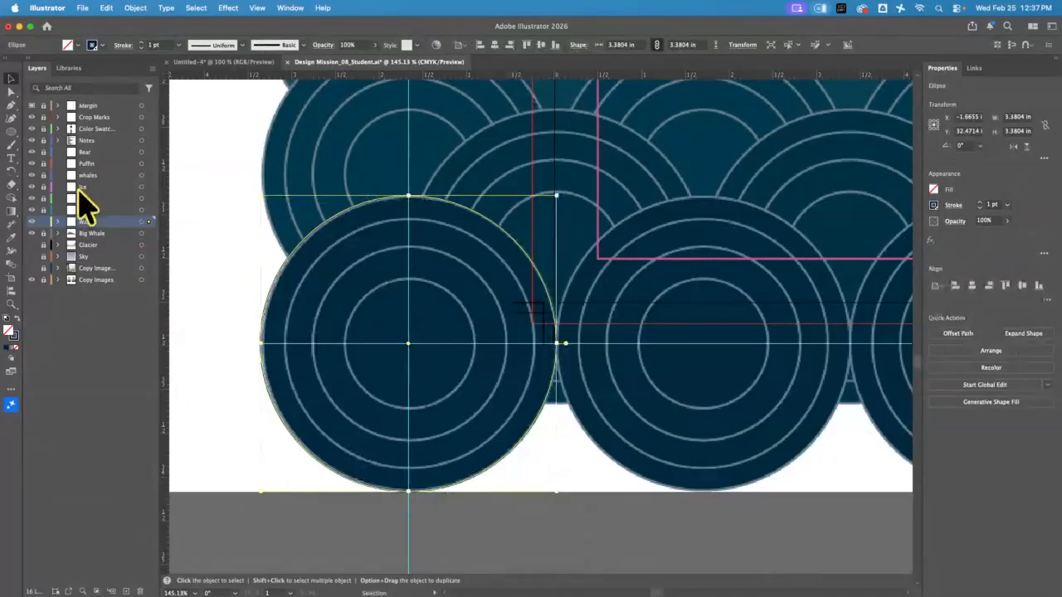
Step: Draw a circle about 2.83 in wide from the guides' crossing with the Ellipse tool, matching the reference's second ring, and deselect it
key(l)
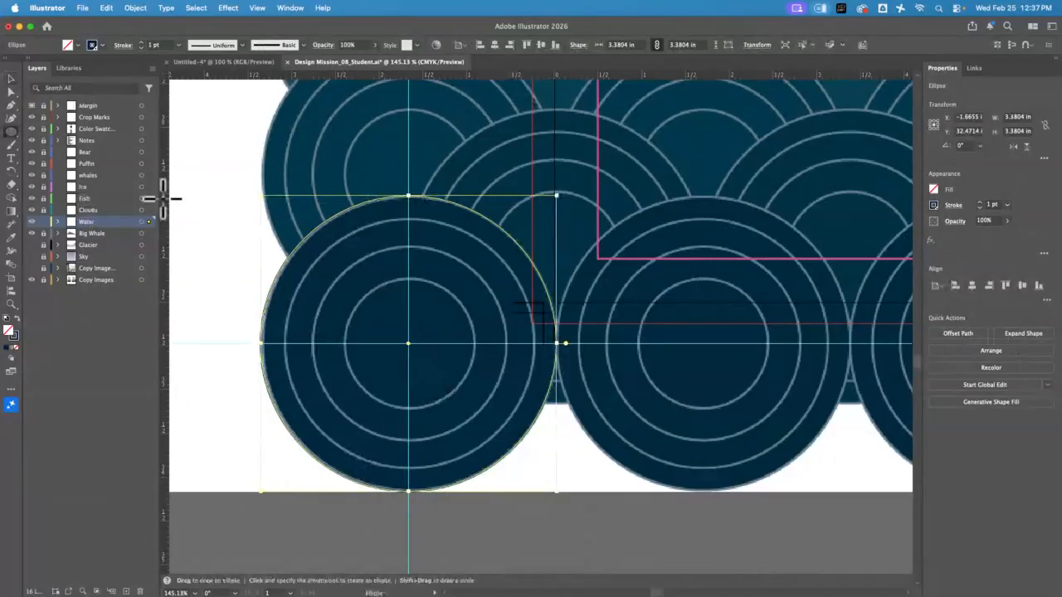
key(v)
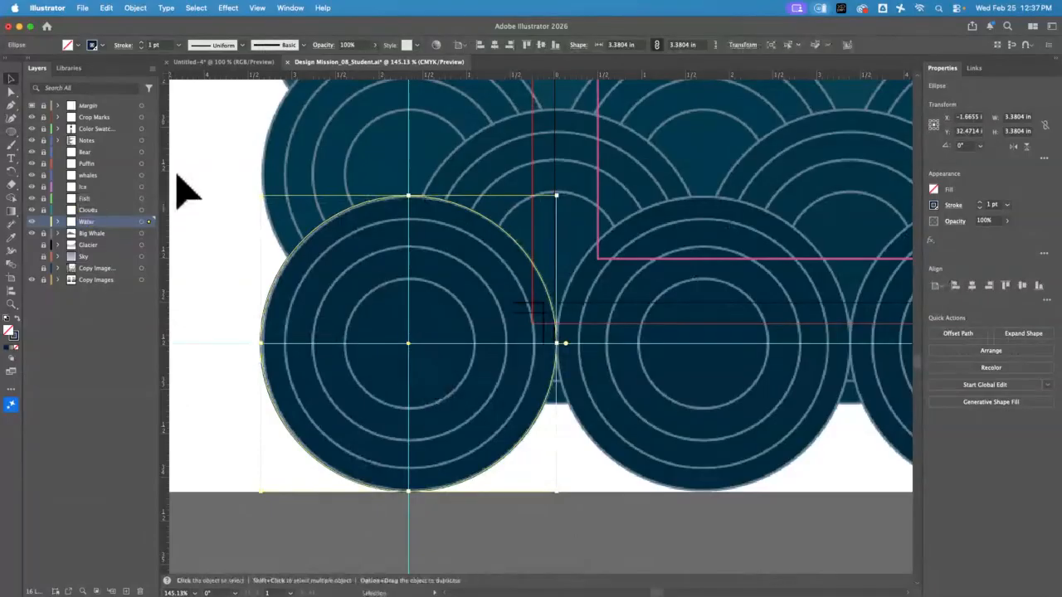
click(184, 192)
key(l)
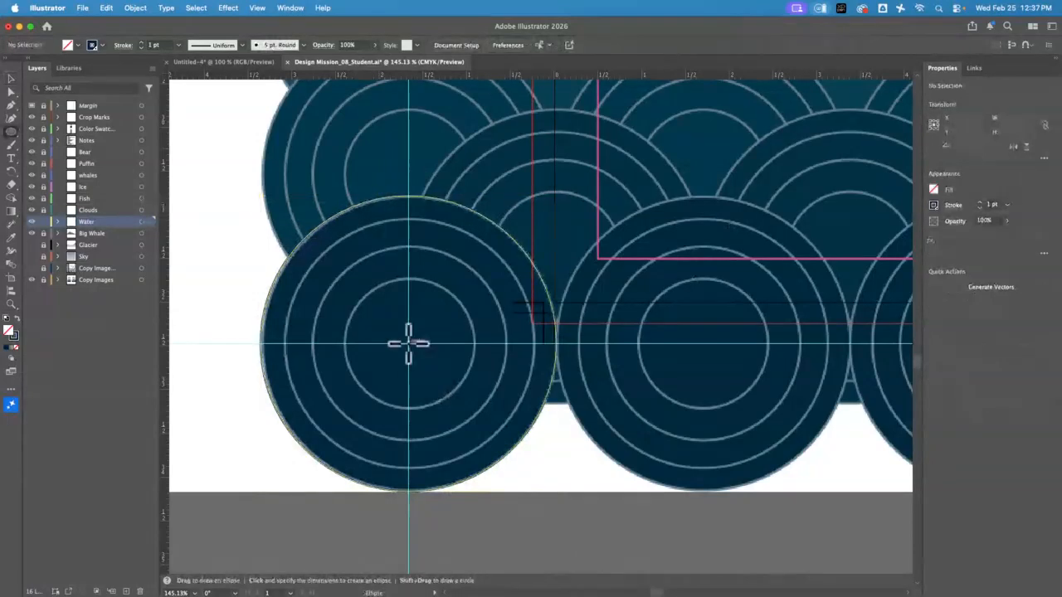
mouse_move(408, 343)
mouse_down()
mouse_move(493, 386)
mouse_move(529, 422)
mouse_move(517, 423)
mouse_up()
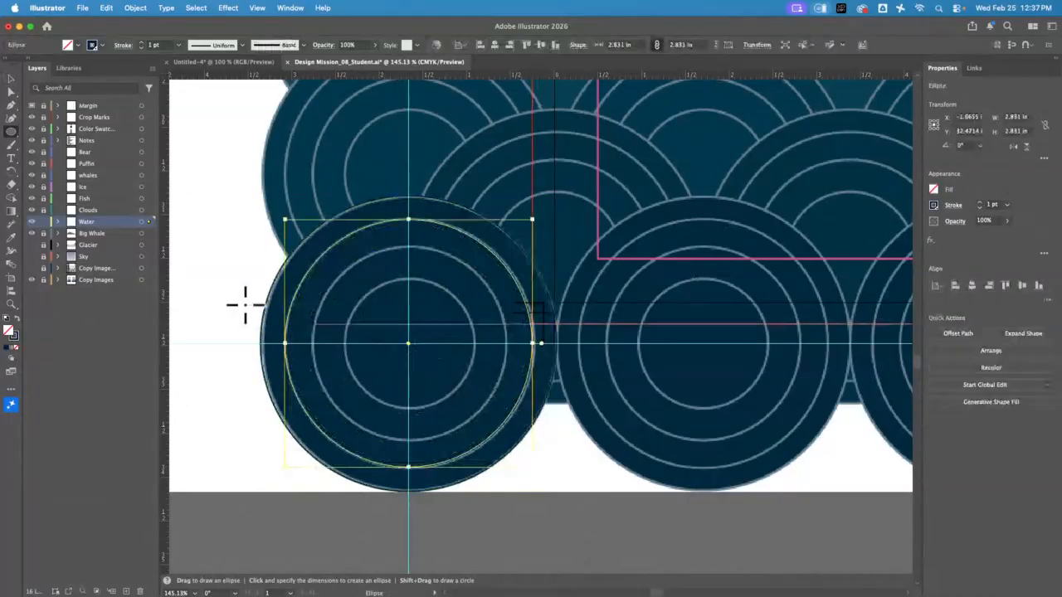
click(12, 79)
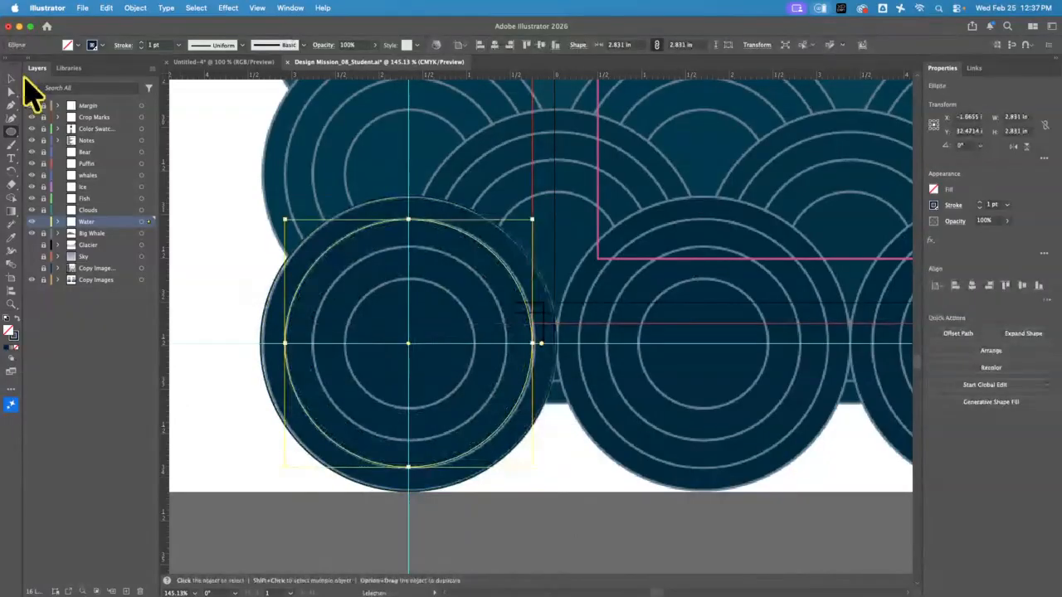
click(185, 190)
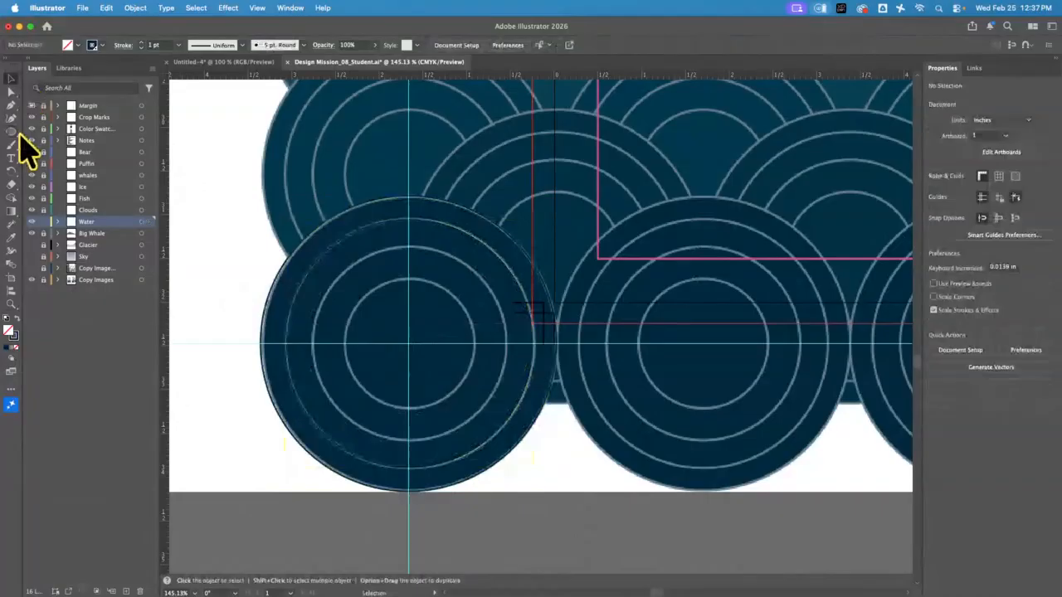
Step: Draw a concentric circle about 2.17 in wide from the same centre, matching the reference's third ring, and deselect it
click(11, 130)
click(409, 344)
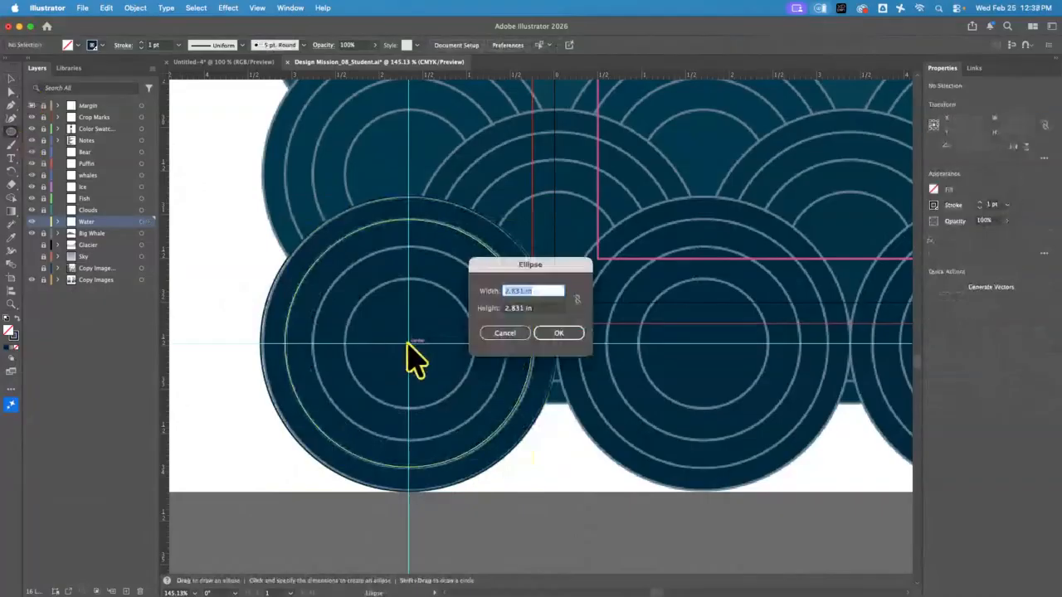
key(Escape)
drag(408, 344, 501, 419)
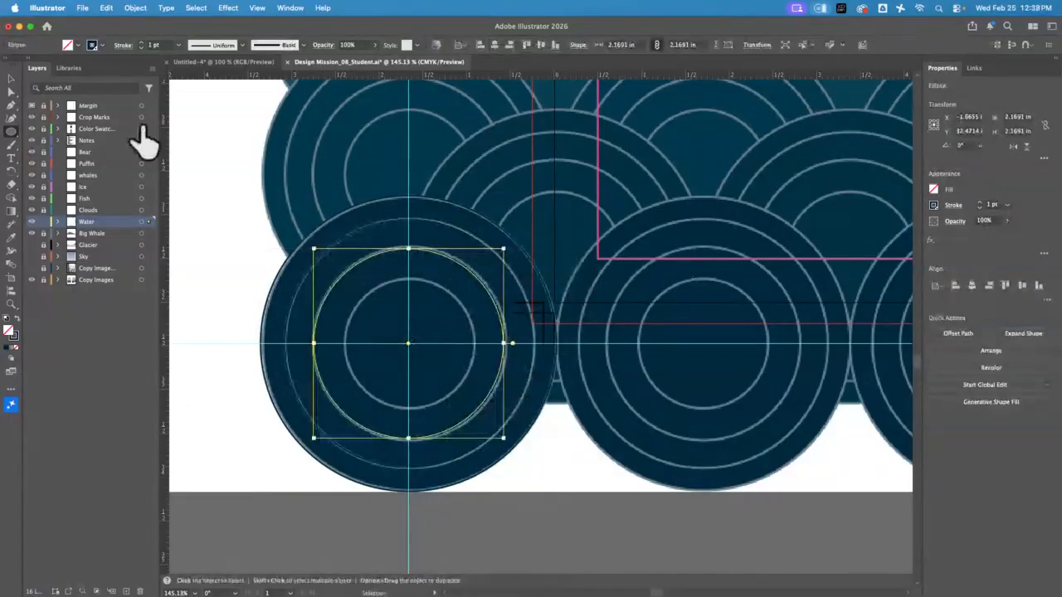
click(10, 78)
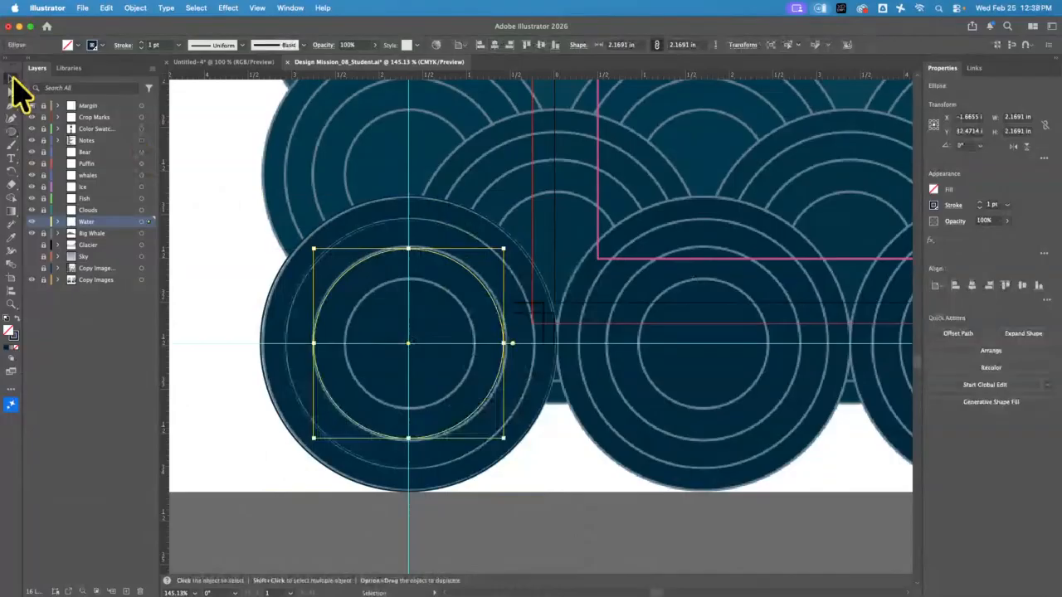
click(10, 131)
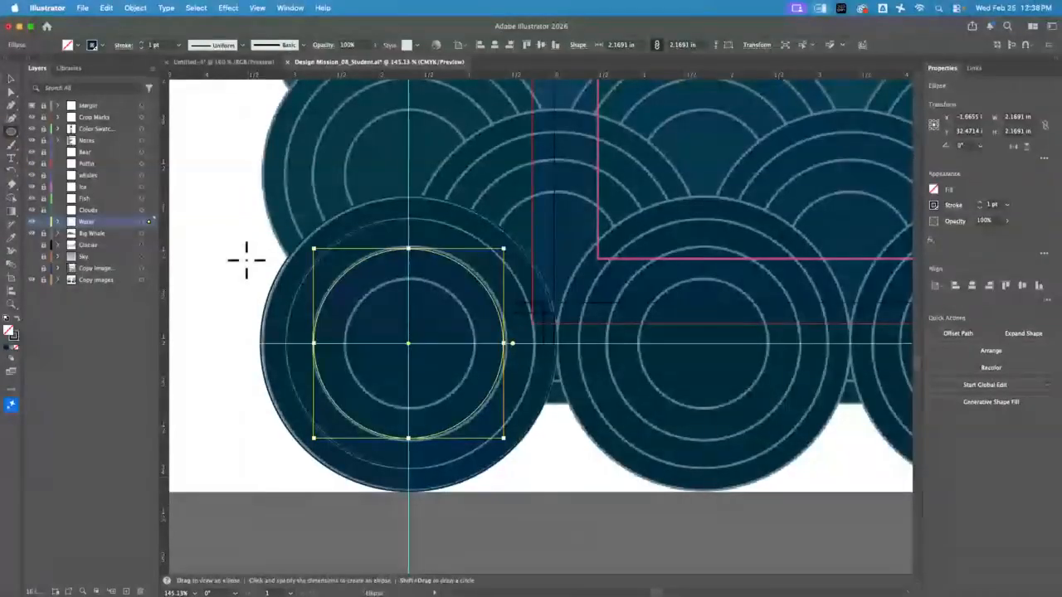
key(v)
click(240, 236)
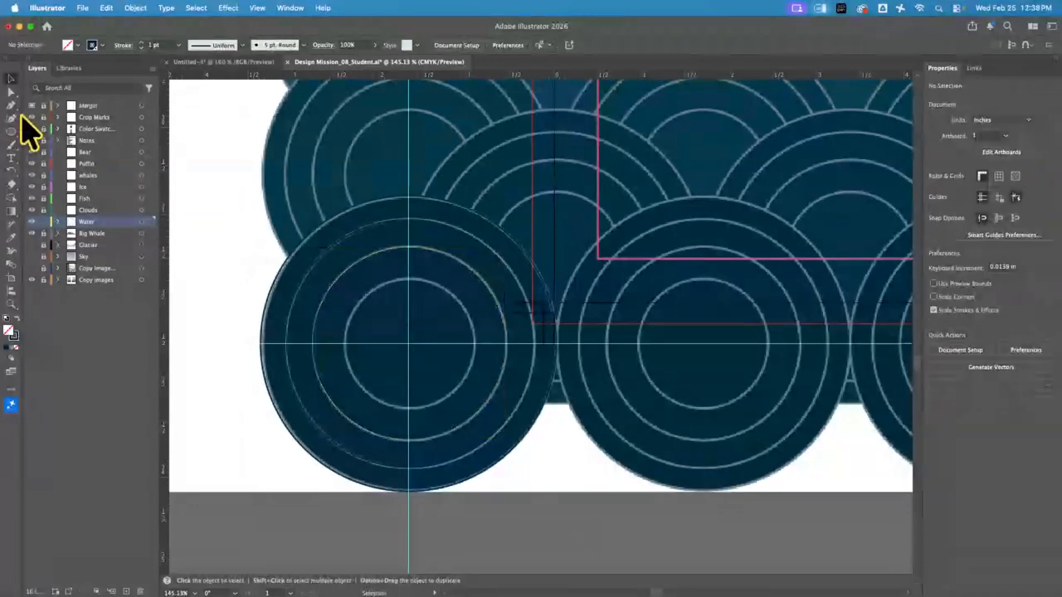
Step: Draw the innermost concentric circle, about 1.49 in wide, from the guides' crossing to match the smallest reference ring
click(11, 131)
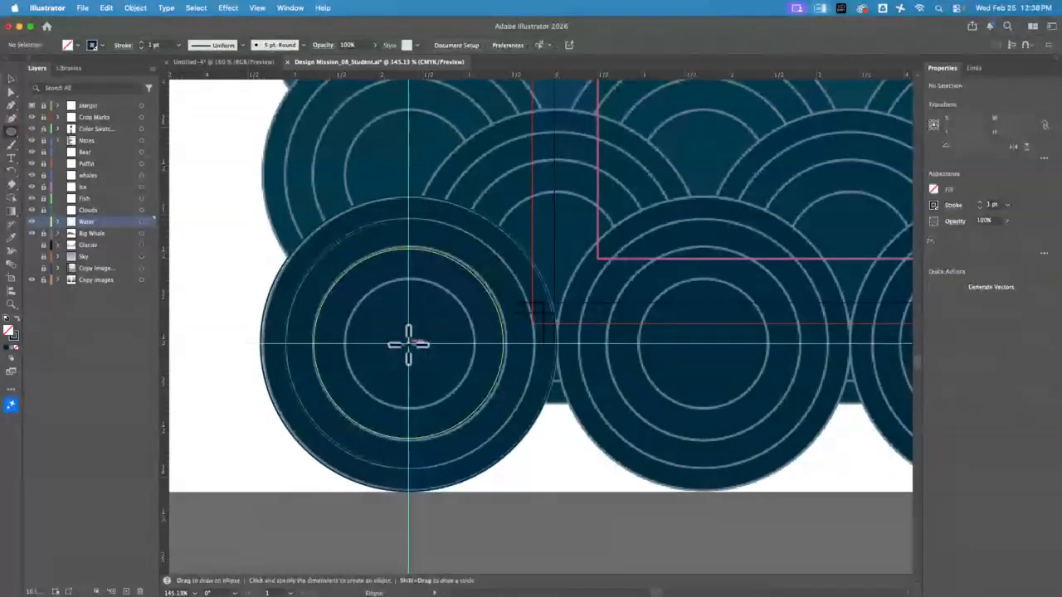
drag(407, 342, 475, 395)
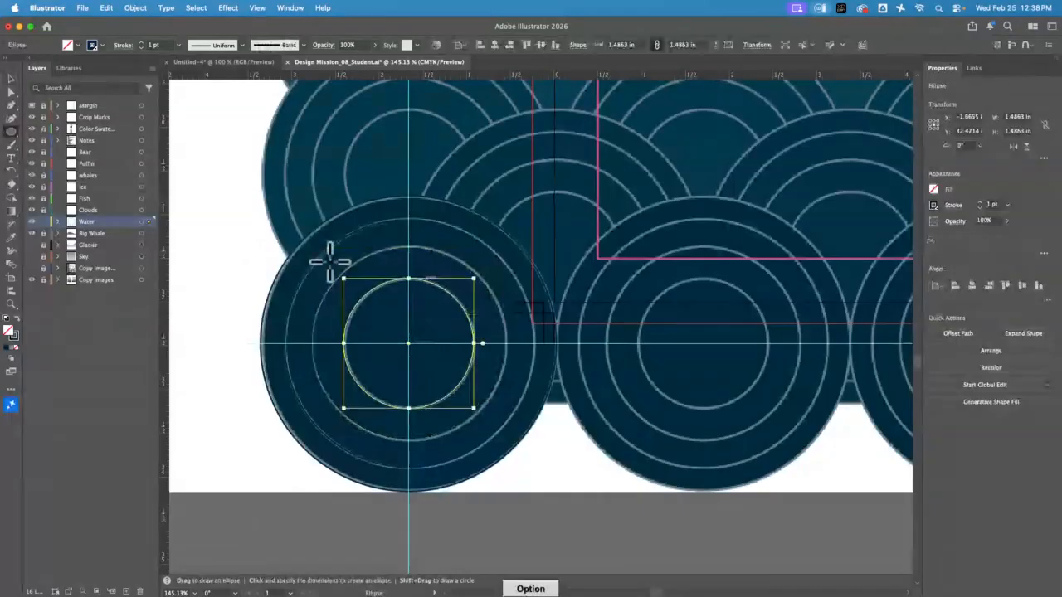
key(v)
Step: Move all four concentric circles horizontally into the blank canvas area to the left of the reference waves
click(377, 381)
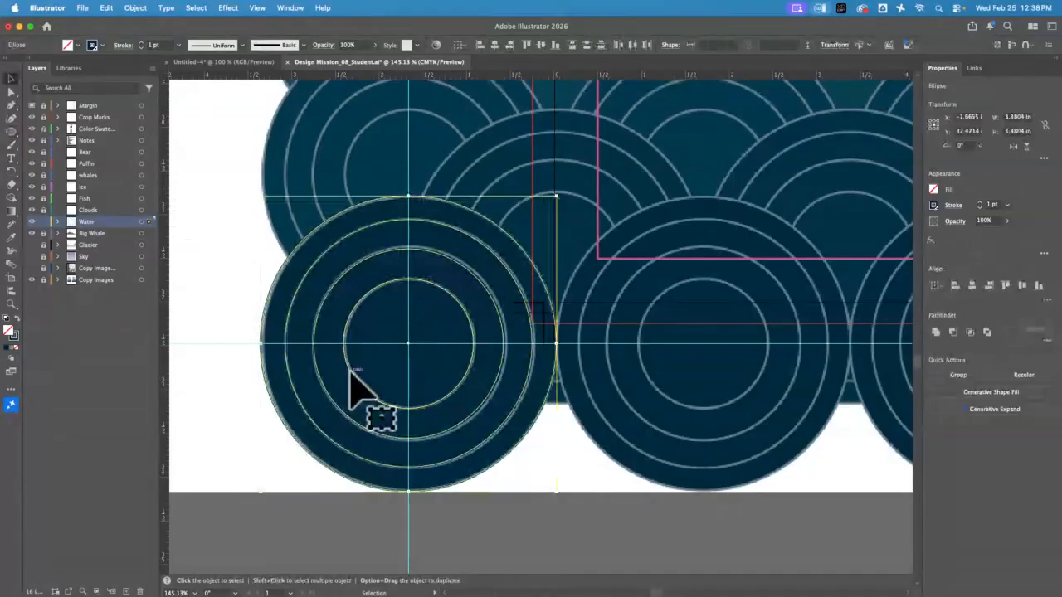
drag(466, 263, 853, 239)
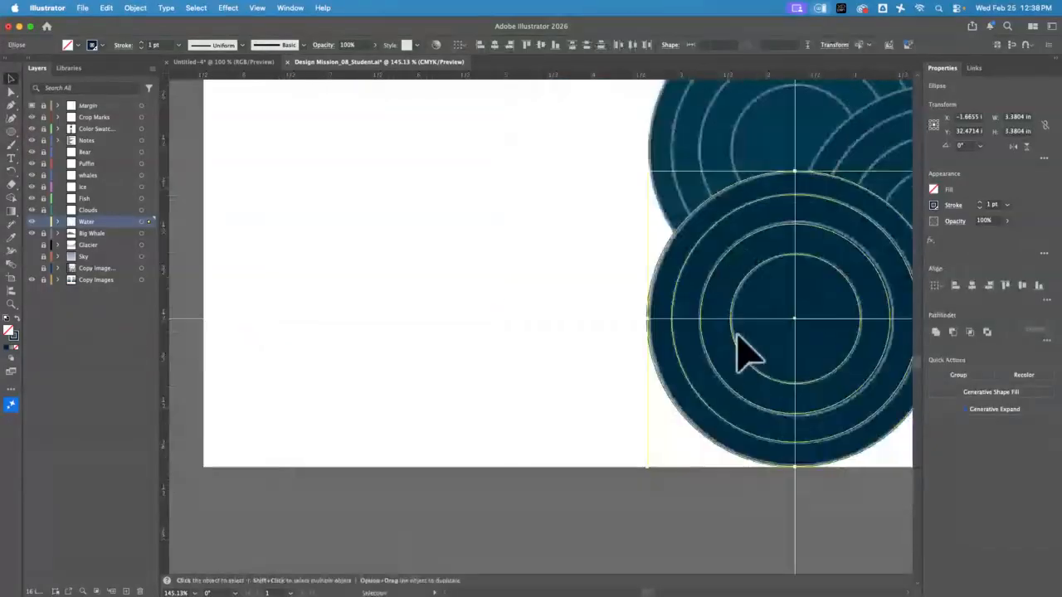
drag(734, 336, 322, 336)
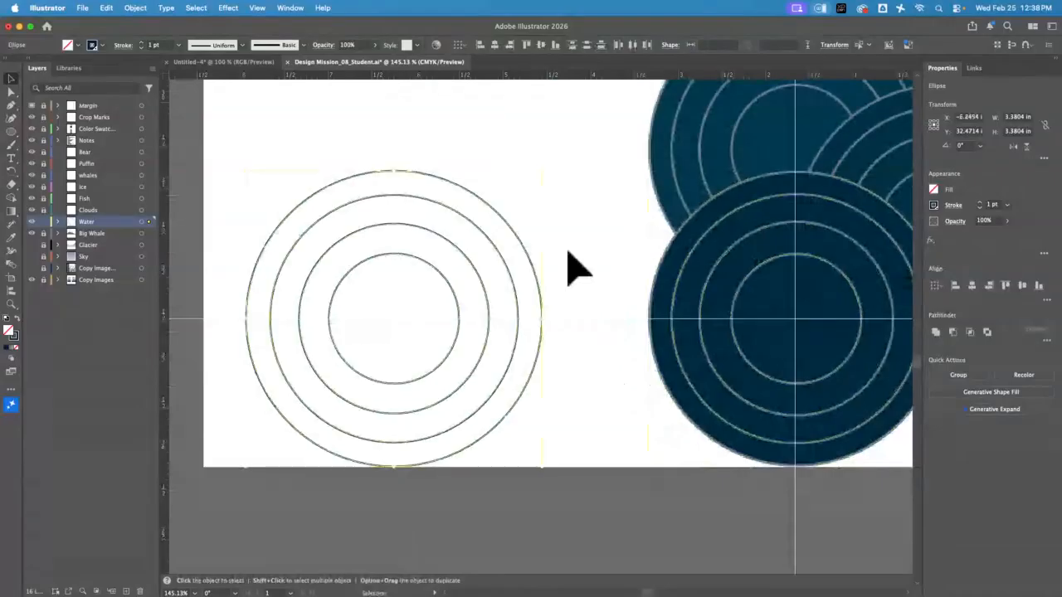
click(578, 267)
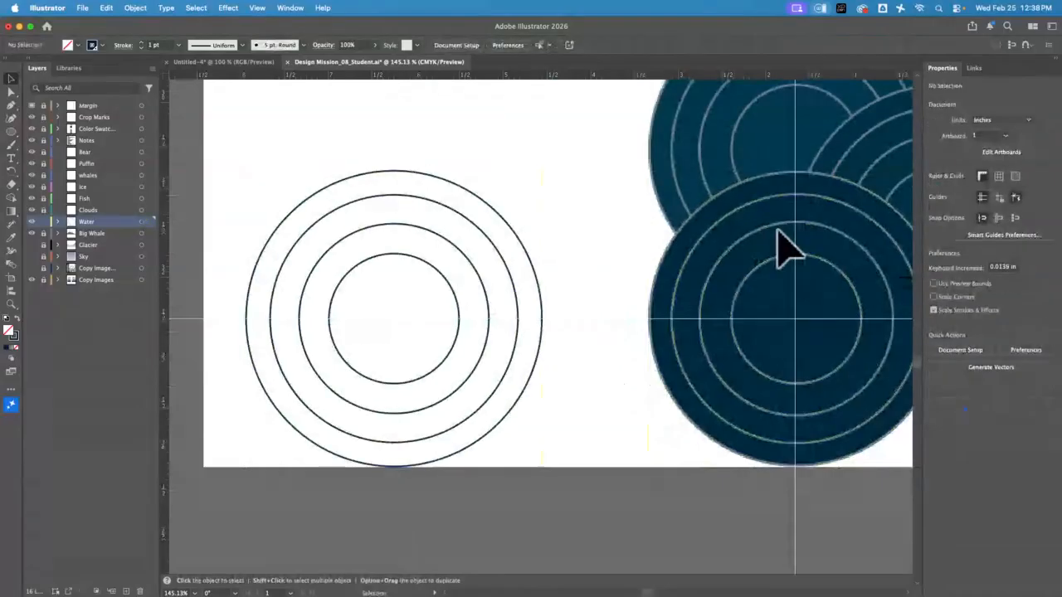
Step: Set the stroke colour of the four concentric circles to a 5% tint of the navy Water swatch
click(292, 382)
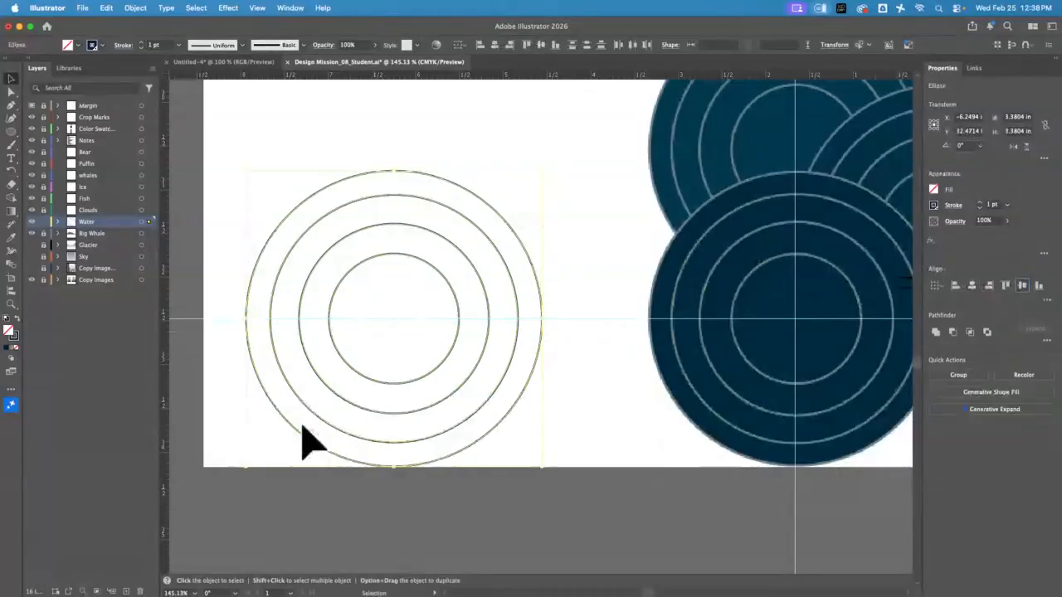
click(933, 208)
click(935, 207)
click(867, 227)
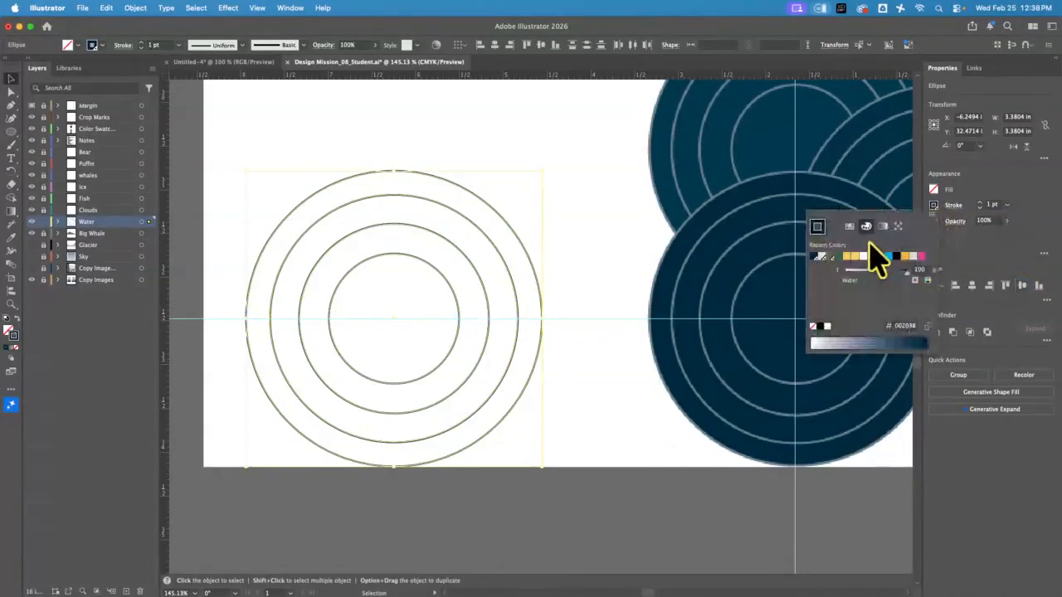
click(921, 271)
text(5)
key(Return)
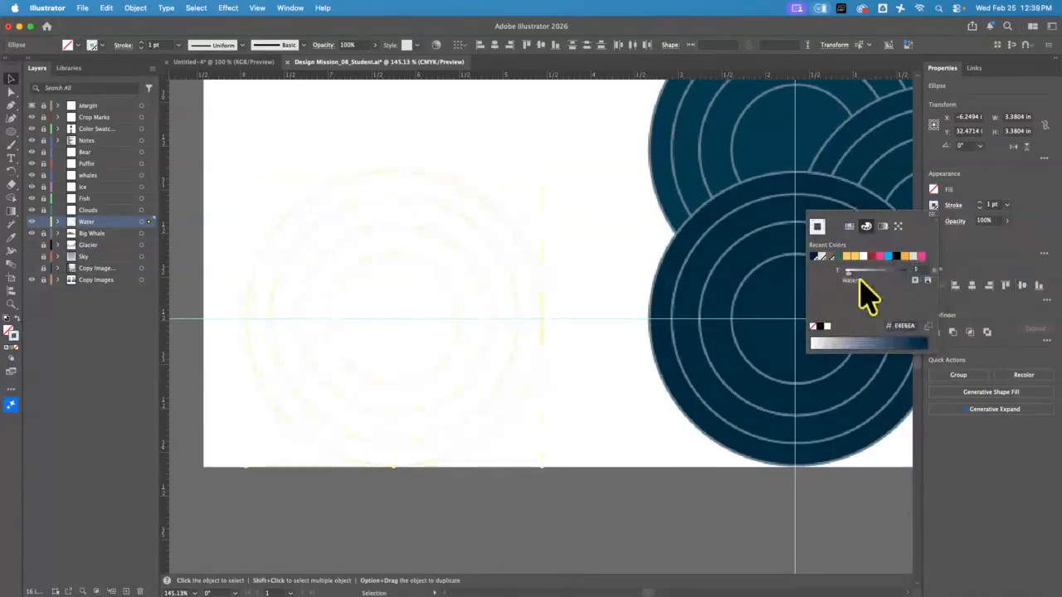
Step: Fill the four concentric circles with the dark navy recent colour and deselect them
click(933, 190)
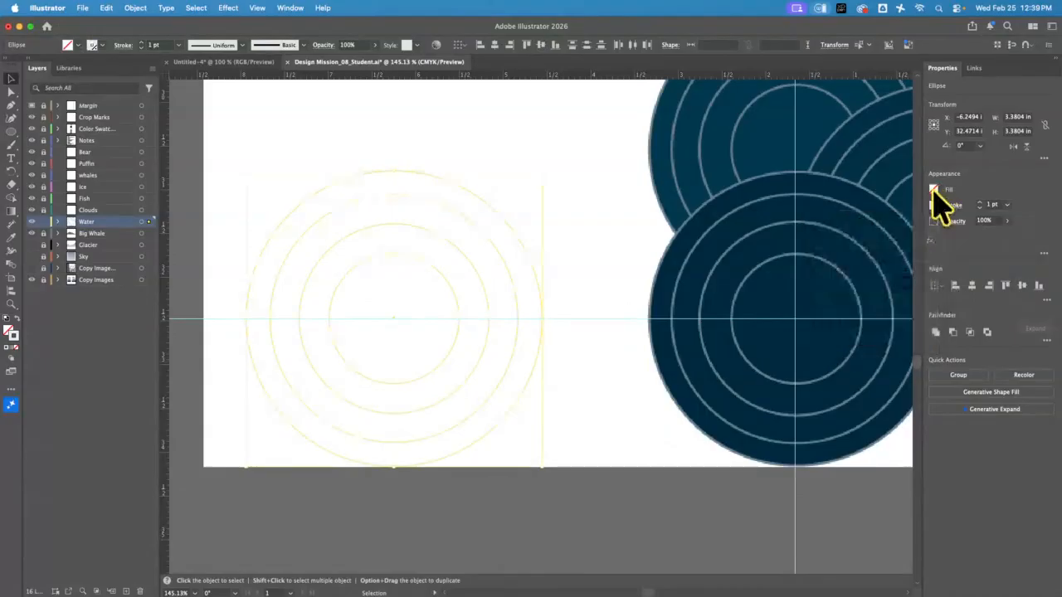
click(933, 190)
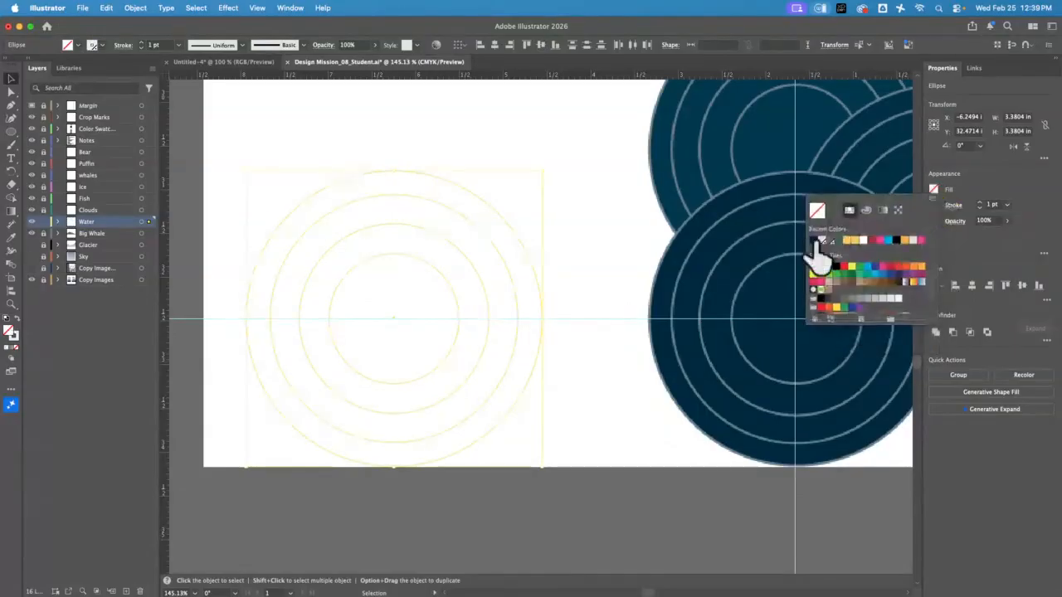
click(816, 241)
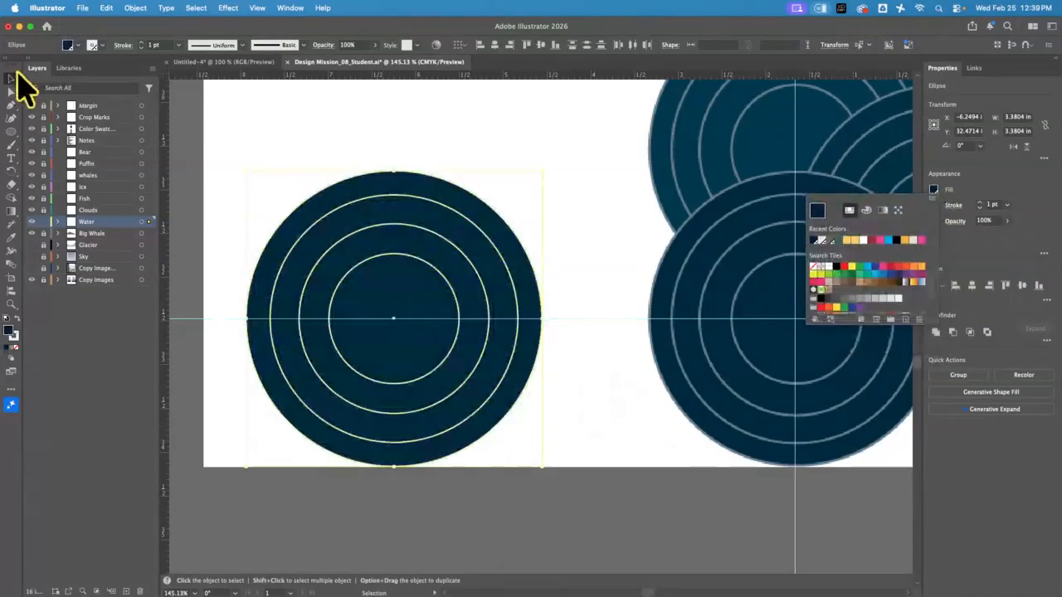
click(239, 473)
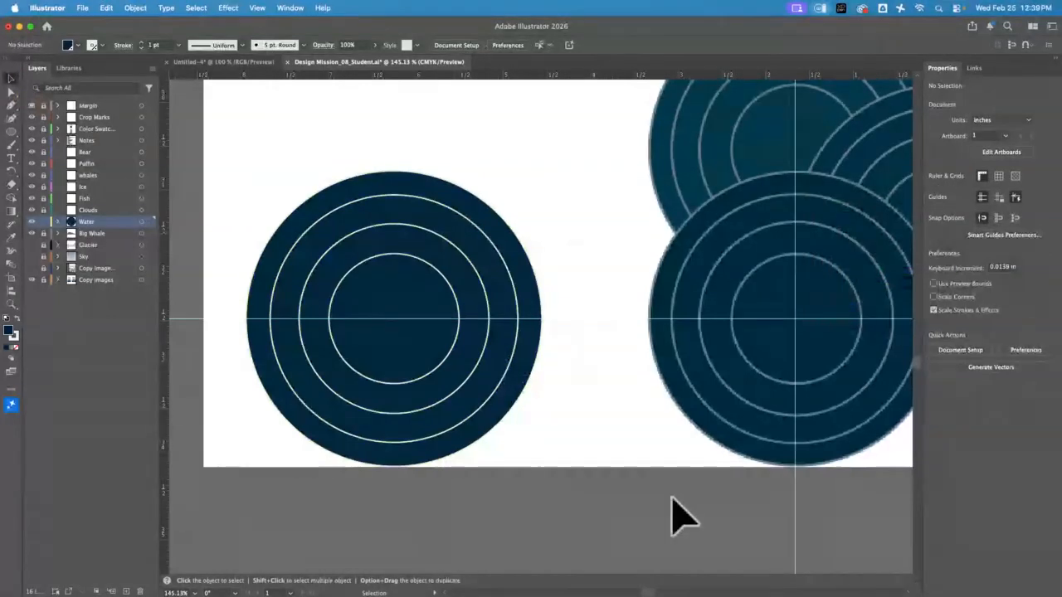
Step: Check the reference wave rows, then group the four concentric circles into one wave circle
drag(745, 446, 547, 514)
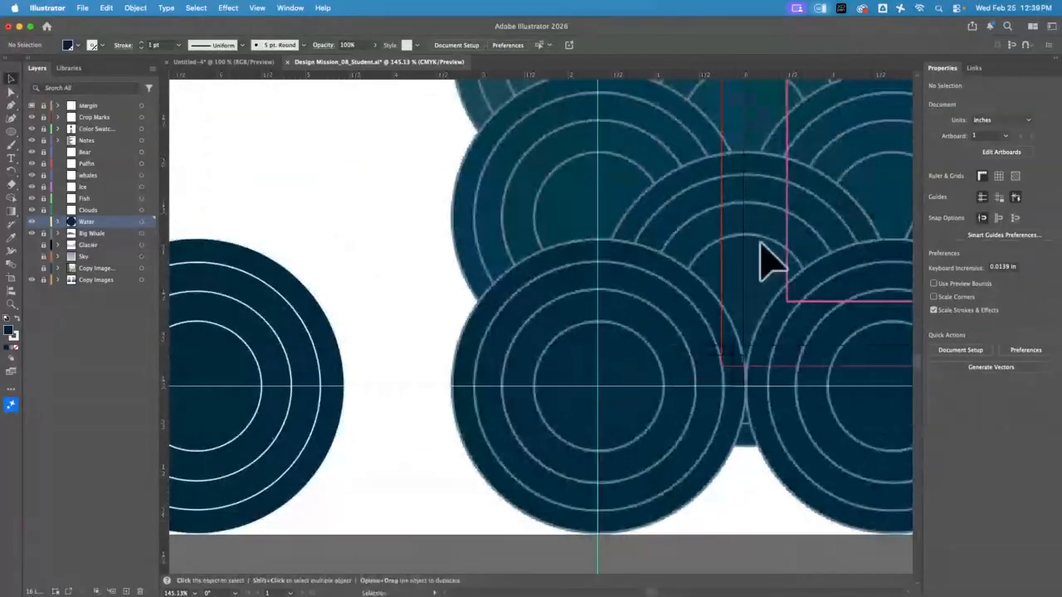
drag(740, 159, 712, 313)
drag(567, 152, 667, 281)
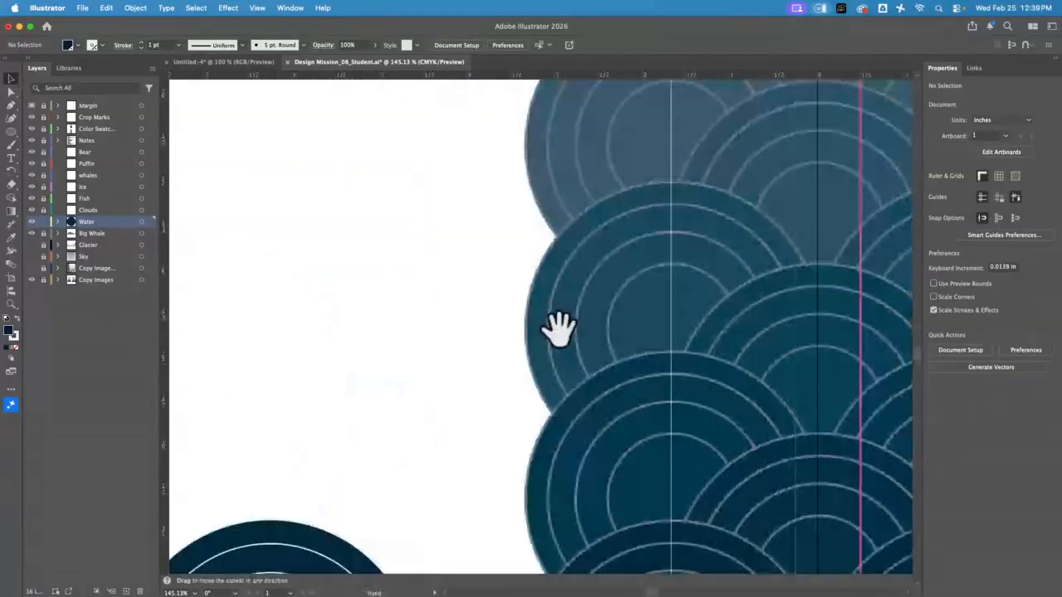
drag(435, 380, 451, 126)
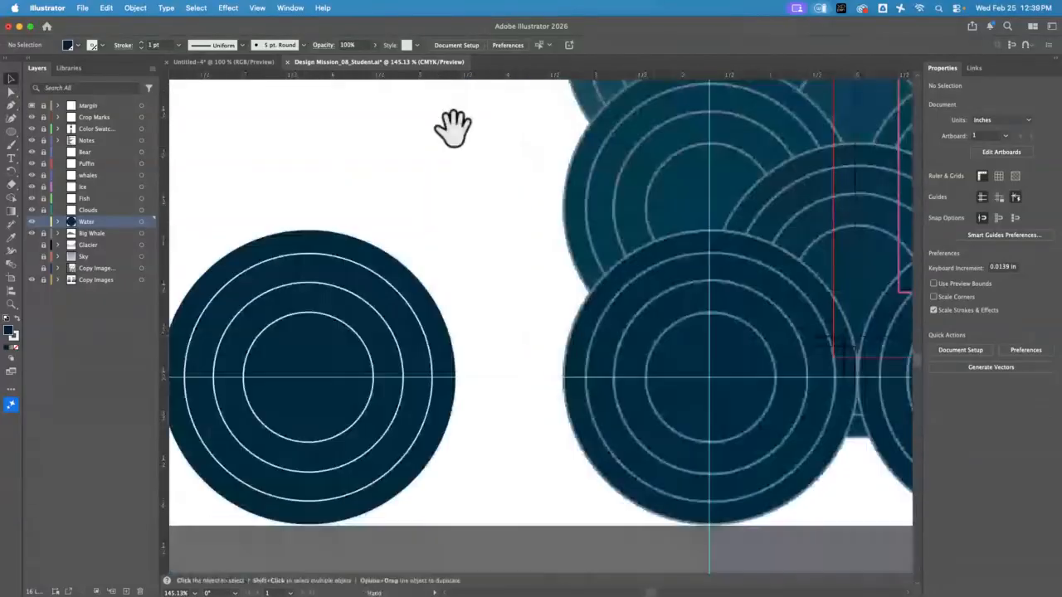
click(303, 427)
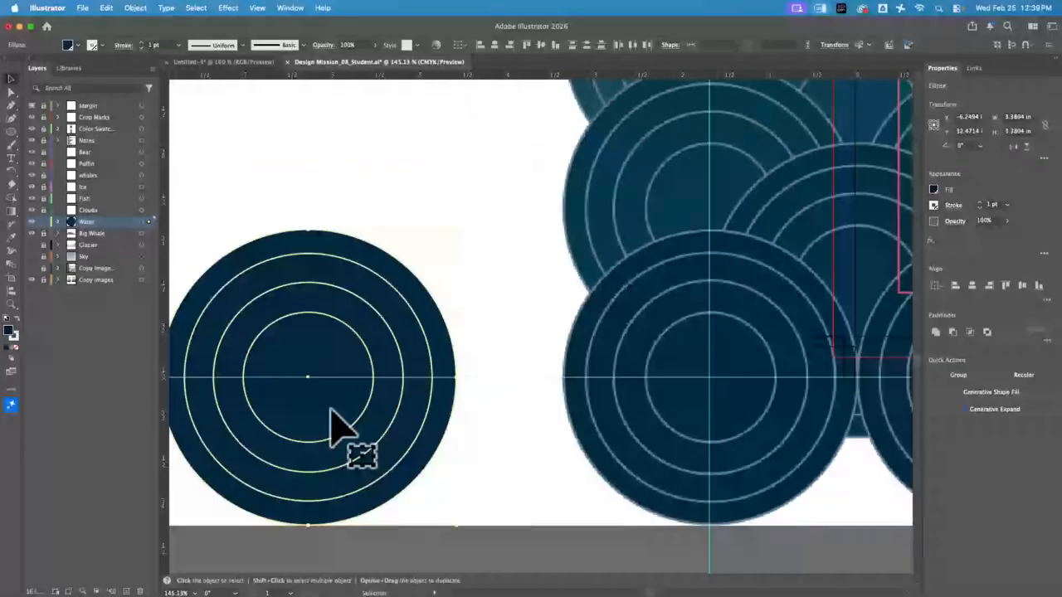
key(super+g)
key(super+shift+a)
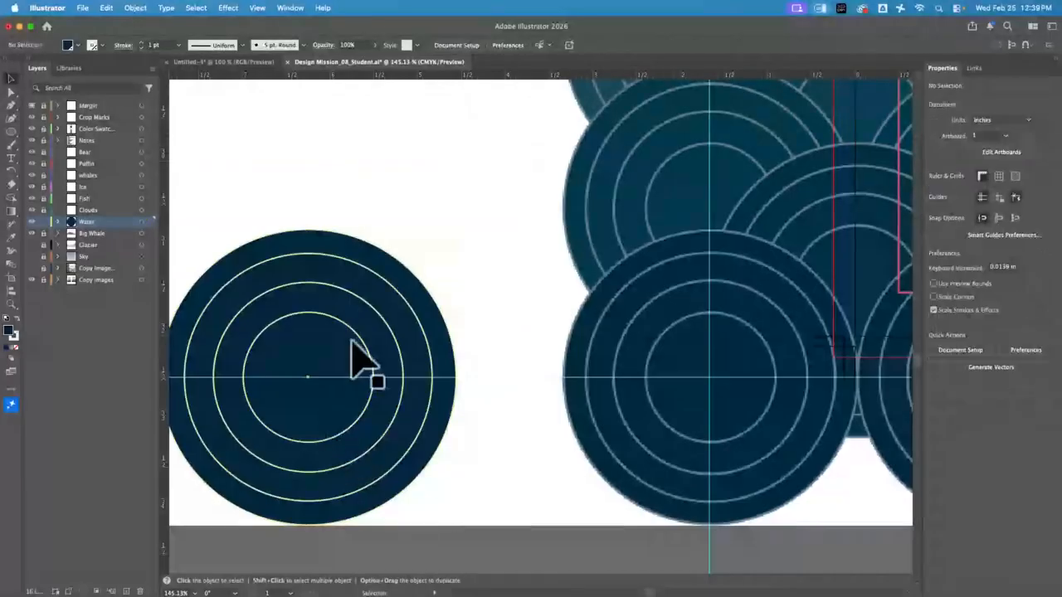
Step: Duplicate the grouped wave circle and move the copy across to the first offset wave of the reference's second row
click(353, 357)
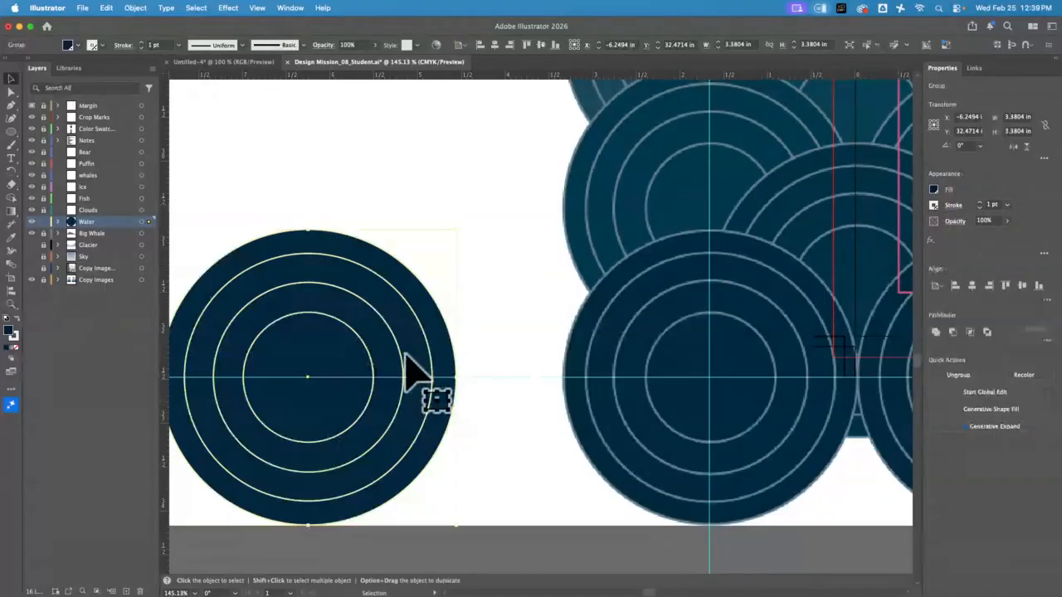
key(super+v)
drag(583, 321, 639, 281)
key(space)
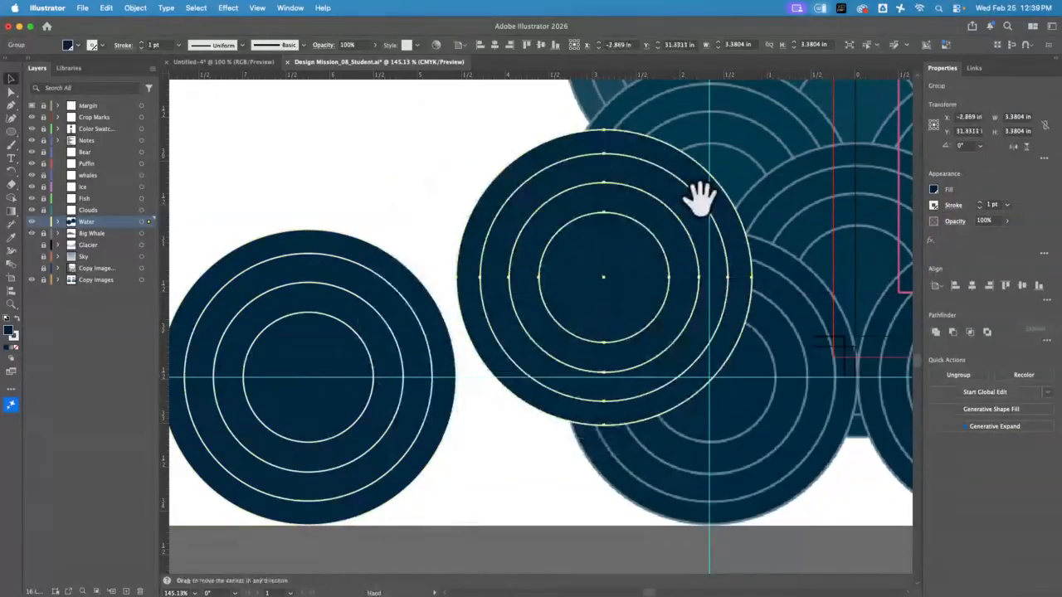
drag(699, 197, 582, 174)
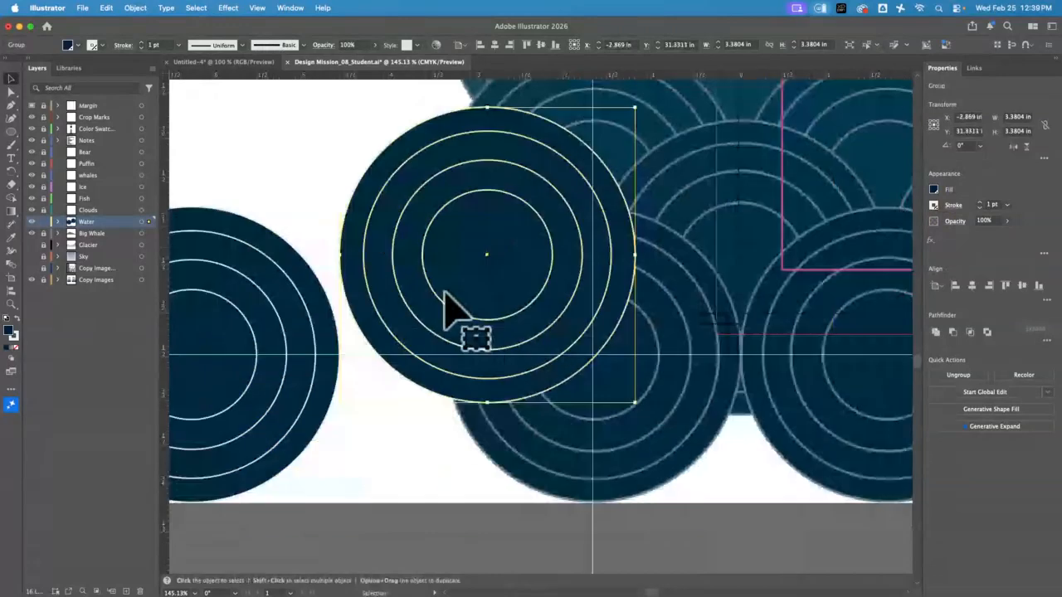
drag(448, 311, 716, 290)
Step: Move the original wave circle onto the bottom-left reference wave and nudge it up into alignment
drag(233, 286, 639, 292)
click(633, 313)
key(Up)
key(space)
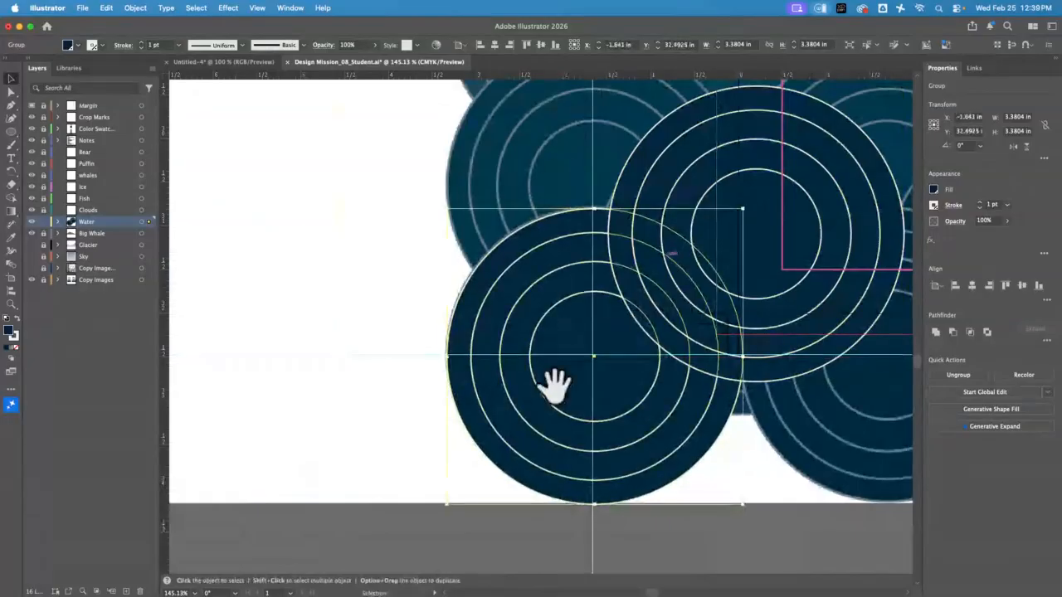
drag(557, 176, 356, 224)
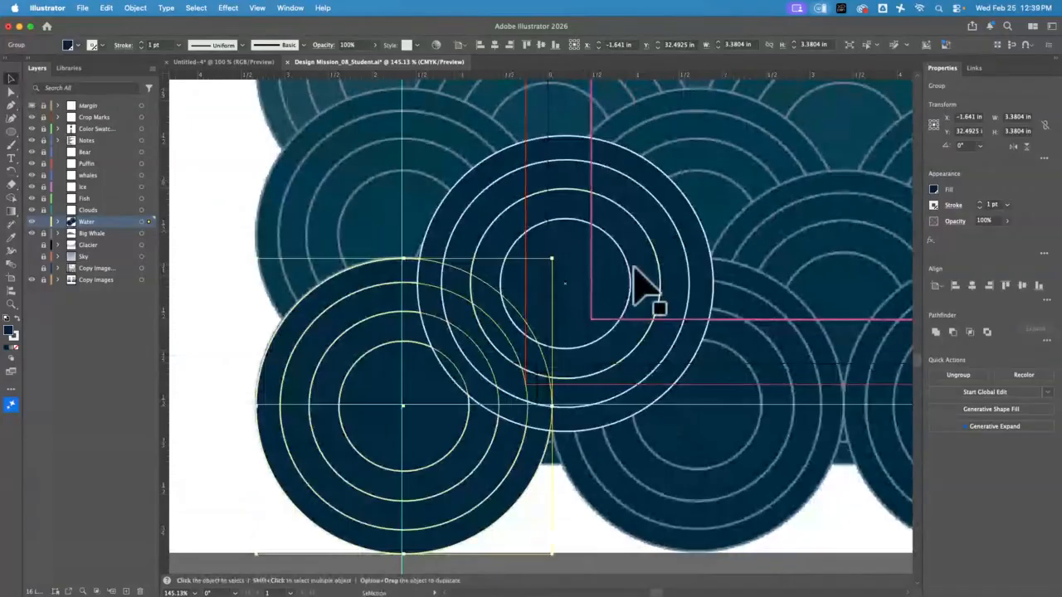
Step: Align the copied wave circle with the offset second-row reference wave and deselect it
key(super+shift+a)
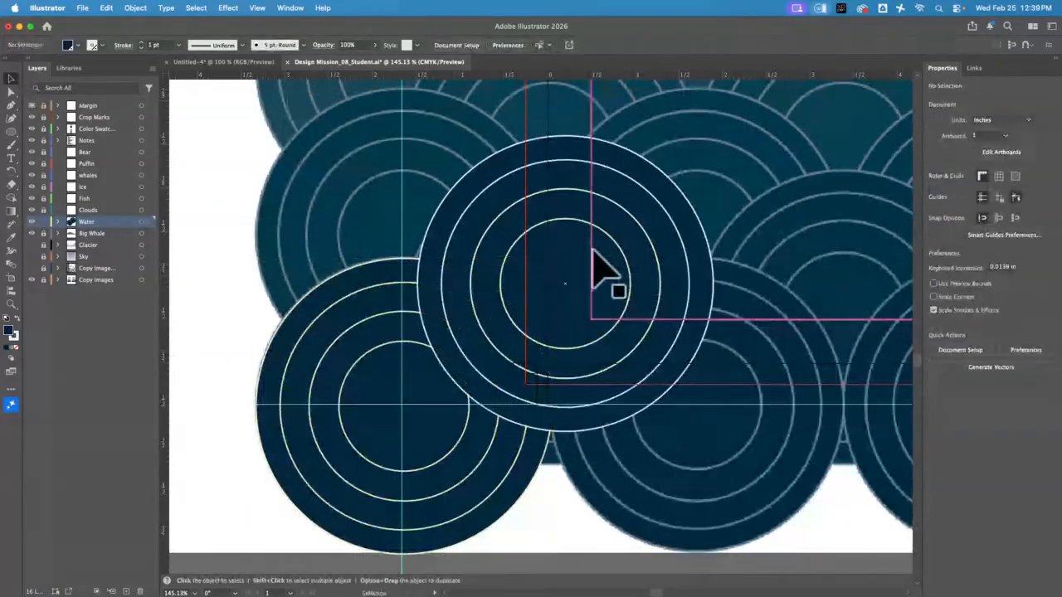
drag(593, 259, 581, 291)
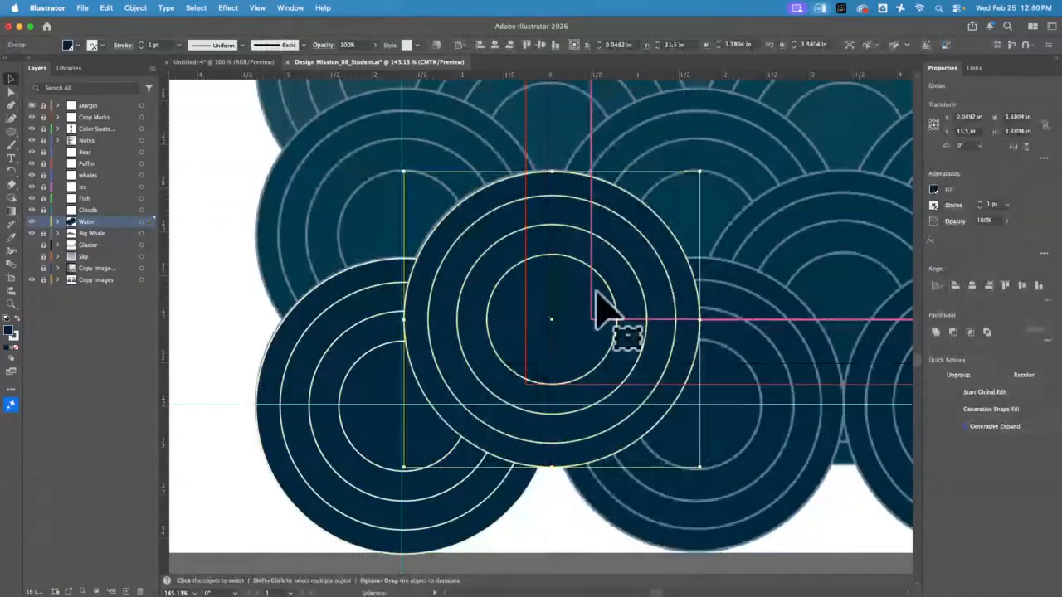
click(239, 365)
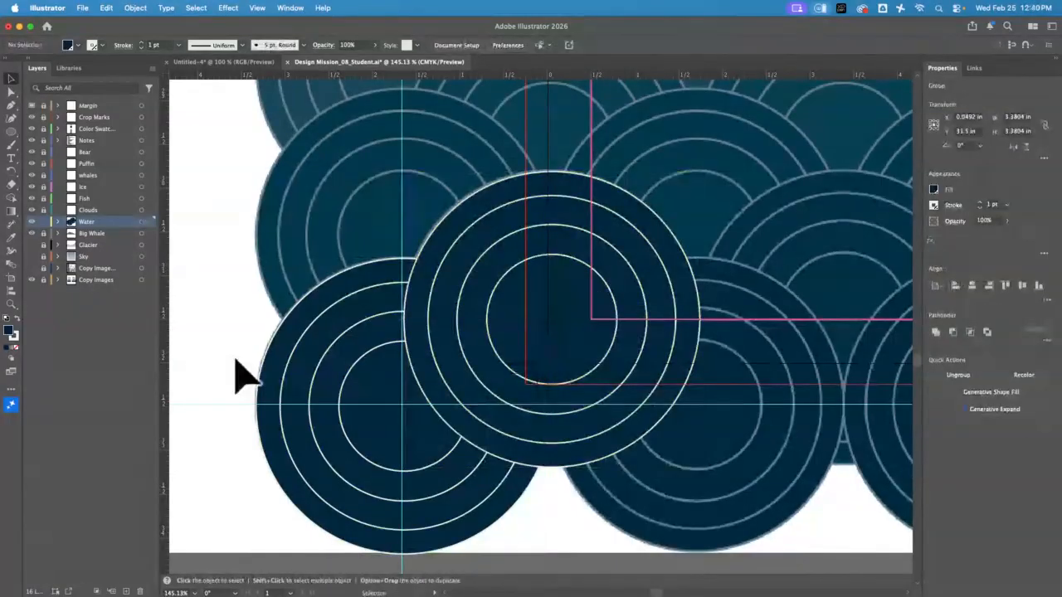
Step: Bring the bottom-left wave circle to the front so it overlaps the second-row circle, and deselect it
click(375, 448)
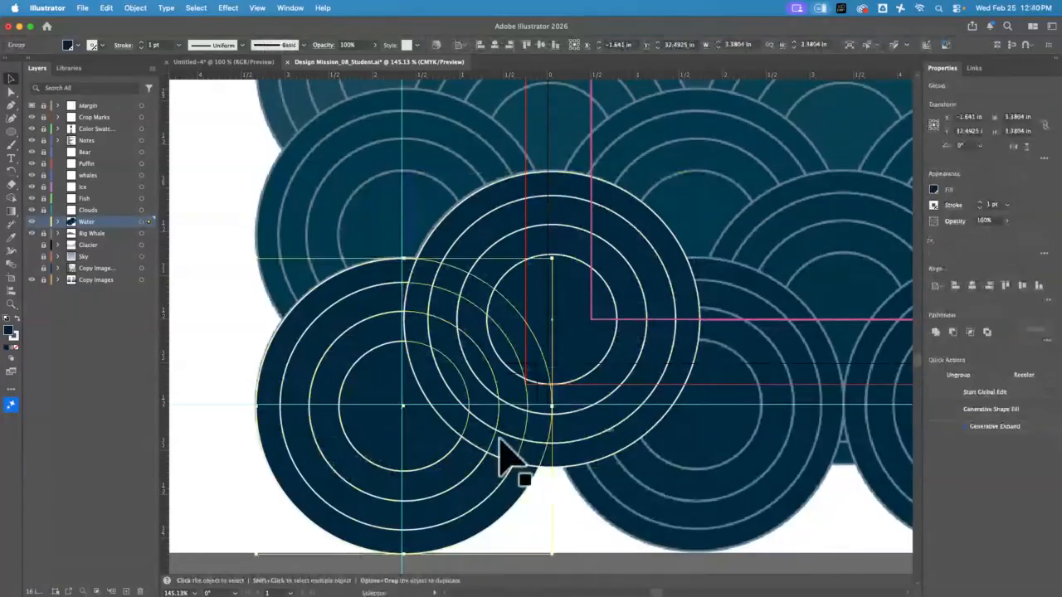
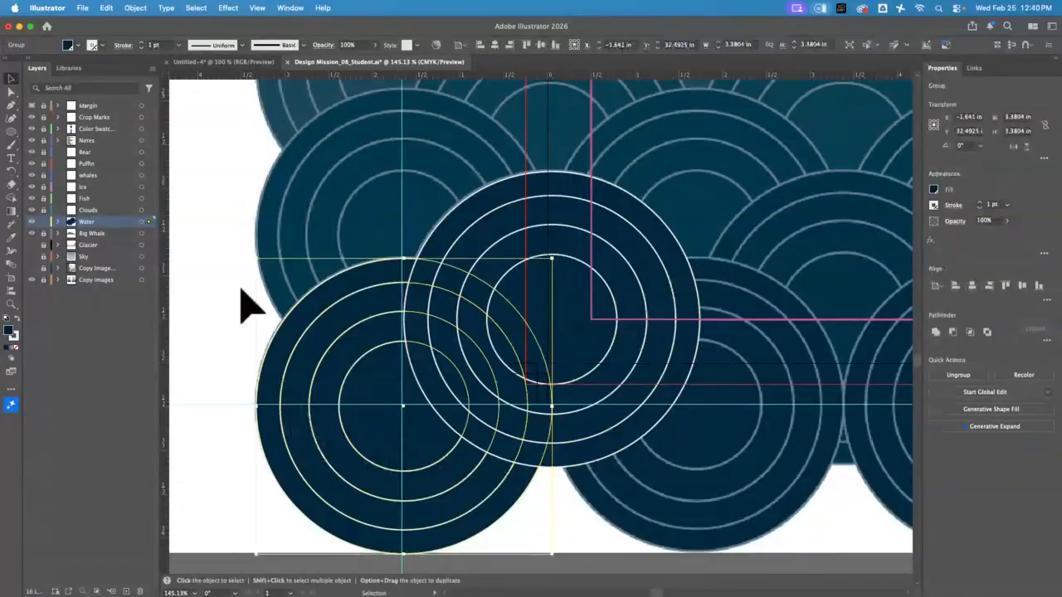
click(135, 8)
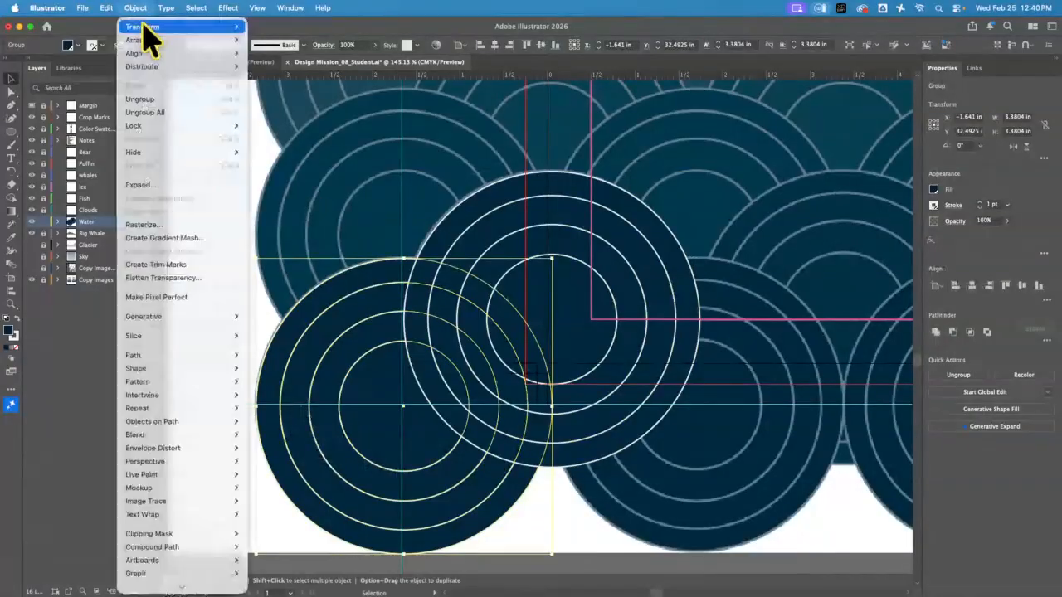
mouse_move(139, 40)
click(293, 42)
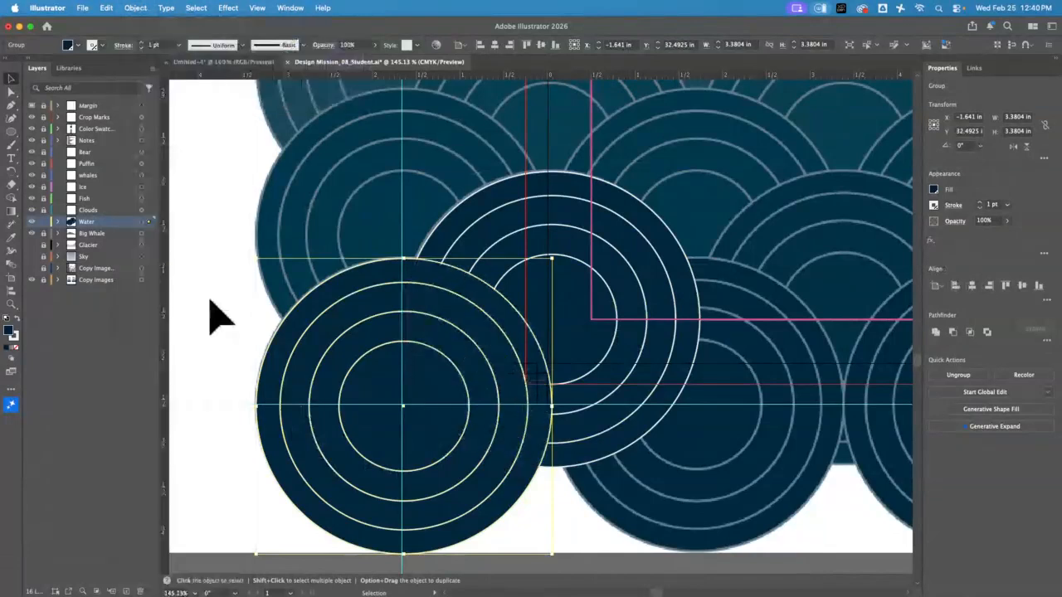
click(587, 535)
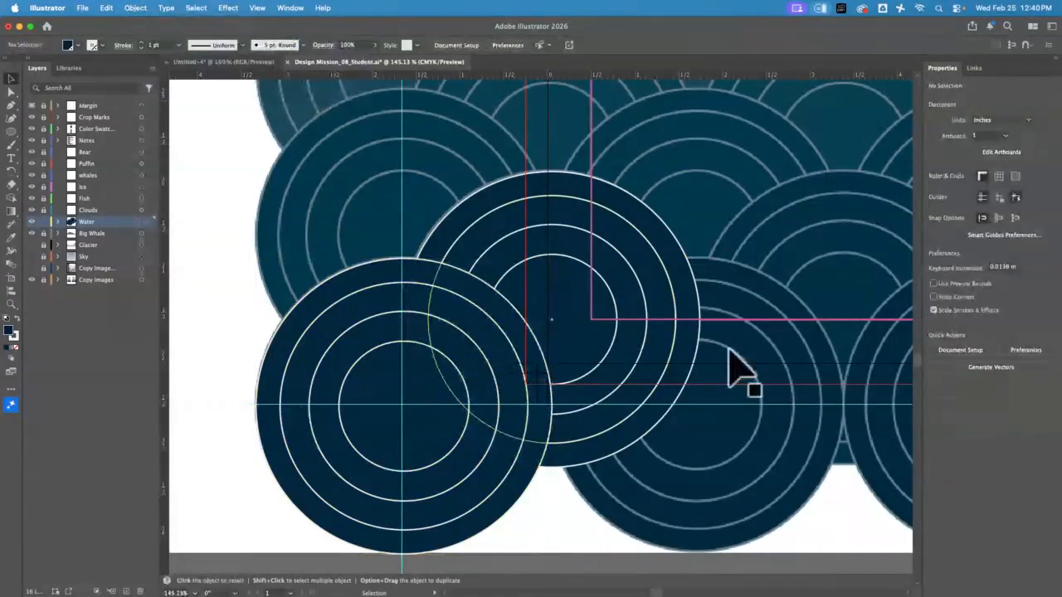
Step: Set the fill of the second-row wave circle to a 95% tint of the Water swatch
click(587, 288)
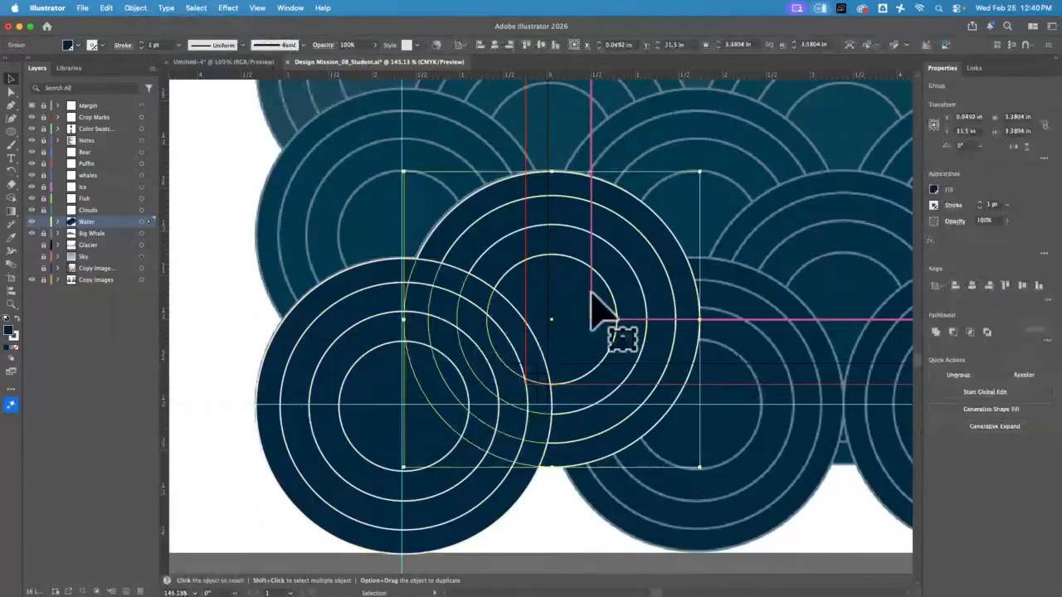
click(934, 190)
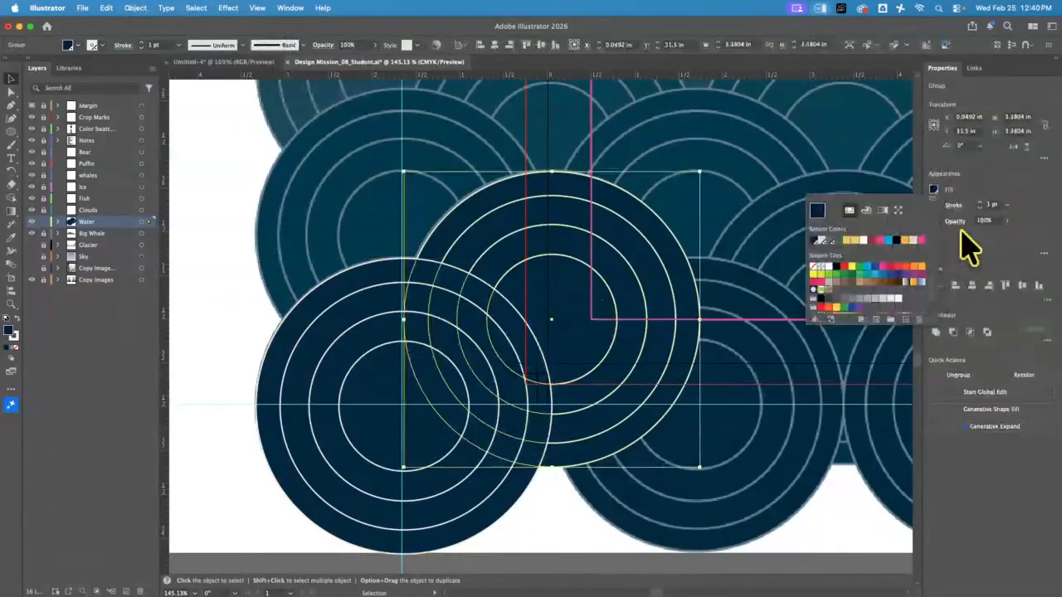
click(866, 210)
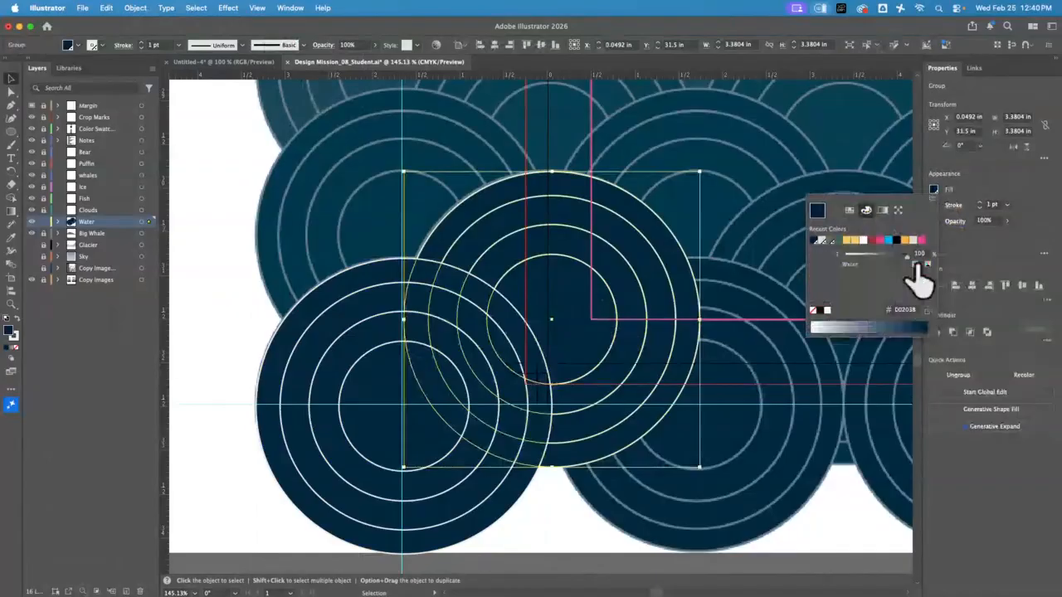
click(908, 254)
text(95)
key(Return)
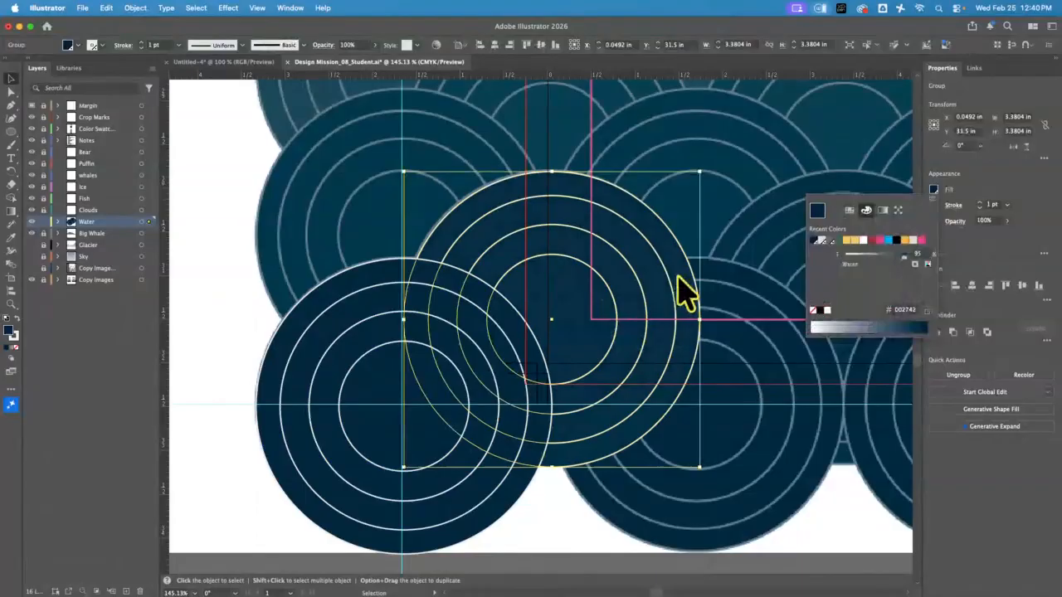
click(949, 197)
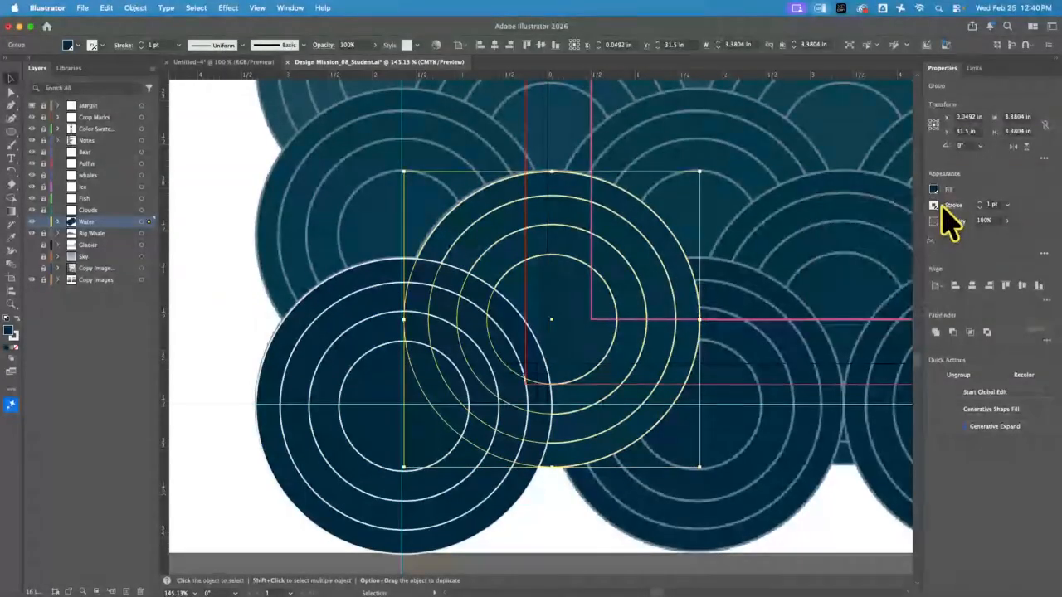
Step: Set the stroke of the second-row wave circle to a 10% tint of the Water swatch and deselect it
click(934, 205)
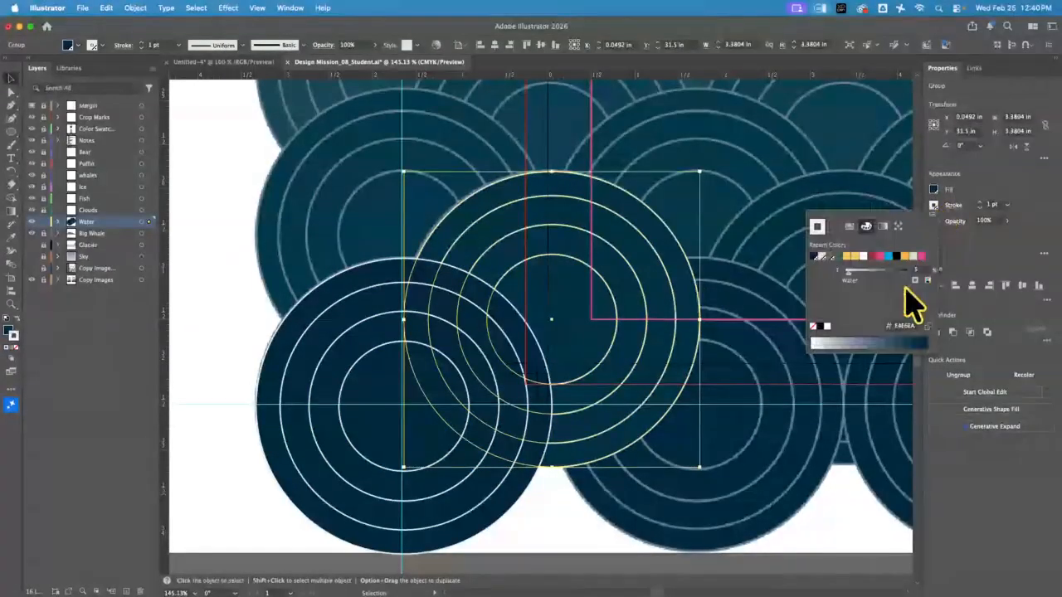
click(910, 257)
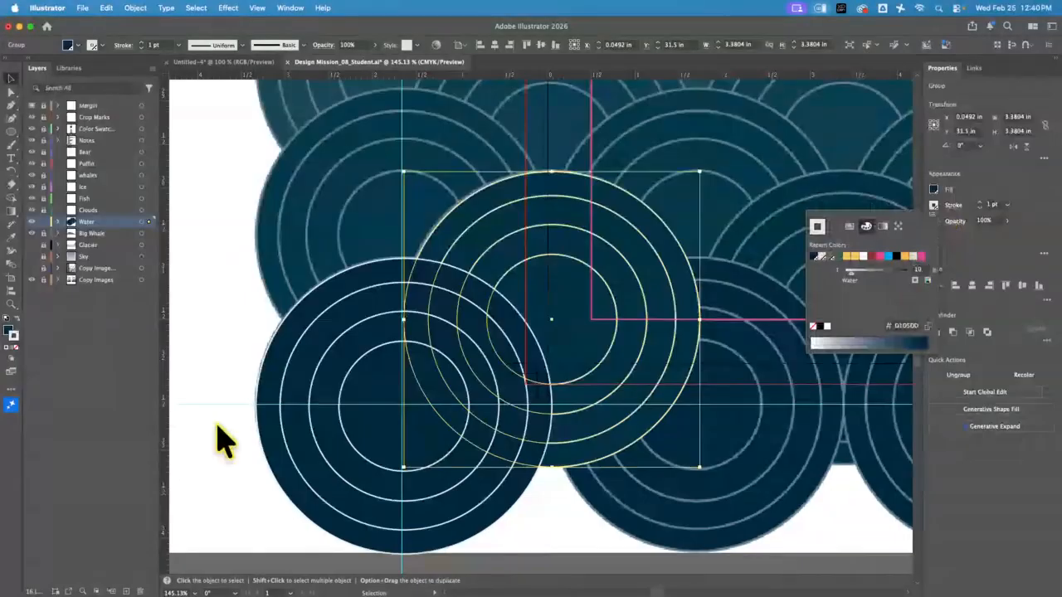
click(217, 427)
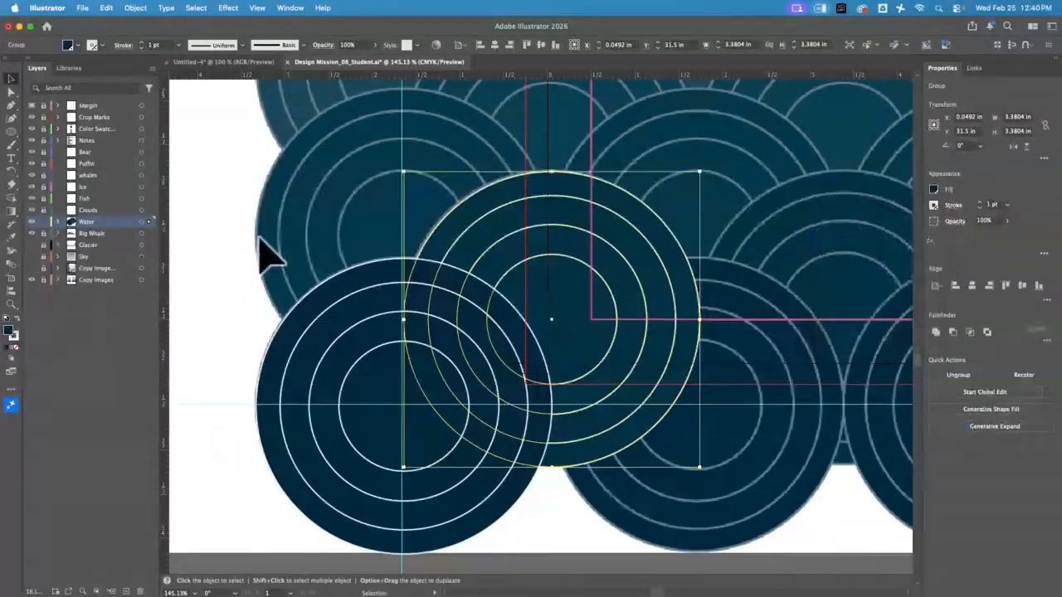
click(241, 290)
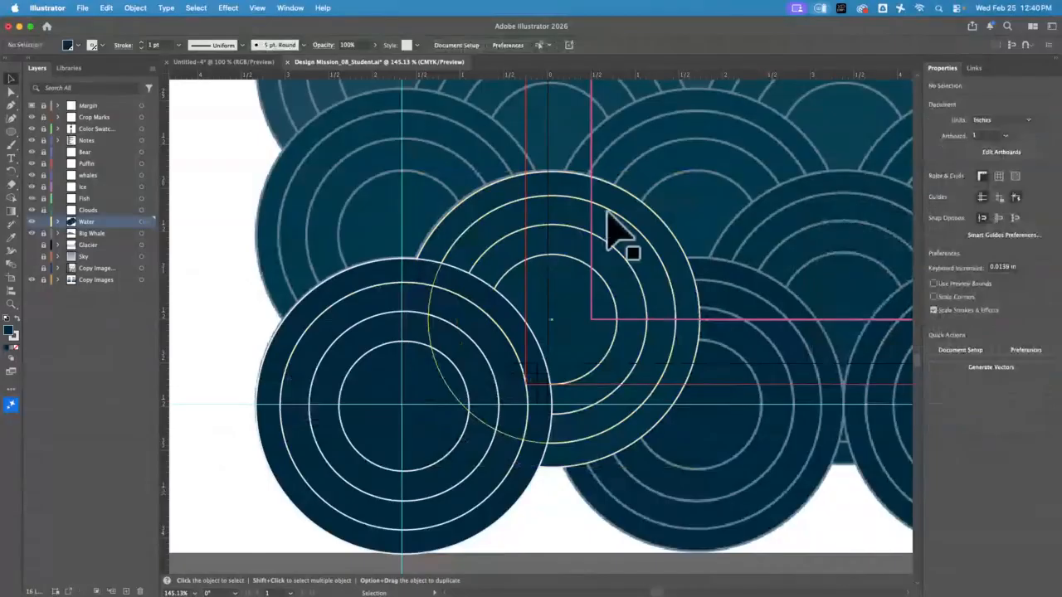
Step: Duplicate both wave circles together straight up onto the third- and fourth-row reference waves
key(space)
drag(689, 149, 698, 277)
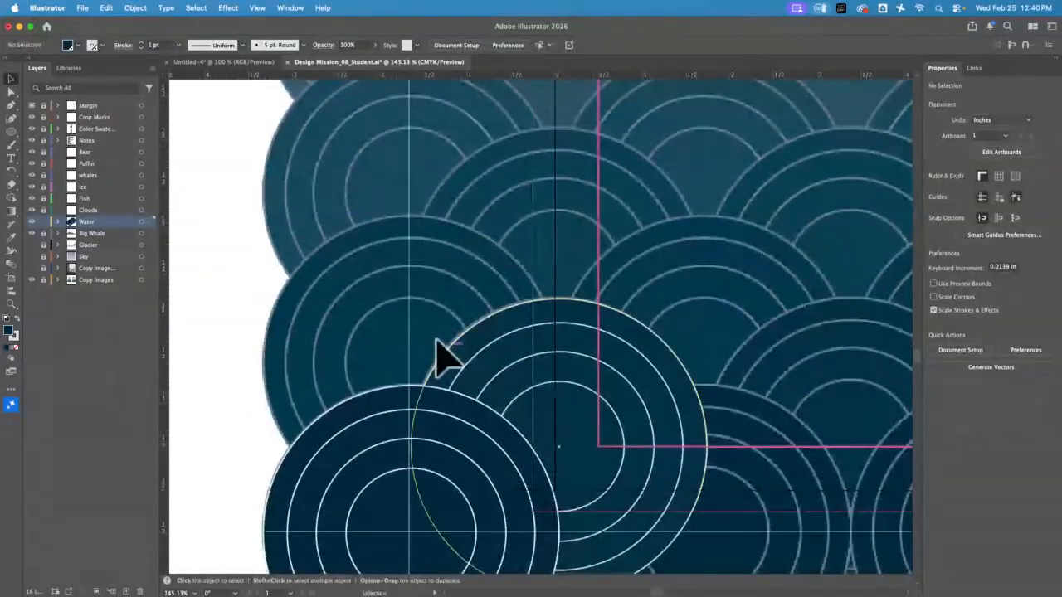
click(513, 453)
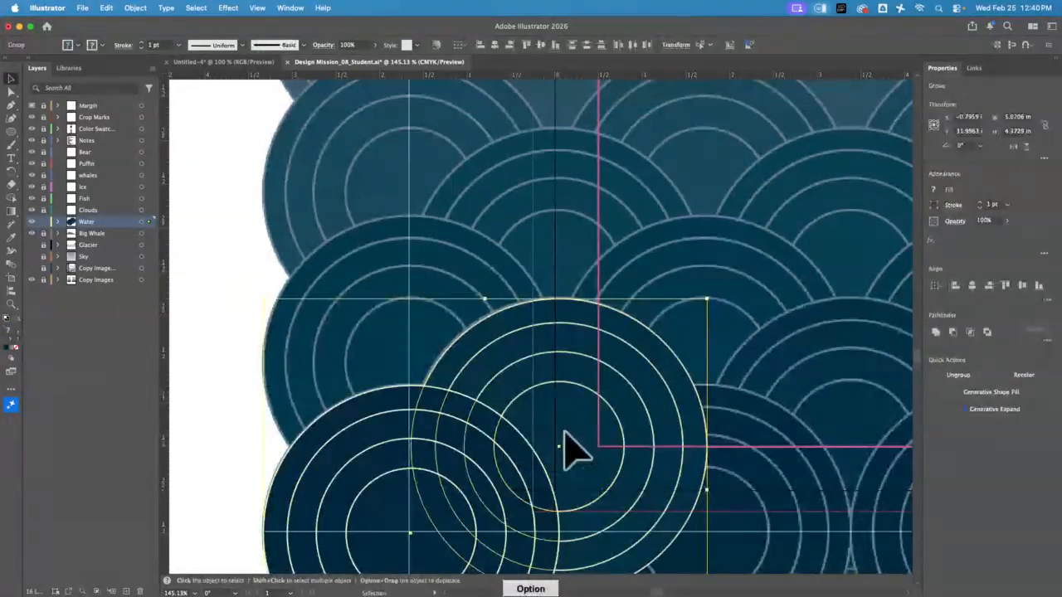
drag(563, 431, 562, 264)
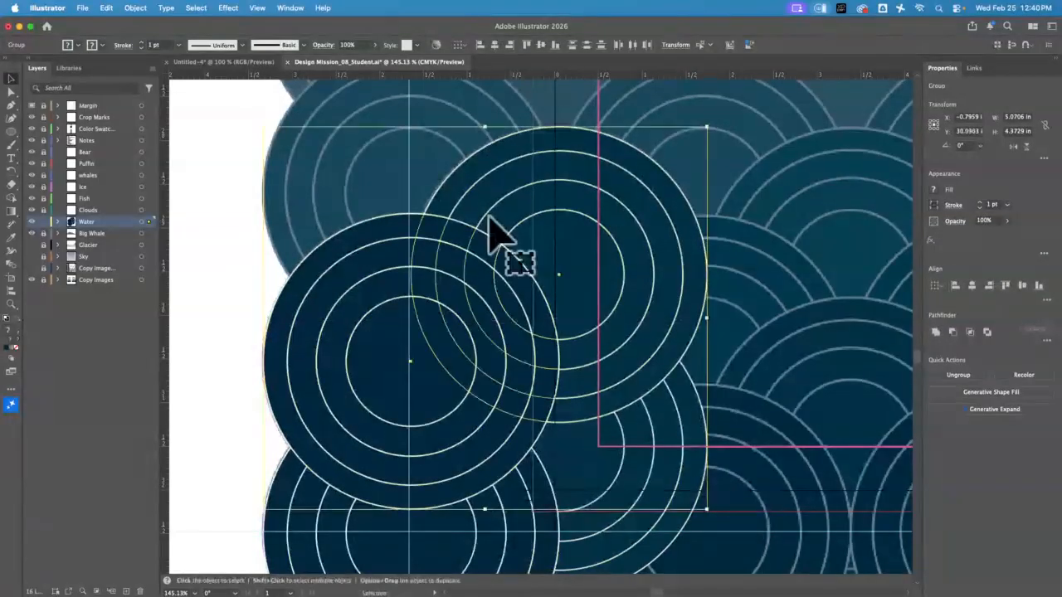
Step: Send the two duplicated wave circles to the back, behind the first two rows, and deselect them
click(135, 8)
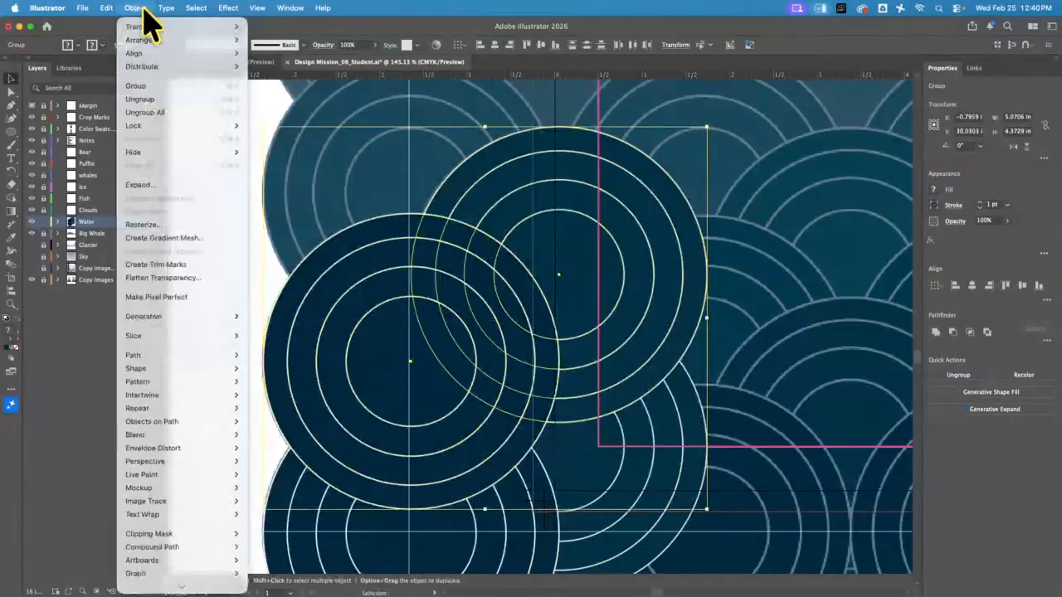
mouse_move(154, 42)
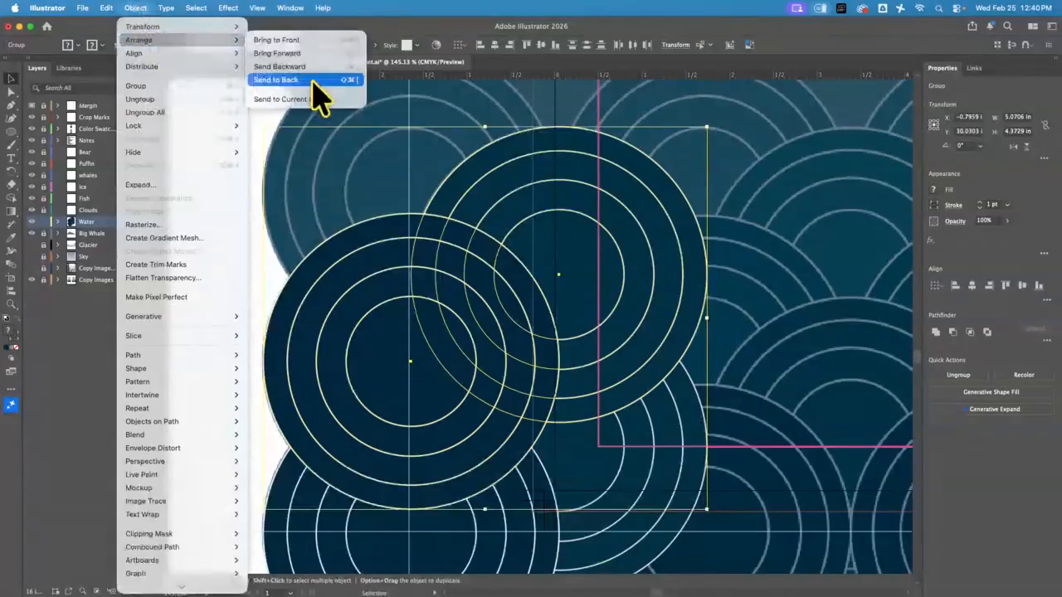
click(314, 82)
click(238, 294)
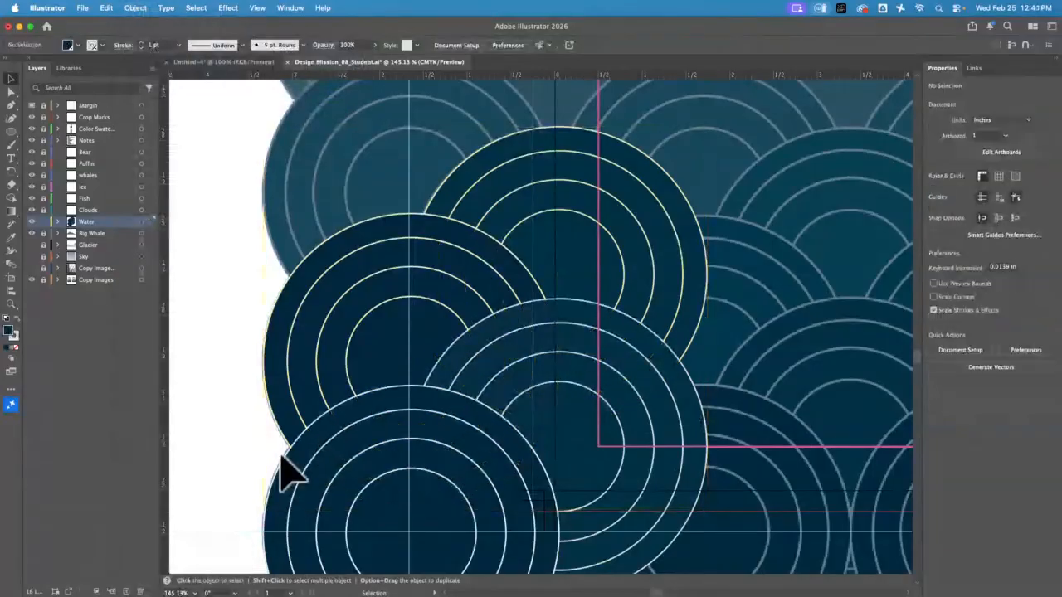
Step: Check the second-row circle's fill tint, then set the third-row wave circle's fill to a 90% tint of the Water swatch
click(397, 344)
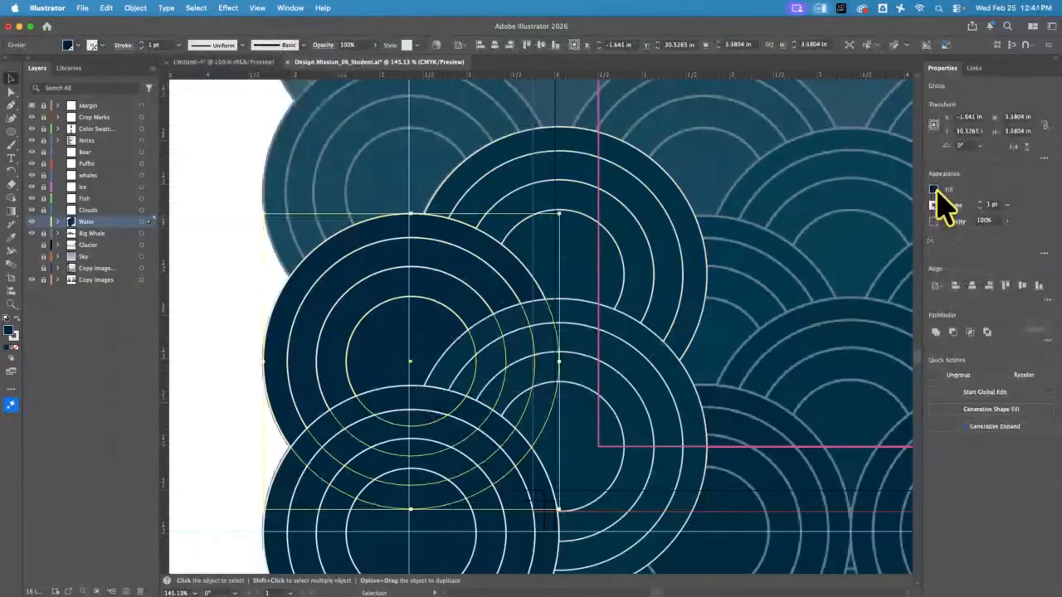
drag(527, 305, 676, 390)
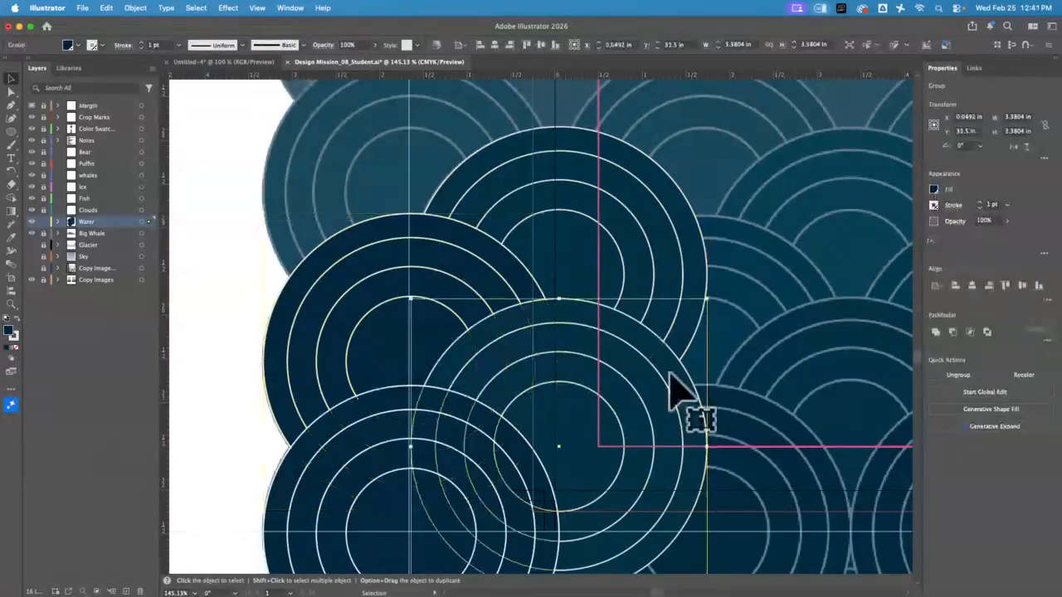
click(934, 191)
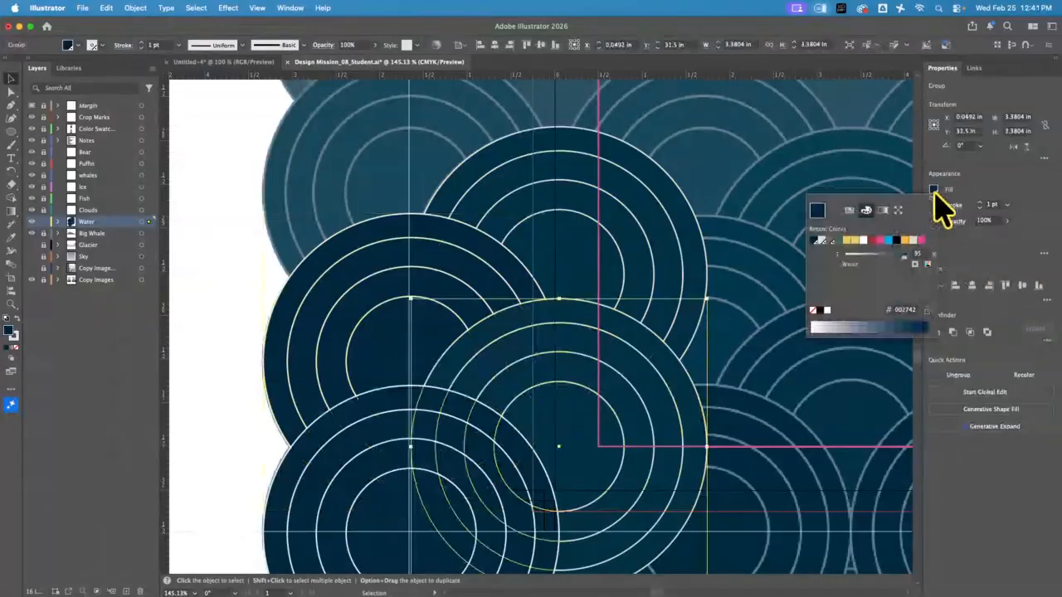
click(383, 337)
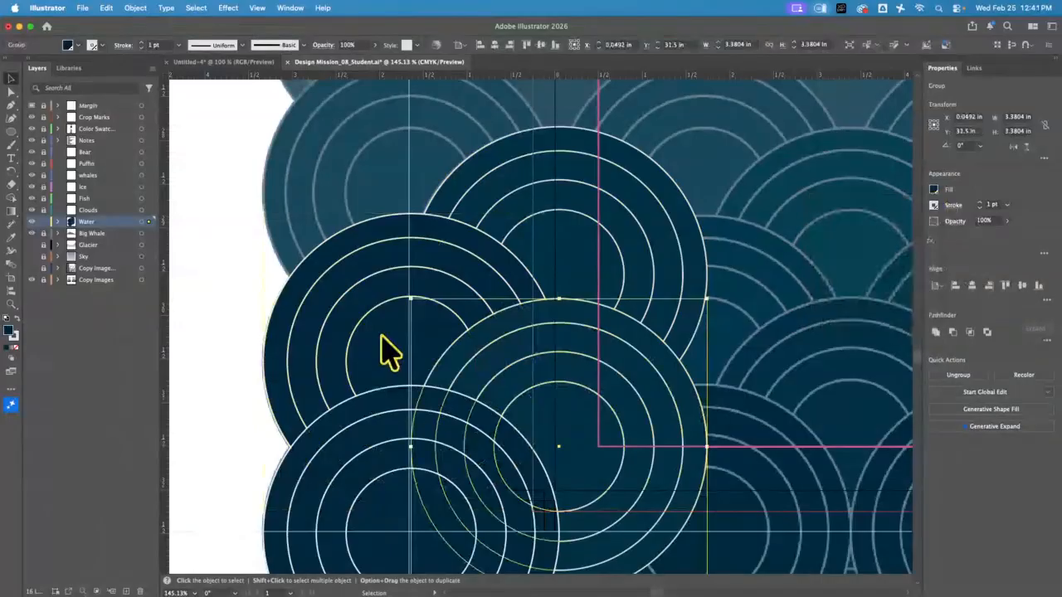
click(361, 323)
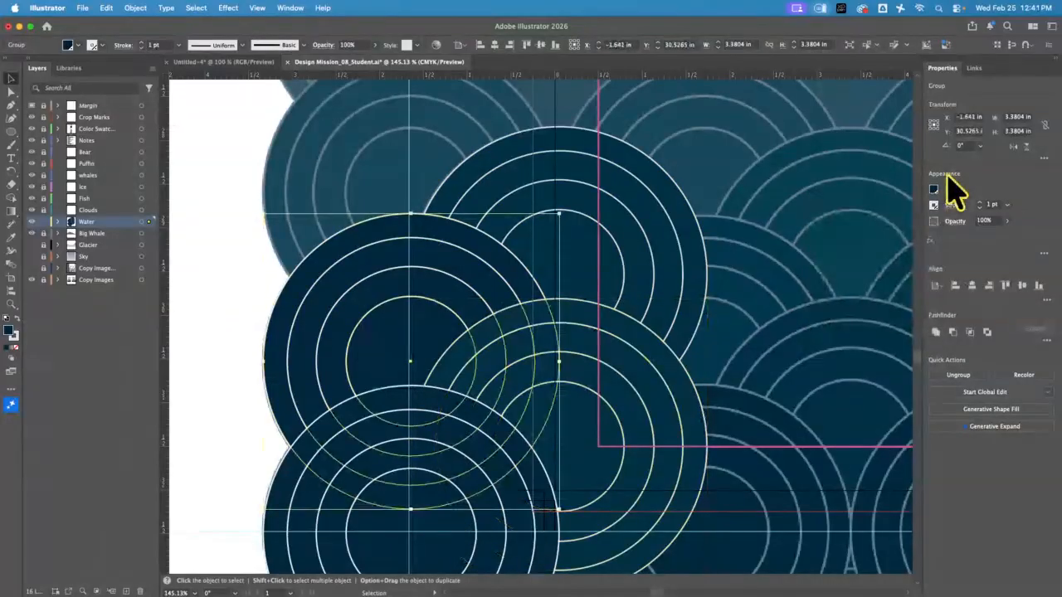
click(933, 189)
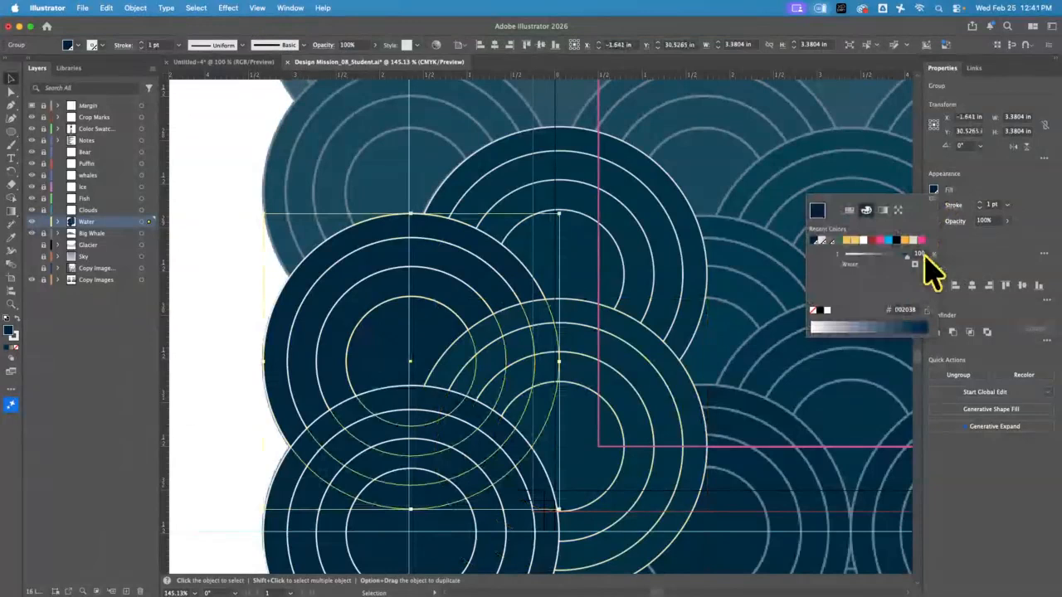
double_click(921, 254)
text(90)
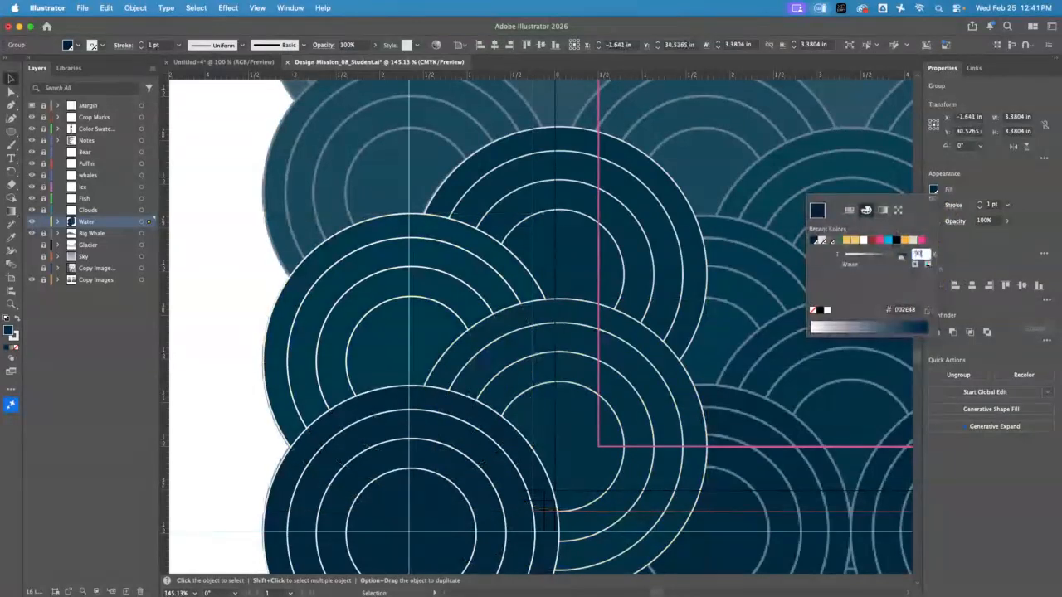
Step: Apply the 90% fill tint to the third-row wave circle and open its stroke tint value
key(Return)
click(934, 205)
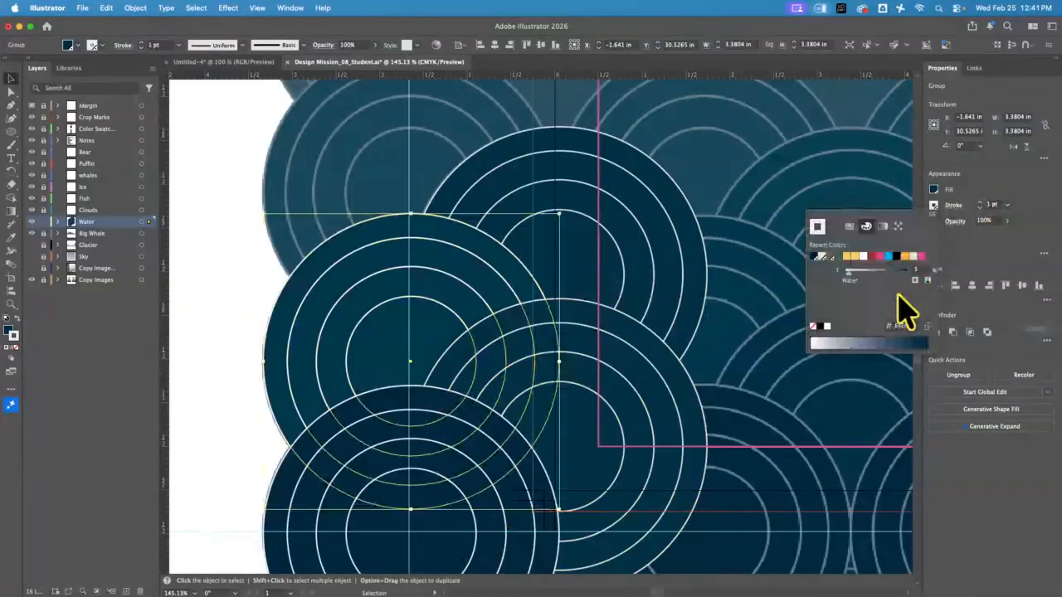
double_click(915, 270)
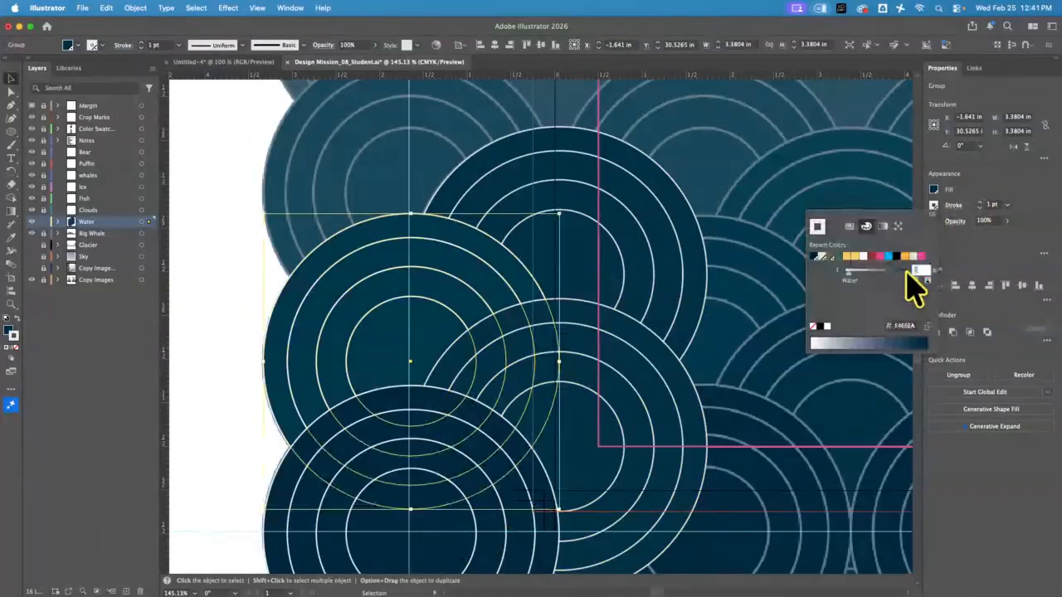
key(Return)
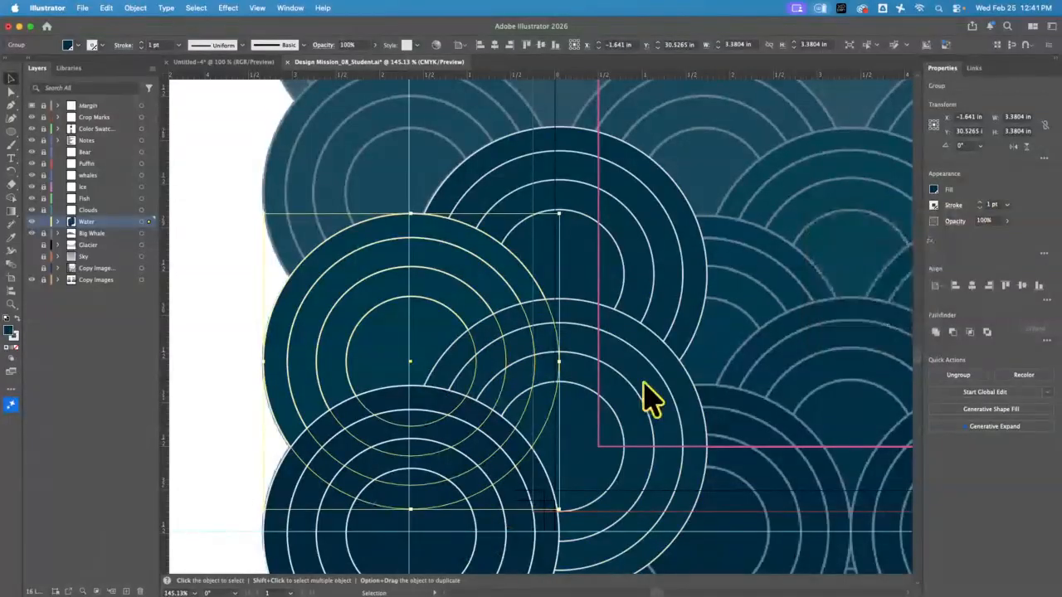
Step: Check the second-row wave circle's stroke tint, then set the third-row circle's stroke to a 15% tint of the Water swatch
click(645, 384)
click(934, 206)
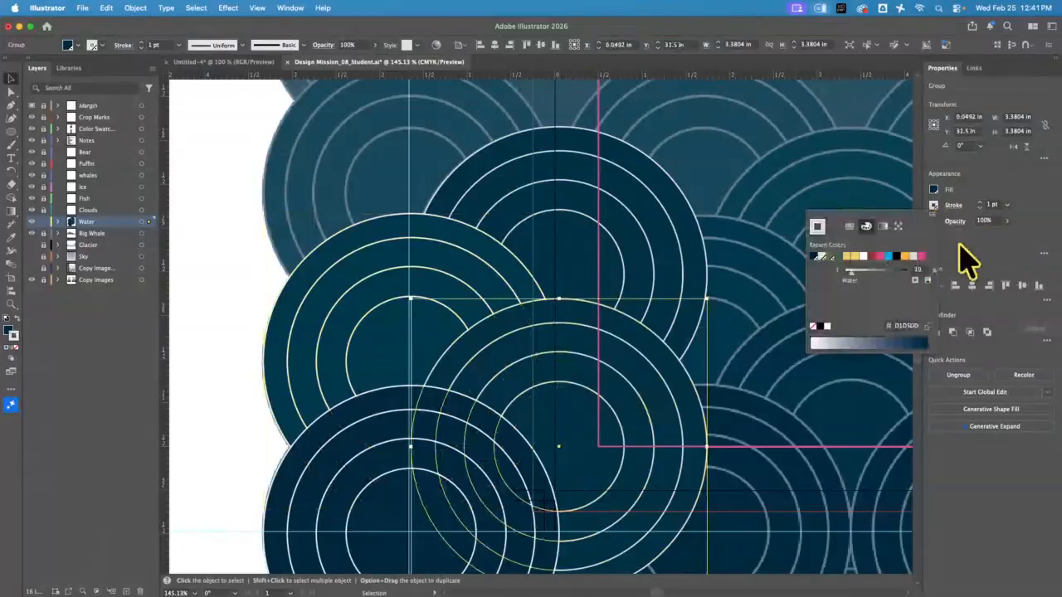
click(935, 204)
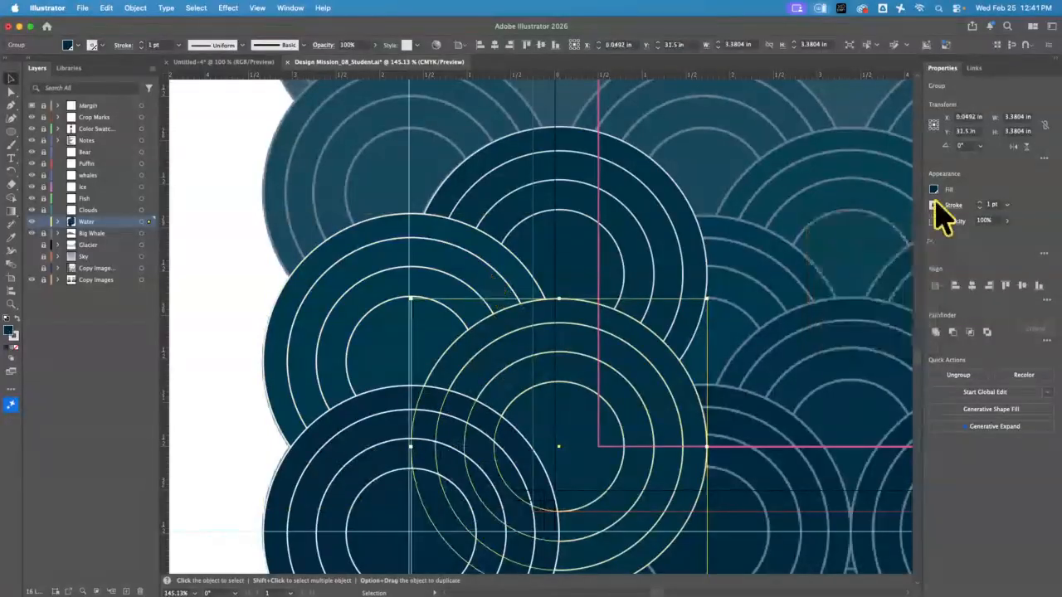
click(934, 204)
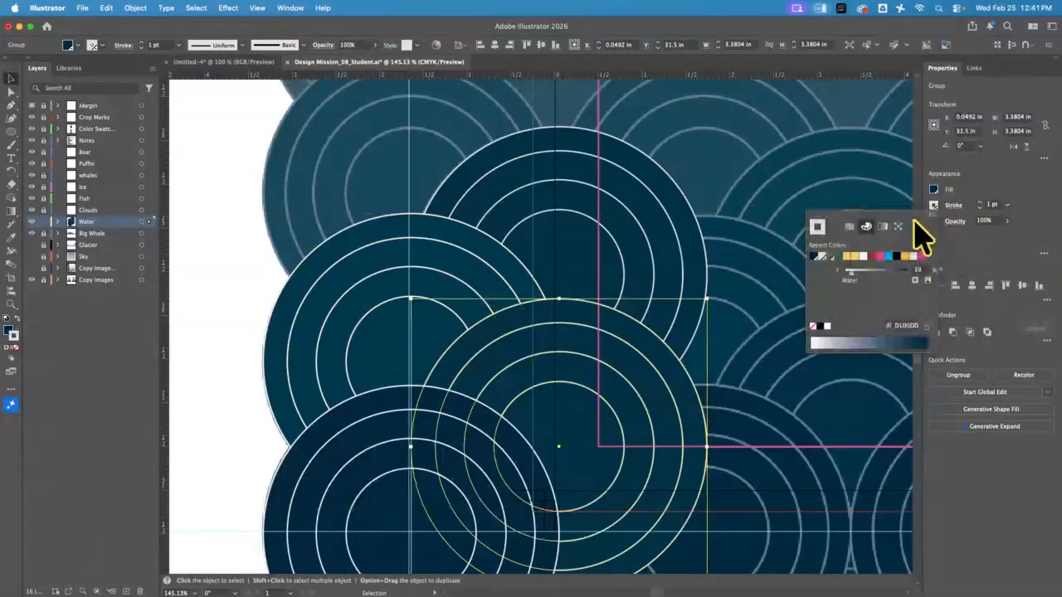
click(916, 272)
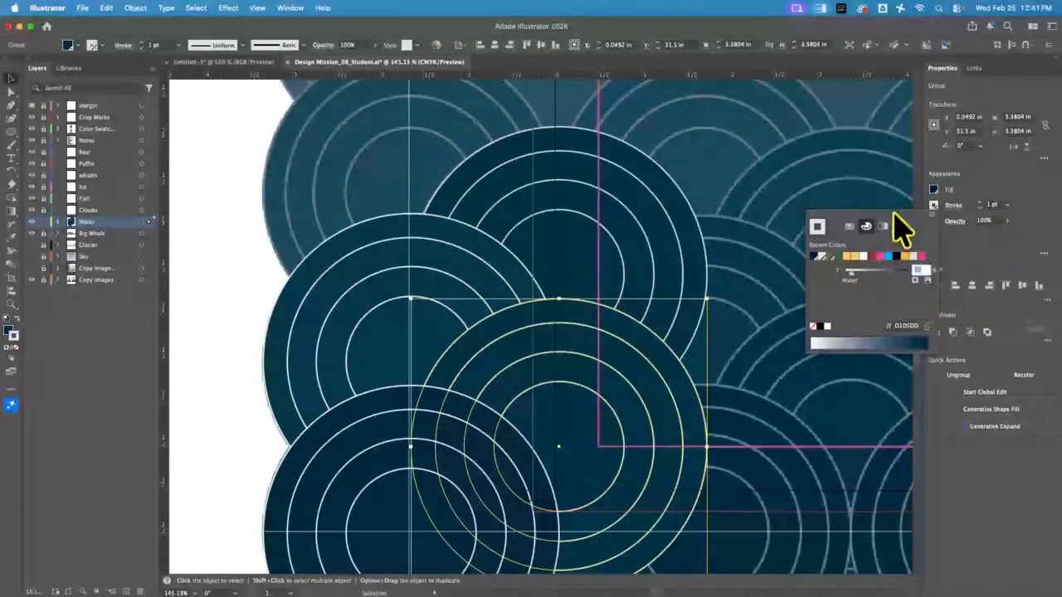
text(15)
key(Return)
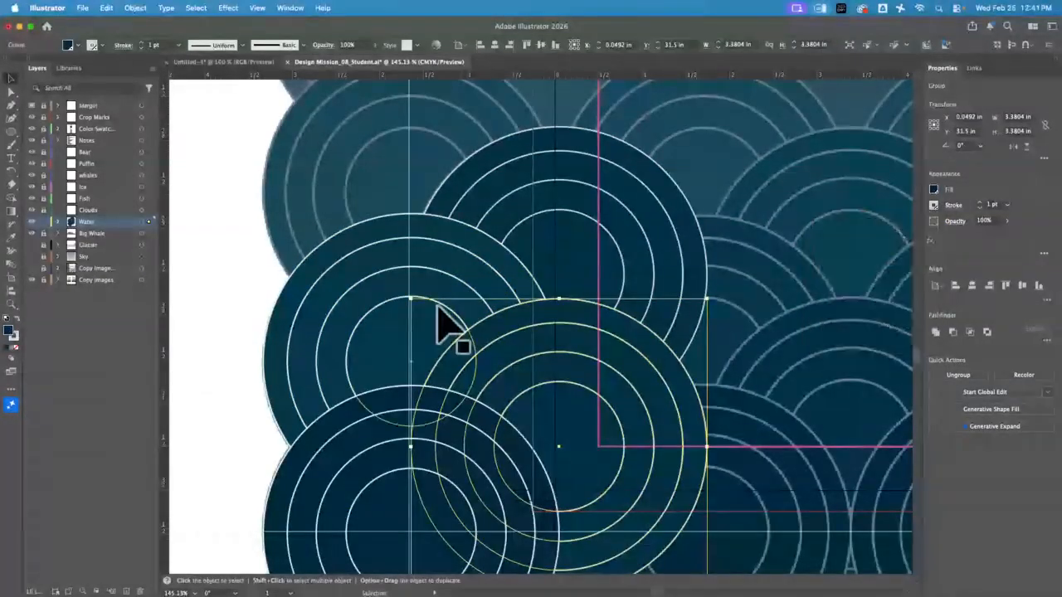
click(448, 286)
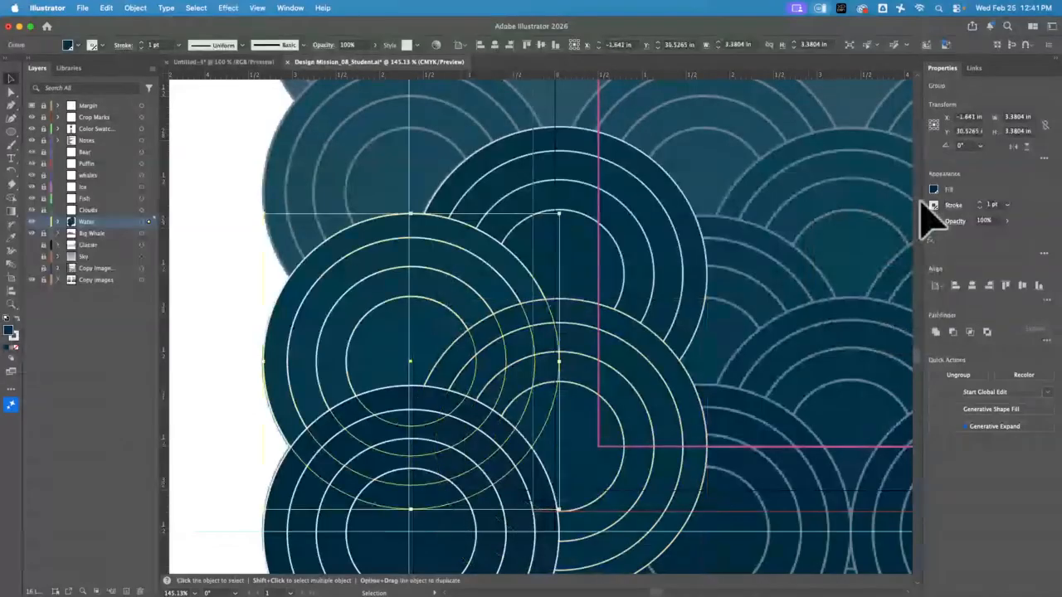
click(934, 206)
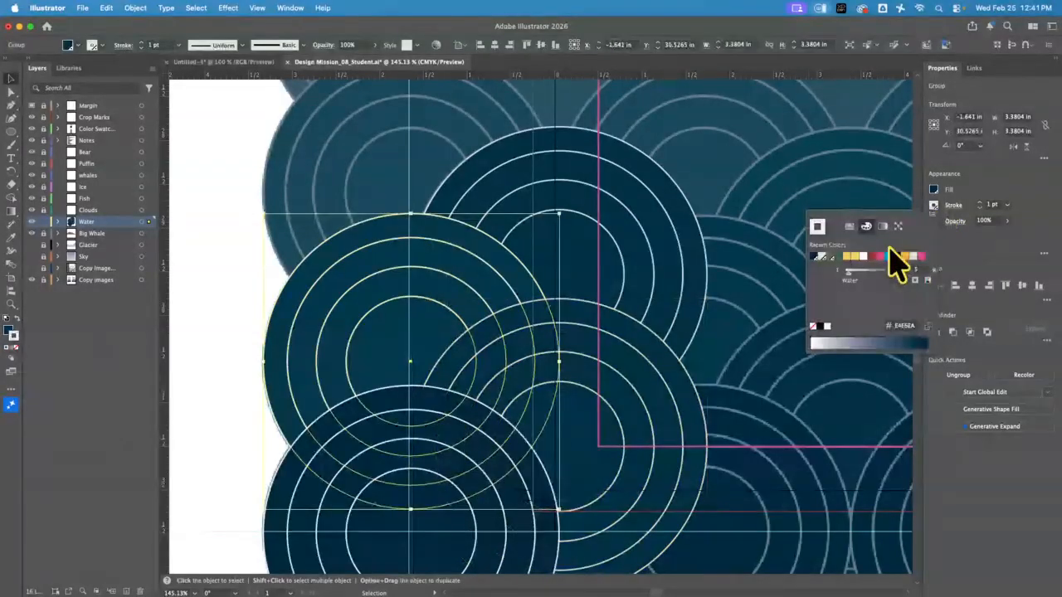
text(15)
key(Return)
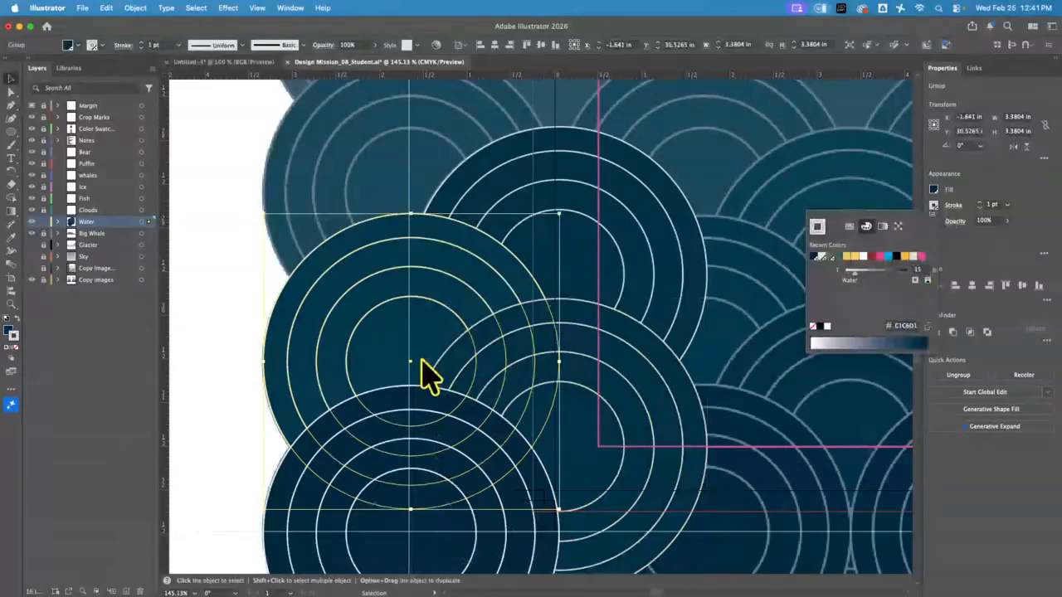
click(423, 361)
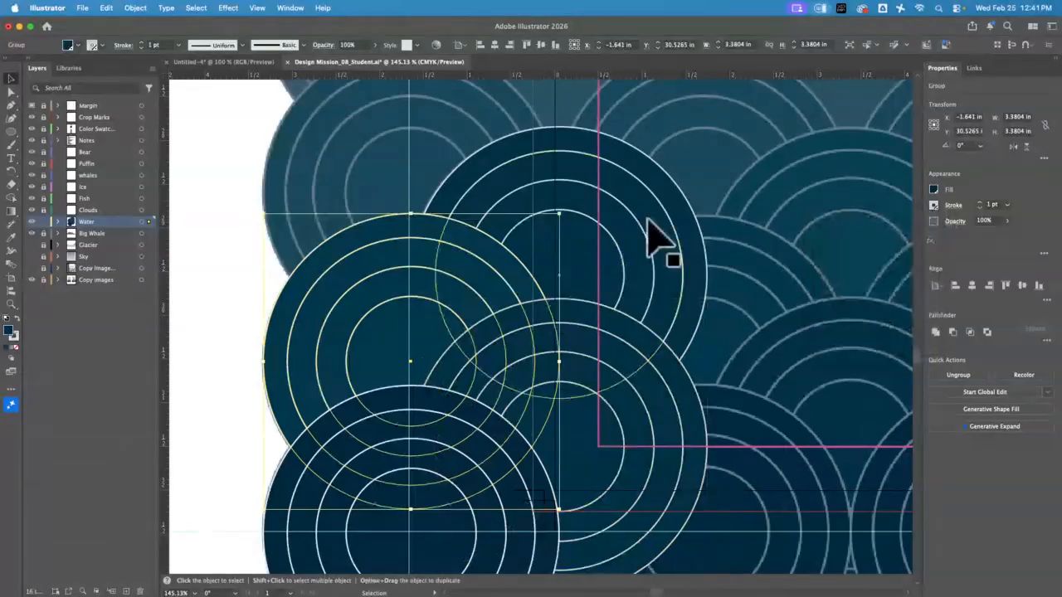
Step: Copy the third-row wave circle's fill and stroke onto the fourth-row circle with the Eyedropper
click(651, 240)
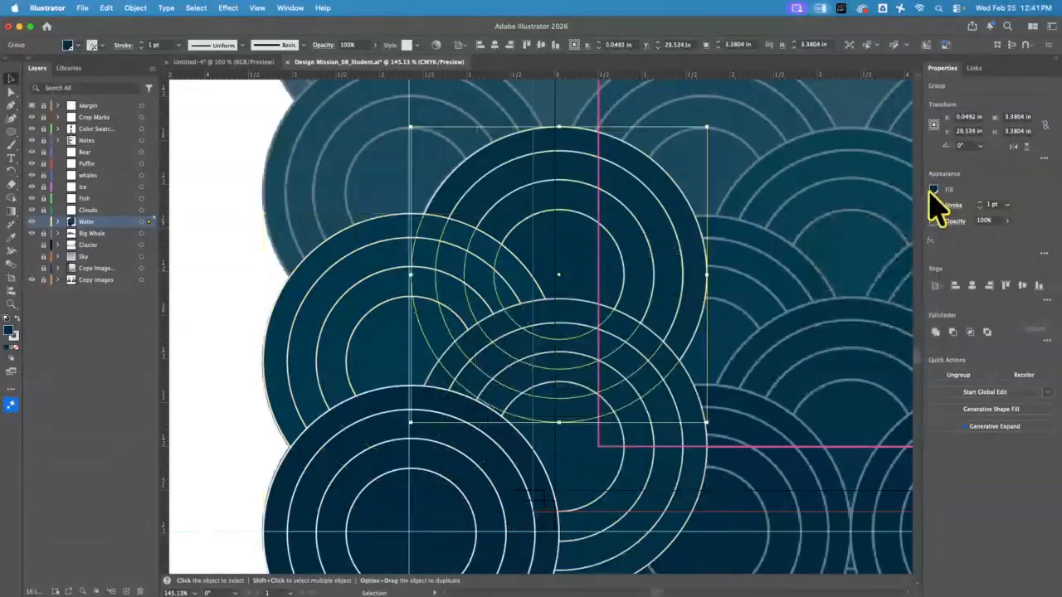
click(371, 318)
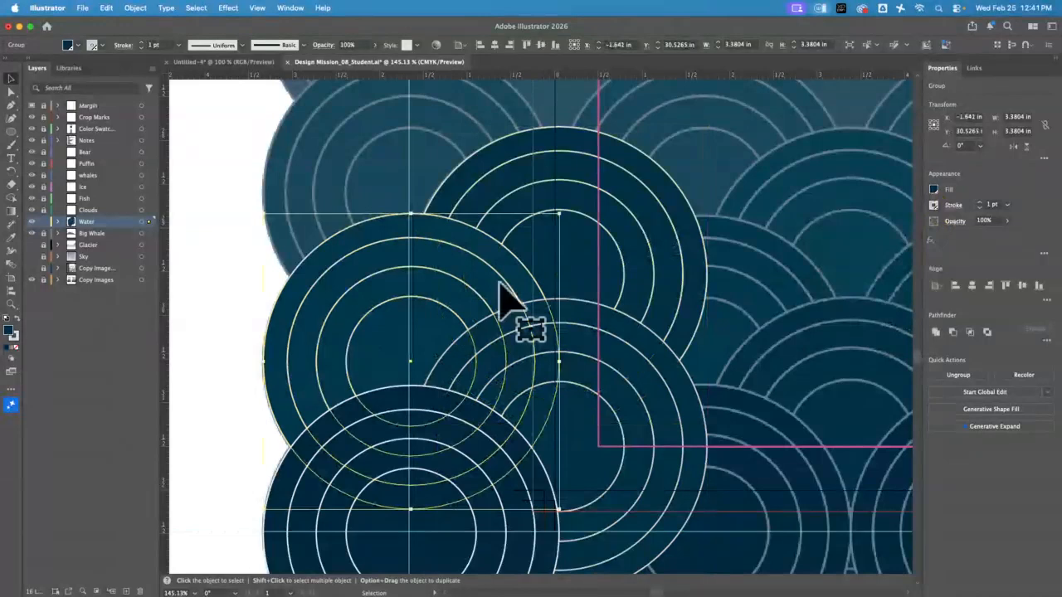
click(580, 261)
click(11, 238)
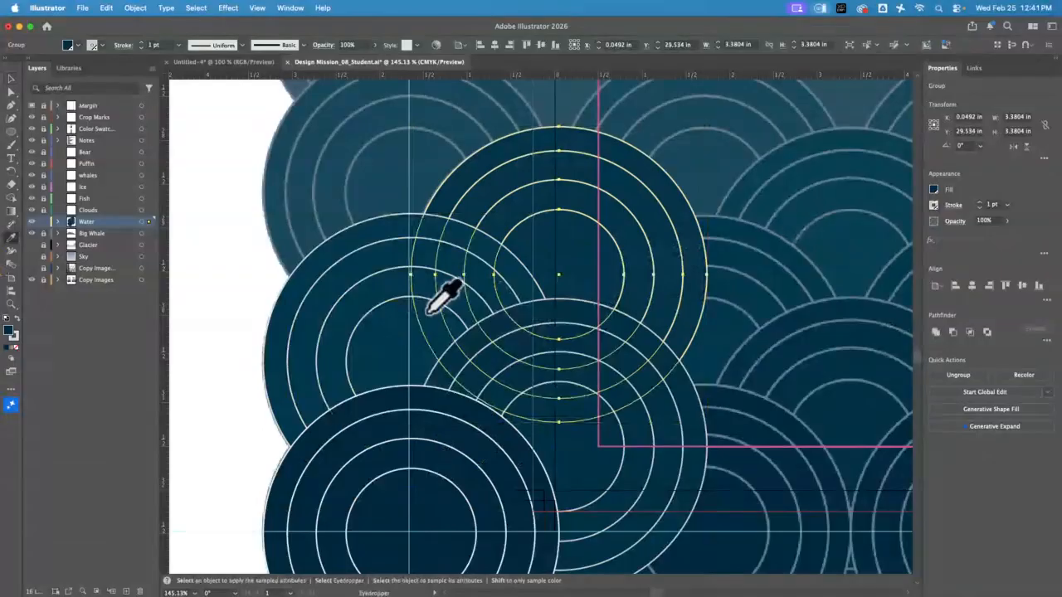
Step: Set the fourth-row wave circle's fill to an 85% tint and its stroke to a 20% tint of the Water swatch
click(933, 190)
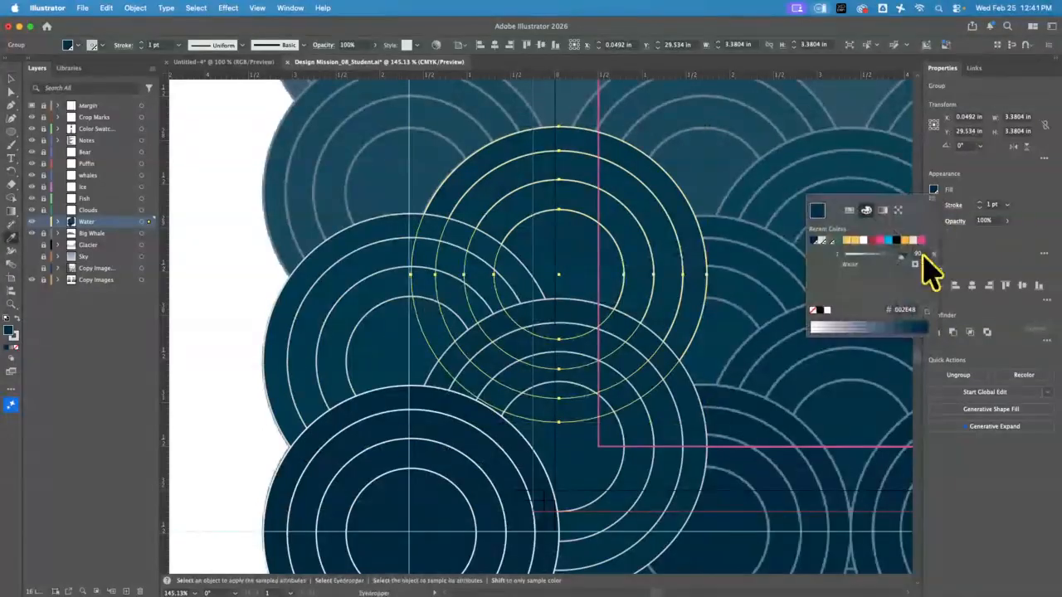
click(922, 255)
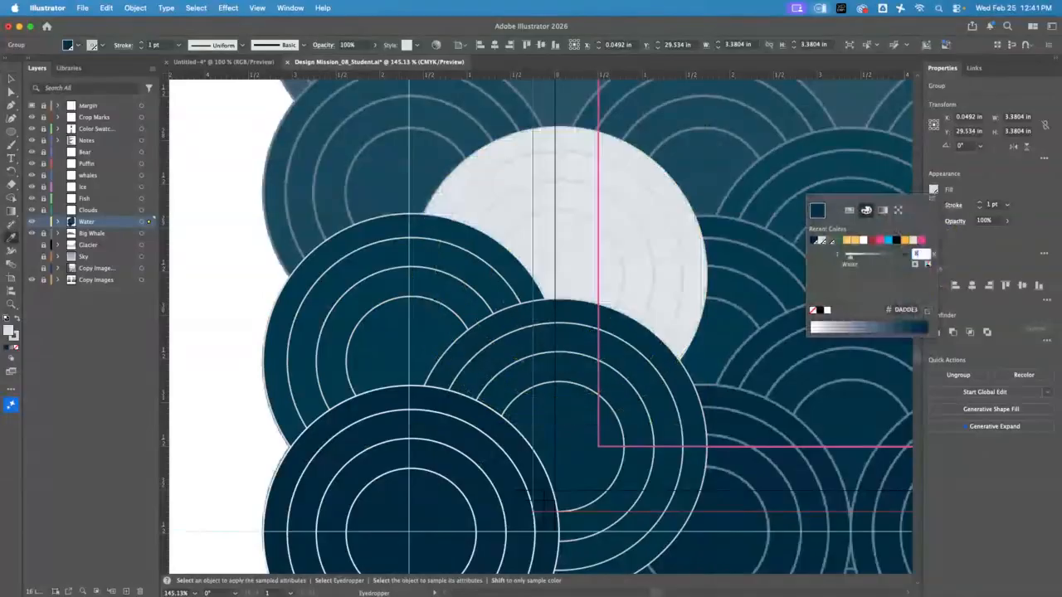
text(80)
click(980, 173)
click(935, 205)
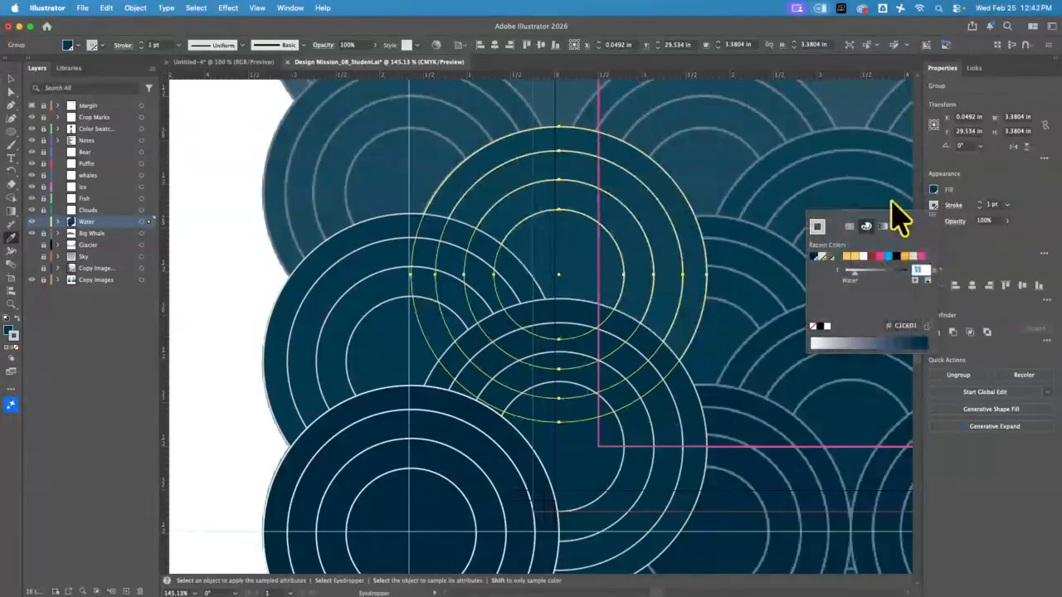
Step: Duplicate the third- and fourth-row wave circles together straight up onto the fifth- and sixth-row reference waves
key(space)
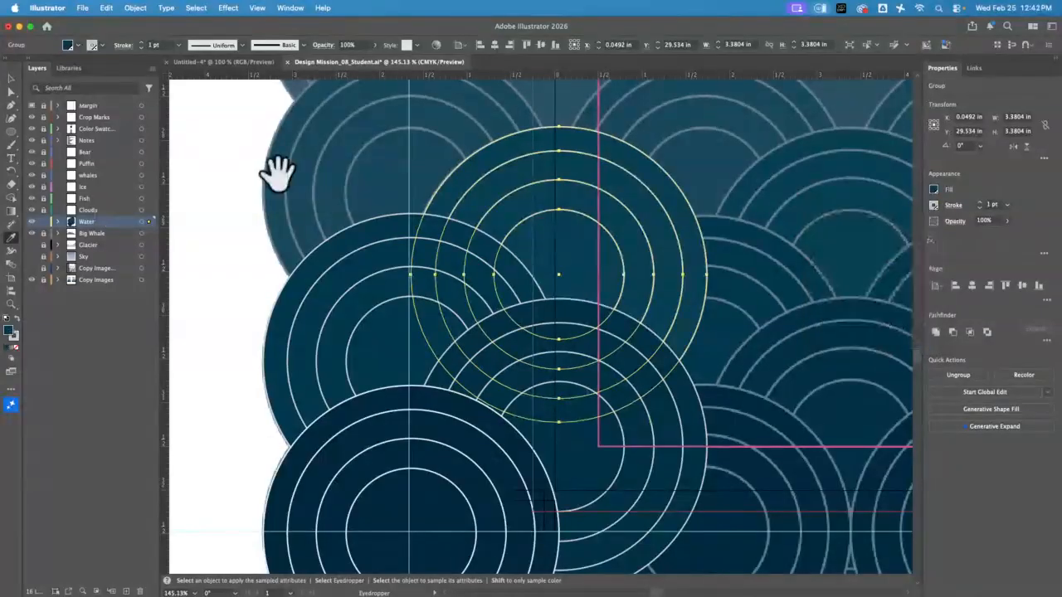
drag(277, 172, 243, 323)
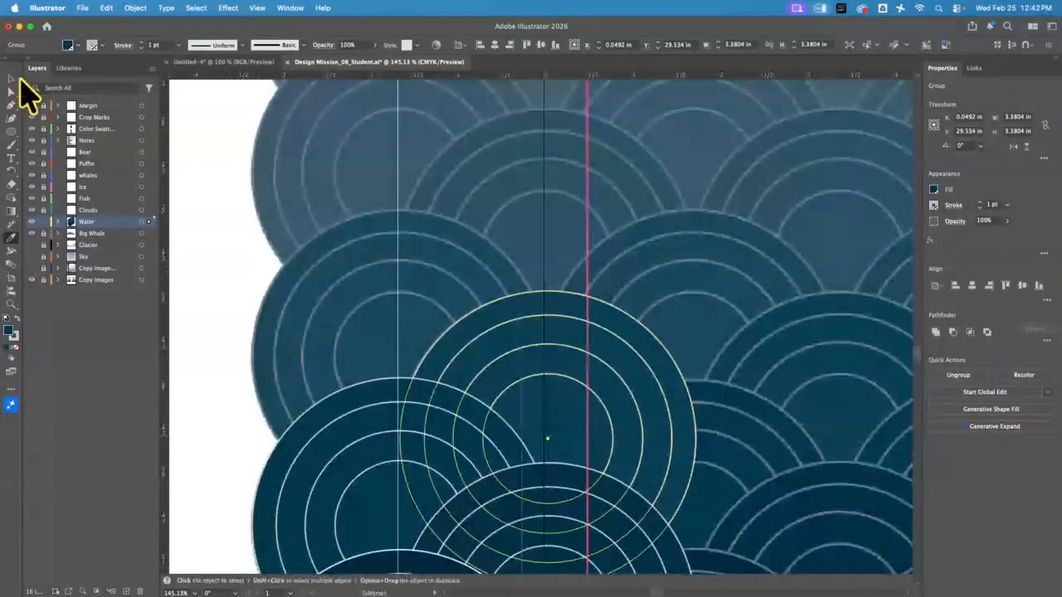
click(15, 77)
click(360, 333)
scroll(360, 334, left, 1)
drag(360, 333, 572, 197)
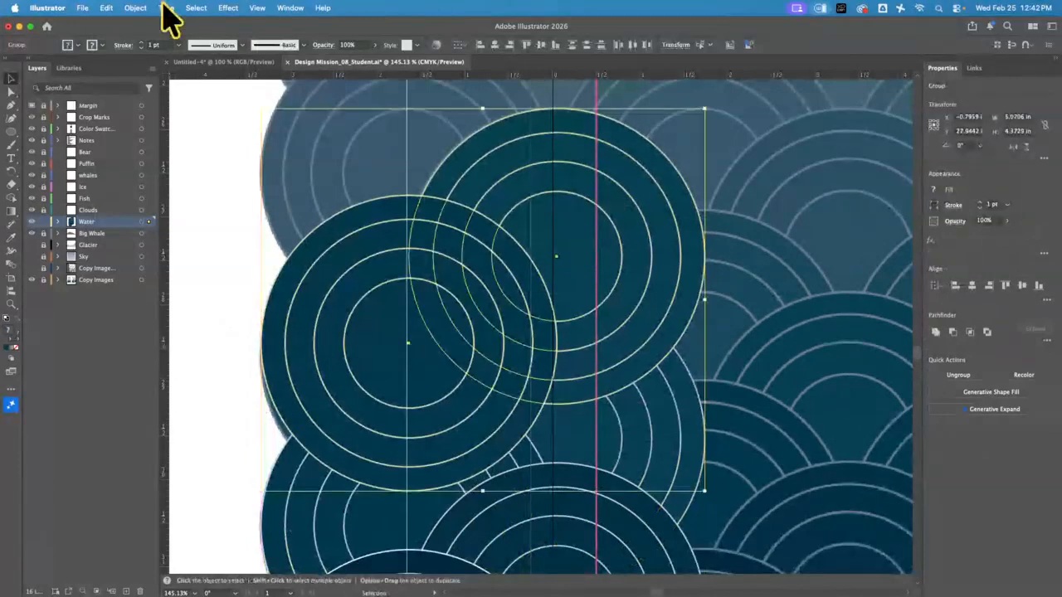
Step: Send the new fifth- and sixth-row wave circles to the back, behind the lower rows, and deselect them
click(136, 7)
mouse_move(166, 39)
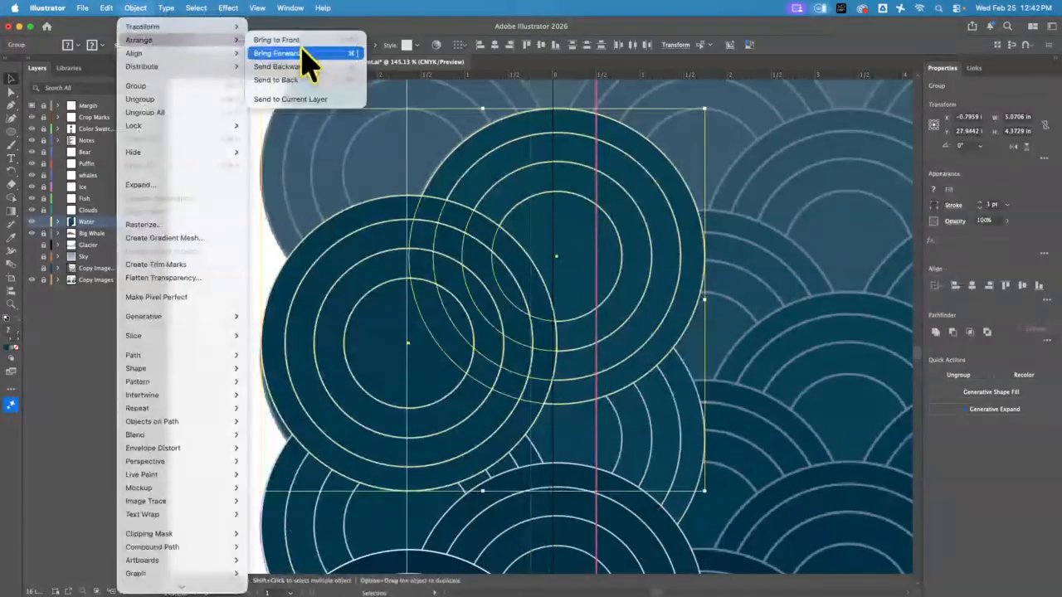
click(315, 80)
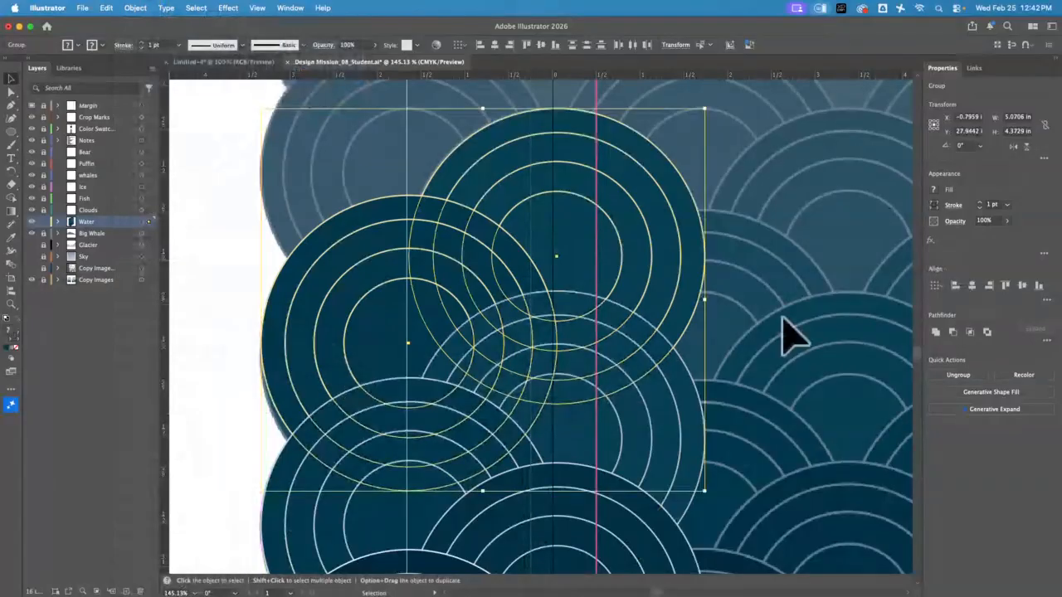
click(237, 273)
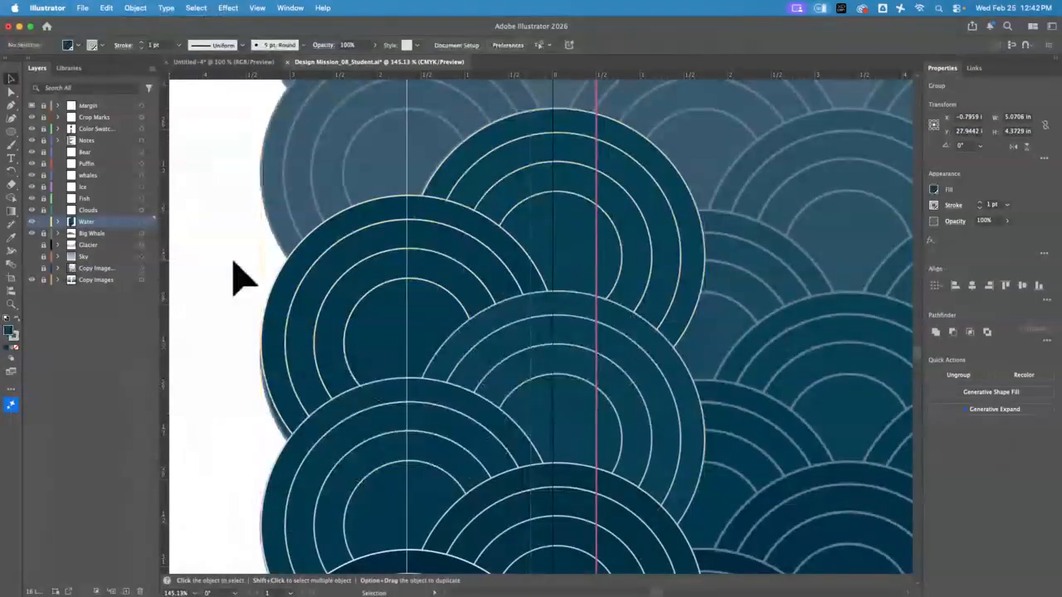
Step: Sample the fourth-row wave circle onto the fifth-row circle with the Eyedropper, then set its fill to an 80% Water tint
click(334, 322)
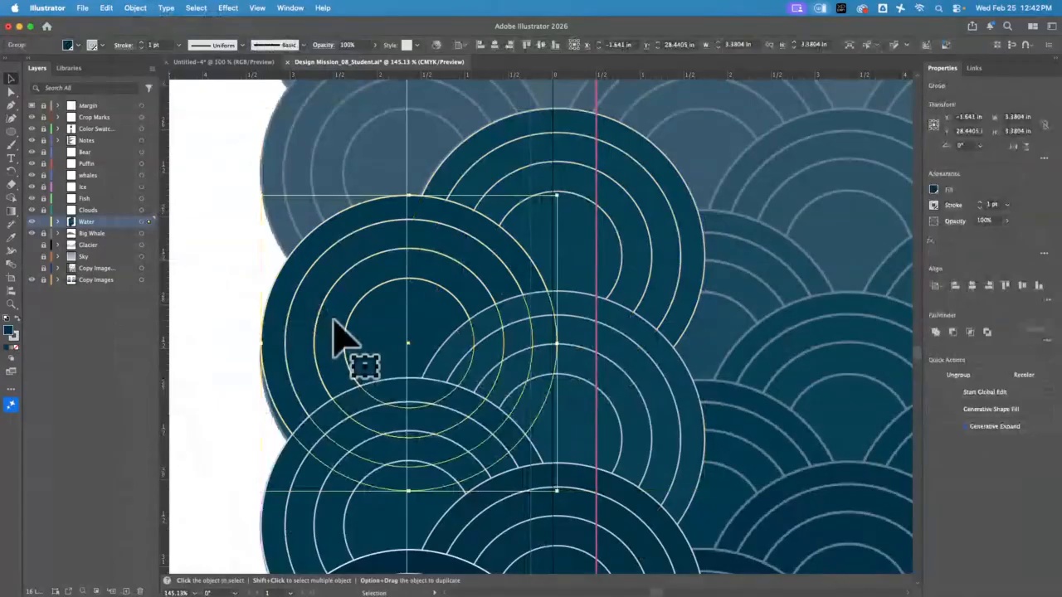
click(11, 237)
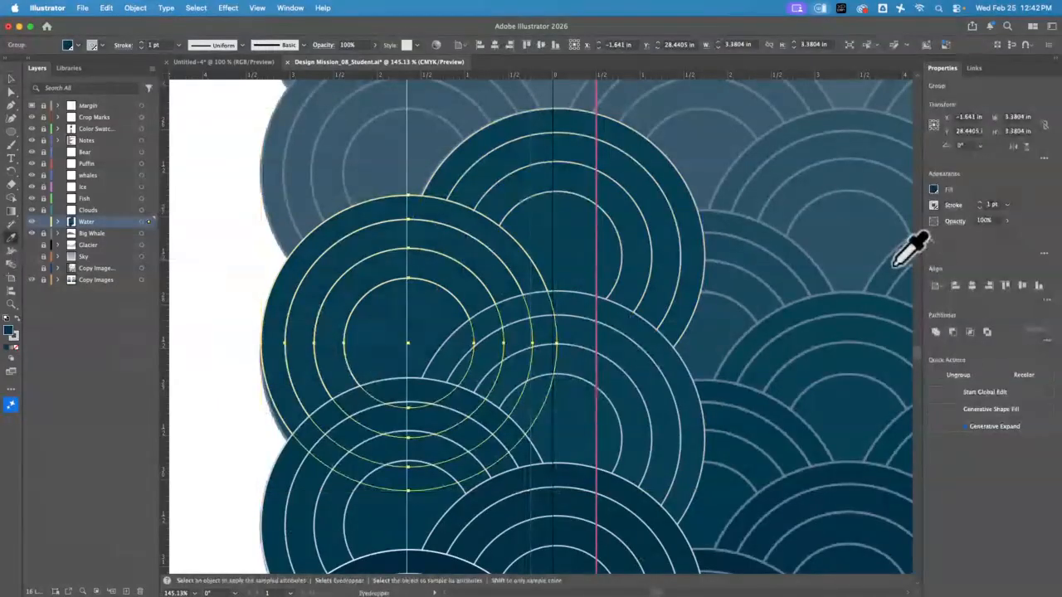
click(934, 190)
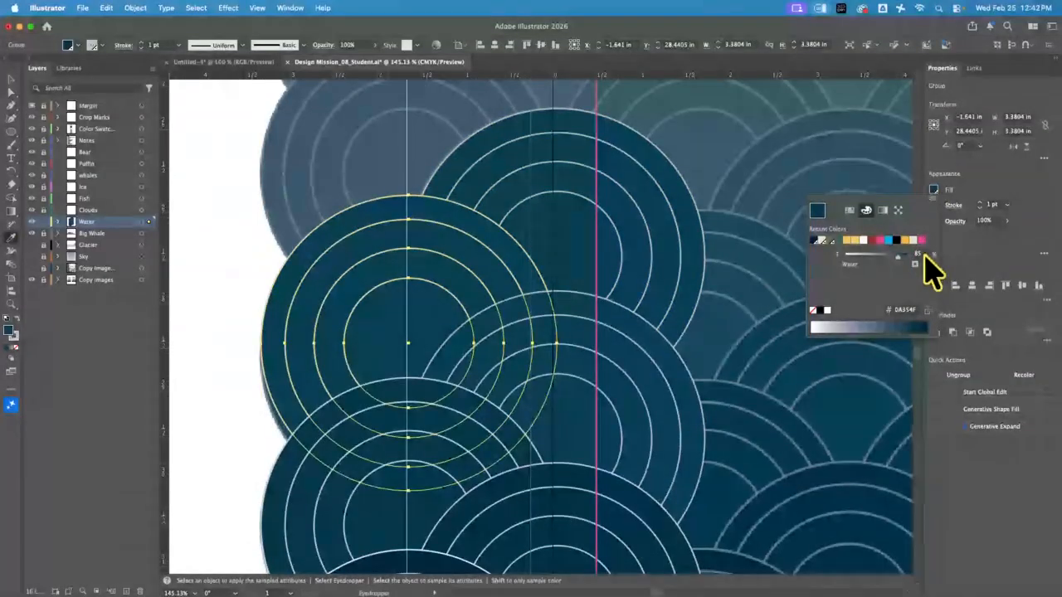
text(80)
key(Return)
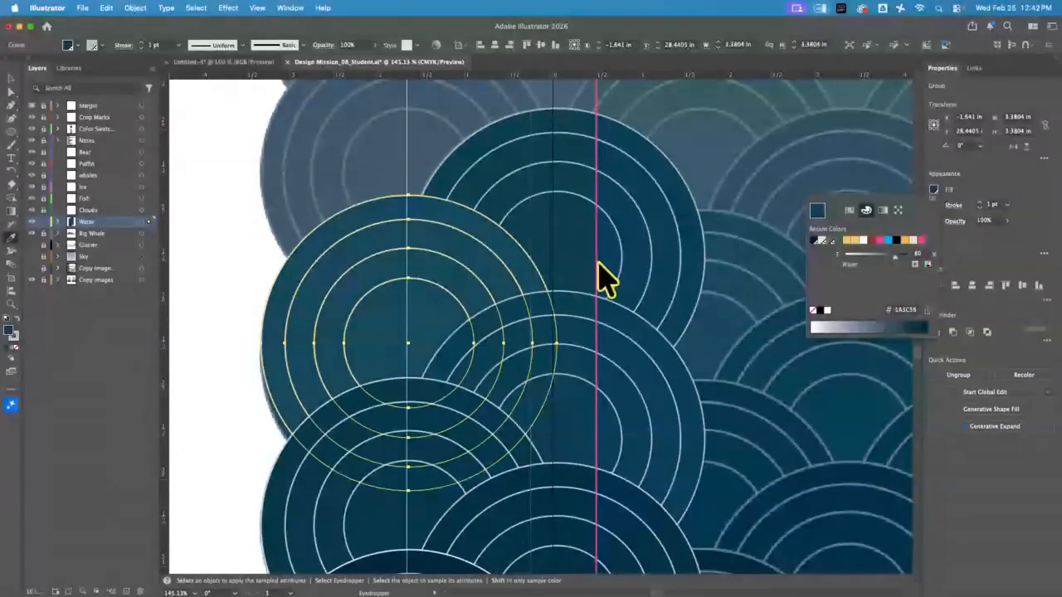
click(992, 172)
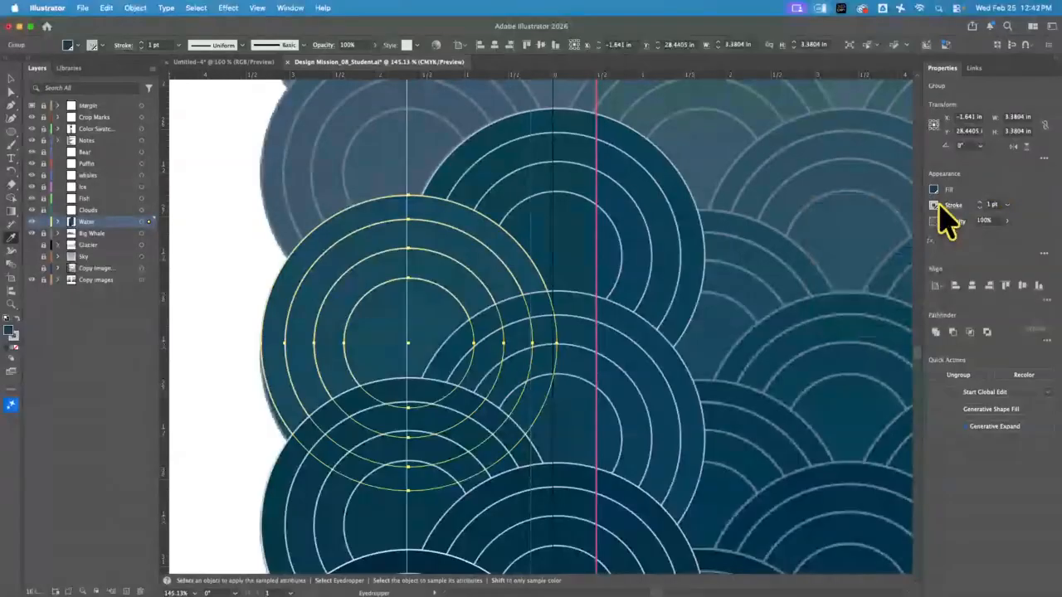
Step: Set the fifth-row wave circle's stroke to a 25% tint of the Water swatch and deselect it
click(934, 205)
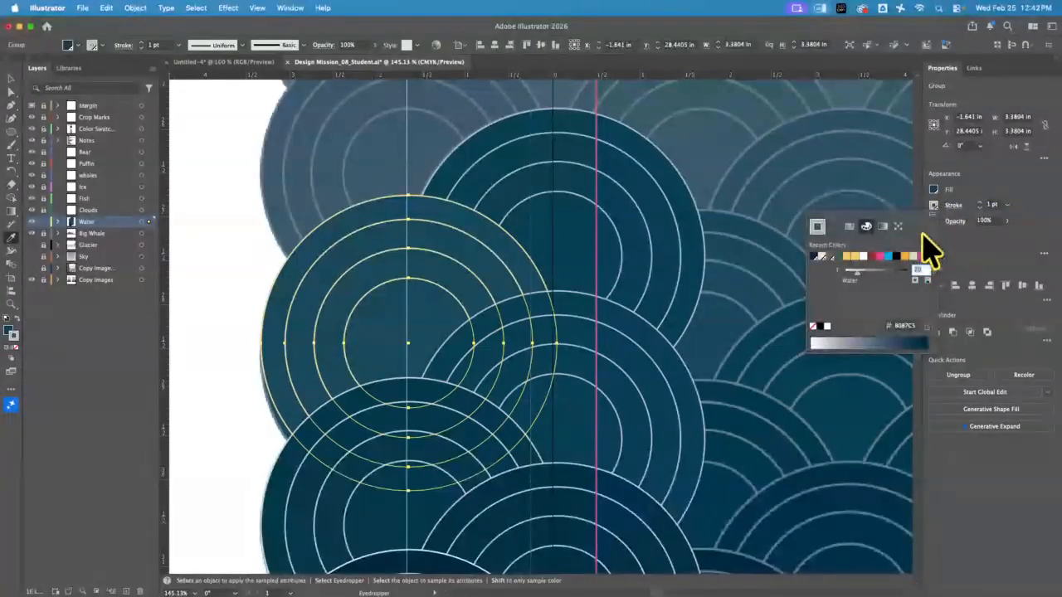
text(25)
key(Return)
click(638, 229)
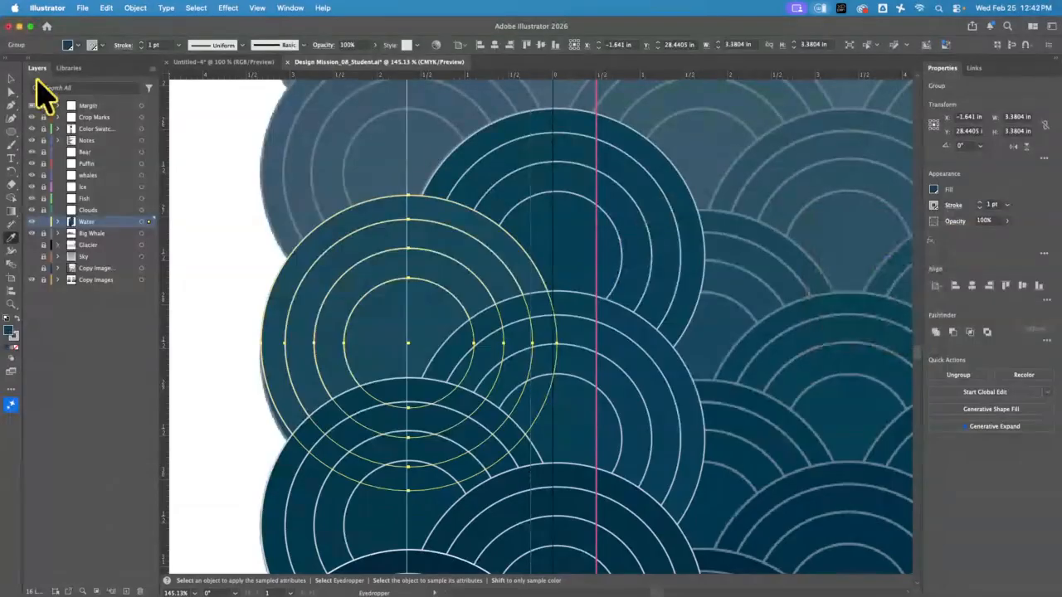
click(10, 79)
key(super+shift+a)
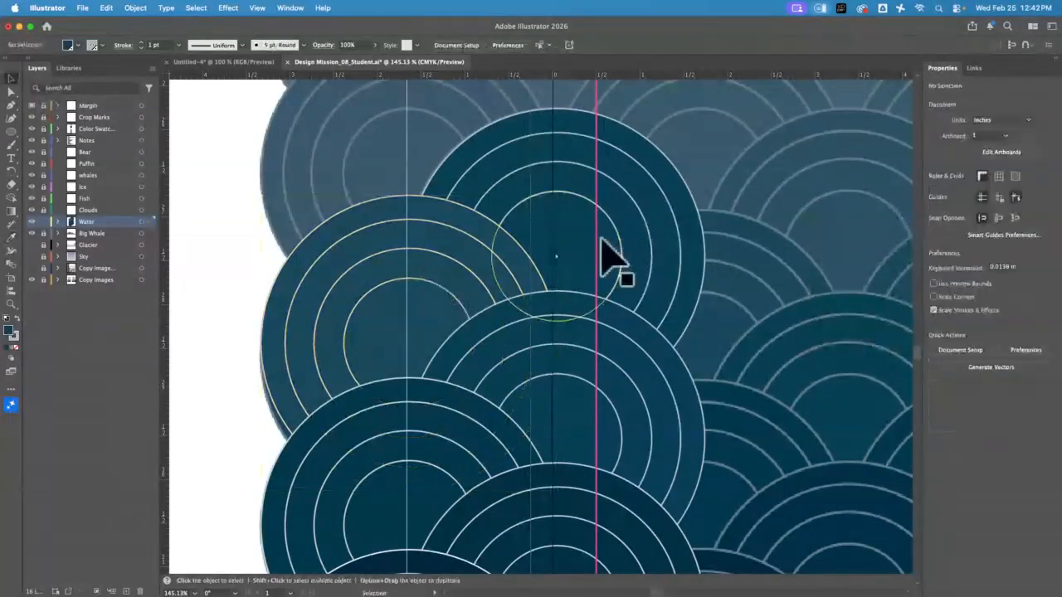
Step: Sample the fifth-row wave circle onto the sixth-row circle with the Eyedropper, then set its fill to a 75% Water tint
click(561, 244)
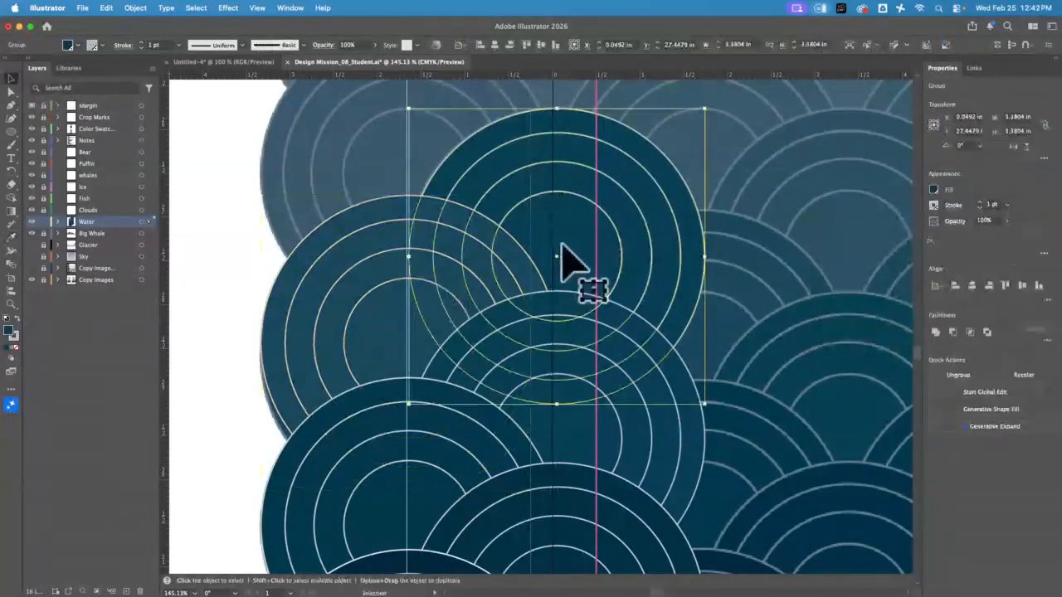
click(12, 238)
click(937, 190)
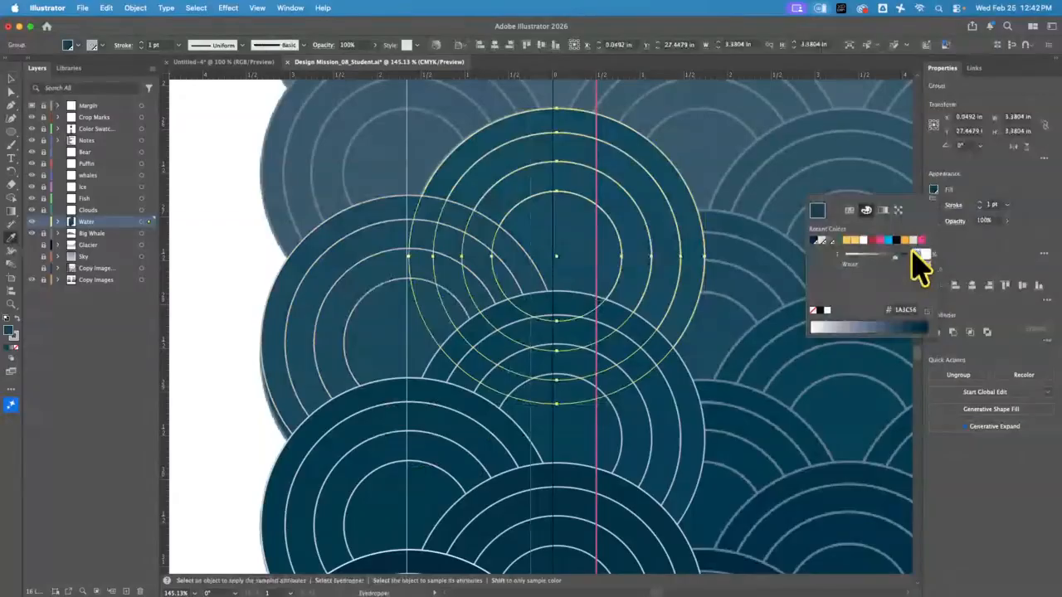
text(75)
key(Return)
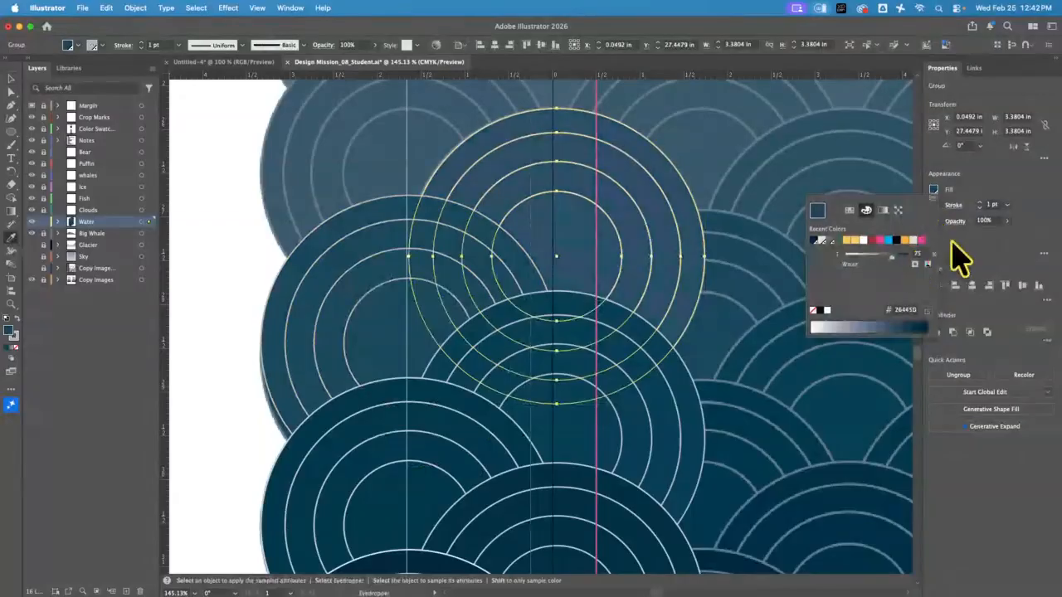
Step: Set the sixth-row wave circle's stroke to a 30% tint of the Water swatch and deselect it
click(936, 207)
click(935, 206)
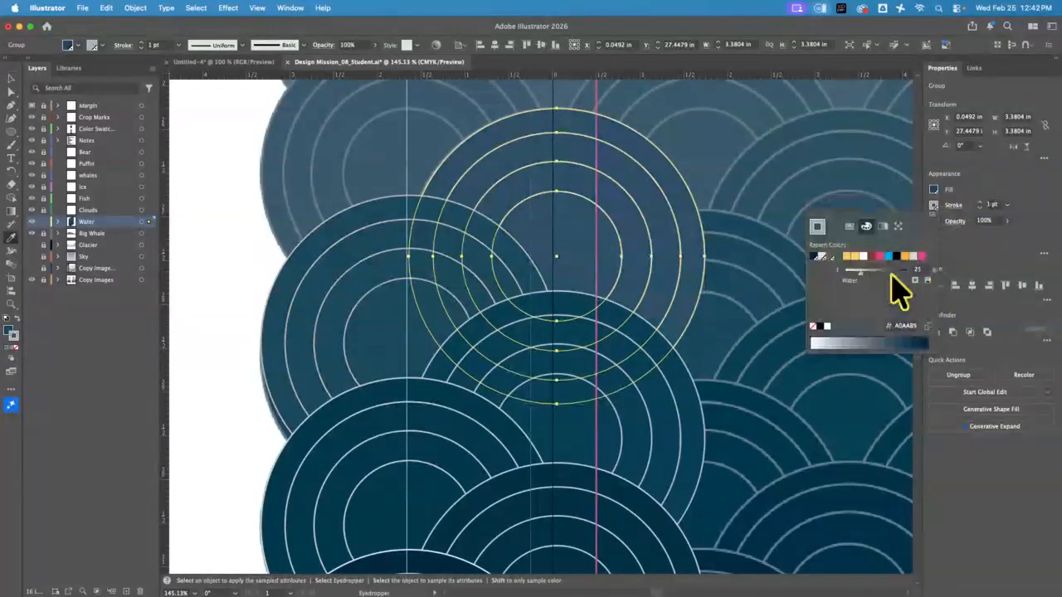
text(30)
key(Return)
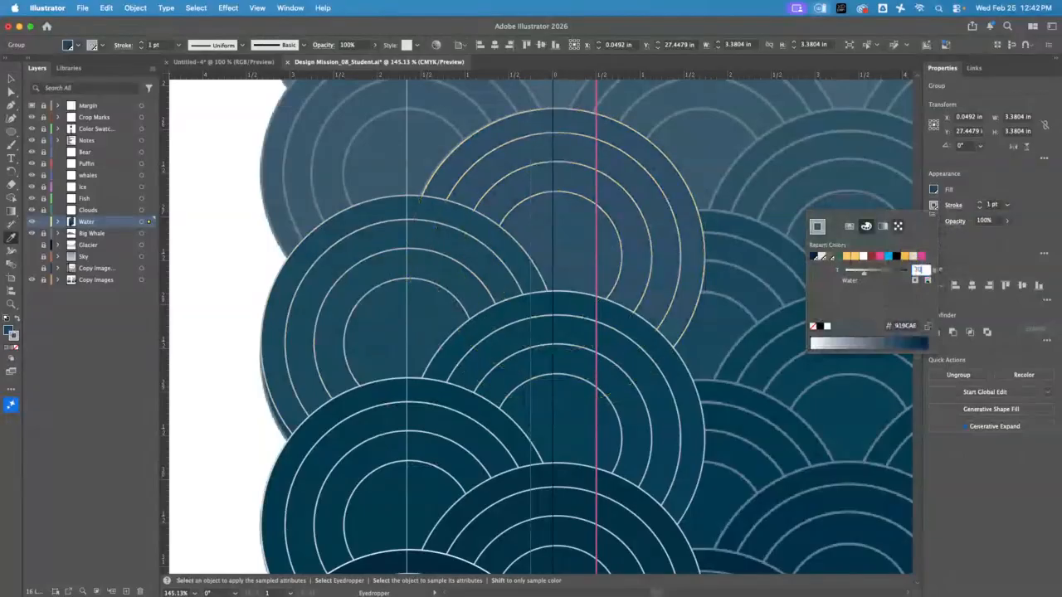
click(184, 238)
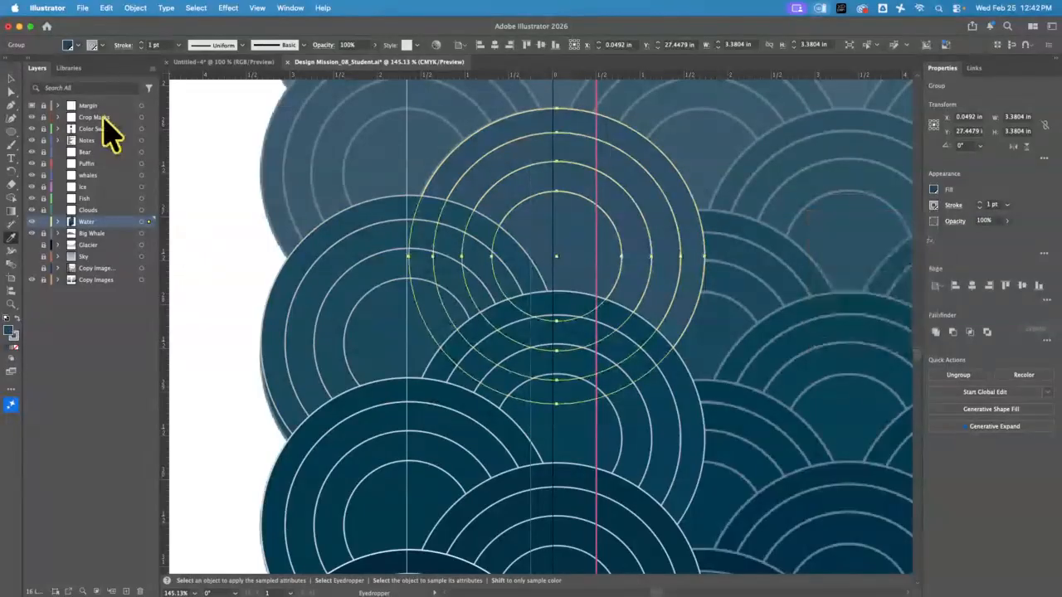
click(258, 222)
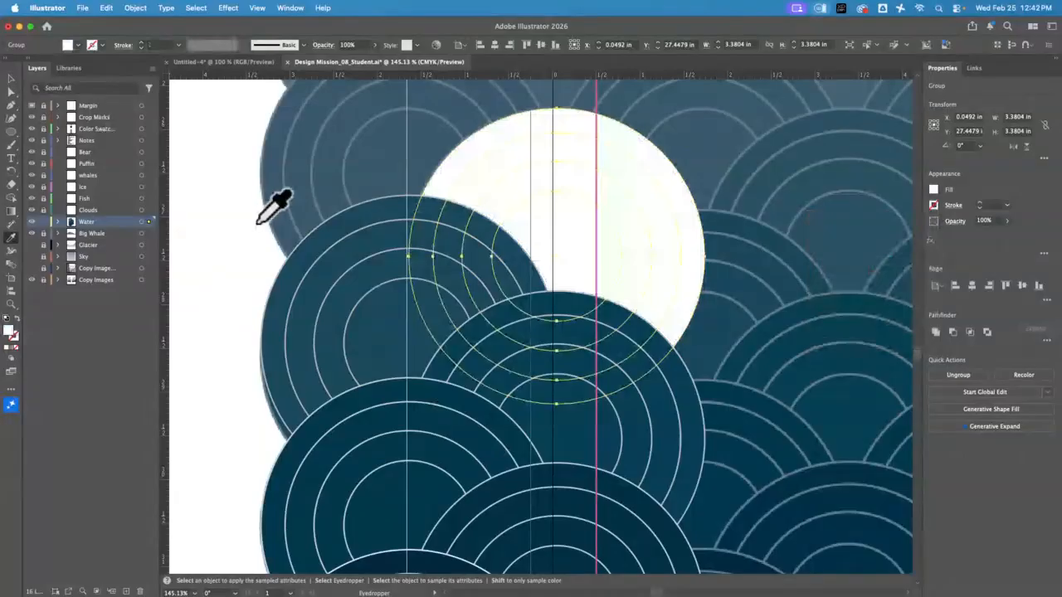
key(super+z)
key(v)
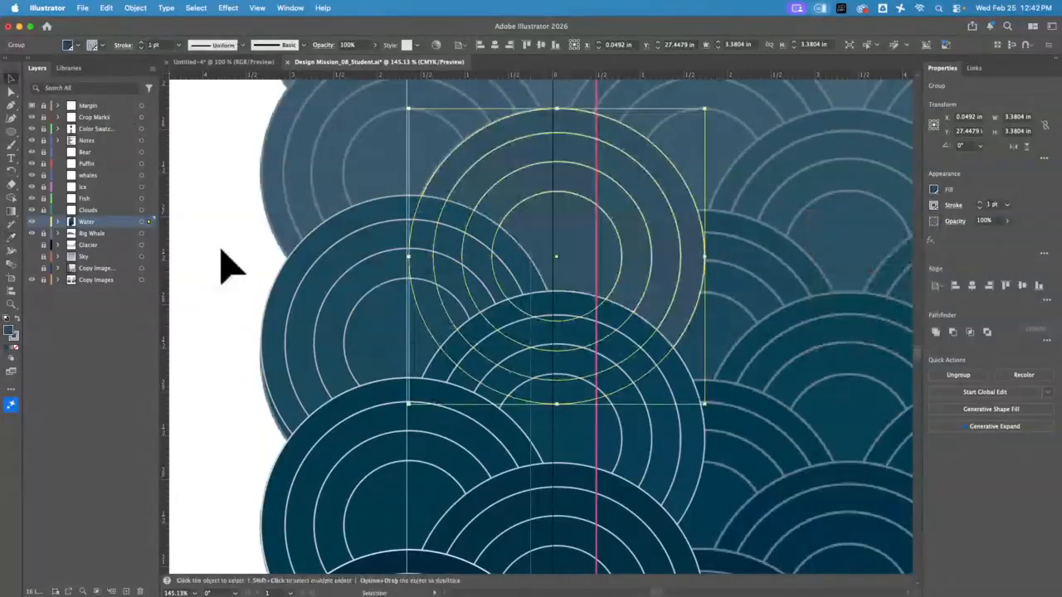
click(221, 249)
key(space)
drag(246, 209, 226, 531)
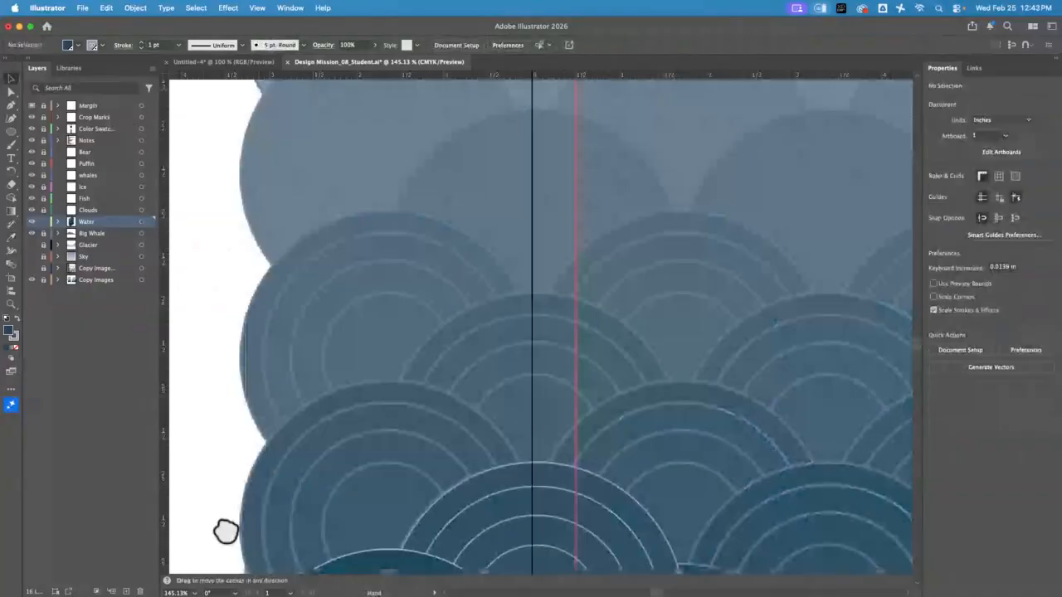
key(super+0)
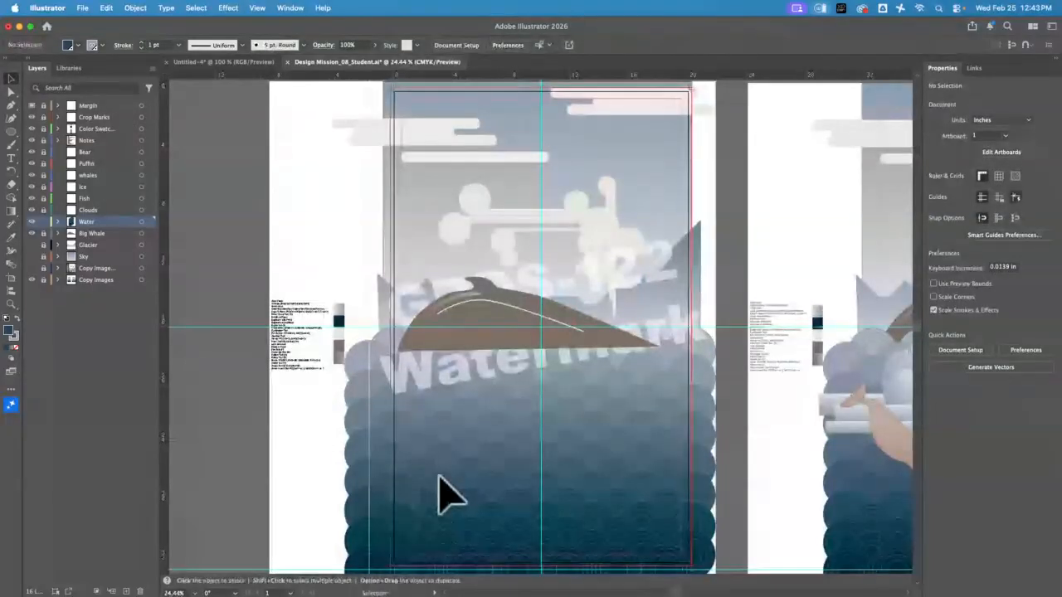
Step: Duplicate the uppermost pair of overlapping concentric wave circles about 2 in straight up along the poster's left edge
drag(524, 416, 507, 287)
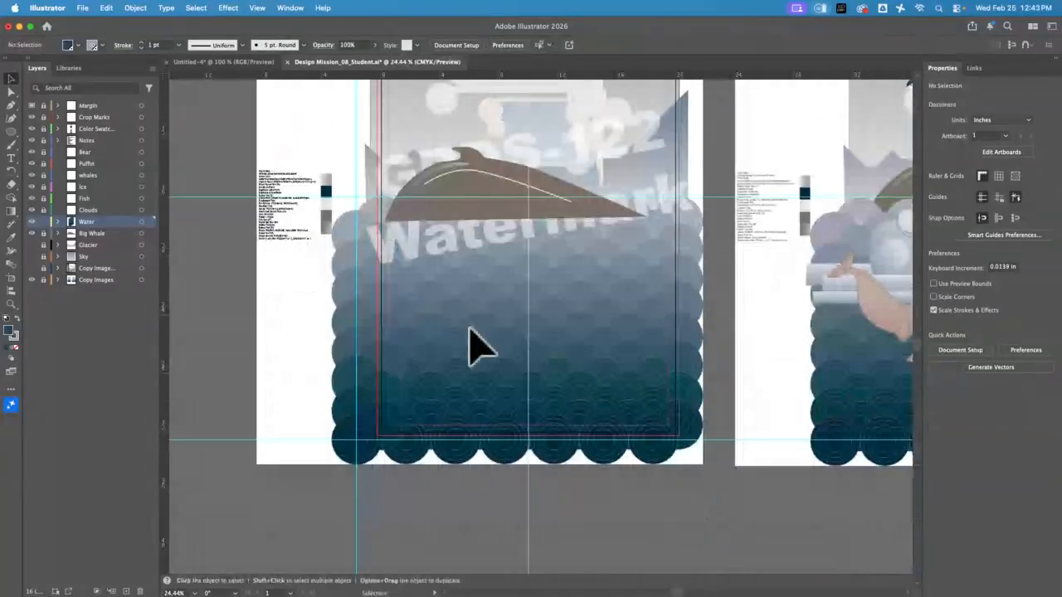
click(12, 303)
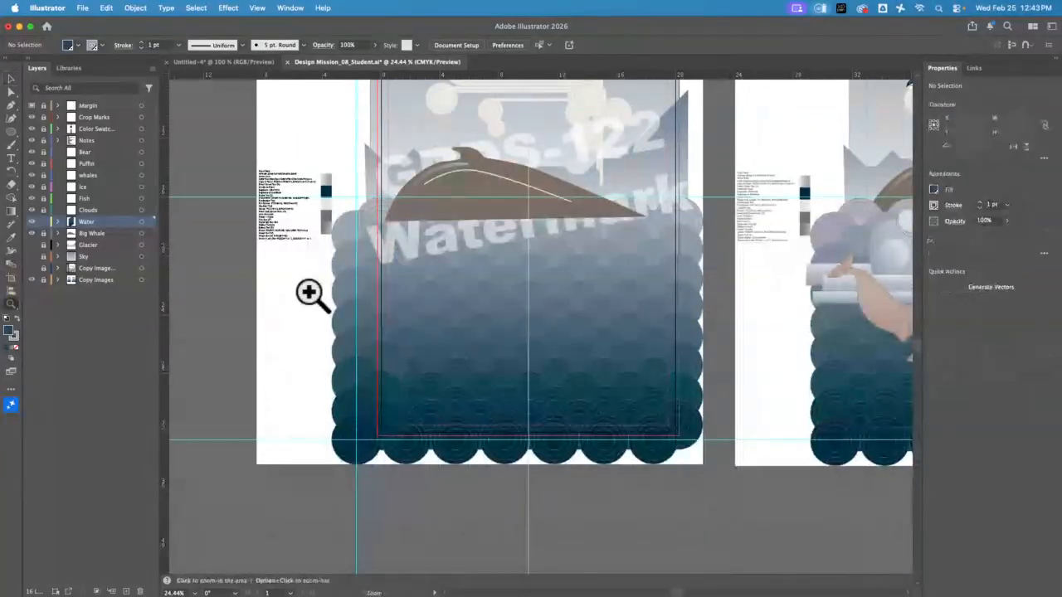
click(308, 292)
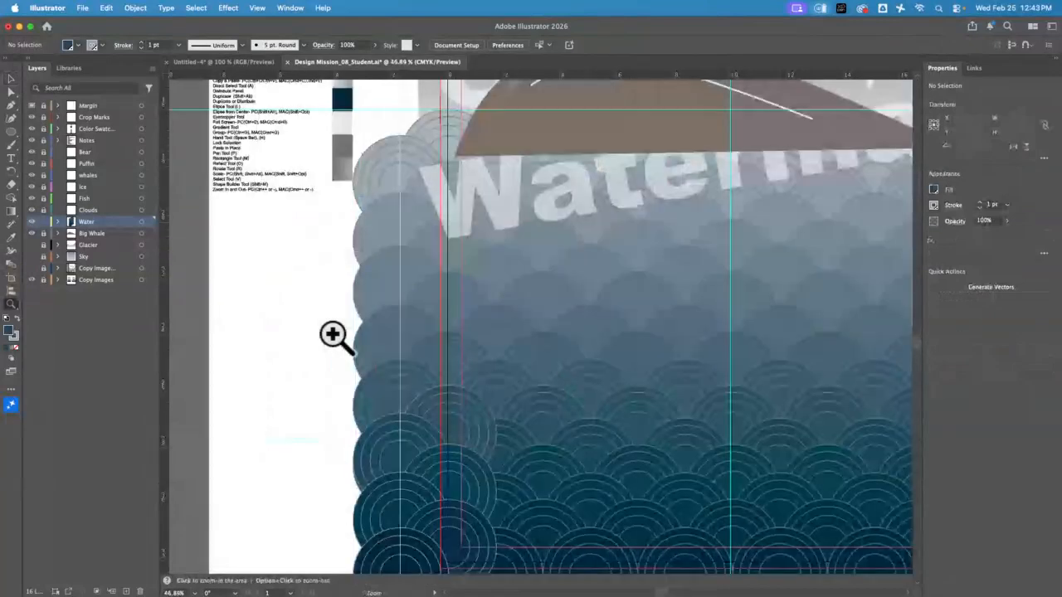
key(v)
click(415, 412)
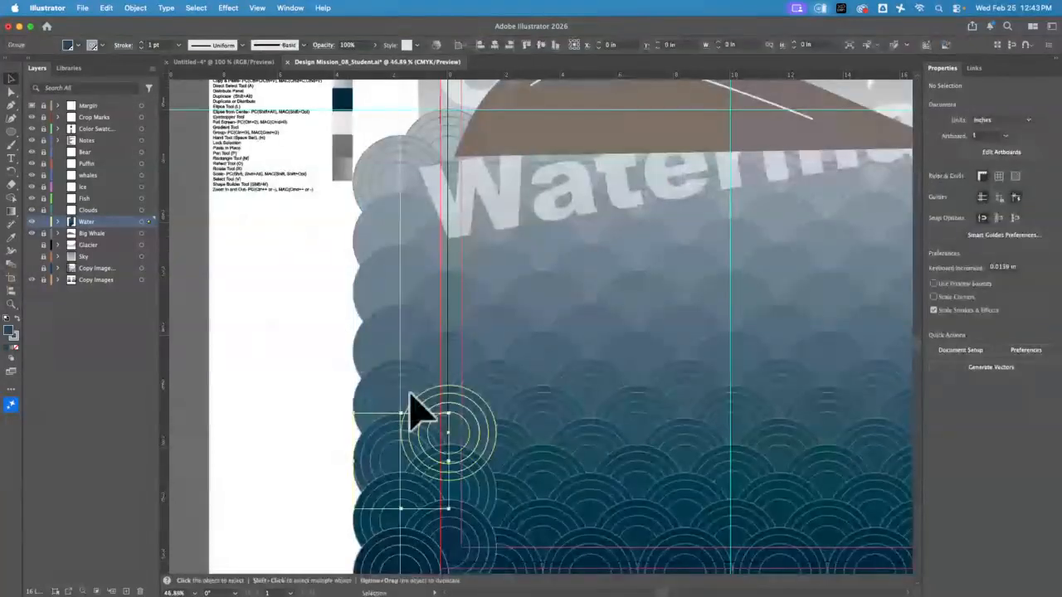
click(414, 408)
key(z)
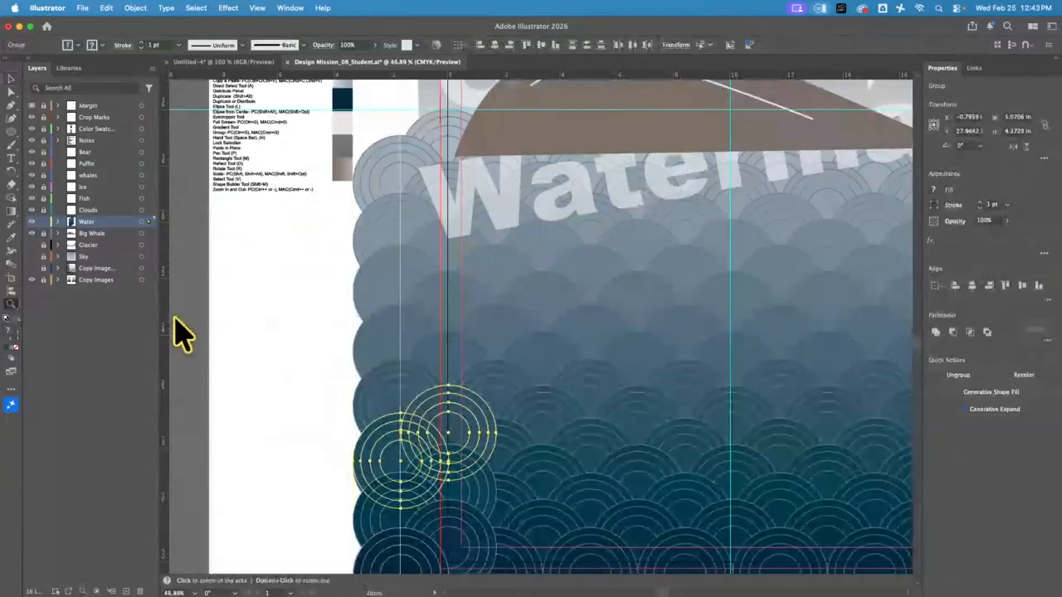
click(508, 430)
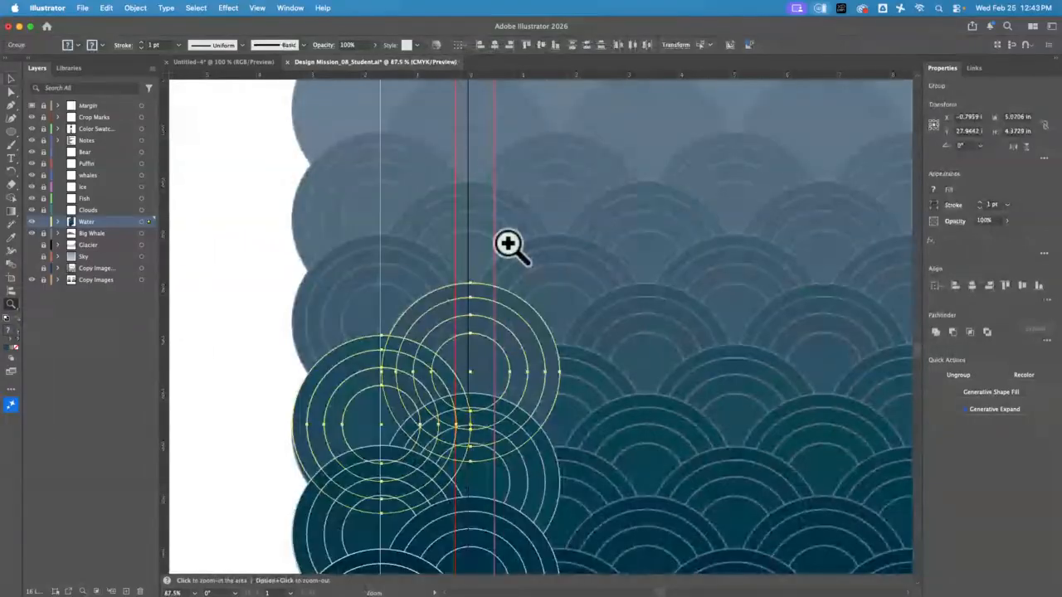
click(15, 78)
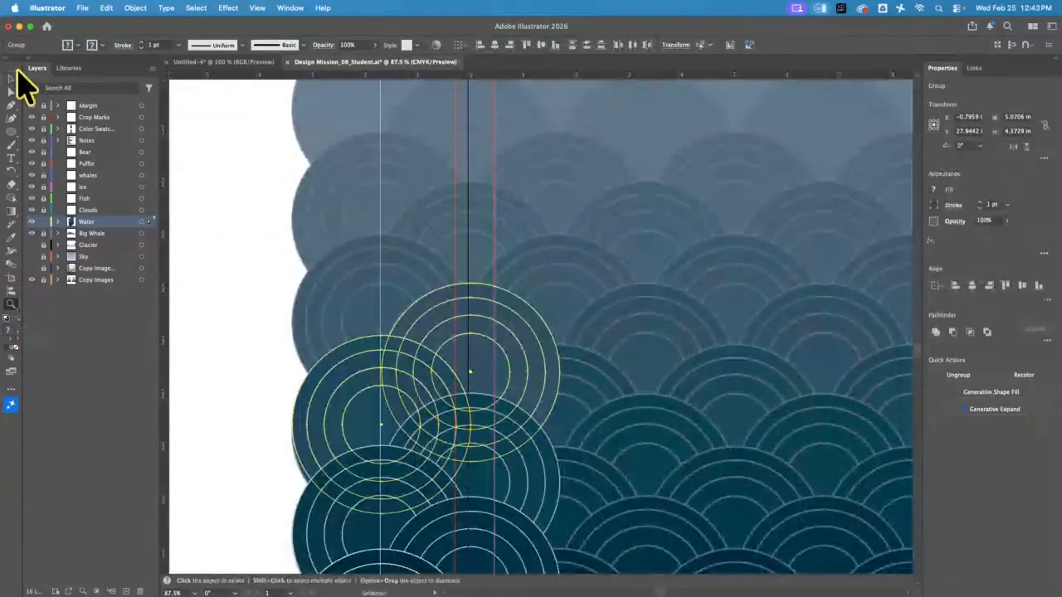
click(352, 253)
click(486, 353)
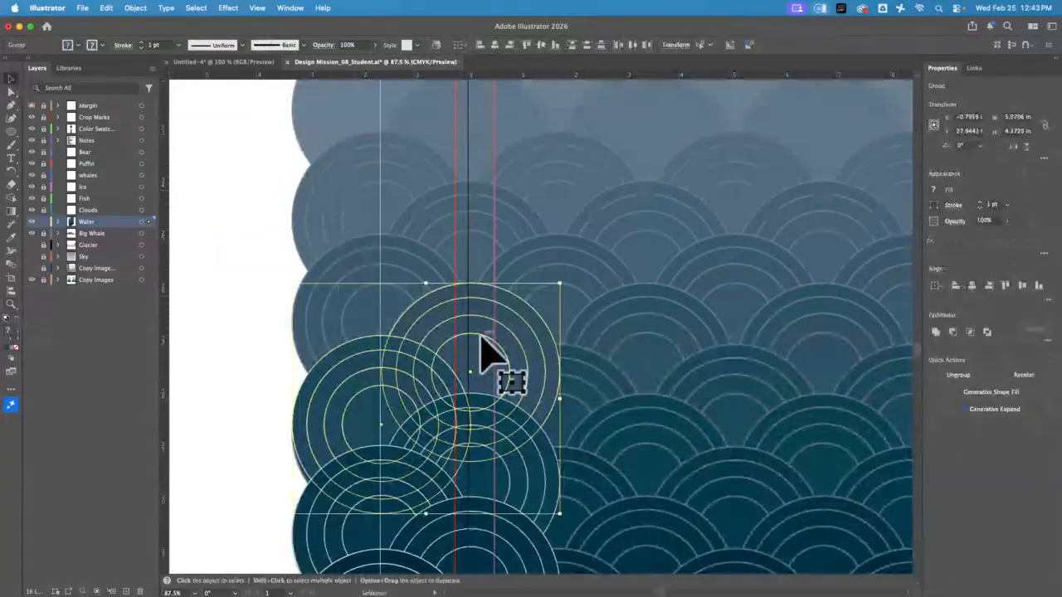
drag(486, 353, 507, 229)
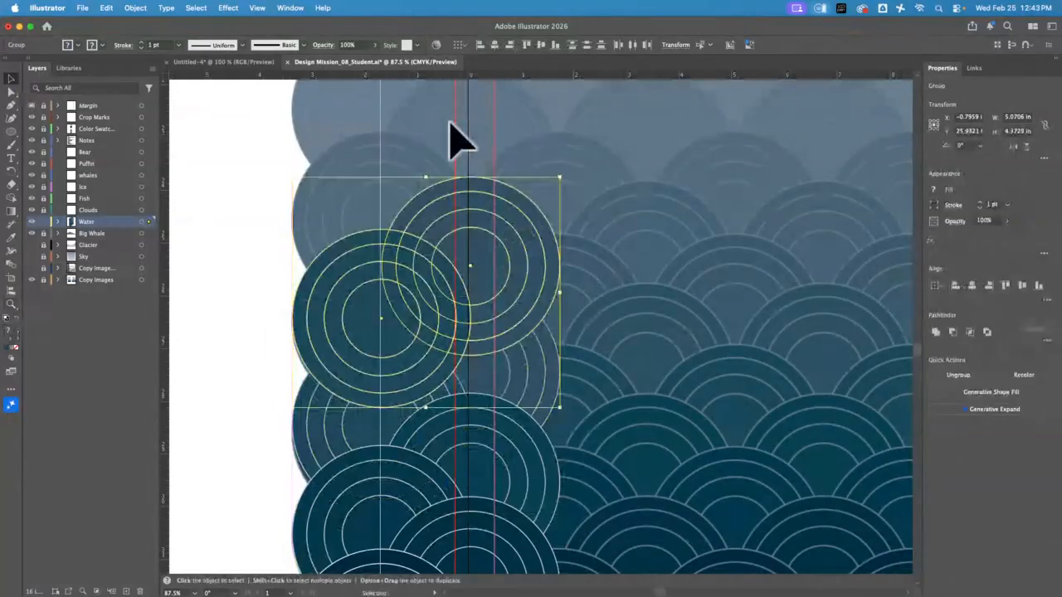
Step: Send the duplicated pair of wave circles to the back, behind the circles below it
click(136, 8)
mouse_move(166, 40)
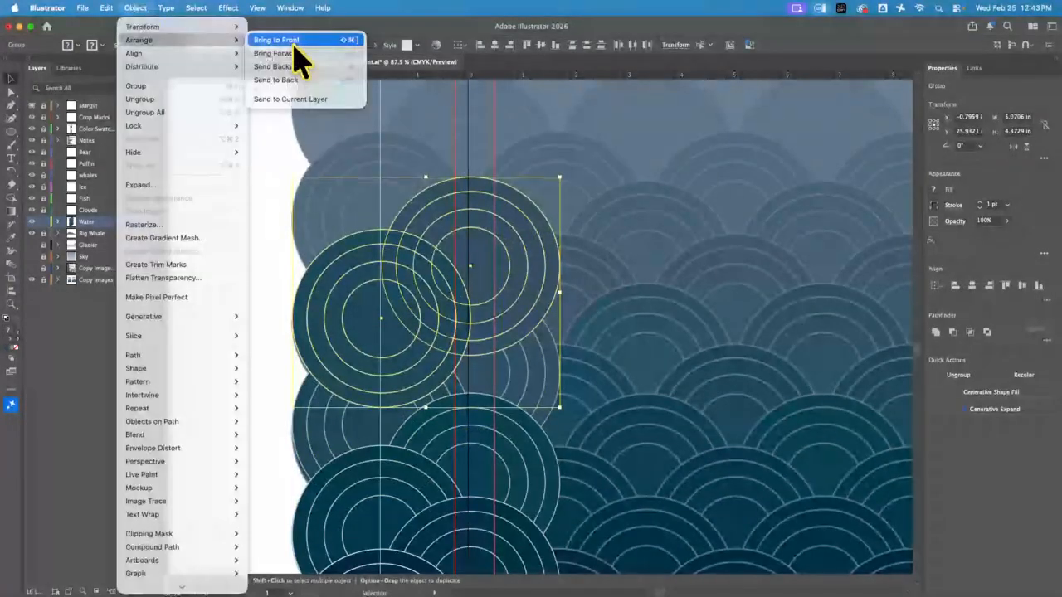
click(294, 43)
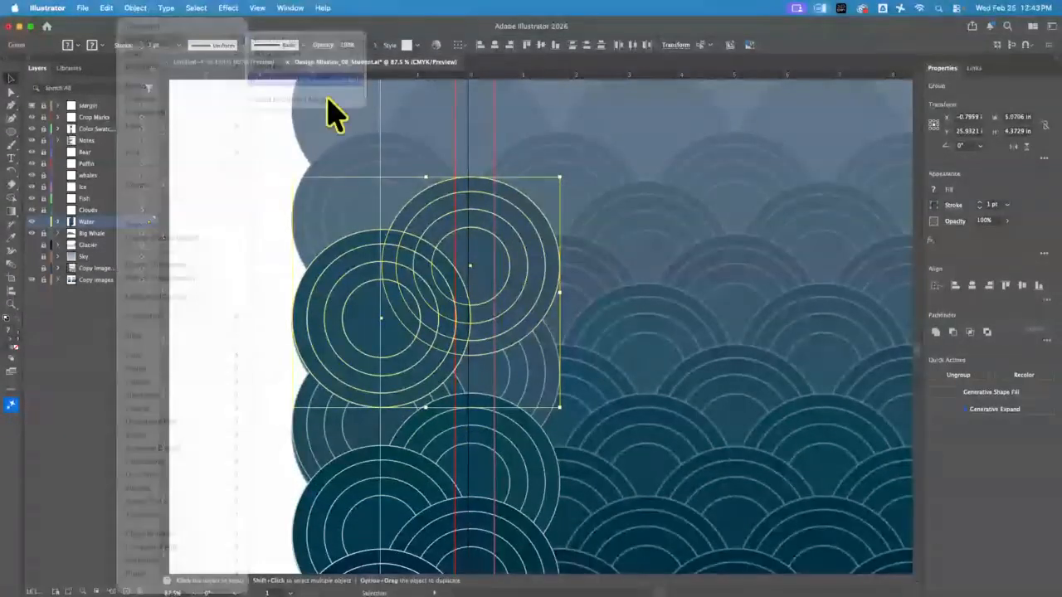
click(256, 288)
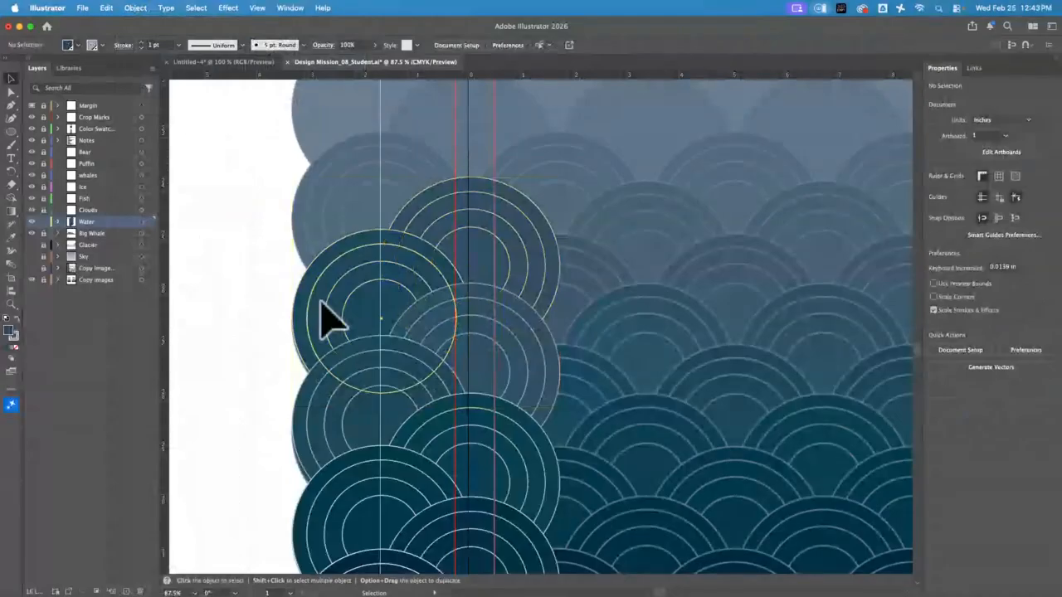
Step: Set the fill of the copied pair's left circle to a 70% tint of the Water swatch
click(330, 317)
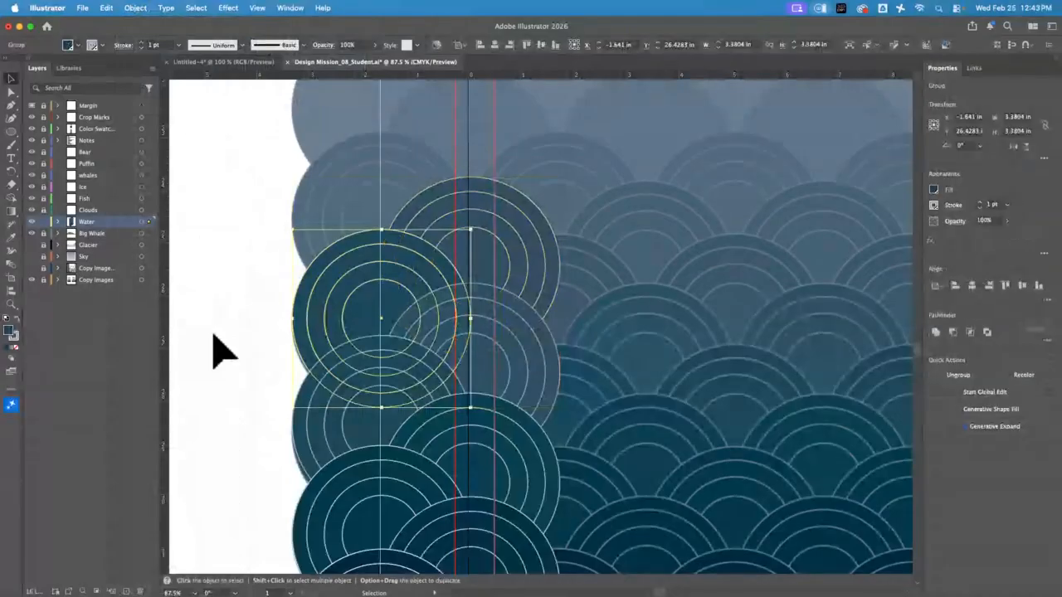
click(13, 239)
click(11, 79)
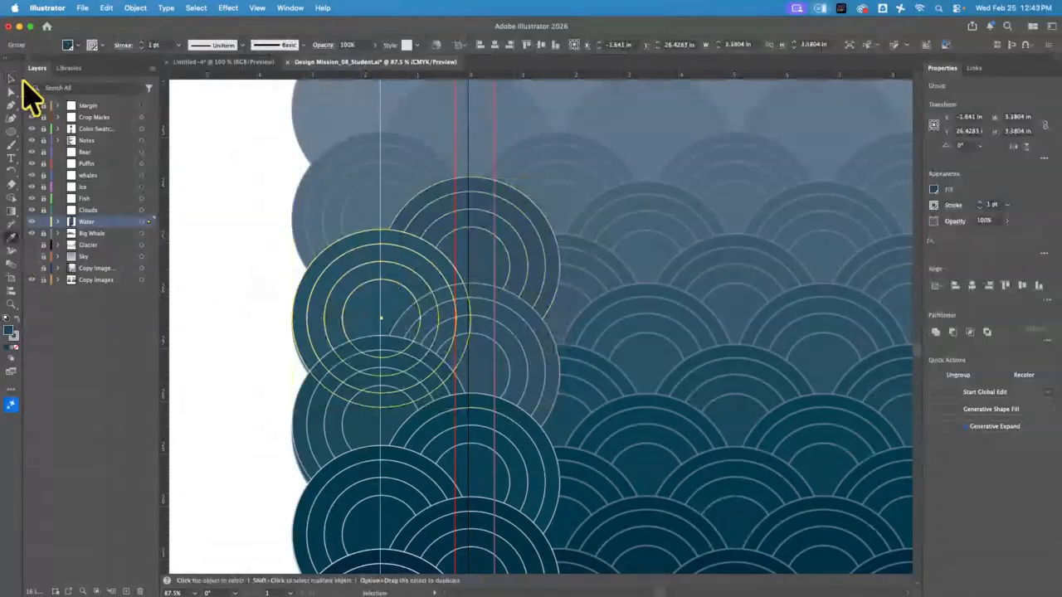
click(933, 190)
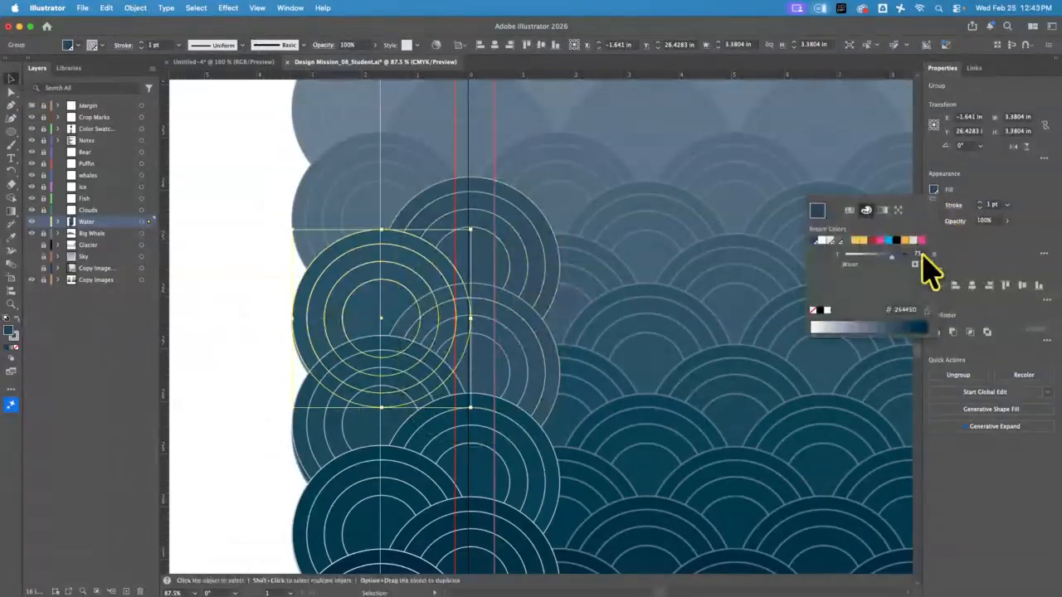
double_click(921, 252)
text(70)
key(Return)
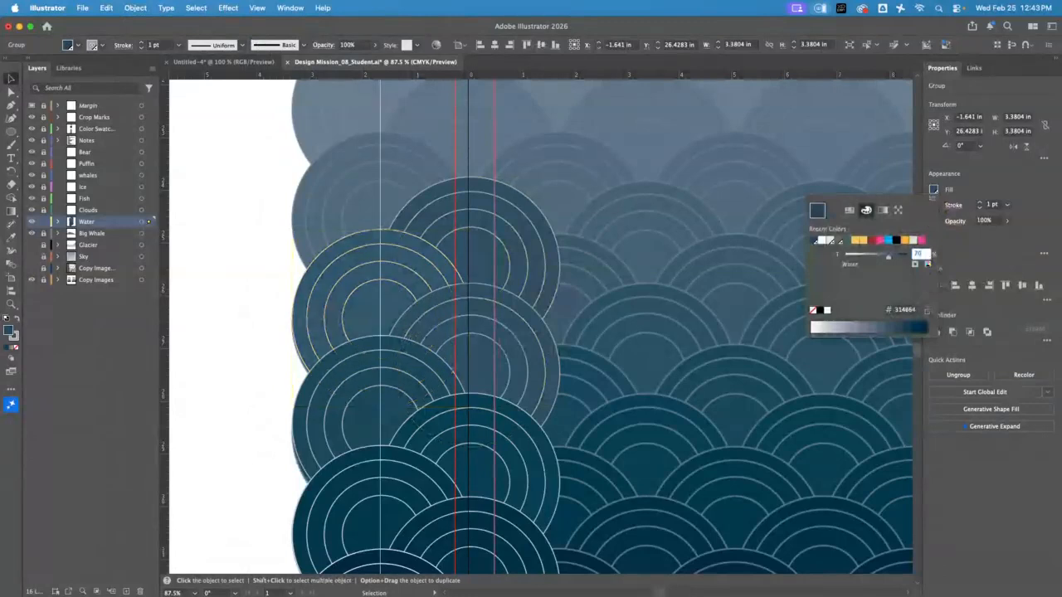
Step: Darken the stroke of the copied pair's left circle slightly by raising its Water swatch tint
click(935, 206)
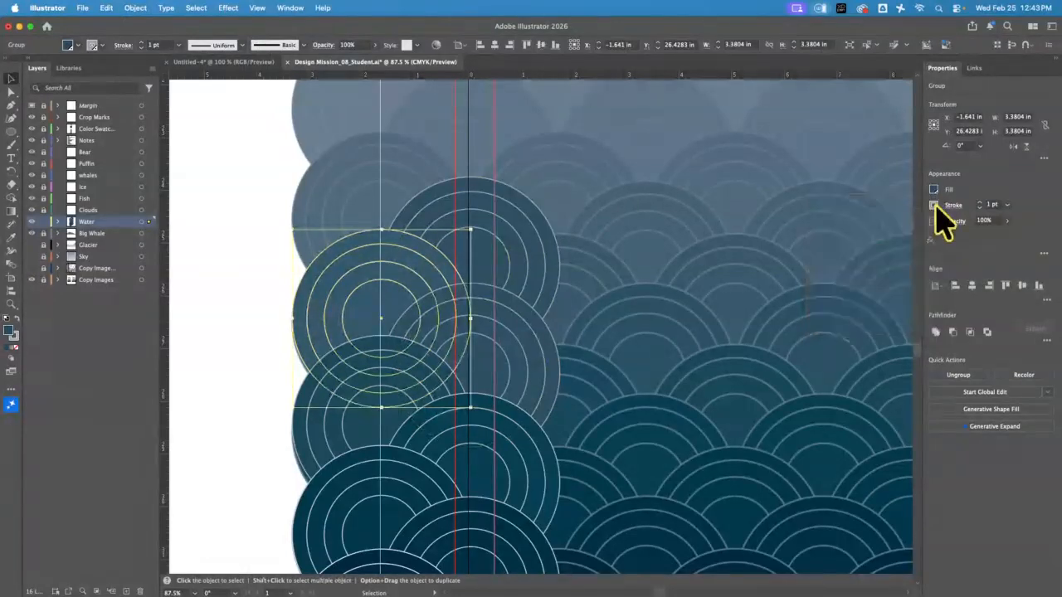
click(934, 207)
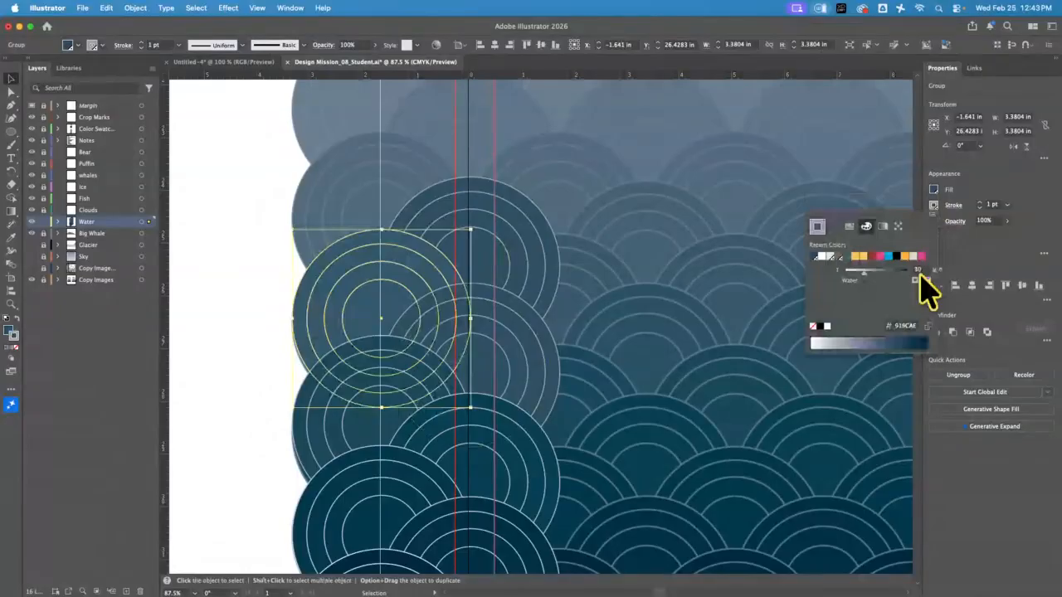
double_click(919, 272)
text(3)
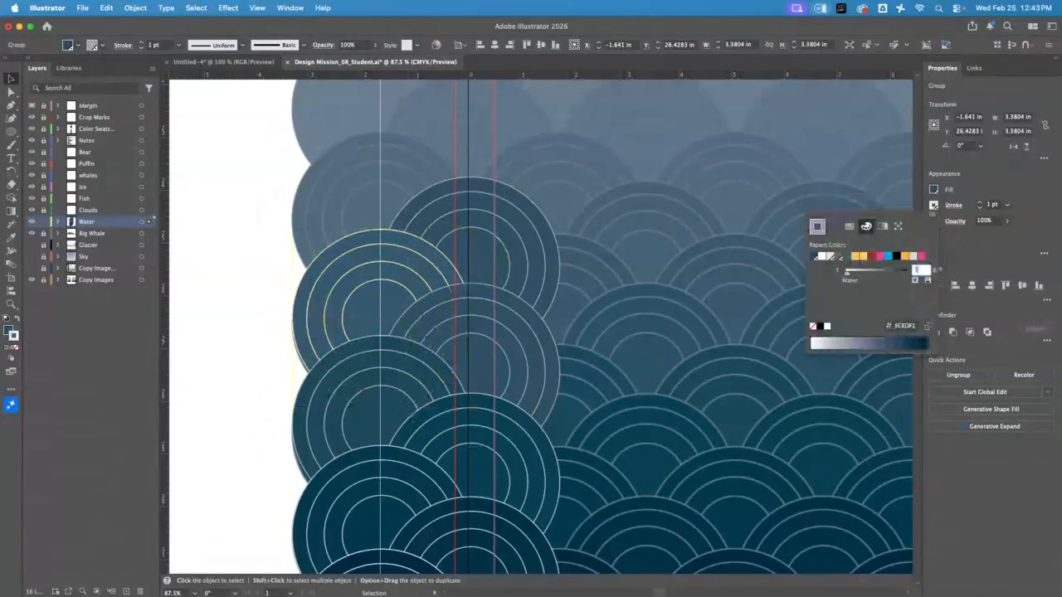
key(Return)
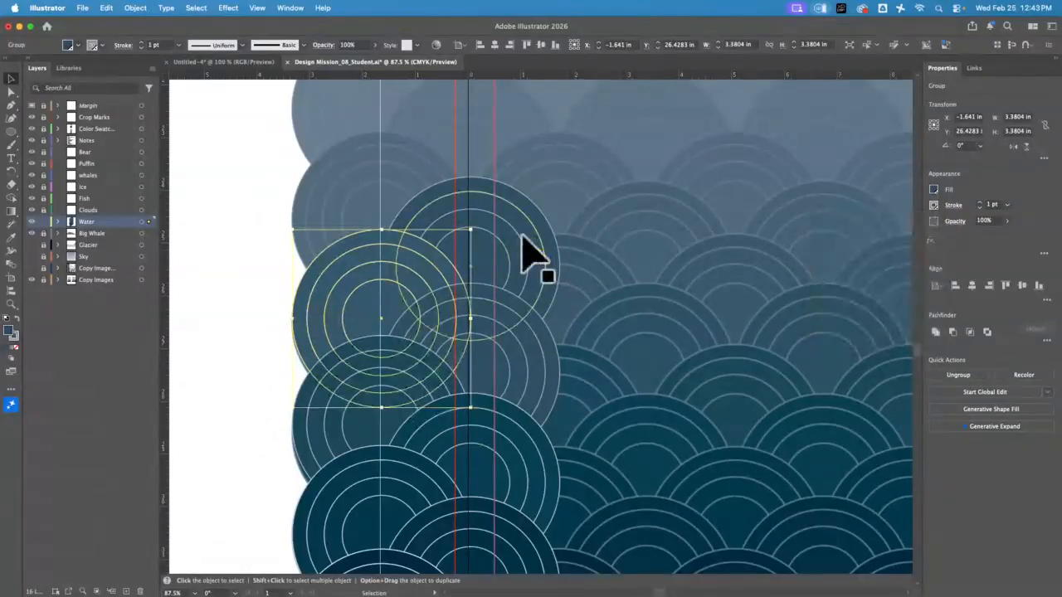
Step: Match the copied pair's right circle to the left circle's fill and stroke using the Eyedropper
click(523, 238)
click(11, 242)
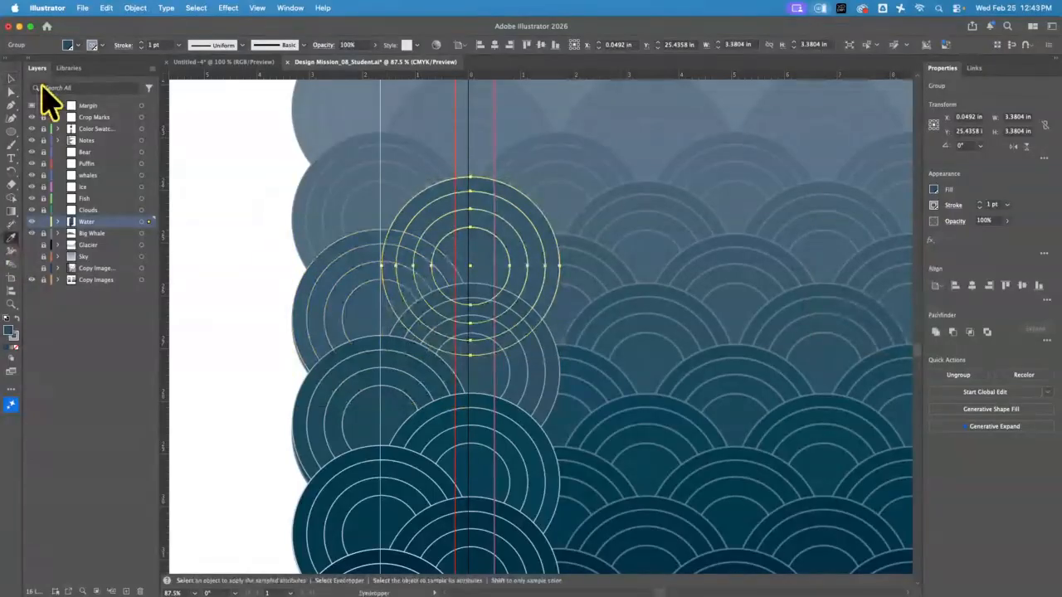
key(v)
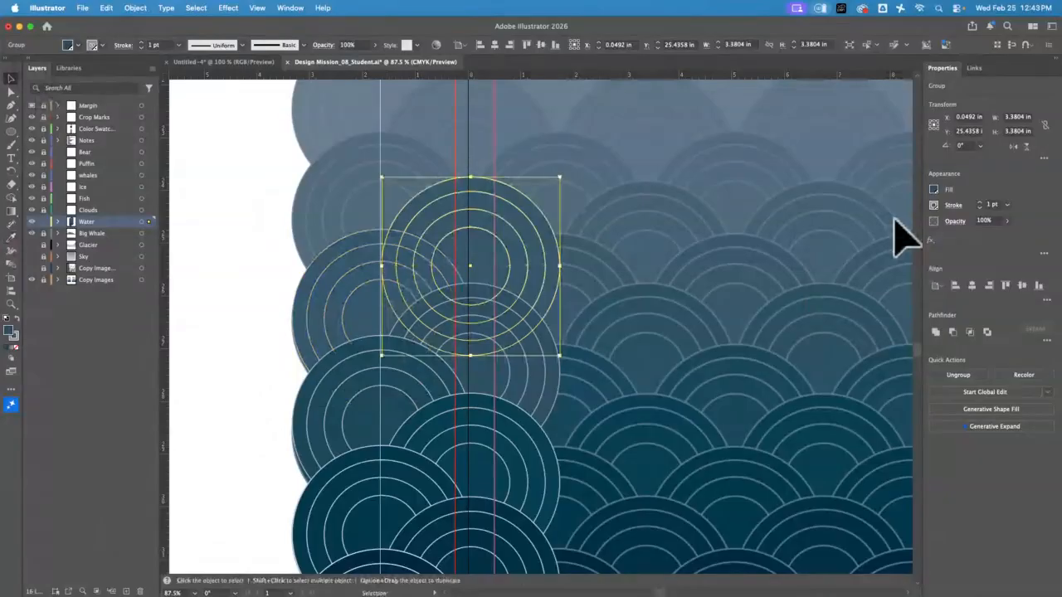
Step: Set the right circle's fill tint to 65% and its stroke tint to 40% of the Water swatch
click(933, 189)
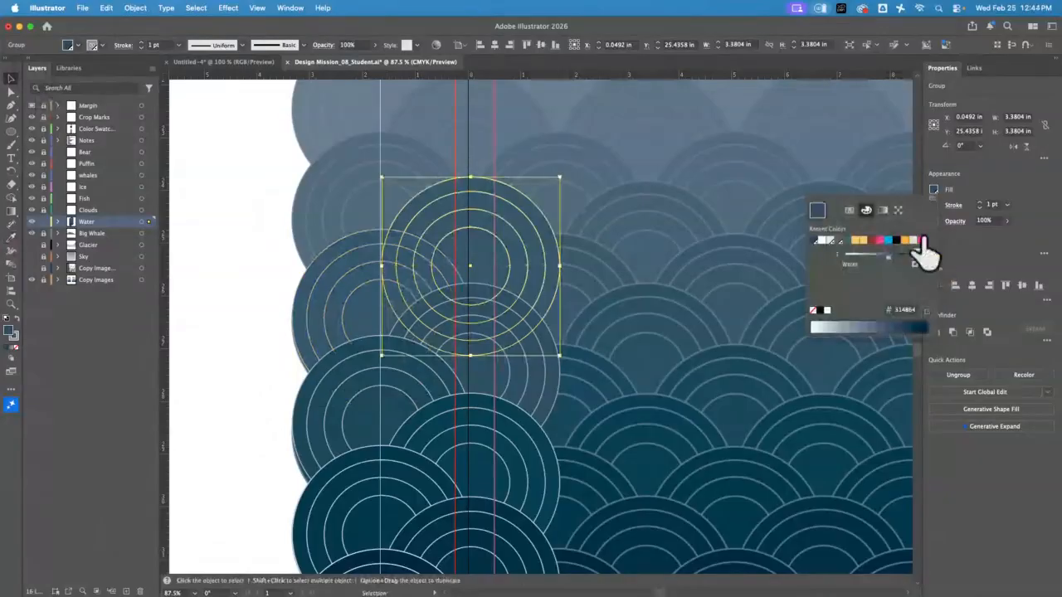
click(923, 240)
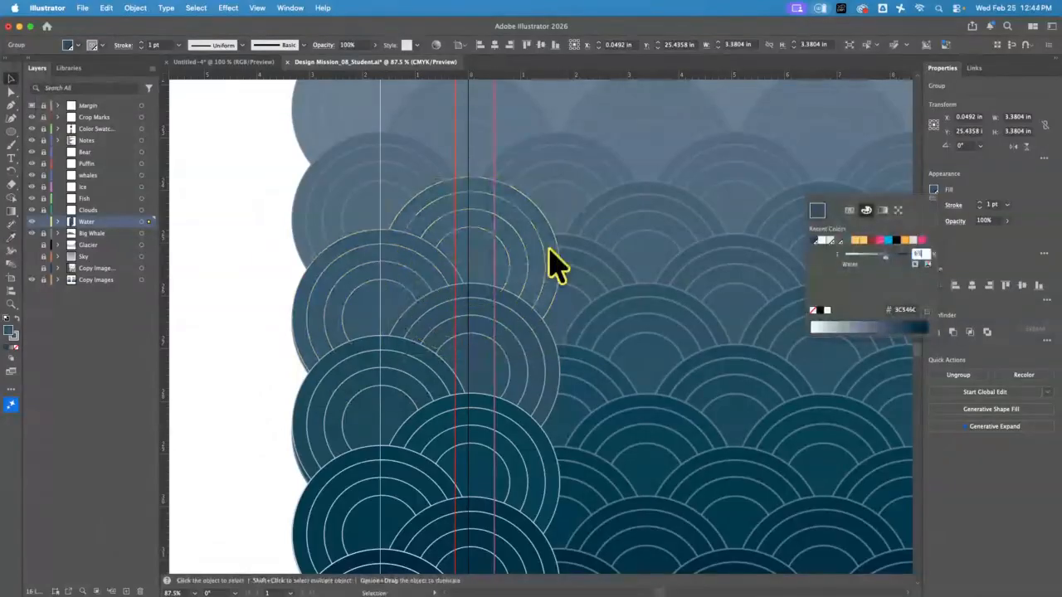
click(1004, 169)
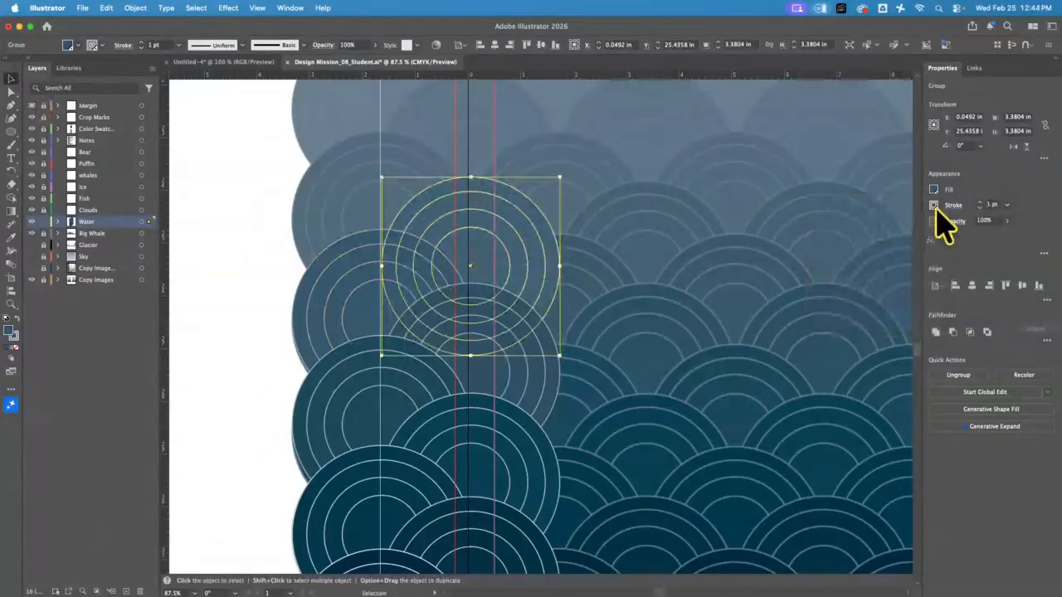
click(934, 205)
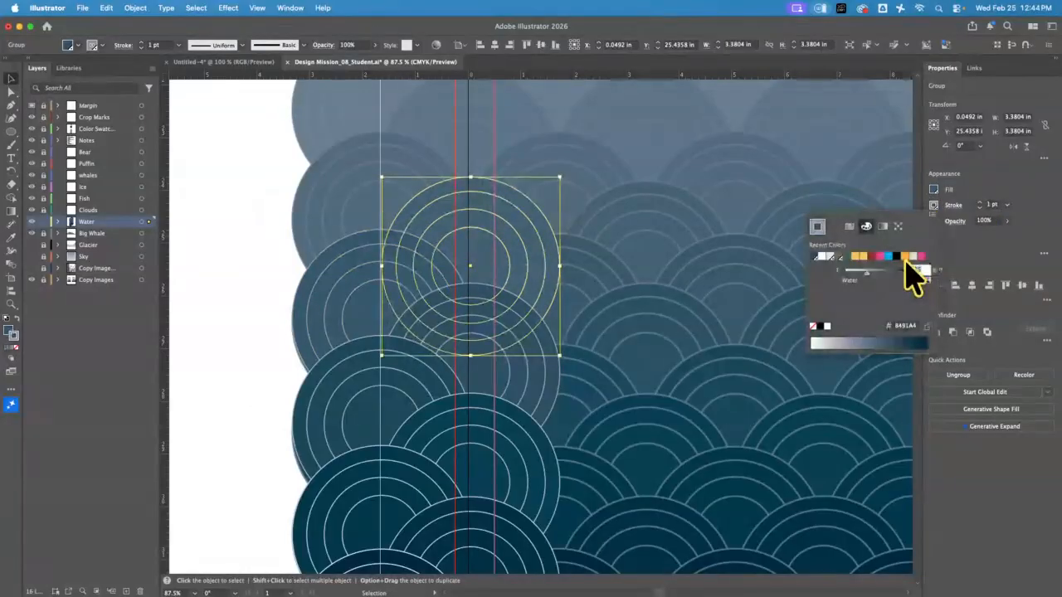
click(905, 260)
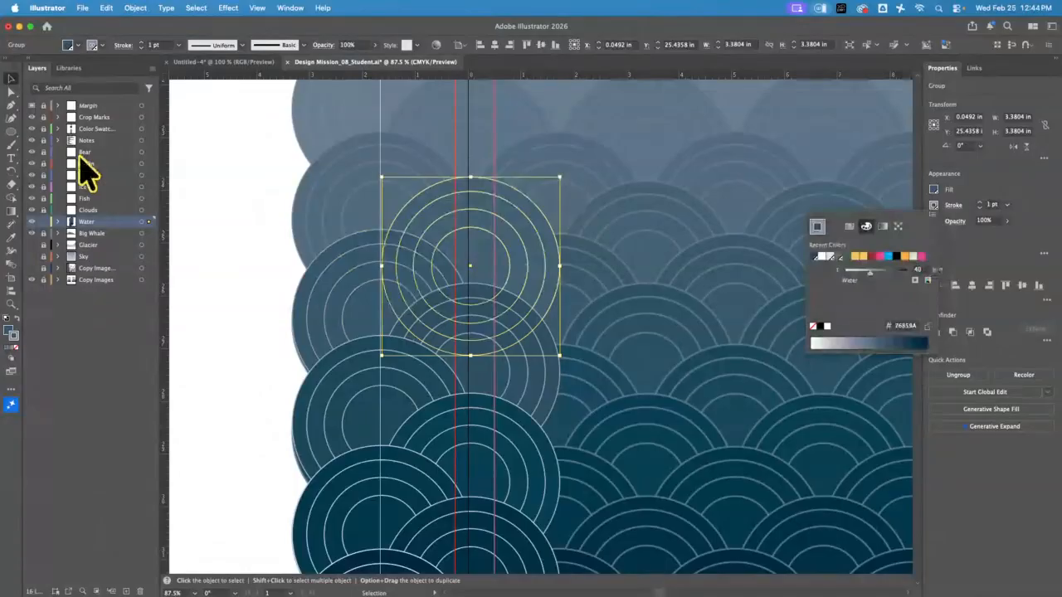
click(219, 230)
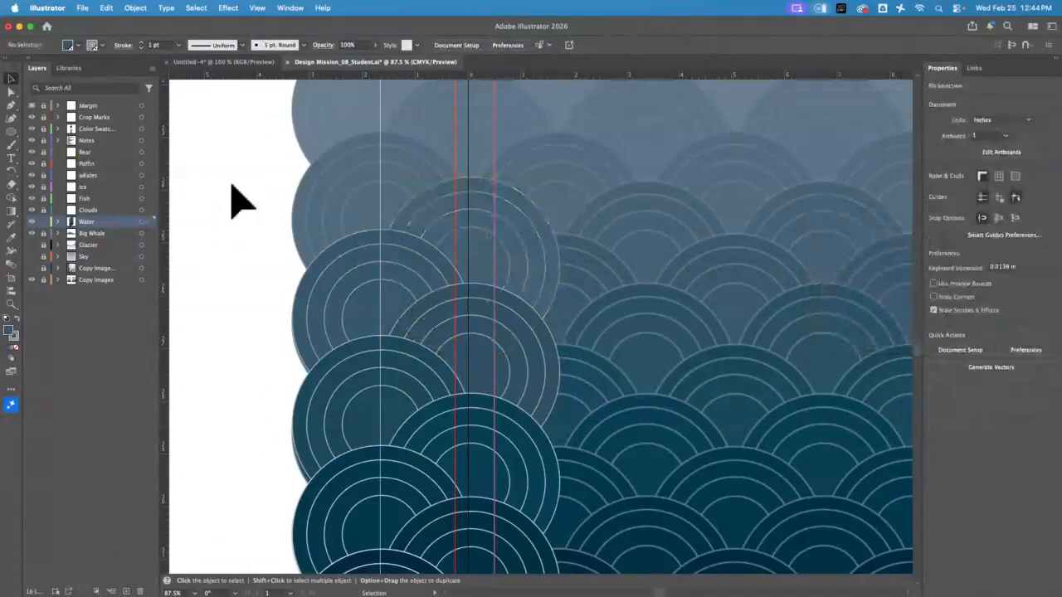
Step: Show the hidden copy image layer containing the black line outlines beneath the Sky layer
drag(244, 174, 238, 264)
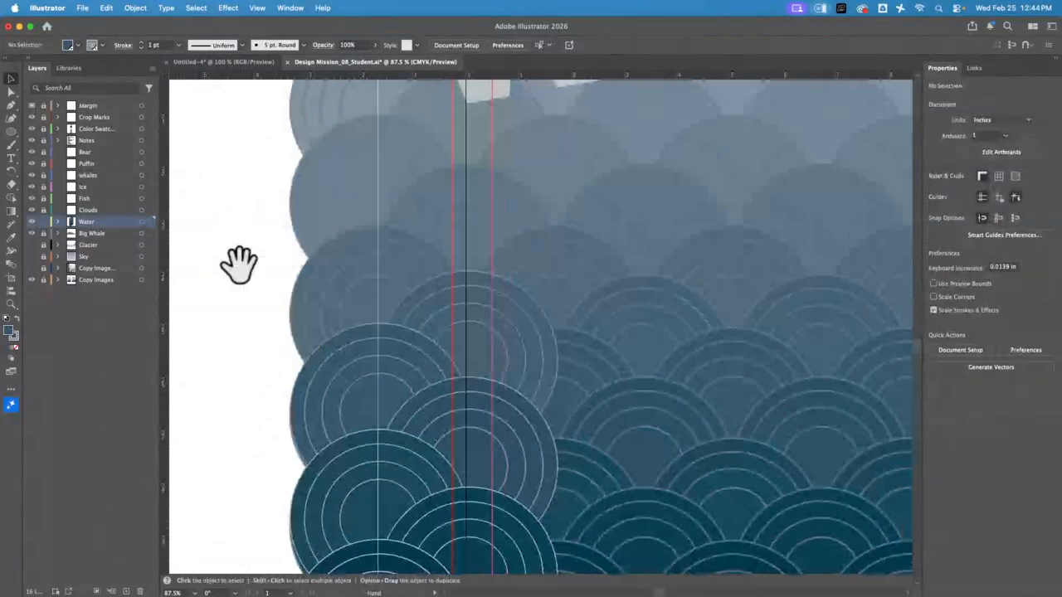
key(super+0)
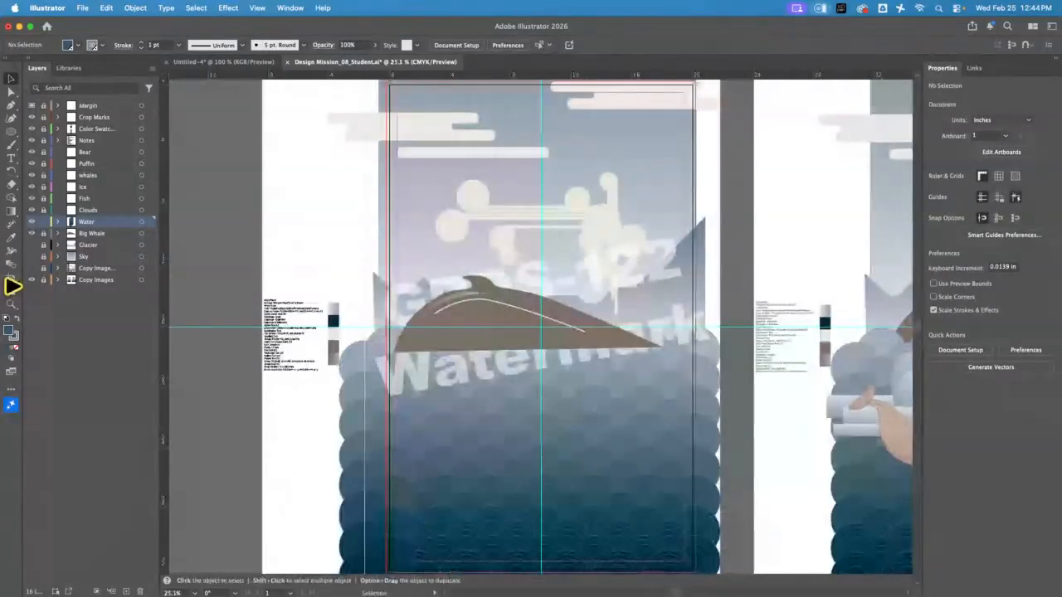
click(11, 286)
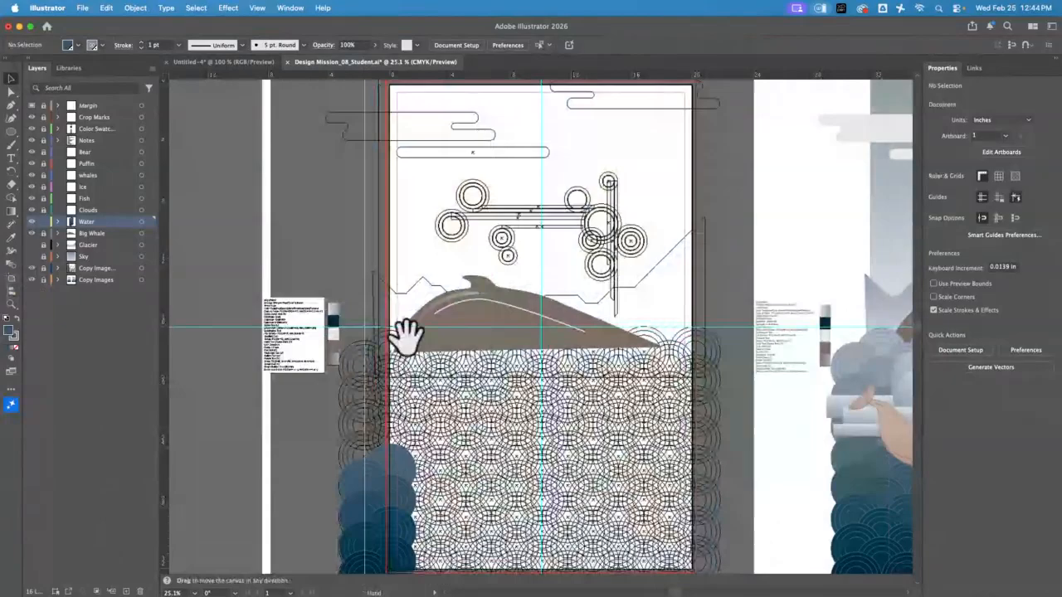
drag(408, 337, 378, 141)
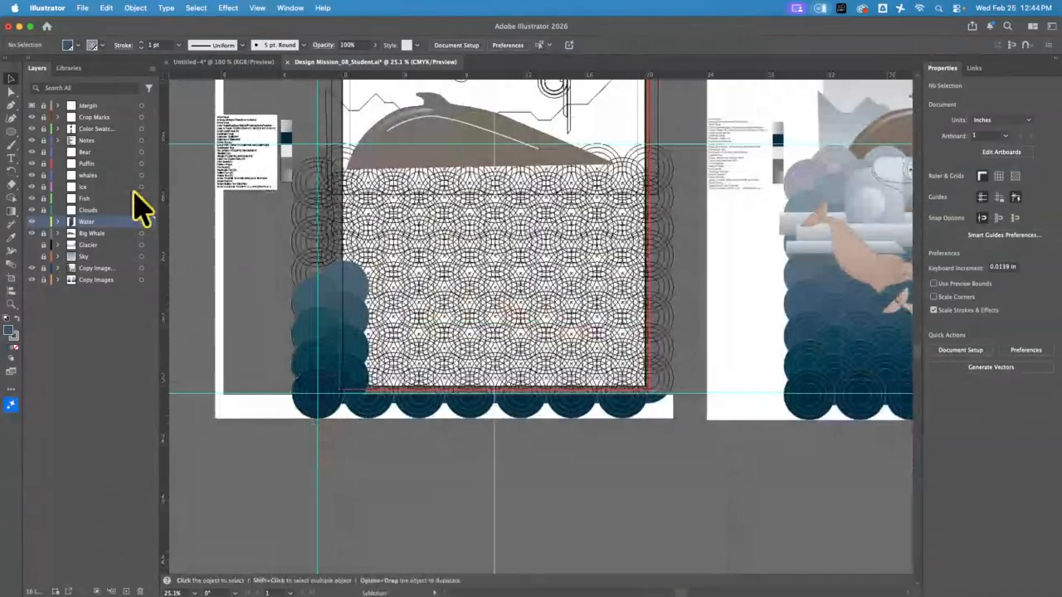
Step: Duplicate the two overlapping stacked circle columns about 3.2 in to the right of the originals
click(11, 131)
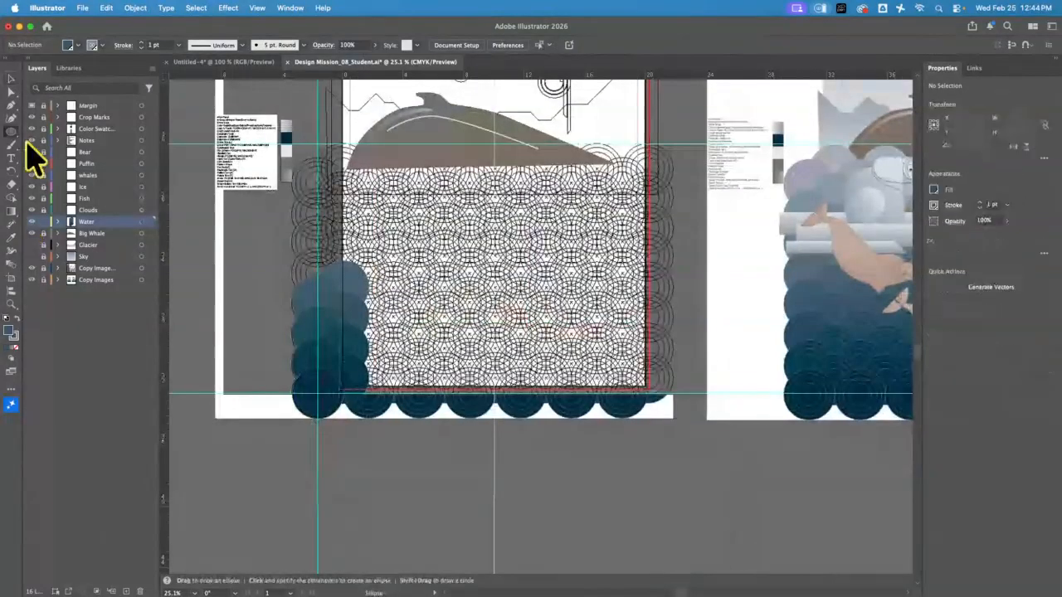
click(13, 78)
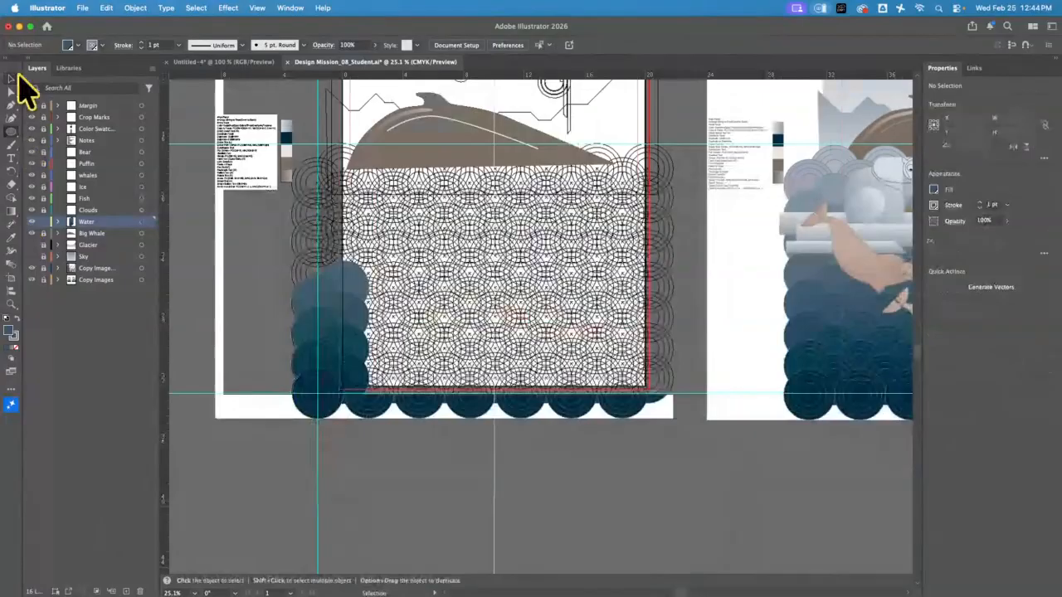
click(343, 316)
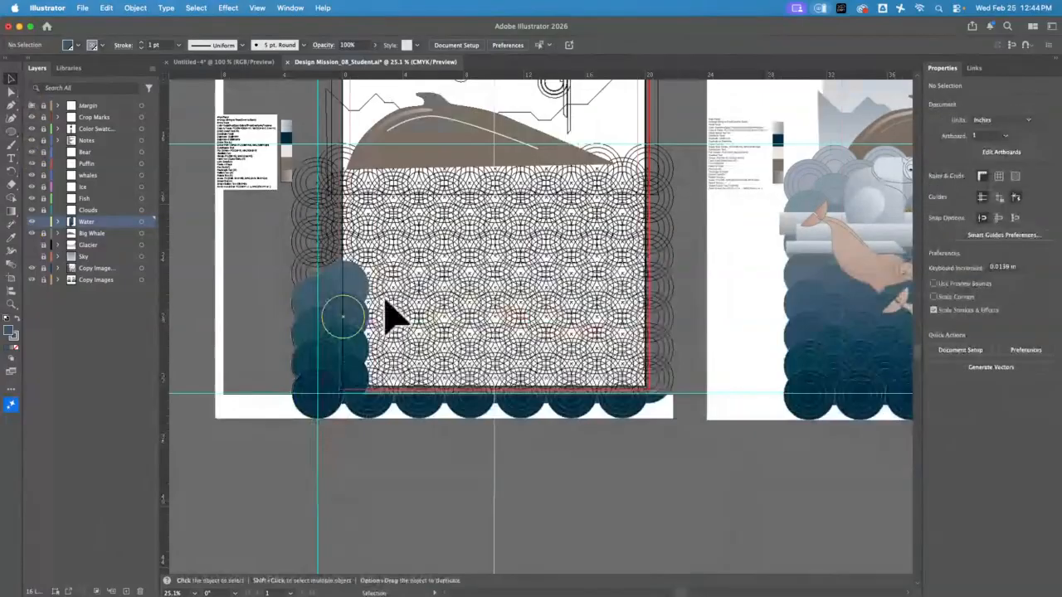
click(12, 305)
drag(344, 313, 465, 371)
click(13, 78)
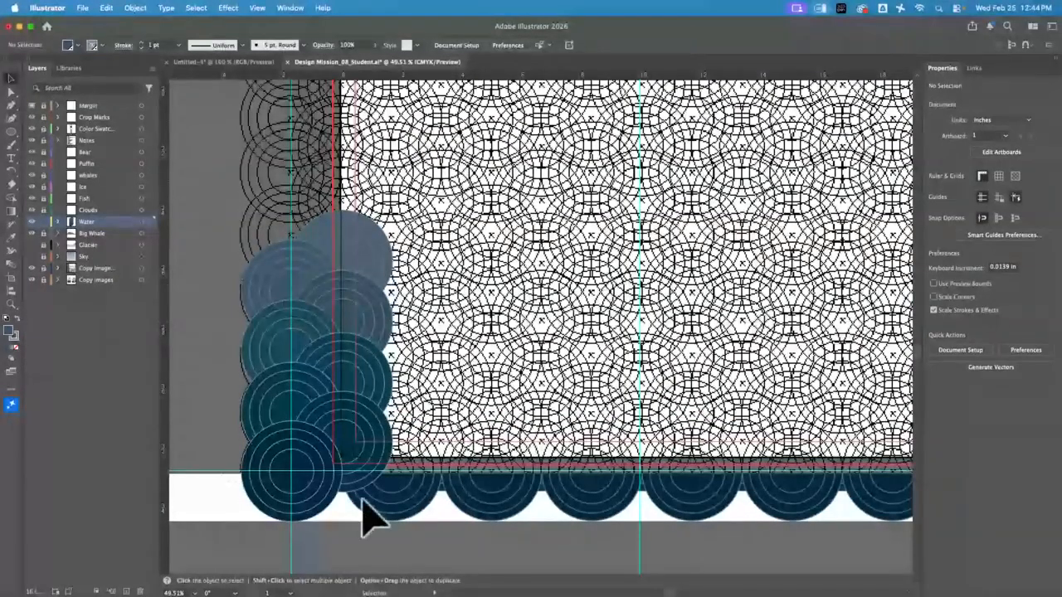
drag(345, 428, 426, 474)
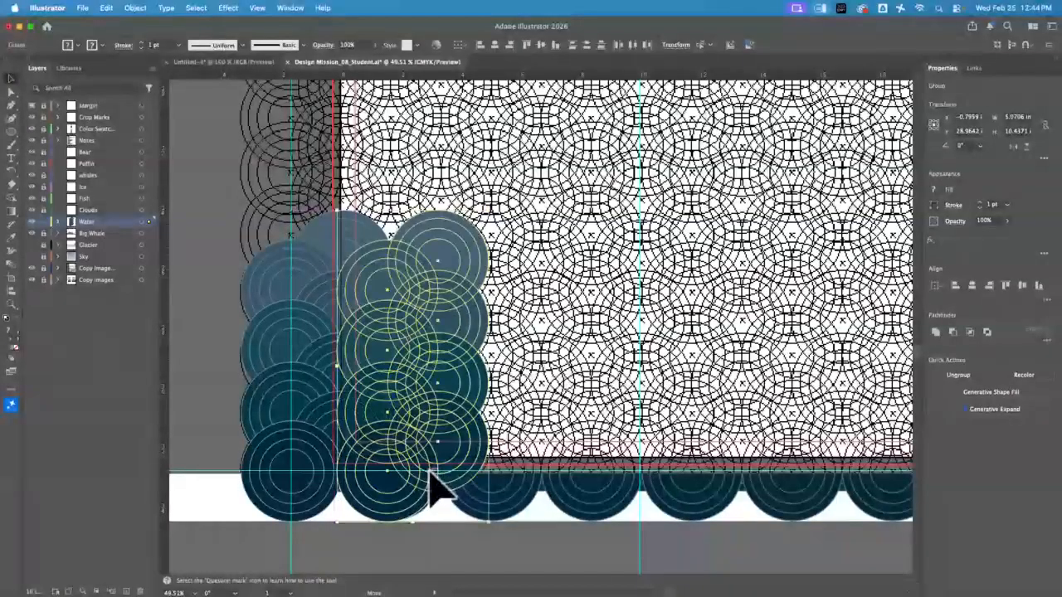
click(574, 396)
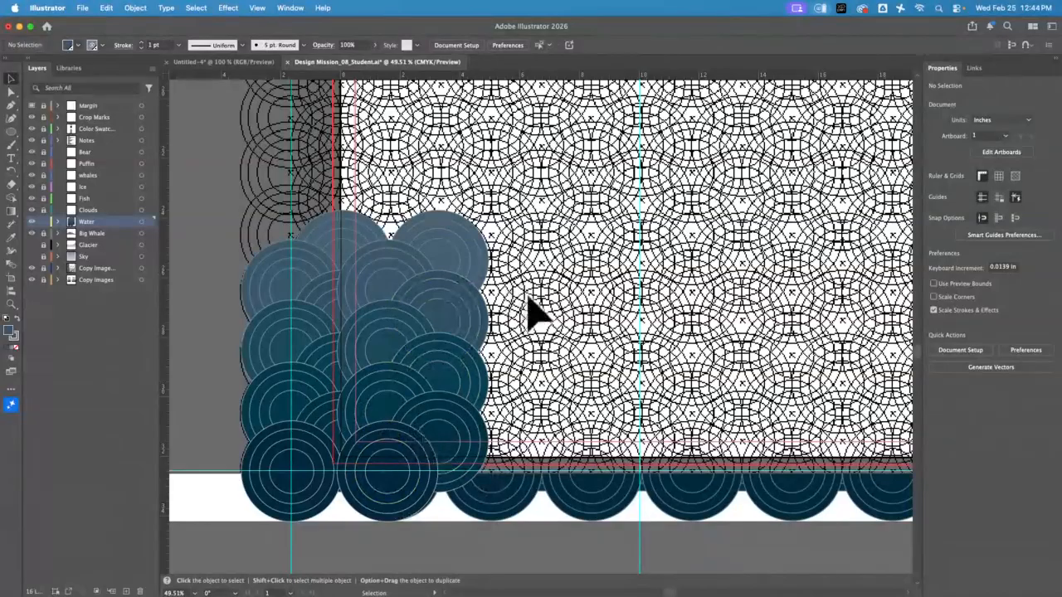
Step: Try sending the copied circle columns behind the original ones, and delete the copy
click(433, 477)
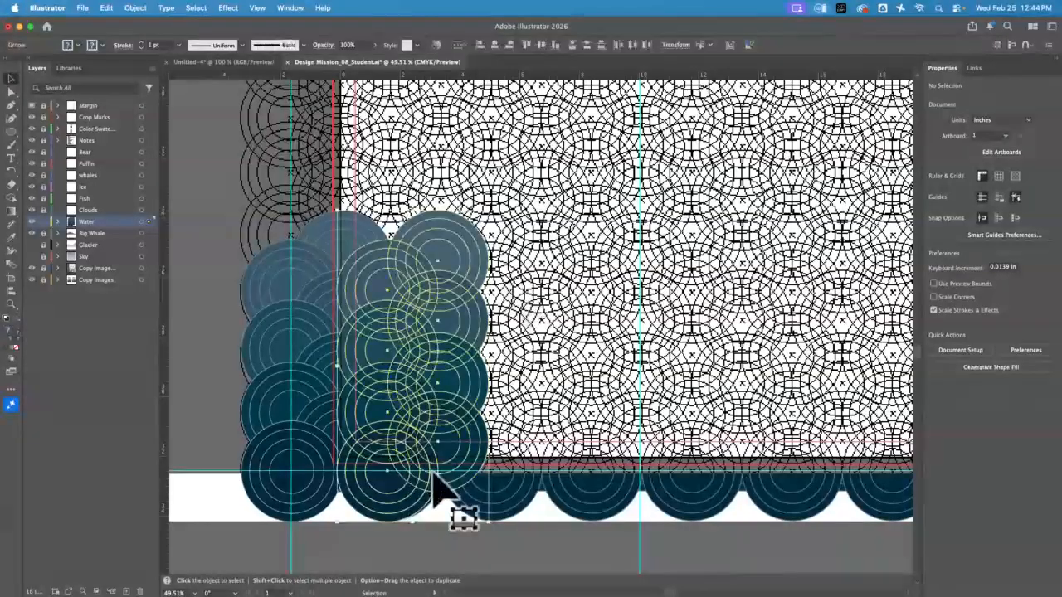
click(135, 8)
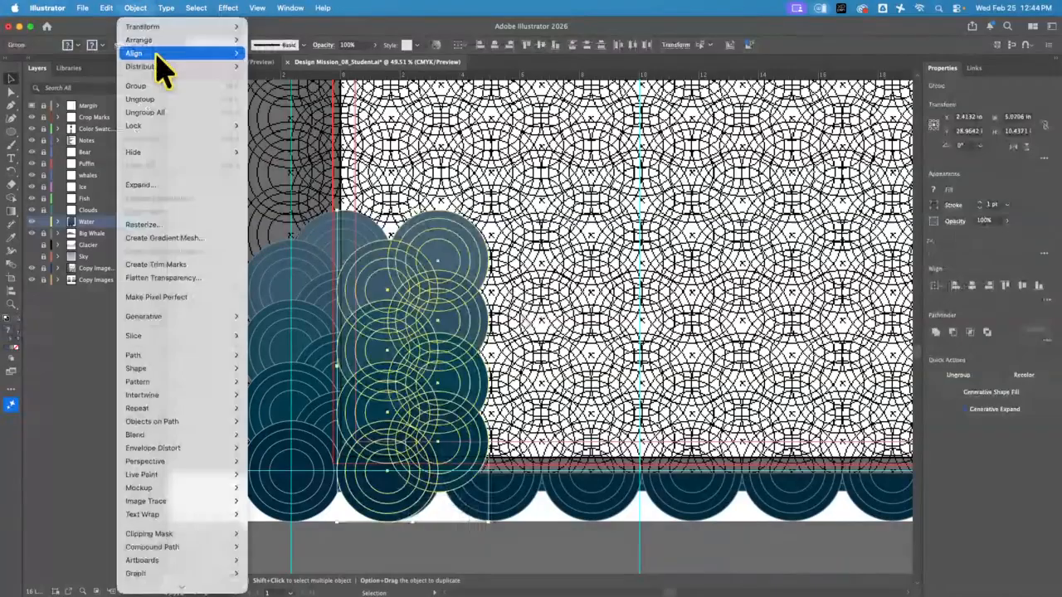
mouse_move(165, 39)
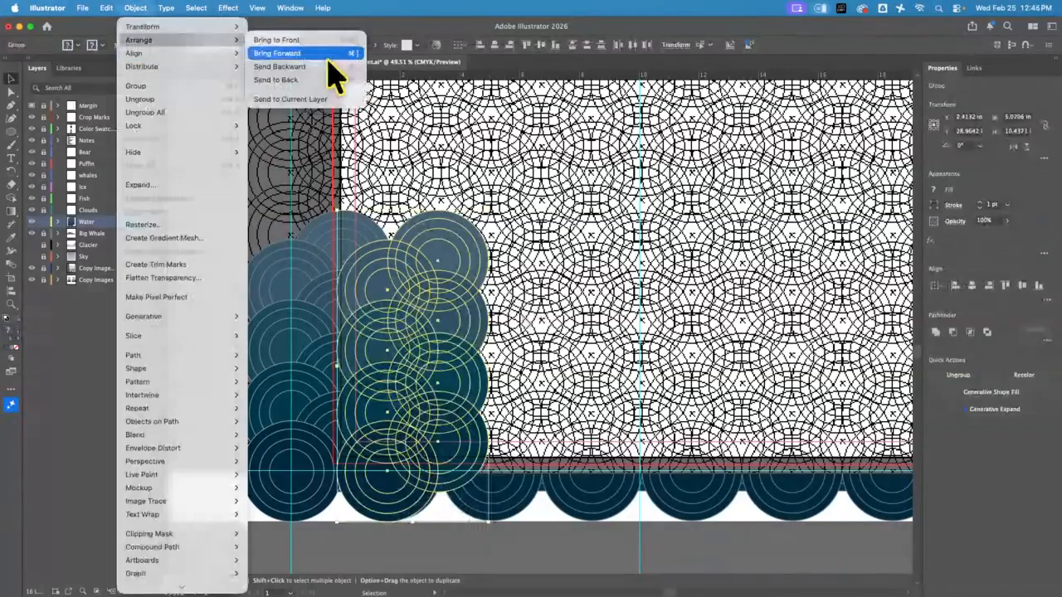
click(330, 55)
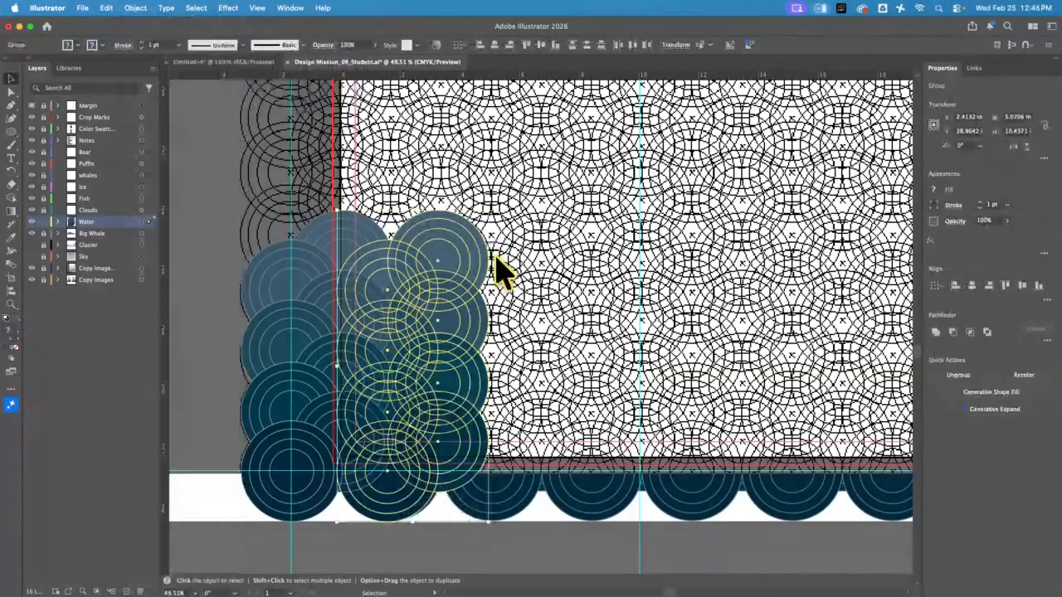
click(548, 320)
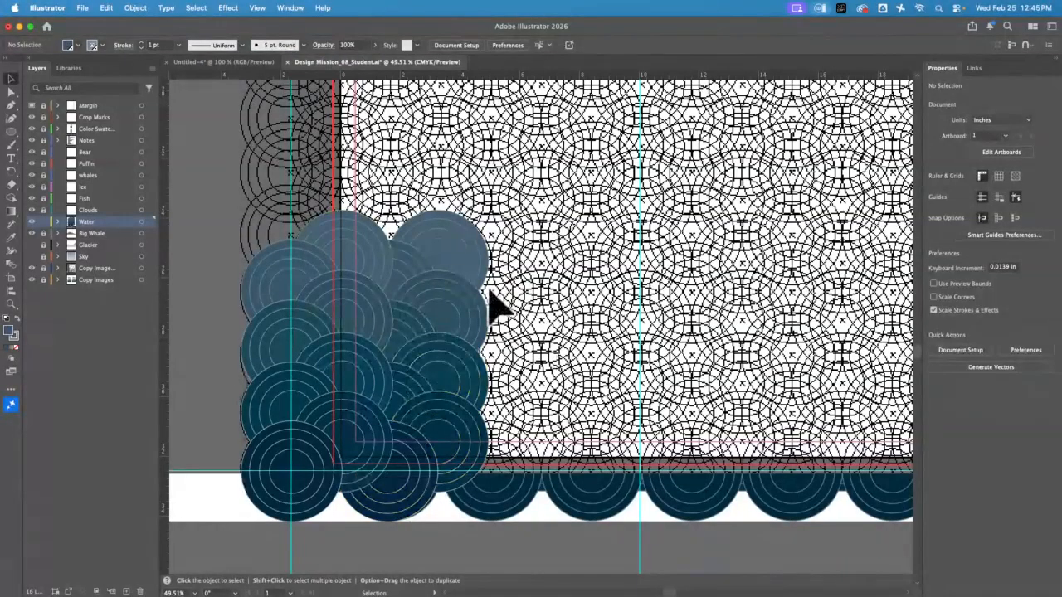
click(471, 413)
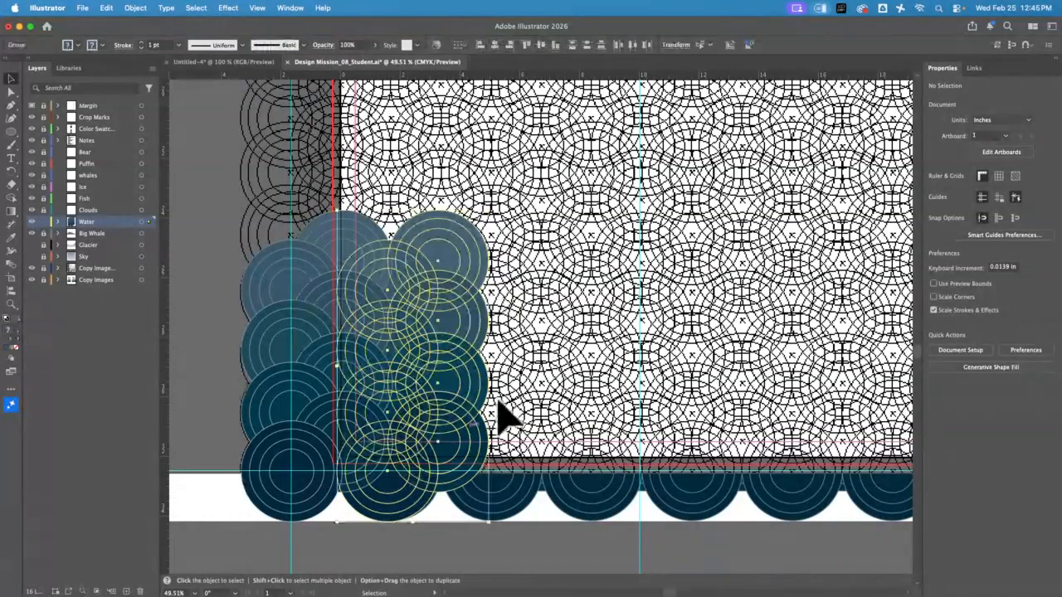
key(Delete)
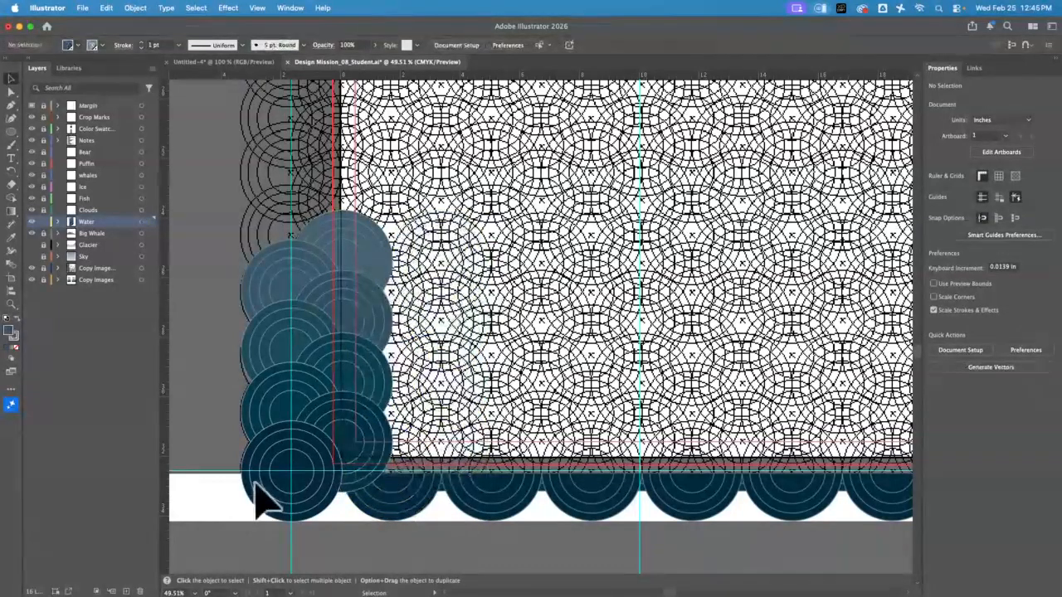
Step: Duplicate only the front column of four stacked circles about 3.4 in to the right, directly beside the original
click(268, 476)
drag(268, 475, 394, 490)
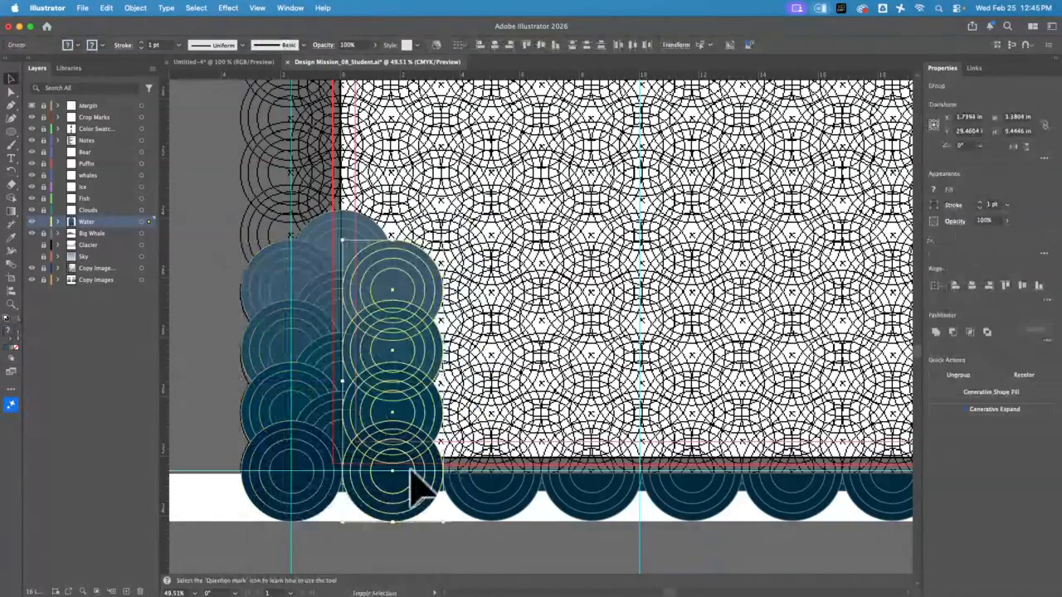
click(569, 367)
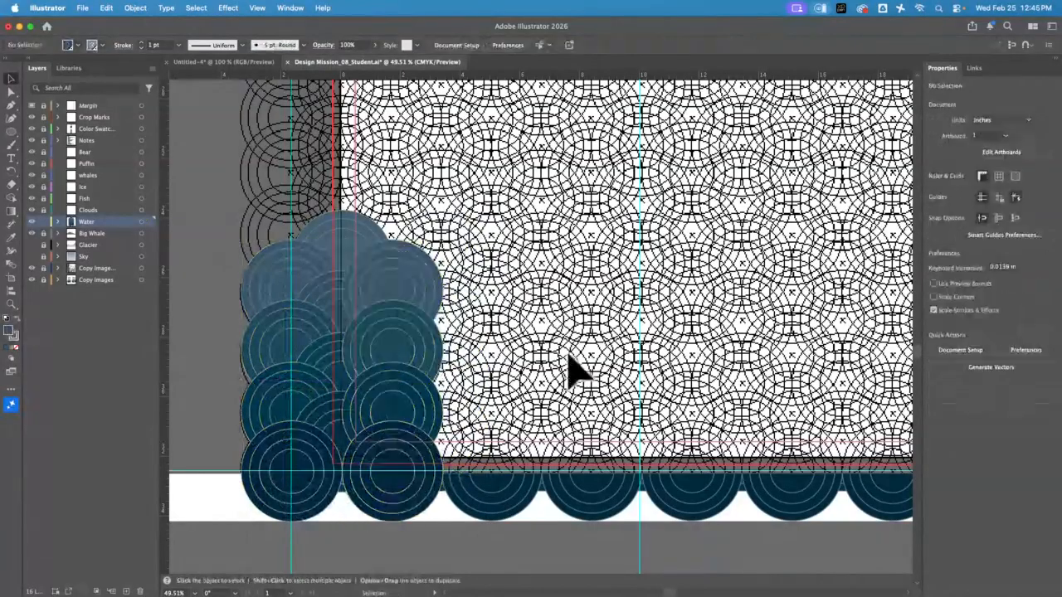
Step: Try sending the duplicated four-circle column backward in the stacking order, and delete the duplicate
click(365, 247)
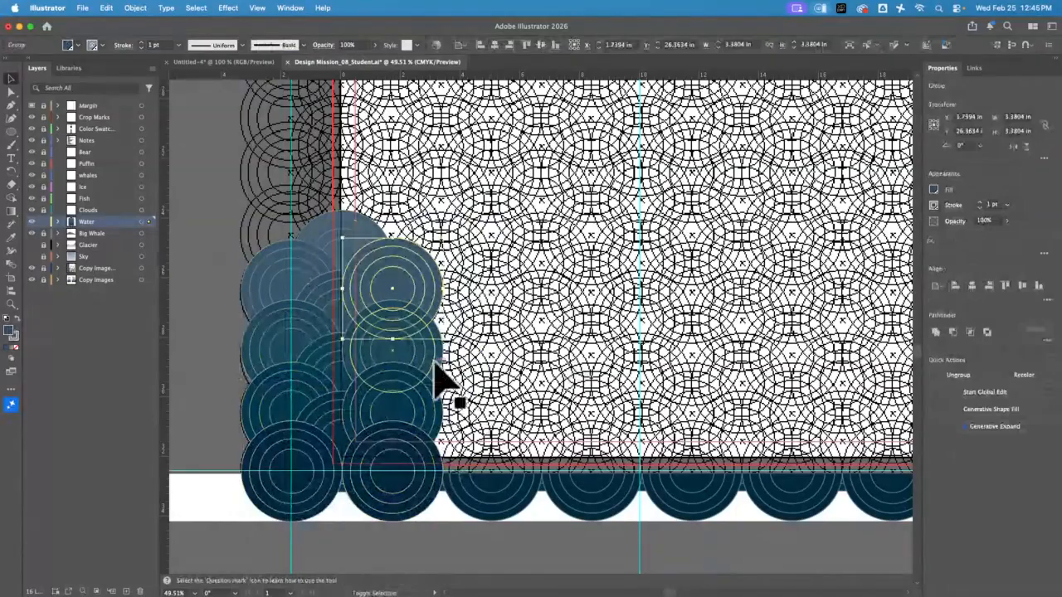
shift+click(407, 484)
shift+click(407, 484)
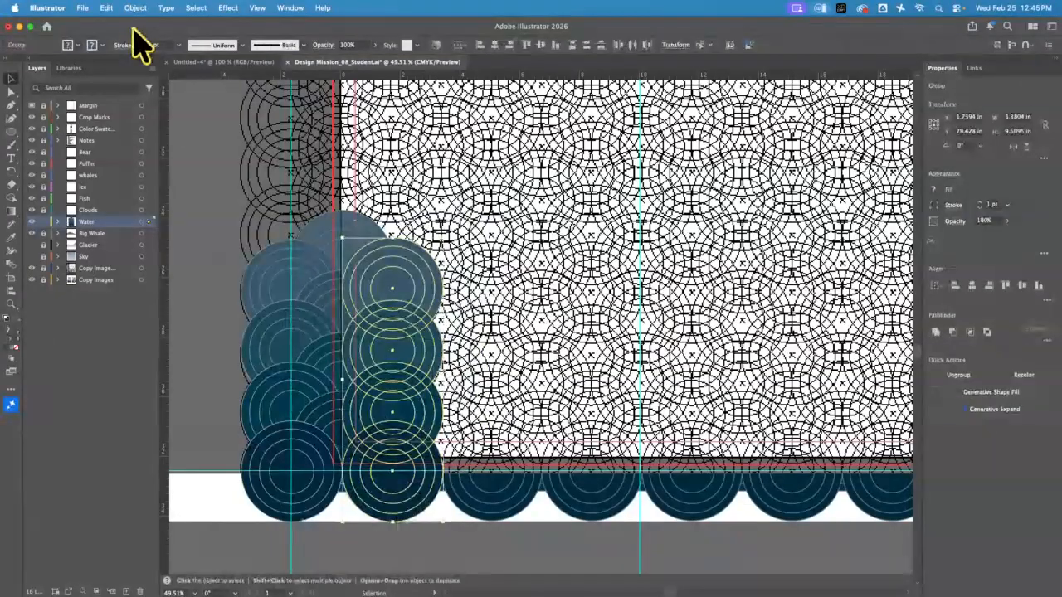
click(135, 8)
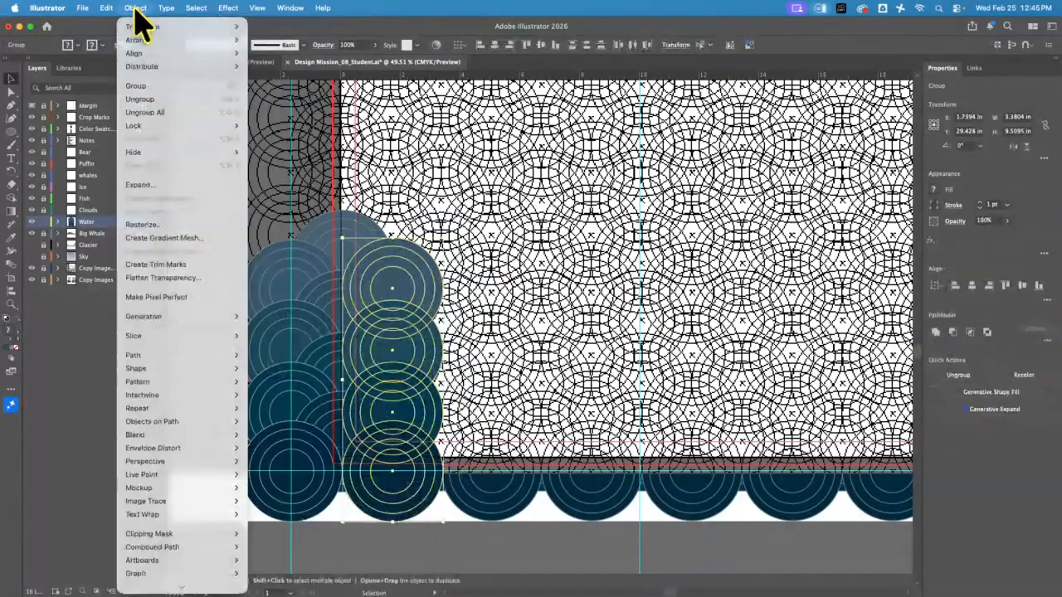
mouse_move(166, 42)
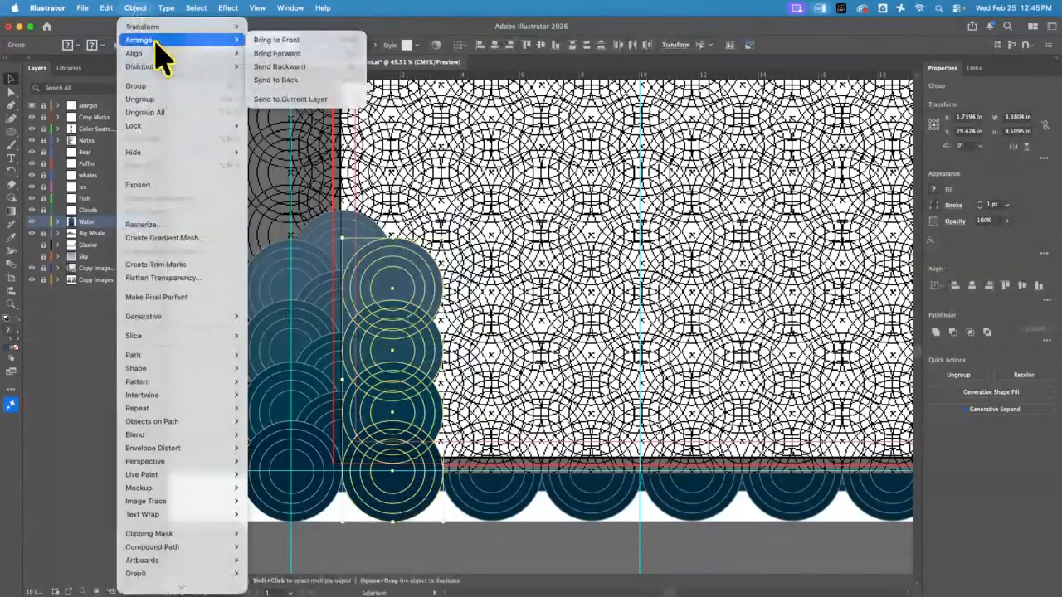
click(318, 67)
click(511, 347)
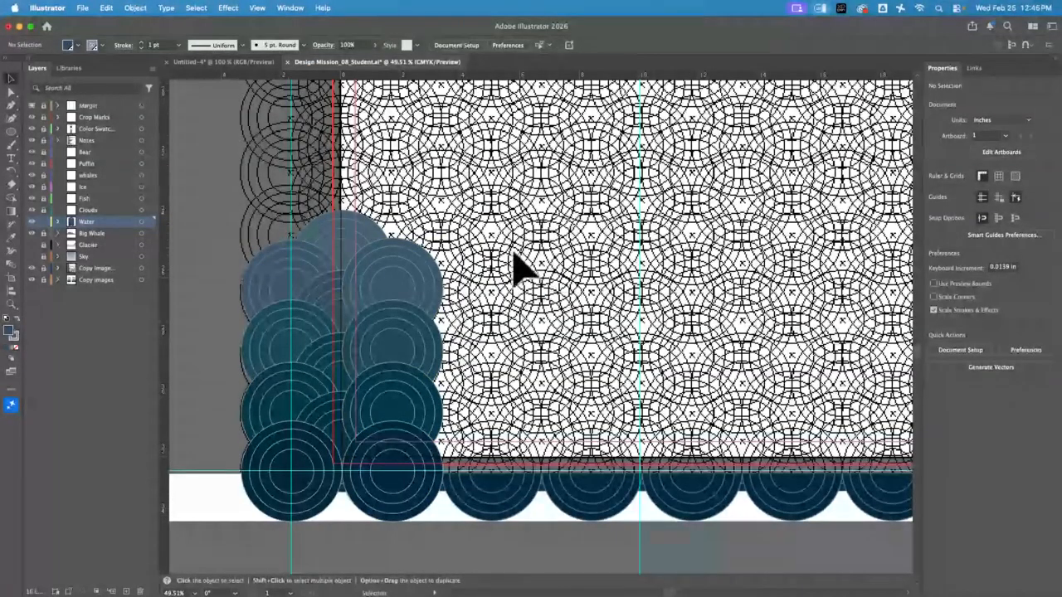
click(417, 485)
key(BackSpace)
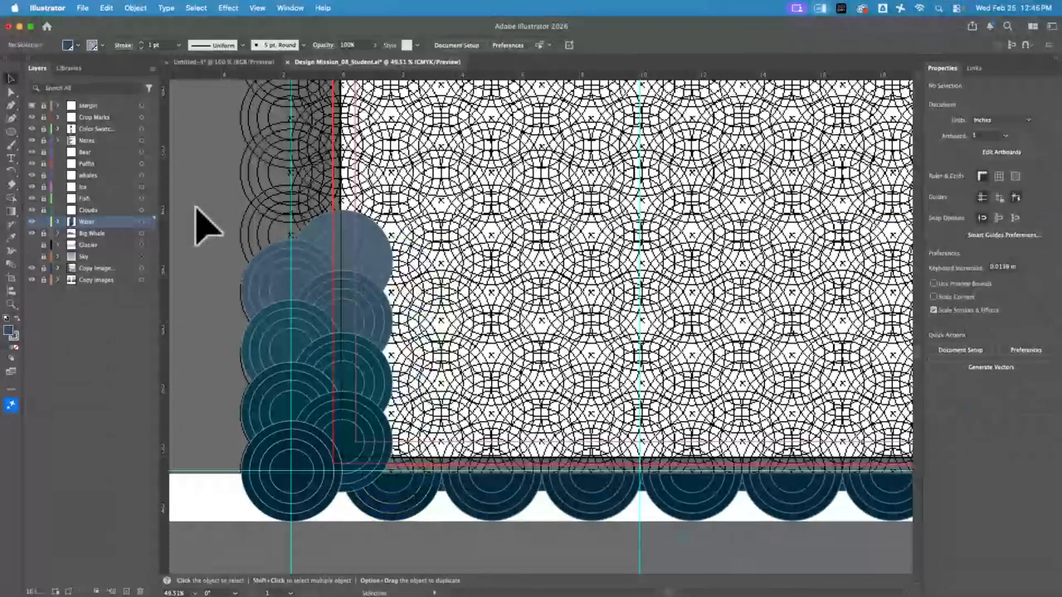
Step: Group the four stacked circles of the outermost left column on the Water layer
key(super+0)
drag(493, 448, 421, 302)
key(z)
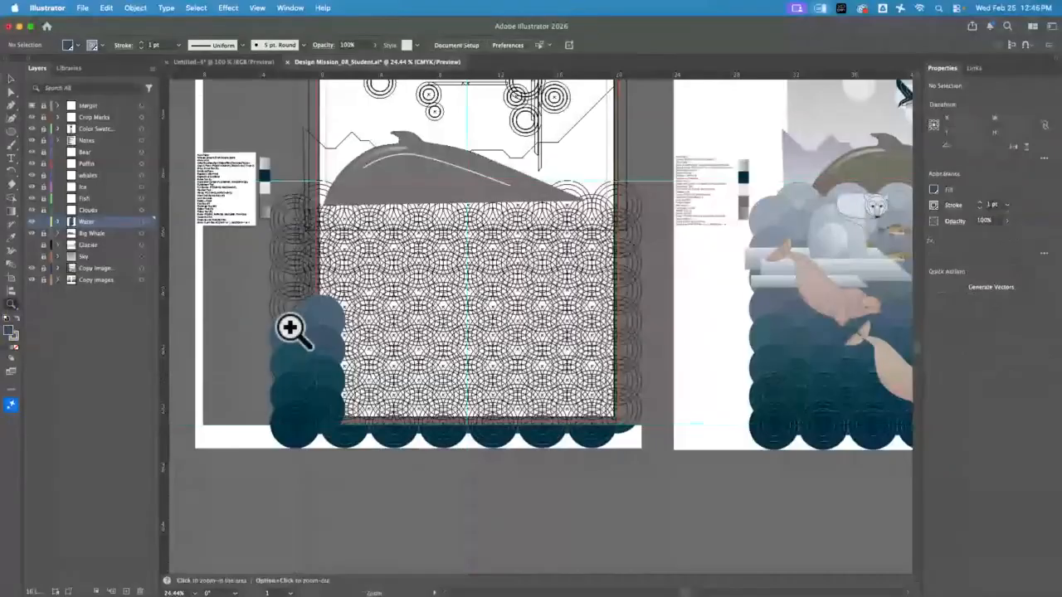
drag(290, 329, 384, 400)
key(v)
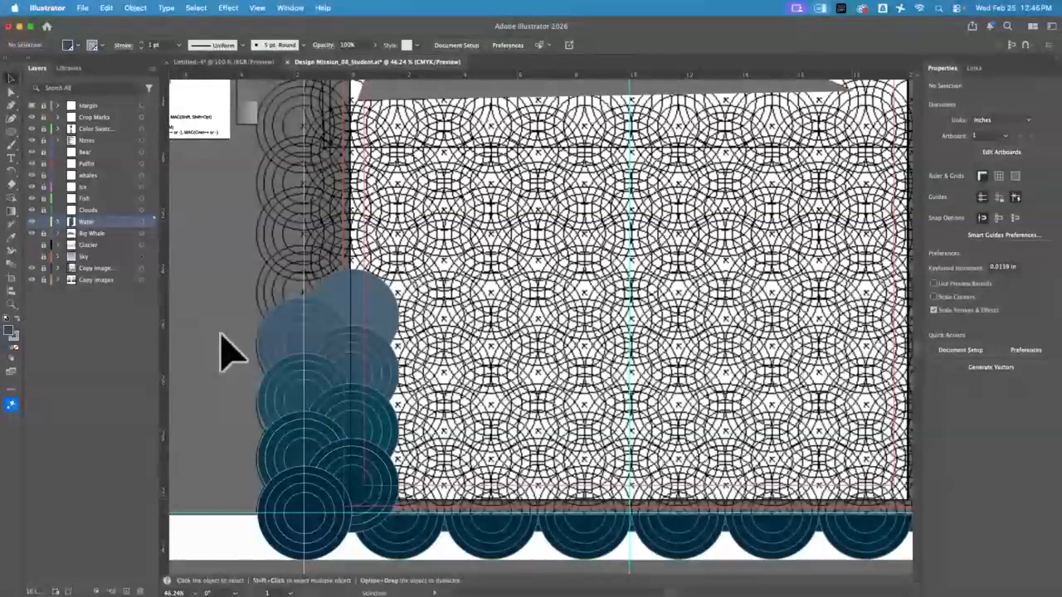
click(271, 503)
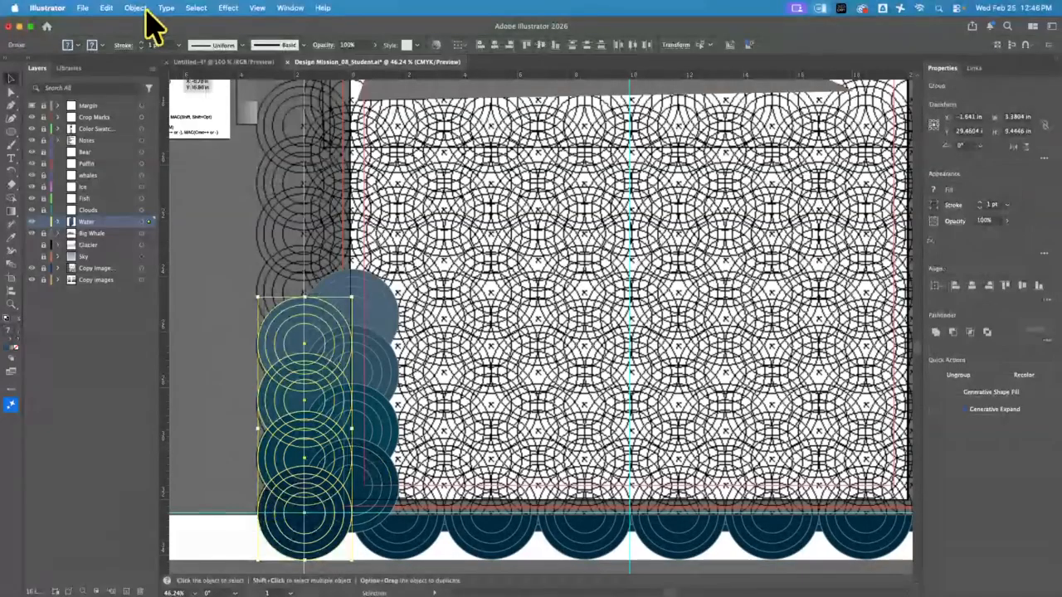
click(146, 10)
click(154, 90)
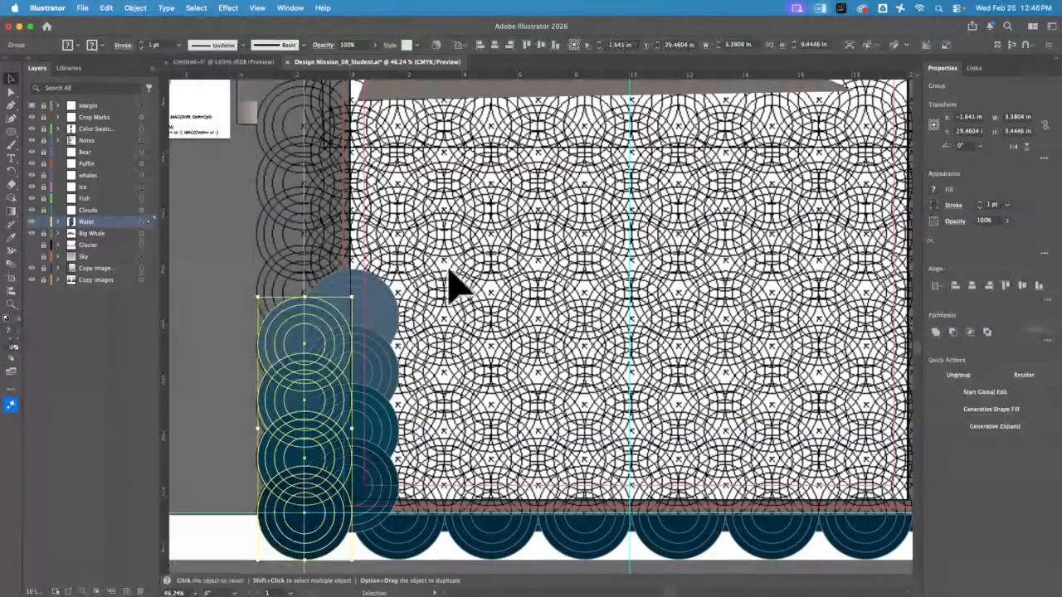
click(444, 253)
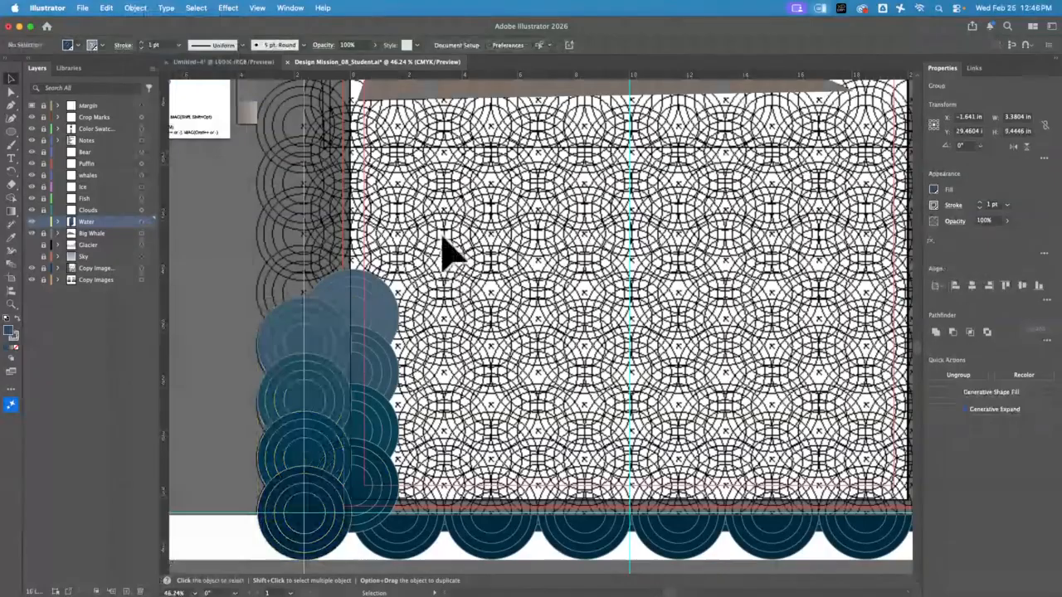
Step: Group the four stacked circles of the offset second column behind the first one
click(390, 526)
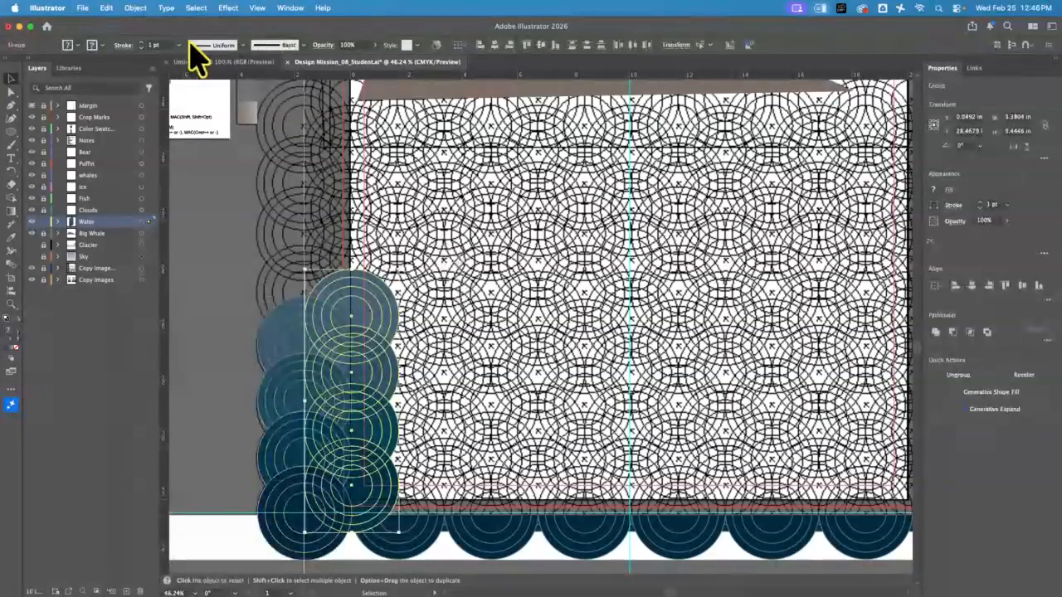
click(135, 7)
click(176, 86)
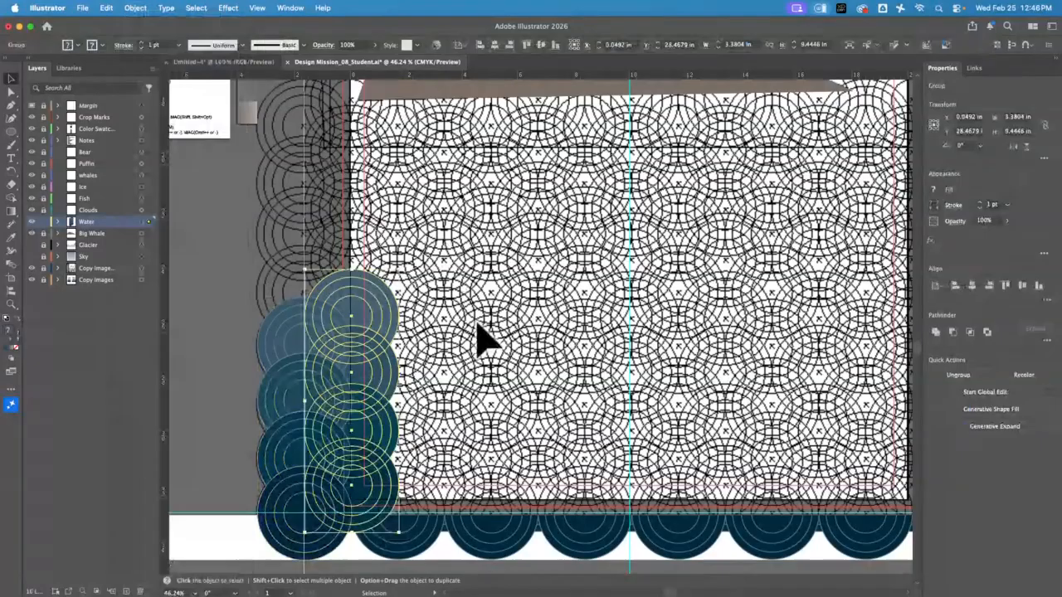
click(166, 396)
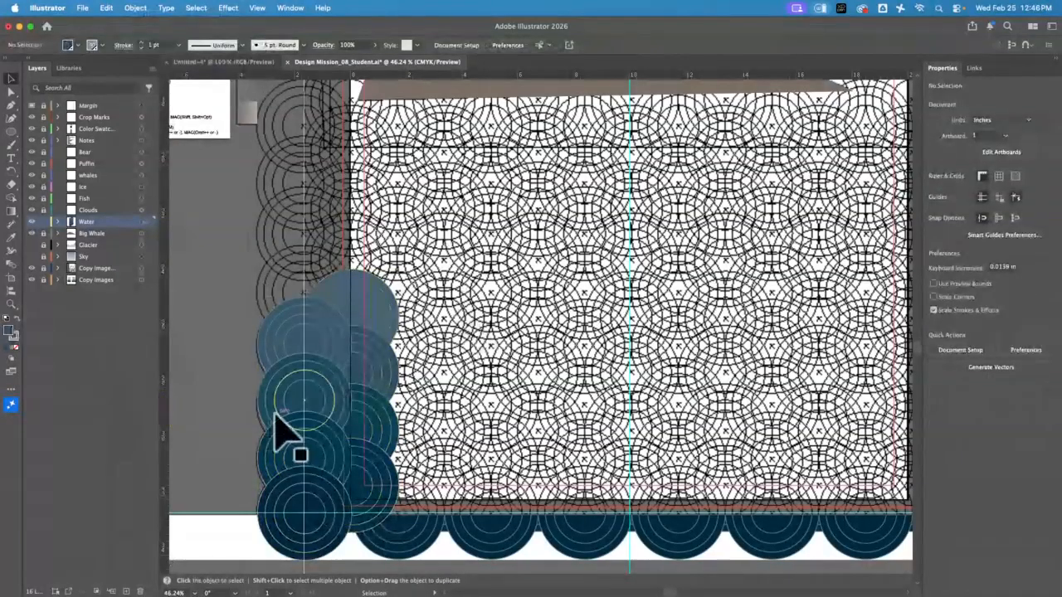
Step: Compare the stacked circles with the reference wave colours by hiding the black-outline copy image layer and showing it again
key(space)
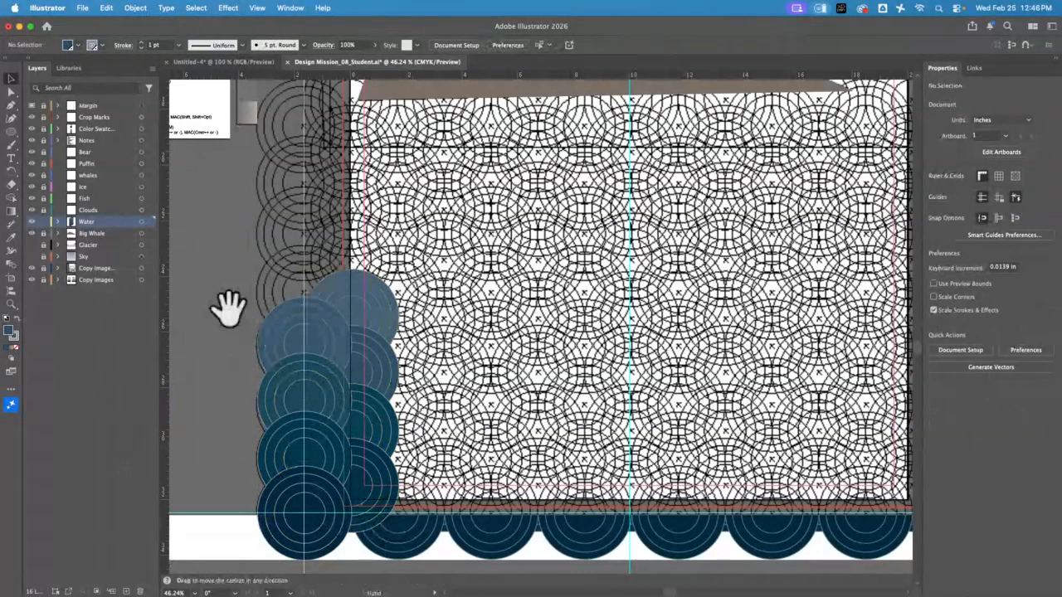
drag(229, 308, 243, 291)
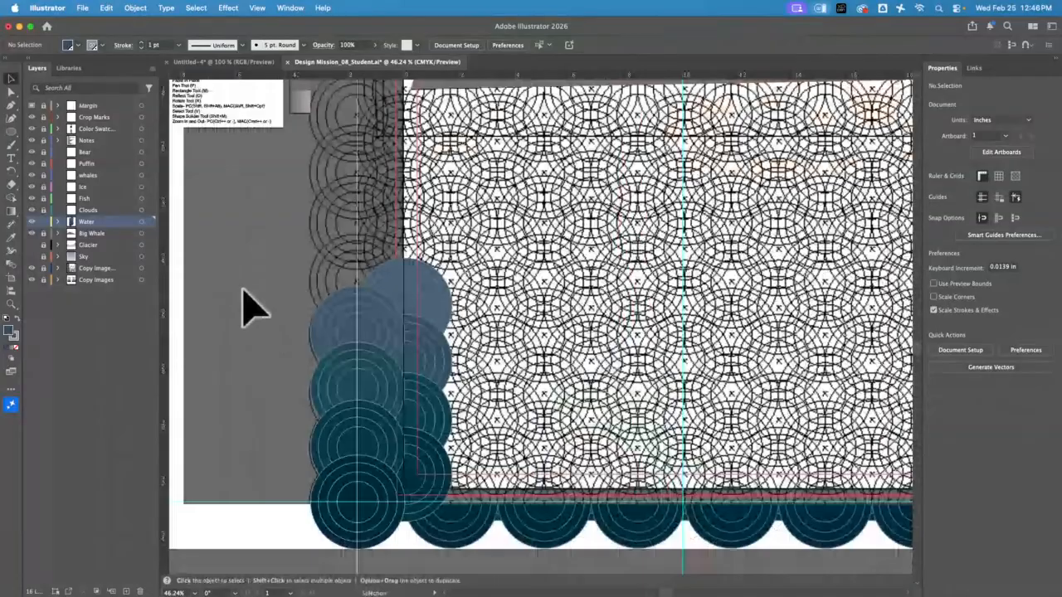
click(32, 268)
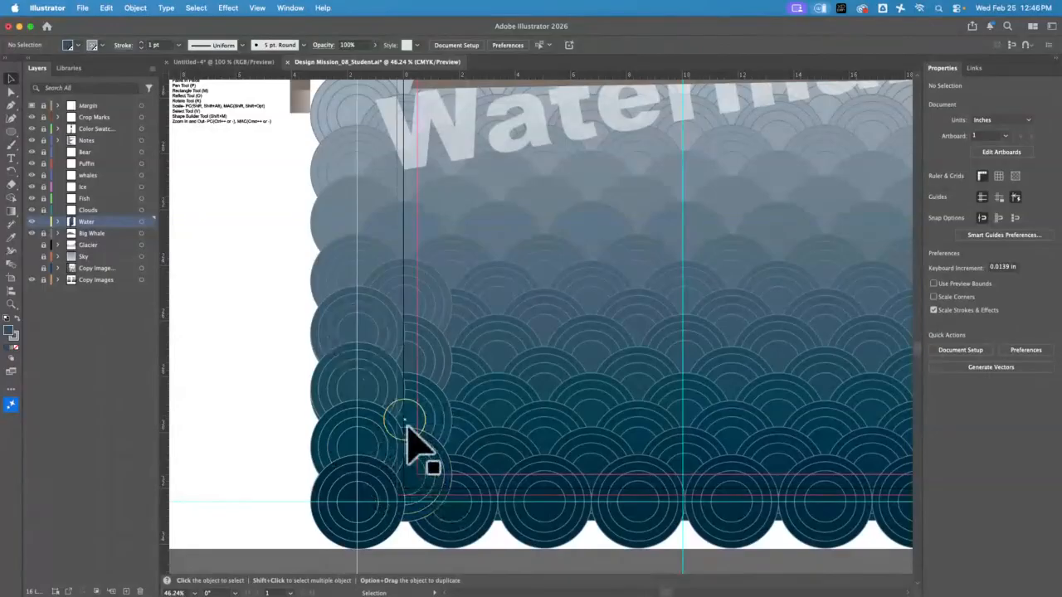
key(super+y)
key(v)
click(467, 438)
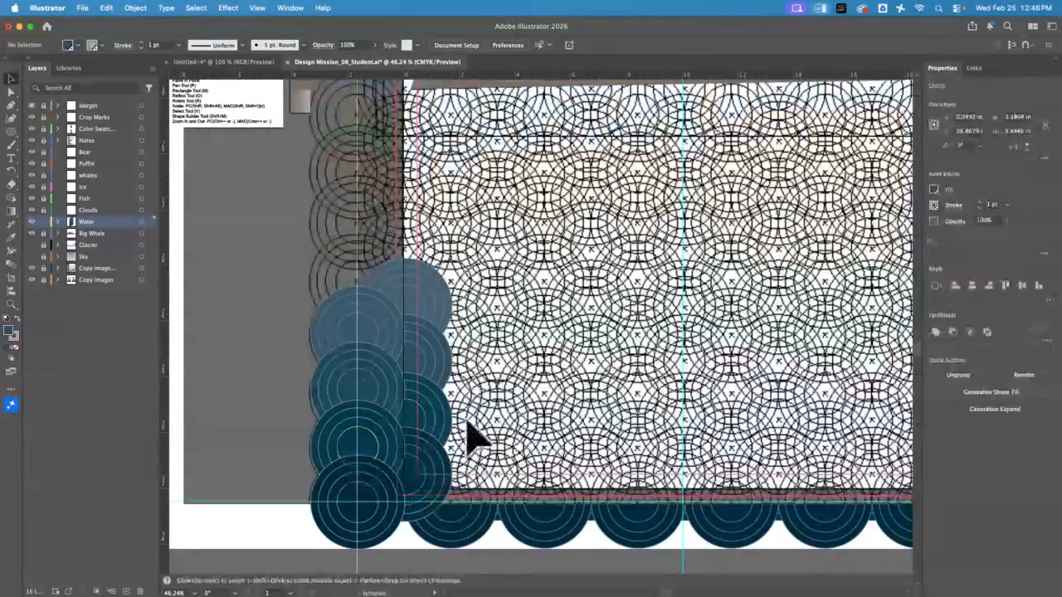
Step: Ungroup the outermost left column of stacked circles
click(343, 432)
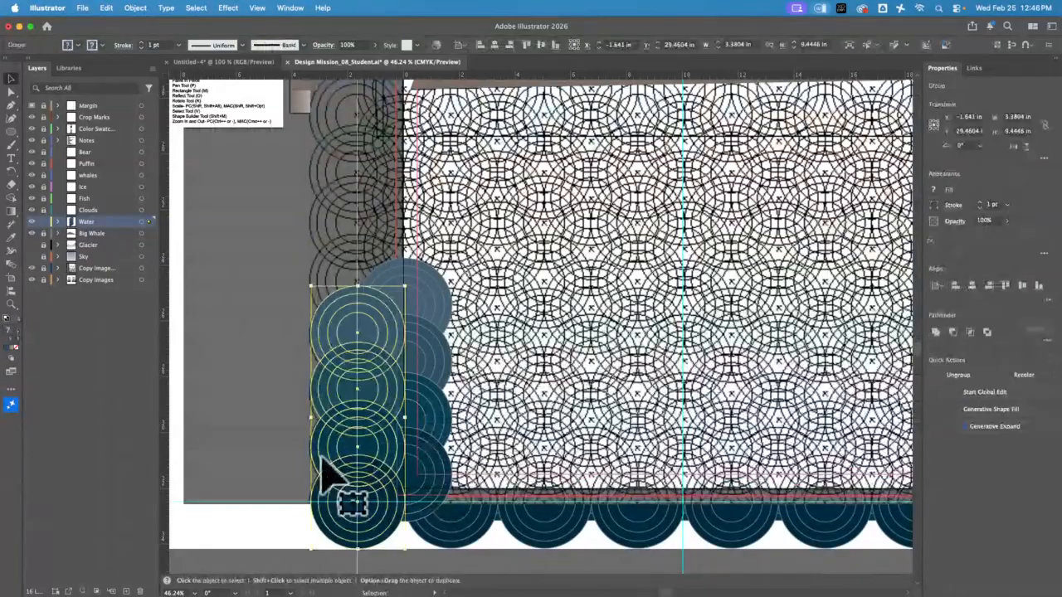
click(137, 8)
click(170, 100)
click(477, 446)
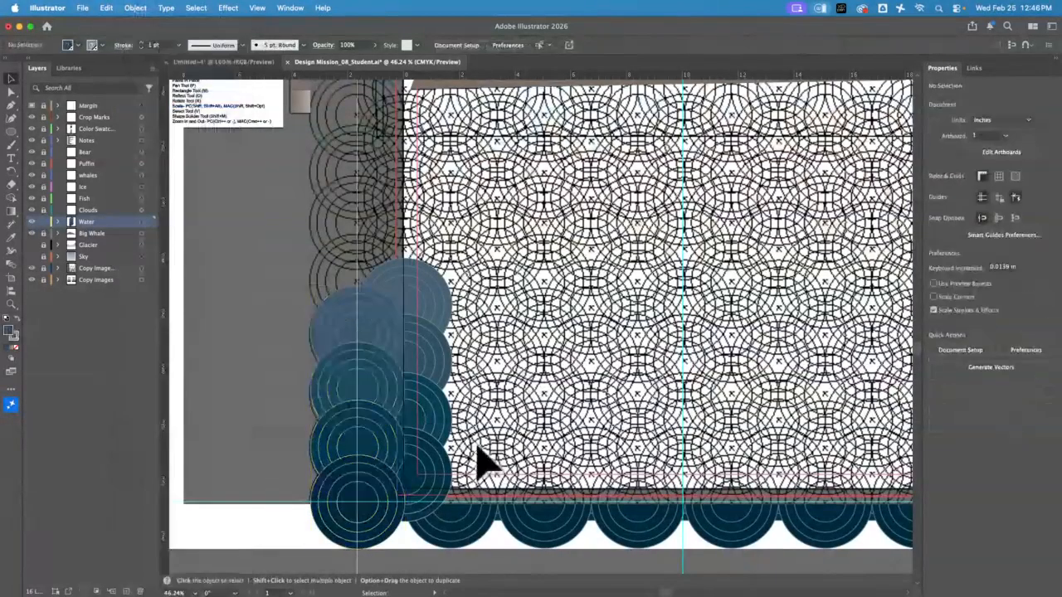
Step: Group the four stacked circles of the outermost left column into one object again
click(372, 445)
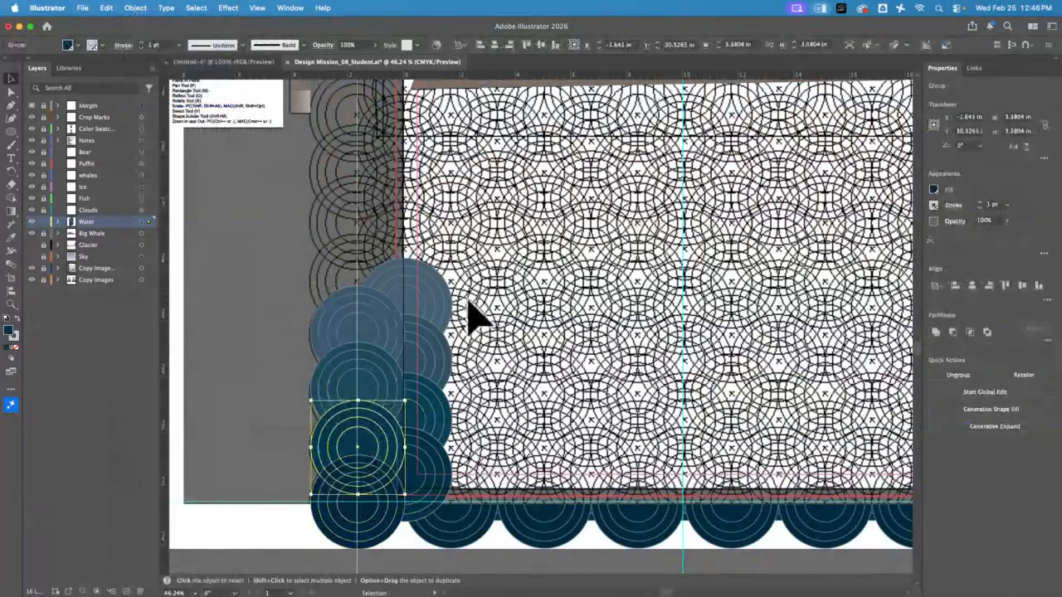
drag(475, 315, 370, 506)
drag(303, 321, 336, 498)
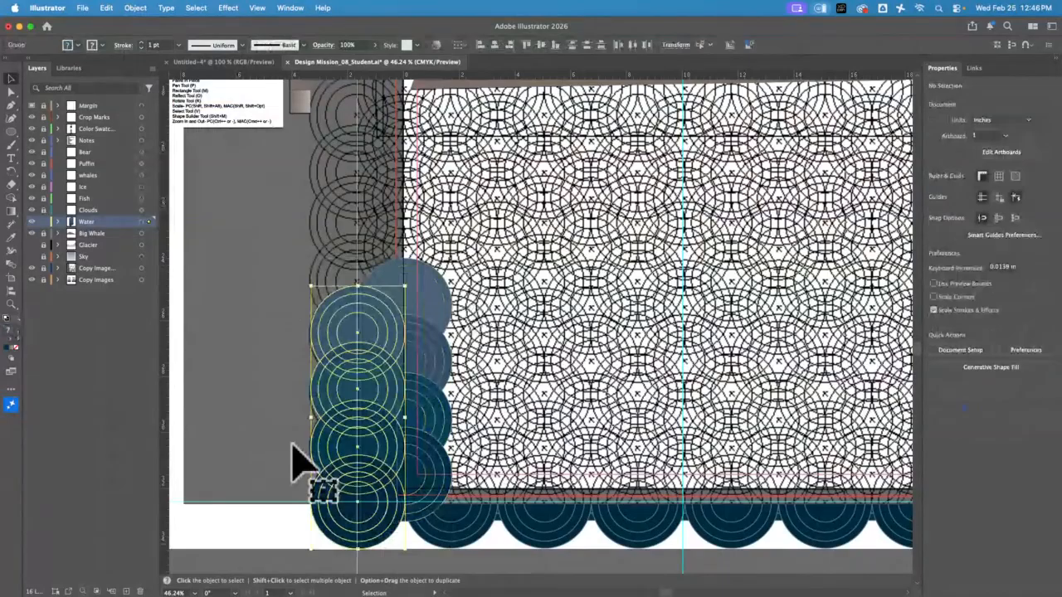
click(135, 8)
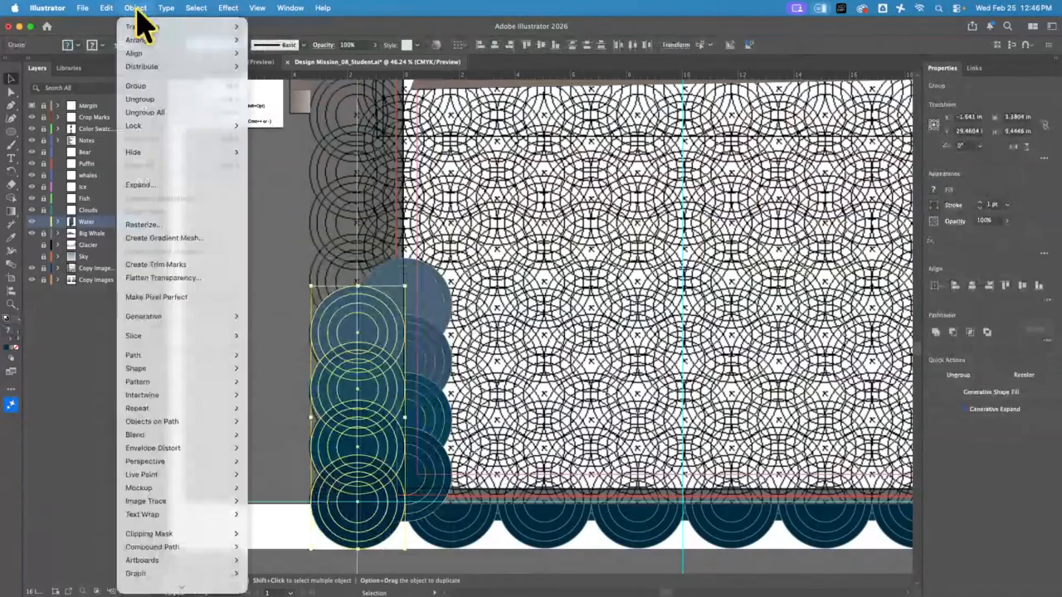
click(170, 100)
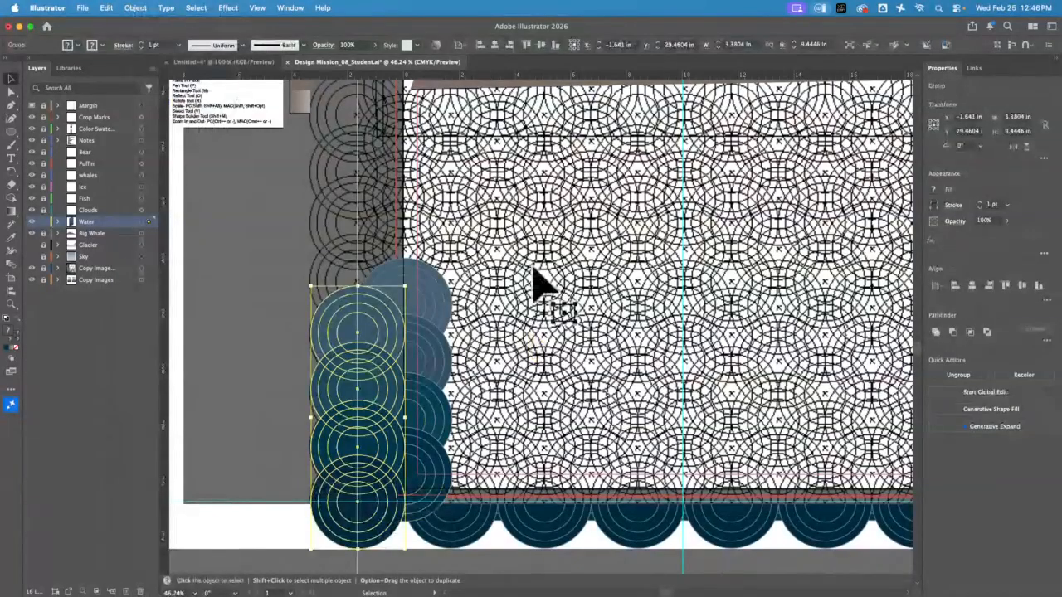
Step: Group the four stacked circles of the offset second column behind the outermost column
click(533, 267)
click(432, 482)
click(437, 498)
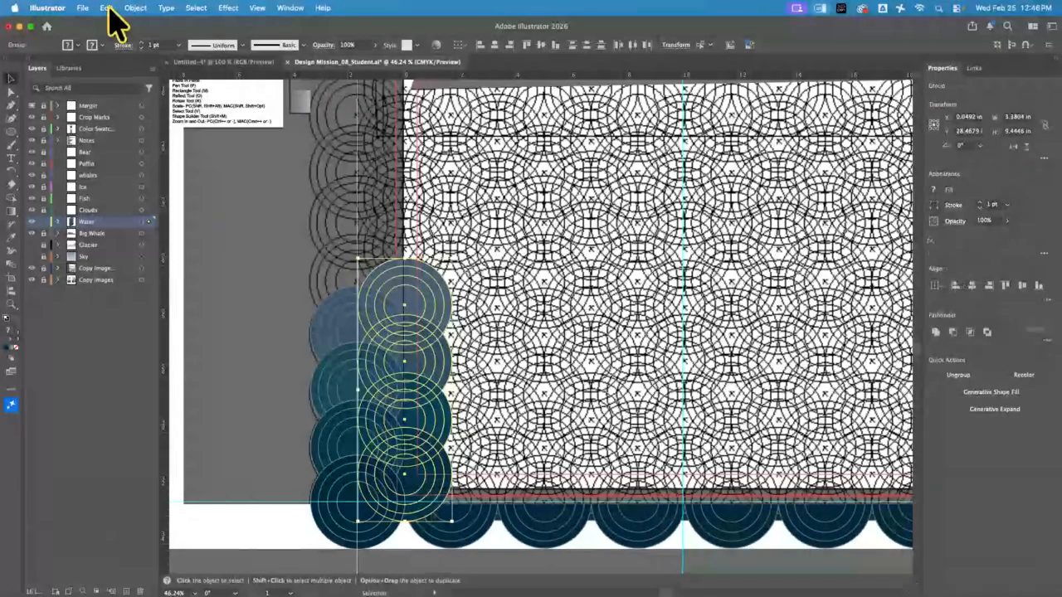
click(135, 9)
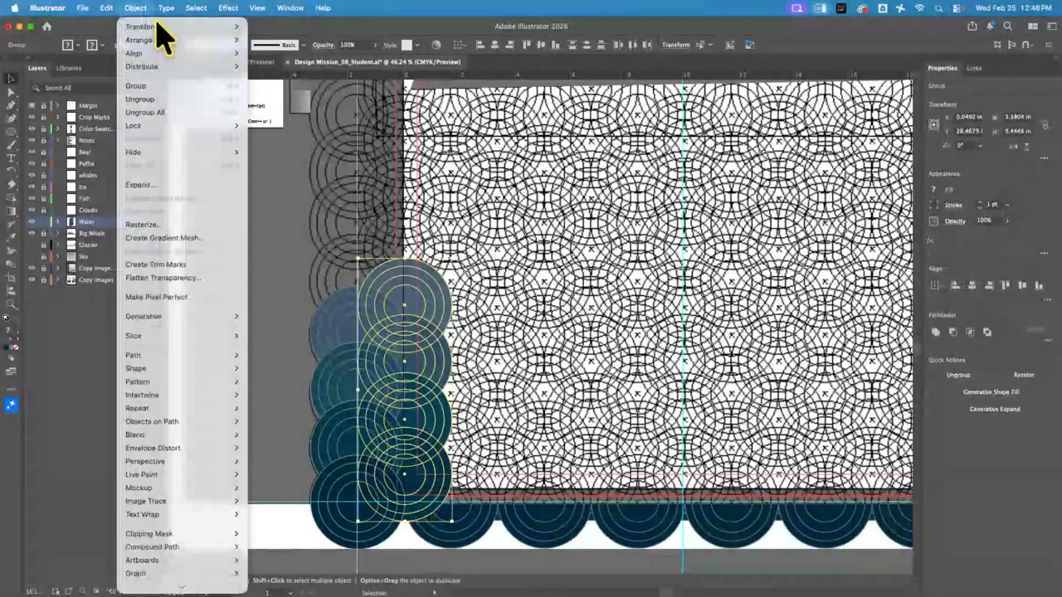
click(178, 88)
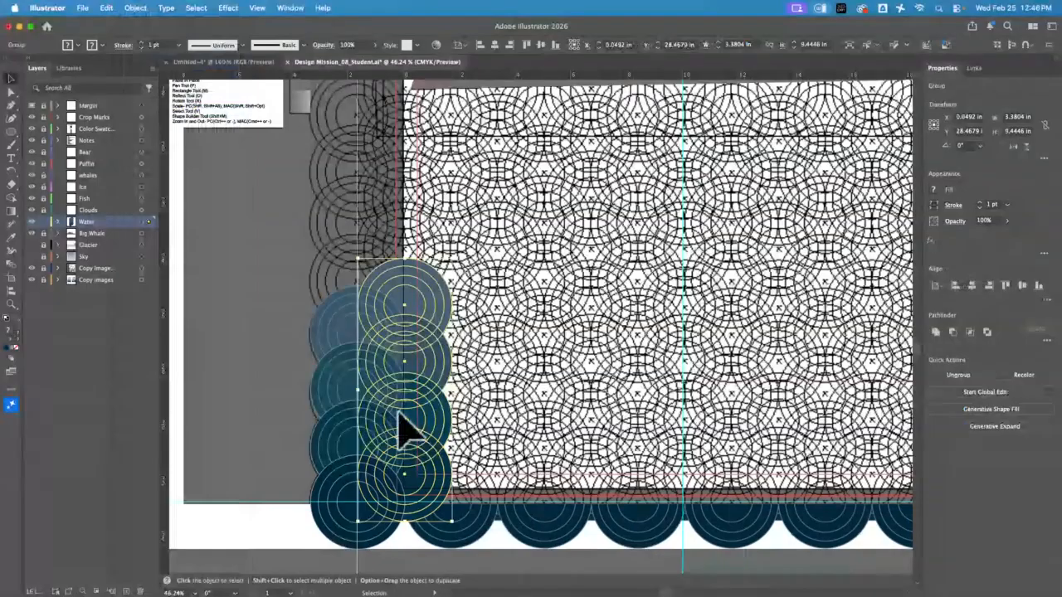
click(514, 307)
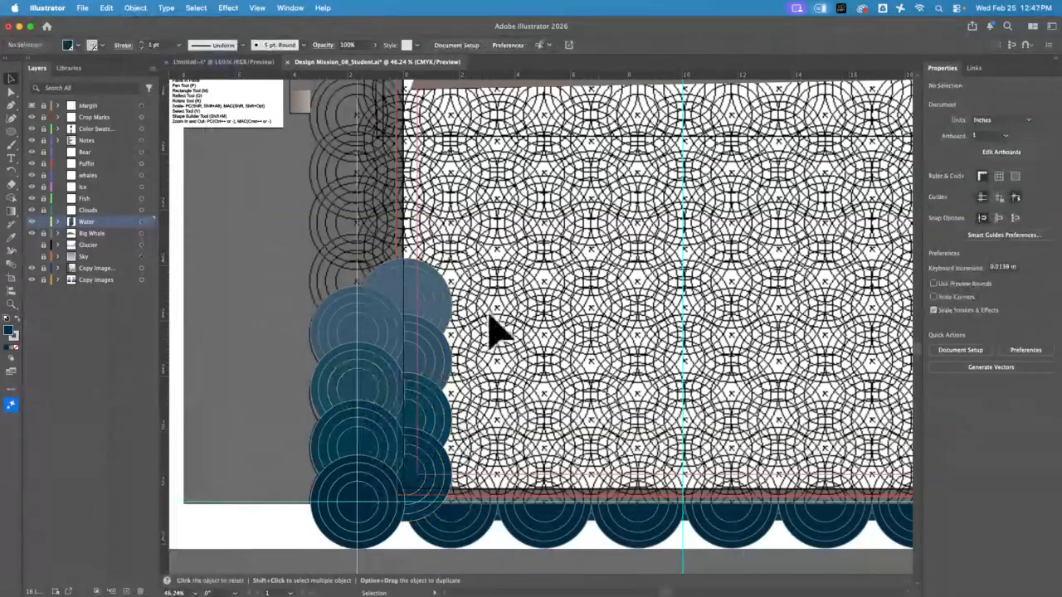
Step: Duplicate both grouped columns one circle width to the right and send the copied pair to the back
click(375, 504)
drag(375, 503, 467, 518)
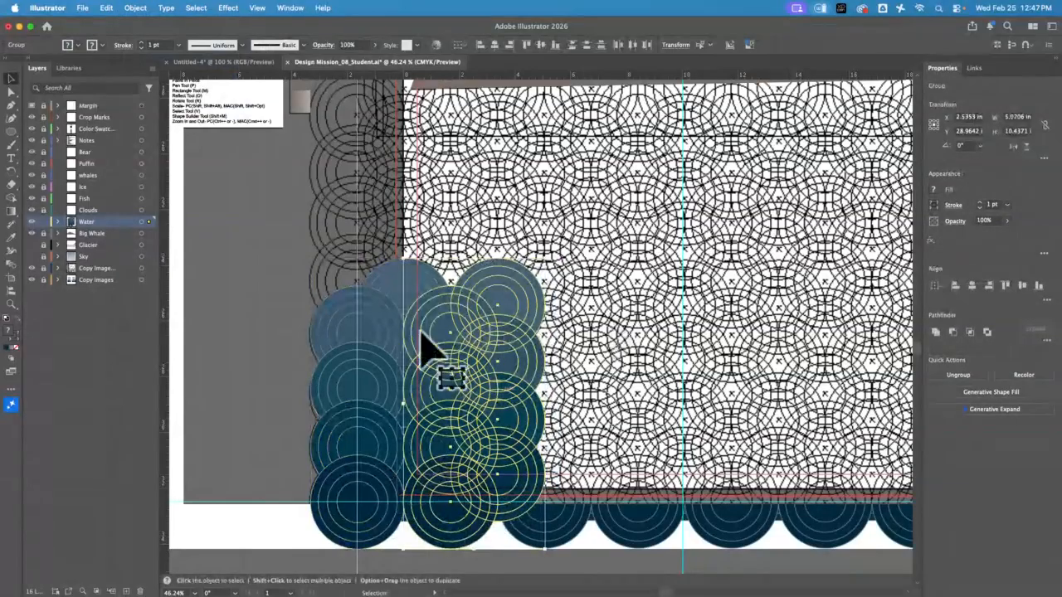
click(136, 8)
mouse_move(177, 39)
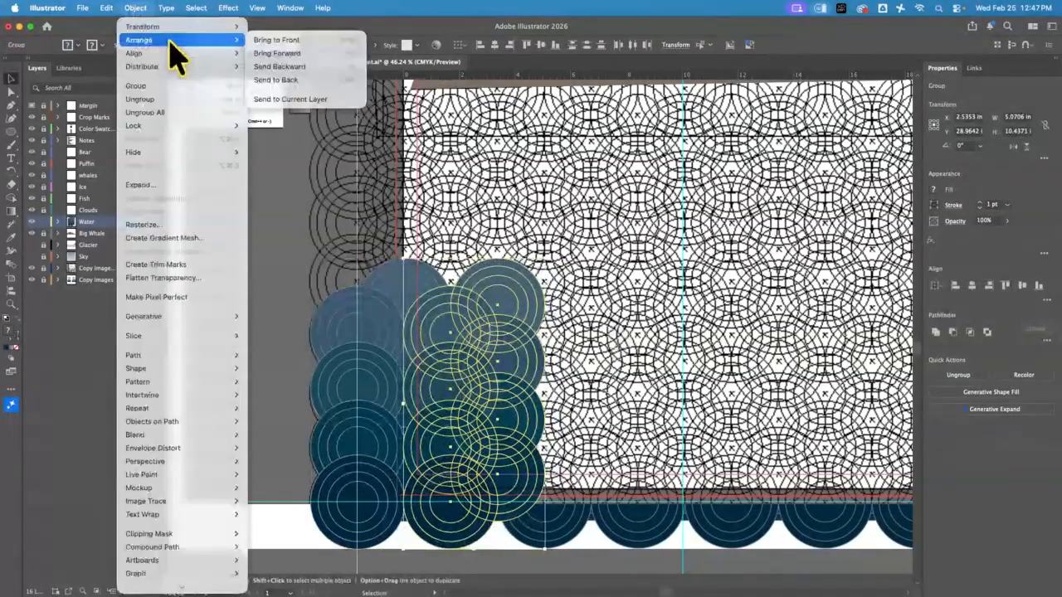
click(308, 54)
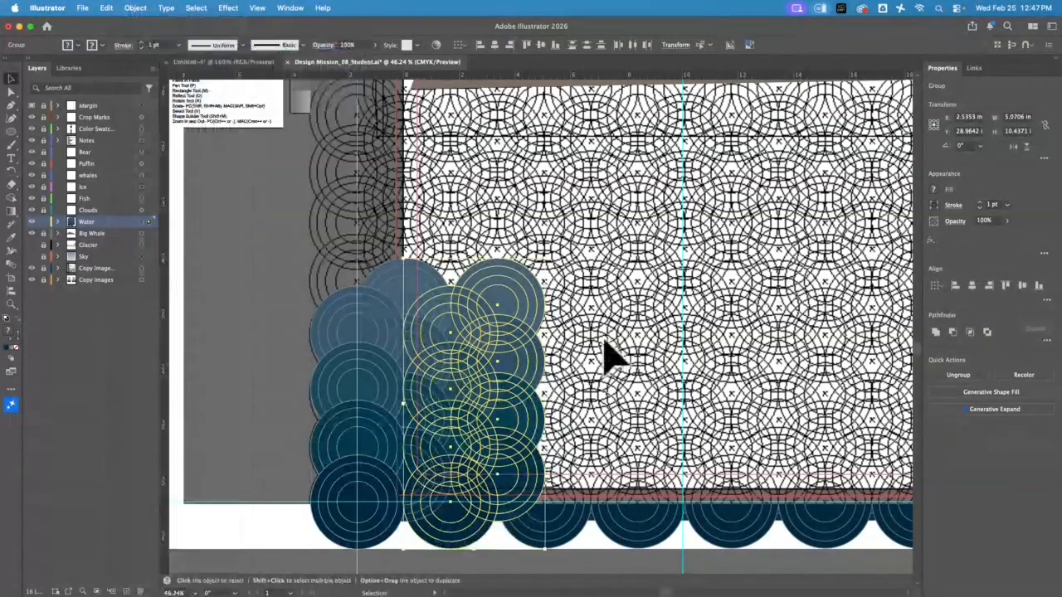
click(245, 344)
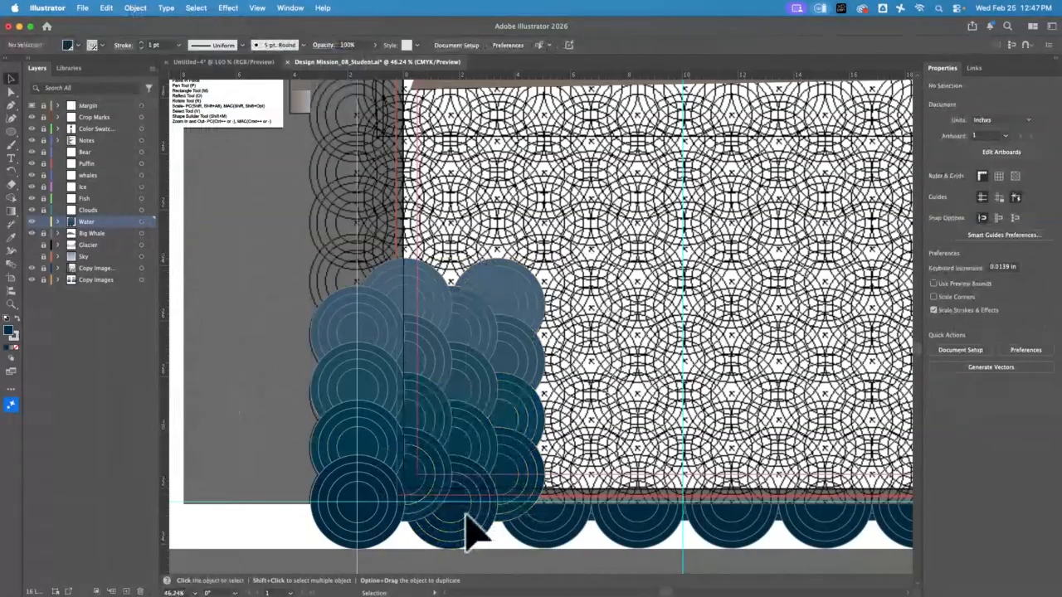
Step: Copy the second column pair one circle width further right as a third pair and send it to the back
drag(466, 531, 575, 496)
click(133, 8)
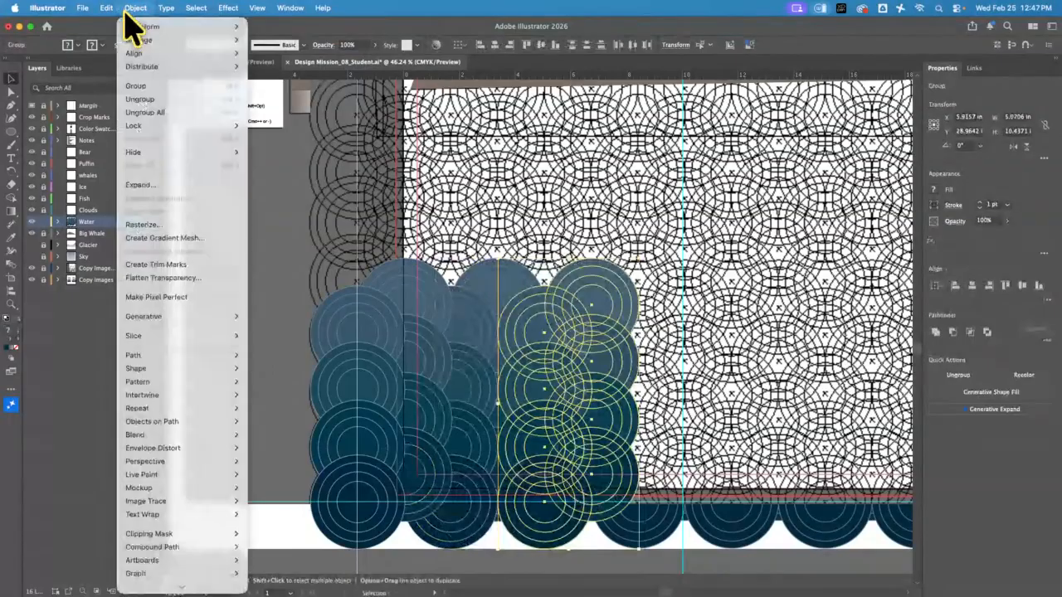
mouse_move(141, 40)
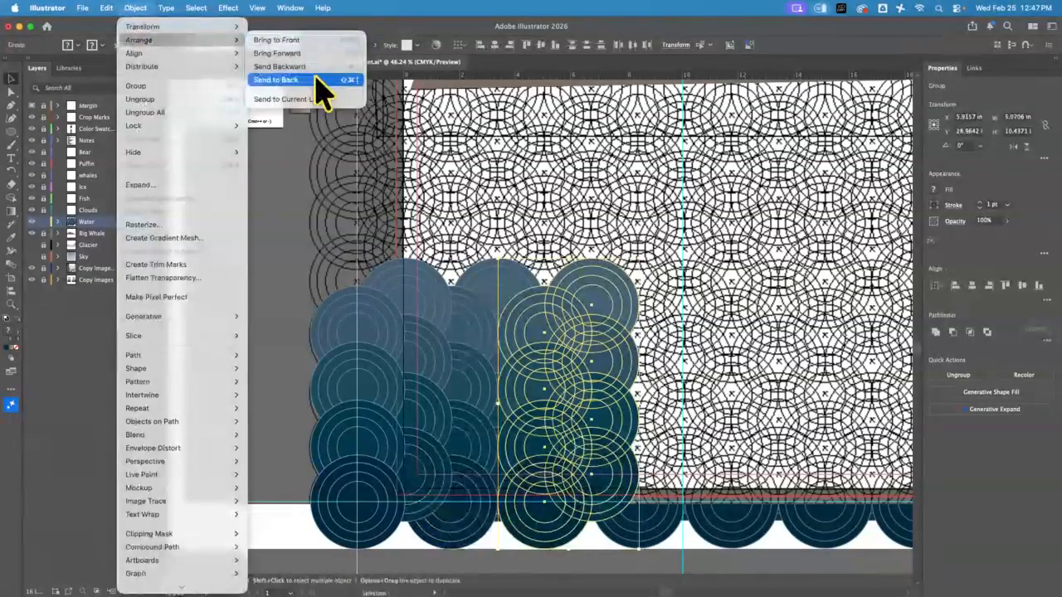
click(316, 79)
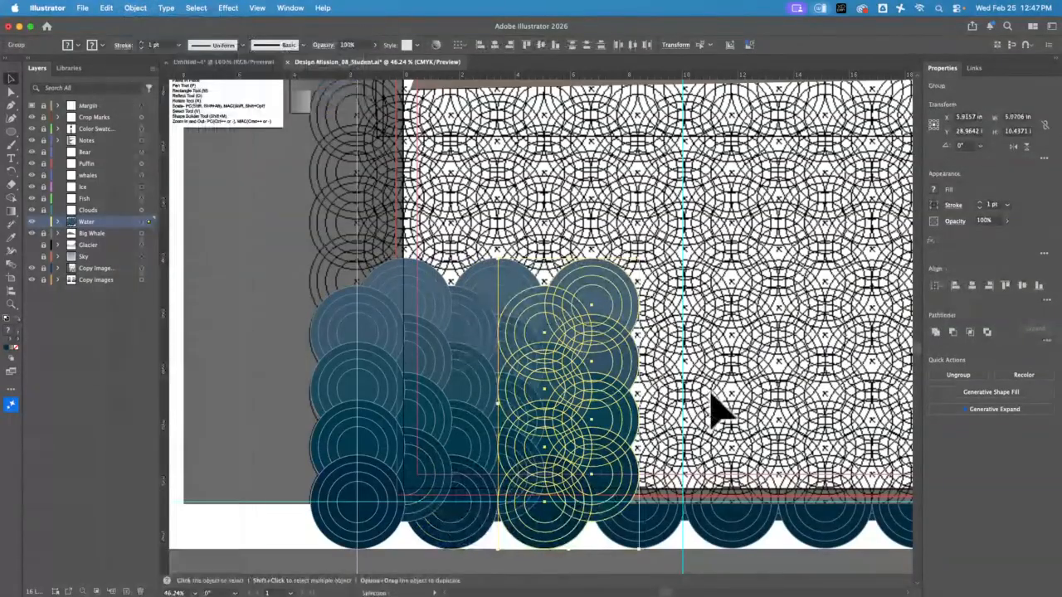
click(763, 344)
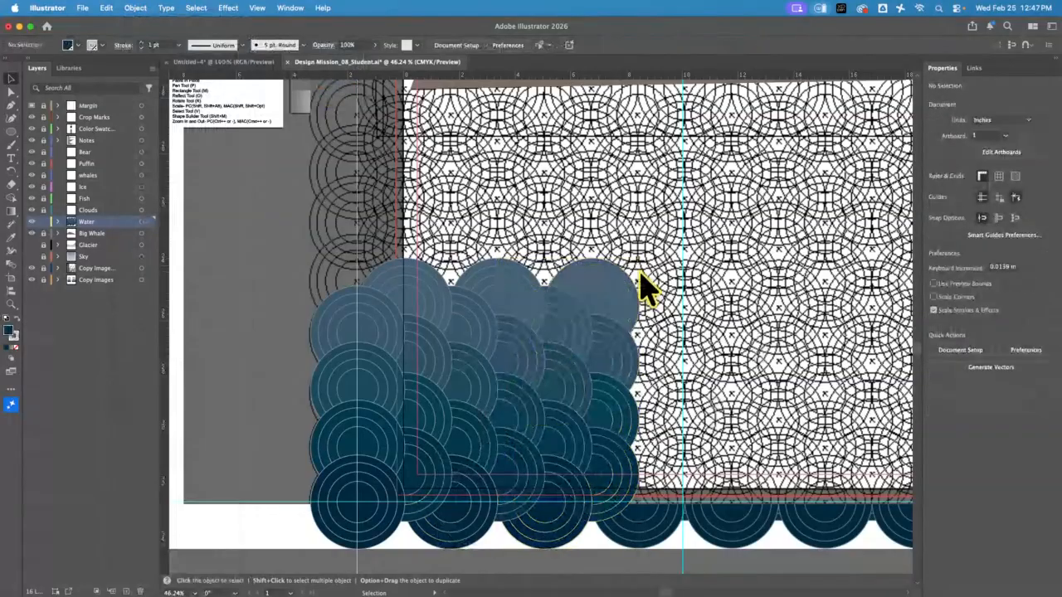
Step: Add a fourth column pair beside the third, around the poster's vertical centre guide, and send it behind the others
key(super+0)
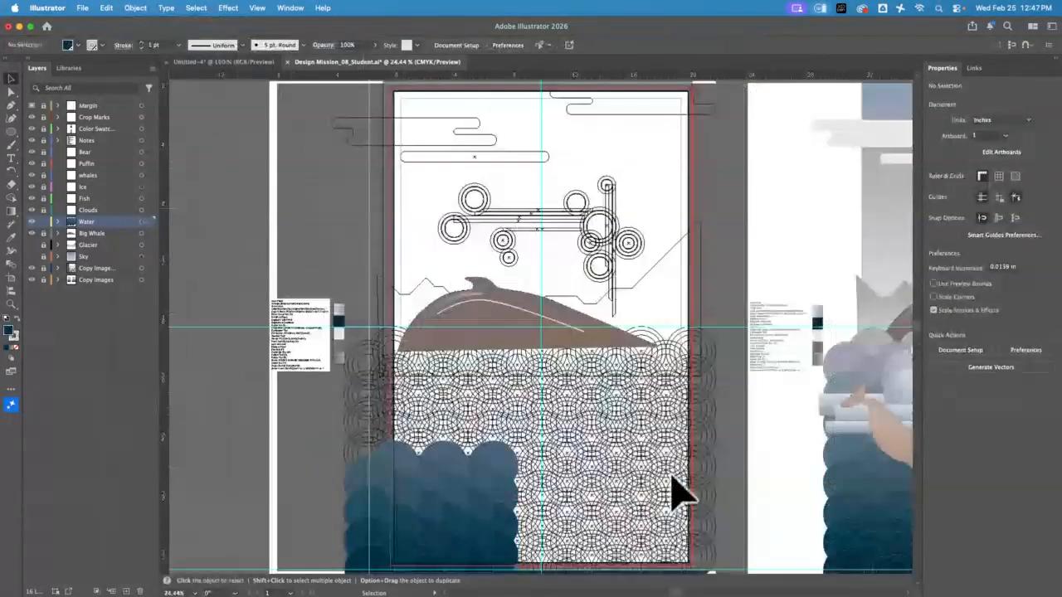
drag(610, 448, 517, 290)
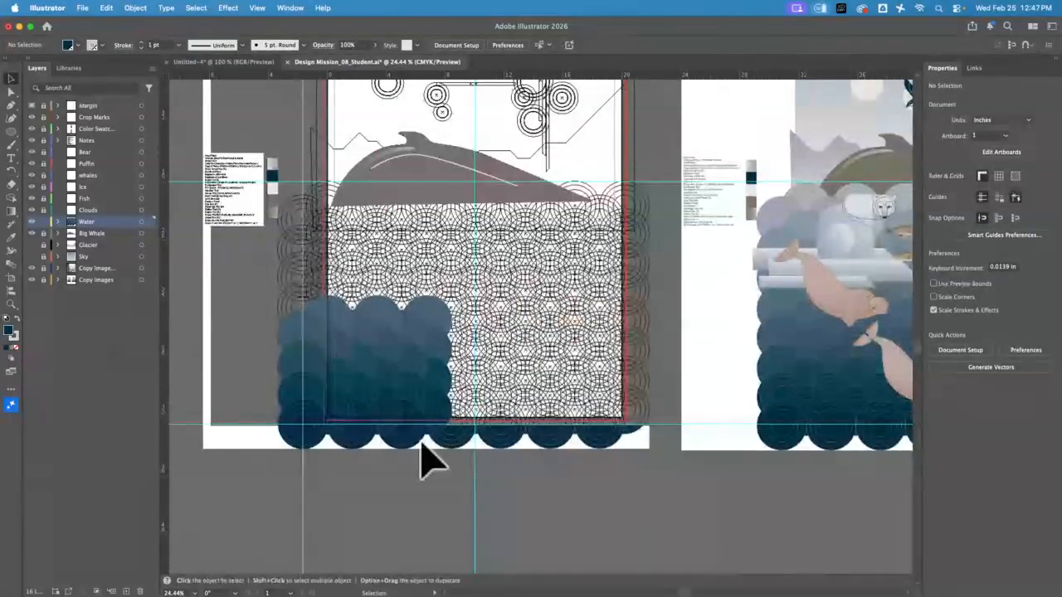
drag(427, 451, 361, 321)
click(502, 320)
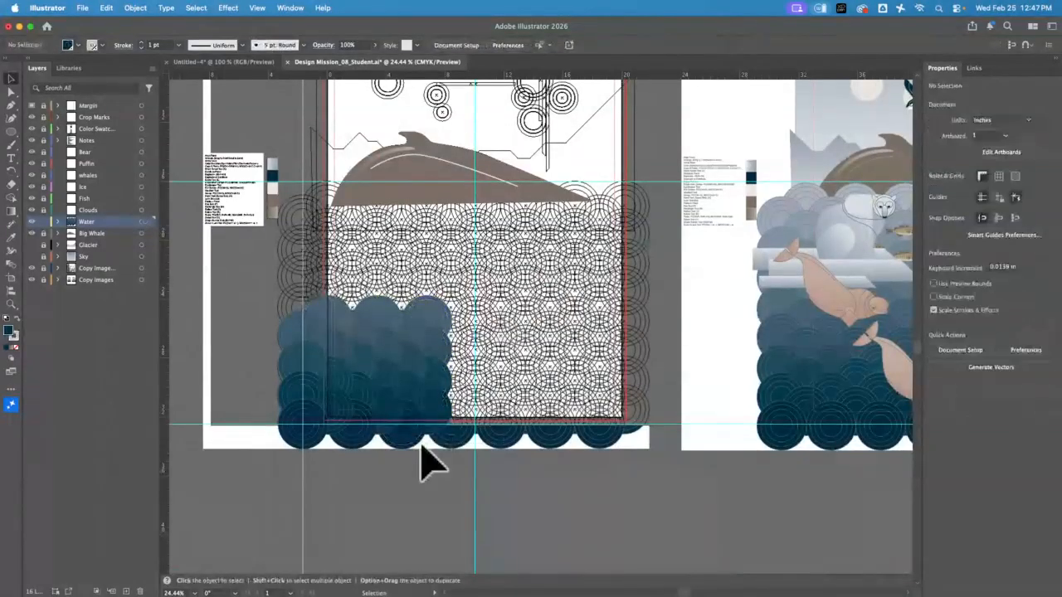
click(431, 397)
drag(432, 397, 499, 407)
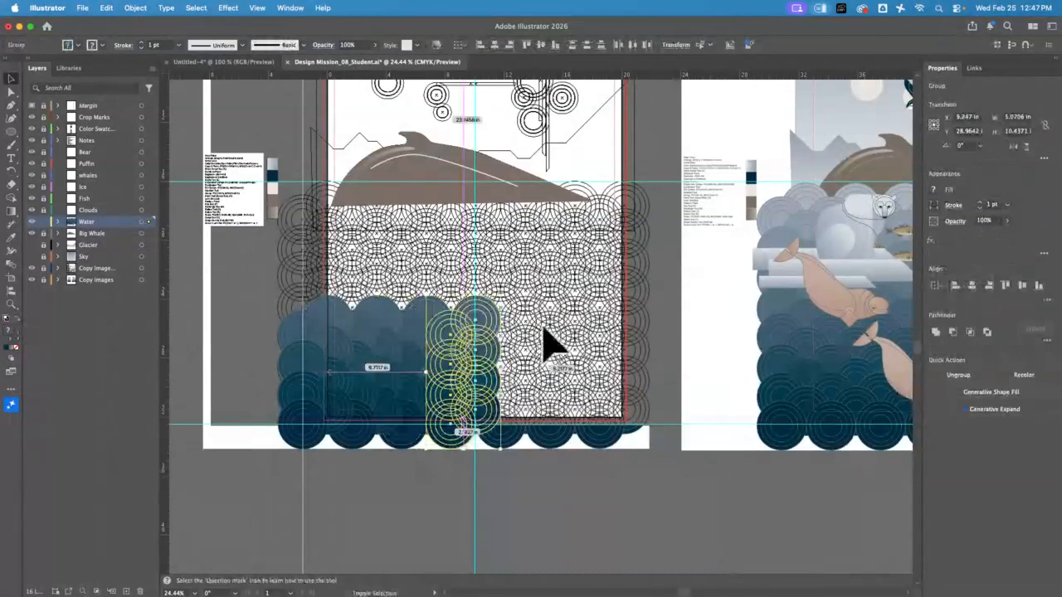
click(136, 8)
mouse_move(170, 41)
click(275, 80)
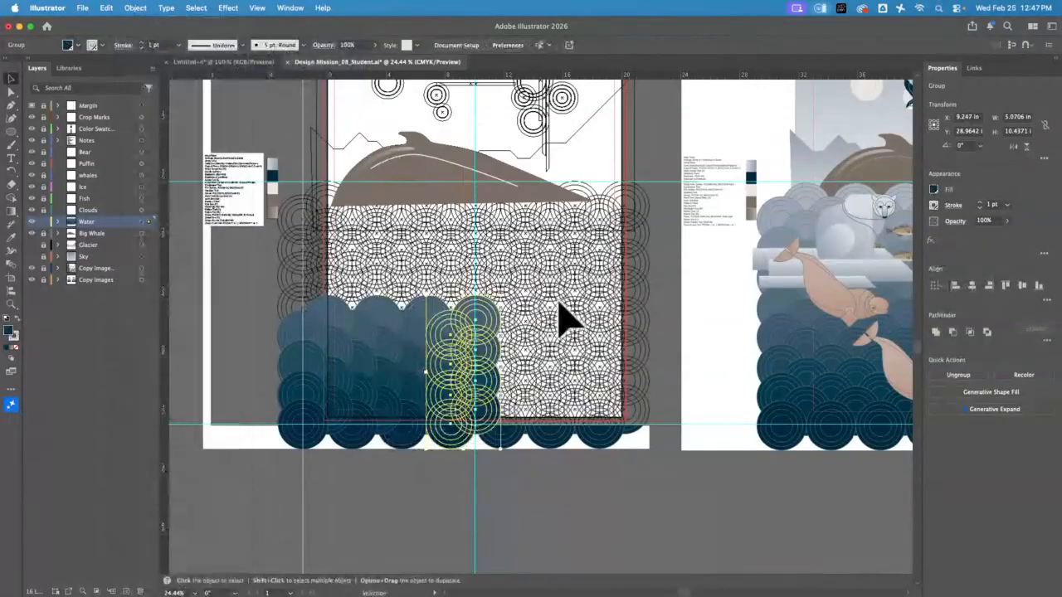
click(472, 441)
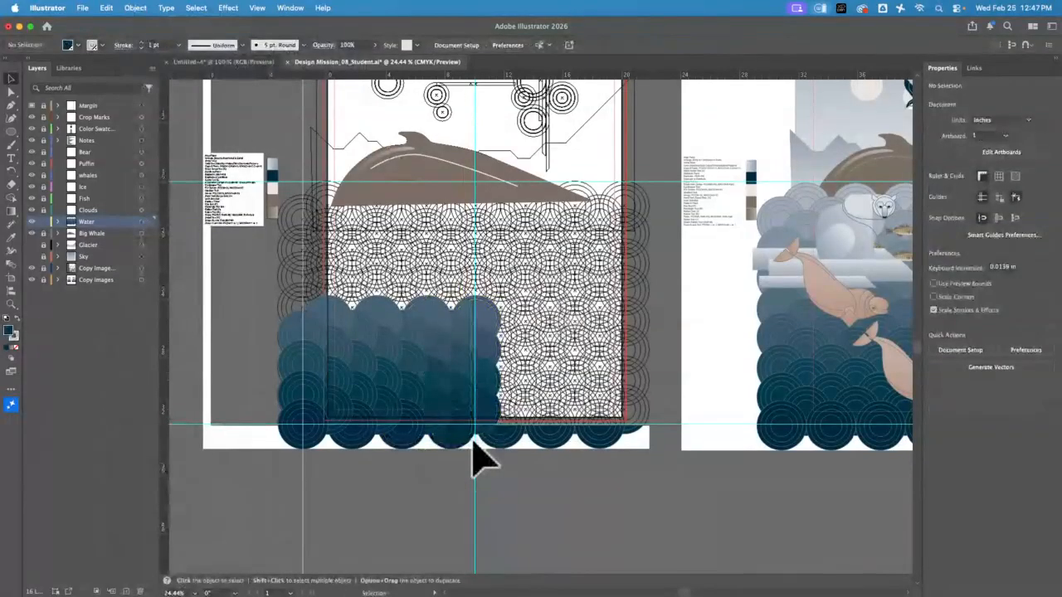
Step: Copy the fourth column pair one circle width right, past the vertical centre guide, and send this fifth pair to the back
drag(477, 423, 539, 396)
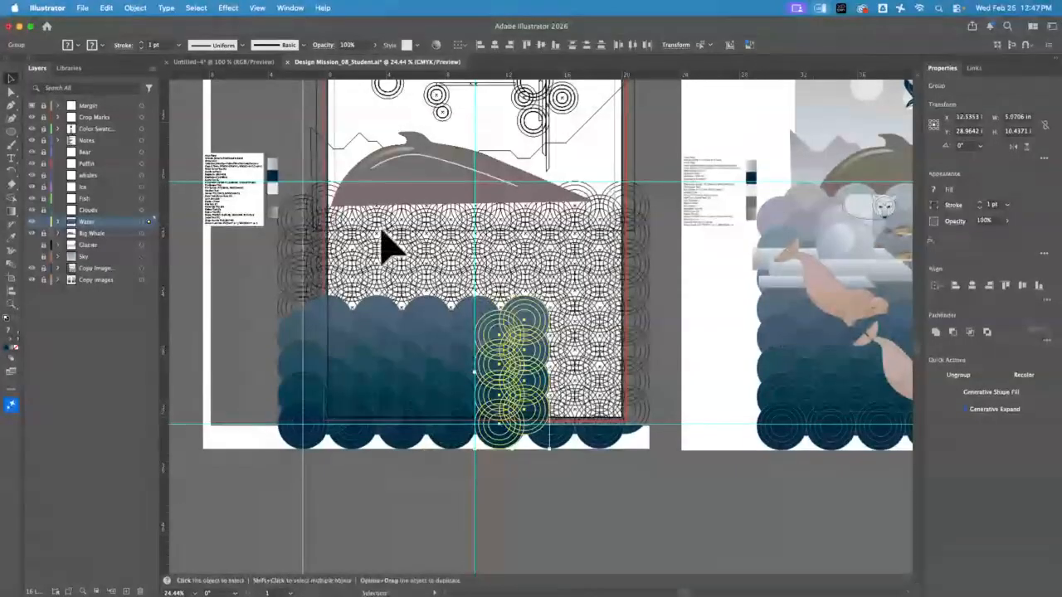
click(135, 9)
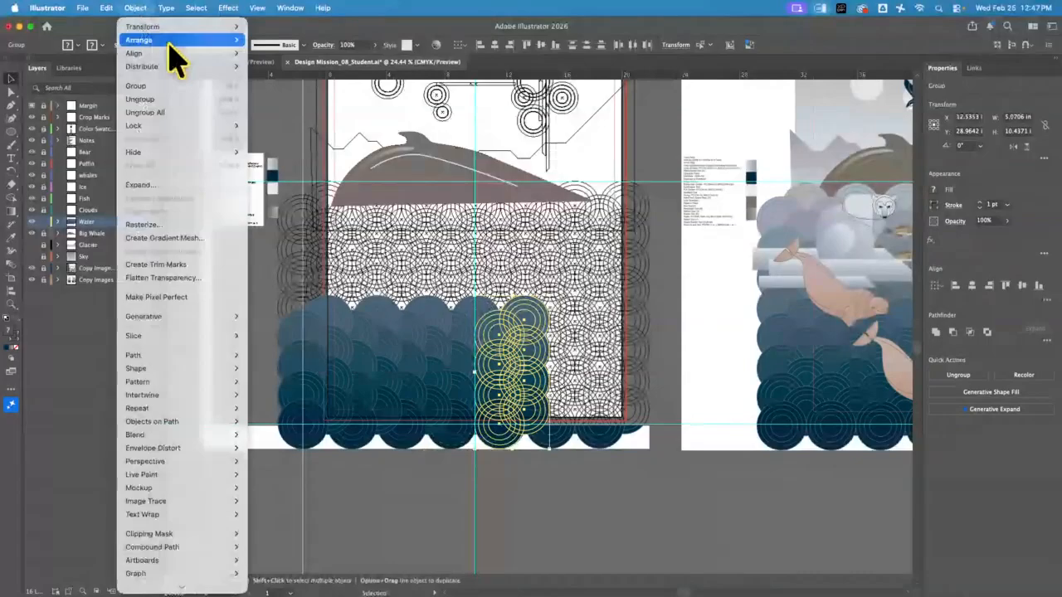
mouse_move(170, 43)
click(286, 79)
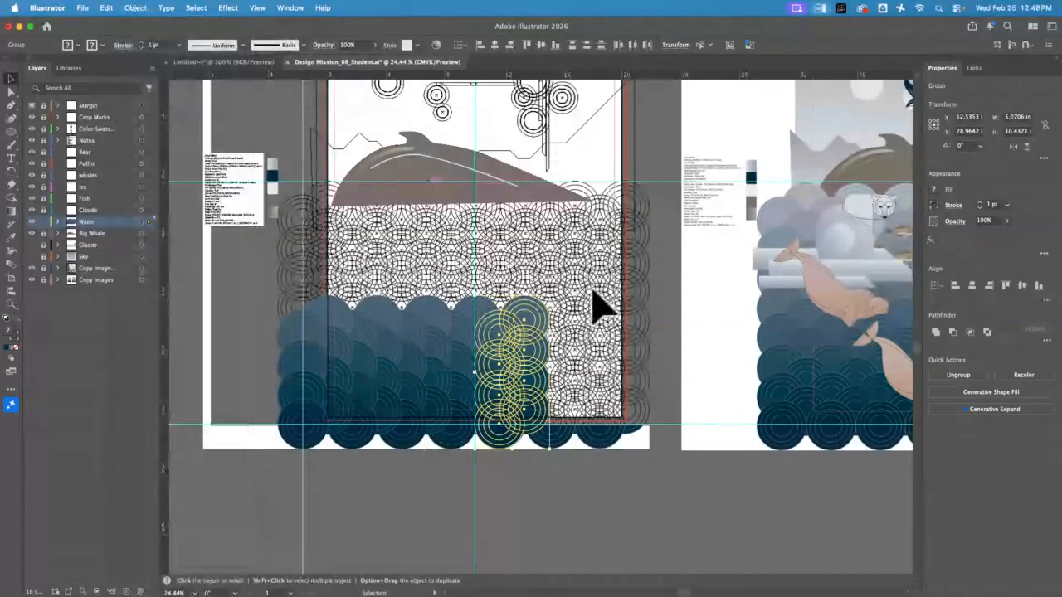
click(591, 293)
click(596, 293)
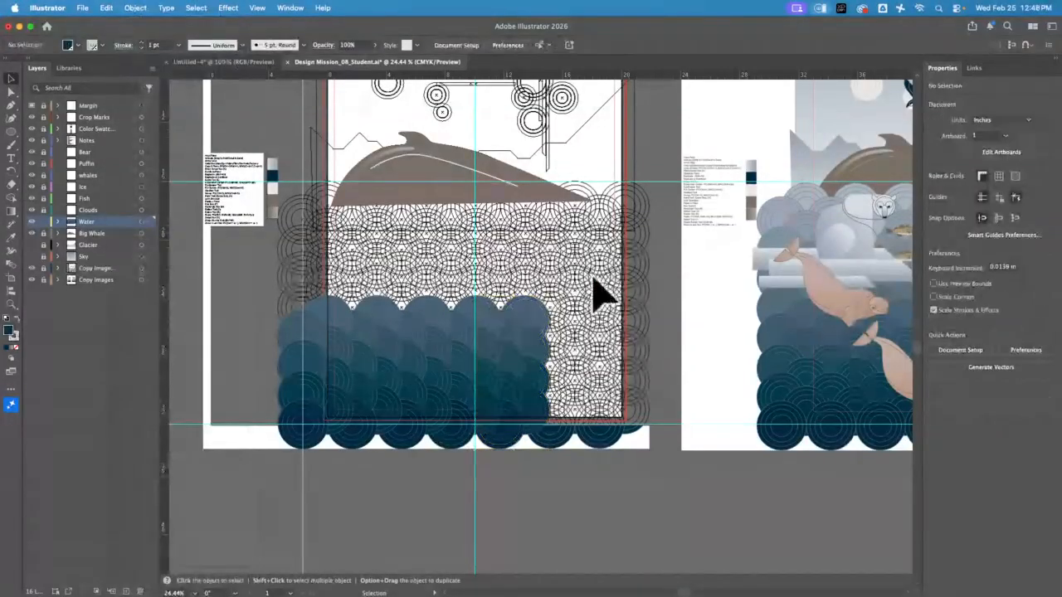
Step: Place a sixth copy of the column pair directly right of the fifth and arrange it behind the existing columns
drag(593, 280, 581, 407)
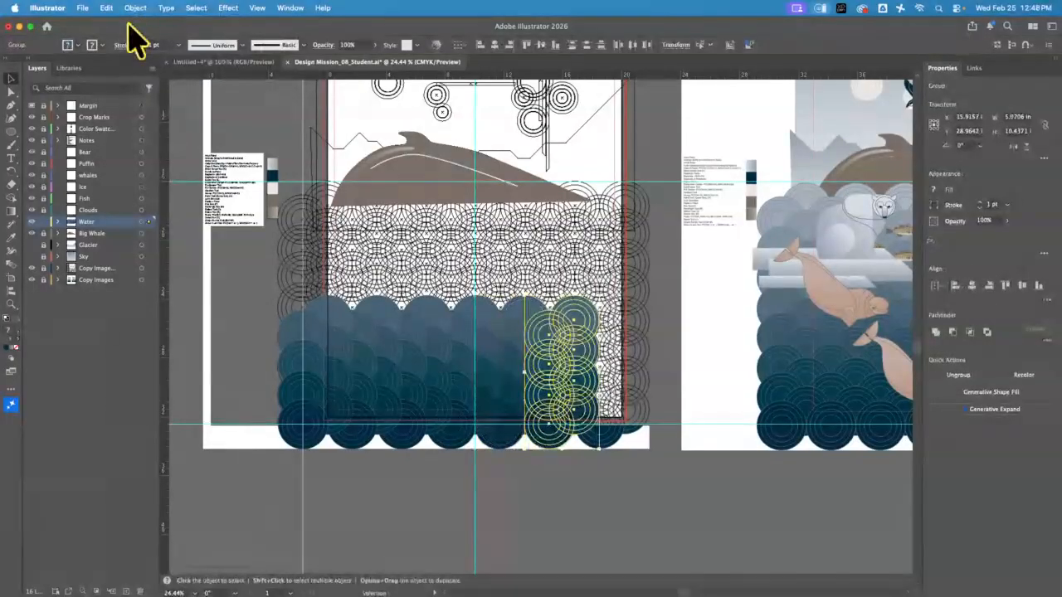
click(135, 7)
mouse_move(145, 40)
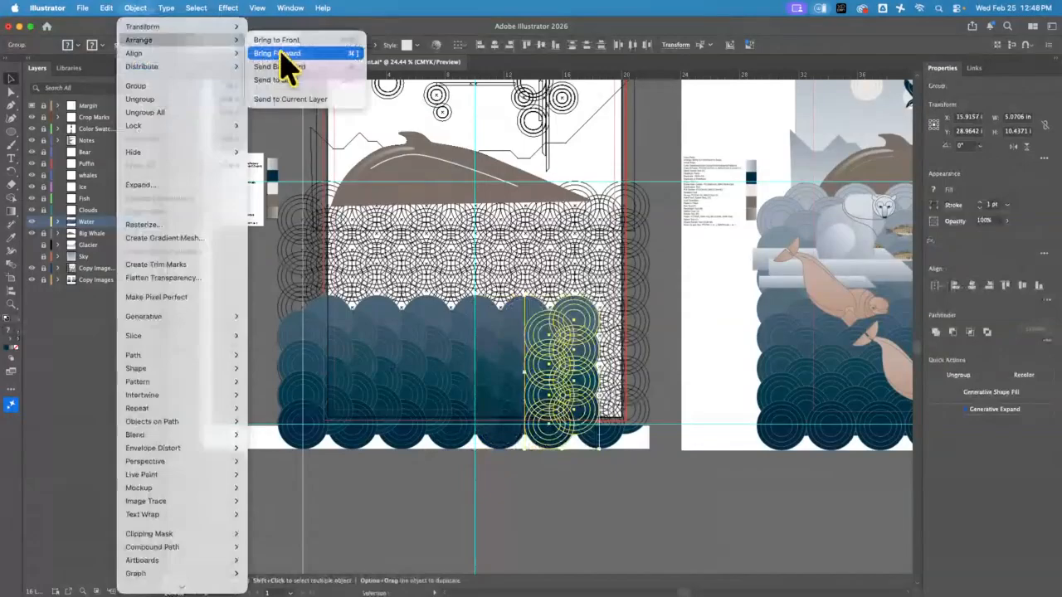
click(280, 53)
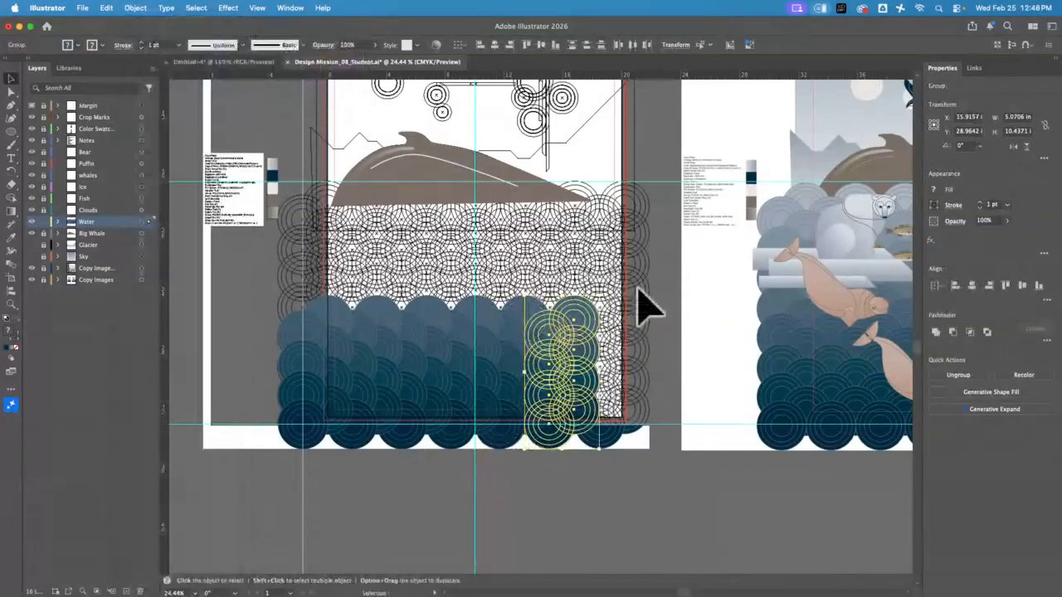
click(703, 254)
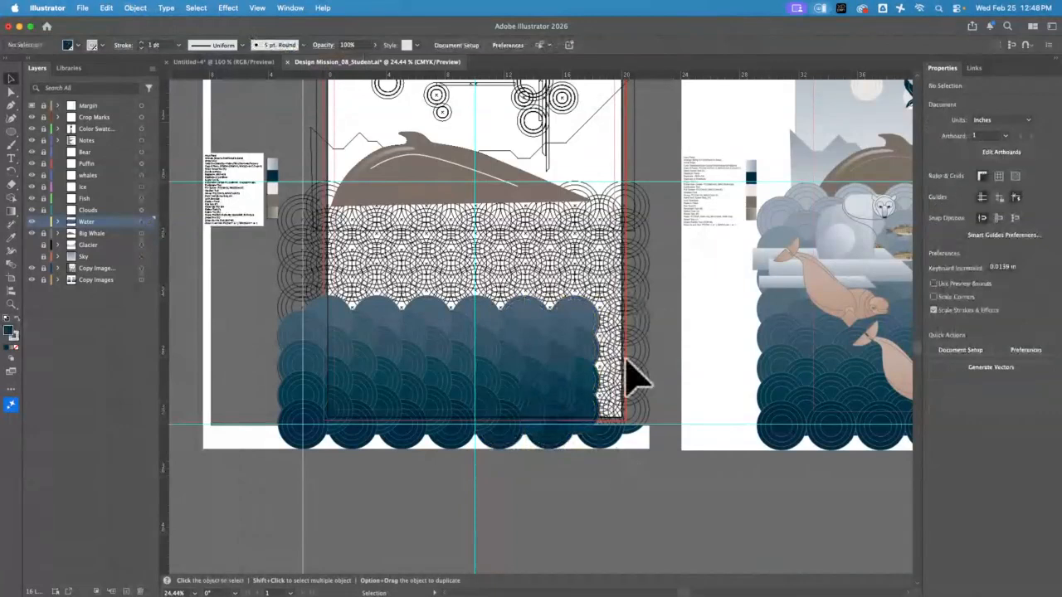
Step: Duplicate the sixth column pair across the poster's right edge as the seventh pair and send it to the back
click(570, 408)
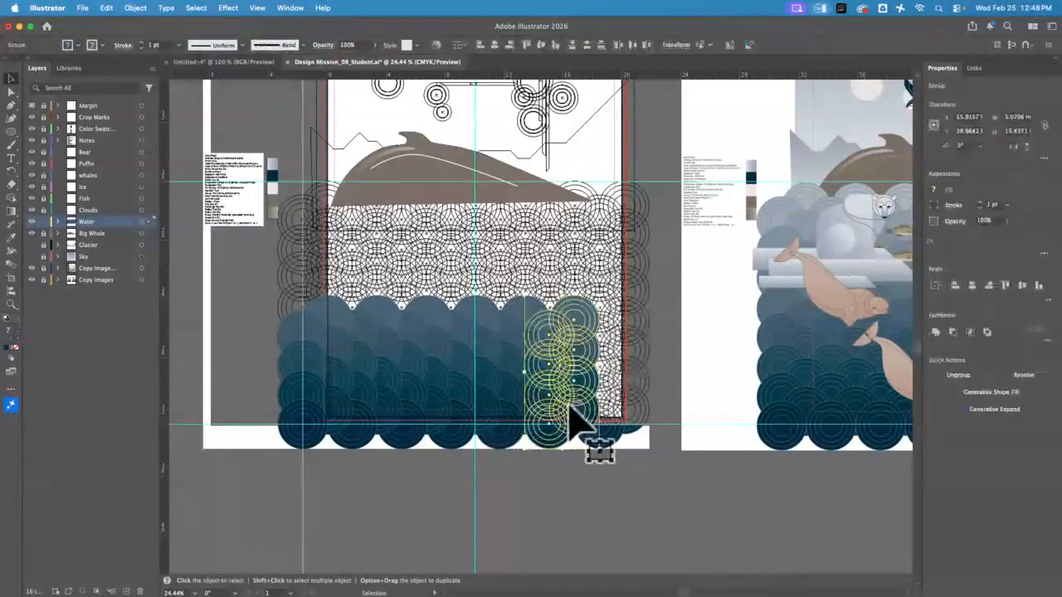
drag(569, 406, 628, 423)
click(137, 9)
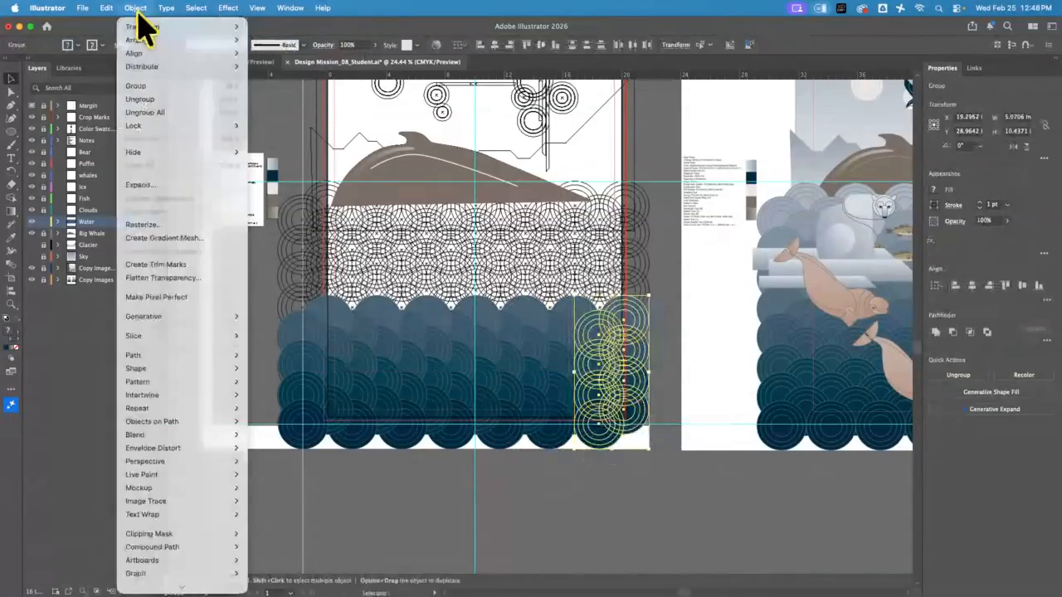
mouse_move(191, 40)
click(416, 197)
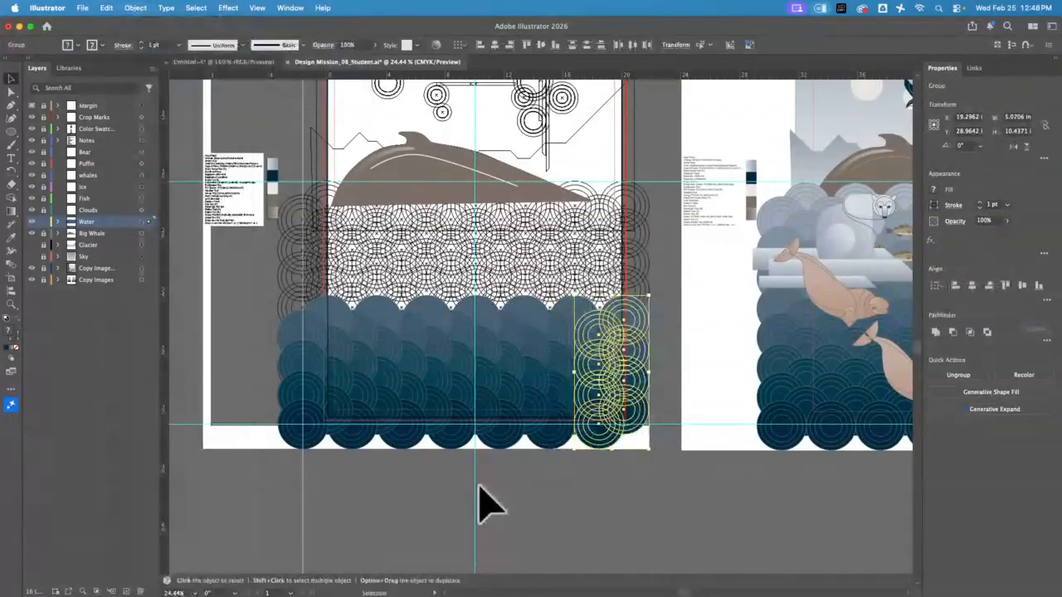
click(618, 484)
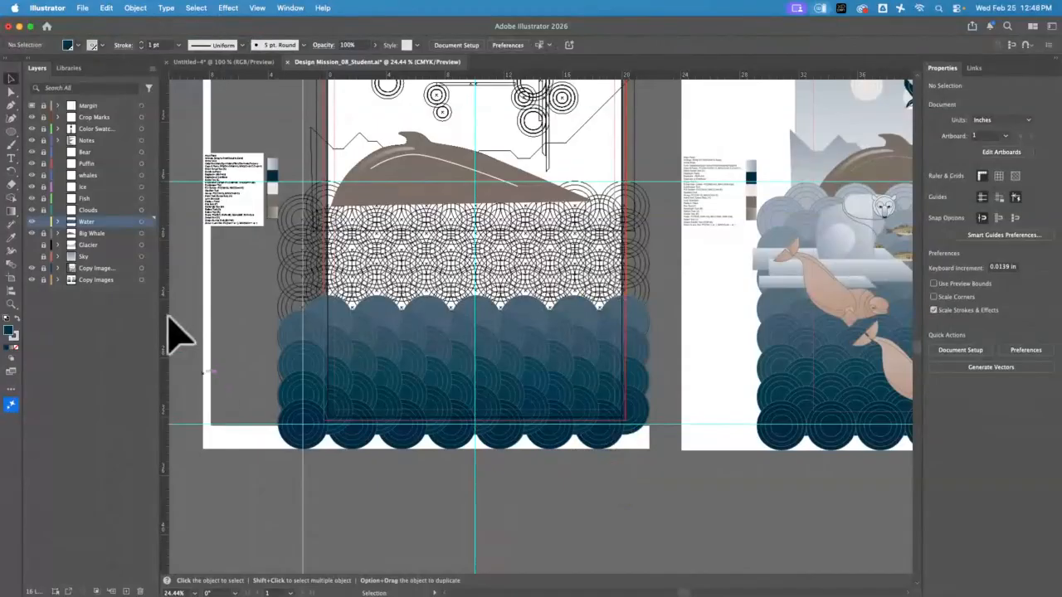
Step: Examine the filled wave columns up close, from the poster's lower edge to the outlined circles above, and compare with the whole layout
click(11, 304)
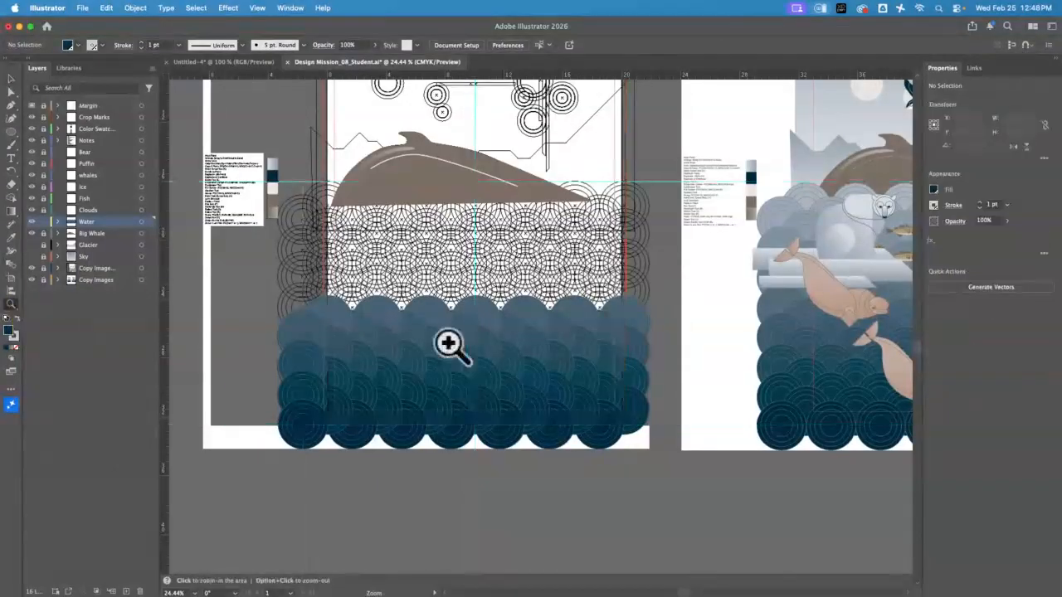
click(483, 360)
click(508, 378)
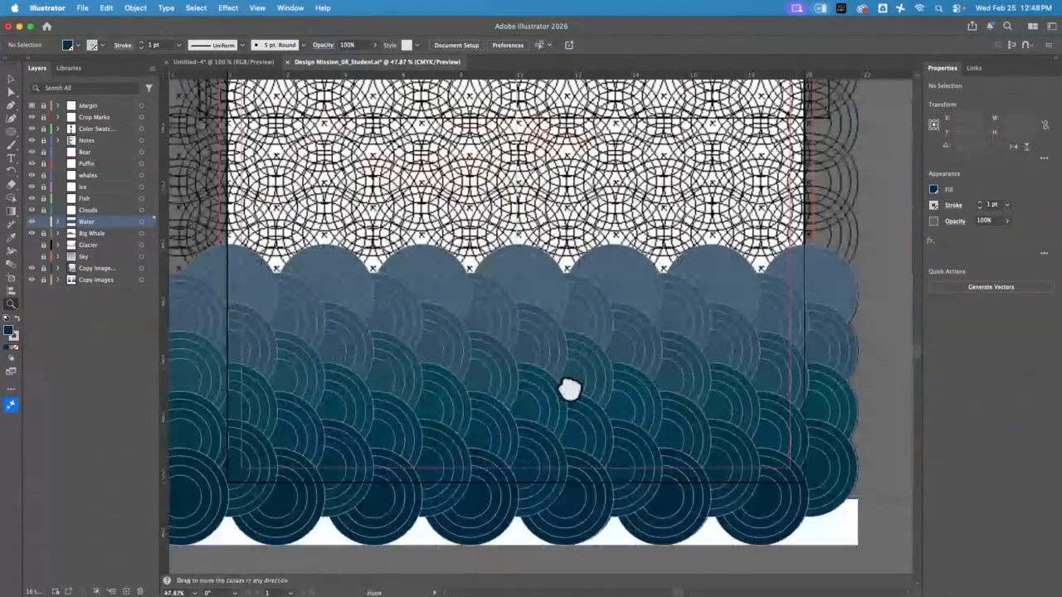
drag(569, 390, 594, 341)
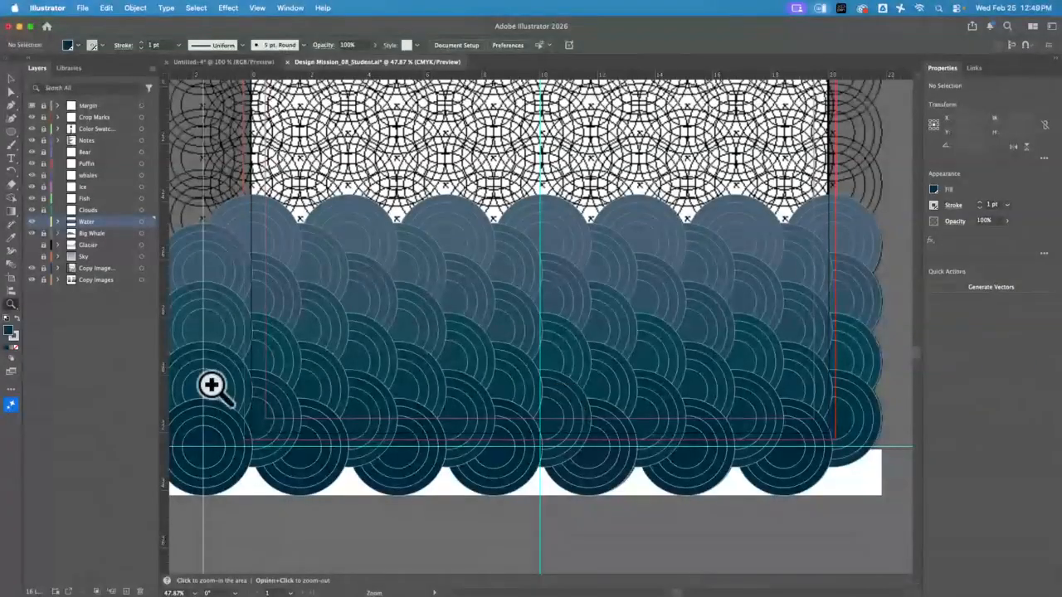
key(h)
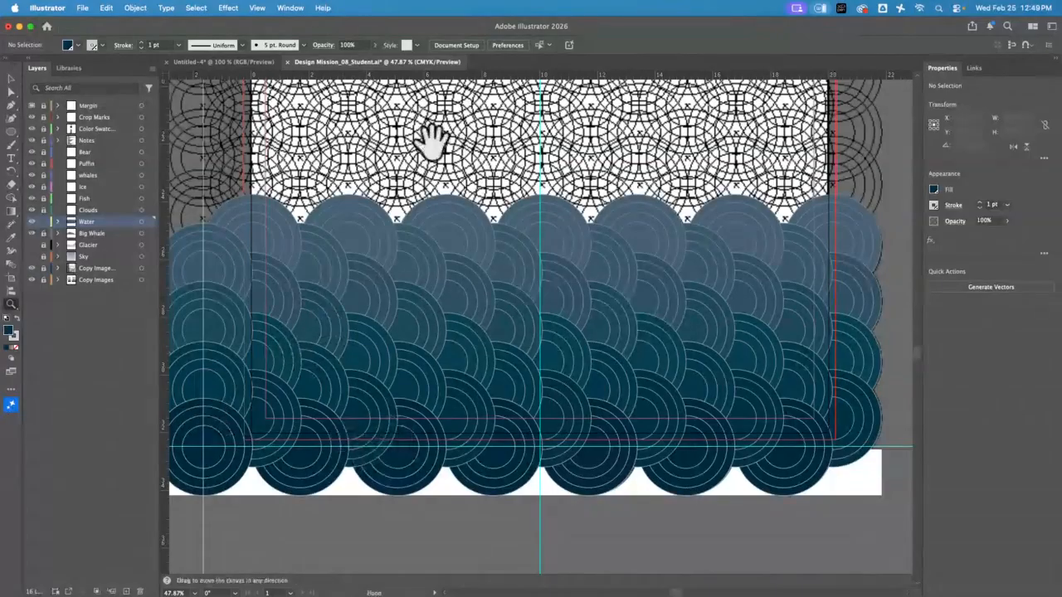
drag(430, 141, 599, 228)
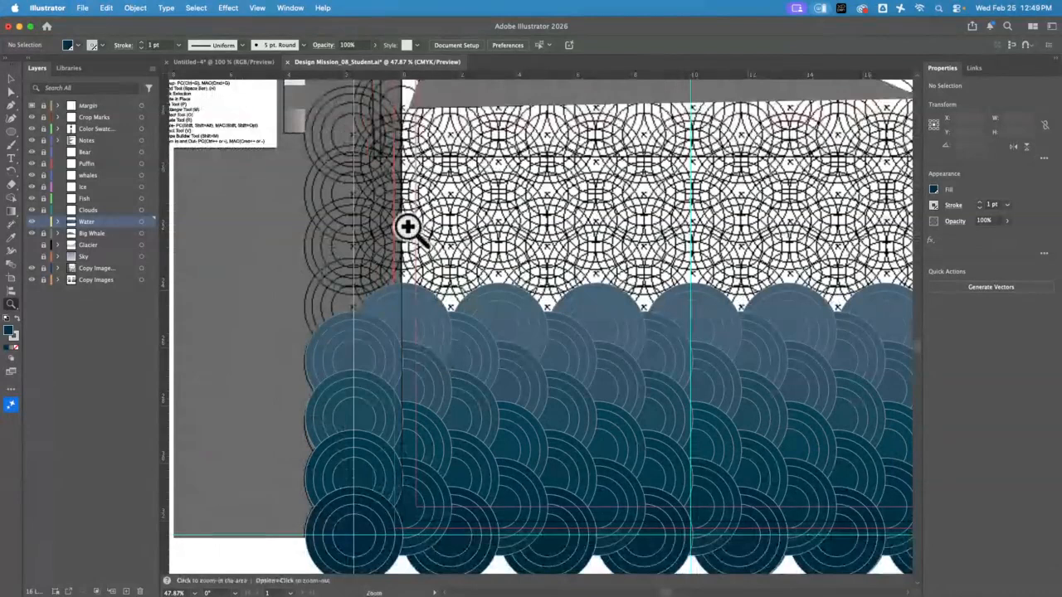
click(12, 78)
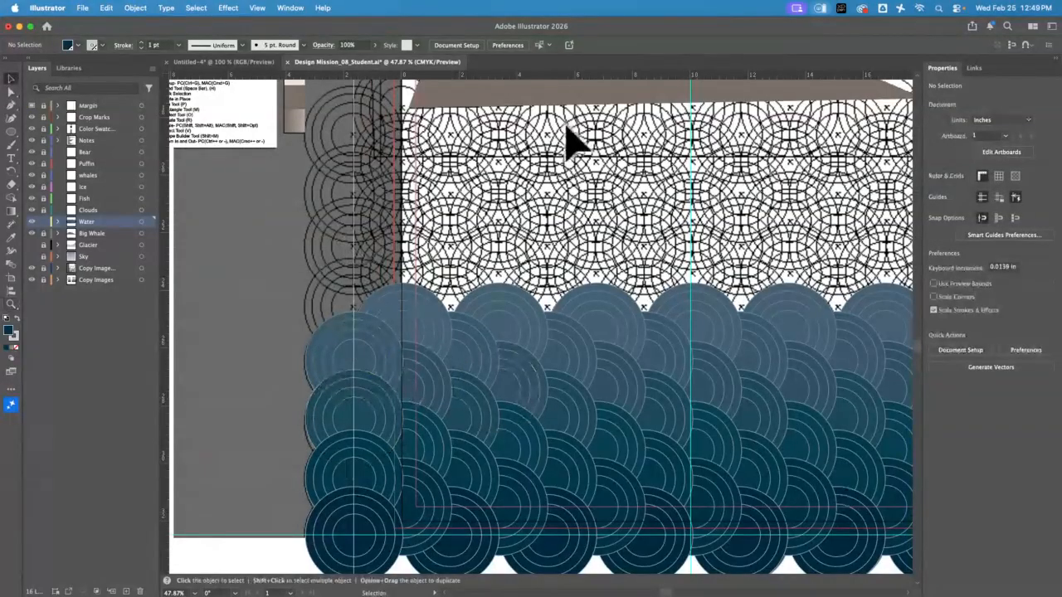
key(super+0)
scroll(320, 431, down, 5)
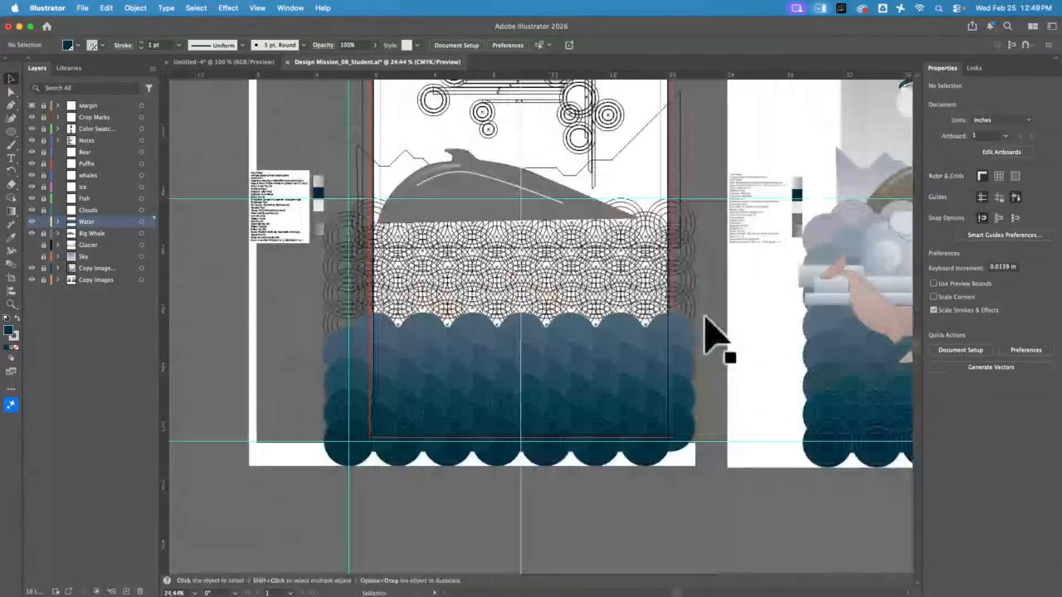
Step: Delete every copied column pair, keeping only the first pair of tinted circle columns at the poster's left edge
click(431, 452)
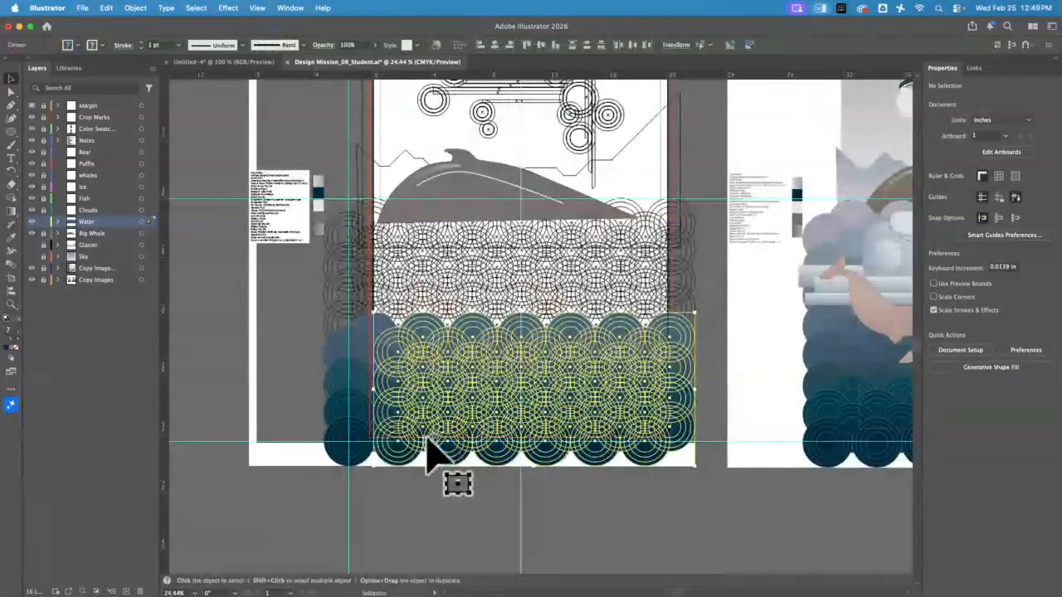
click(279, 386)
key(z)
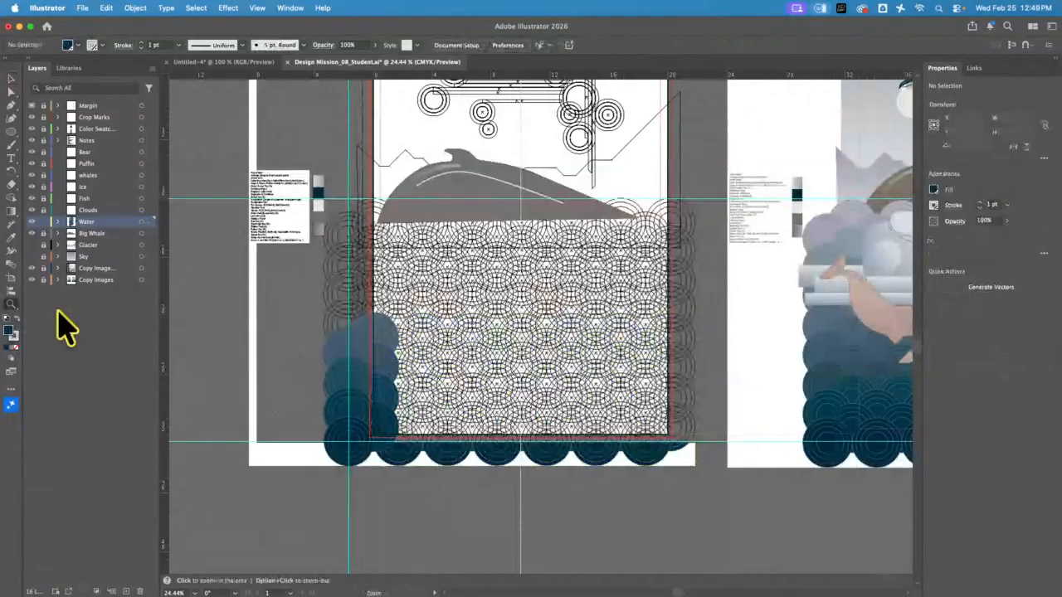
Step: Inspect the two grouped columns of the first pair individually and check how they line up with the circle outlines above
drag(320, 304, 413, 435)
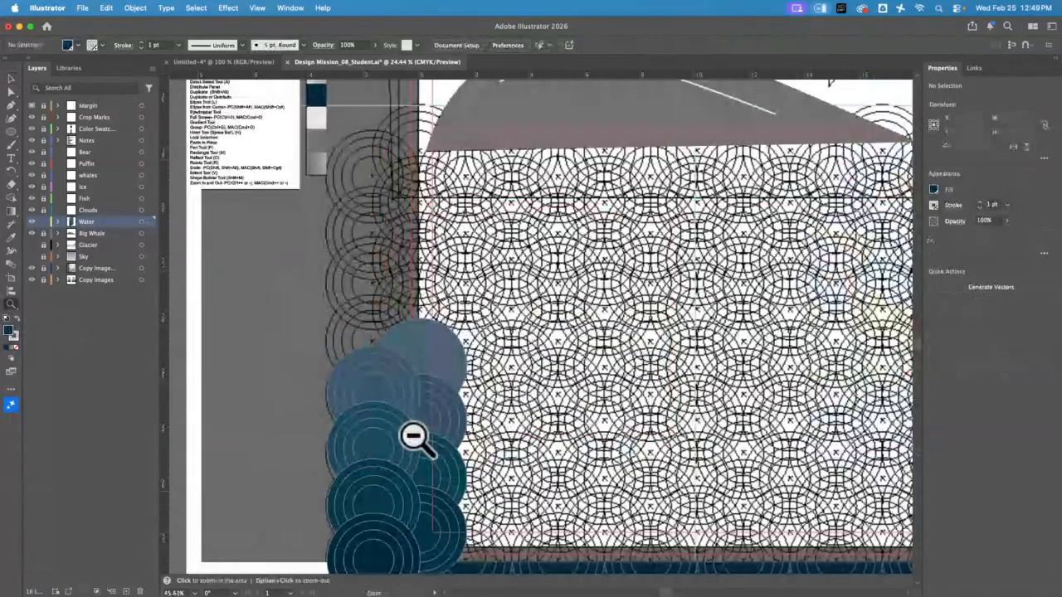
scroll(365, 299, down, 3)
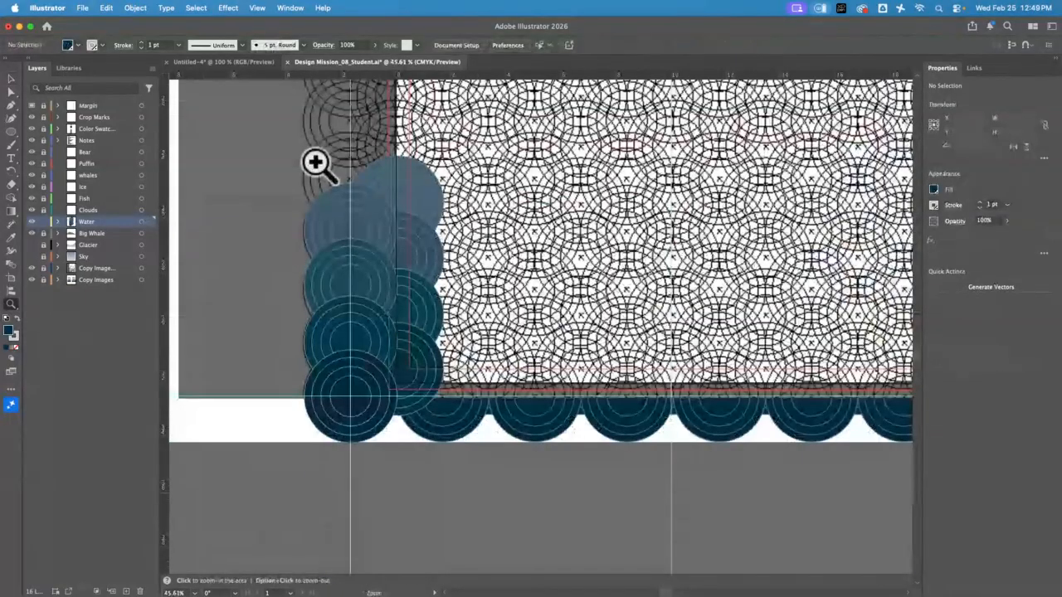
click(315, 163)
click(11, 79)
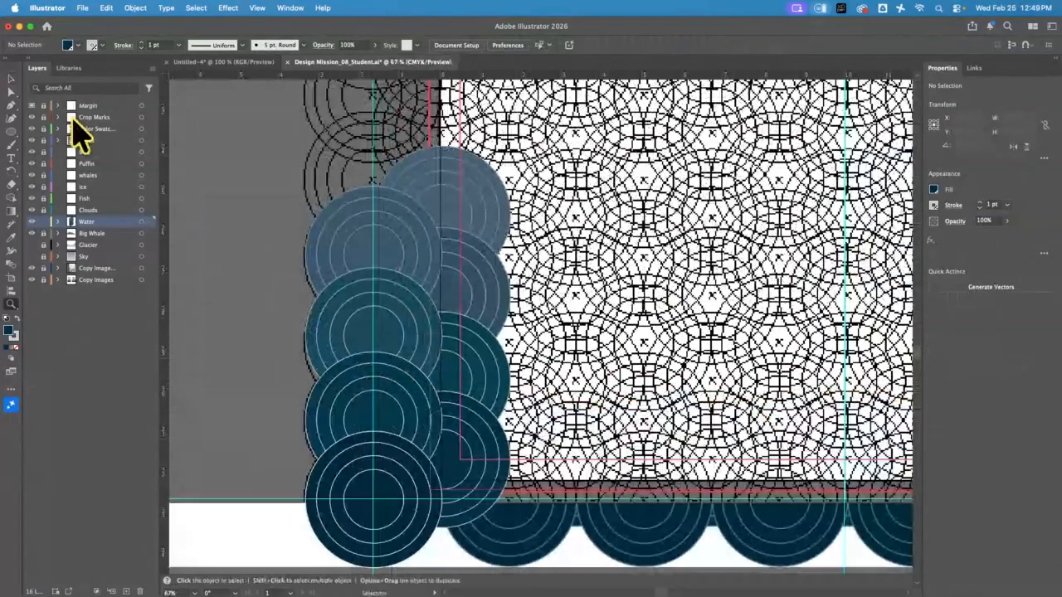
click(300, 310)
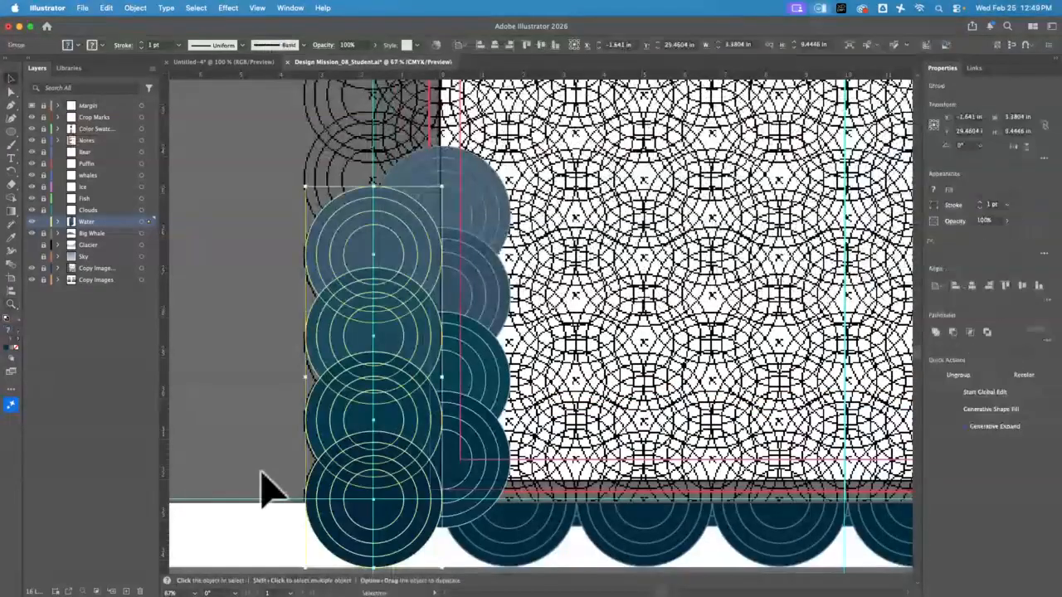
drag(442, 371, 515, 332)
click(204, 411)
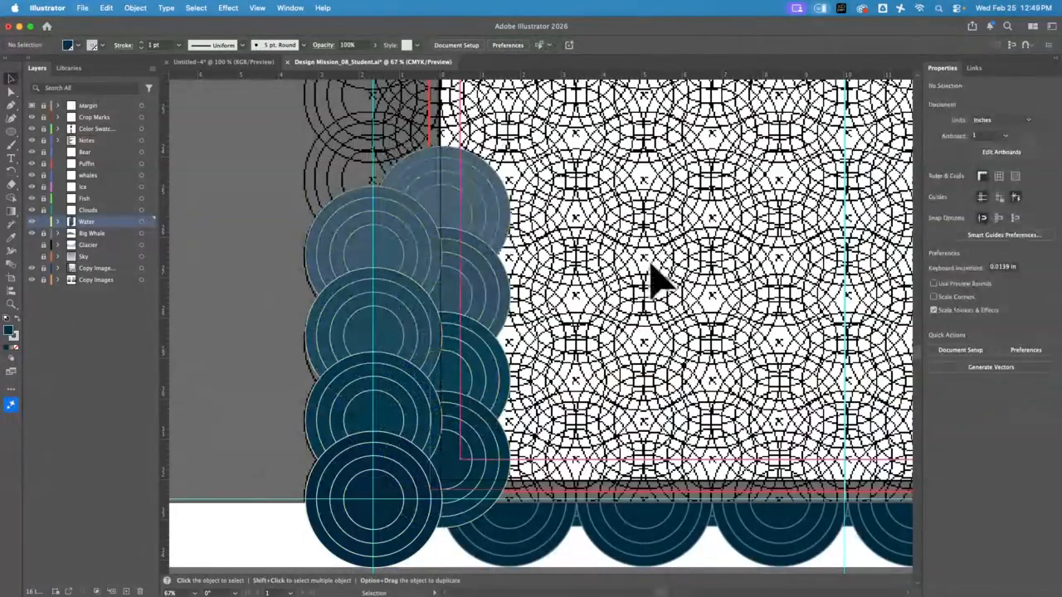
click(320, 509)
drag(444, 526, 512, 486)
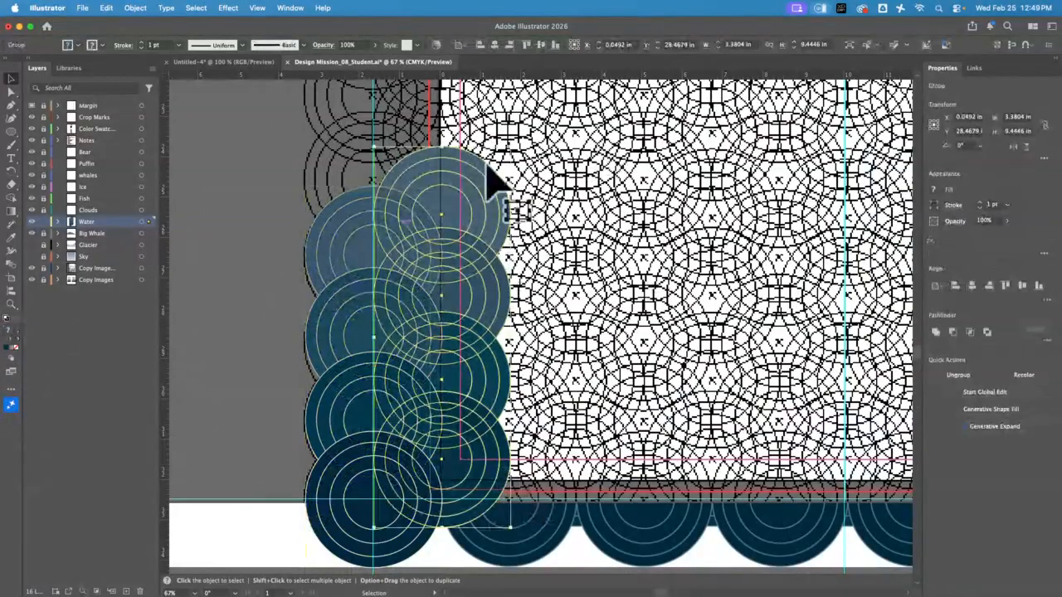
scroll(489, 178, up, 8)
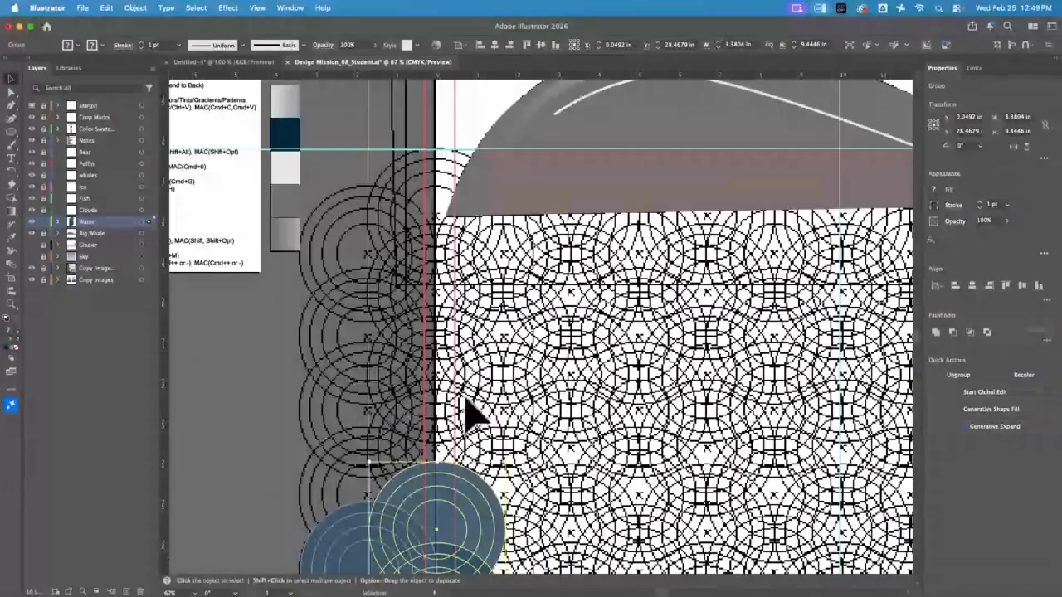
drag(573, 455, 567, 434)
scroll(567, 434, down, 5)
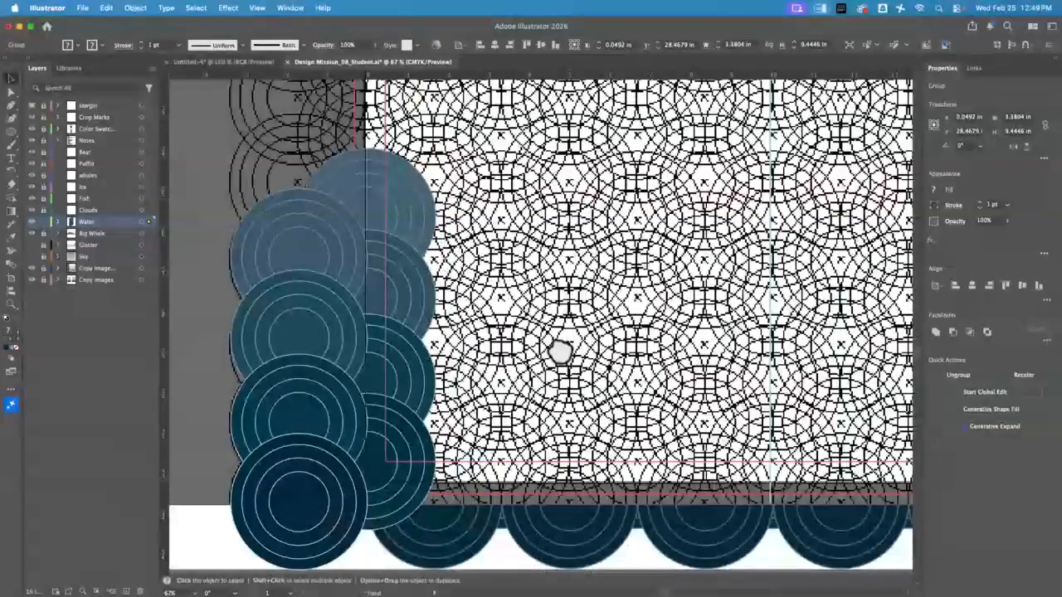
drag(561, 352, 571, 318)
Step: Select both columns of the first pair, copy them one circle width right along the outlines, and send the copy to the back
click(530, 137)
click(326, 430)
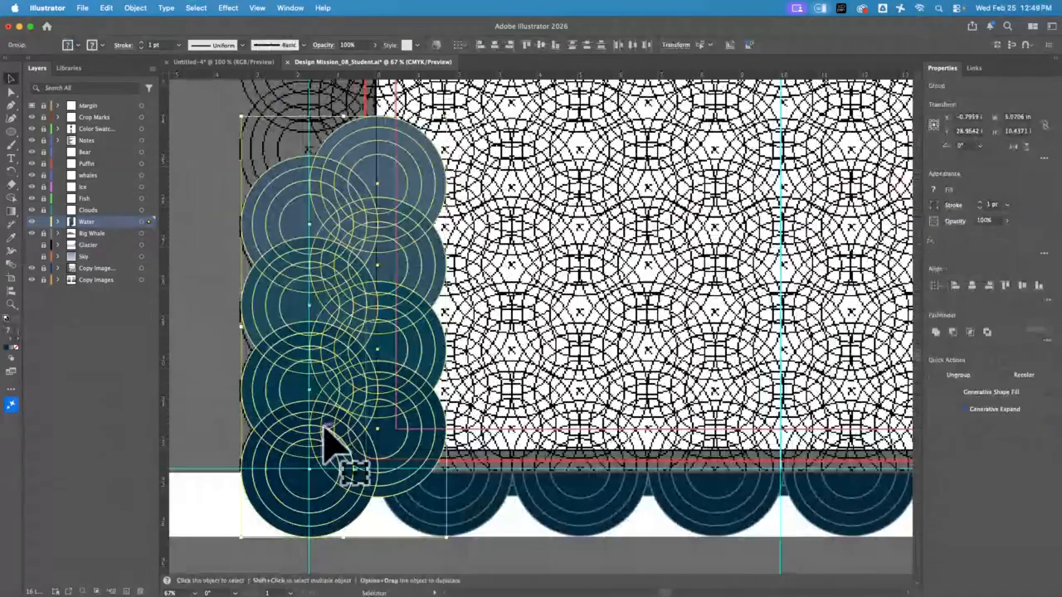
drag(325, 427, 487, 434)
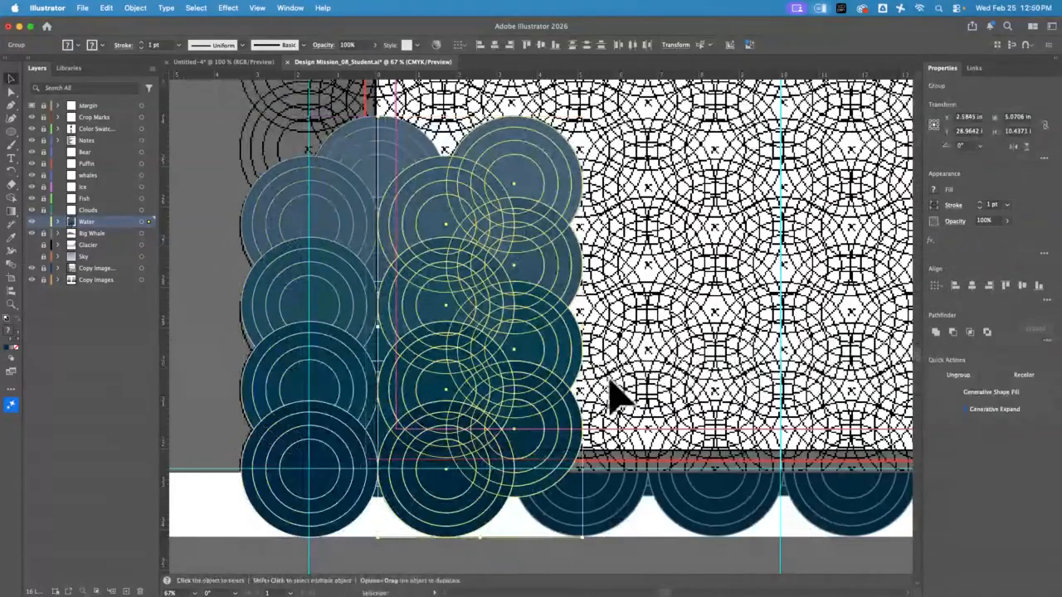
click(137, 9)
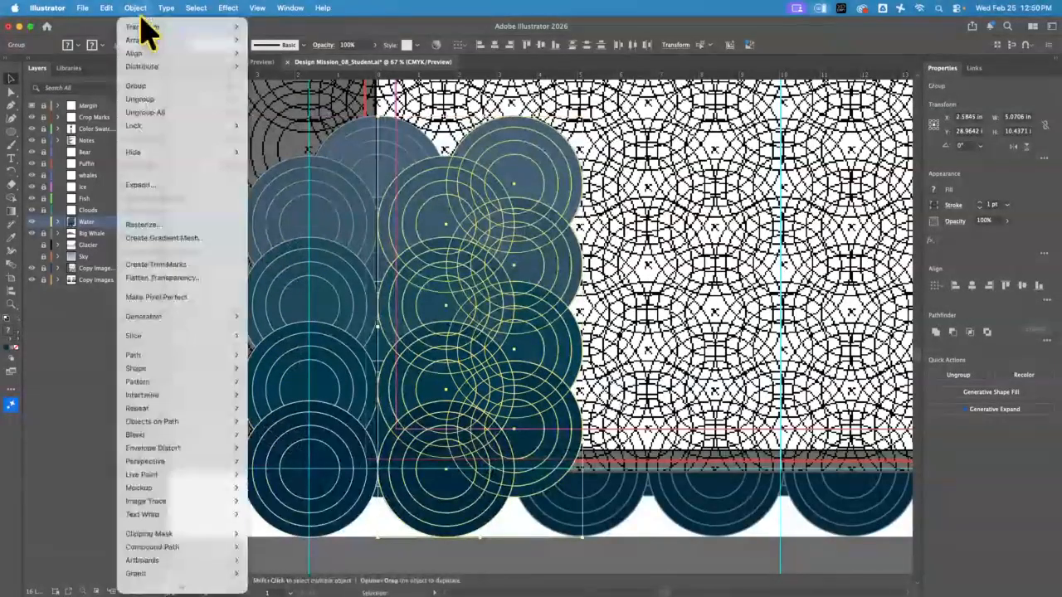
mouse_move(171, 41)
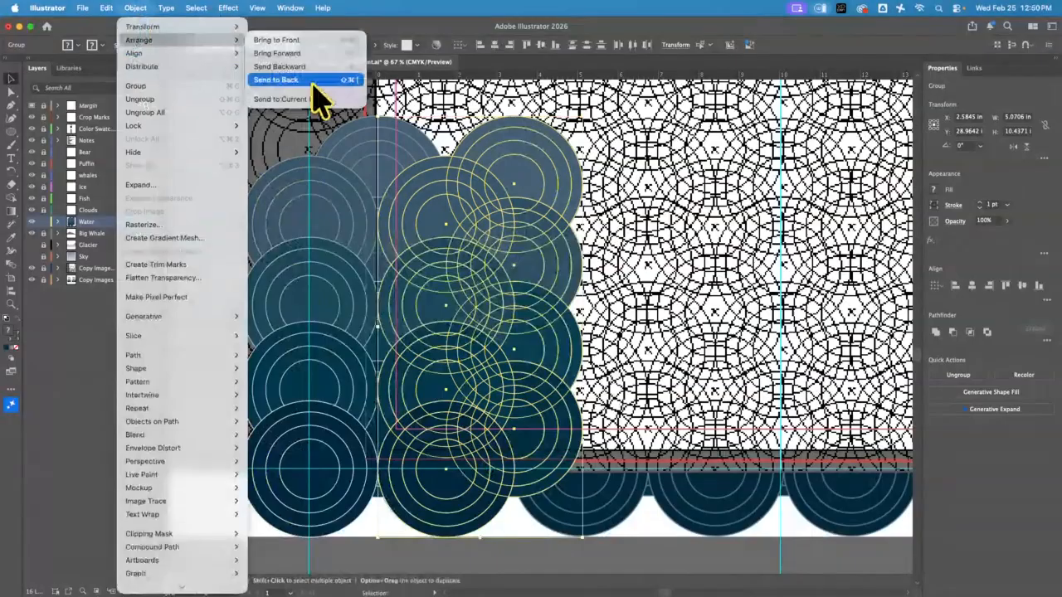
click(312, 83)
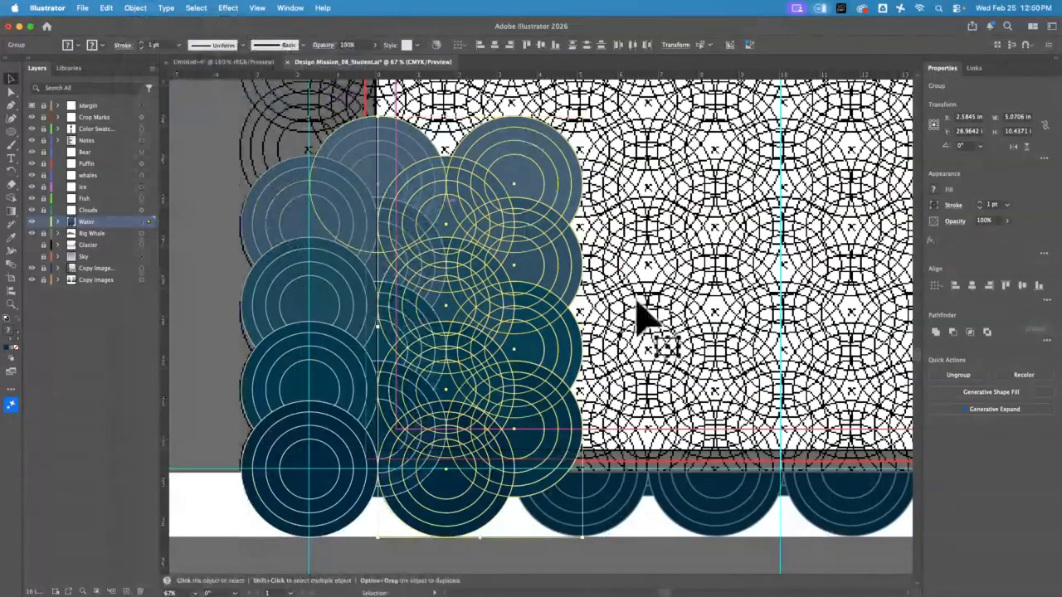
Step: Duplicate the second column pair one circle width right as the third pair and send it to the back
drag(640, 318, 676, 303)
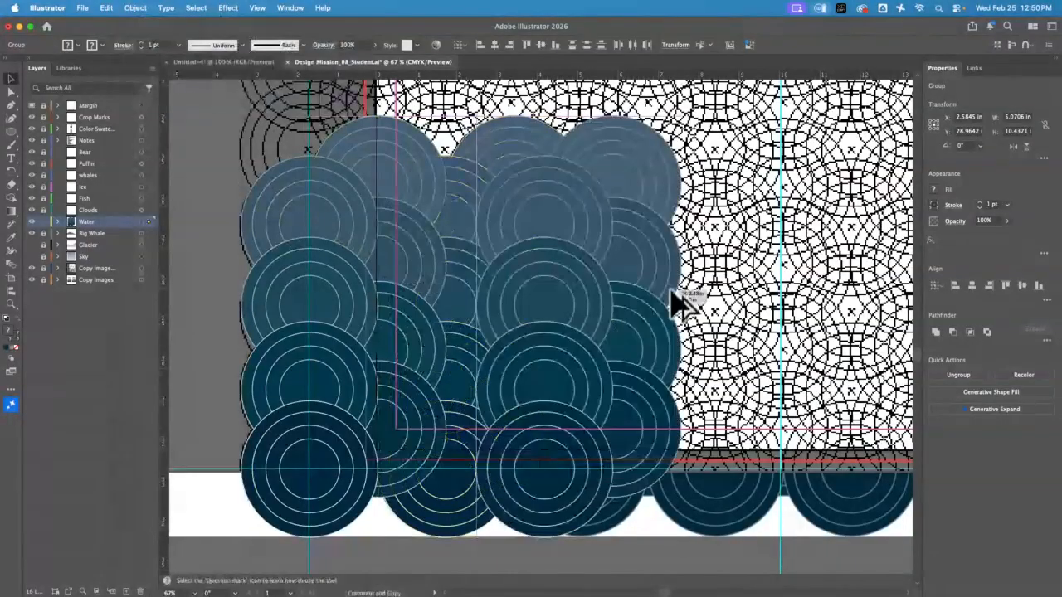
drag(676, 303, 716, 301)
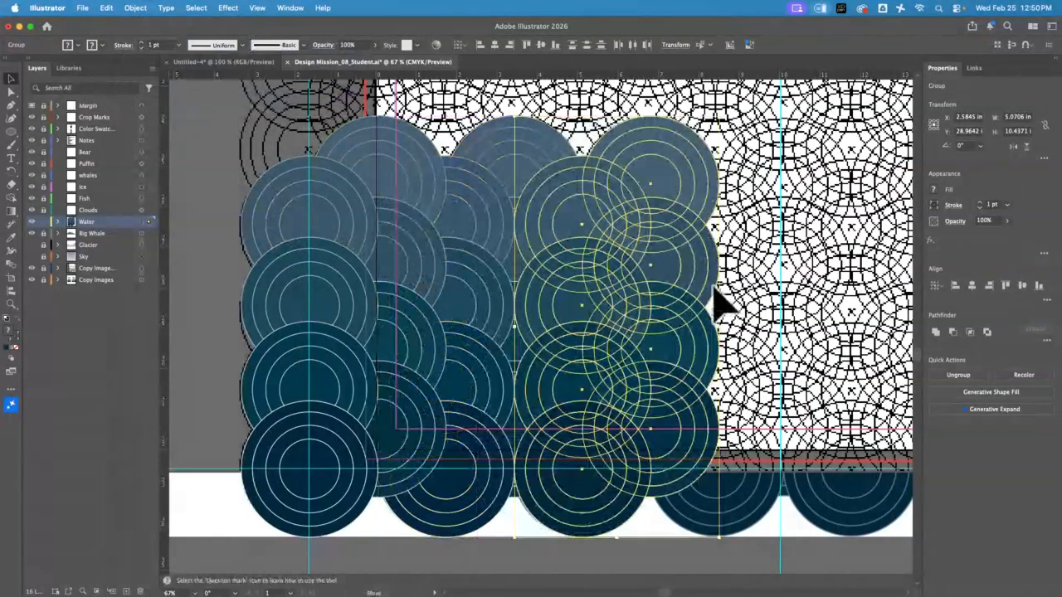
click(135, 8)
mouse_move(172, 42)
click(466, 200)
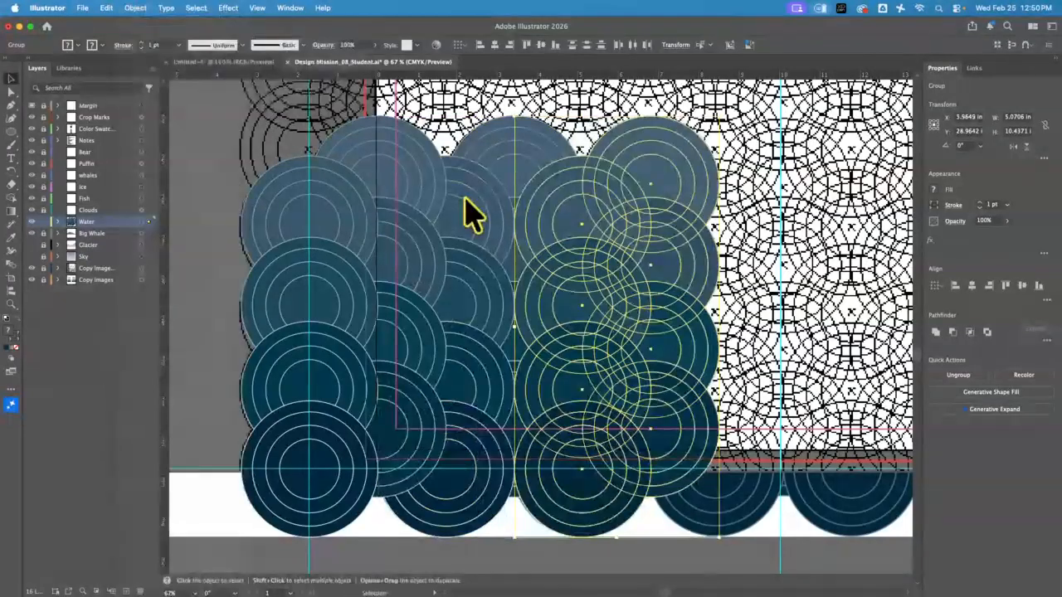
key(super+[)
Step: Place a fourth copy of the column pair across the vertical centre guide, send it behind the others, and clear the selection
drag(769, 344, 824, 342)
click(135, 8)
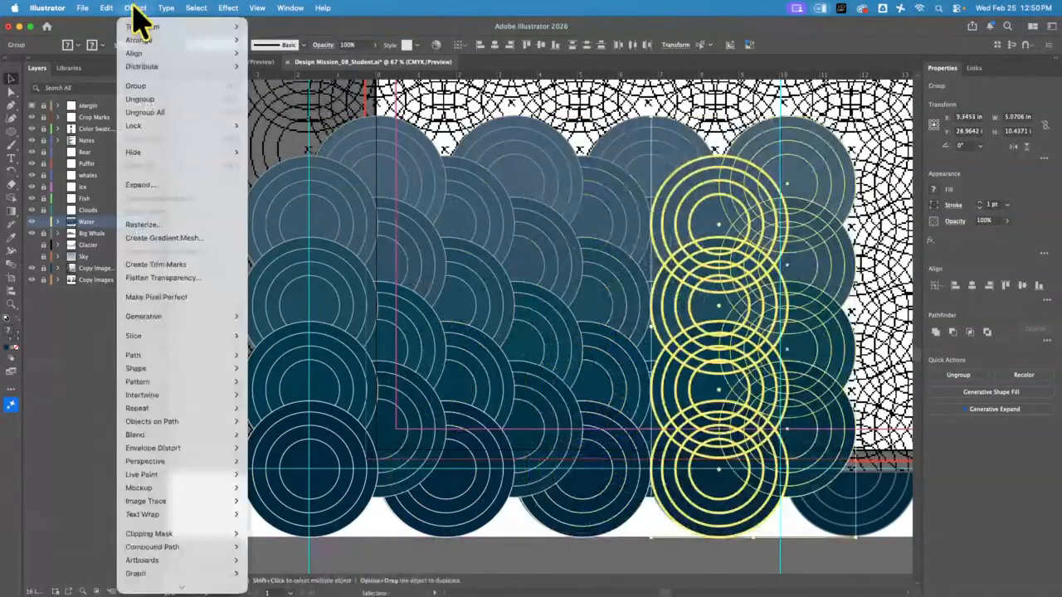
mouse_move(138, 39)
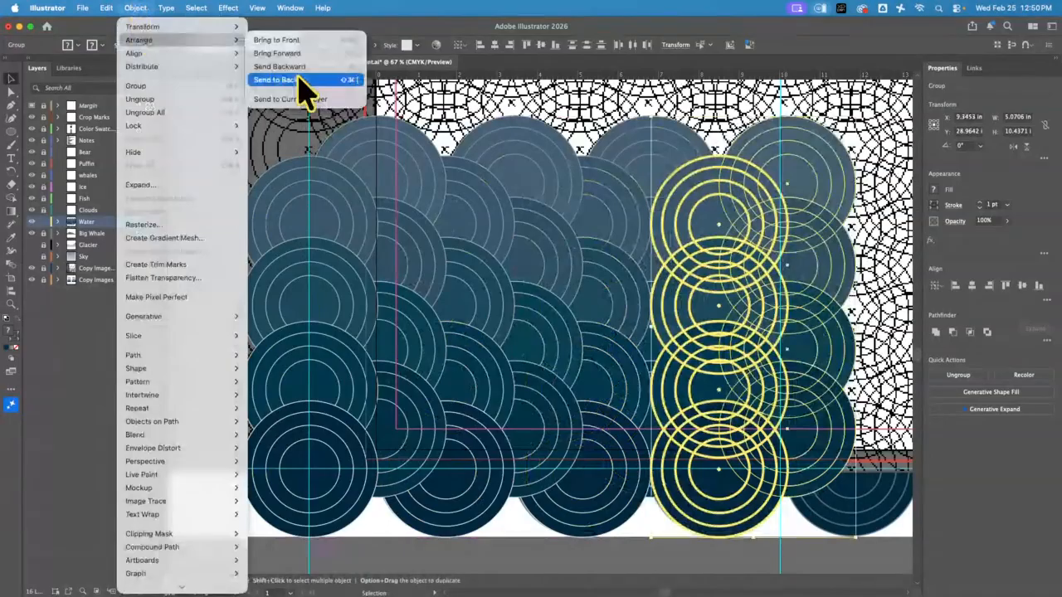
click(299, 80)
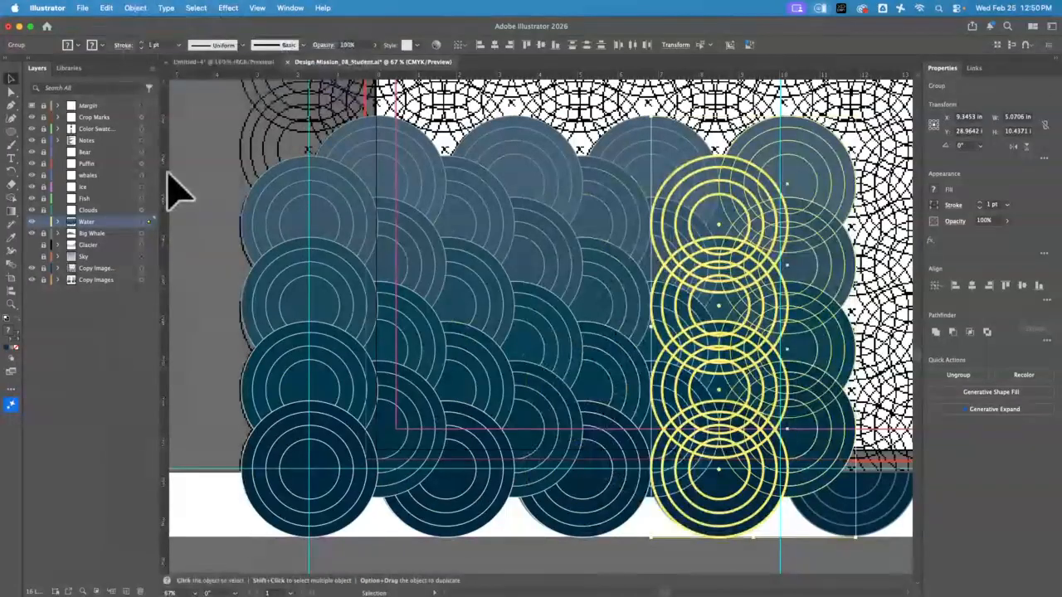
click(217, 170)
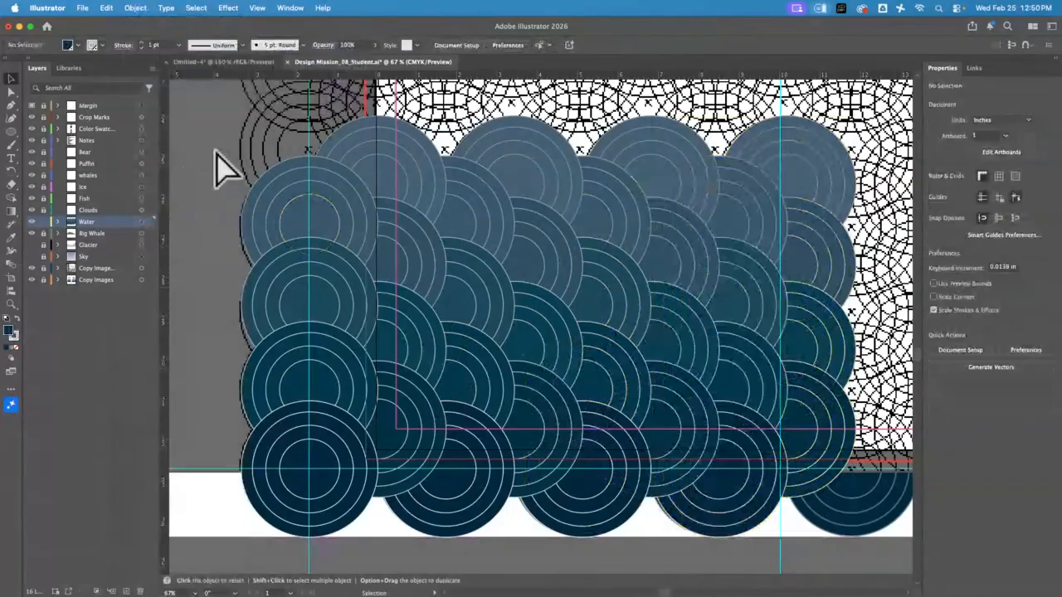
Step: Compare the wave pattern with the reference poster, and show the Glacier and Sky layers to check the whole composition
key(super+0)
key(space)
drag(752, 379, 532, 253)
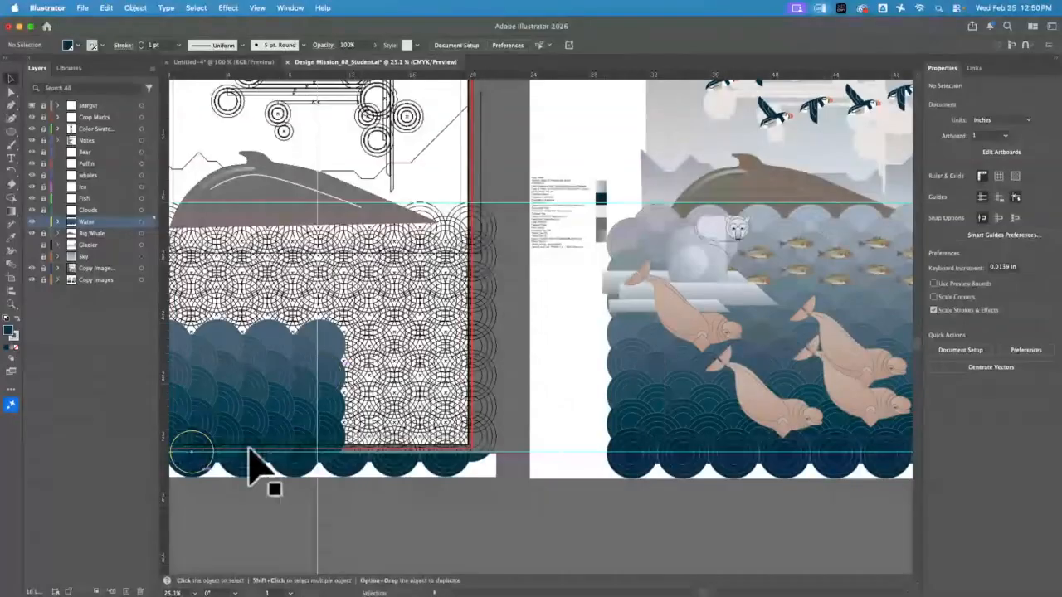
key(space)
drag(330, 264, 397, 467)
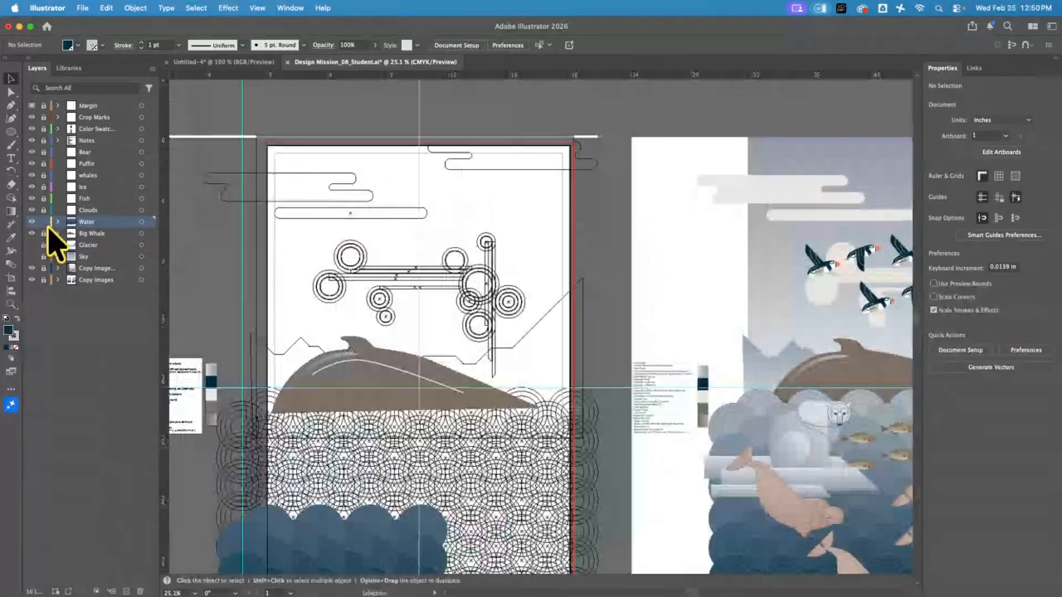
click(32, 256)
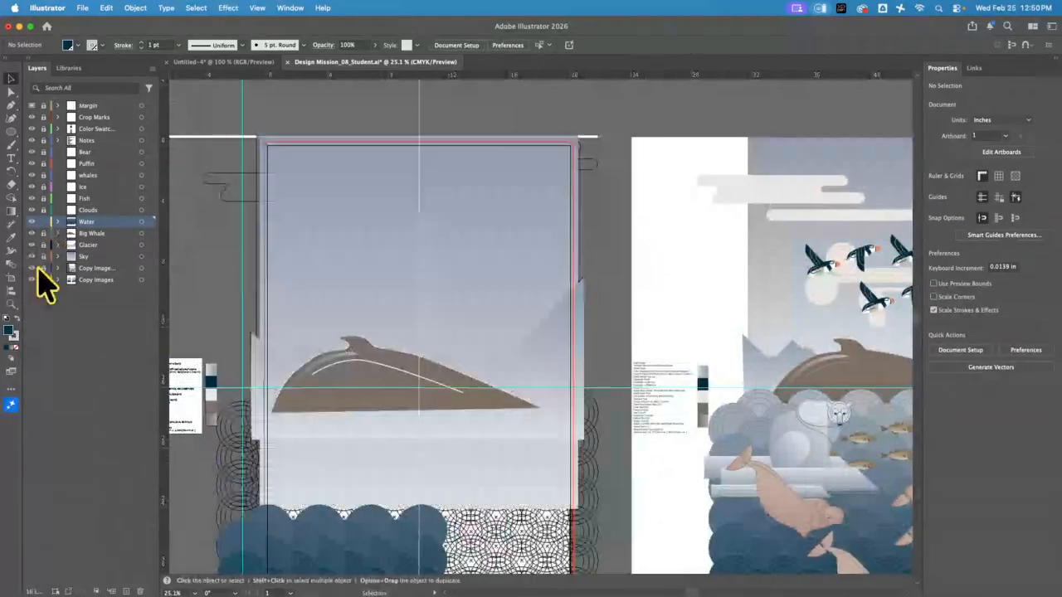
Step: Hide the Water, Big Whale, Glacier and Sky layers, lock Water, and make the unlocked Clouds layer active
key(space)
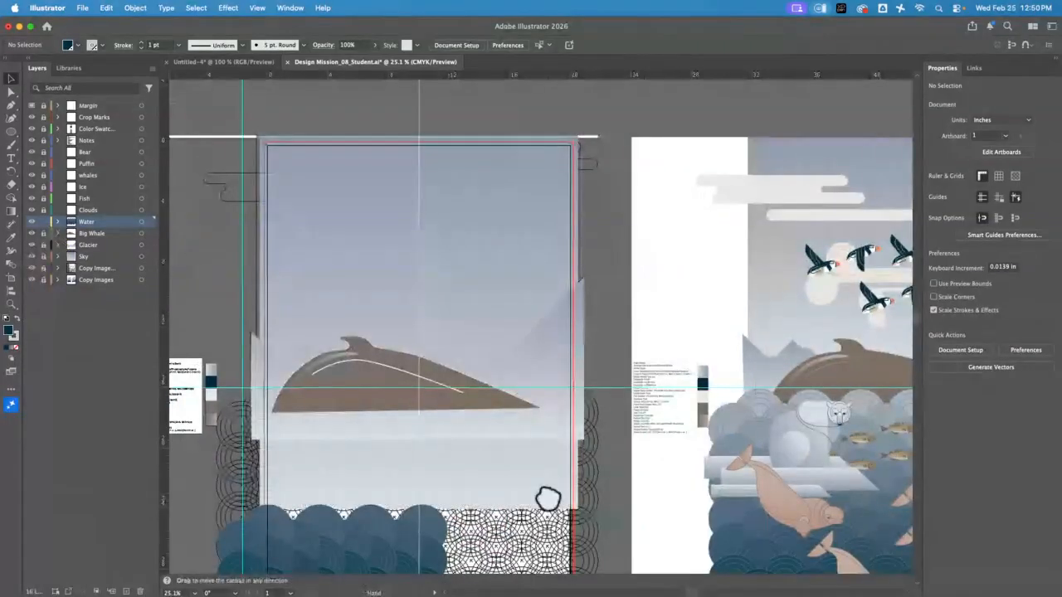
drag(548, 498, 557, 374)
scroll(846, 338, up, 5)
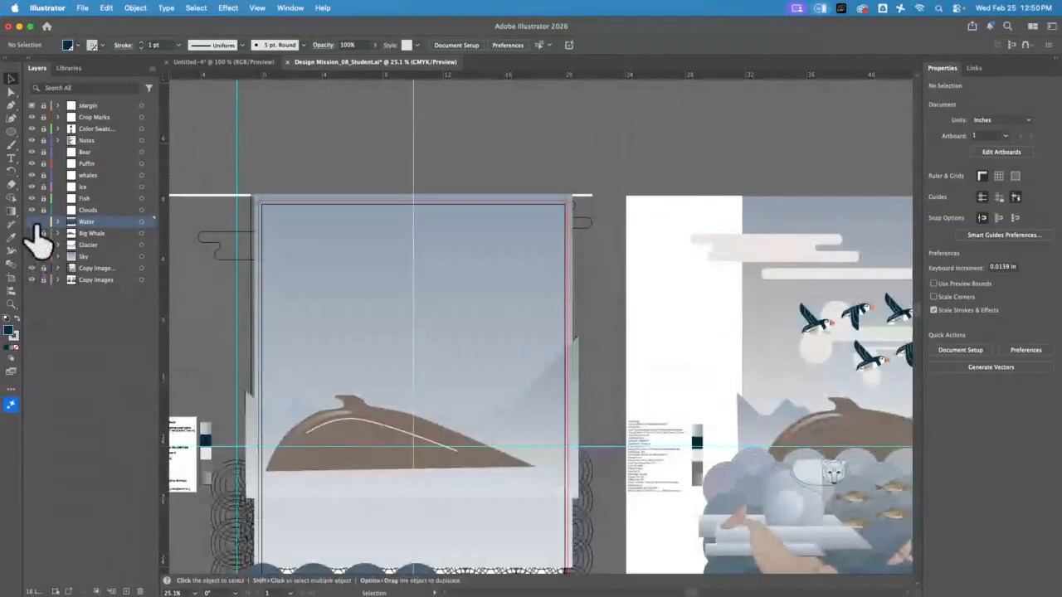
drag(35, 226, 35, 220)
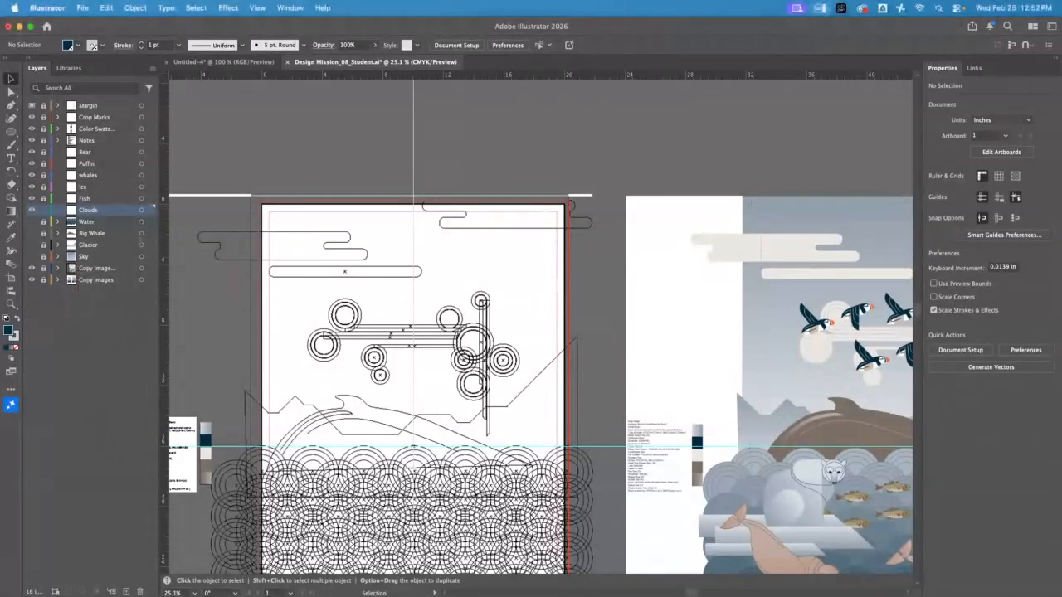
Step: Draw a rectangle about 10.06 by 0.78 in over the single long cloud bar outline and round its corners to 0.3882 in
click(10, 304)
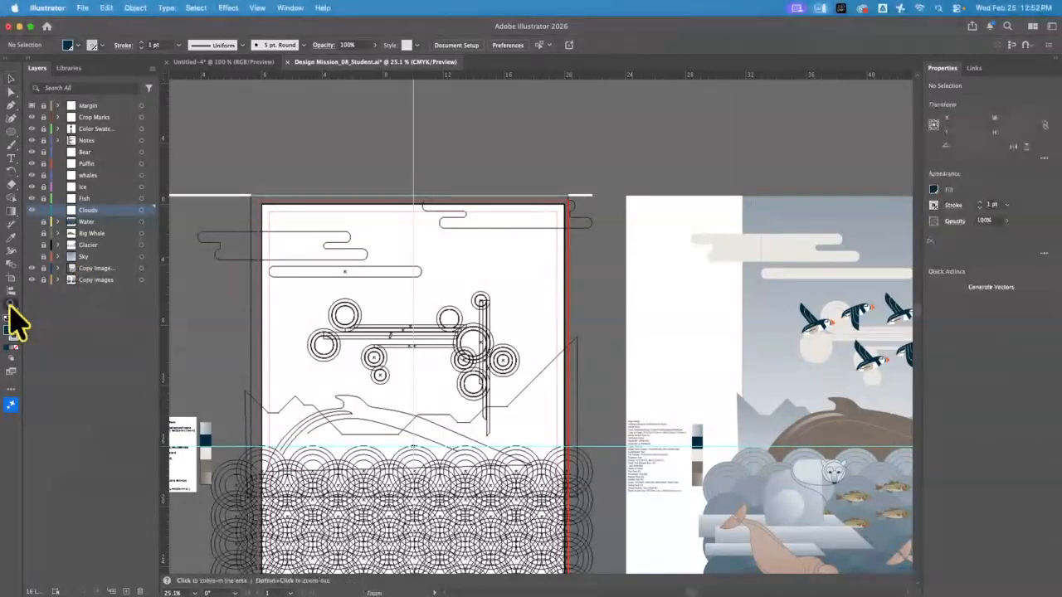
drag(282, 238, 605, 277)
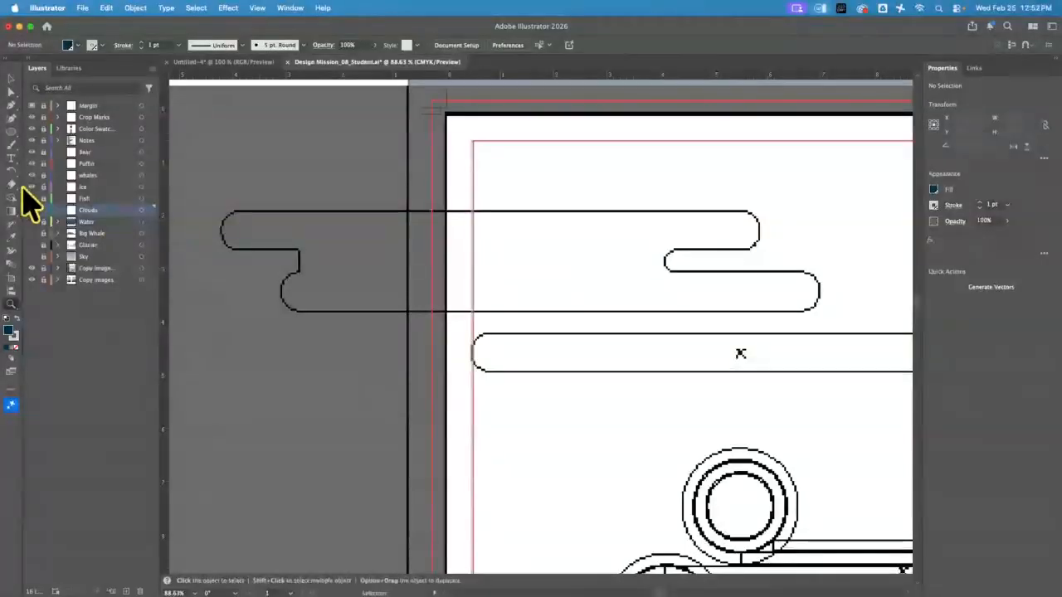
click(15, 133)
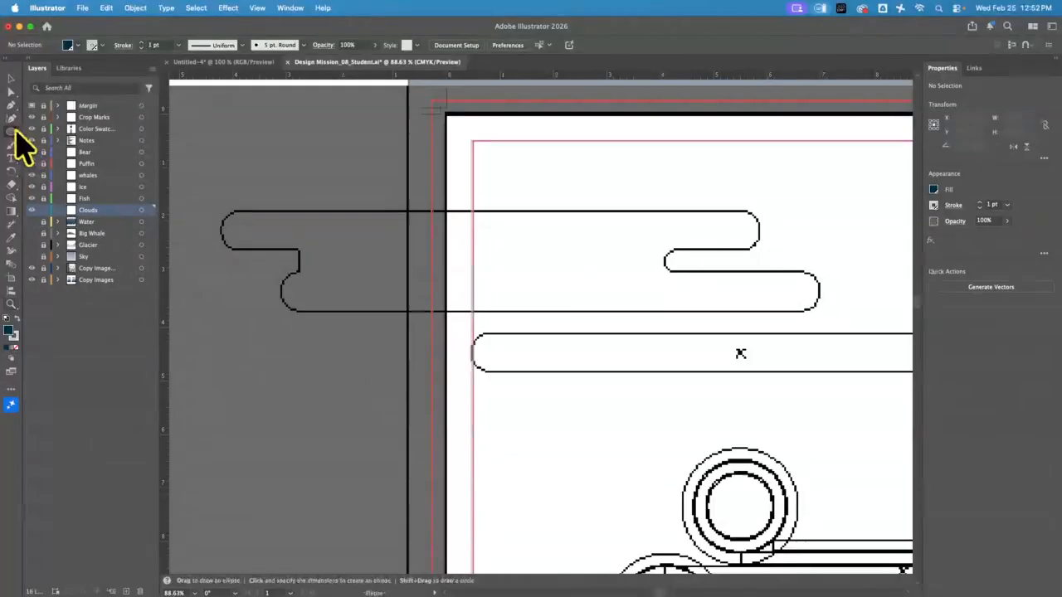
key(space)
drag(652, 220, 736, 88)
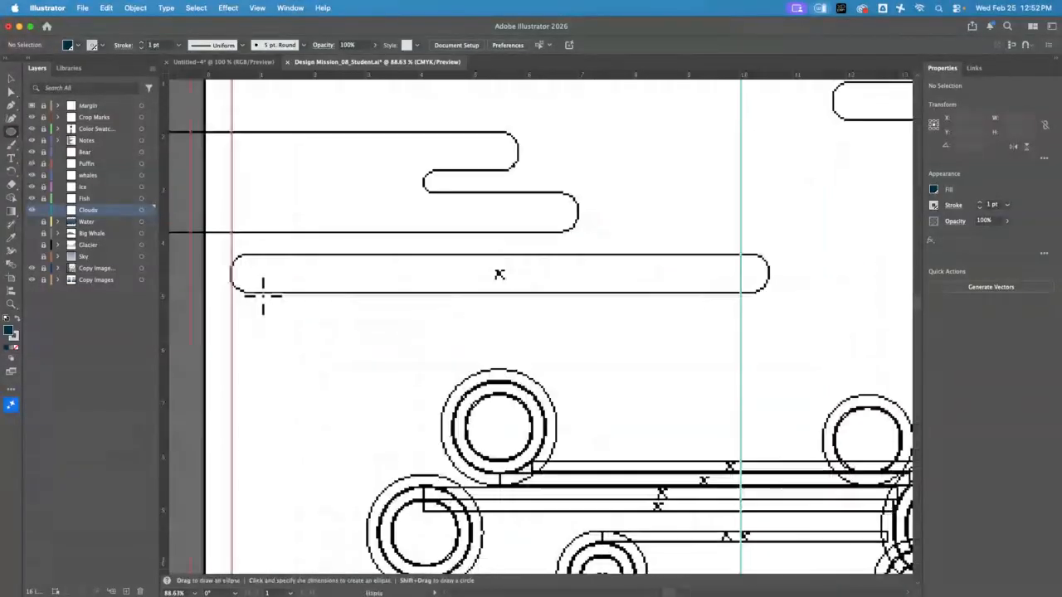
click(10, 131)
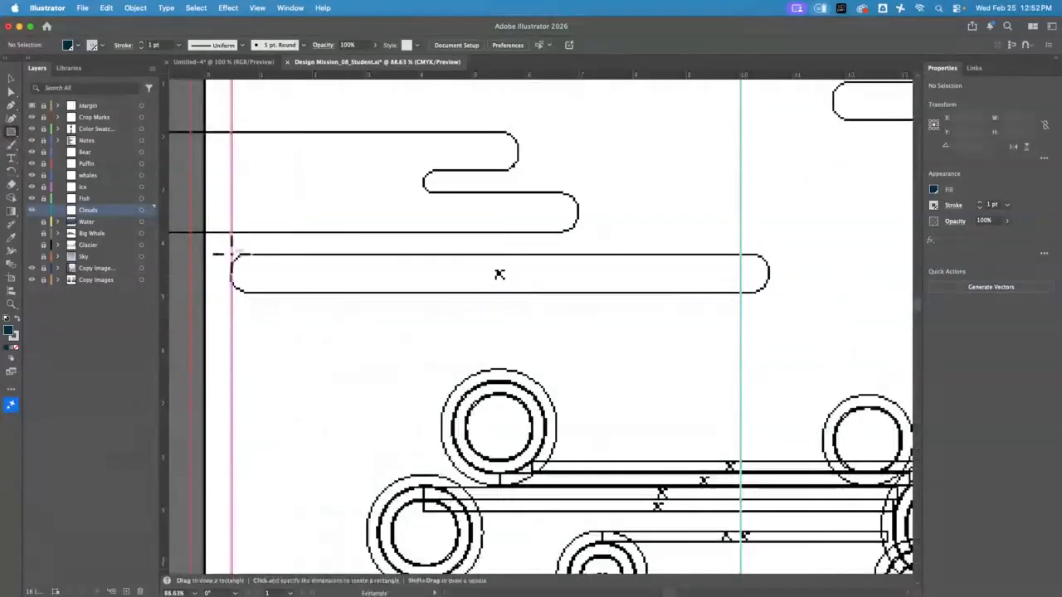
drag(231, 253, 771, 293)
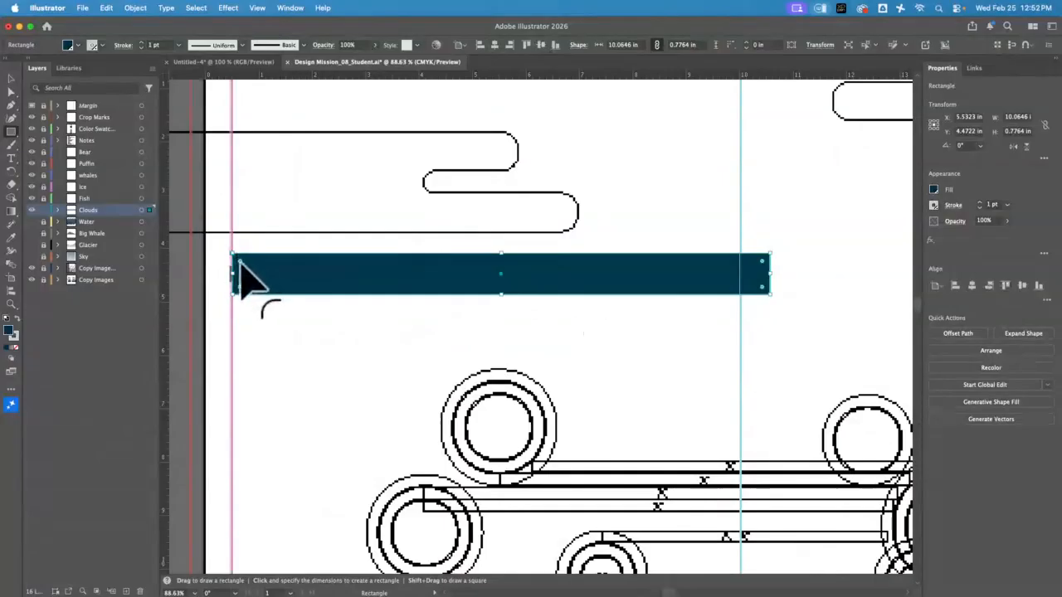
drag(240, 264, 271, 276)
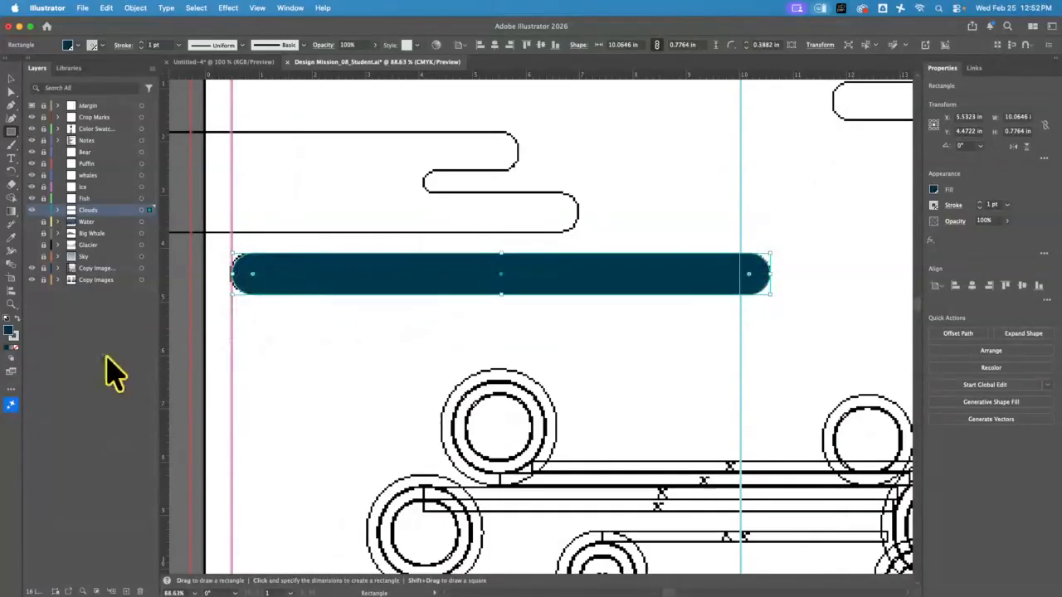
Step: Apply the light off-white swatch beside the notes to the long cloud bar with the Eyedropper, then clear the selection
click(10, 79)
key(space)
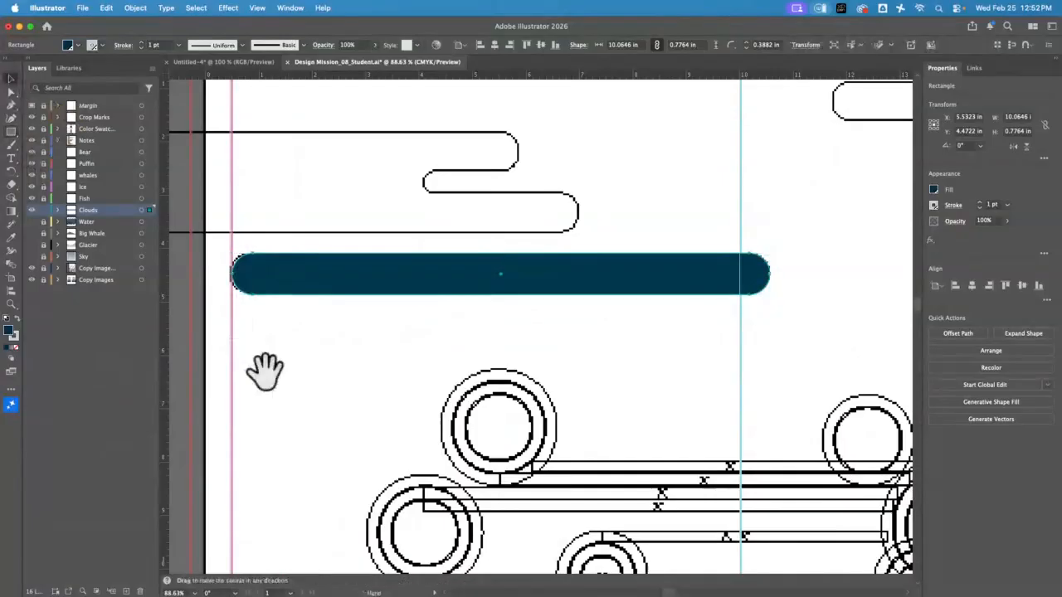
drag(264, 370, 513, 282)
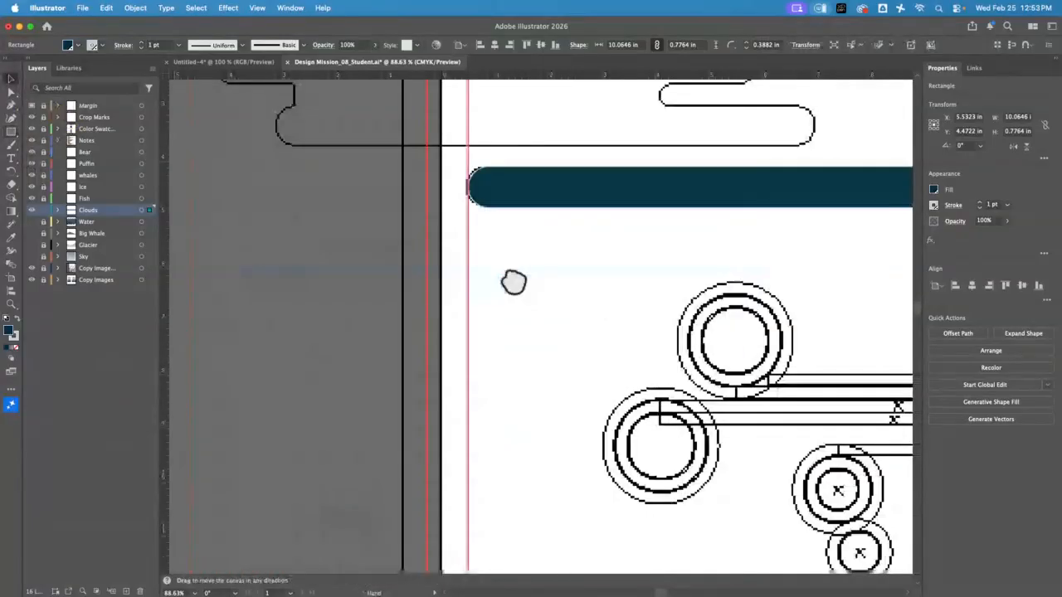
key(super+minus)
key(super+minus)
key(super+minus)
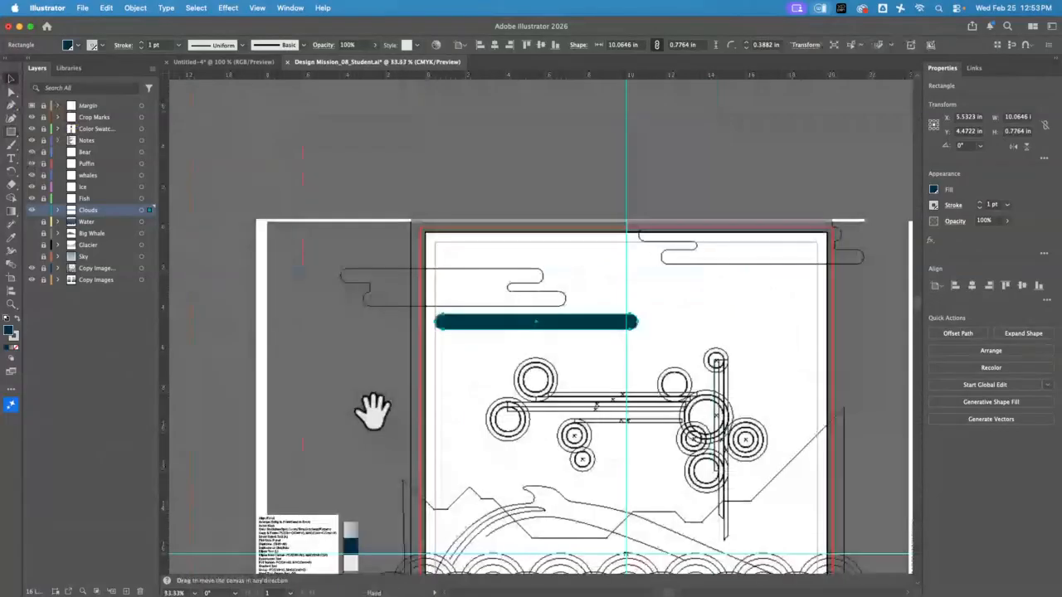
drag(373, 410, 347, 261)
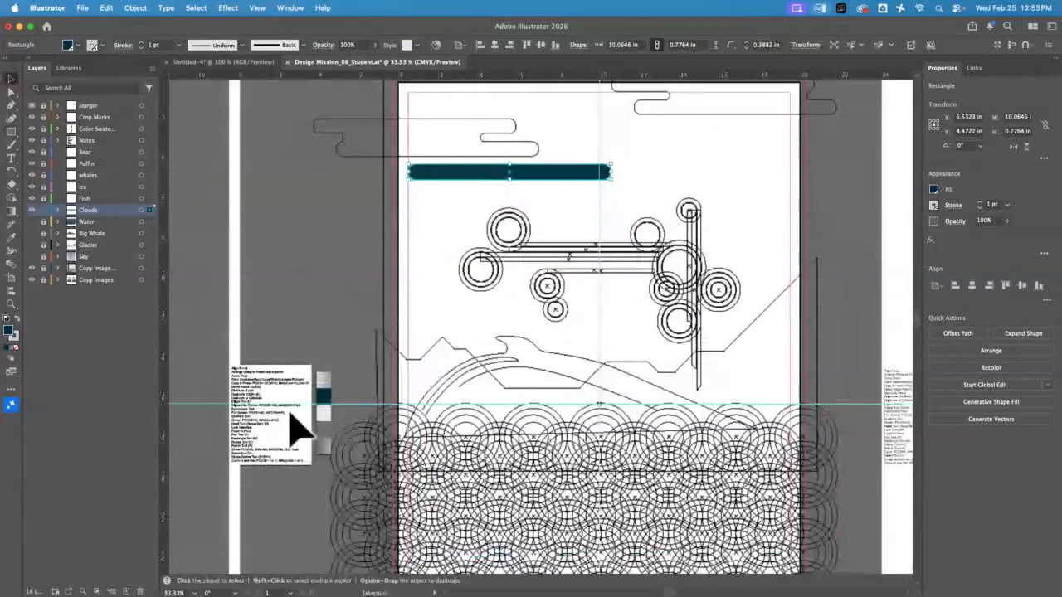
key(i)
click(323, 412)
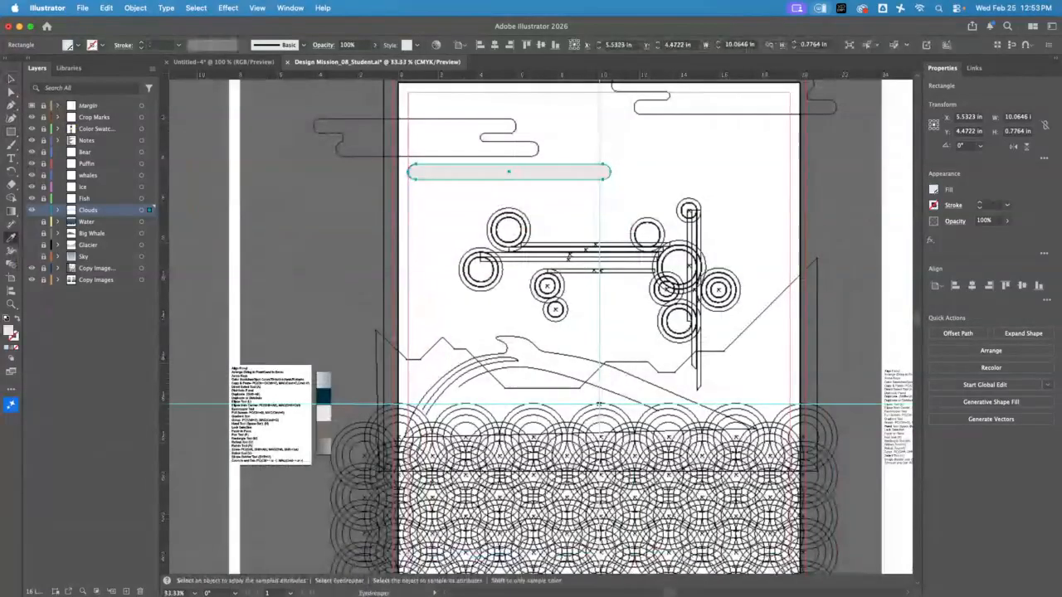
click(11, 80)
click(337, 203)
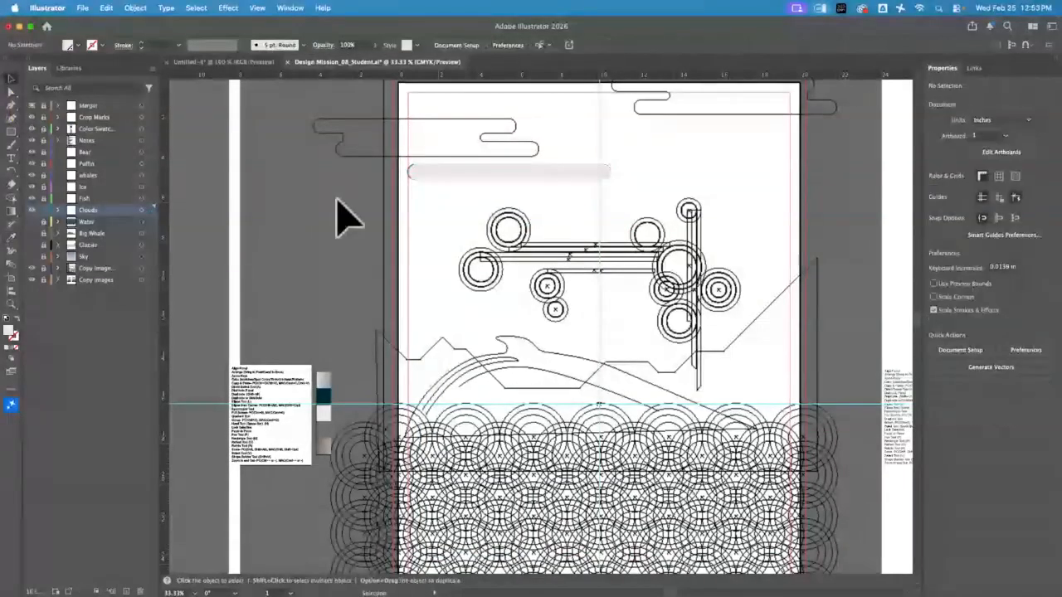
Step: Draw a rectangle about 10.1 by 0.75 in over the upper bar of the stepped cloud outline crossing the artboard's left edge
key(space)
drag(336, 203, 349, 385)
key(z)
drag(349, 291, 644, 444)
key(space)
drag(644, 444, 484, 292)
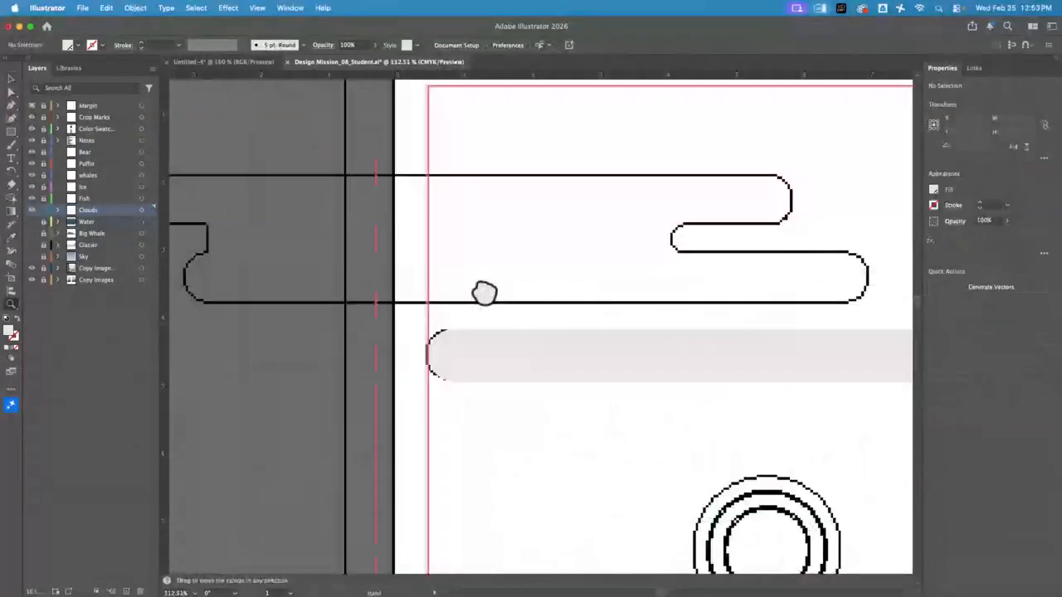
key(super+0)
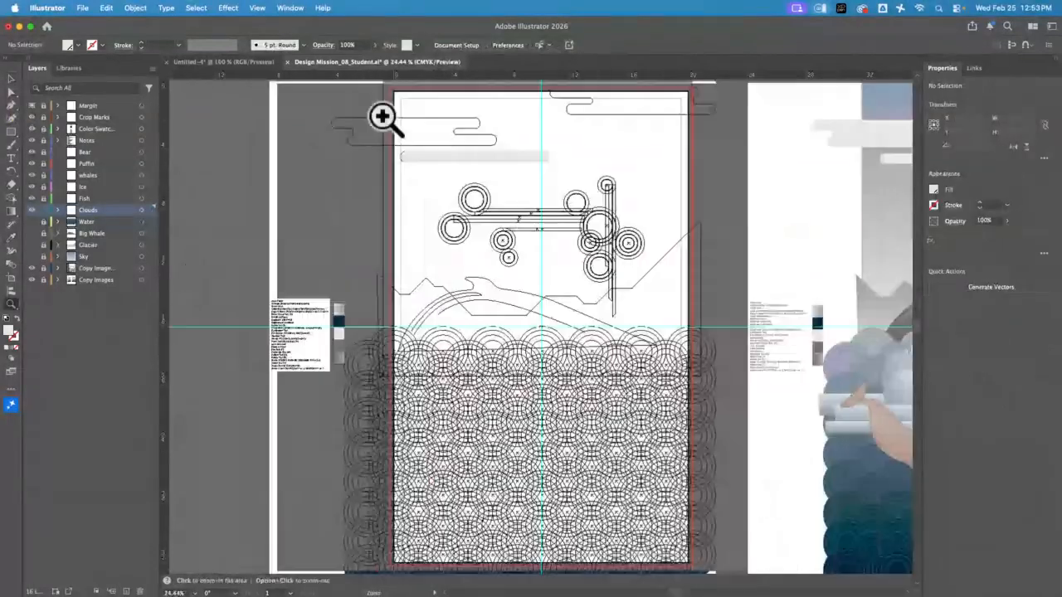
drag(383, 116, 552, 293)
key(space)
click(11, 132)
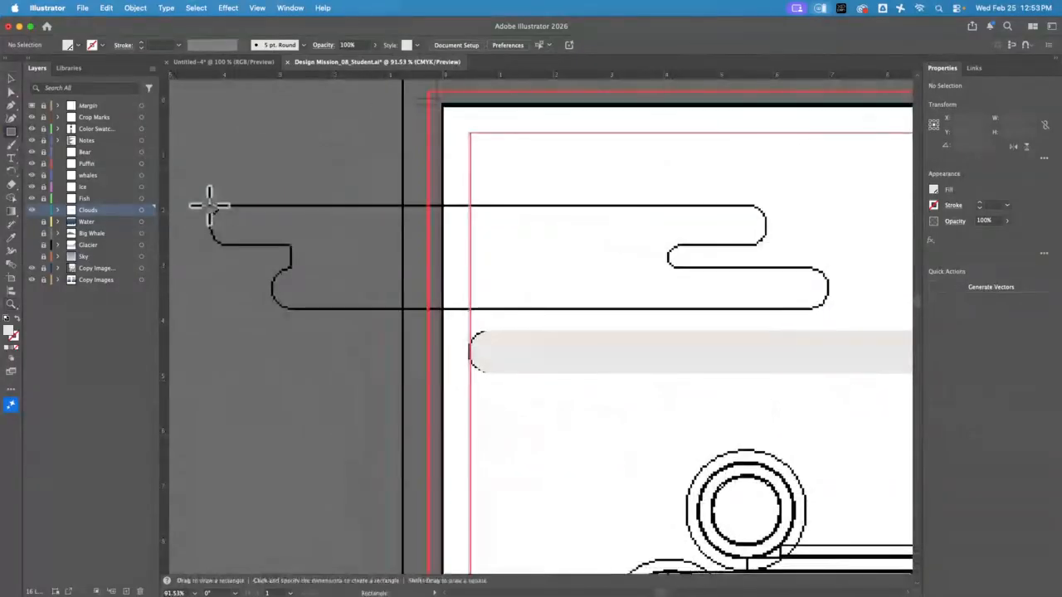
drag(209, 204, 766, 245)
Step: Duplicate the rectangle onto the stepped cloud's lower bar outline and round the corners of both bars to 0.3759 in
click(11, 79)
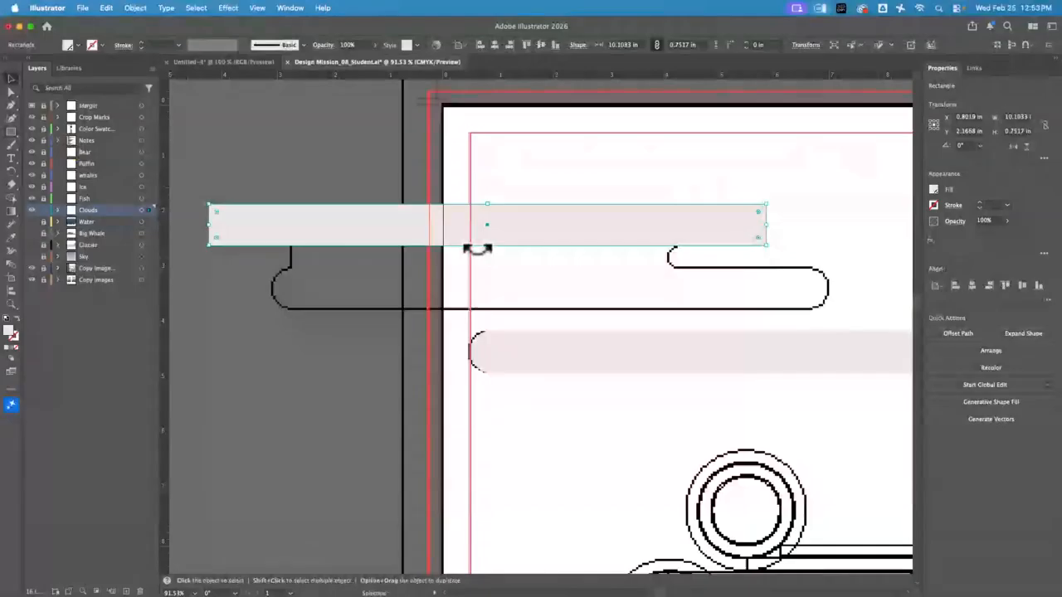
drag(415, 236, 482, 302)
drag(481, 300, 478, 302)
click(223, 234)
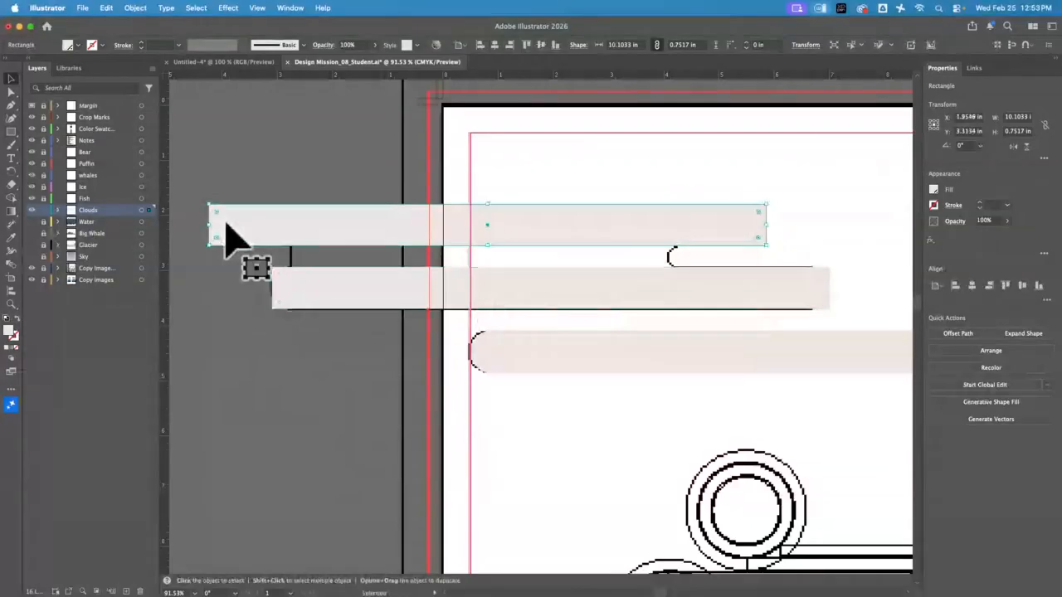
drag(226, 224, 292, 286)
click(304, 303)
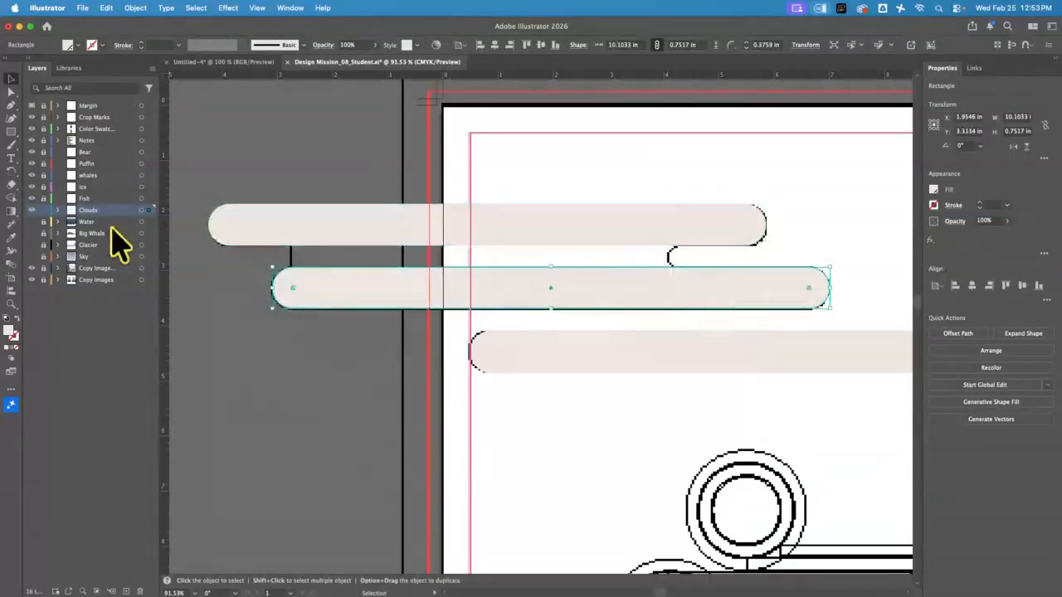
Step: Start a Pen path inside the lower bar, trace the curved notch between the two bars, and end inside the upper bar
key(z)
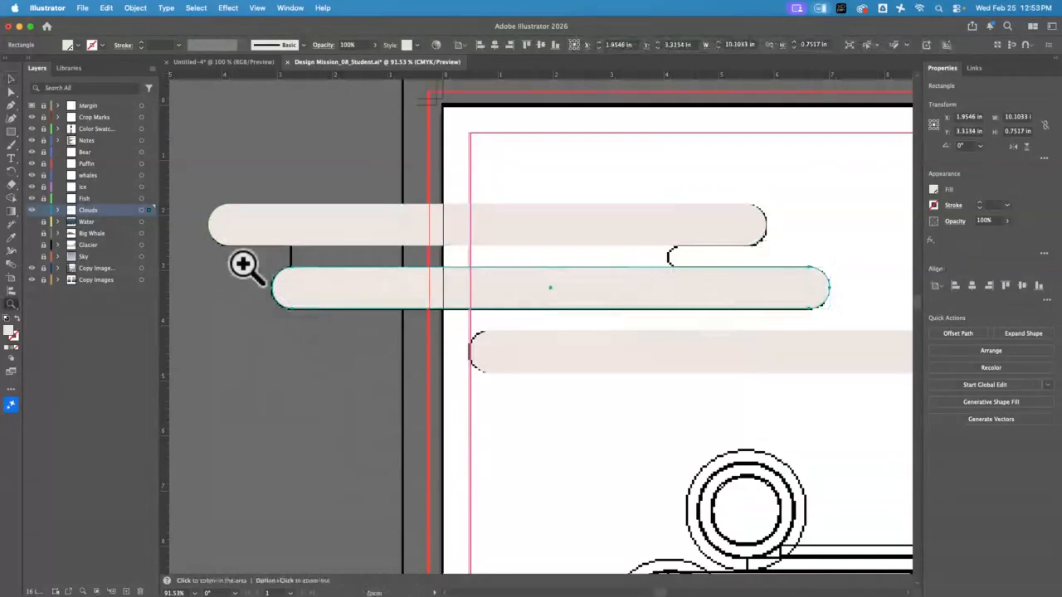
key(v)
key(p)
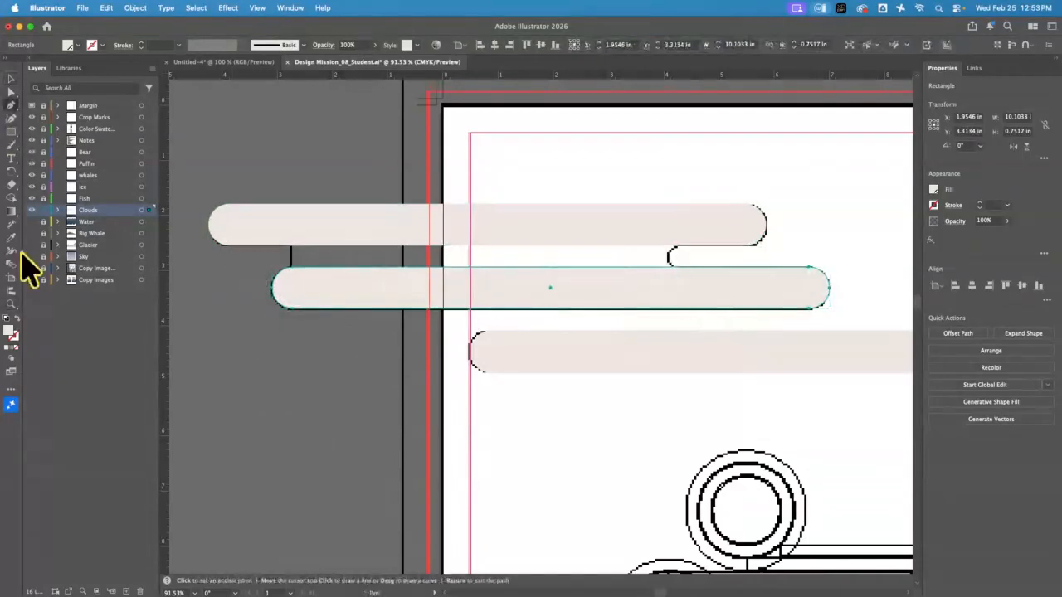
click(12, 305)
drag(686, 249, 763, 324)
key(space)
drag(745, 327, 591, 314)
key(v)
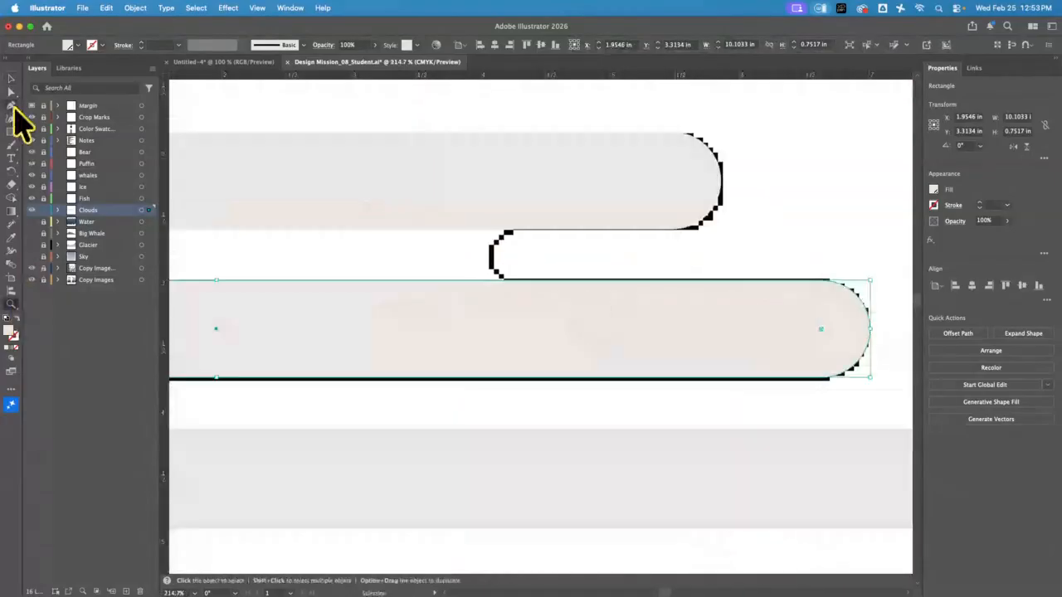
click(13, 106)
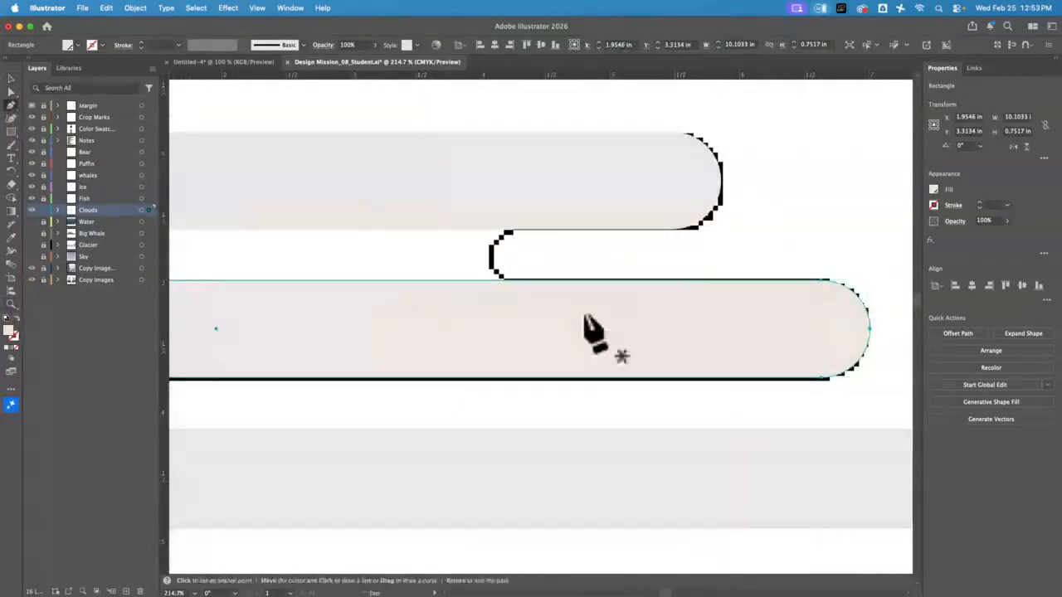
click(583, 307)
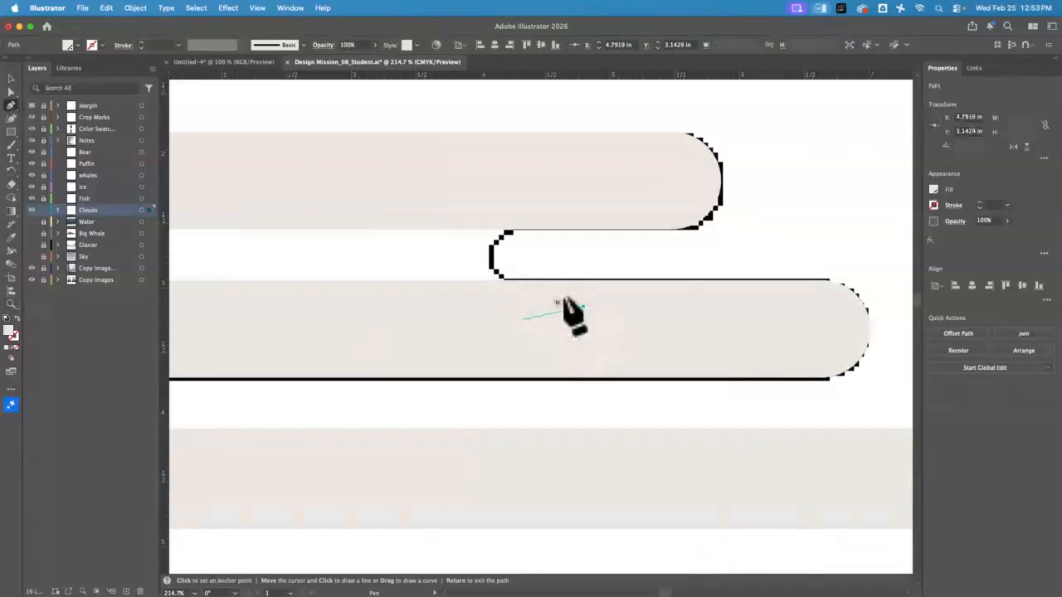
click(520, 283)
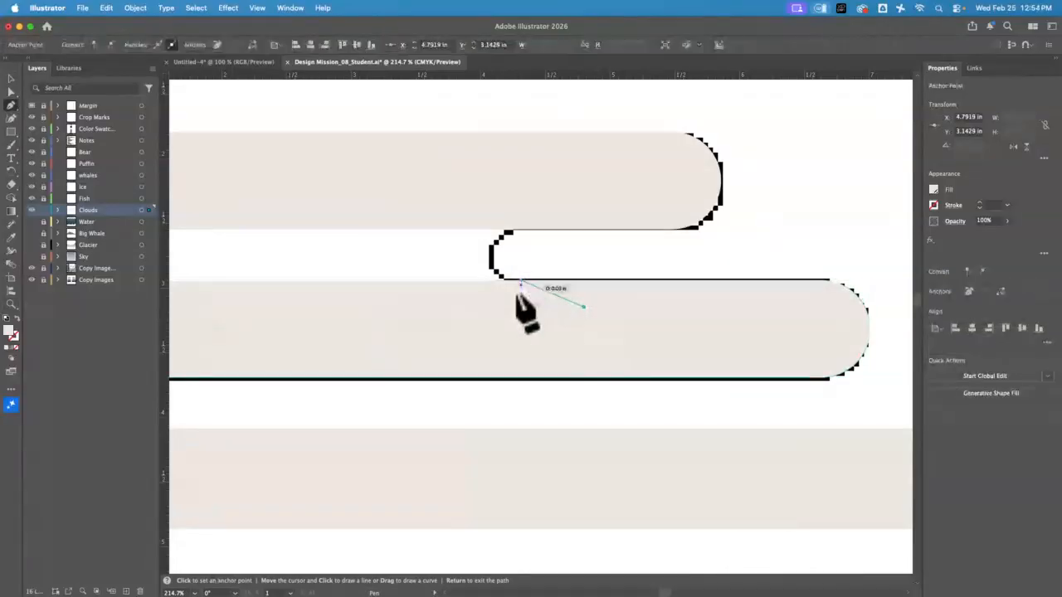
drag(488, 256, 544, 181)
Step: Continue the path left through the upper bar, down the cloud's left step into the lower bar, and close it at its start
key(space)
drag(439, 175, 778, 181)
click(214, 178)
key(space)
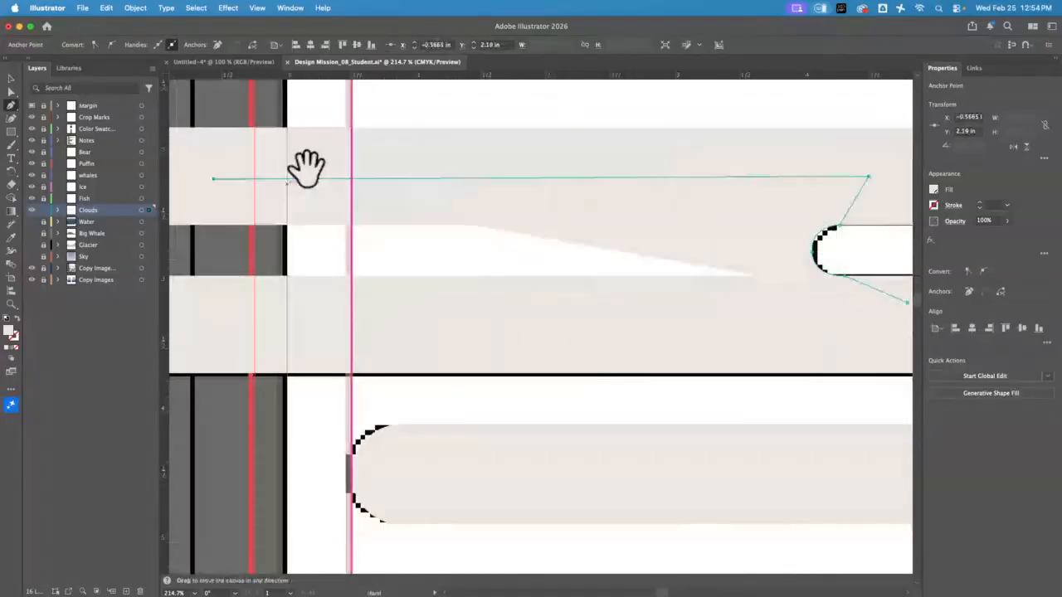
drag(307, 169, 595, 152)
click(213, 168)
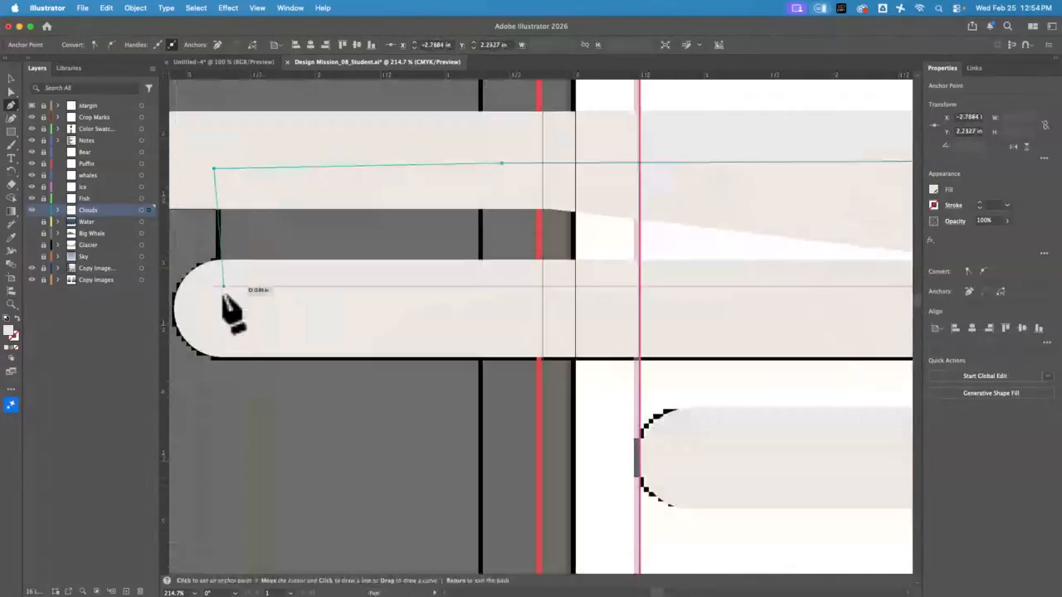
click(218, 294)
key(space)
drag(565, 316, 72, 315)
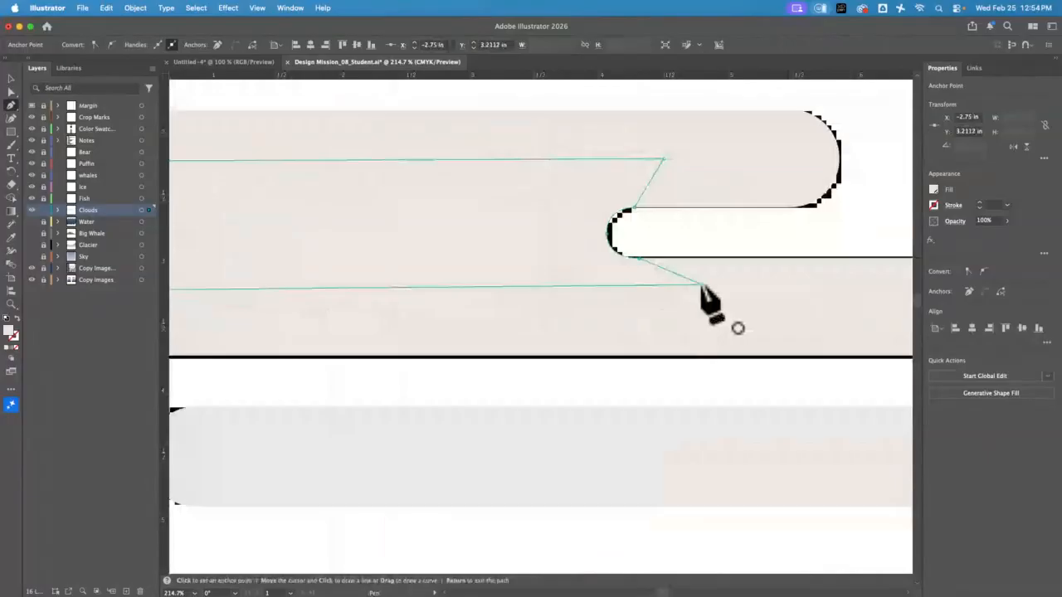
click(702, 286)
Step: Select the two bars and the connecting shape, merge them into one cloud with the Shape Builder tool, and clear the selection
key(super+minus)
key(super+minus)
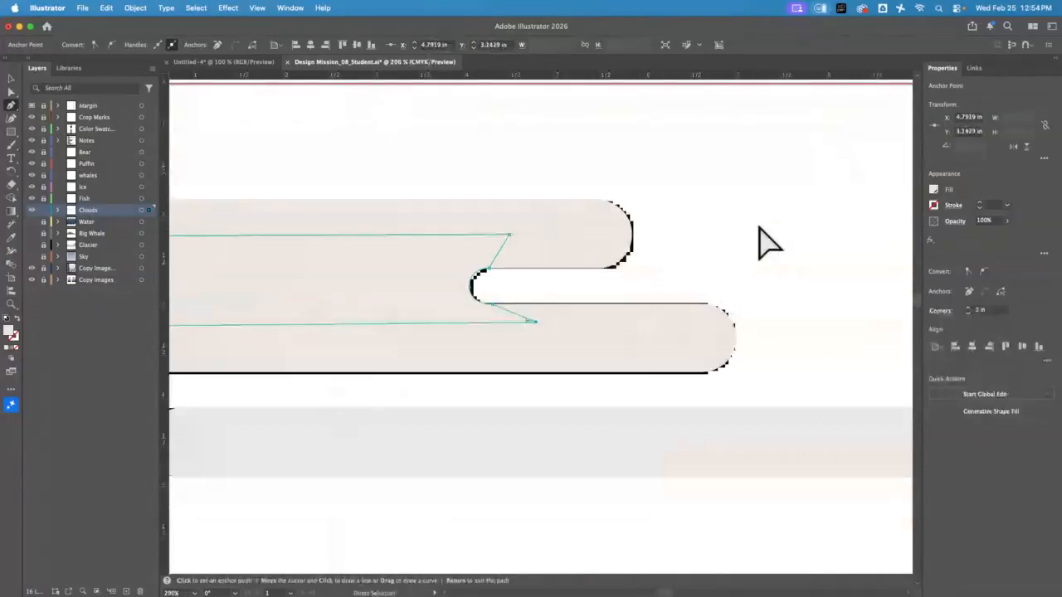
key(super+minus)
key(super+minus)
key(super+minus)
click(11, 78)
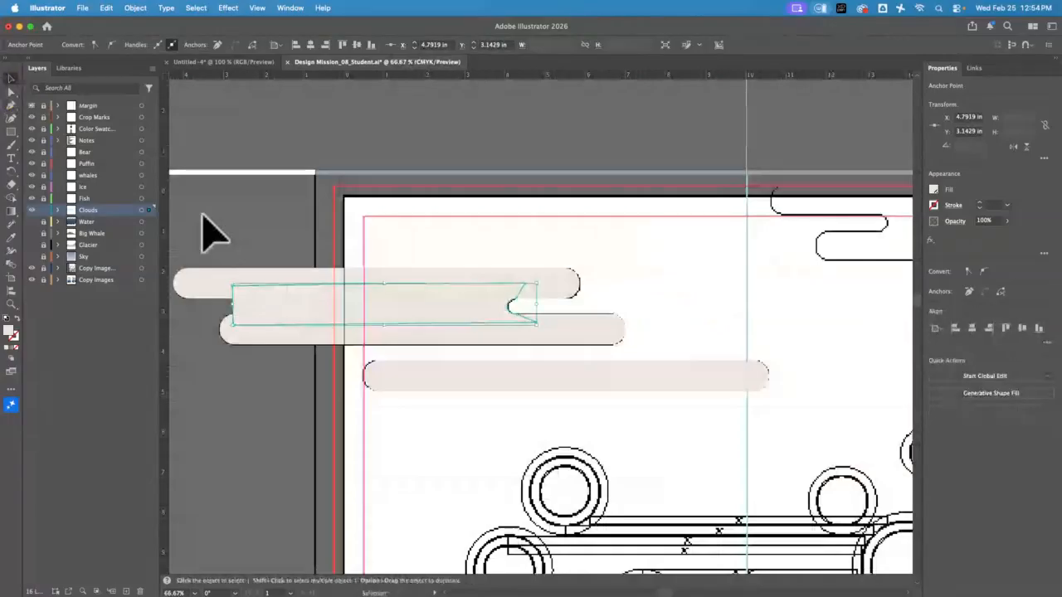
drag(257, 251, 203, 391)
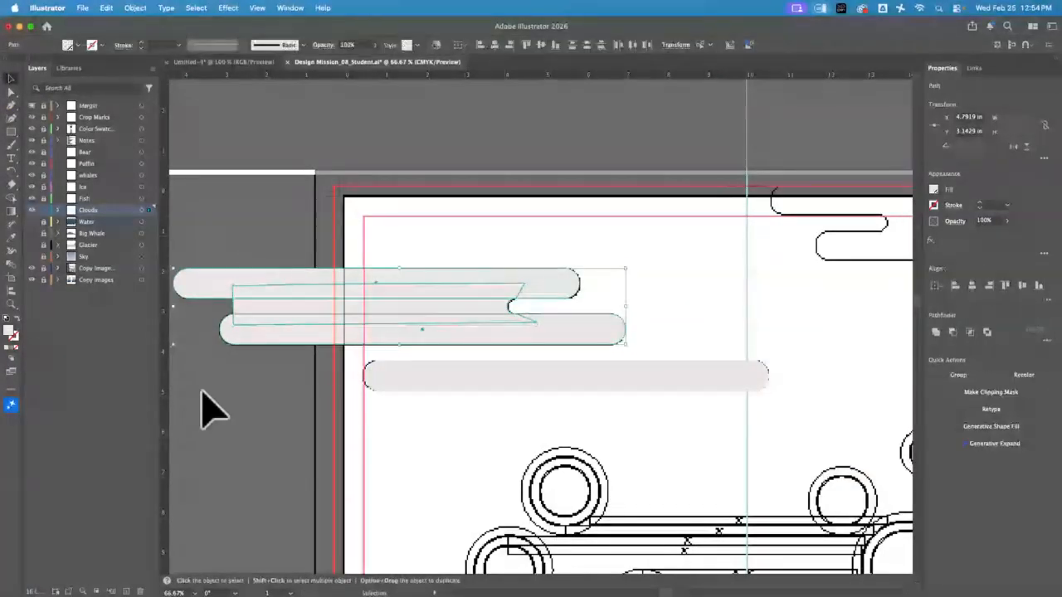
key(shift+m)
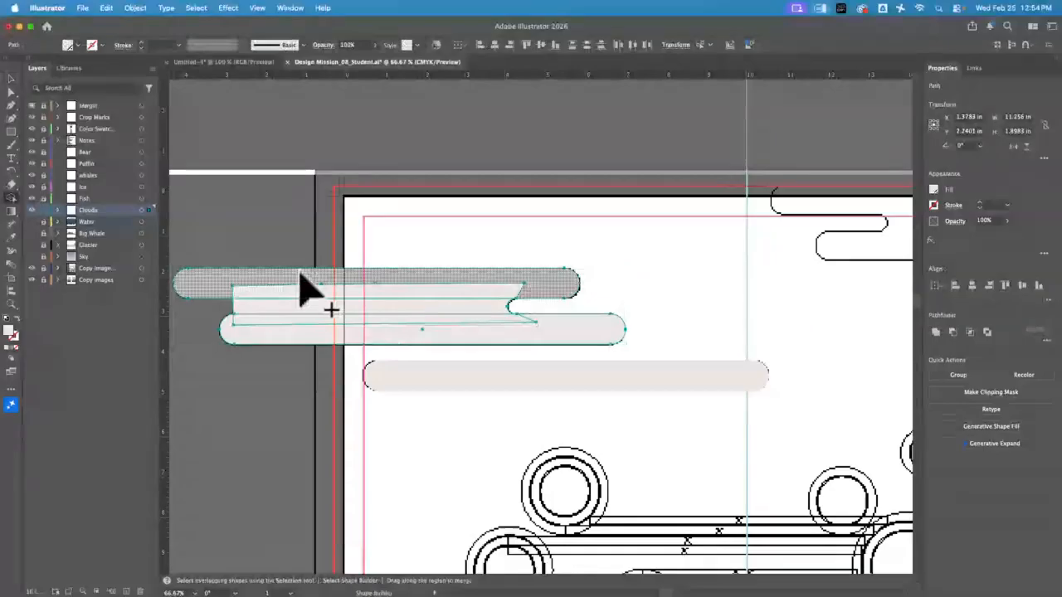
drag(299, 283, 329, 336)
click(11, 78)
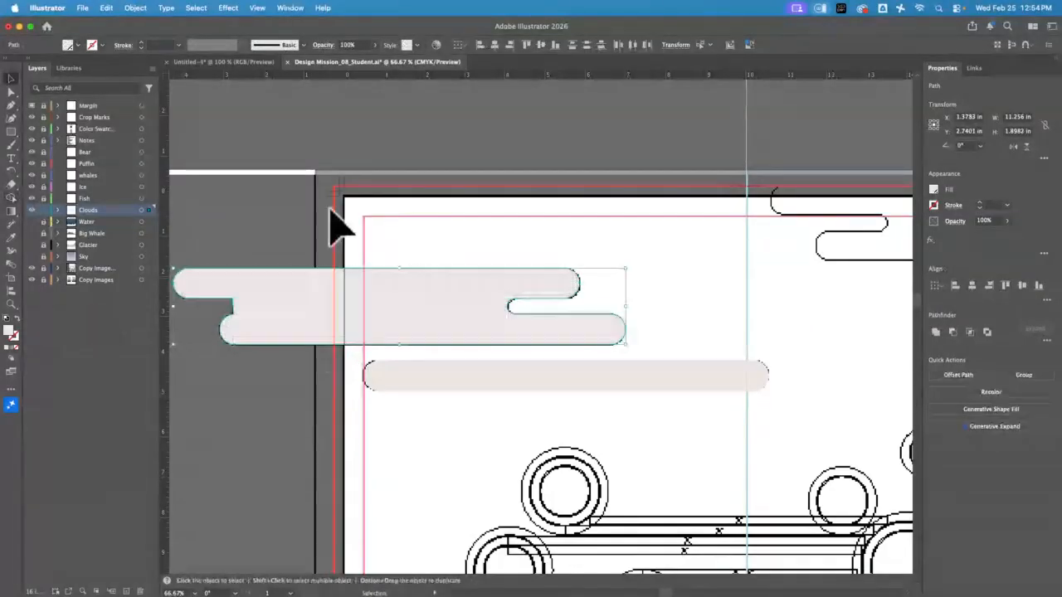
click(330, 224)
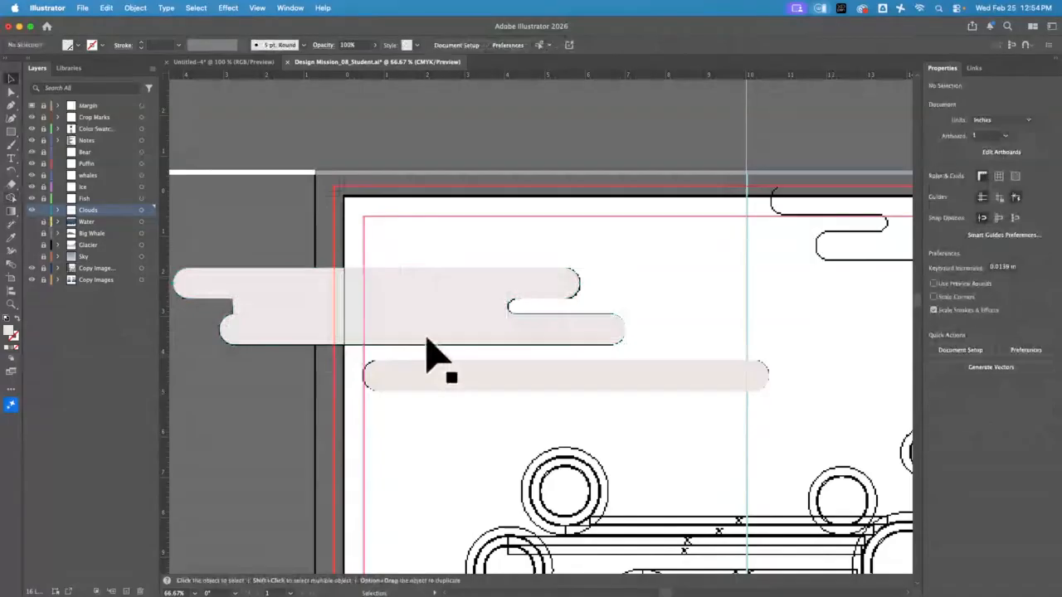
drag(795, 226, 724, 181)
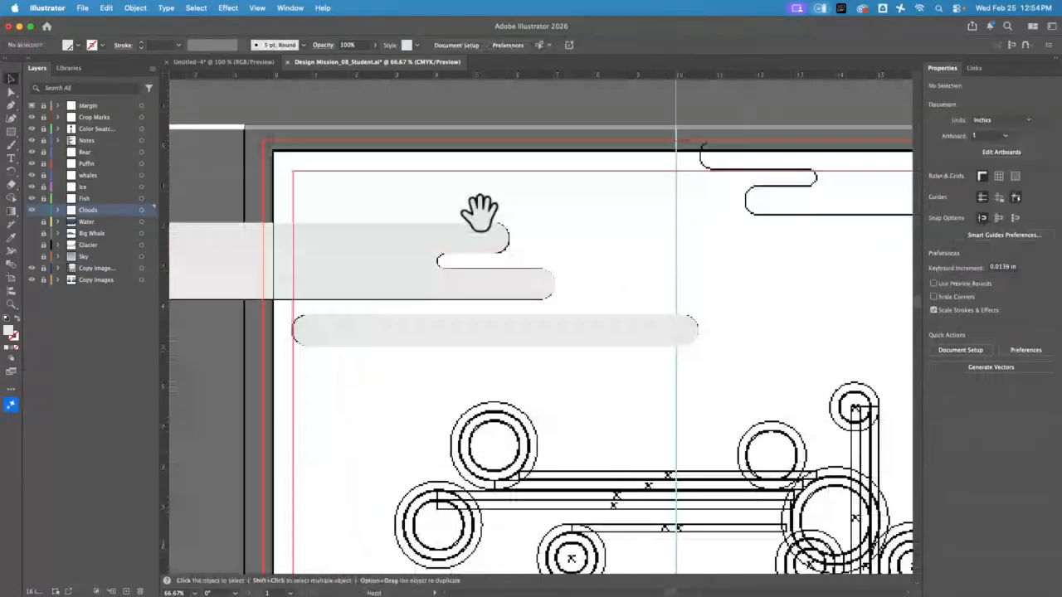
Step: Duplicate the merged stepped cloud, rotate the copy 180°, and fit it over the cloud outline at the artboard's upper right
drag(479, 214, 625, 217)
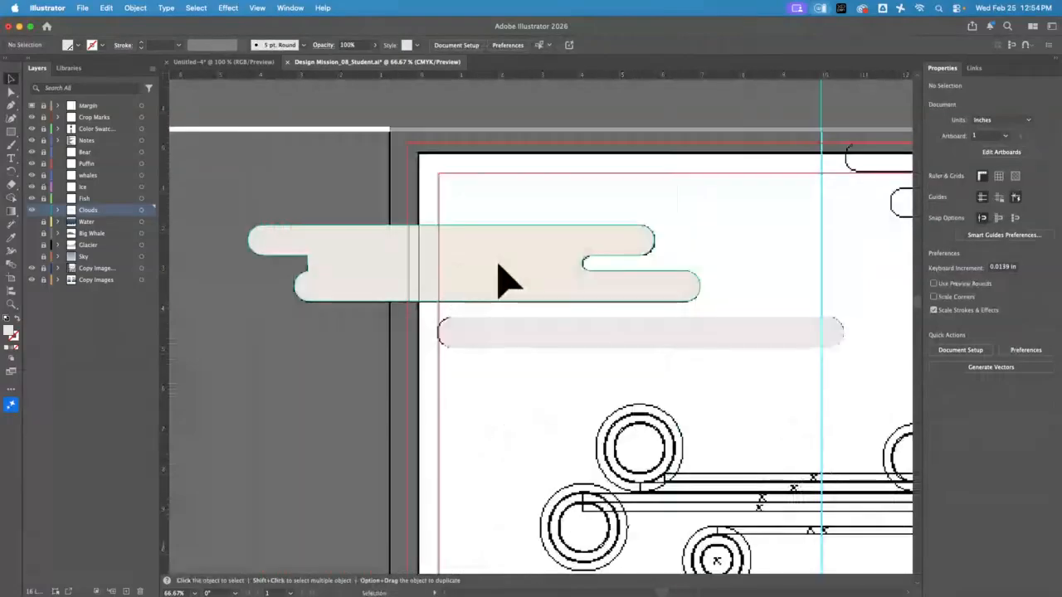
click(487, 294)
drag(488, 296, 583, 156)
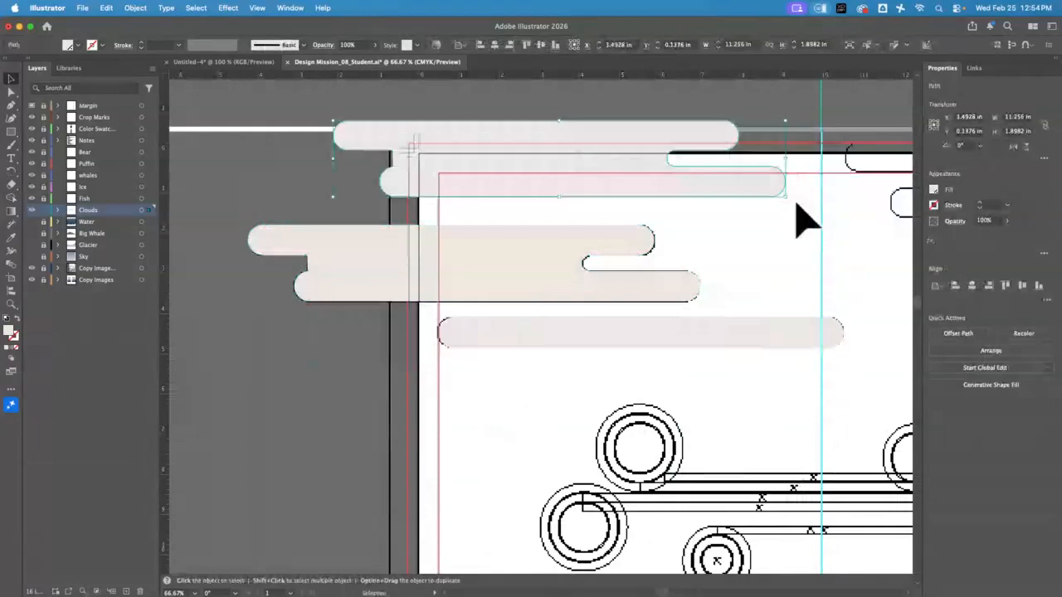
drag(803, 236, 457, 342)
drag(246, 253, 610, 241)
drag(353, 214, 387, 220)
drag(521, 230, 667, 267)
click(469, 456)
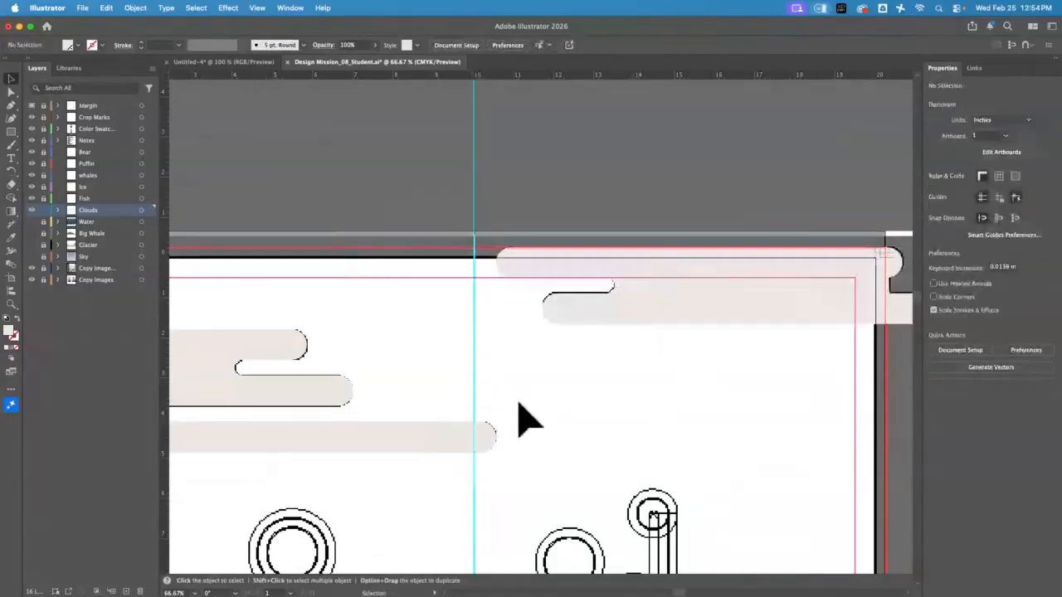
drag(518, 407, 532, 322)
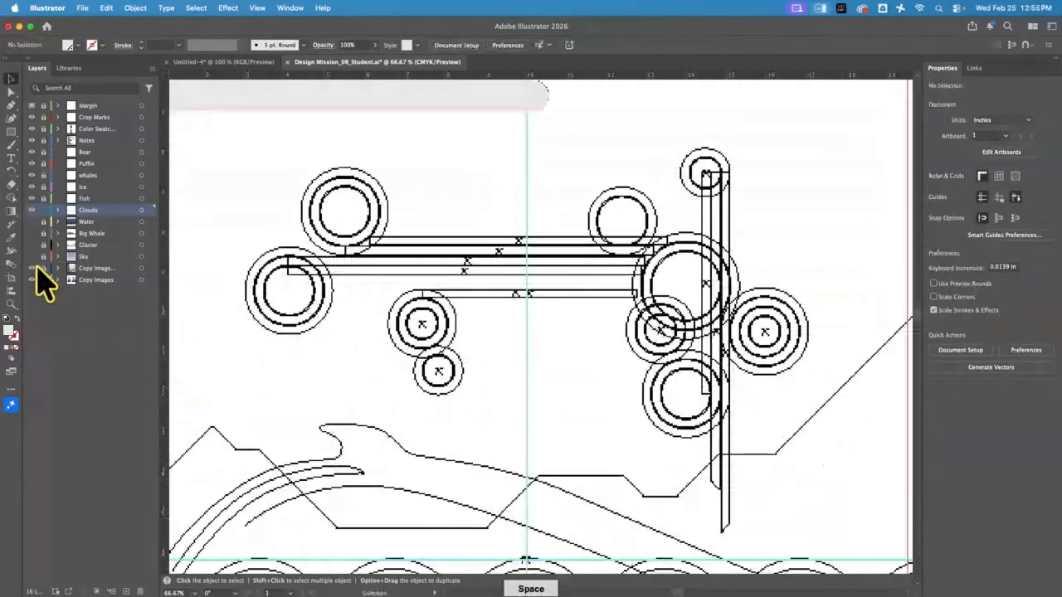
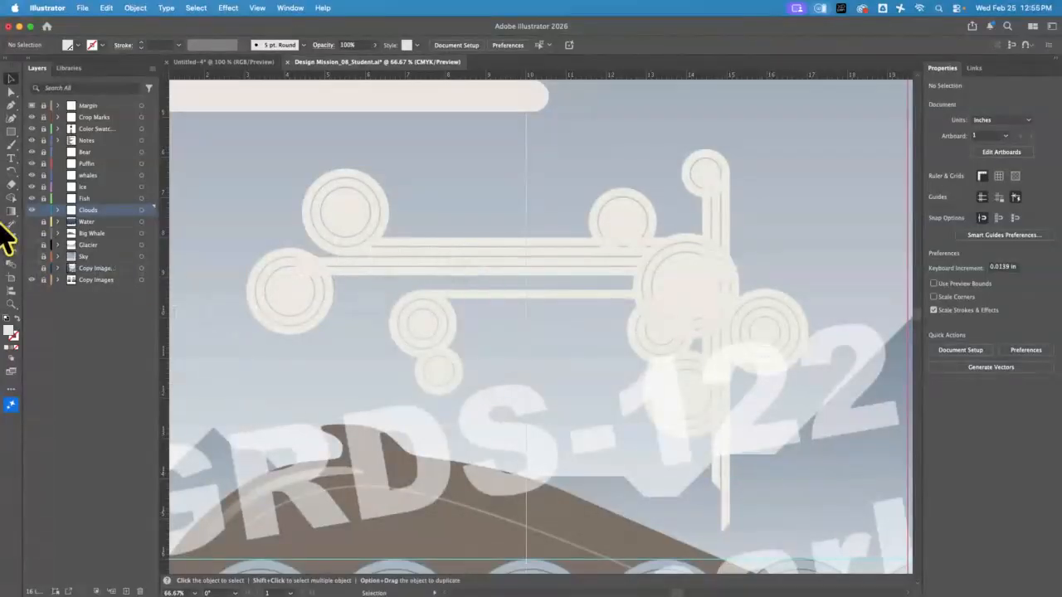
Step: Draw a rectangle about 7.58 by 0.22 in over the topmost thin bar of the circle-cluster cloud
click(11, 303)
drag(323, 232, 492, 302)
key(space)
drag(615, 270, 489, 267)
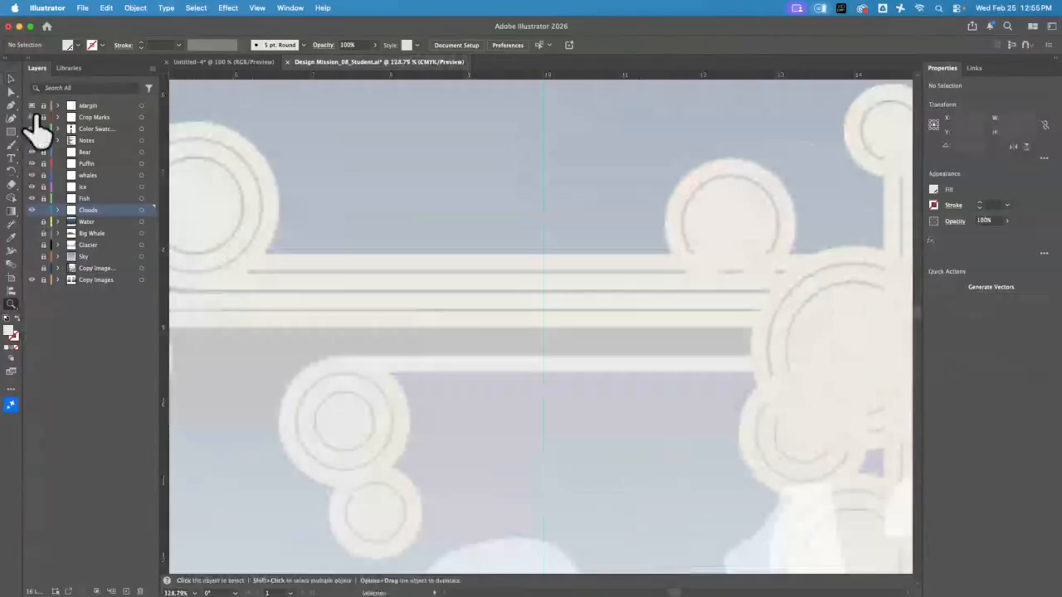
key(m)
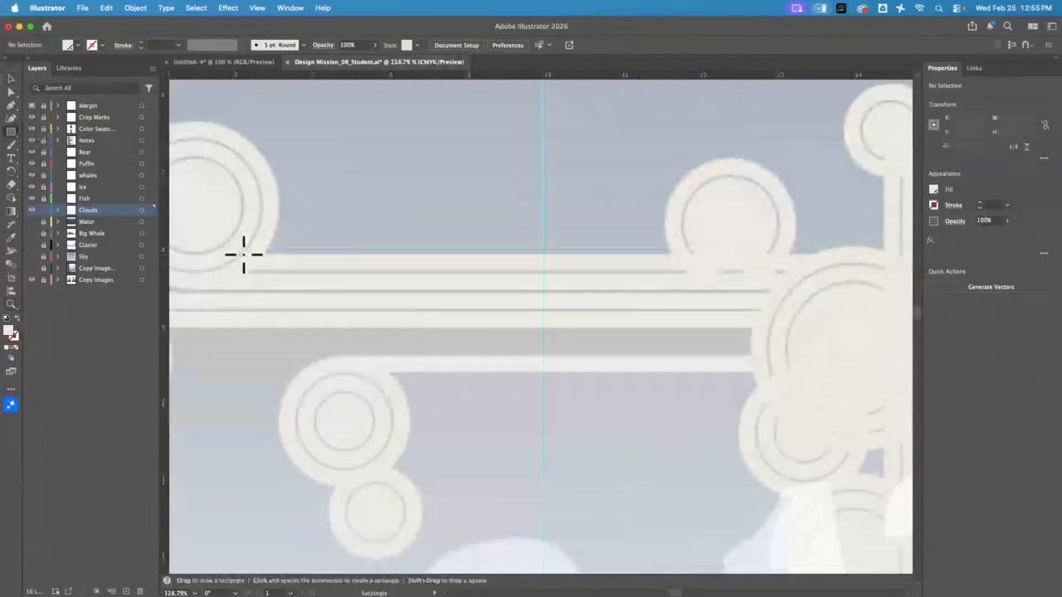
drag(243, 255, 830, 271)
click(12, 78)
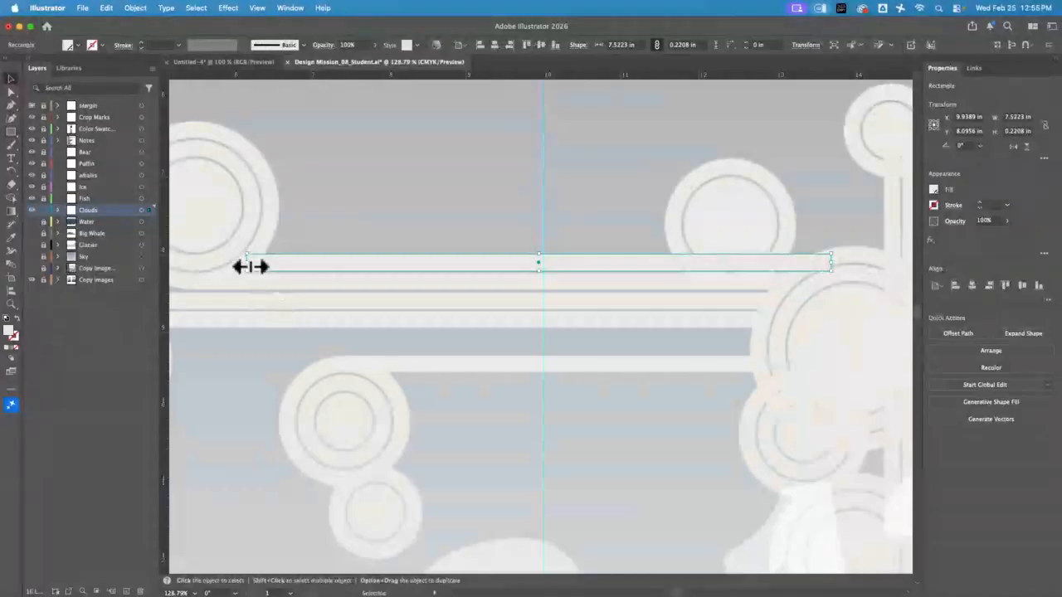
drag(248, 263, 241, 263)
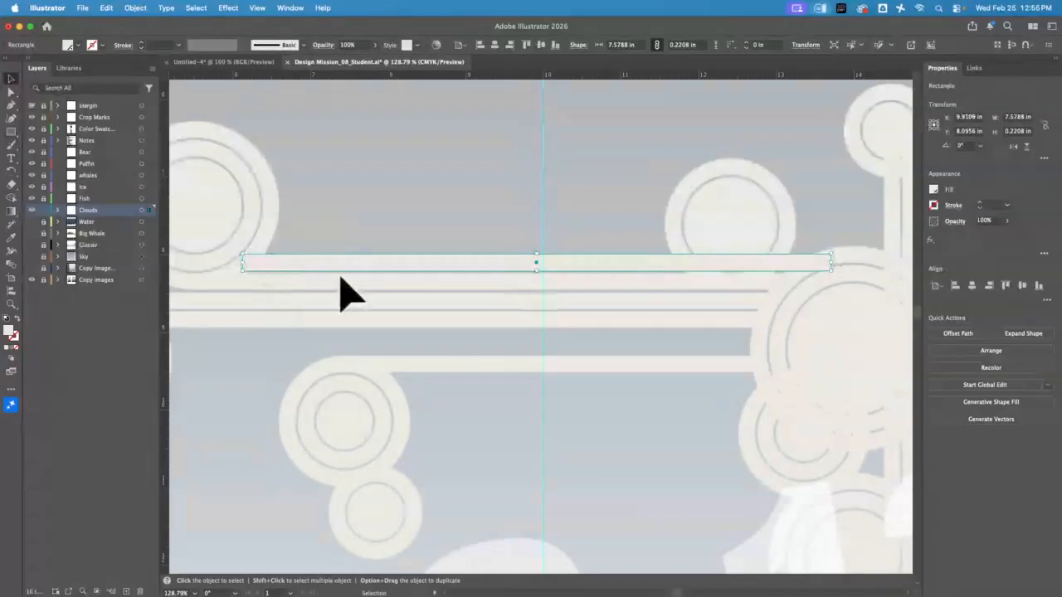
Step: Duplicate the rectangle onto the second thin bar, extending its left end and shortening its right end to match the reference
drag(341, 278, 343, 291)
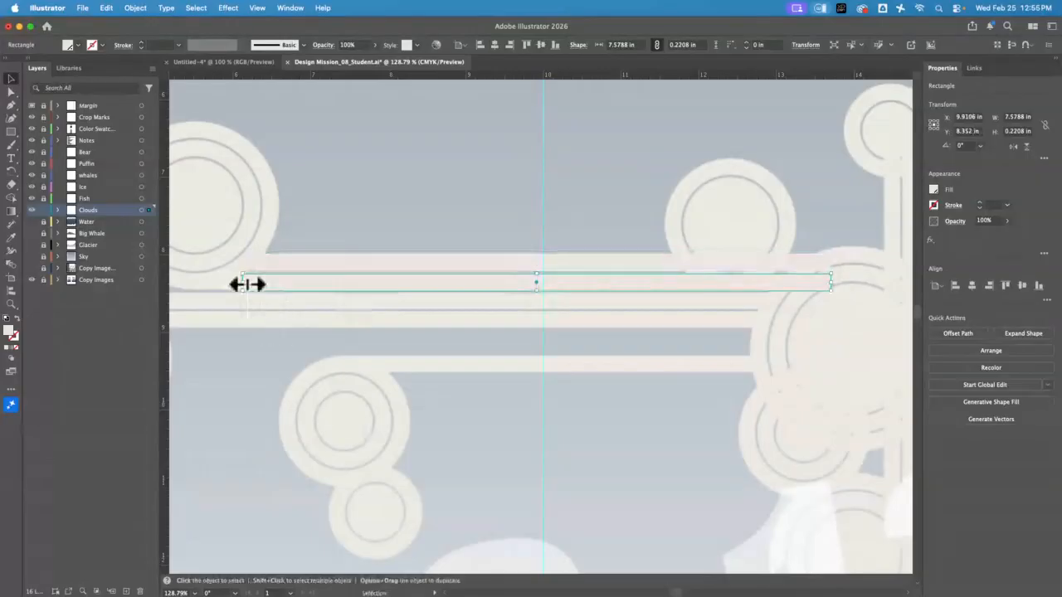
drag(247, 285, 194, 280)
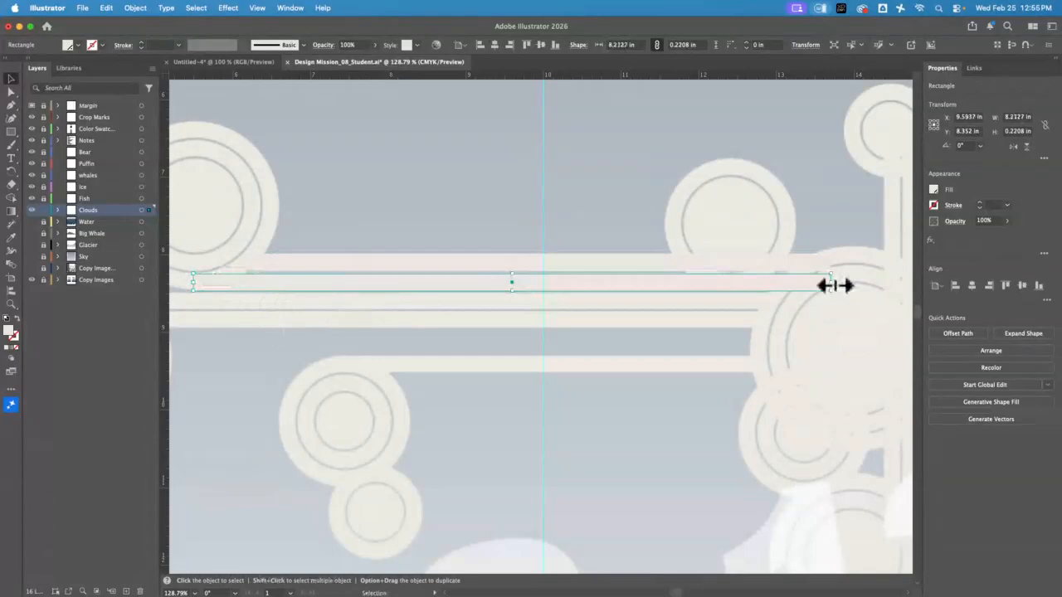
mouse_move(832, 286)
mouse_down()
mouse_move(677, 297)
mouse_move(794, 313)
mouse_move(818, 265)
mouse_move(837, 266)
mouse_up()
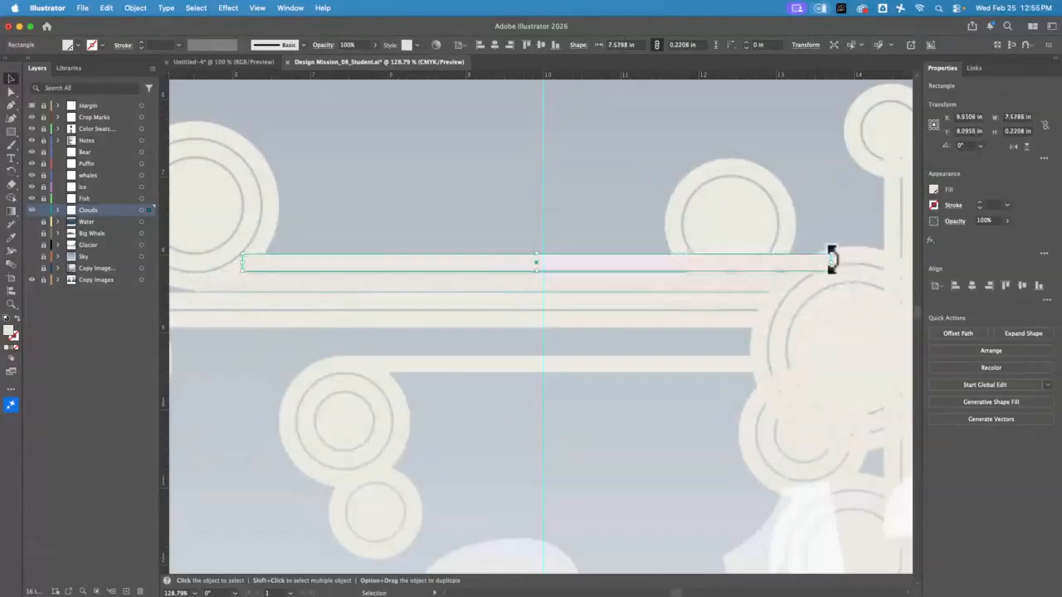
Step: Fill both thin bar rectangles with the pink swatch so they stand out from the reference, and clear the selection
click(10, 302)
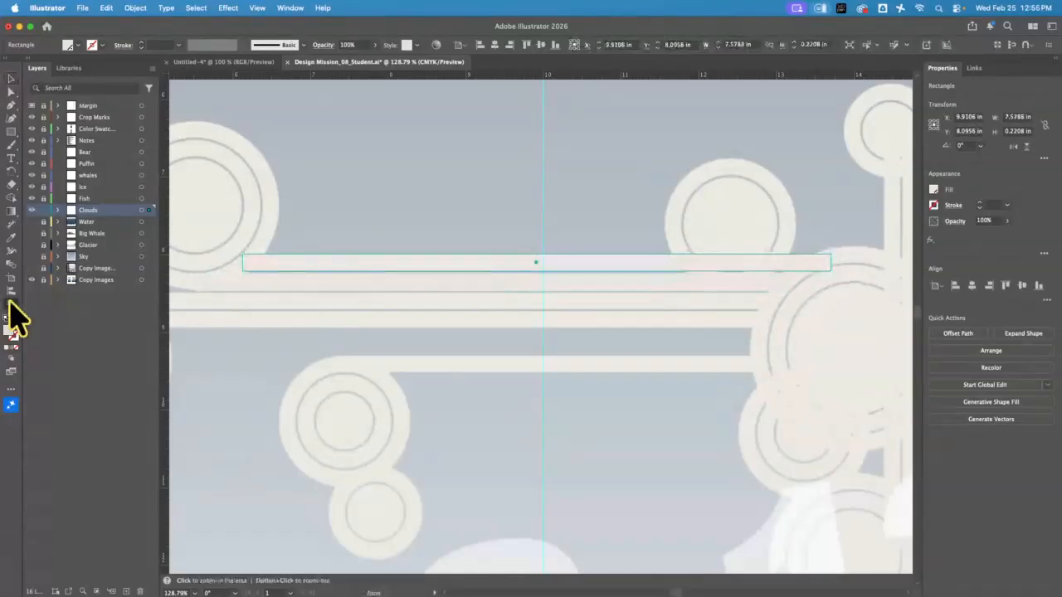
drag(816, 264, 521, 378)
click(12, 80)
shift+click(840, 291)
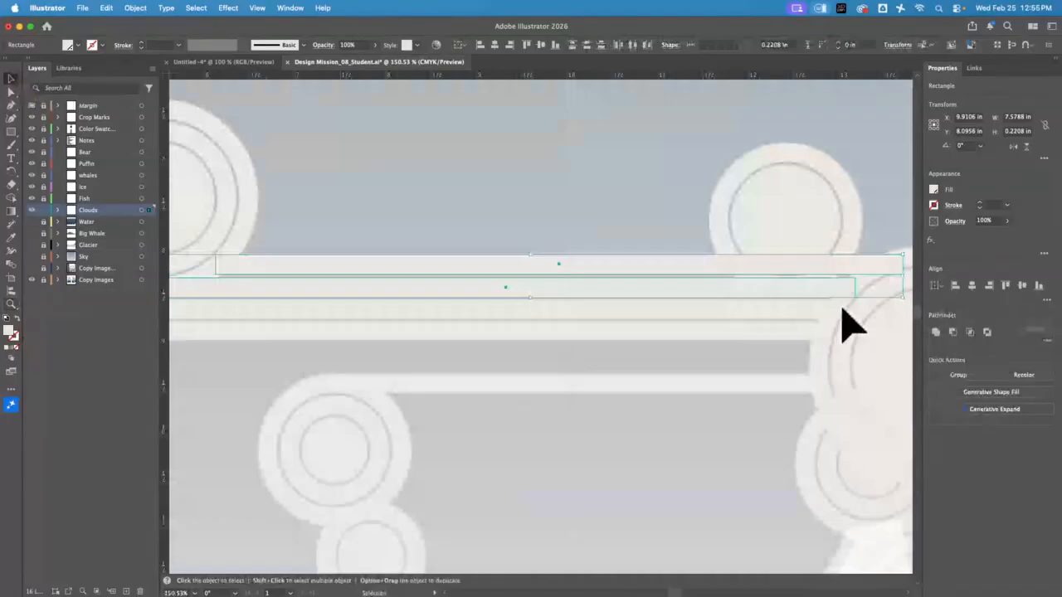
click(934, 191)
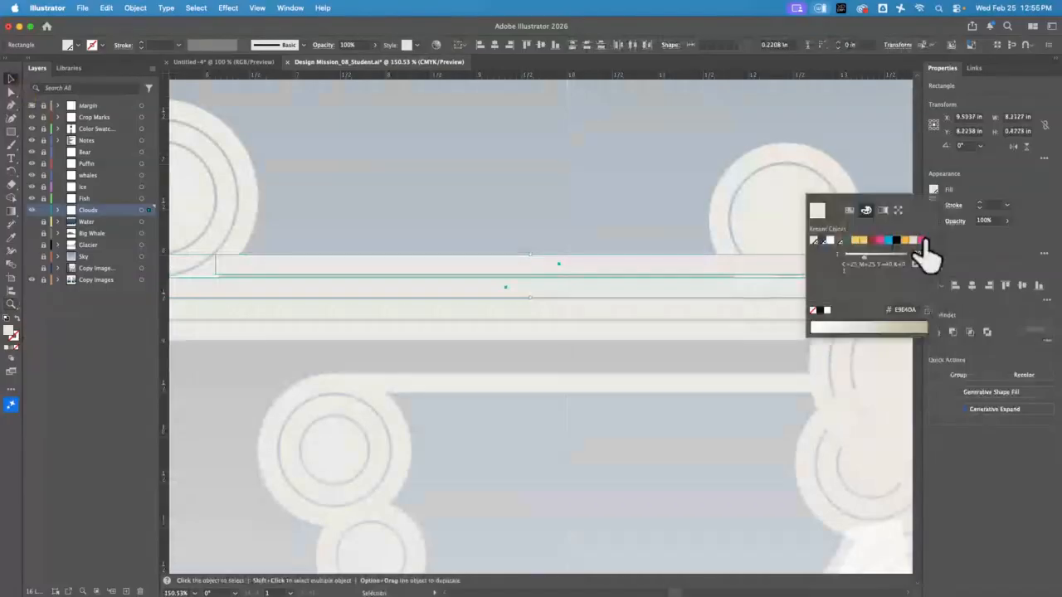
click(919, 241)
click(142, 109)
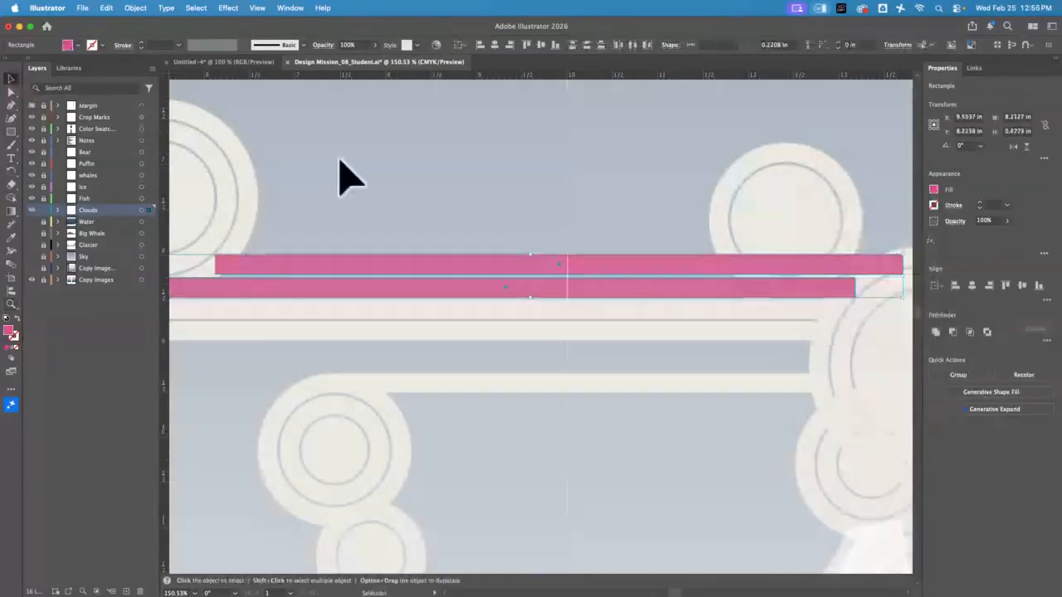
click(346, 176)
Step: Shorten the right end of the upper pink bar so it is about 7.39 in wide and meets the large circle's edge
click(11, 304)
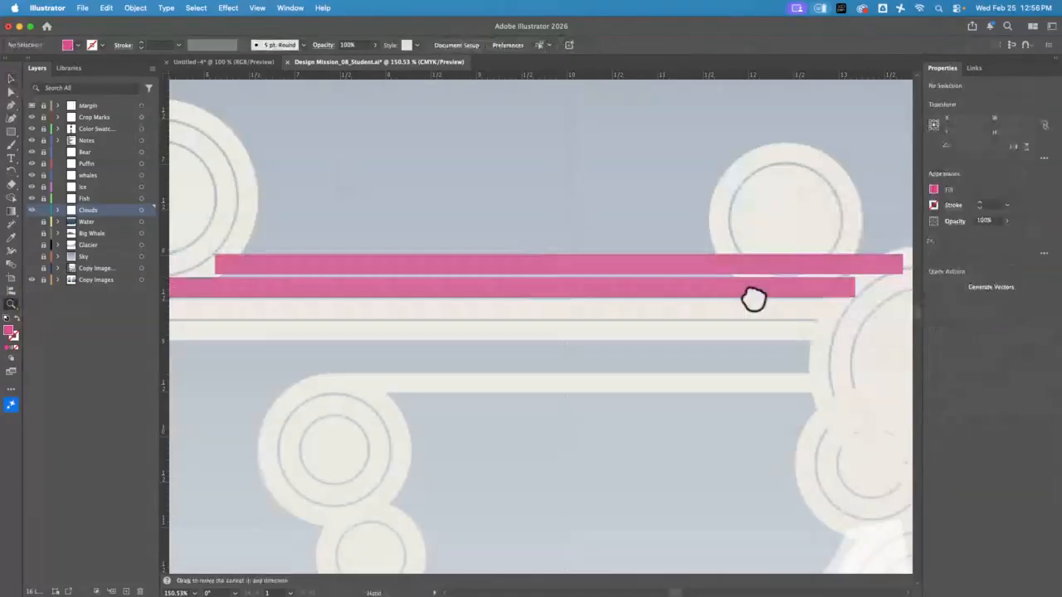
drag(754, 300, 378, 314)
drag(377, 313, 538, 309)
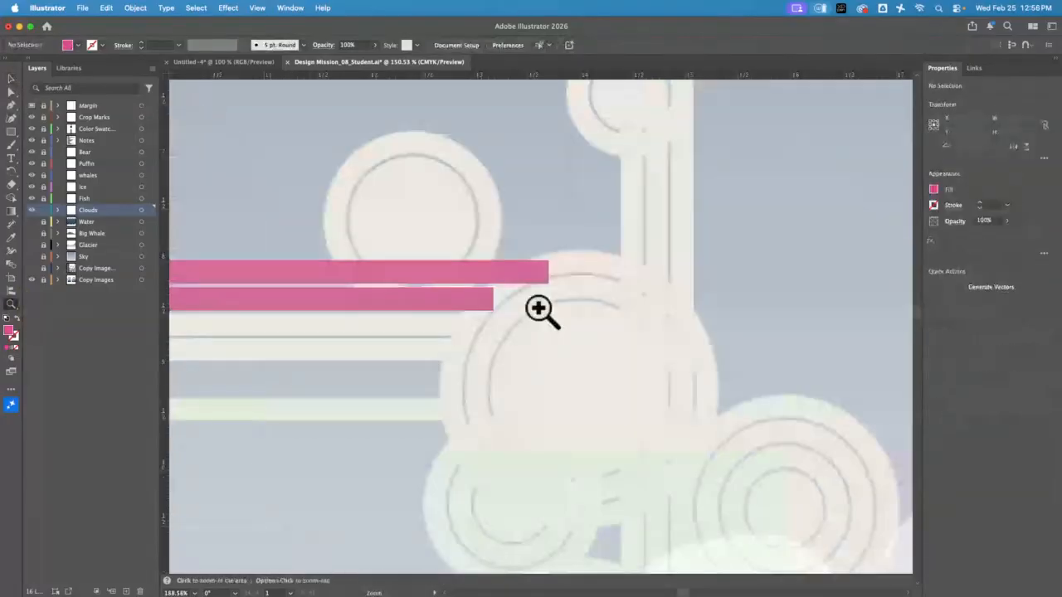
click(539, 308)
key(v)
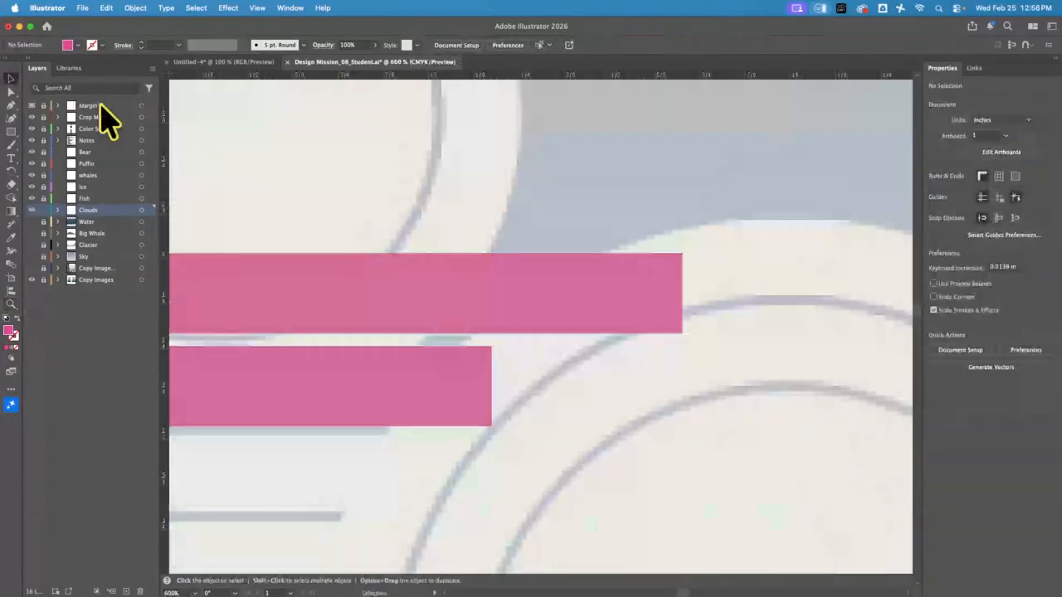
click(676, 296)
drag(683, 296, 618, 296)
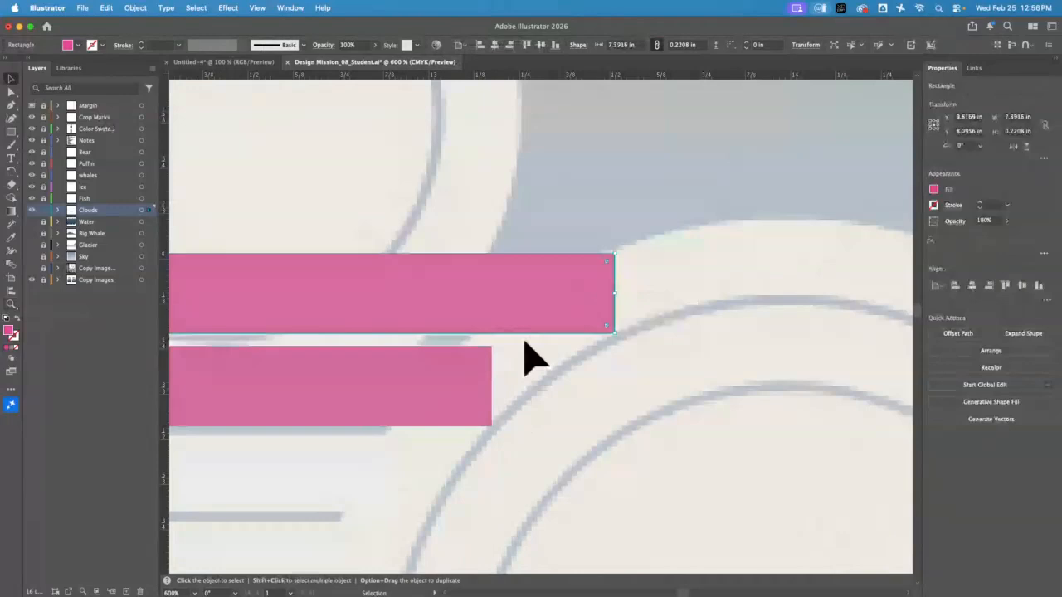
Step: Adjust the lower-right corner points of the two pink bars with Direct Selection to follow the large circle's curve
click(11, 92)
click(668, 329)
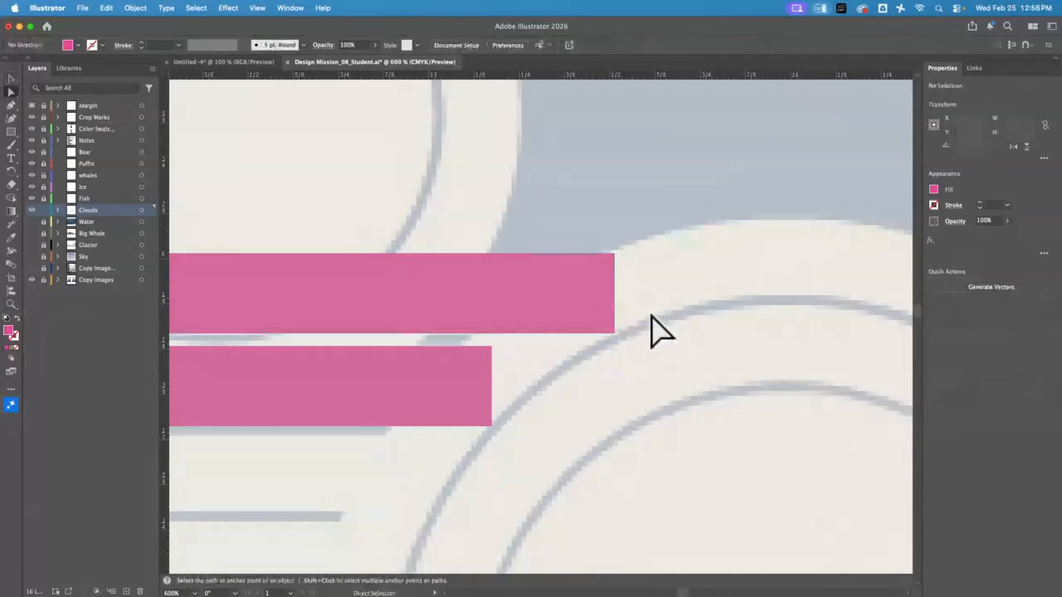
drag(615, 334, 597, 336)
click(570, 375)
drag(492, 427, 911, 420)
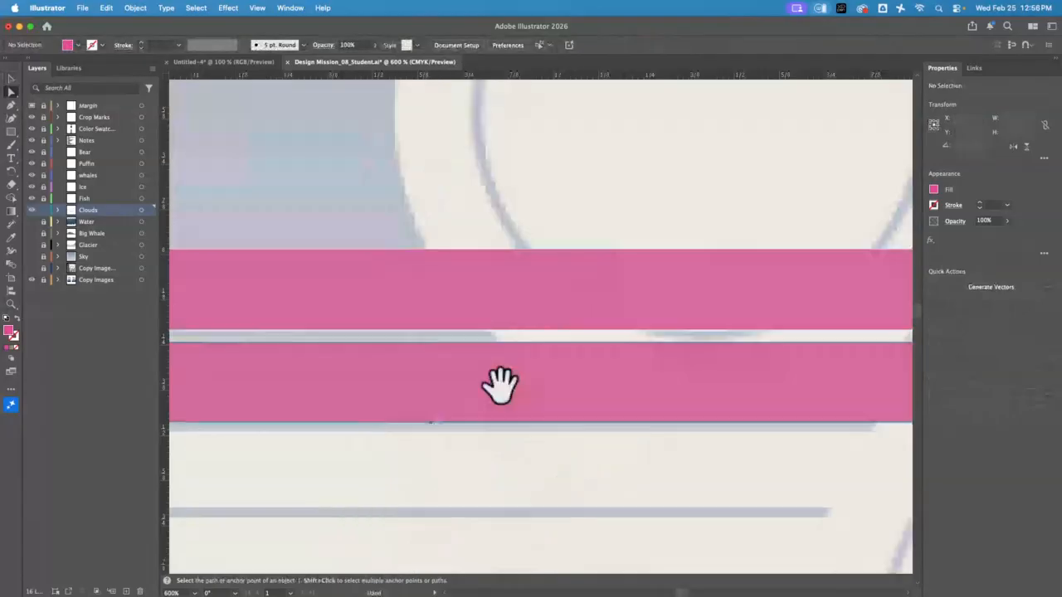
drag(501, 385, 841, 406)
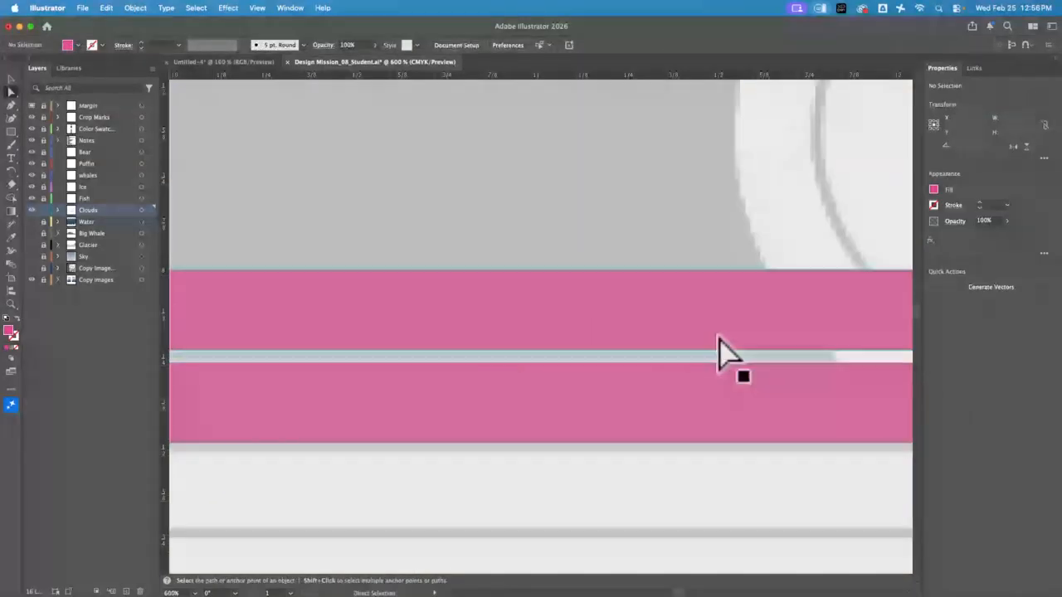
Step: Draw a circle about 1.19 in wide over the innermost disc of the large circle at the pink bars' left end
key(super+0)
key(z)
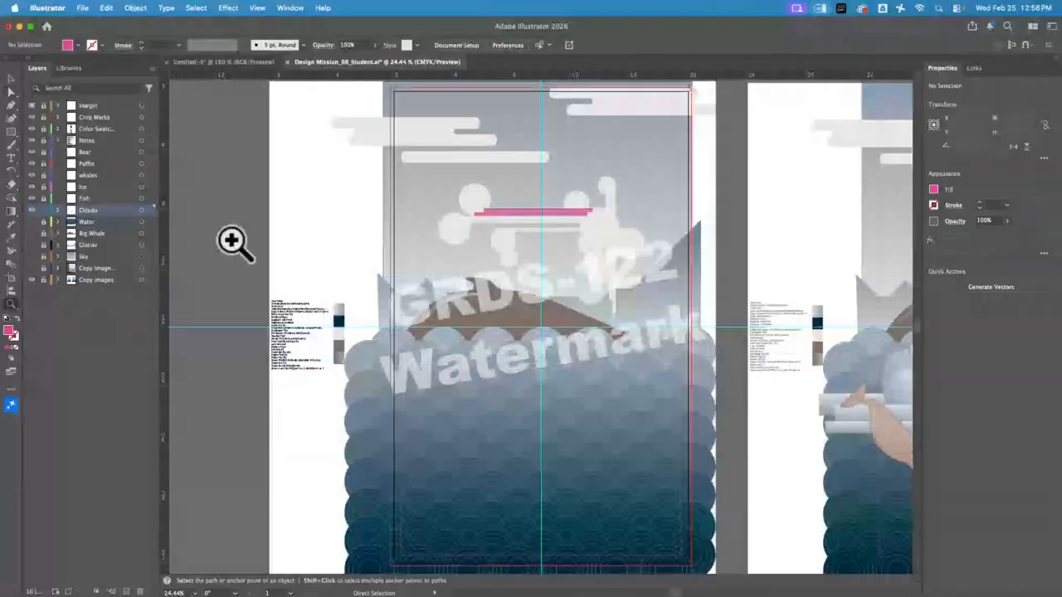
drag(460, 183, 569, 388)
drag(416, 288, 547, 293)
key(l)
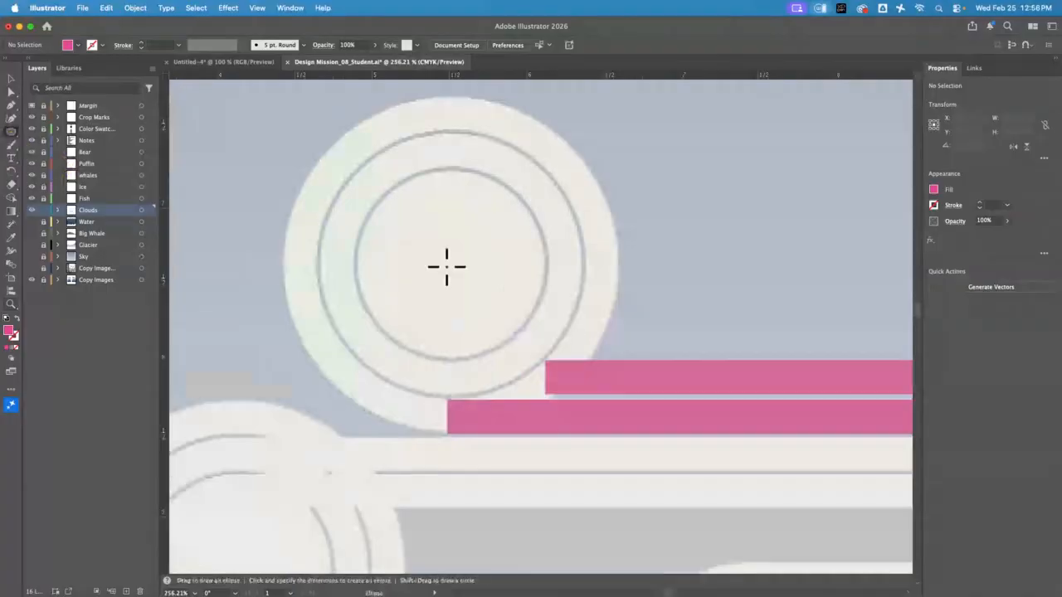
drag(449, 264, 540, 212)
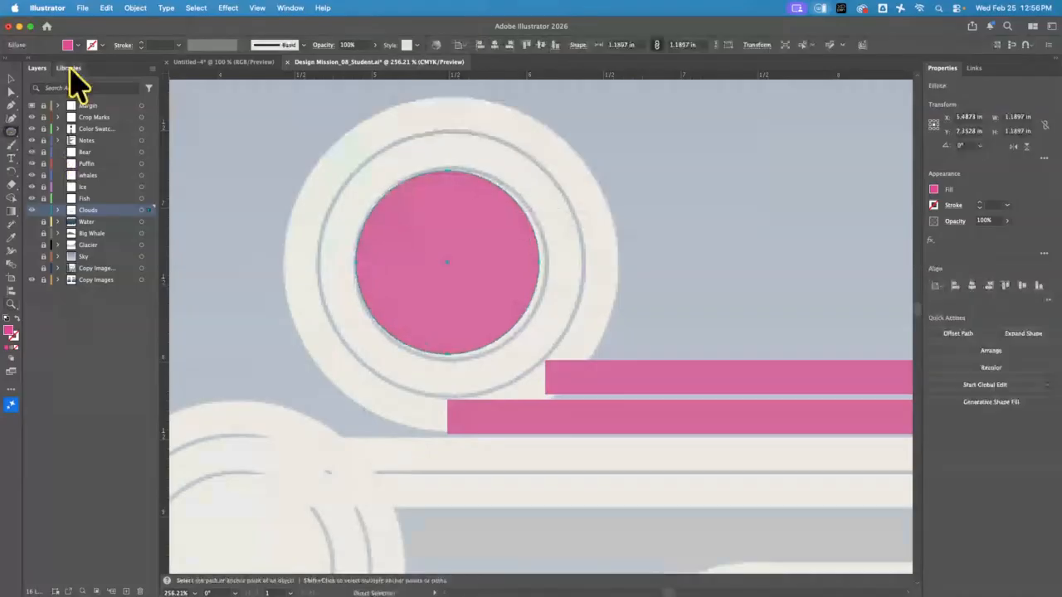
Step: Center the pink circle on the reference disc and enlarge it to 1.2072 in
click(10, 79)
drag(494, 284, 498, 285)
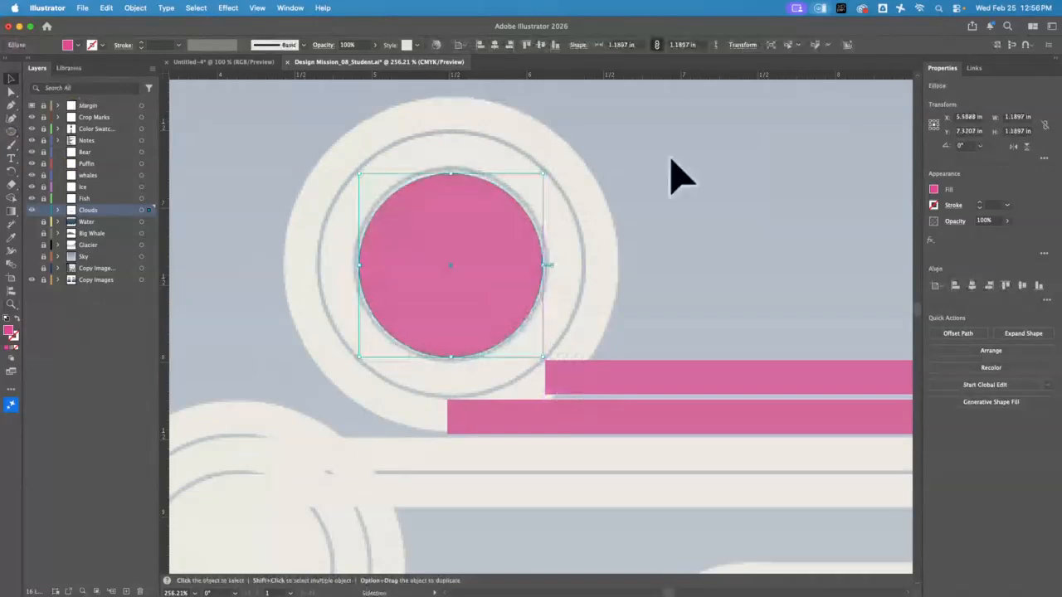
key(Up)
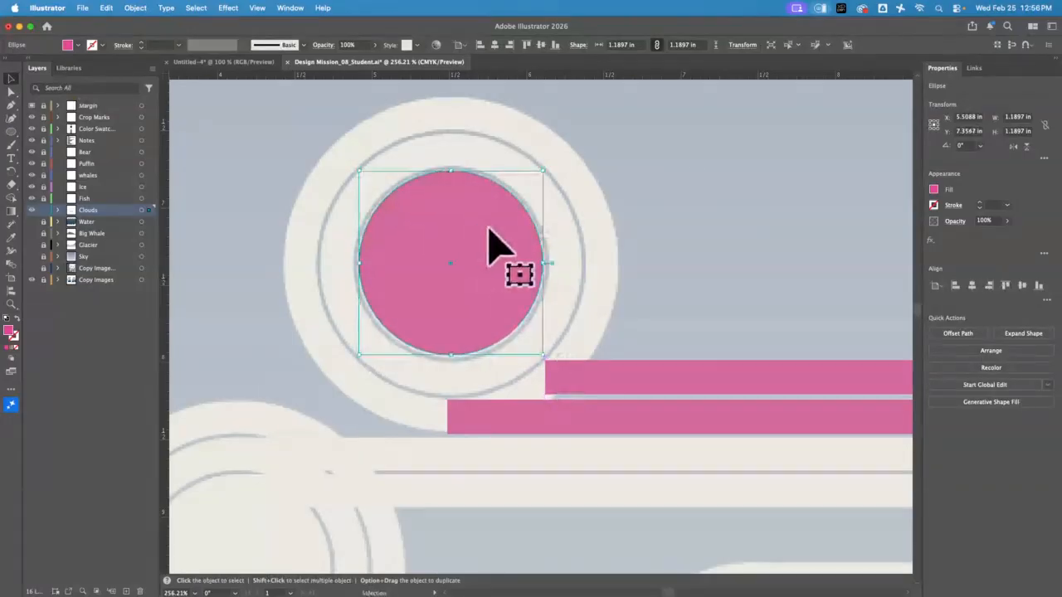
drag(490, 242, 486, 246)
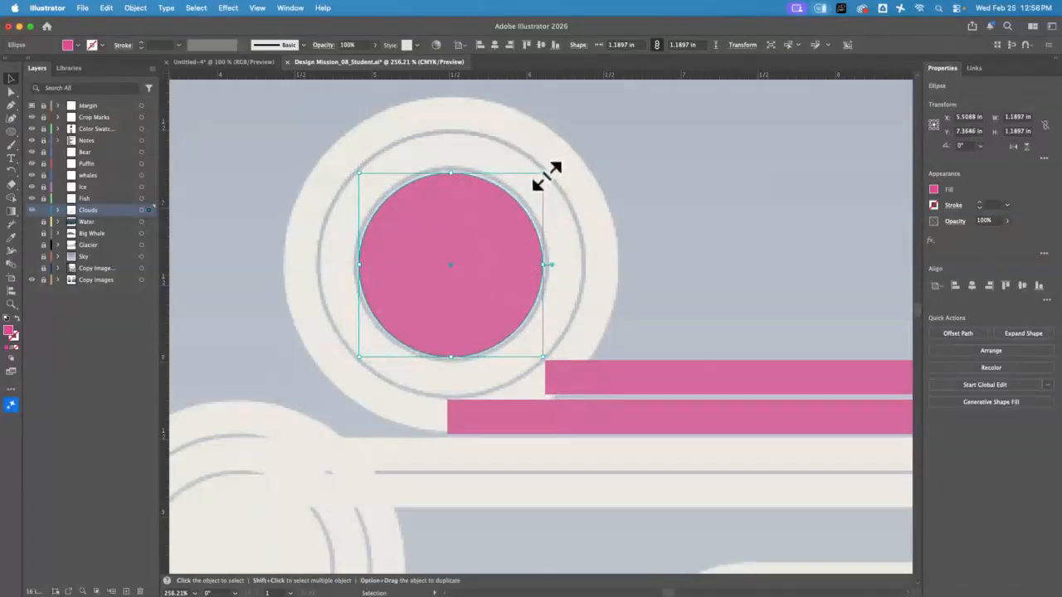
drag(544, 173, 556, 170)
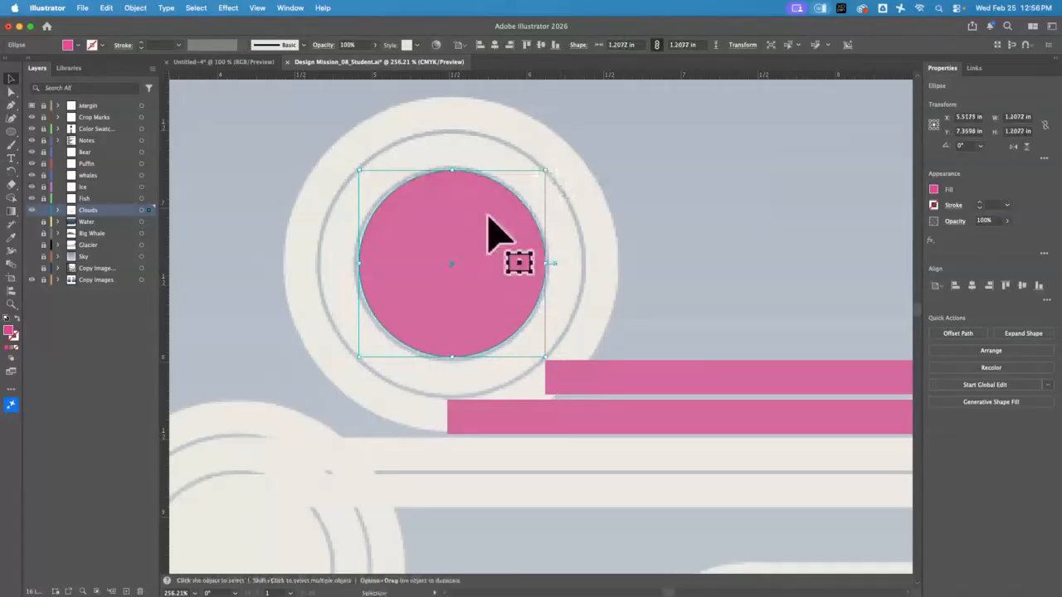
key(Left)
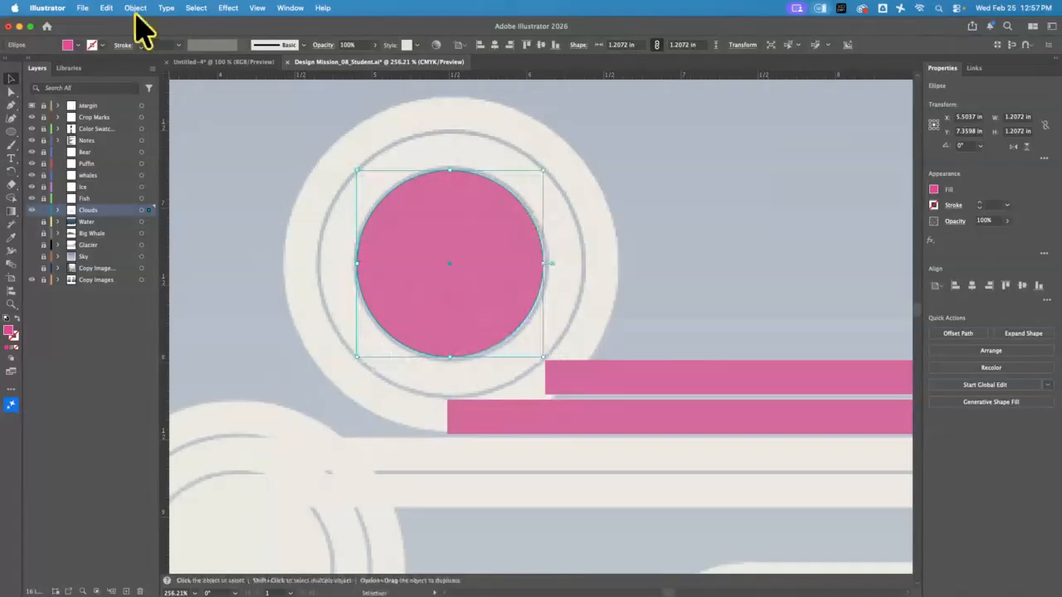
Step: Paste a copy of the circle in place, scale it from its center to about 1.54 in, and swap its fill and stroke
click(107, 8)
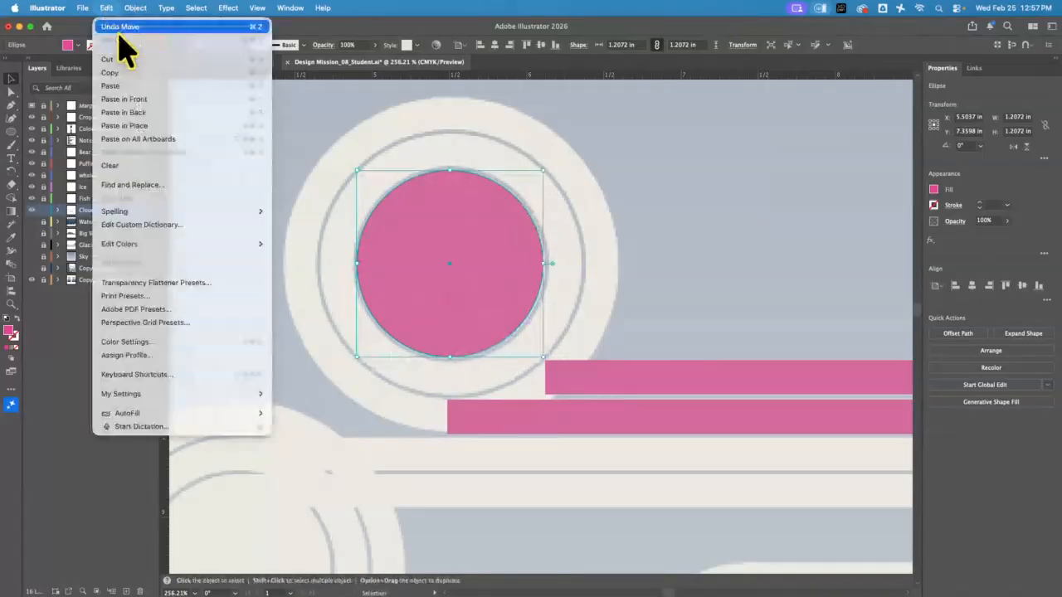
click(154, 128)
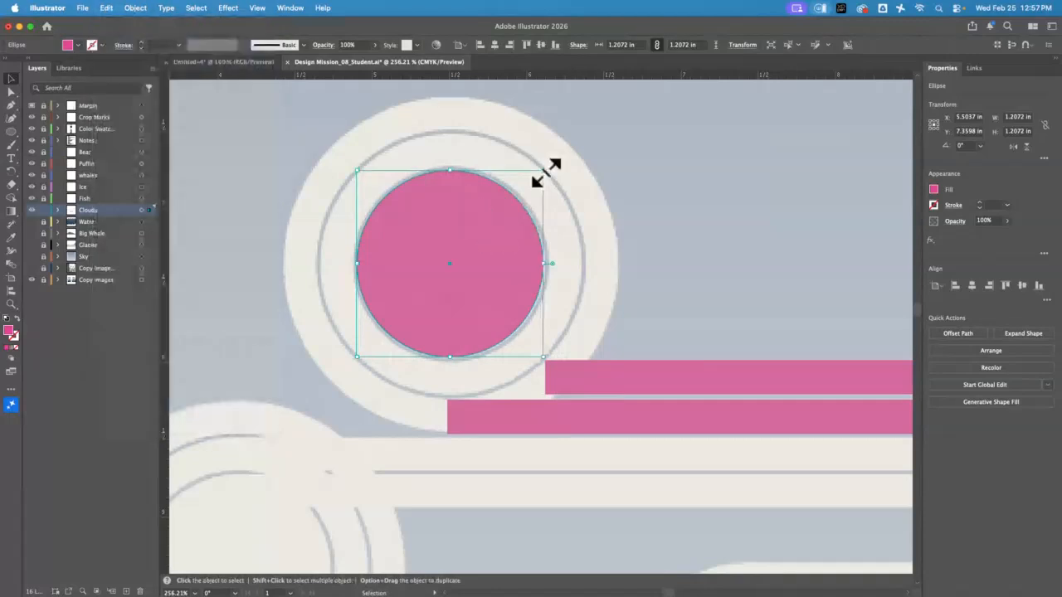
drag(544, 172, 571, 151)
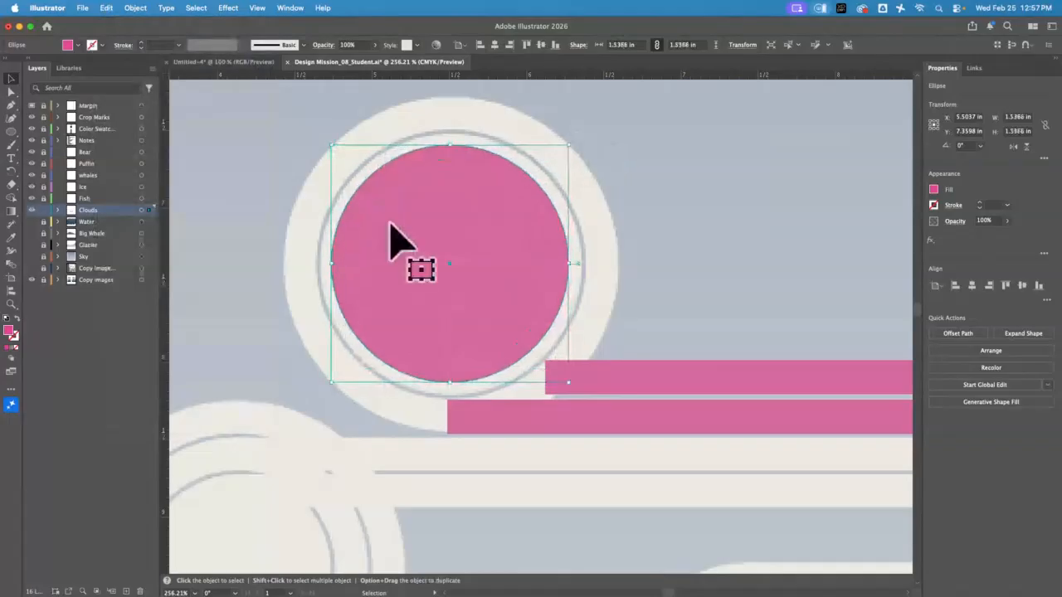
click(15, 317)
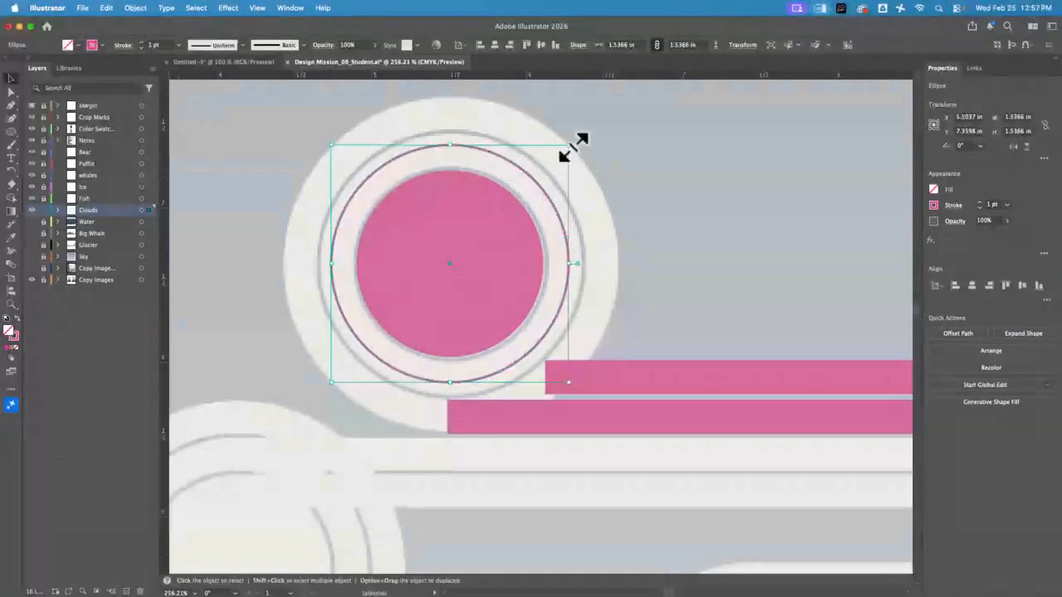
Step: Scale the outlined circle from its center to about 1.47 in and set its stroke to 15 pt to cover the middle ring
drag(573, 148, 564, 151)
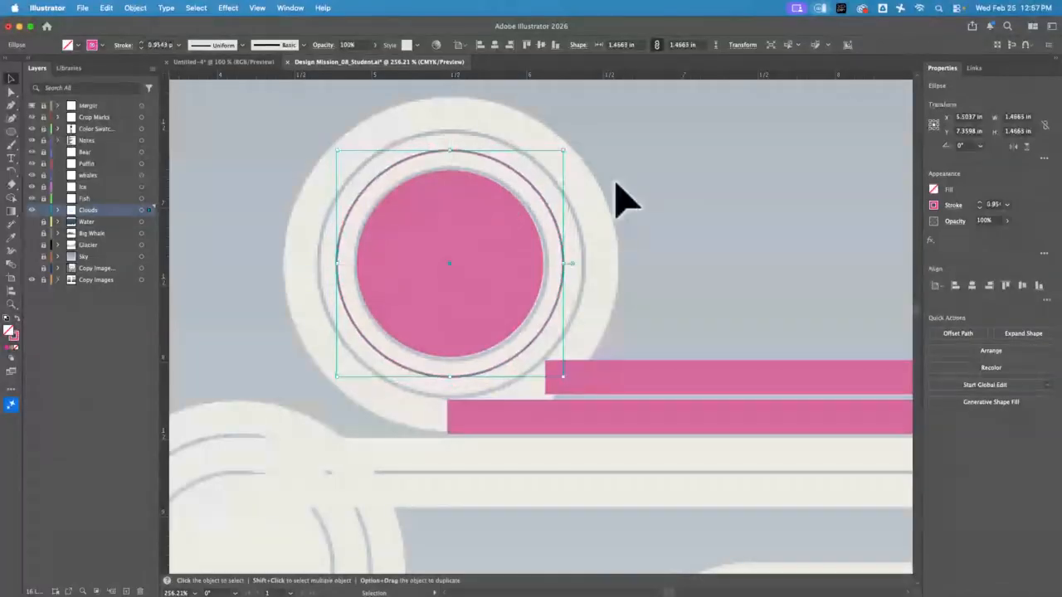
click(980, 202)
click(980, 202)
click(979, 203)
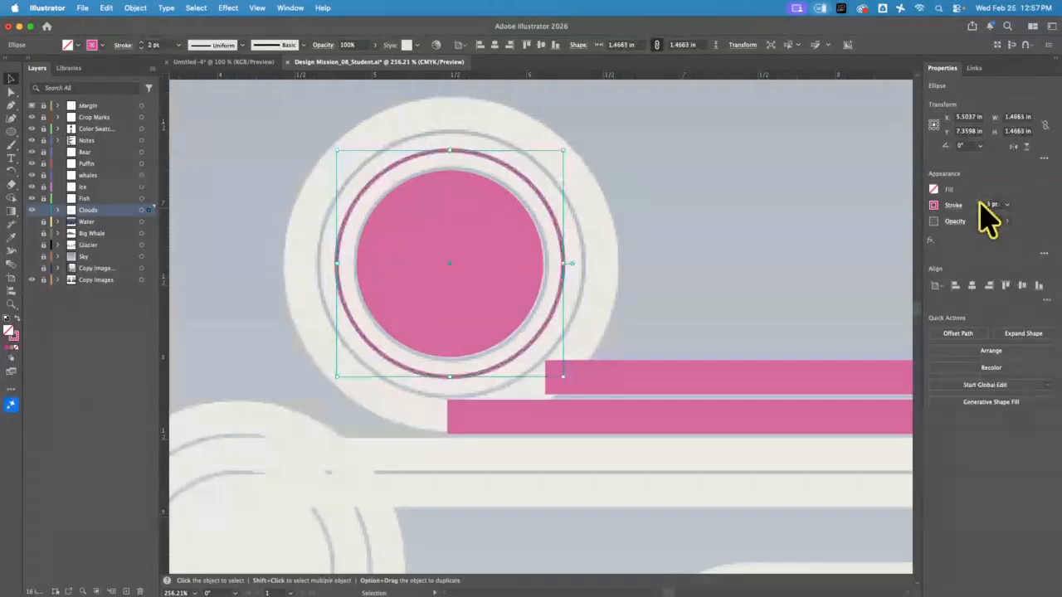
click(979, 203)
click(978, 202)
click(977, 203)
click(977, 202)
click(978, 202)
click(977, 203)
click(977, 203)
click(977, 202)
click(977, 202)
click(977, 203)
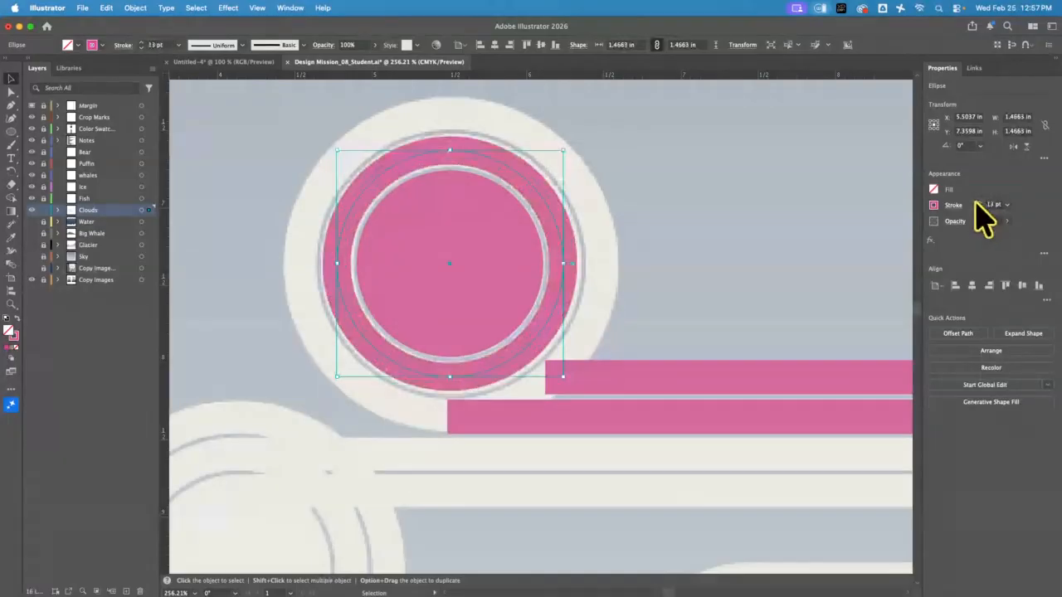
click(977, 203)
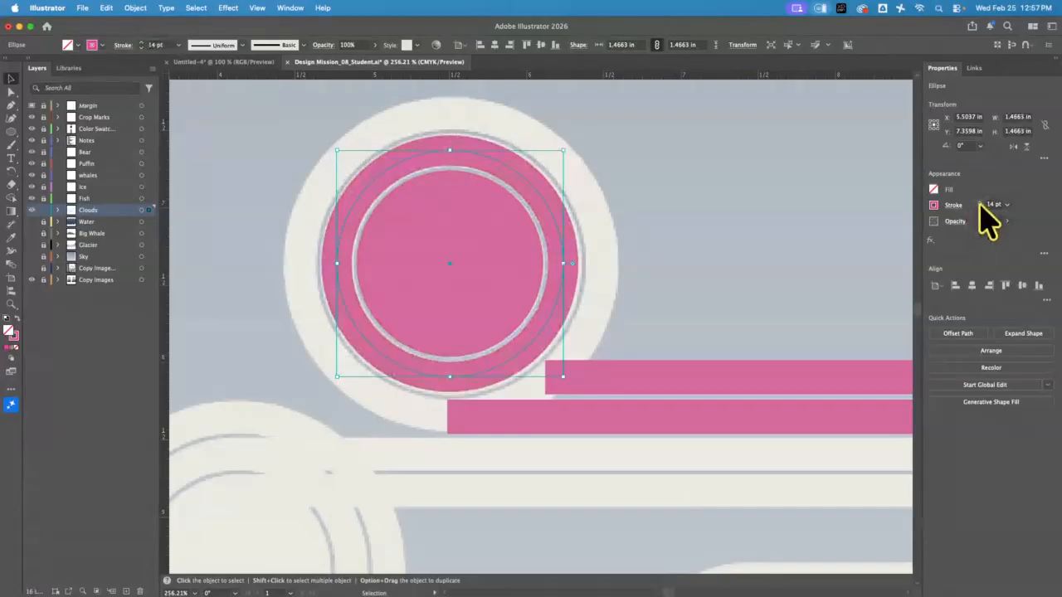
click(979, 203)
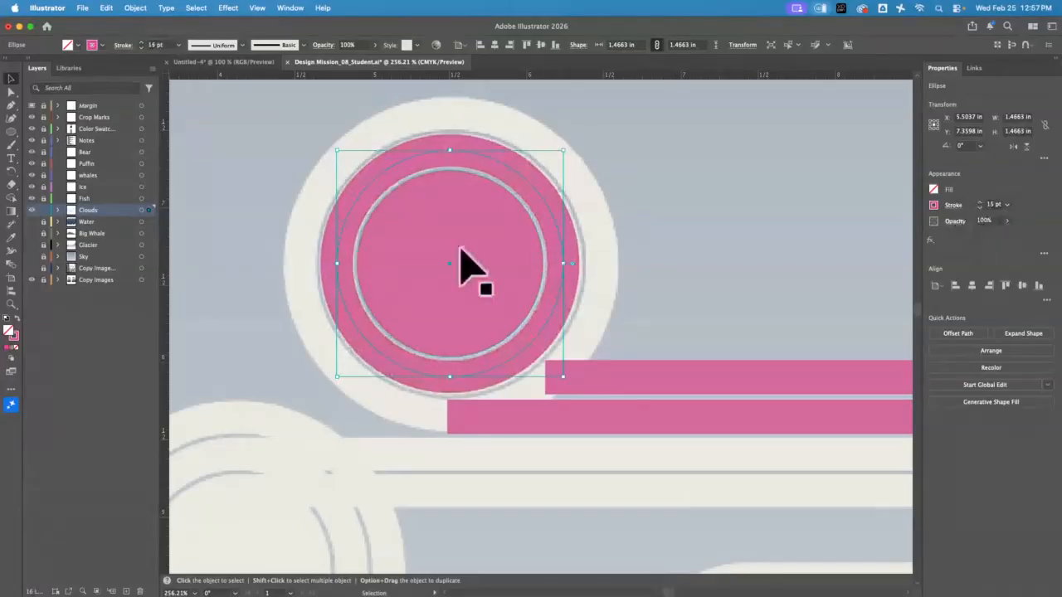
Step: Paste a copy of the ring in place, scale it from its center to about 1.96 in, and set its stroke to 15 pt
key(a)
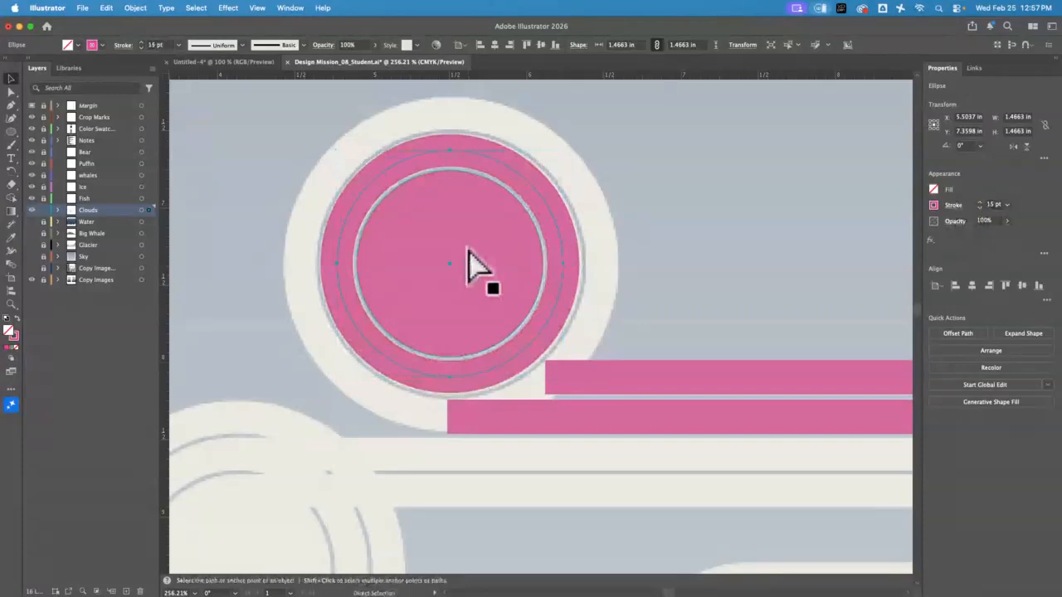
key(v)
click(106, 9)
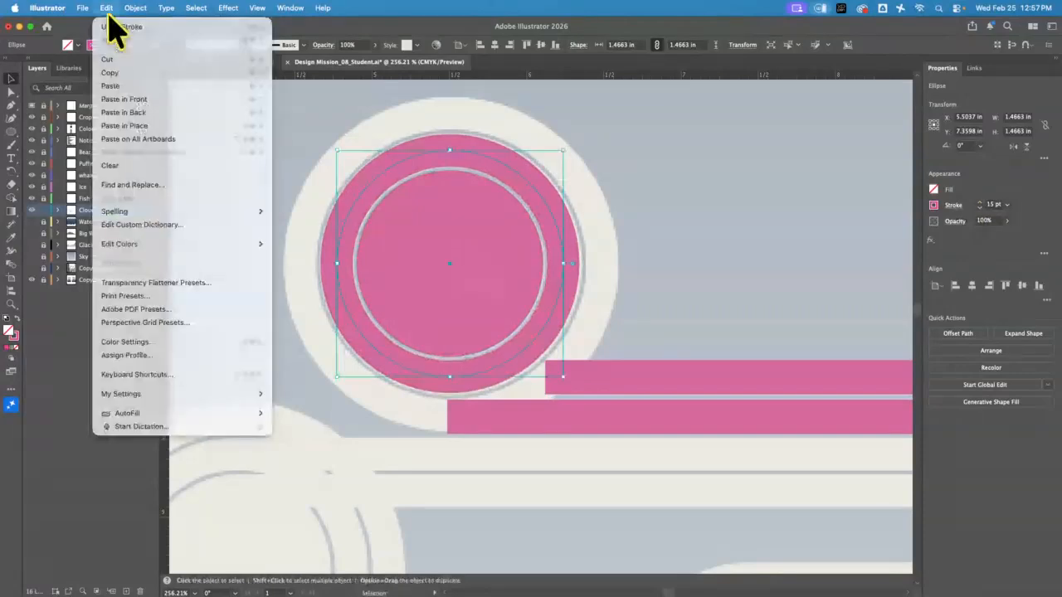
click(170, 126)
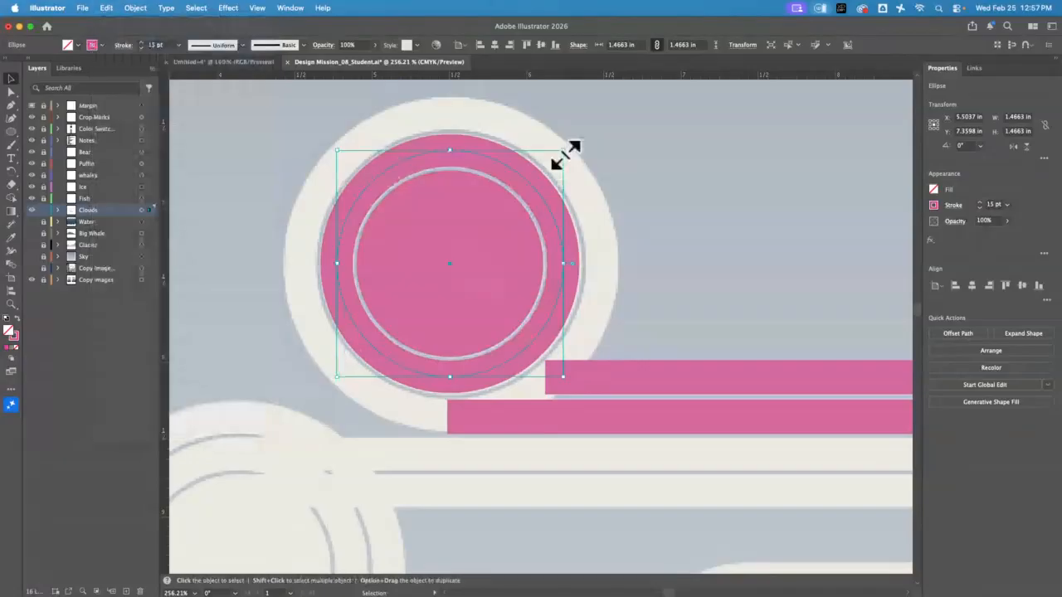
mouse_move(564, 153)
mouse_down()
mouse_move(681, 88)
mouse_move(632, 125)
mouse_move(641, 122)
mouse_up()
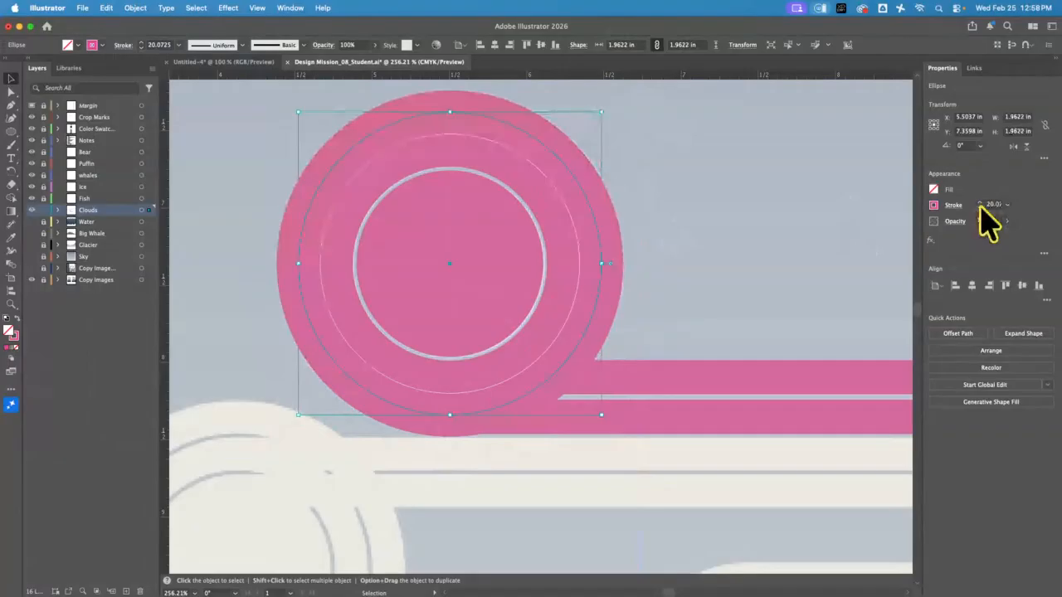
click(980, 208)
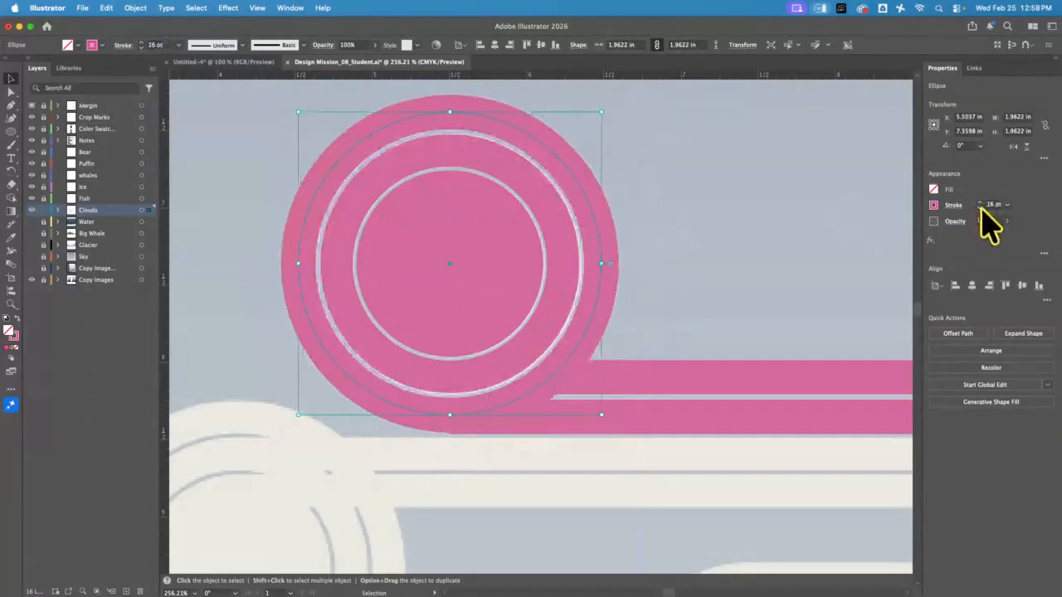
click(980, 208)
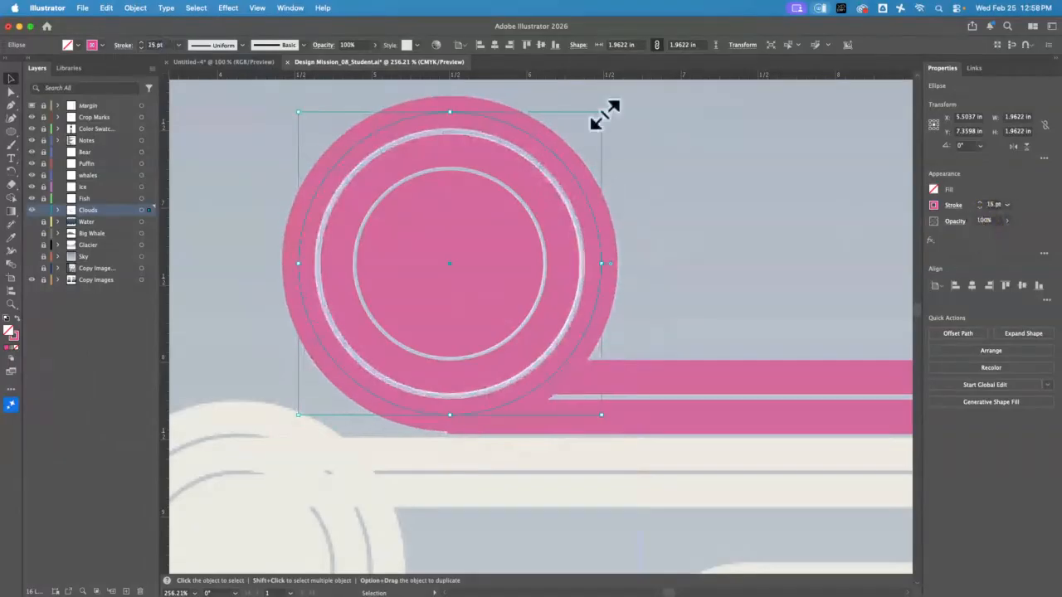
Step: Fine-tune the outer ring's stroke and scale it proportionally from its center to about 2 in wide
drag(602, 111, 600, 114)
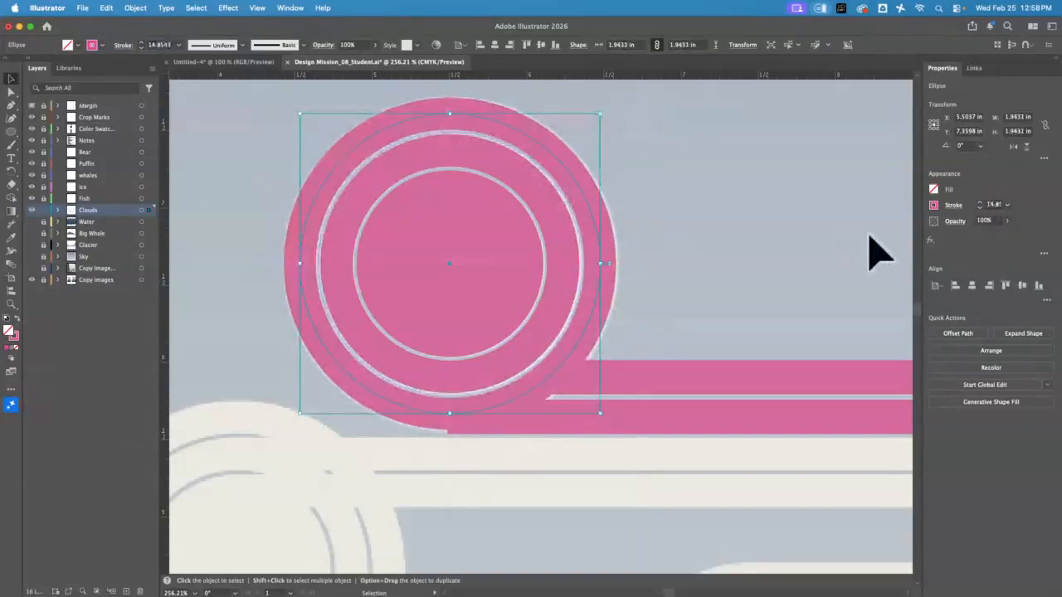
click(979, 203)
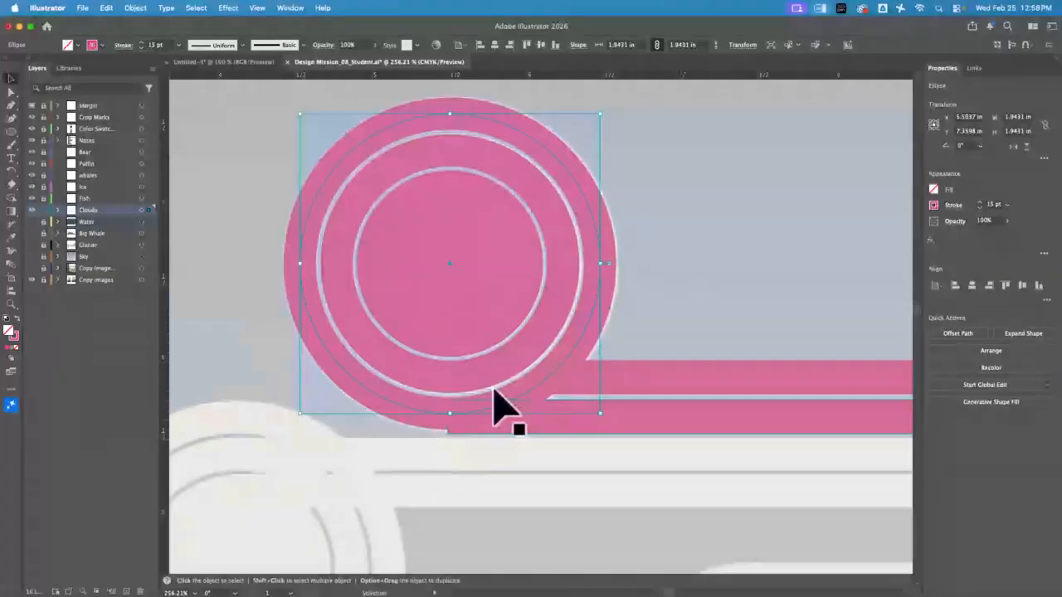
drag(601, 116, 604, 109)
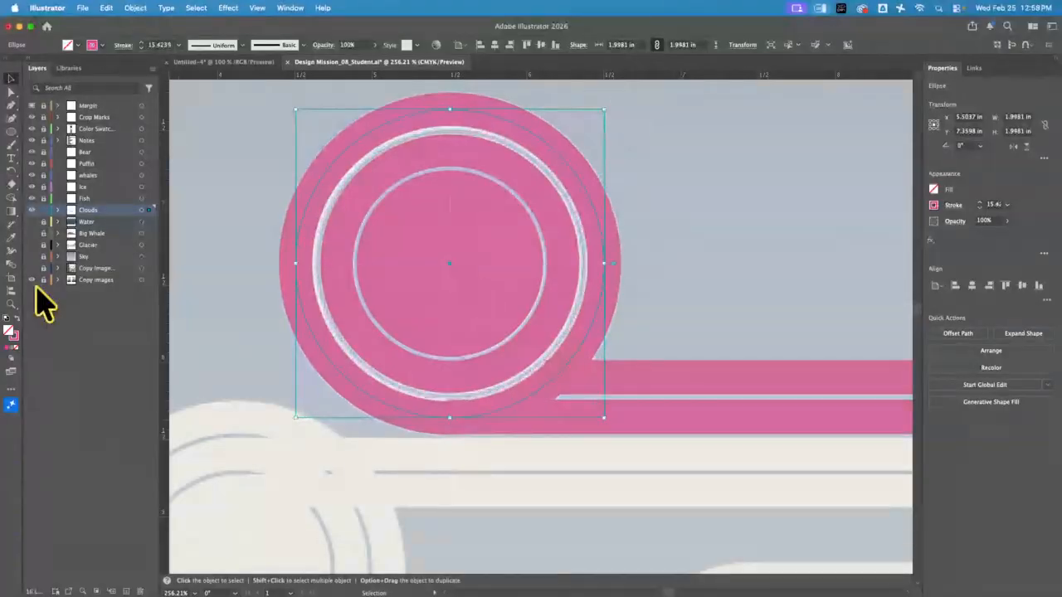
Step: Enlarge the middle ring from its center to about 1.51 in to even out the gaps between the circles
click(355, 342)
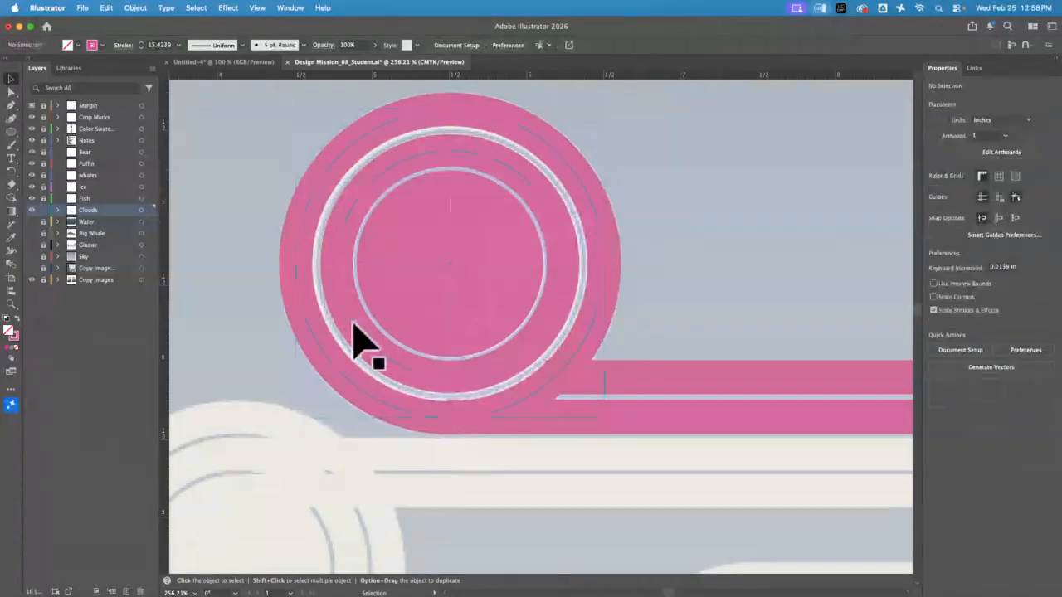
click(355, 325)
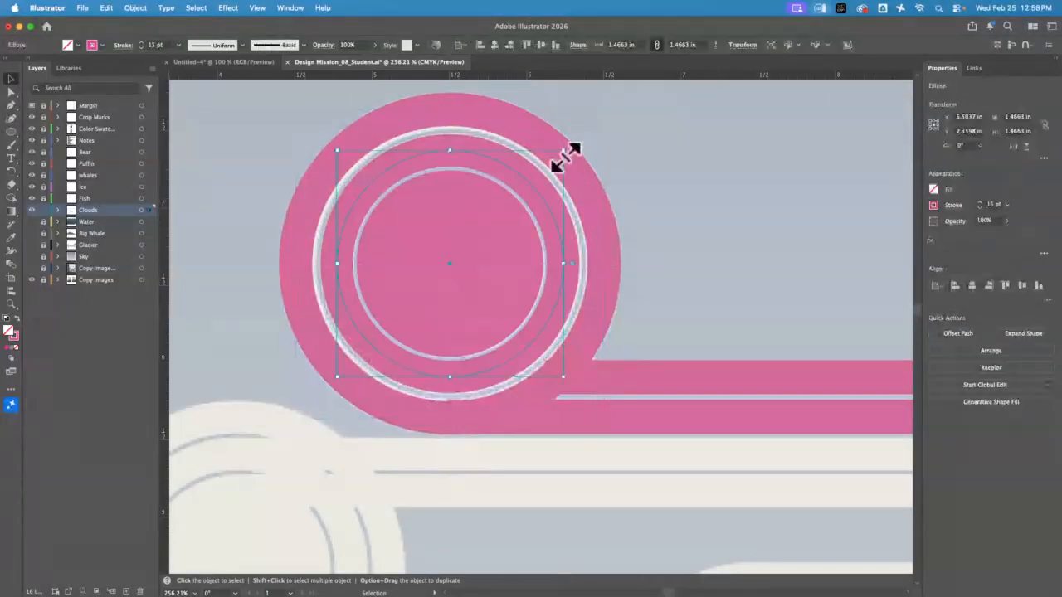
drag(564, 157, 570, 151)
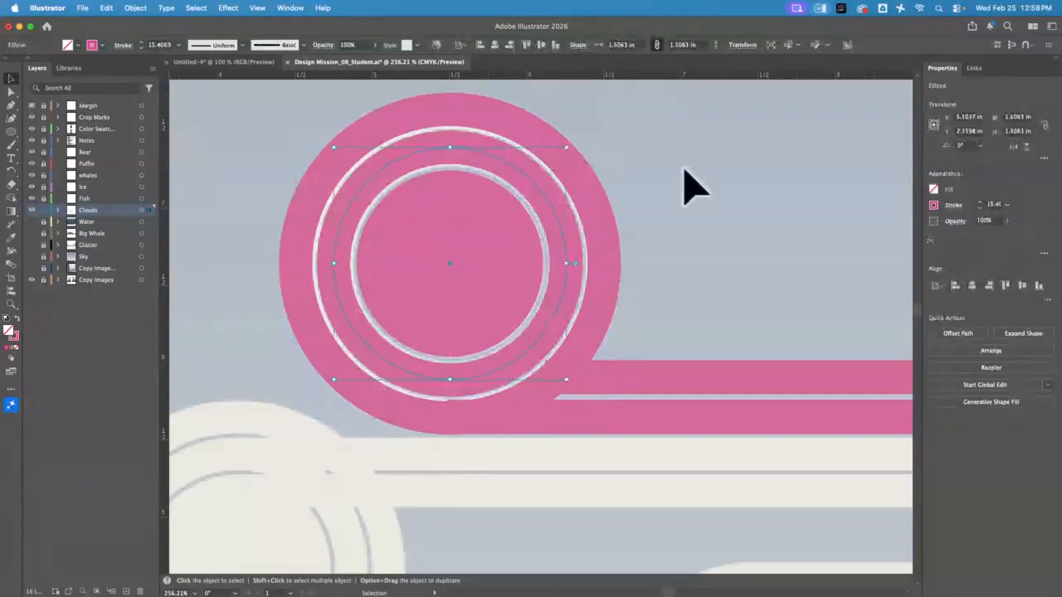
click(684, 197)
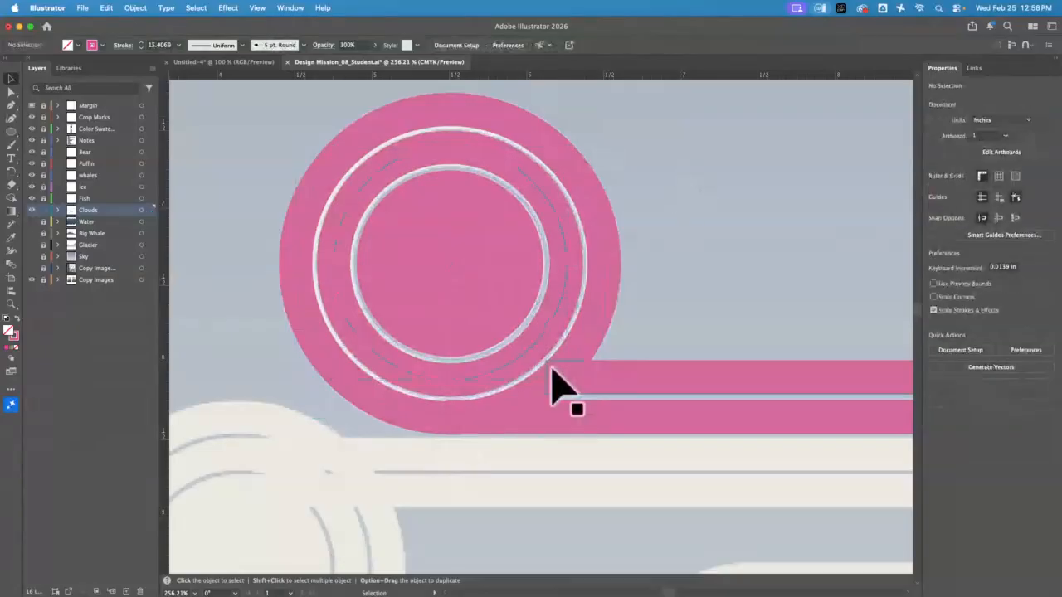
Step: Move the upper-left anchor points of both pink bars to about X 5.69 in and 6.28 in, clear of the gap between the rings
click(32, 280)
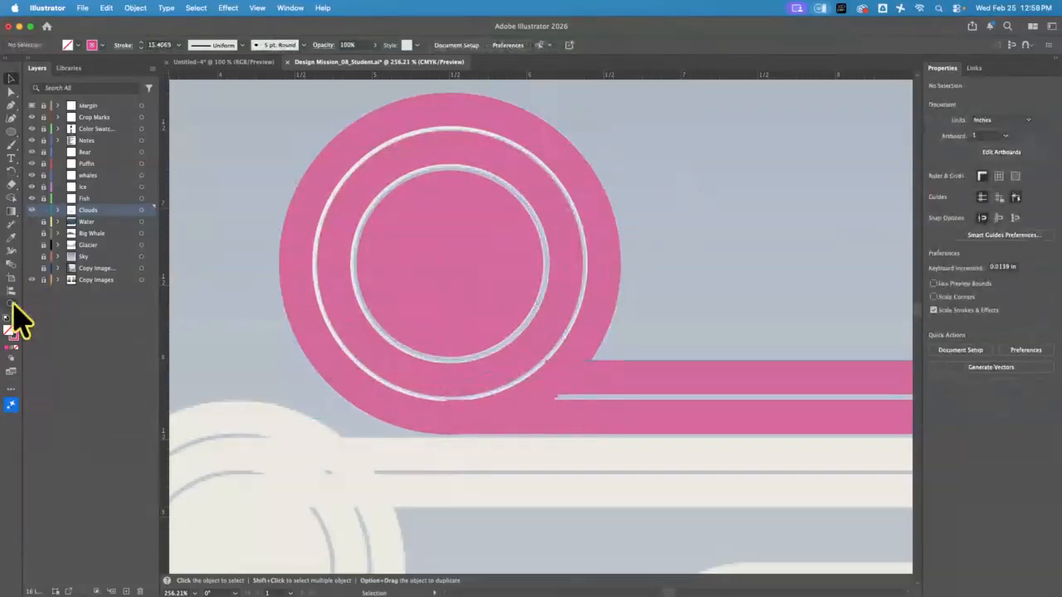
click(11, 303)
click(481, 350)
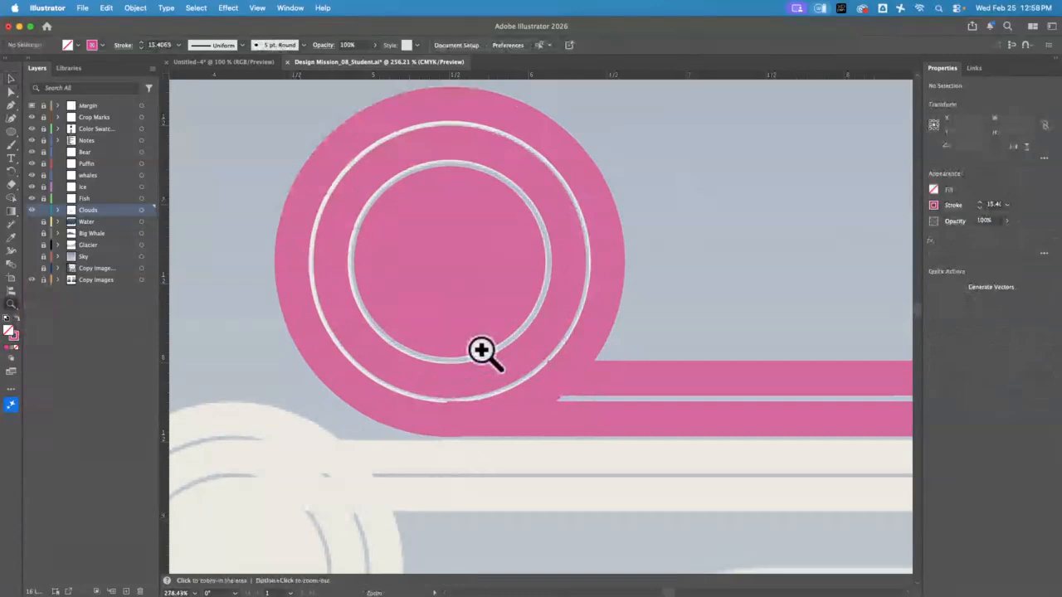
drag(481, 350, 567, 423)
key(space)
drag(567, 423, 478, 261)
click(479, 260)
click(12, 92)
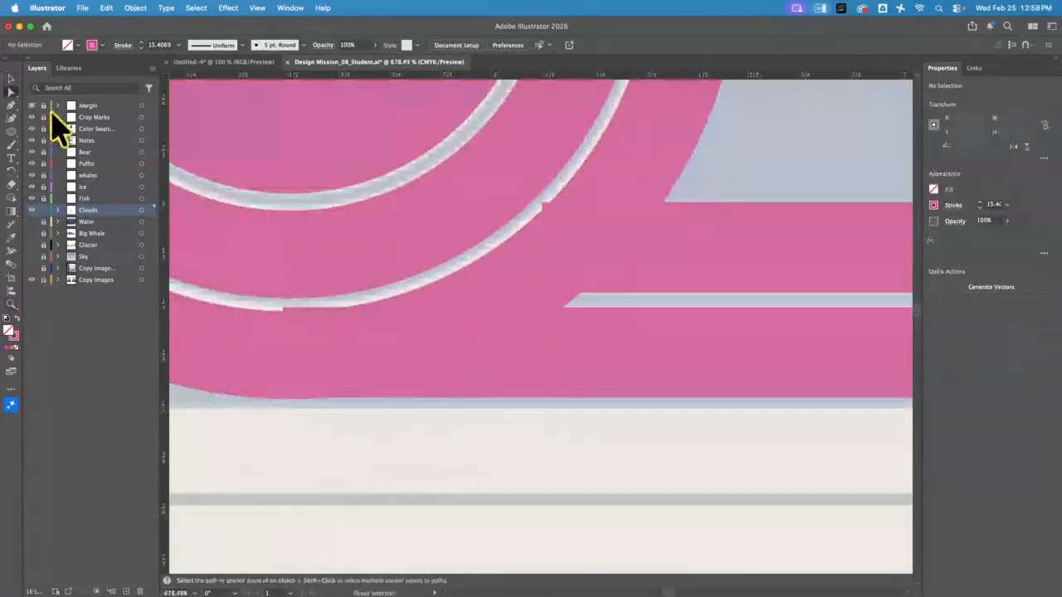
click(283, 323)
drag(282, 310, 363, 312)
click(363, 314)
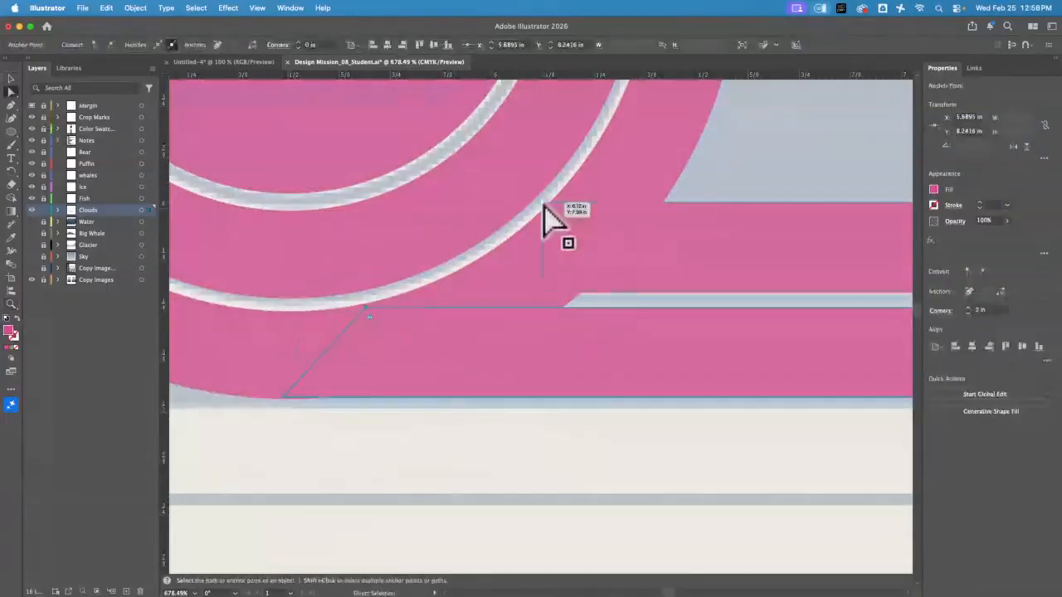
click(544, 206)
drag(543, 207, 607, 204)
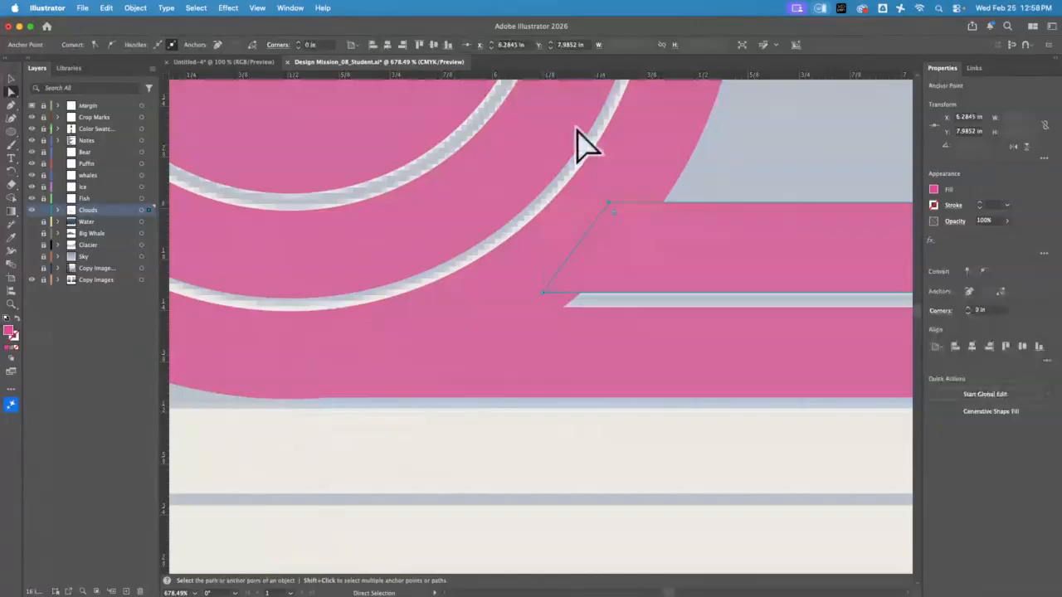
Step: Duplicate the pink concentric circles with both bars about 3 in straight below the originals
key(super+0)
click(11, 303)
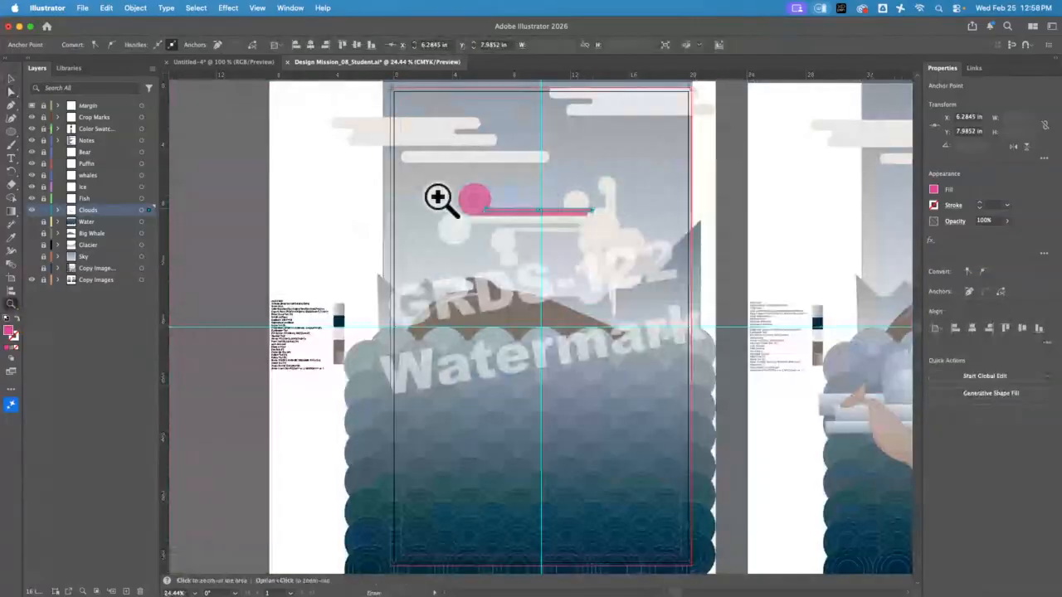
click(419, 196)
drag(470, 259, 671, 373)
drag(794, 406, 569, 257)
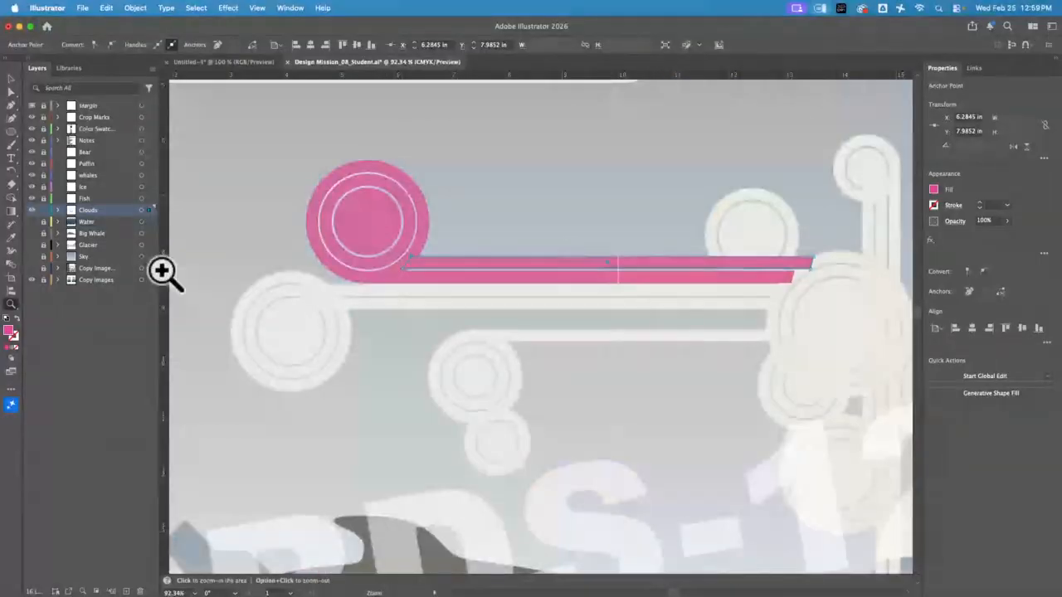
key(a)
click(11, 79)
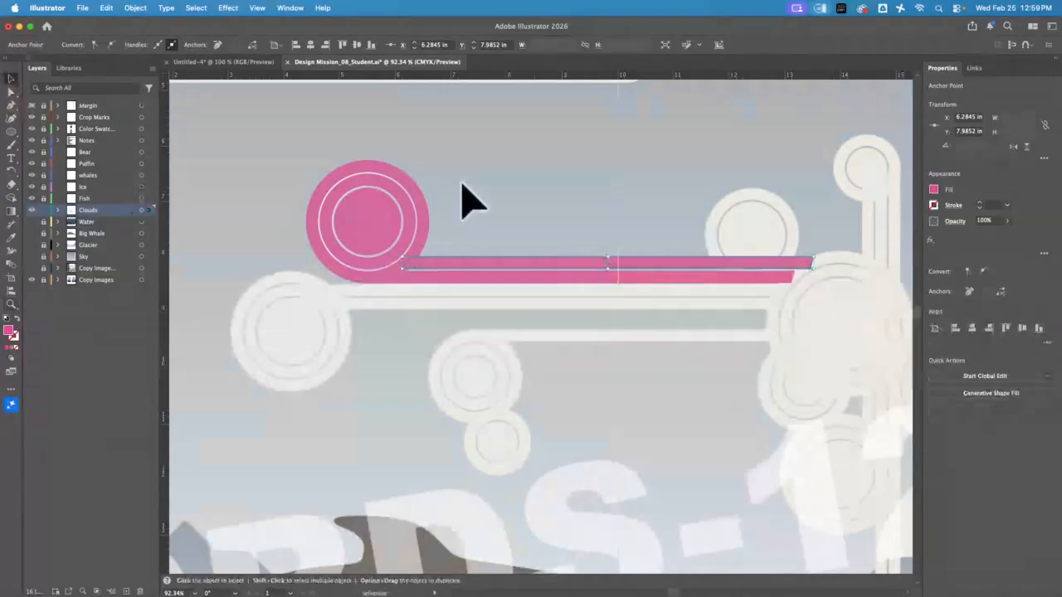
drag(462, 184, 336, 296)
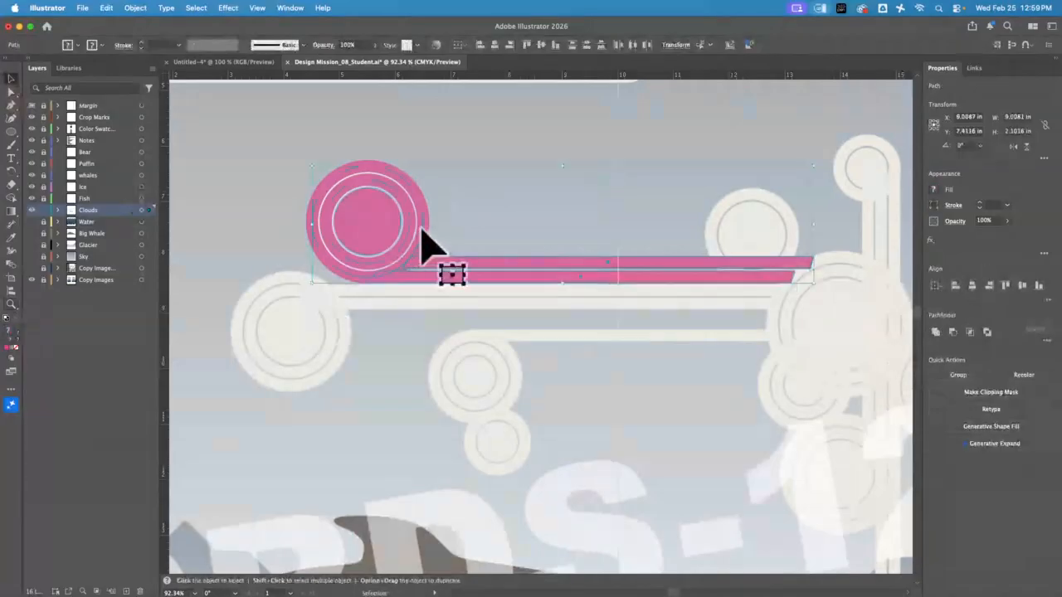
drag(422, 233, 496, 388)
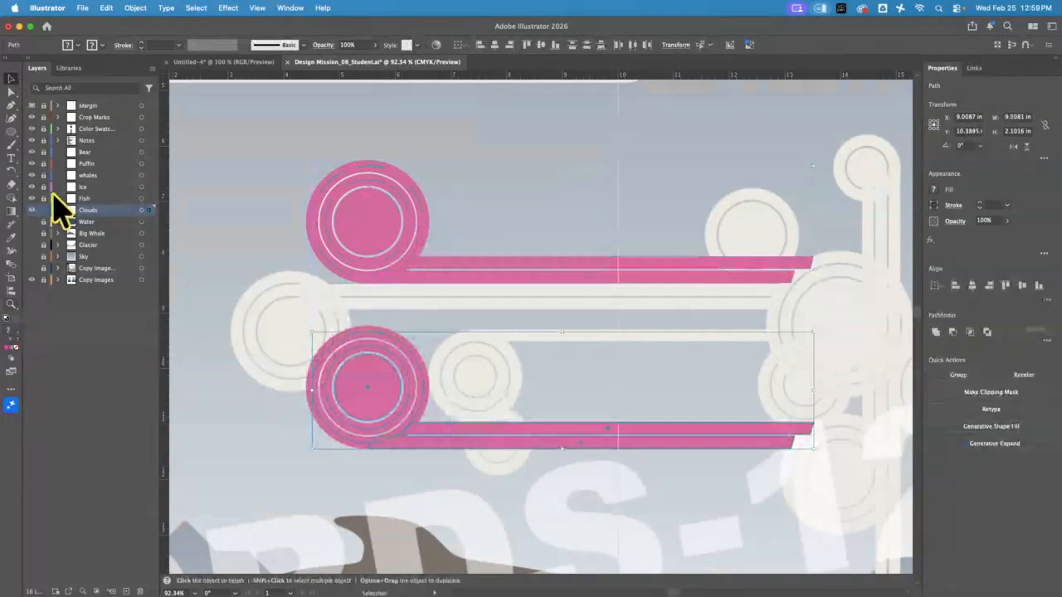
Step: Reflect the duplicate across the horizontal axis and move it so its circles cover the reference circle at the lower left
drag(11, 172, 63, 198)
double_click(11, 172)
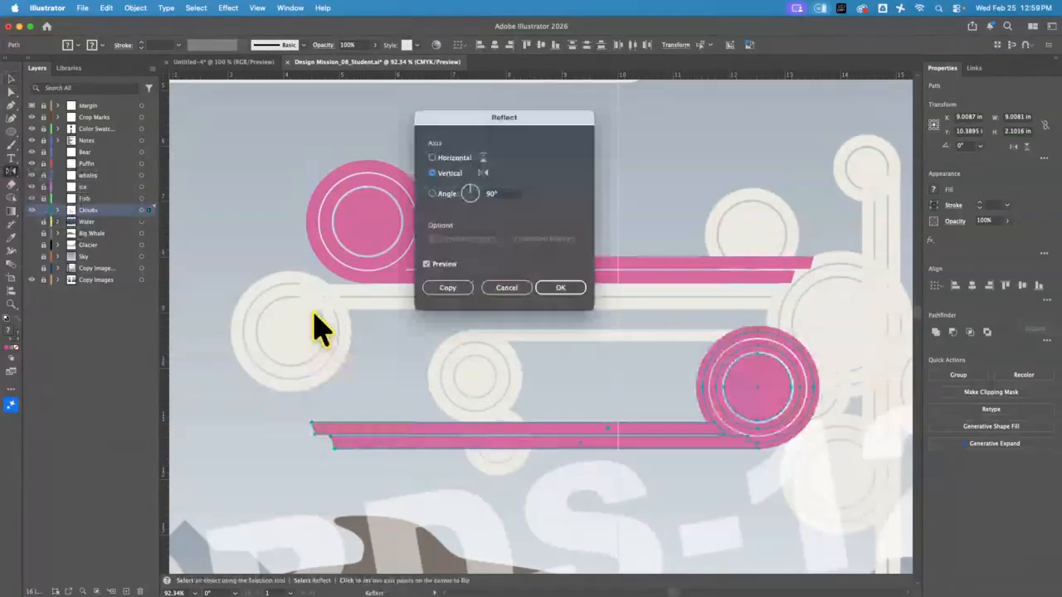
click(438, 157)
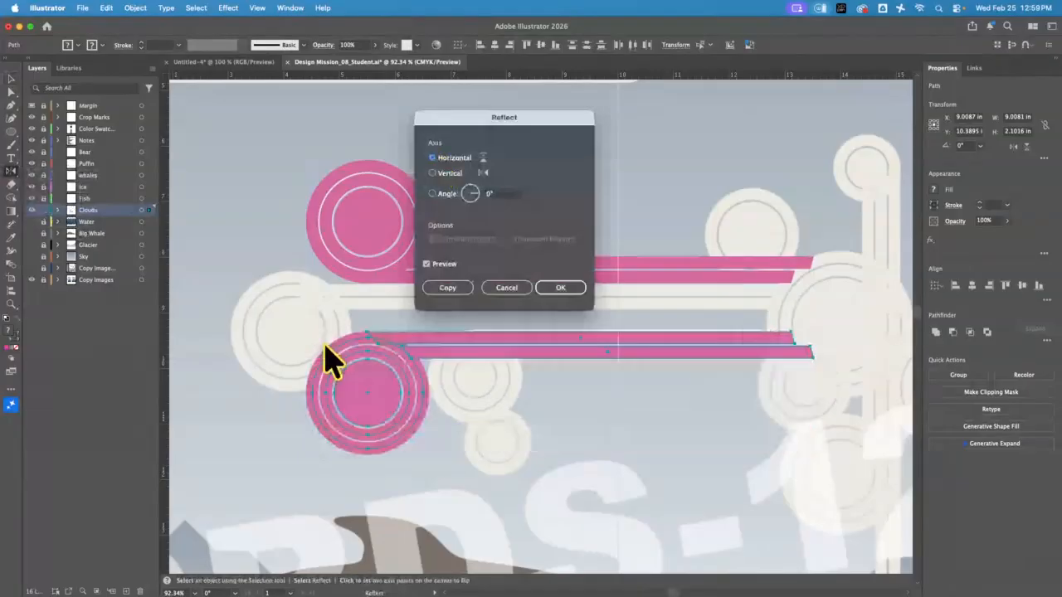
click(559, 288)
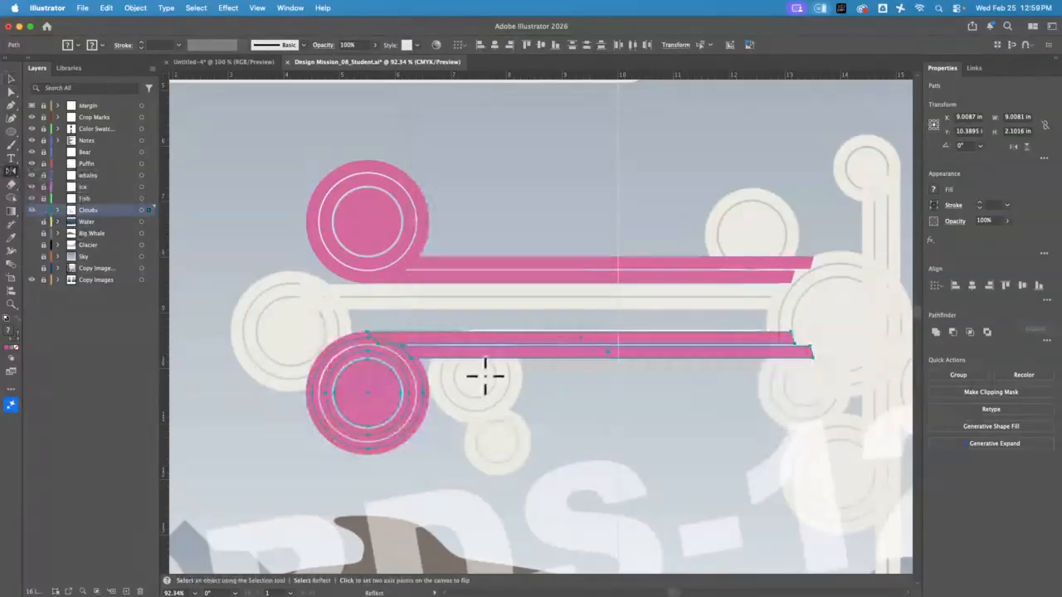
click(12, 80)
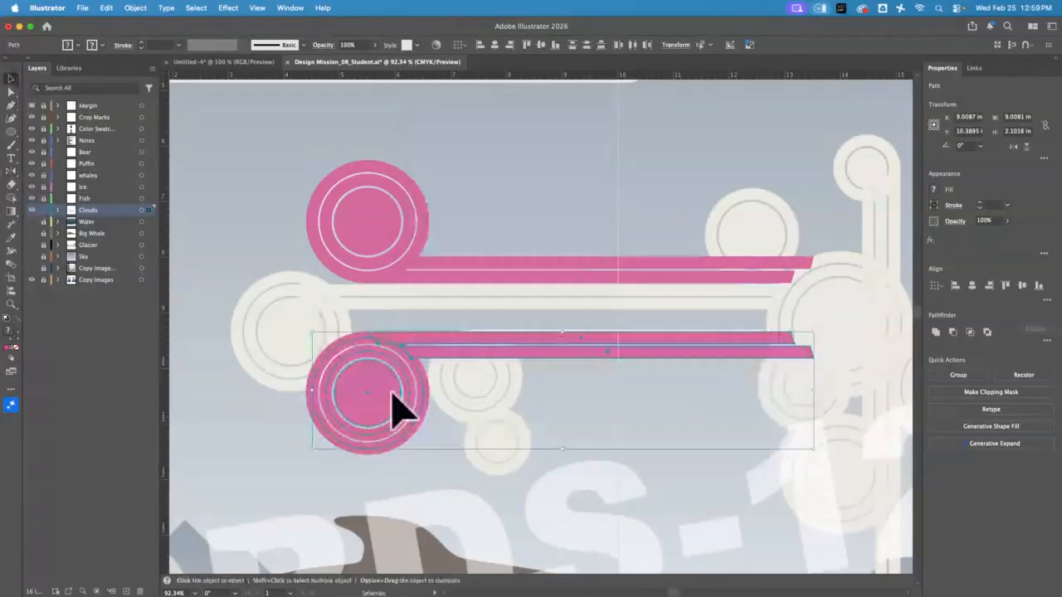
drag(395, 406, 318, 334)
click(486, 342)
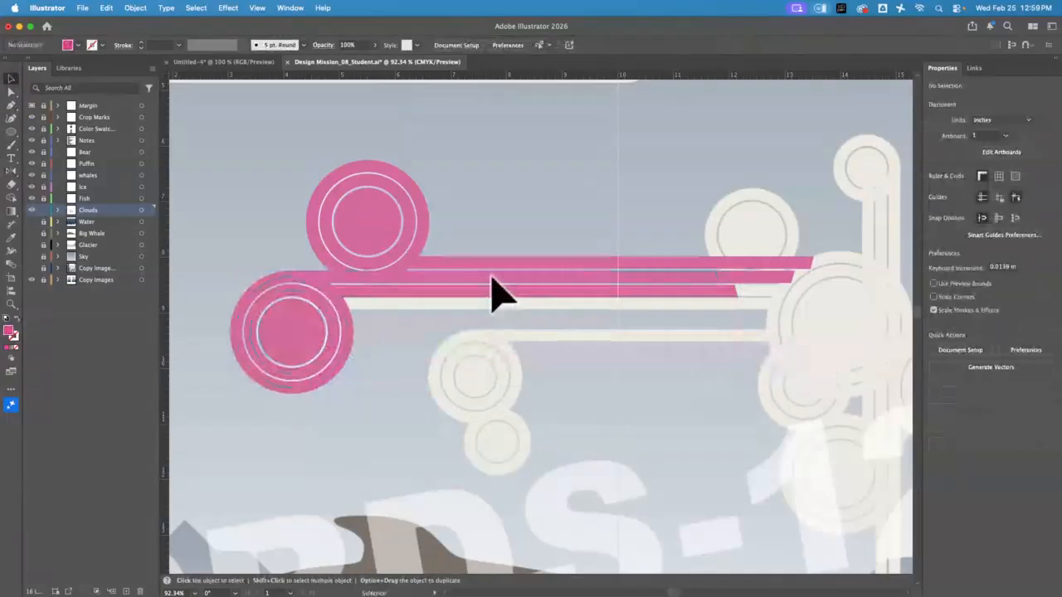
Step: Move the mirrored copy's two bars and the original's lower bar down about 0.25 in over the pale reference bars
click(506, 280)
mouse_move(507, 280)
mouse_down()
mouse_move(507, 293)
mouse_move(495, 291)
mouse_up()
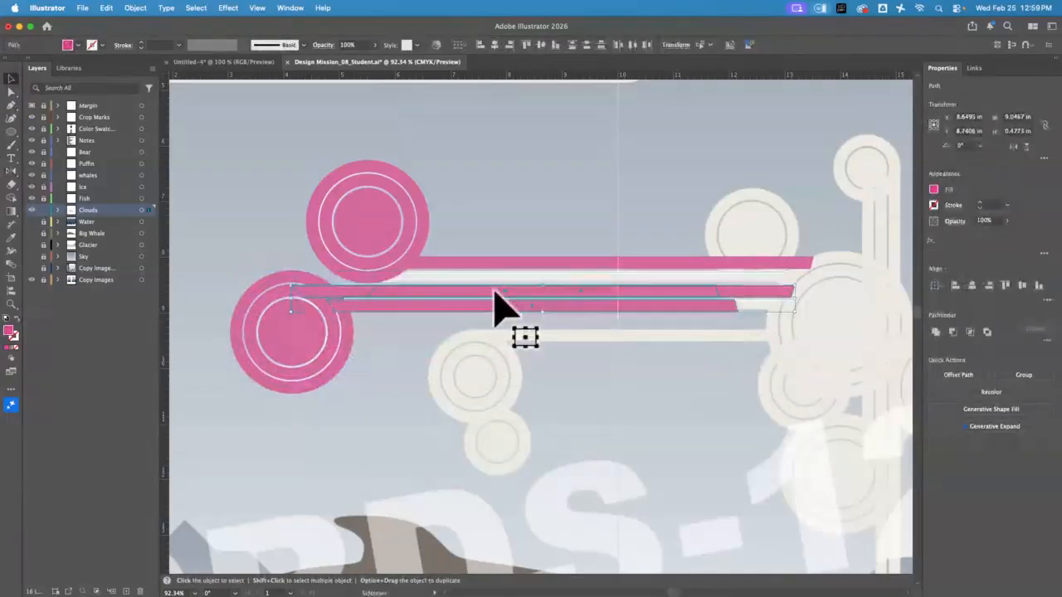
click(455, 377)
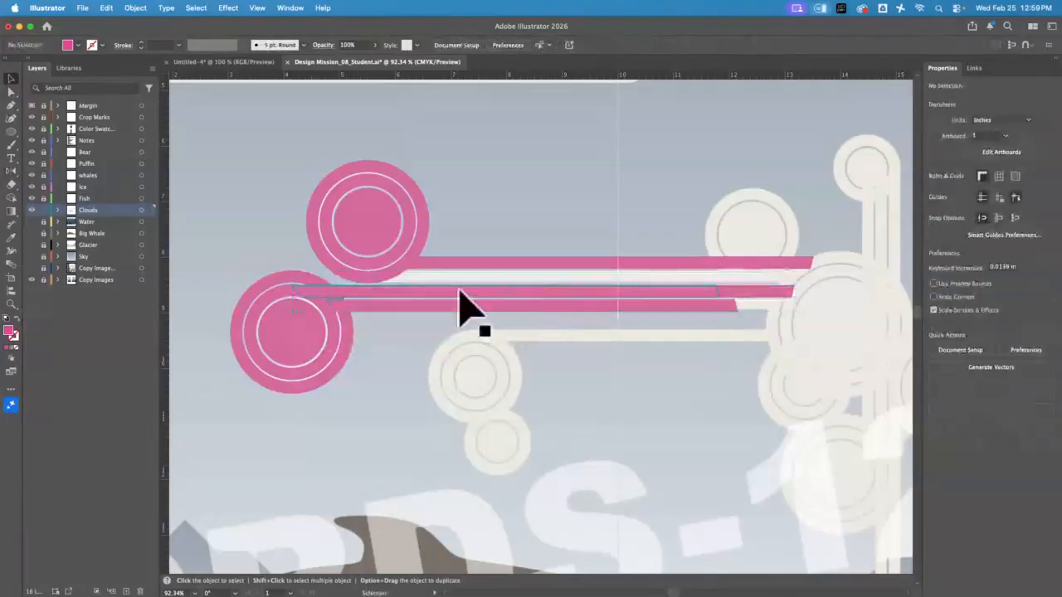
Step: Undo the recent moves of the pink bars
drag(497, 293, 497, 294)
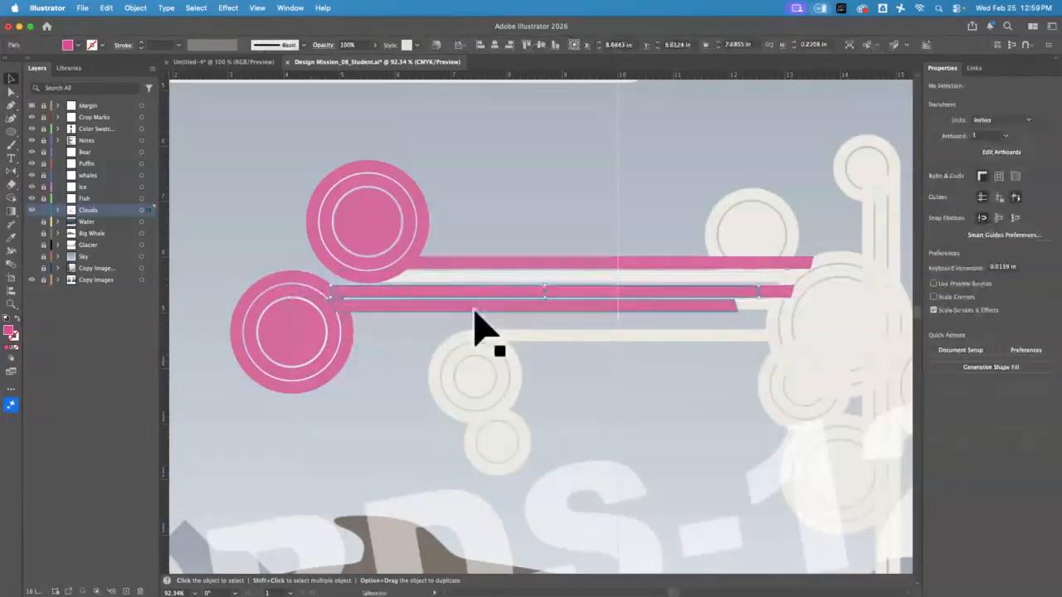
click(475, 313)
click(306, 505)
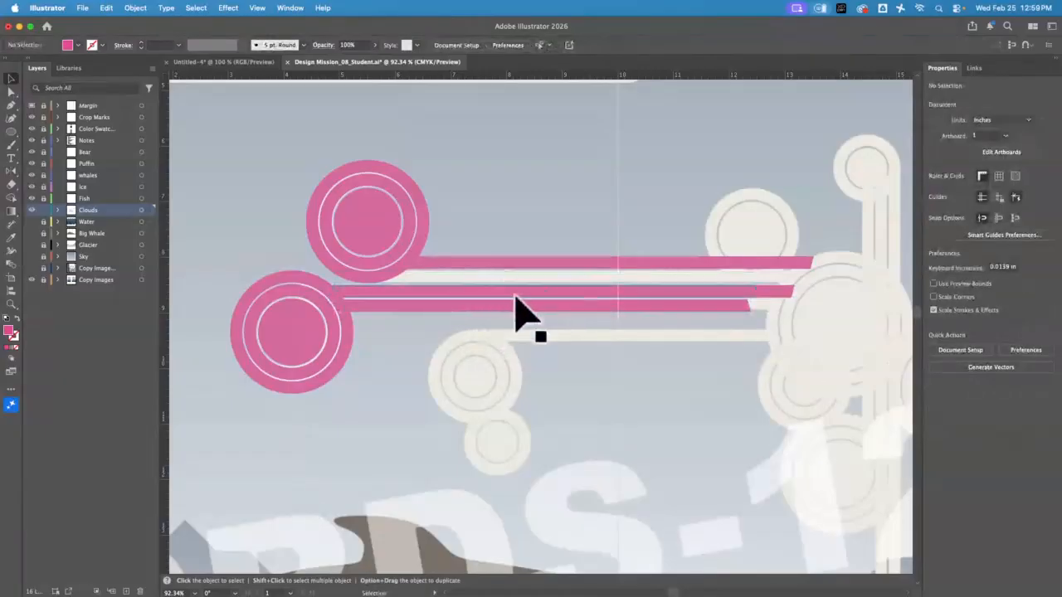
key(a)
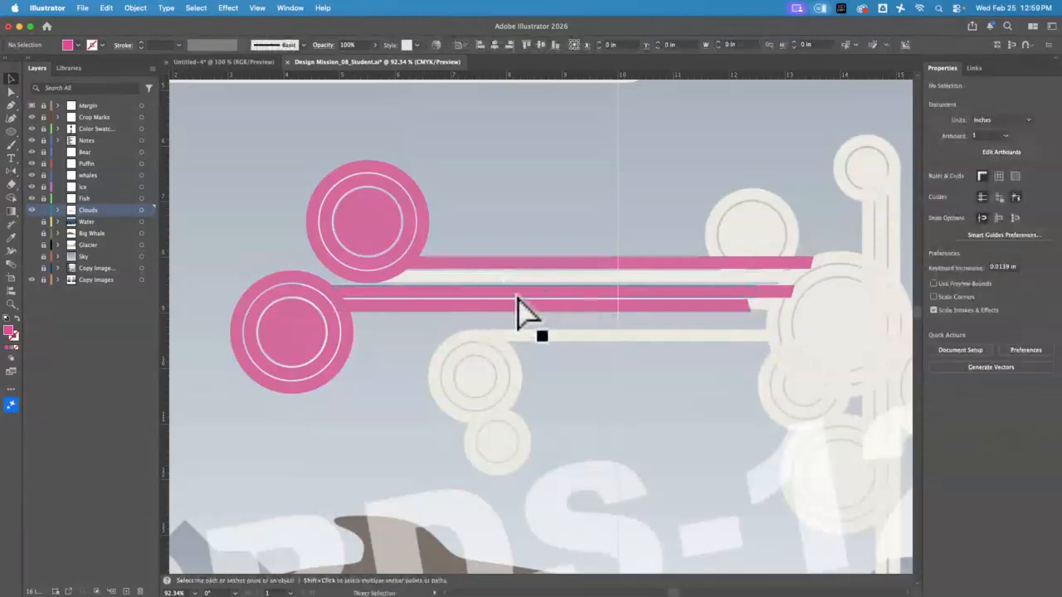
key(super+z)
key(super+z)
key(v)
Step: Move the mirrored copy's two bars down about 0.25 in so they sit below the original pair
drag(417, 388, 355, 348)
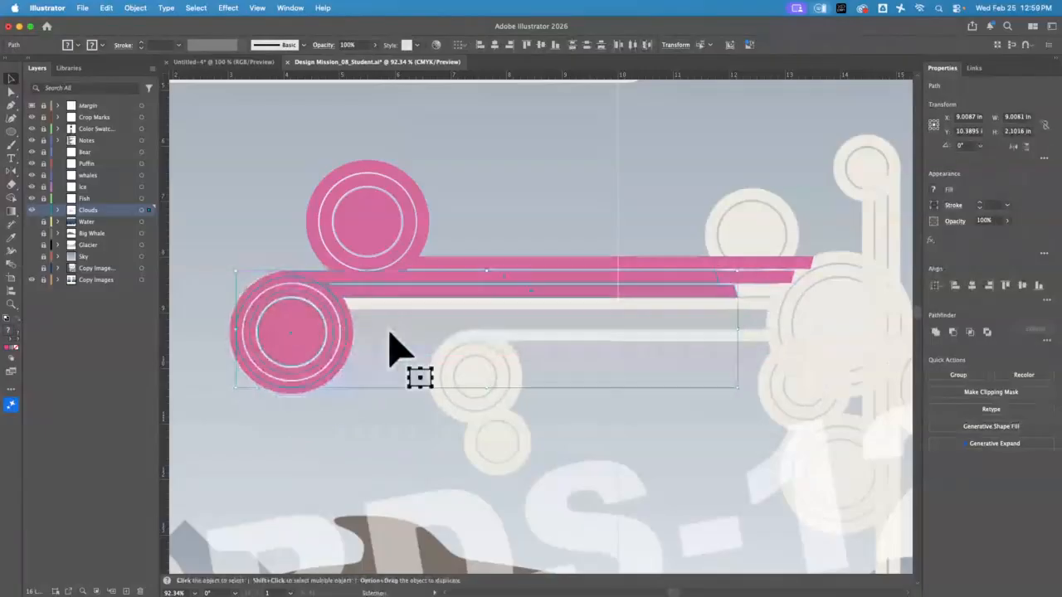
click(390, 332)
drag(423, 278, 423, 307)
click(440, 419)
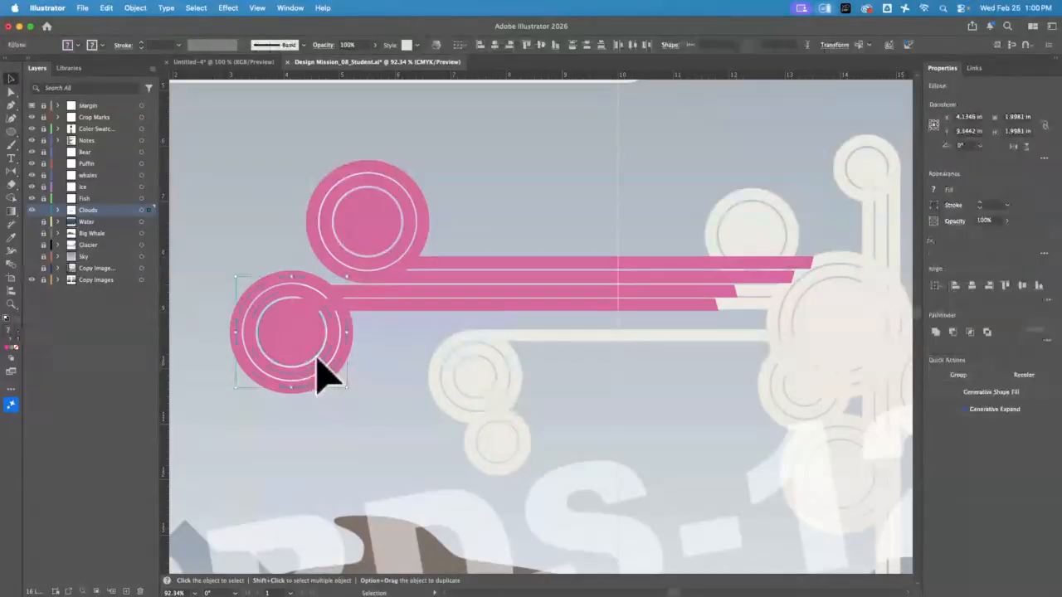
Step: Duplicate the lower-left concentric circles scaled down to about 1.45 in, and place the copy's inner circle on the smaller reference circle, rings set aside
drag(316, 359, 513, 407)
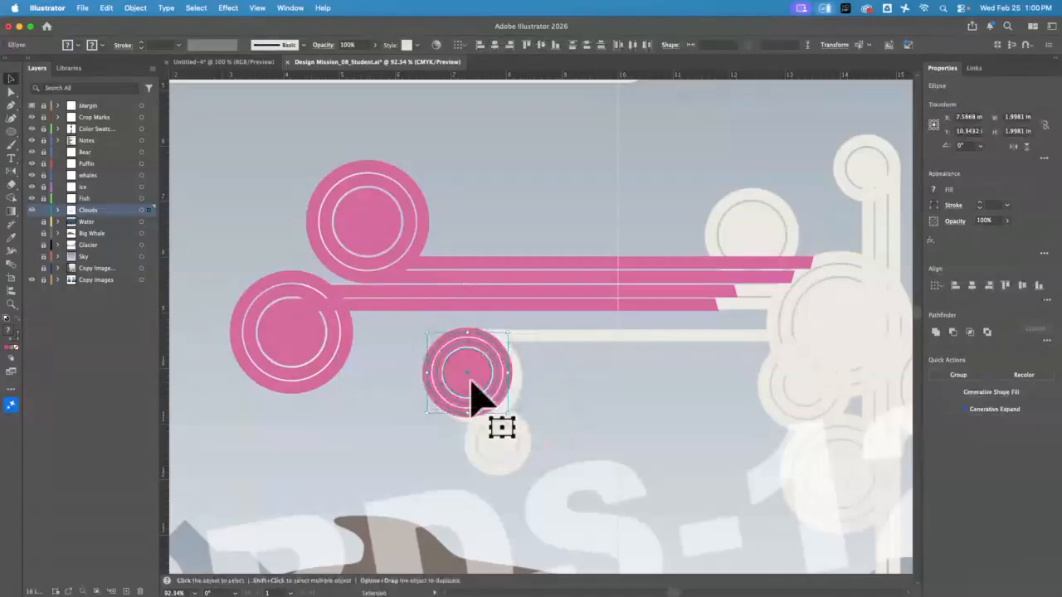
drag(468, 380, 613, 397)
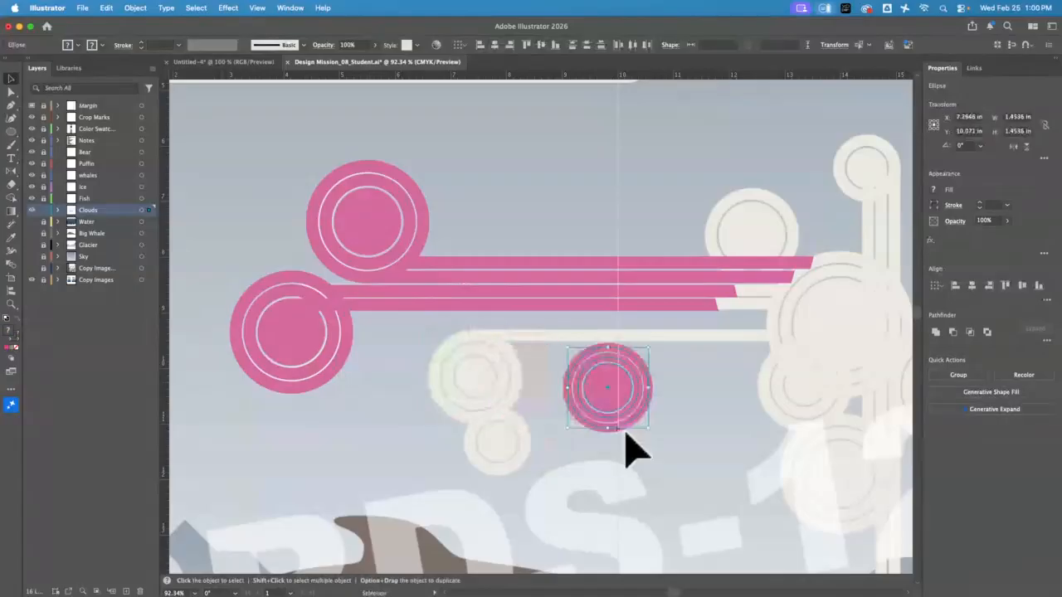
drag(626, 436, 492, 403)
Step: Scale the copy's inner circle to about 0.72 in and fit it inside the reference's innermost ring
click(11, 303)
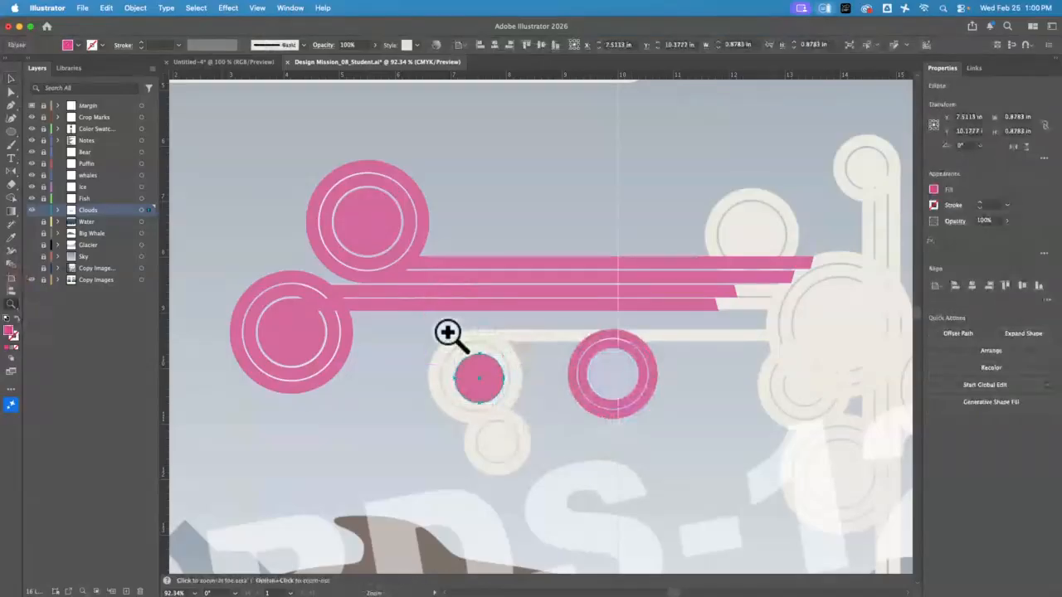
drag(461, 355, 655, 362)
key(space)
drag(655, 362, 512, 227)
click(11, 78)
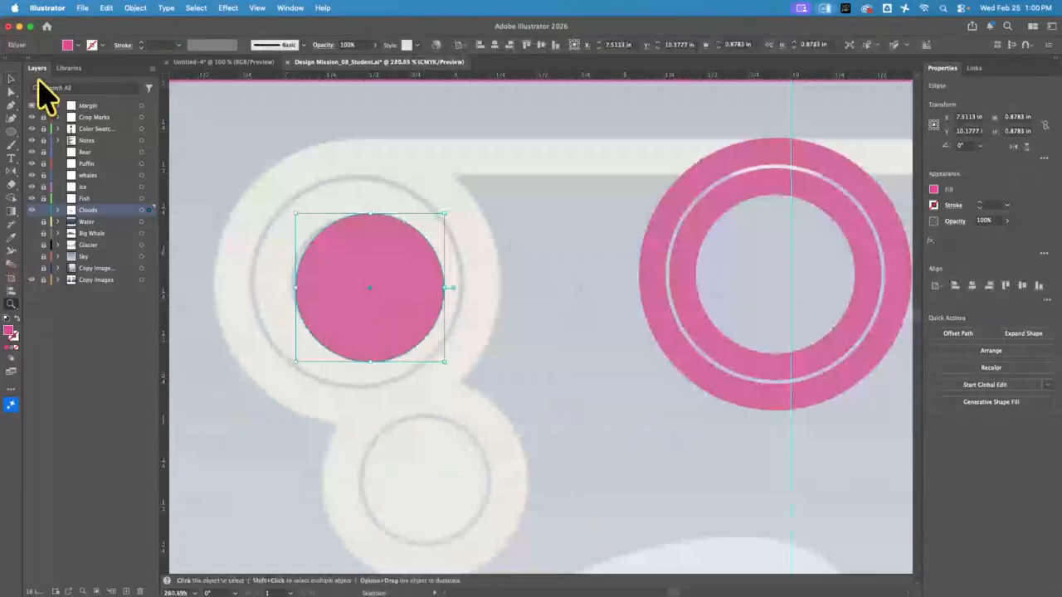
drag(448, 216, 419, 243)
mouse_move(390, 285)
mouse_down()
mouse_move(389, 266)
mouse_move(396, 282)
mouse_up()
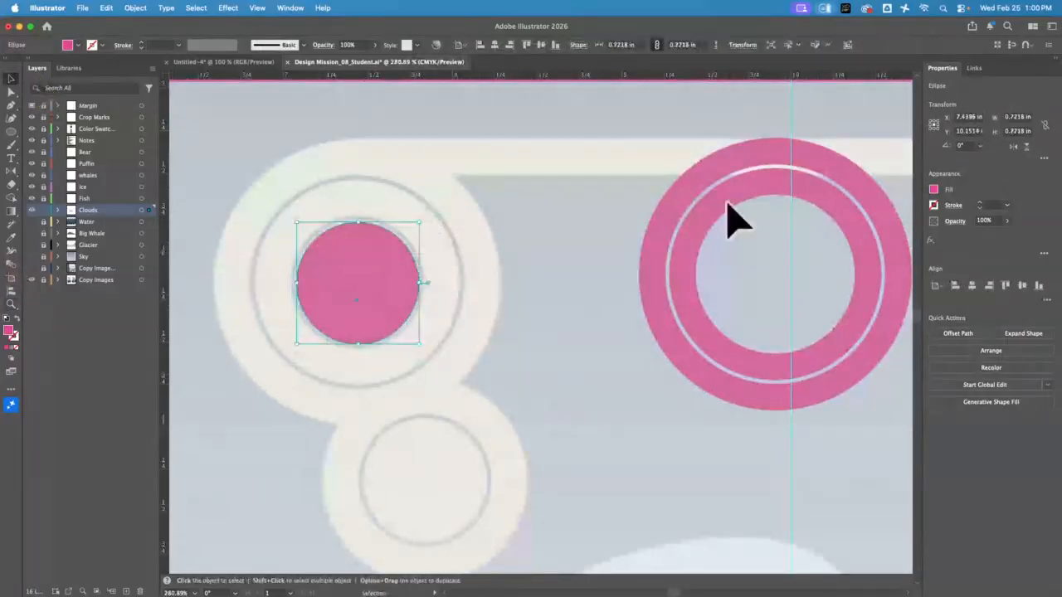
Step: Move the copy's middle ring around the inner circle, scale it to about 1 in and centre it there
drag(687, 211, 313, 205)
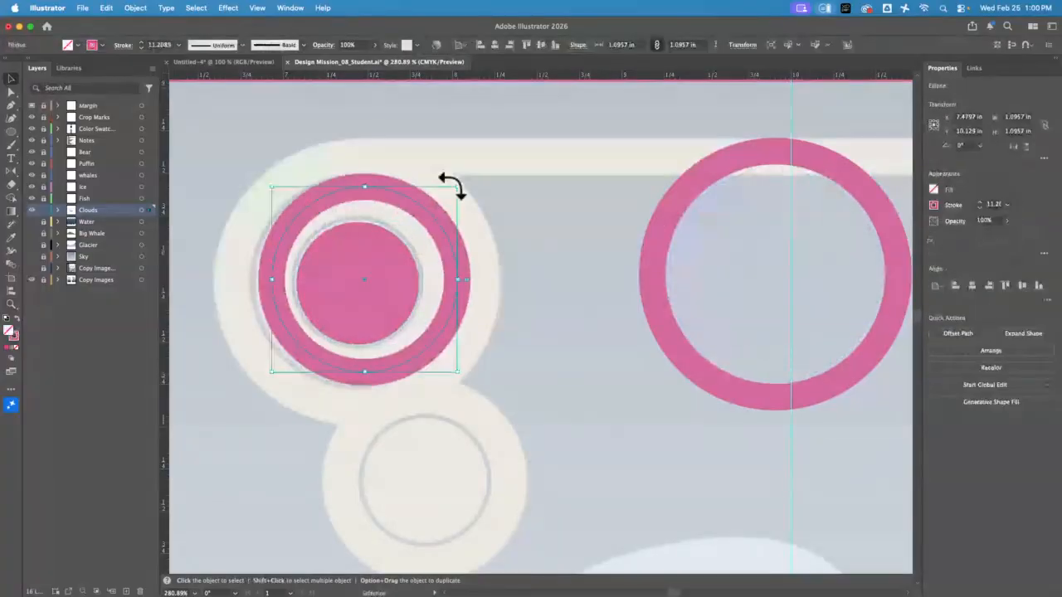
drag(457, 188, 440, 203)
drag(426, 286, 438, 258)
Step: Set the middle ring's stroke weight to 16 pt
click(979, 203)
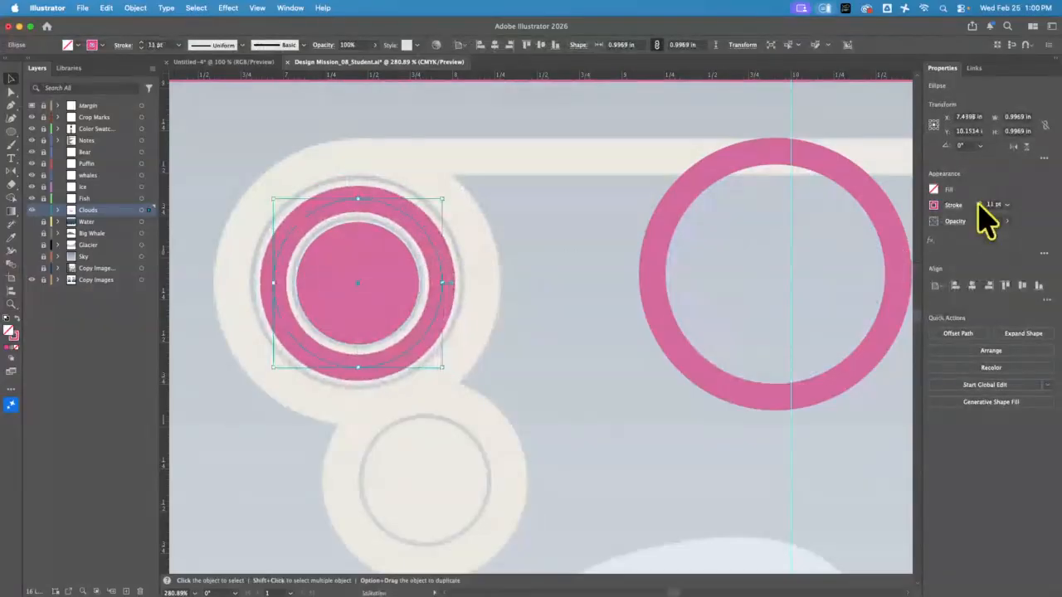
click(979, 202)
click(978, 202)
click(979, 208)
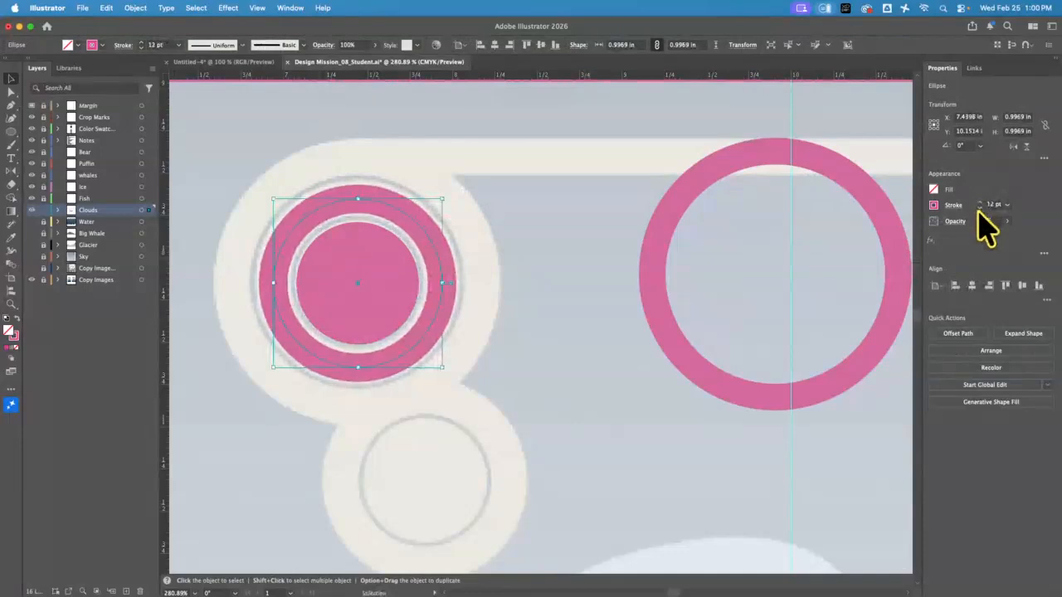
click(980, 203)
click(979, 203)
click(980, 203)
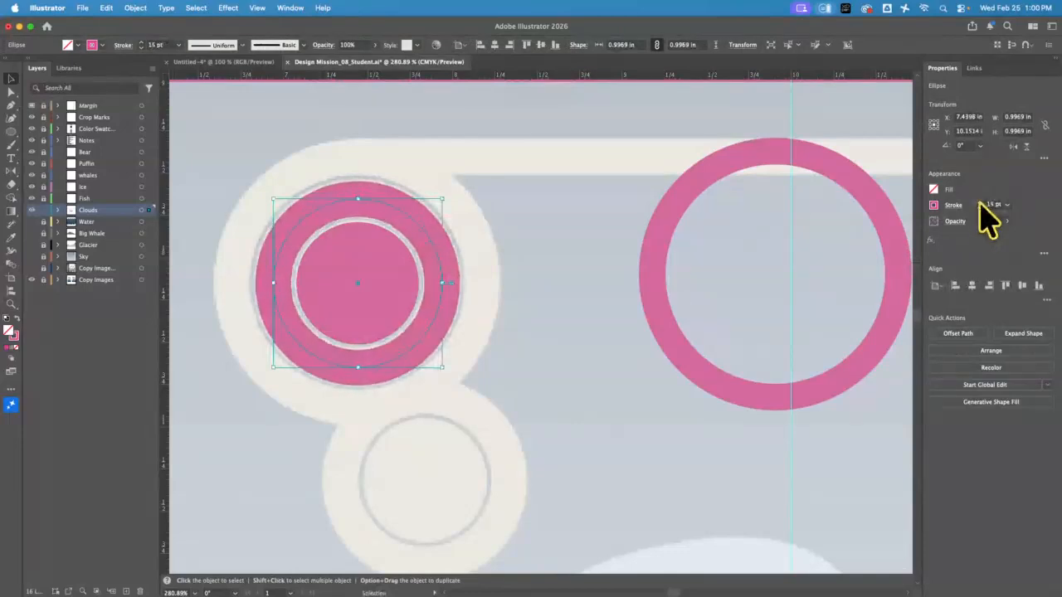
click(979, 203)
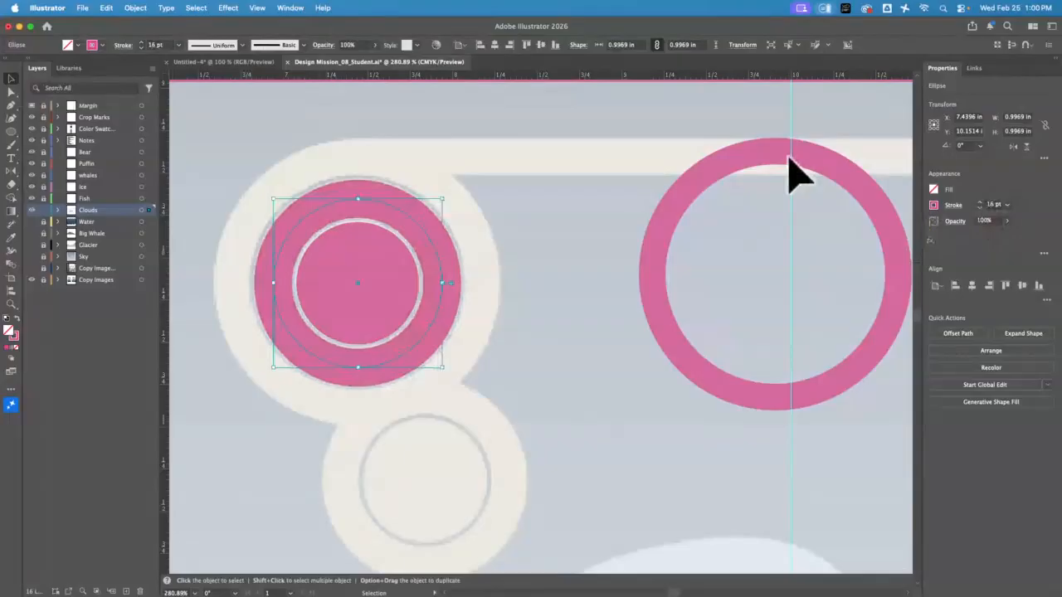
Step: Centre the copy's outer ring on the inner circles and sample the middle ring's stroke onto it
drag(792, 170, 382, 162)
click(293, 172)
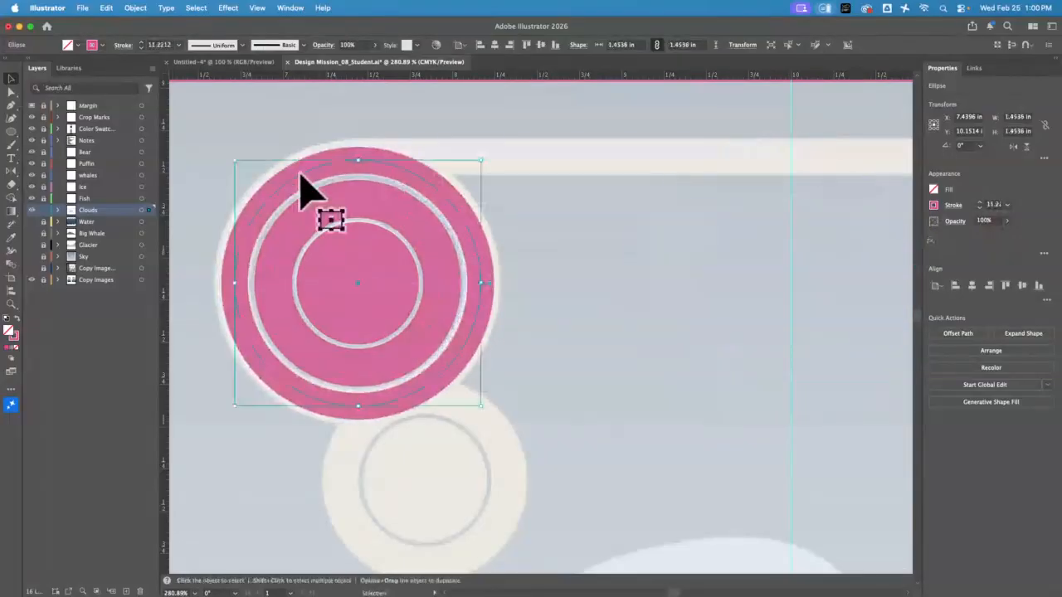
click(12, 238)
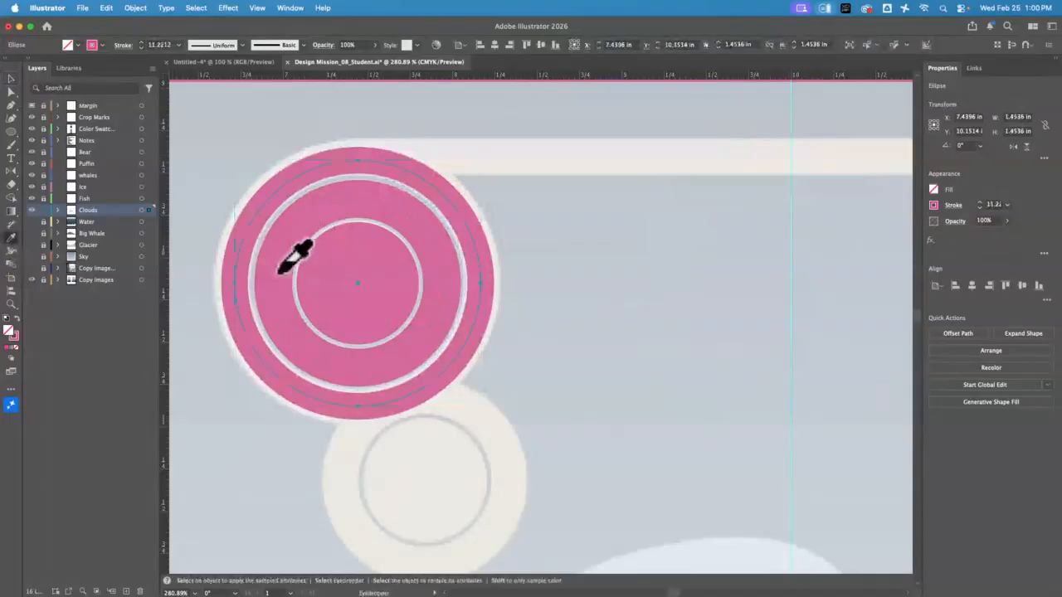
click(265, 278)
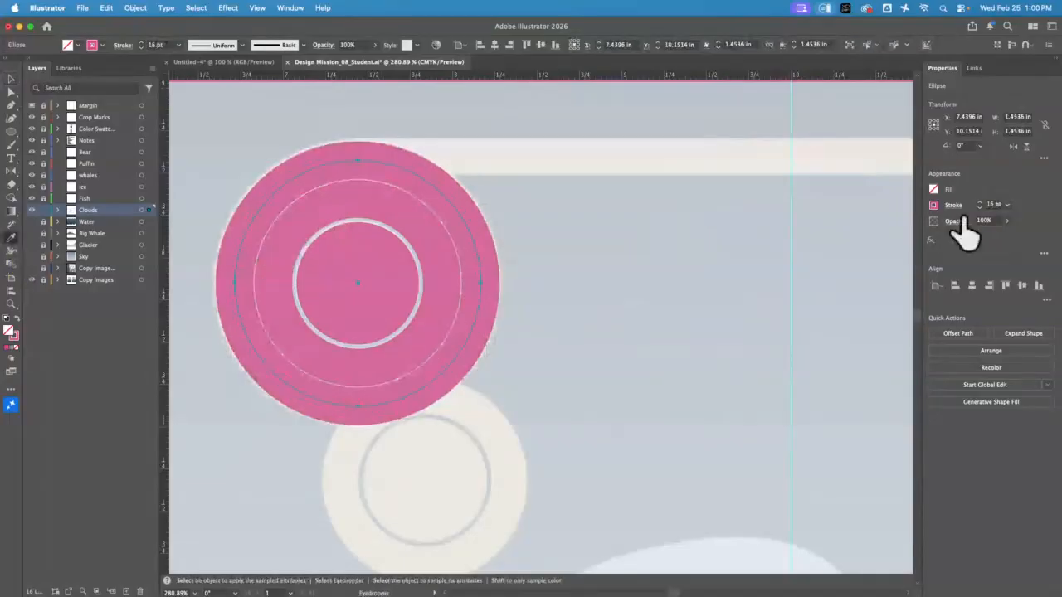
Step: Reduce the outer ring's stroke weight to 13 pt
click(979, 207)
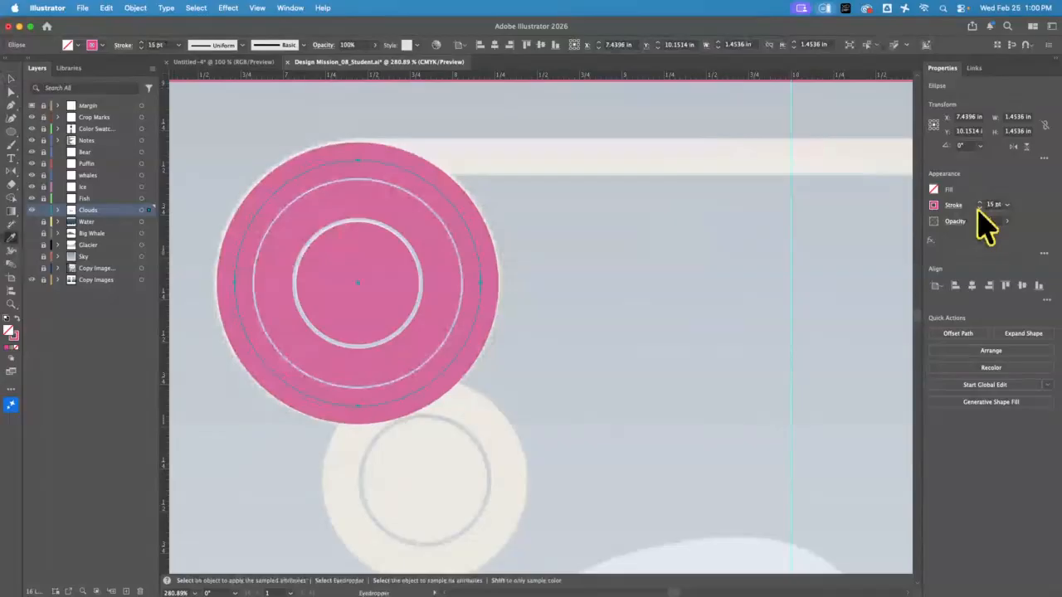
click(979, 207)
click(979, 207)
click(13, 79)
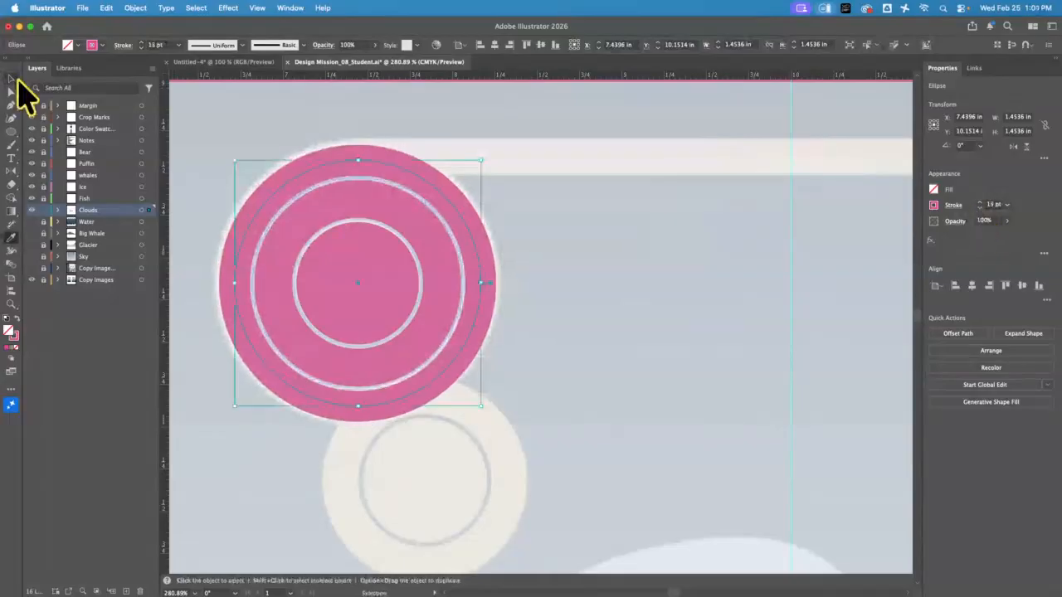
click(580, 257)
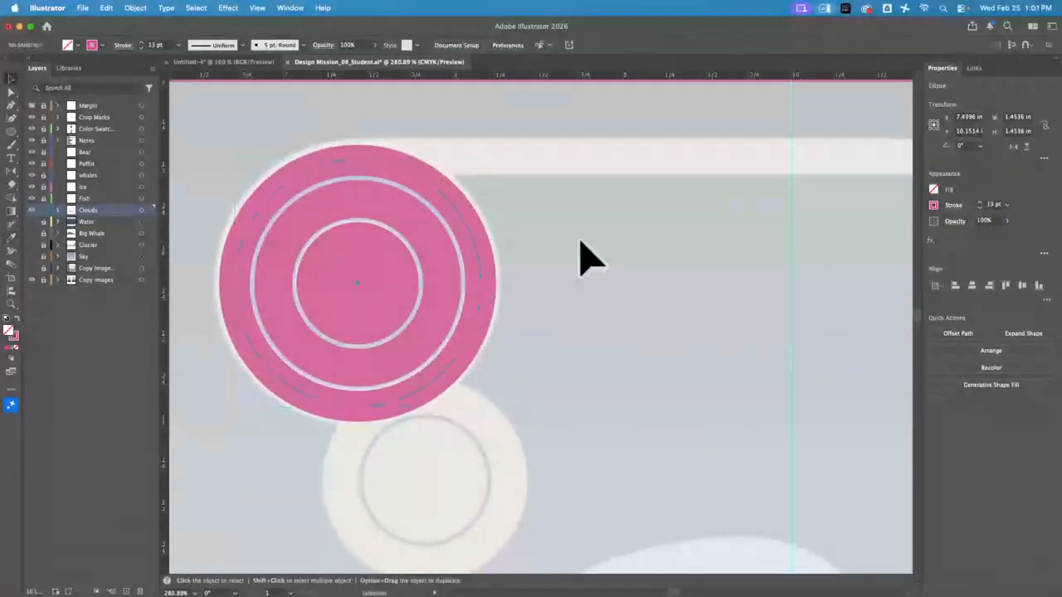
Step: Select the copy's three concentric circles and scale them up slightly to fill the pale reference circle
click(469, 311)
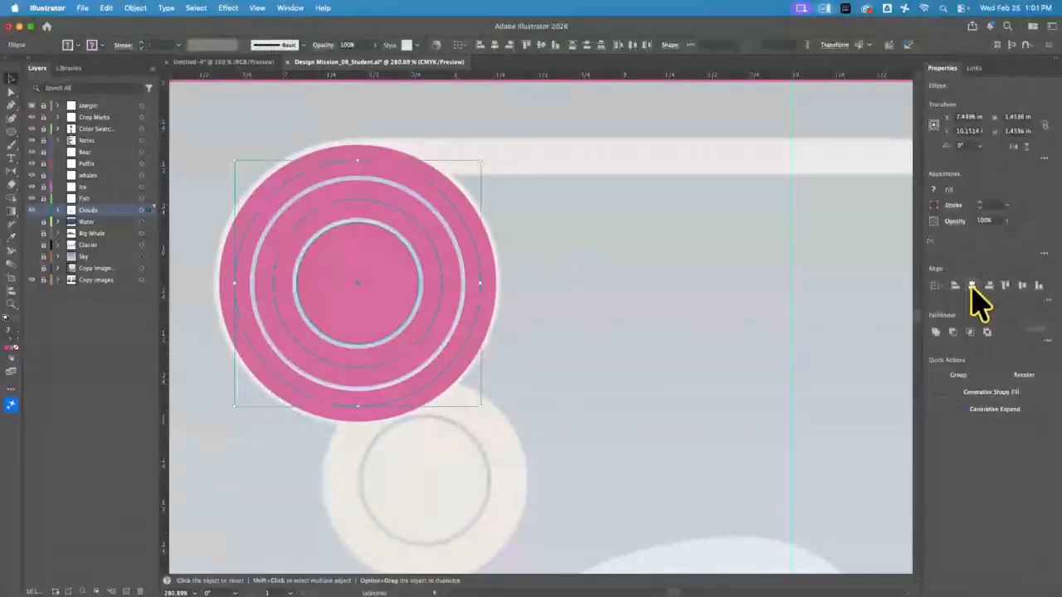
click(597, 269)
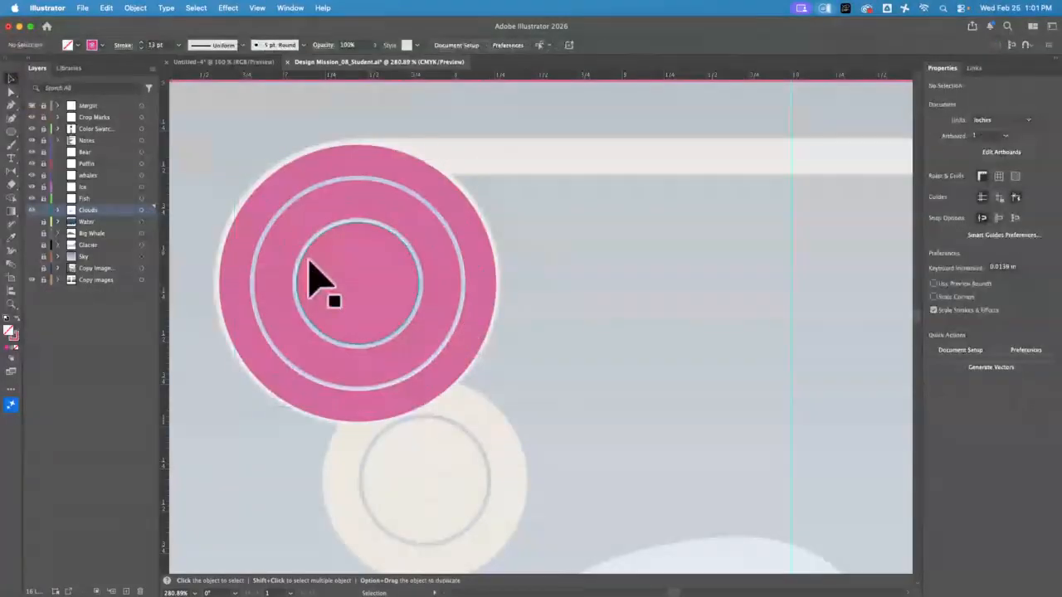
click(276, 321)
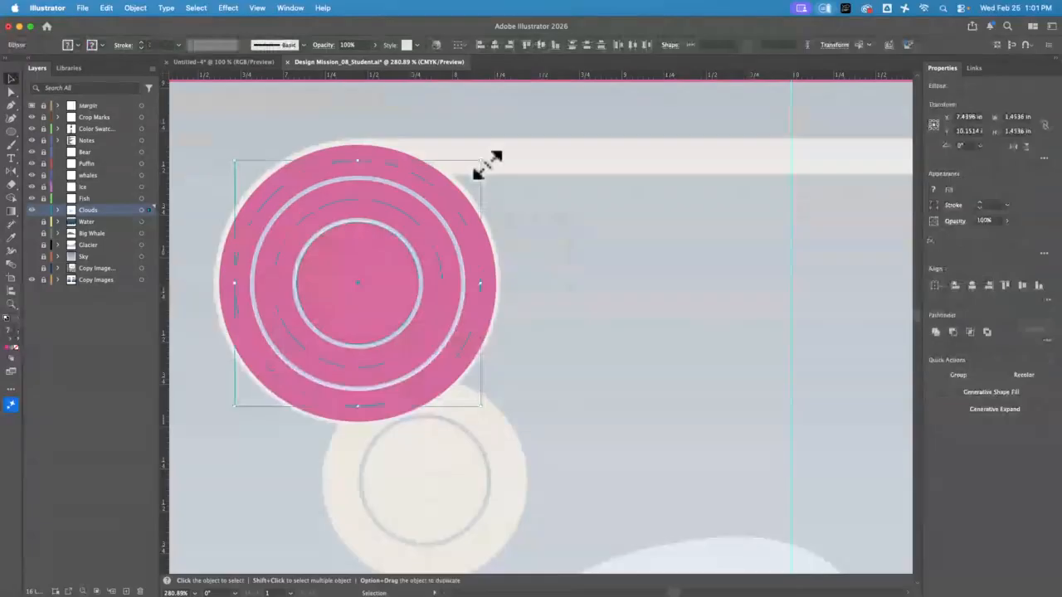
drag(487, 164, 491, 161)
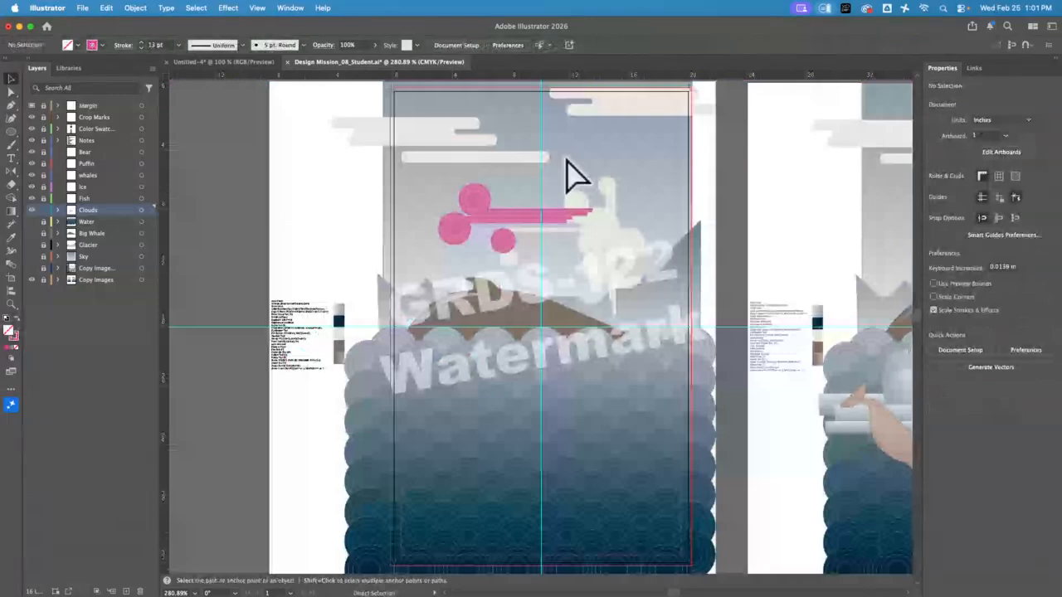
Step: Compare the traced poster with the finished reference poster beside it
key(h)
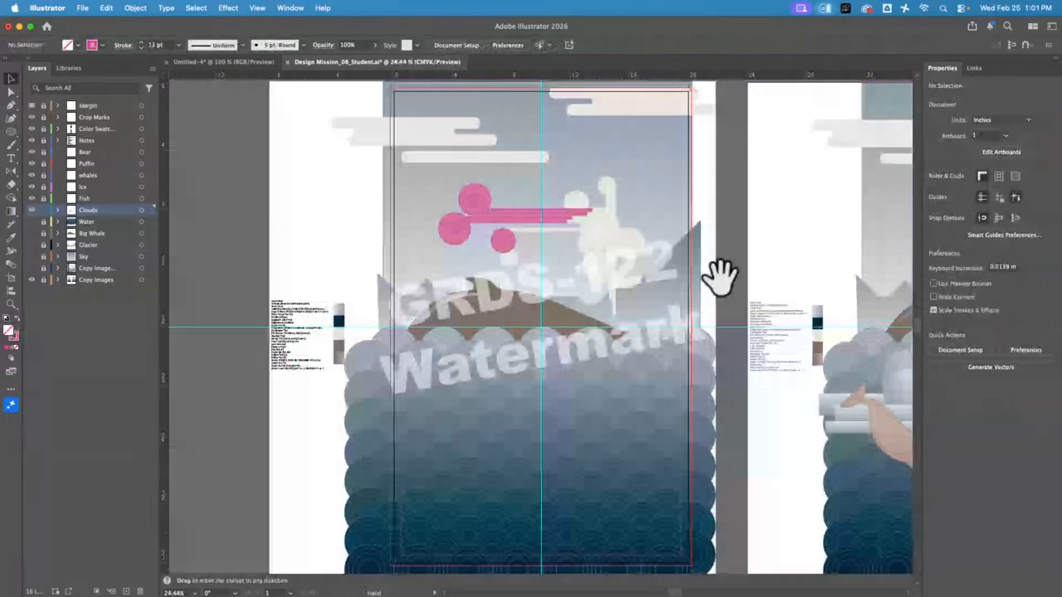
drag(718, 274, 393, 275)
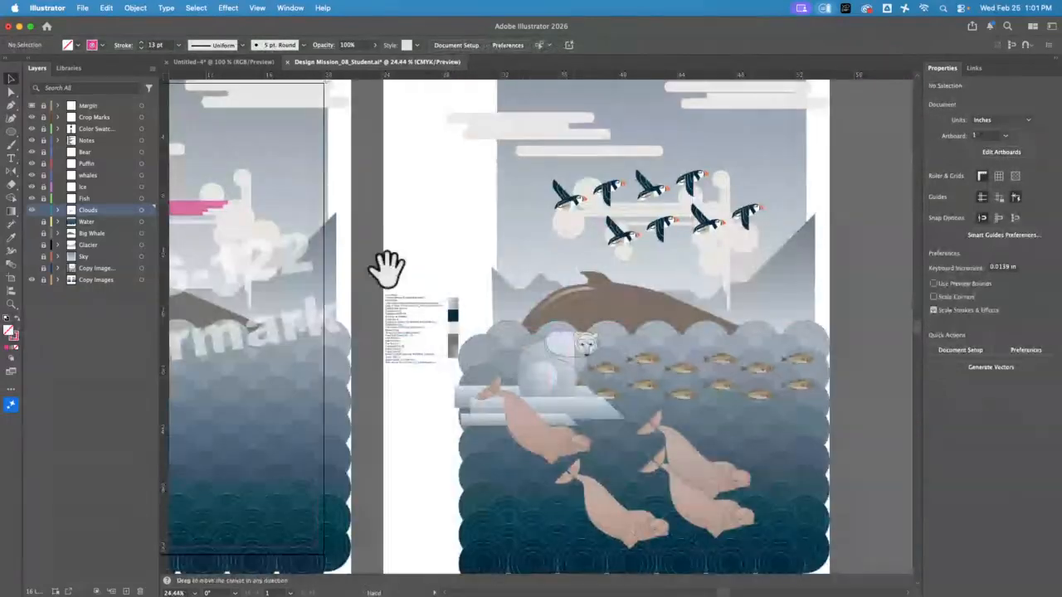
key(v)
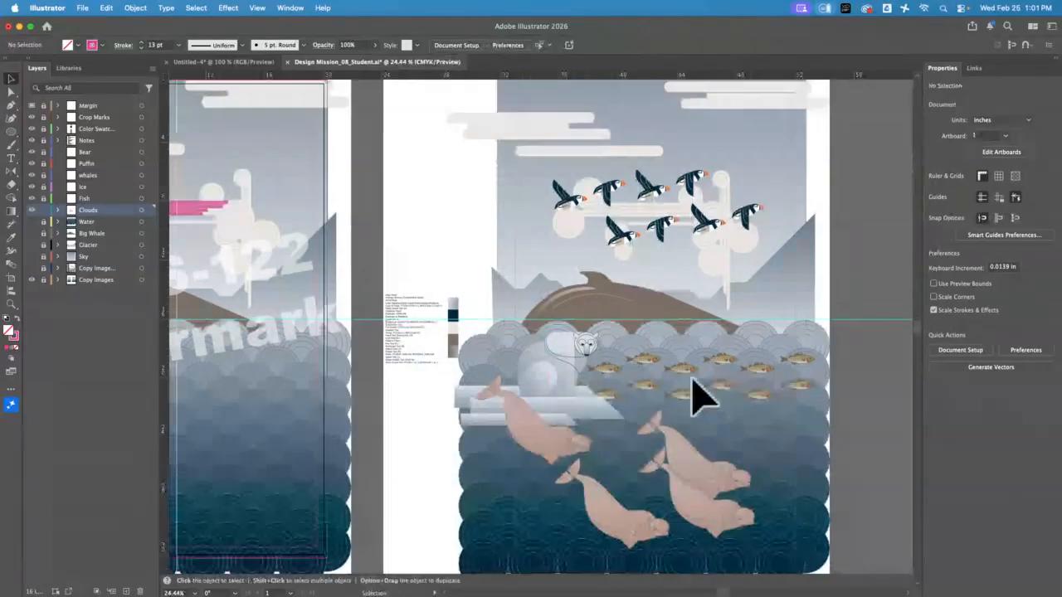
key(h)
drag(409, 217, 672, 283)
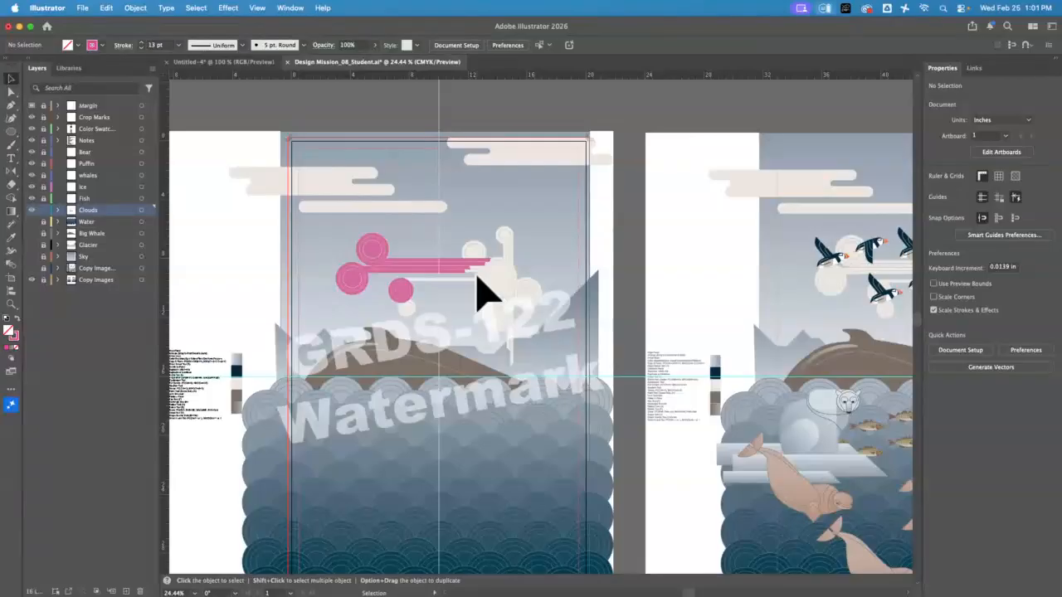
Step: Show the hidden Water, Big Whale, Glacier and Sky layers, plus the hidden layer directly above Copy Images
key(space)
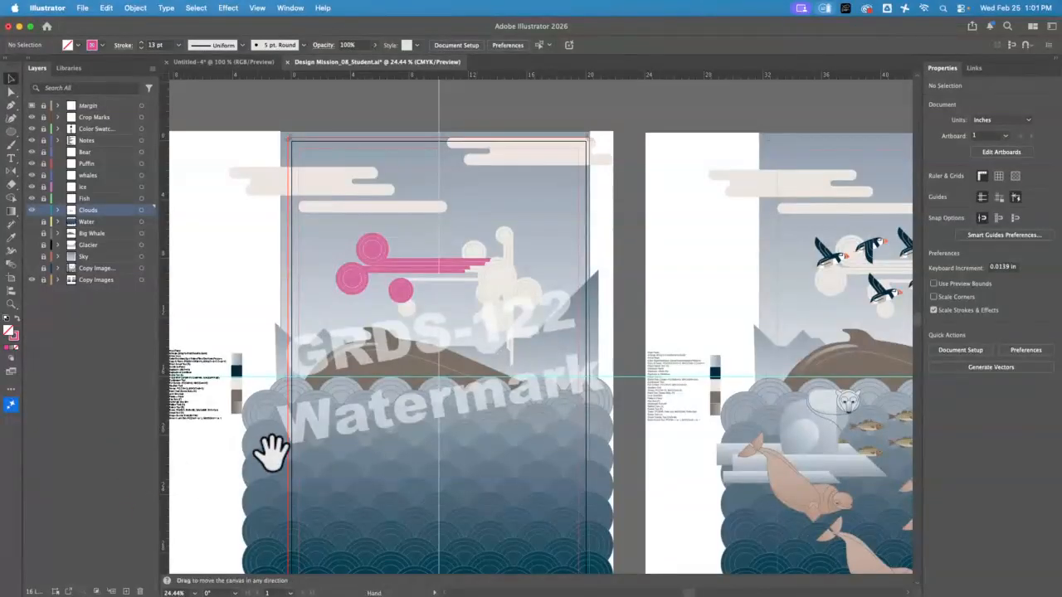
drag(410, 469, 409, 292)
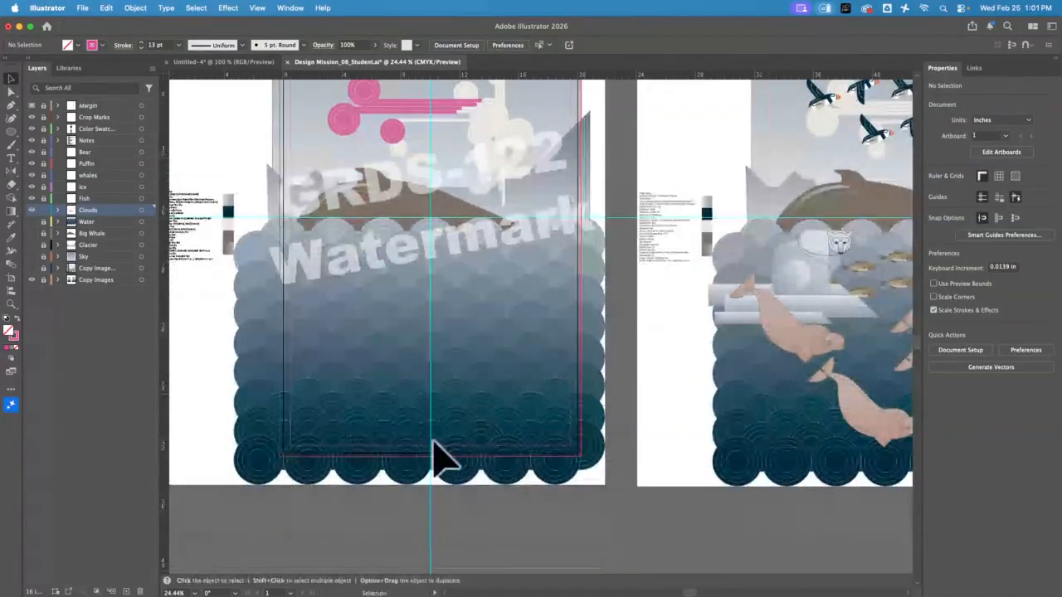
click(32, 222)
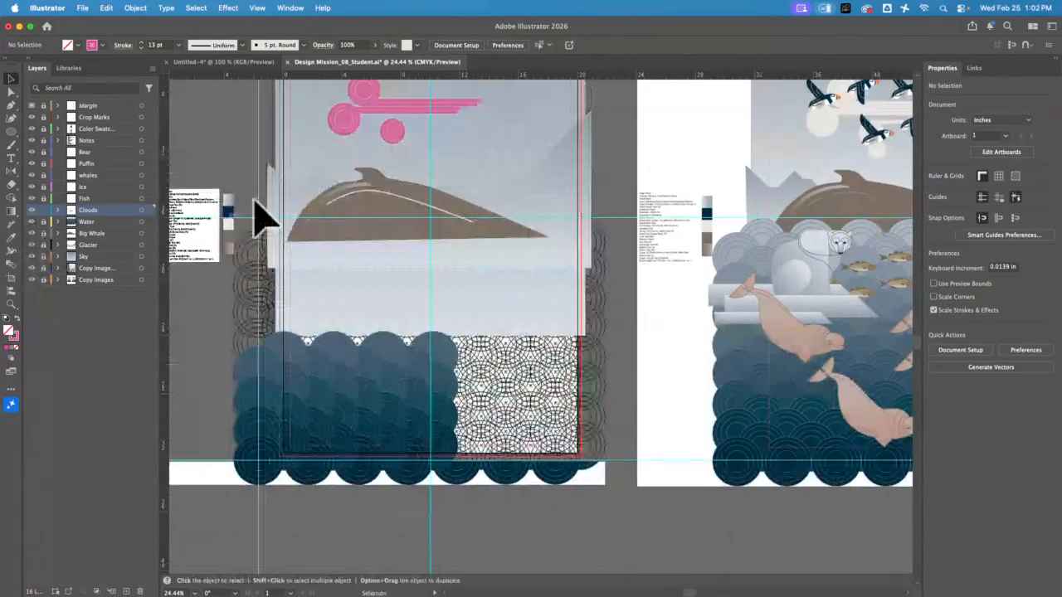
drag(557, 253, 591, 322)
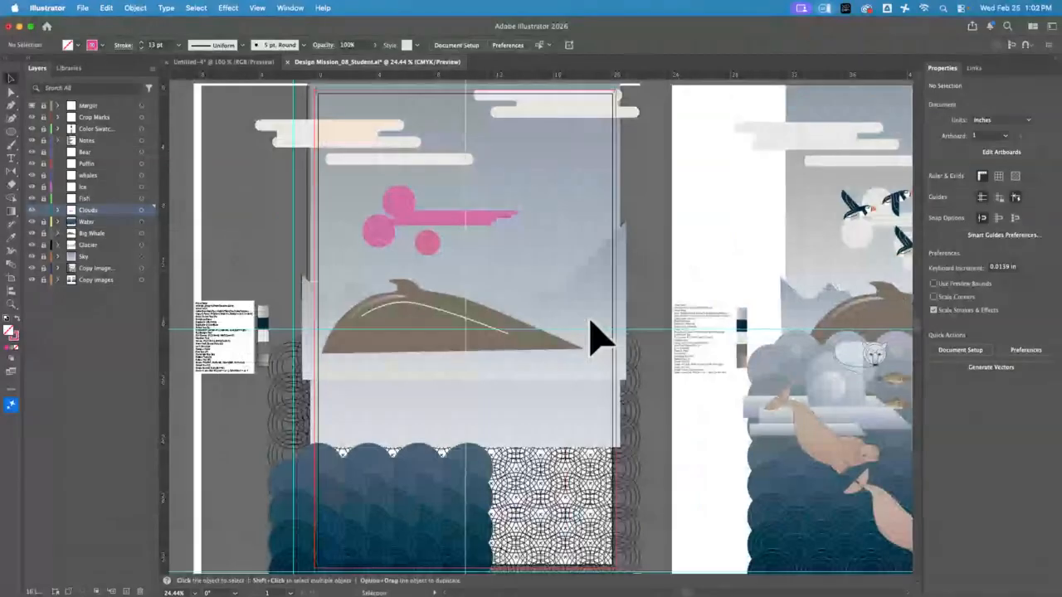